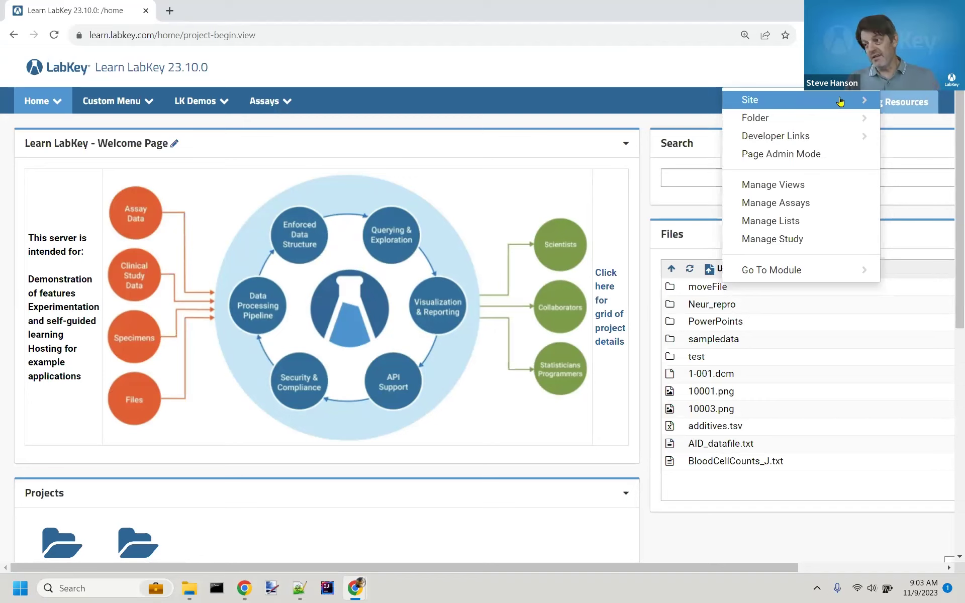
Step: Open the Admin Console for the site
left_click(840, 101)
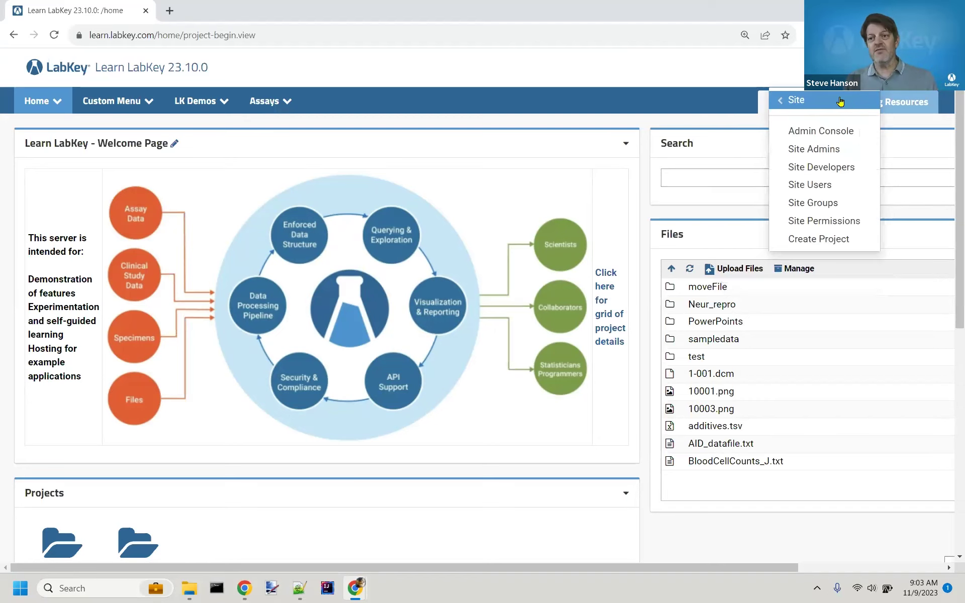
left_click(829, 131)
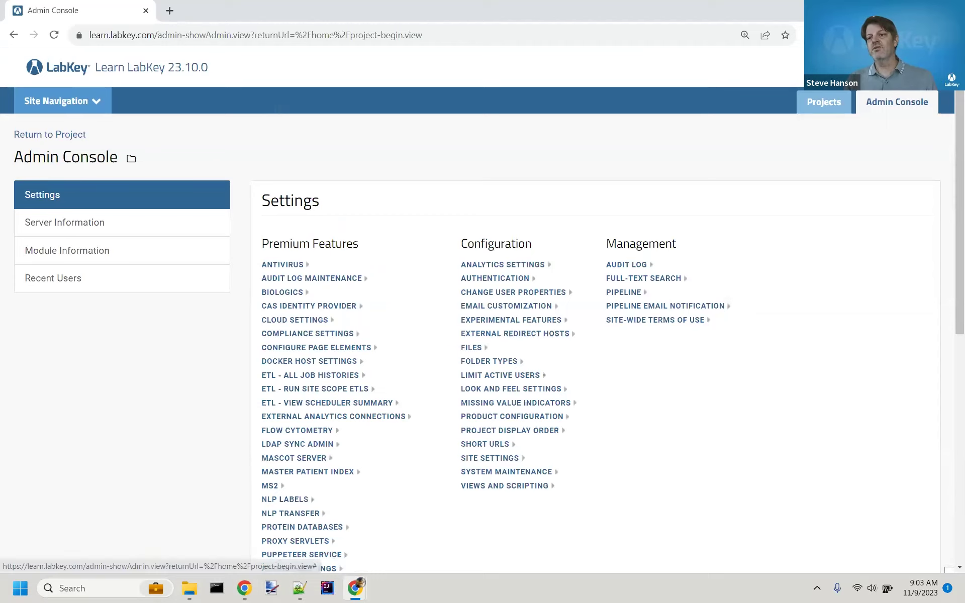
left_click(872, 67)
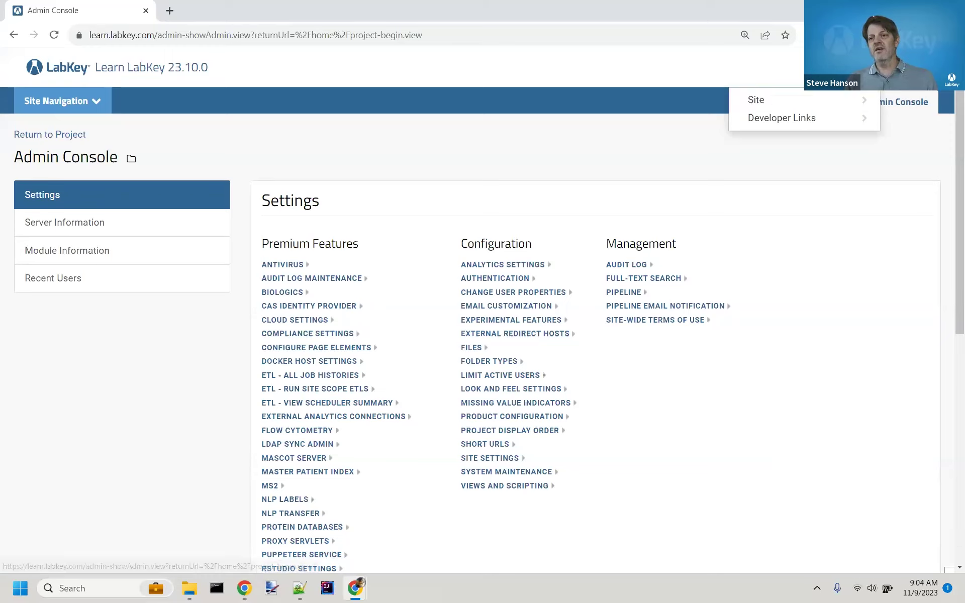
left_click(854, 109)
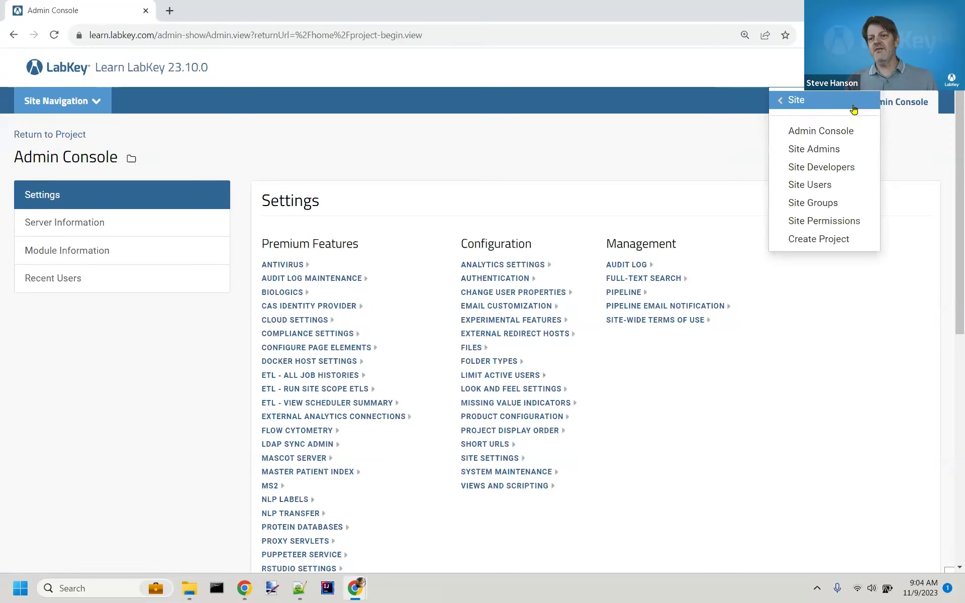
left_click(844, 129)
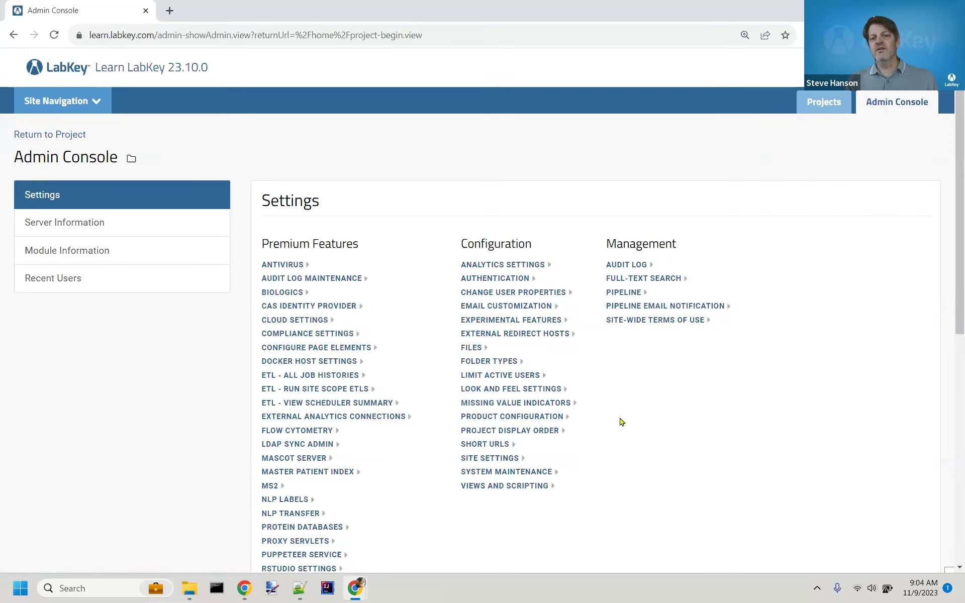
Step: Open the site-wide Audit Log from the Admin Console's management settings
scroll(683, 433, "down", 2)
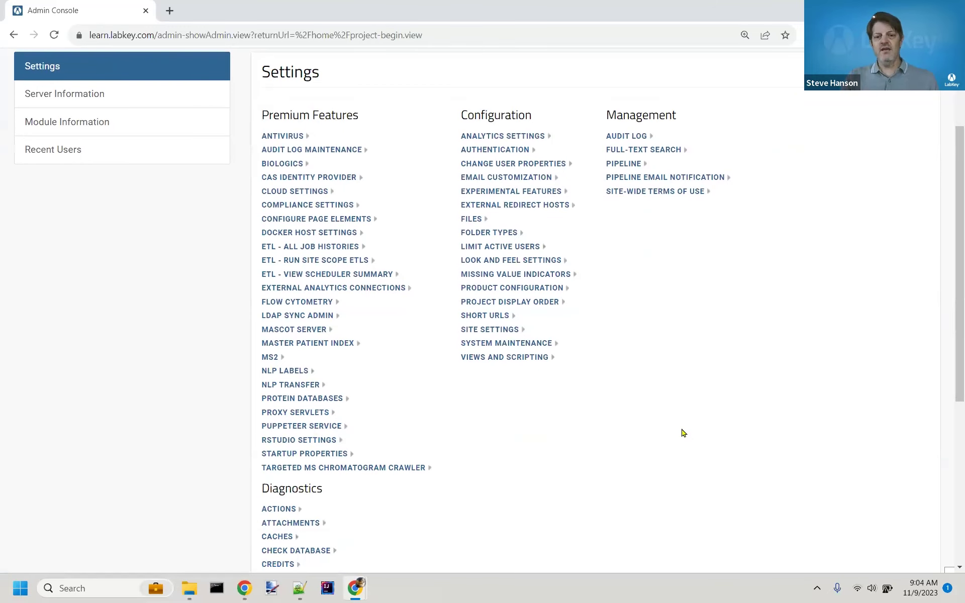
key("ctrl+minus")
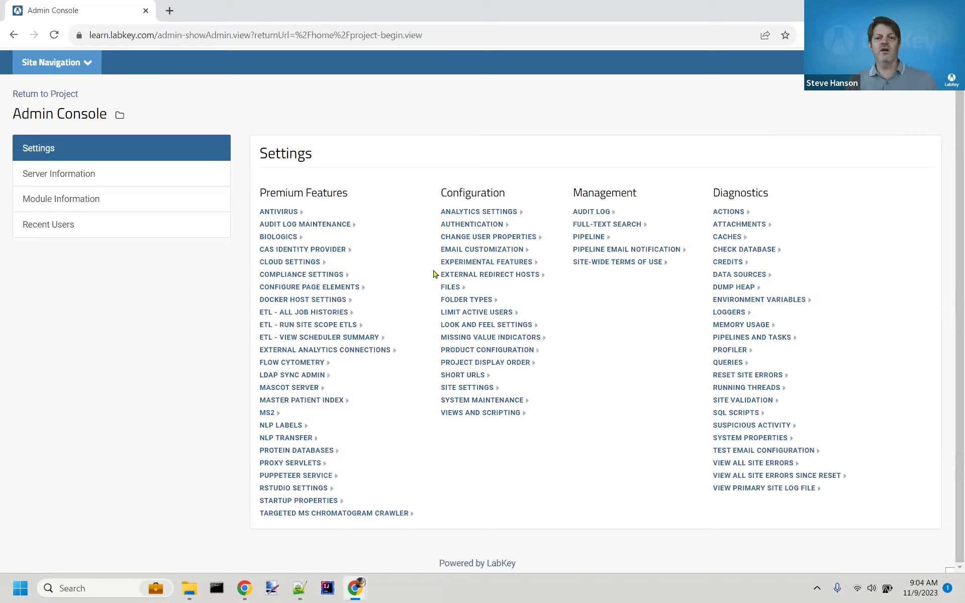
left_click(600, 215)
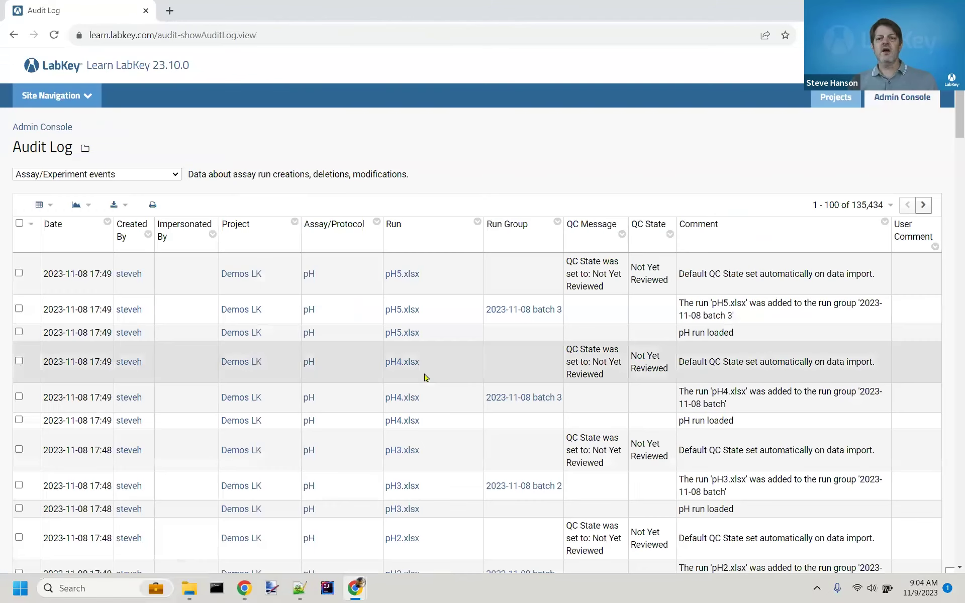
Step: Examine the audit log's available event types and the dates, runs, QC states and comments of the Assay/Experiment events
scroll(424, 377, "down", 1)
scroll(425, 377, "up", 1)
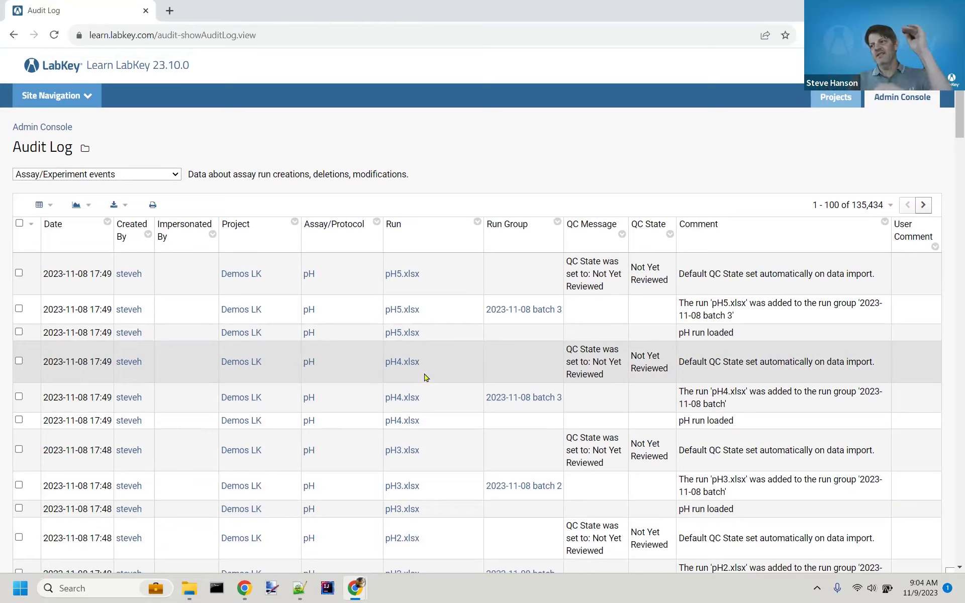
left_click(180, 179)
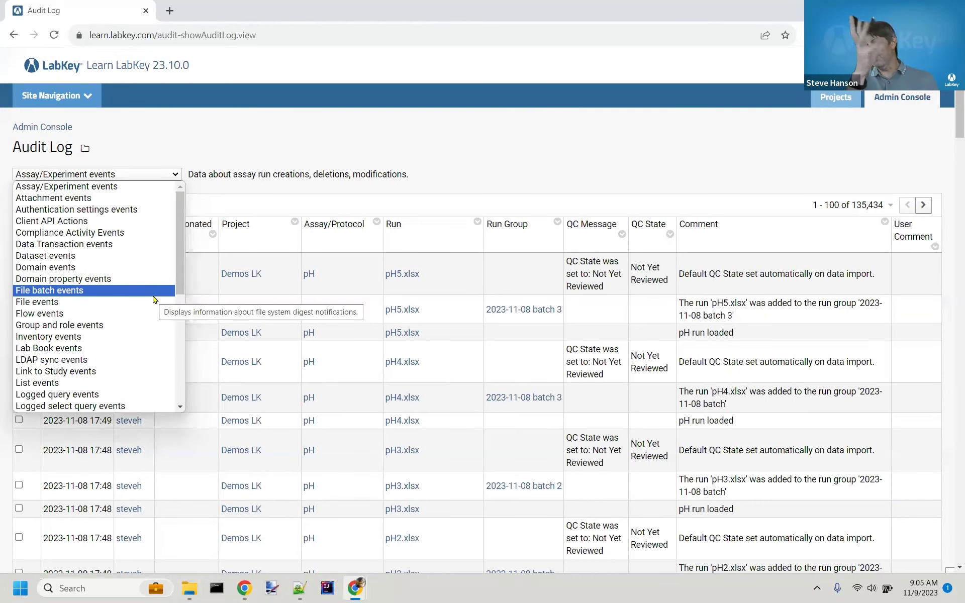
left_click(103, 174)
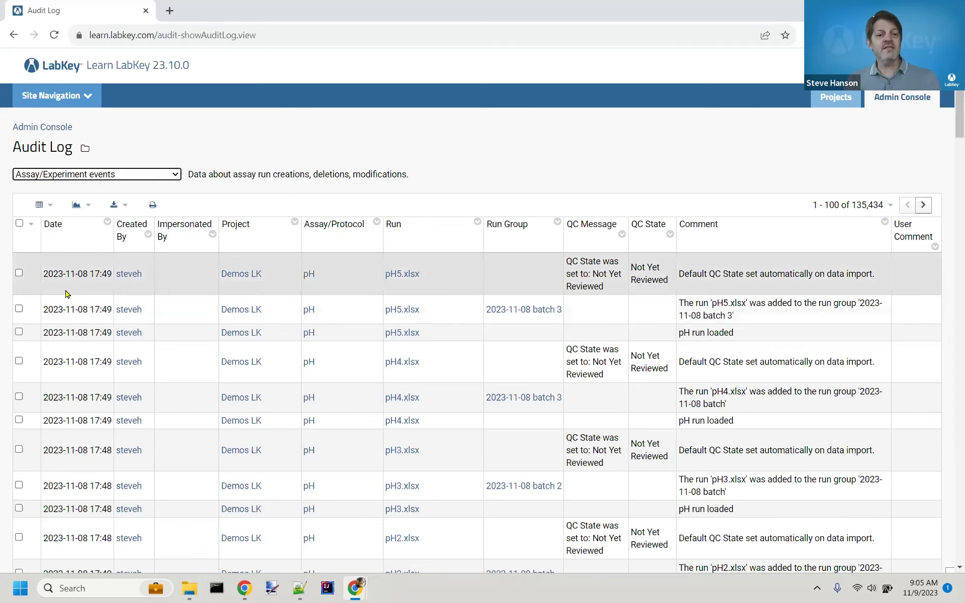
scroll(67, 294, "down", 1)
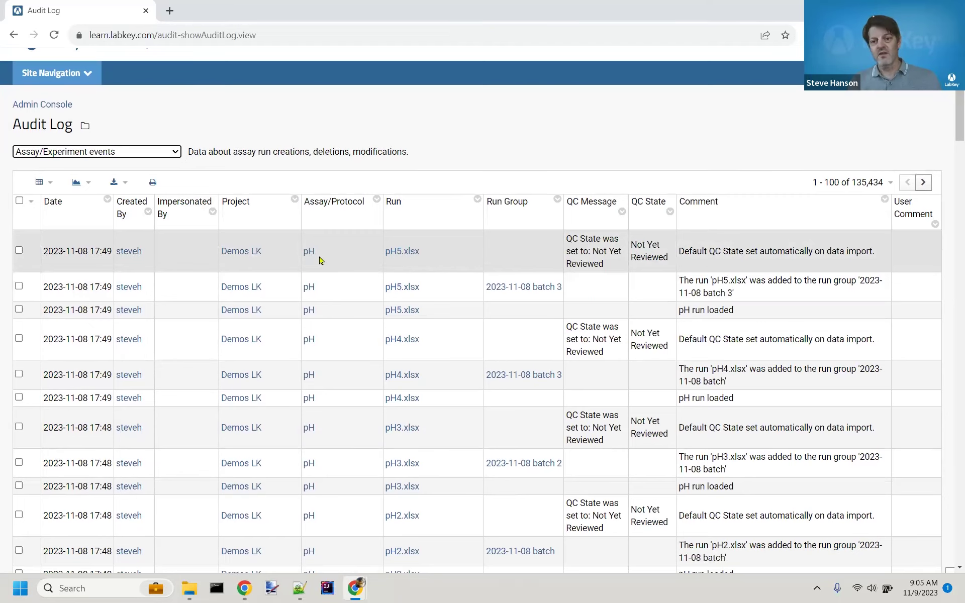
scroll(322, 259, "down", 1)
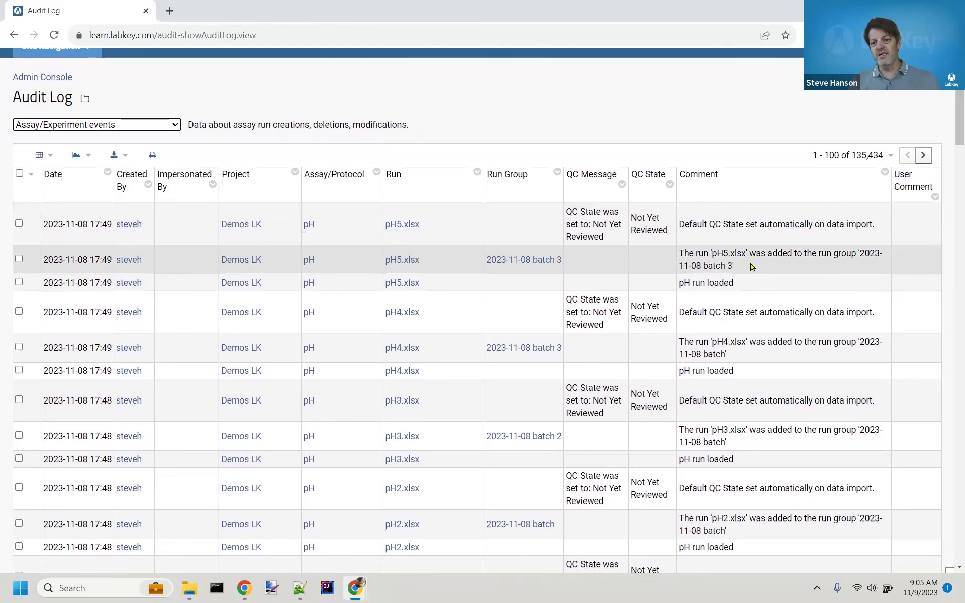
scroll(752, 267, "down", 1)
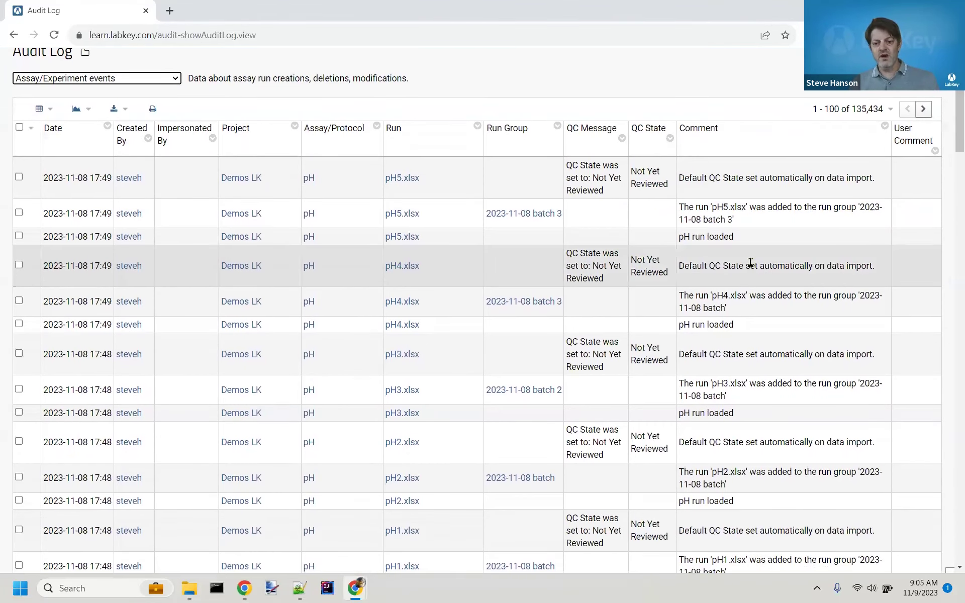
scroll(750, 262, "down", 2)
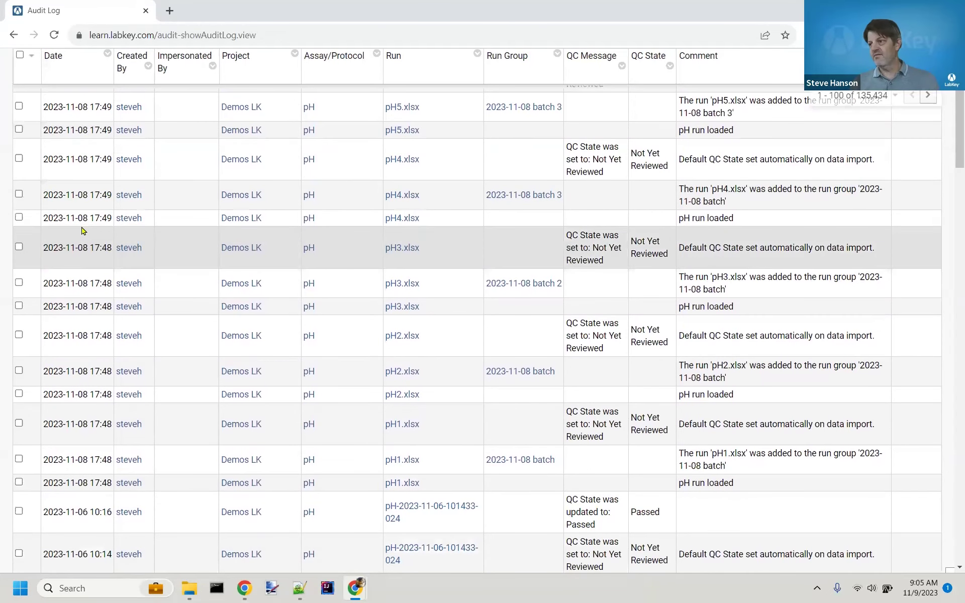
scroll(83, 230, "down", 2)
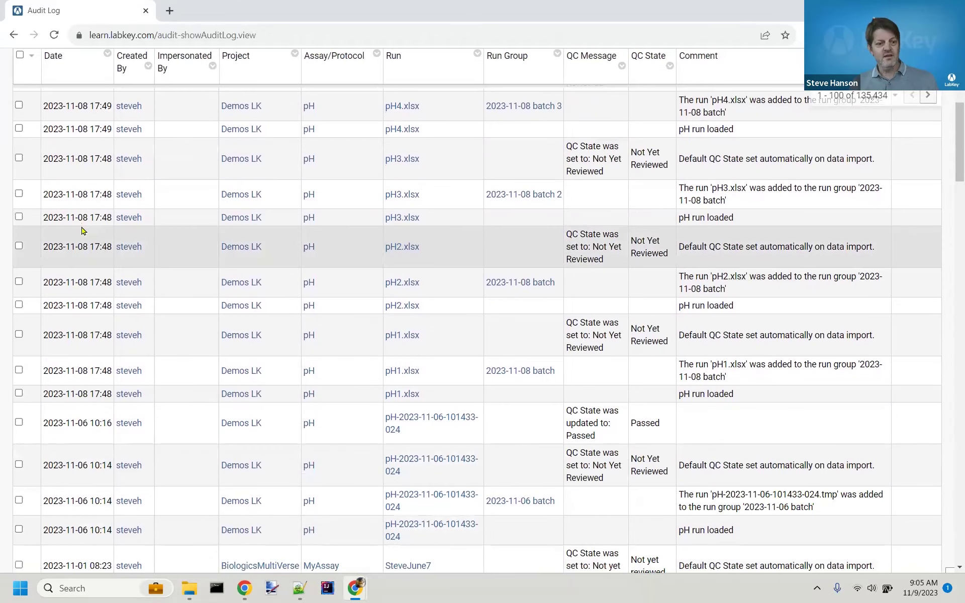
scroll(81, 226, "down", 1)
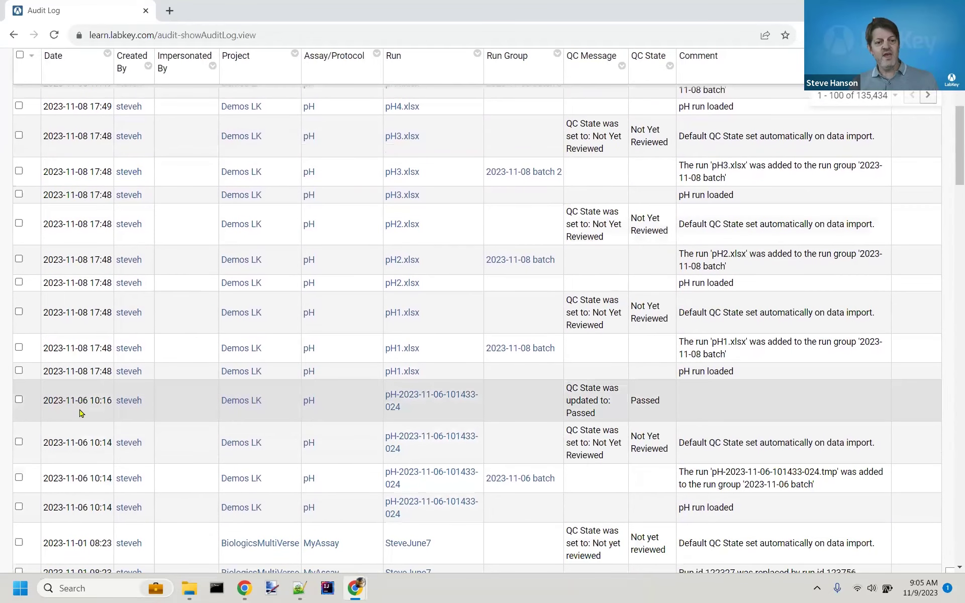
scroll(81, 411, "down", 1)
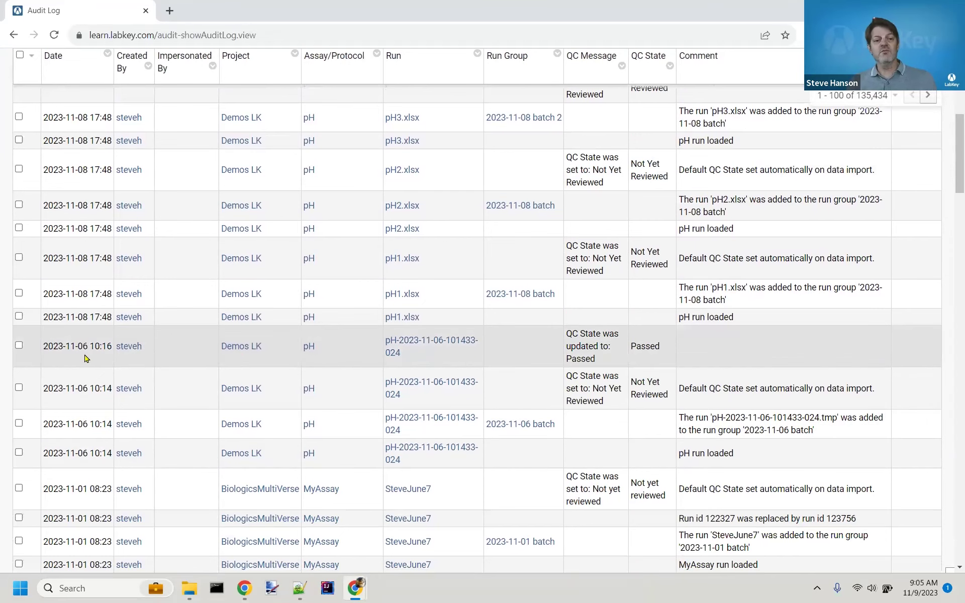
scroll(84, 357, "down", 1)
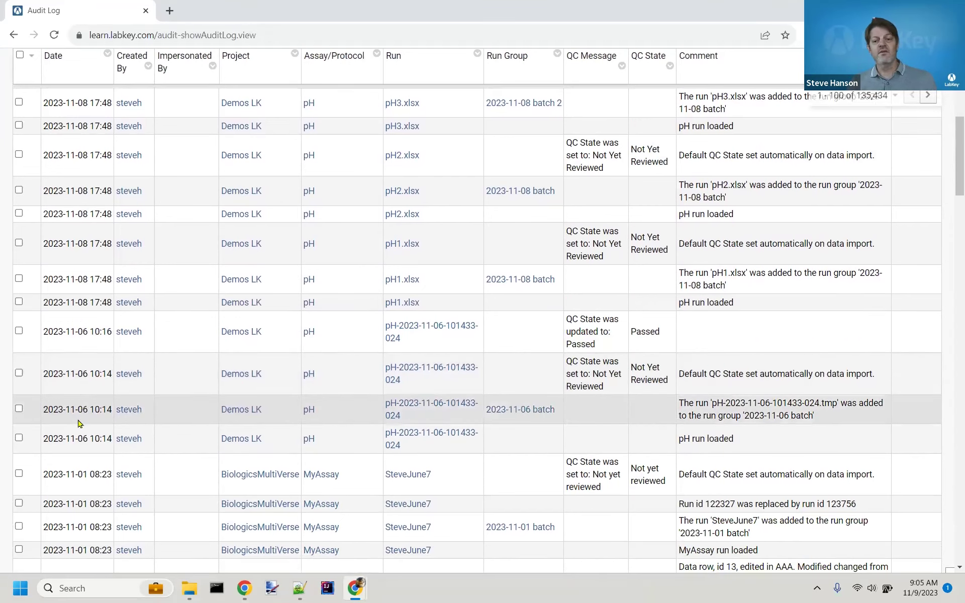
scroll(79, 424, "down", 1)
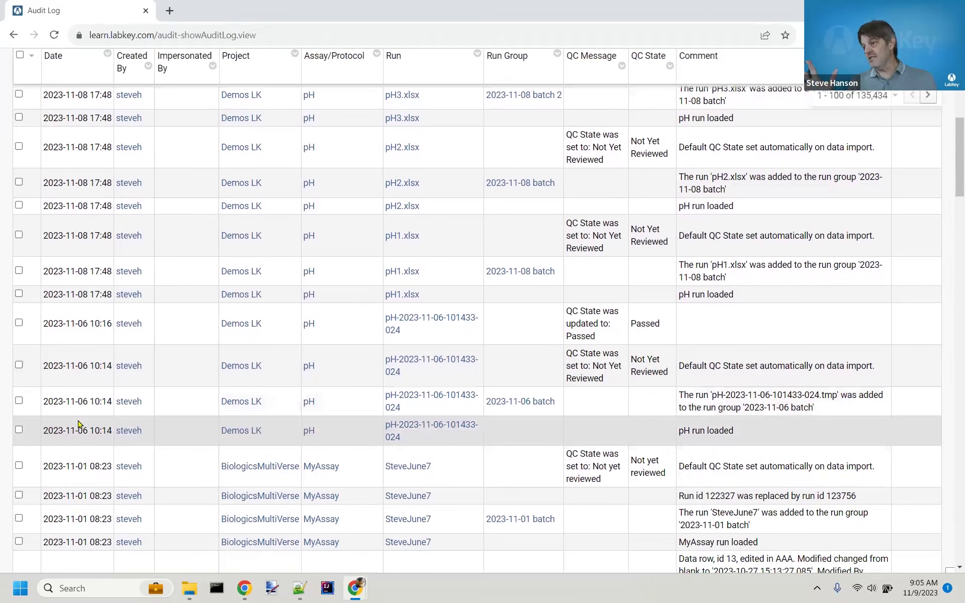
scroll(78, 423, "up", 10)
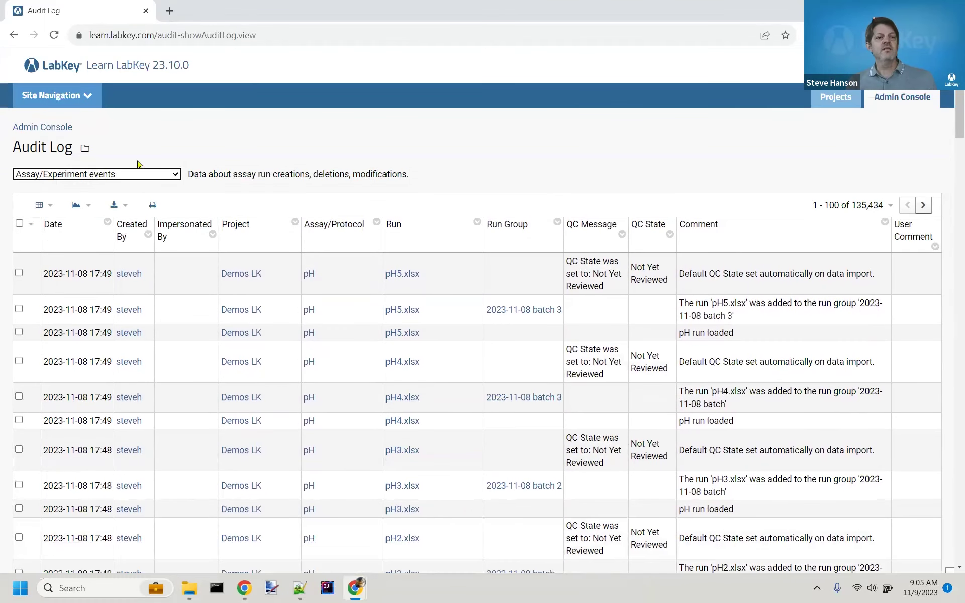
Step: Switch the audit log to List events and highlight the comments on the modified CellCulture records
left_click(172, 177)
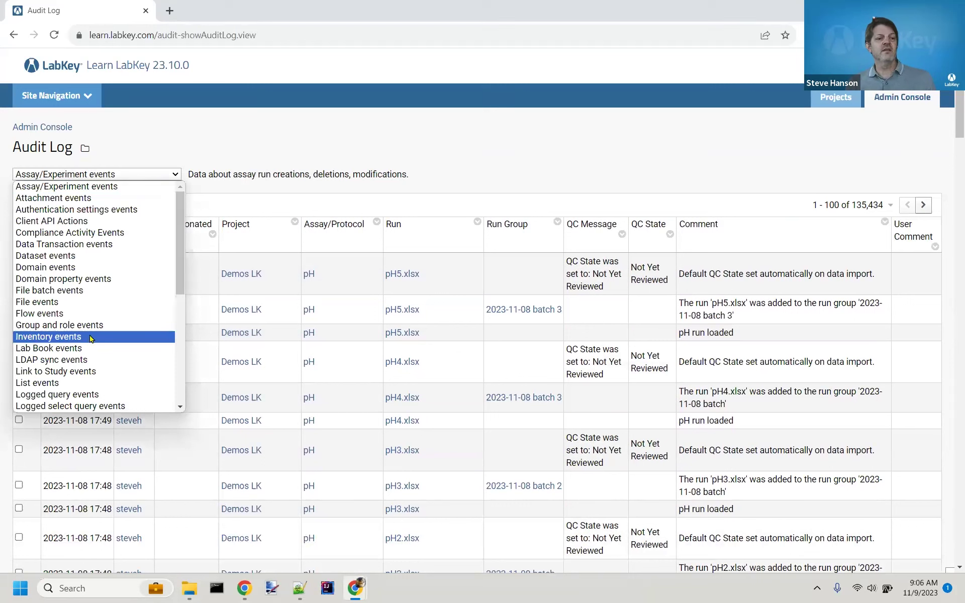
scroll(91, 339, "down", 1)
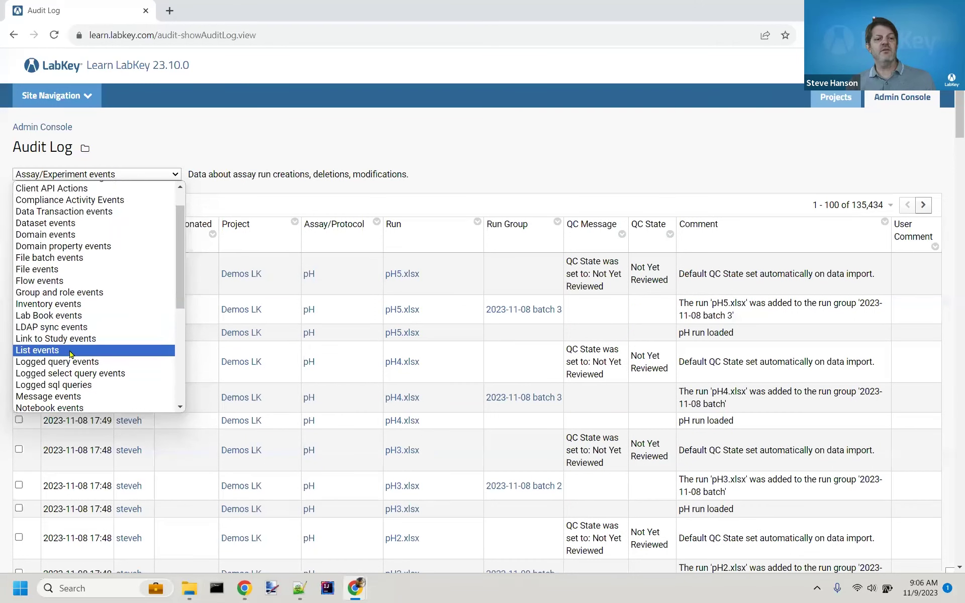
left_click(70, 353)
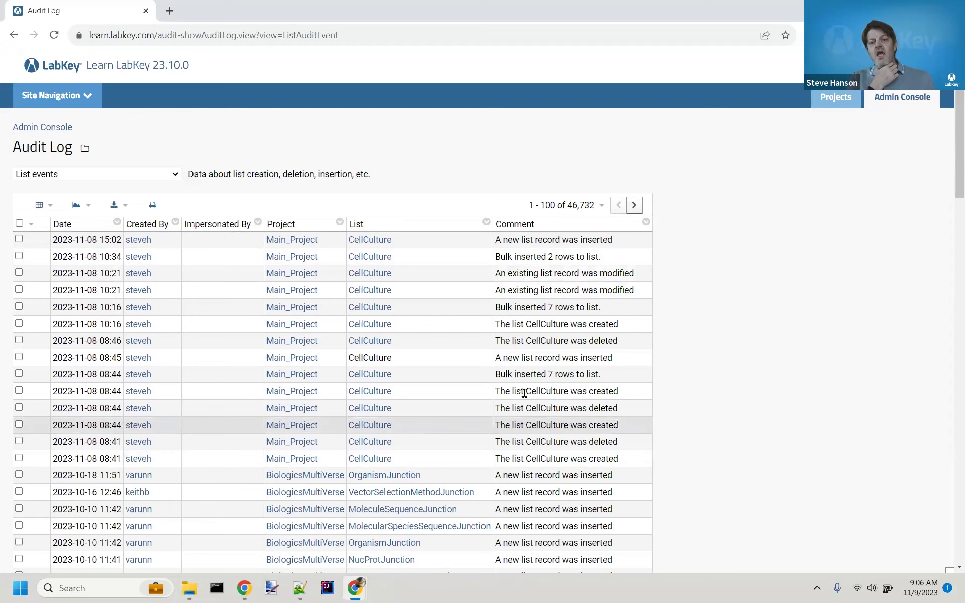
double_click(522, 272)
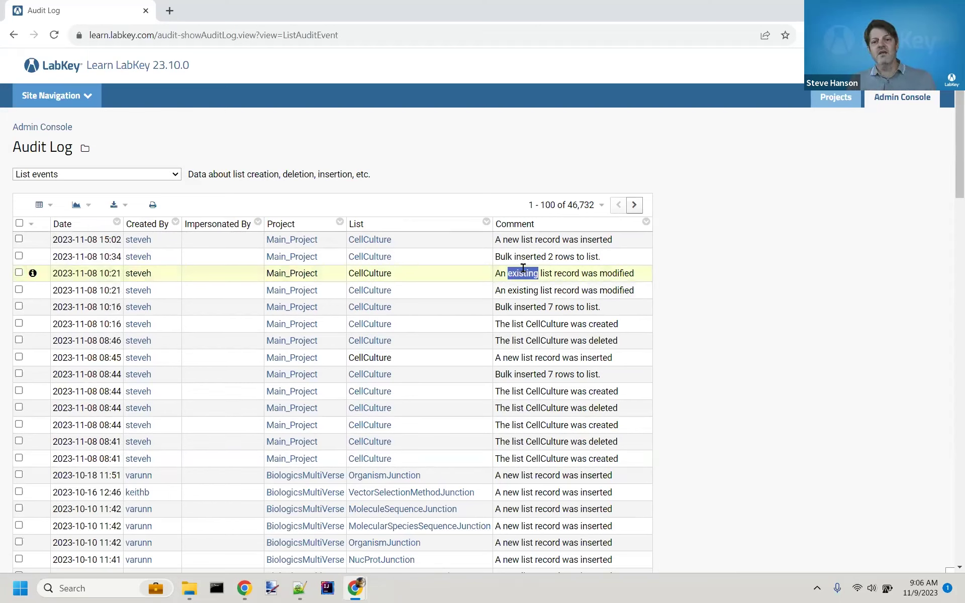
left_click(534, 290)
triple_click(534, 290)
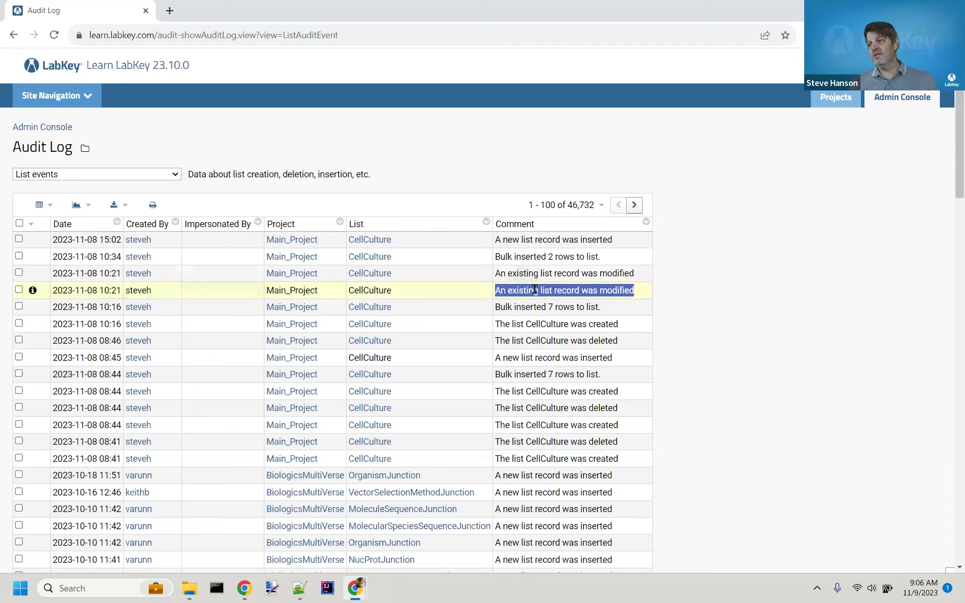
Step: Add the Old Record Values and New Record Values columns to the List events grid and view the customized grid
left_click(51, 210)
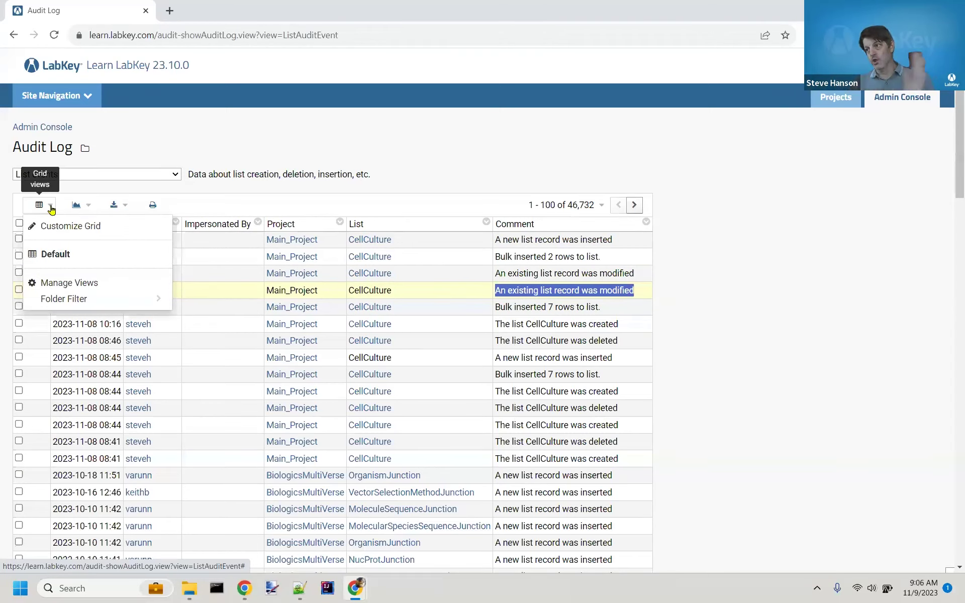
left_click(58, 231)
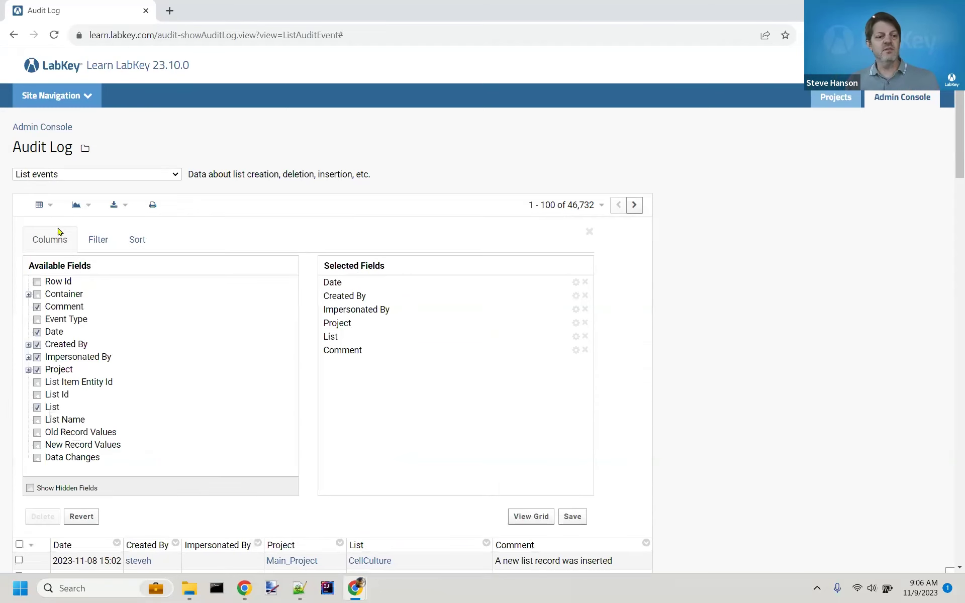
left_click(37, 433)
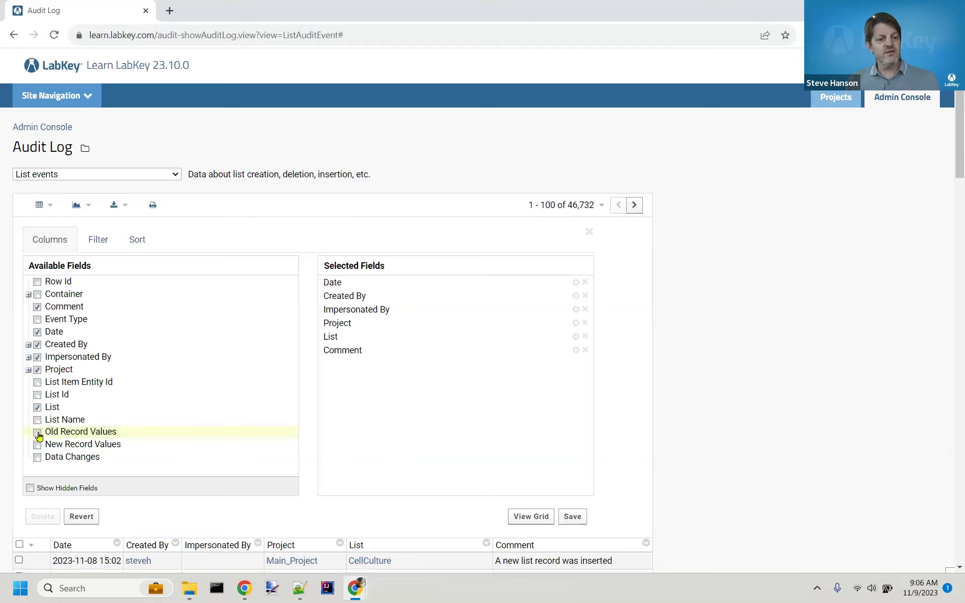
left_click(37, 445)
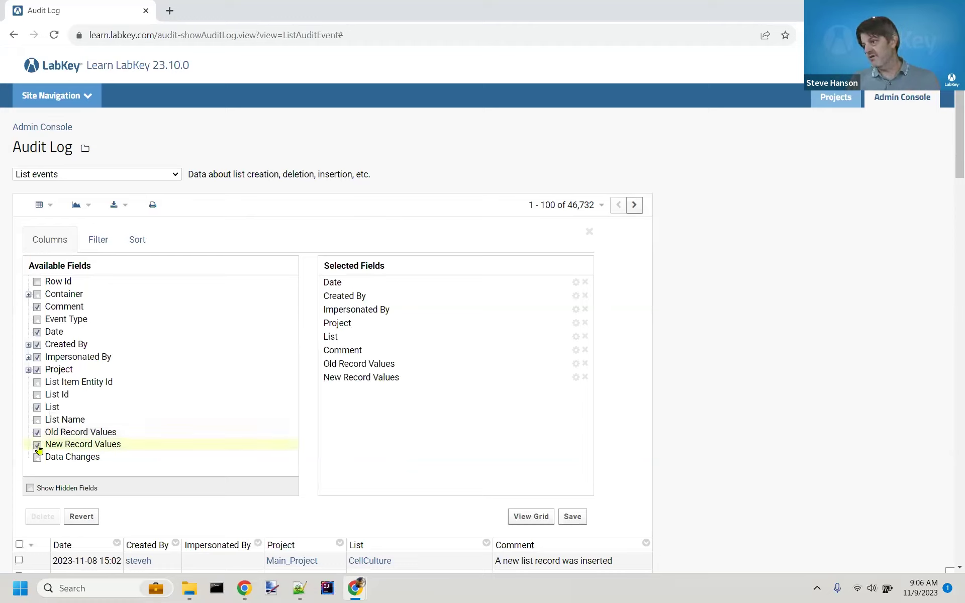
left_click(523, 517)
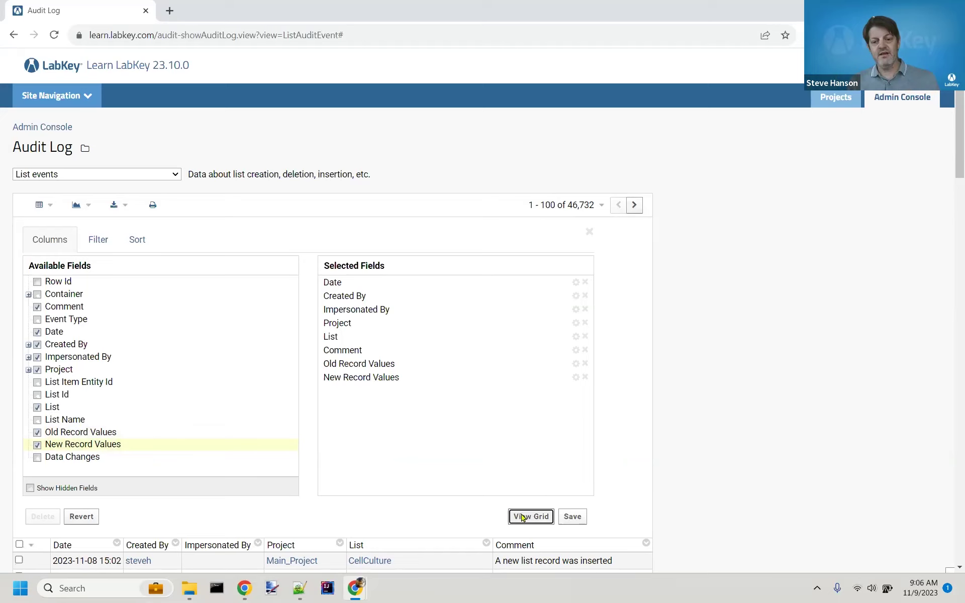
Step: Compare the old and new record values of the most recently modified CellCulture record, highlighting its comment and new pH value
scroll(491, 383, "down", 2)
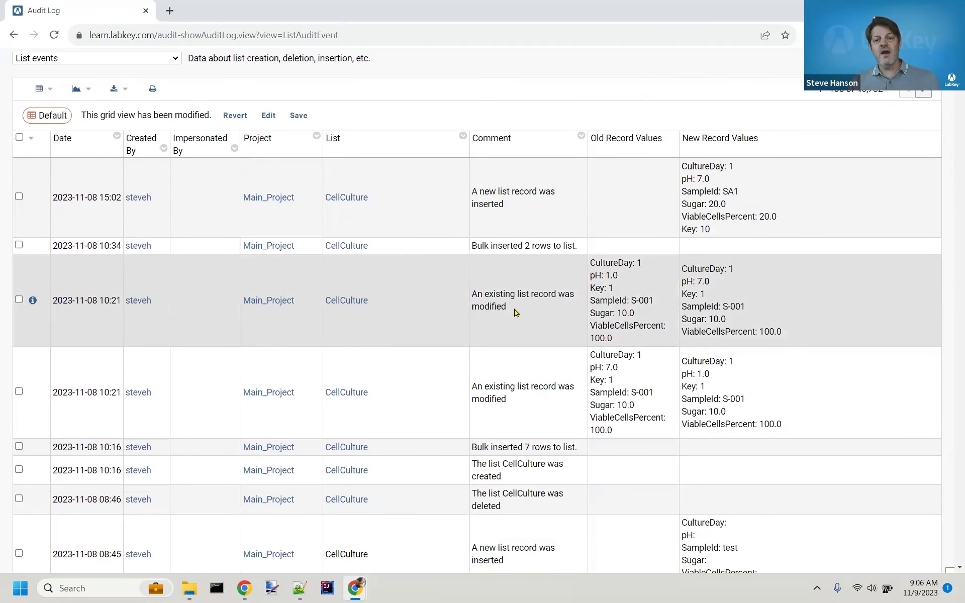
left_click_drag(511, 310, 470, 296)
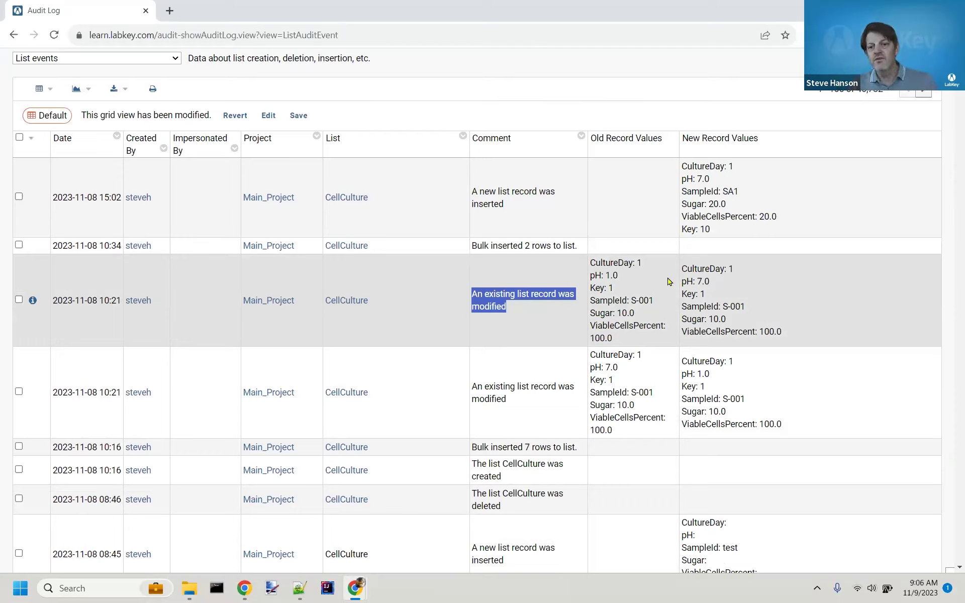
left_click_drag(682, 265, 745, 282)
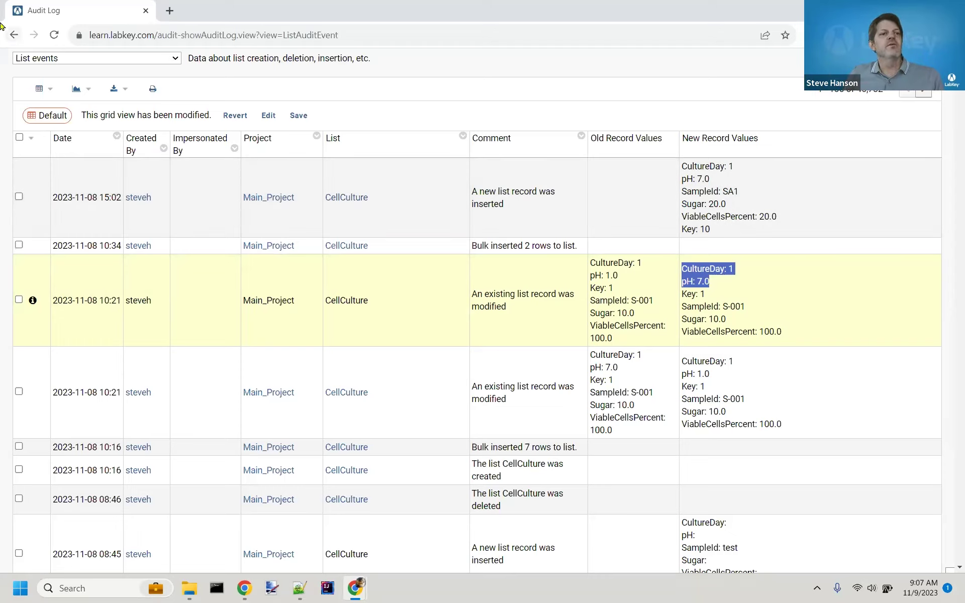
scroll(168, 198, "up", 3)
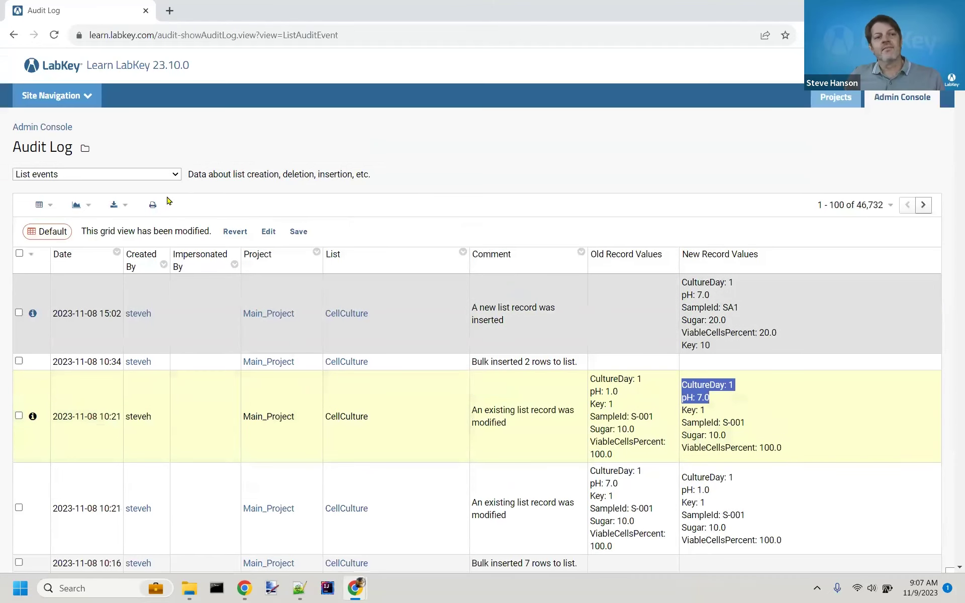
Step: Return to the server's home project and switch to the training presentation
left_click(79, 70)
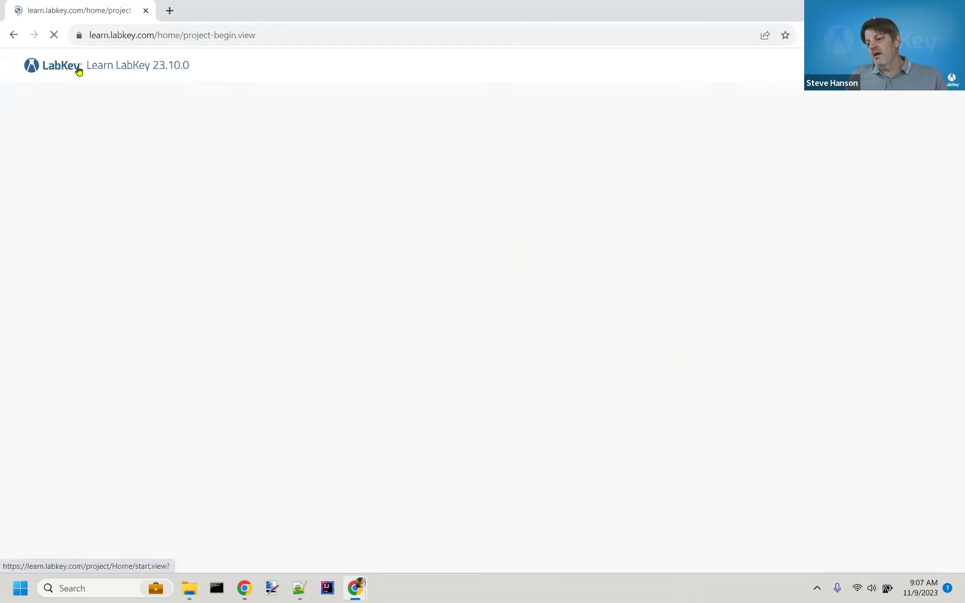
key("alt+Tab")
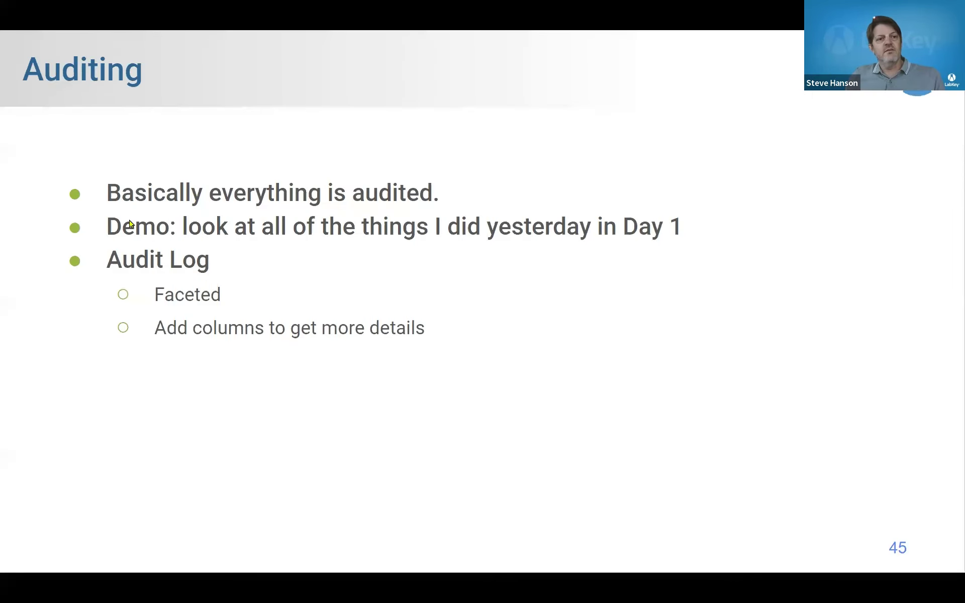
key("Right")
key("Right")
key("Right")
key("Right")
key("Right")
key("Right")
key("Right")
key("Right")
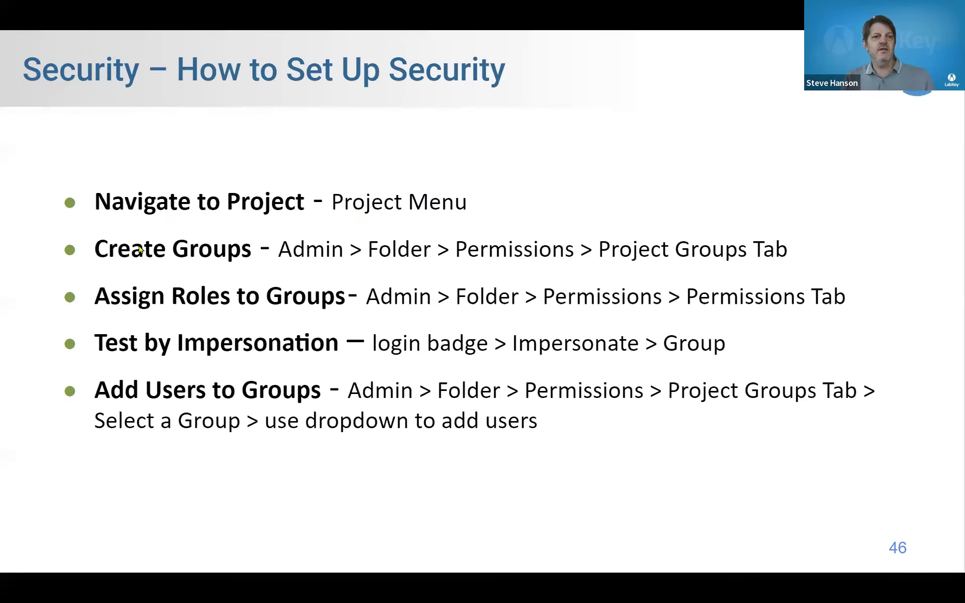
key("Right")
key("Right")
key("Right")
key("Right")
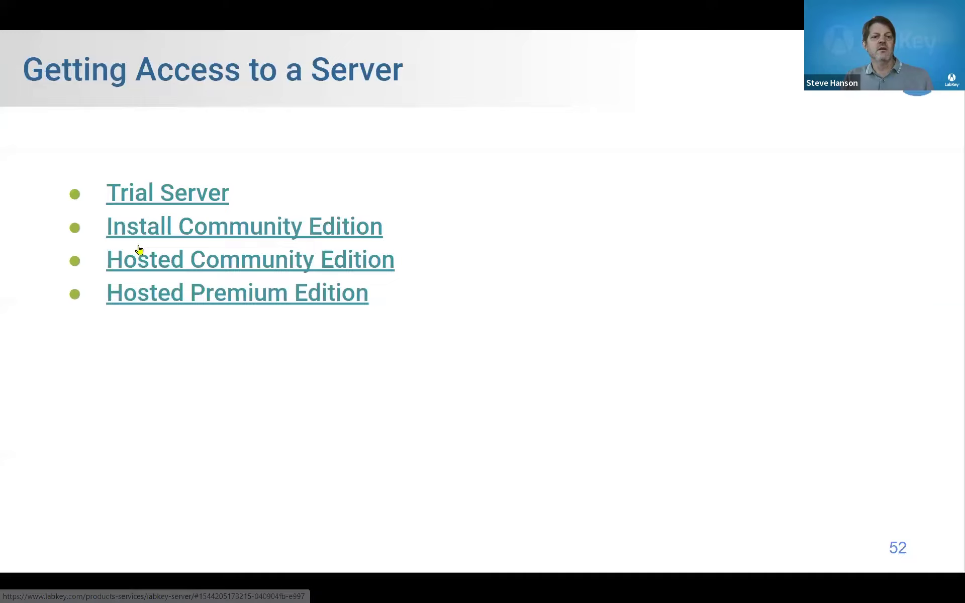
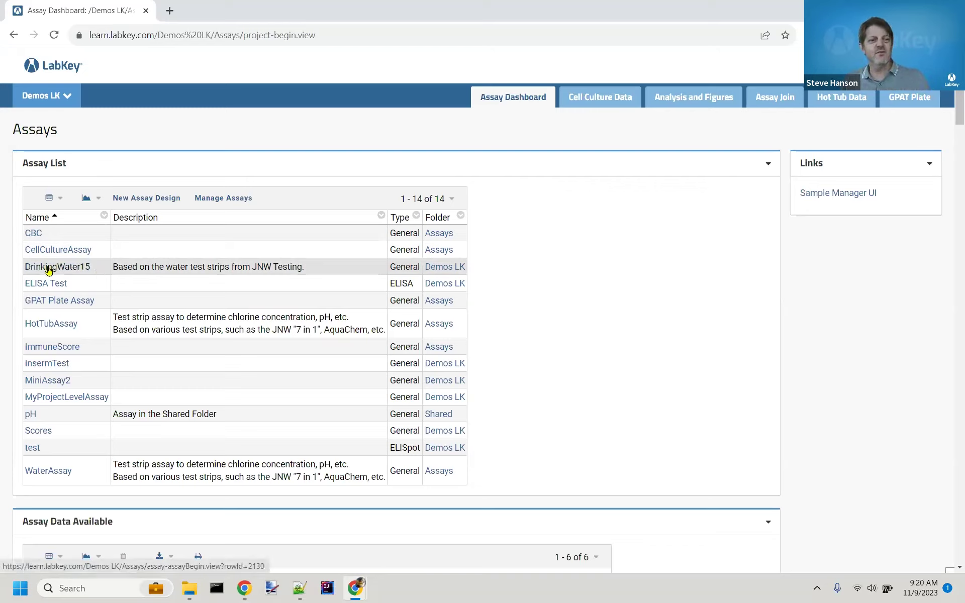
Step: Open the pH assay from the Assay List and look through its batches, runs and results, finishing on the results
left_click(32, 421)
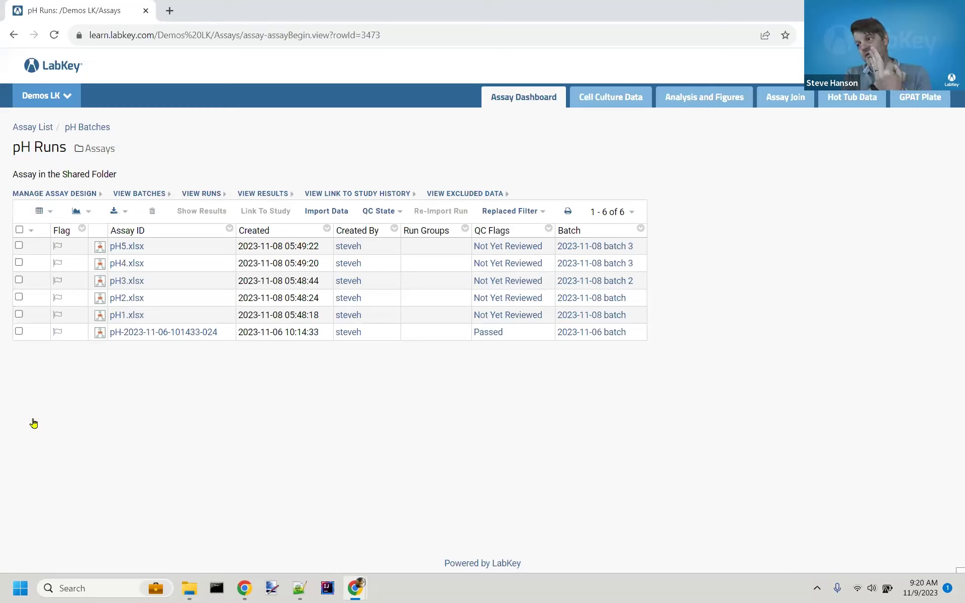
left_click(148, 196)
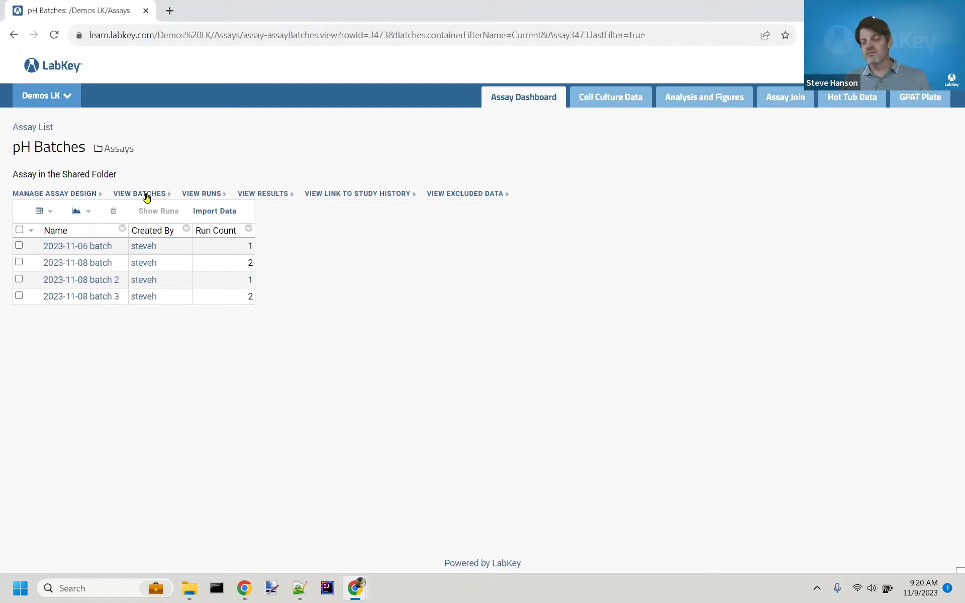
left_click(201, 194)
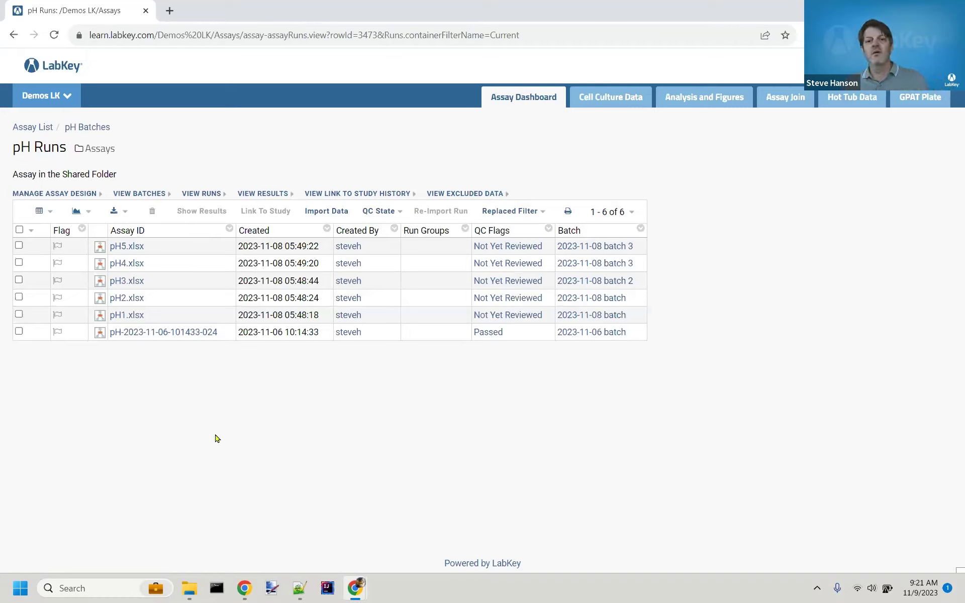
left_click(268, 193)
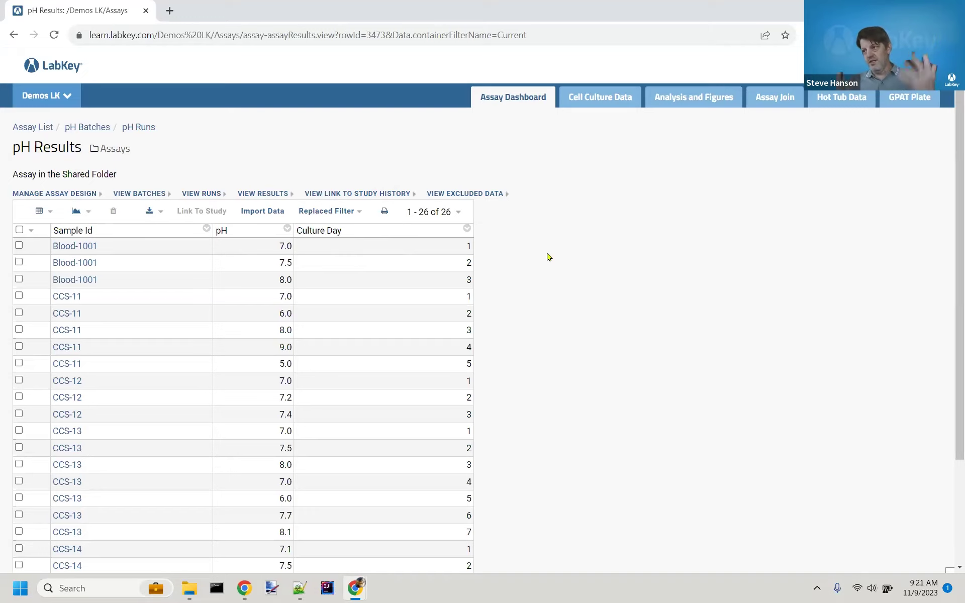
left_click(155, 199)
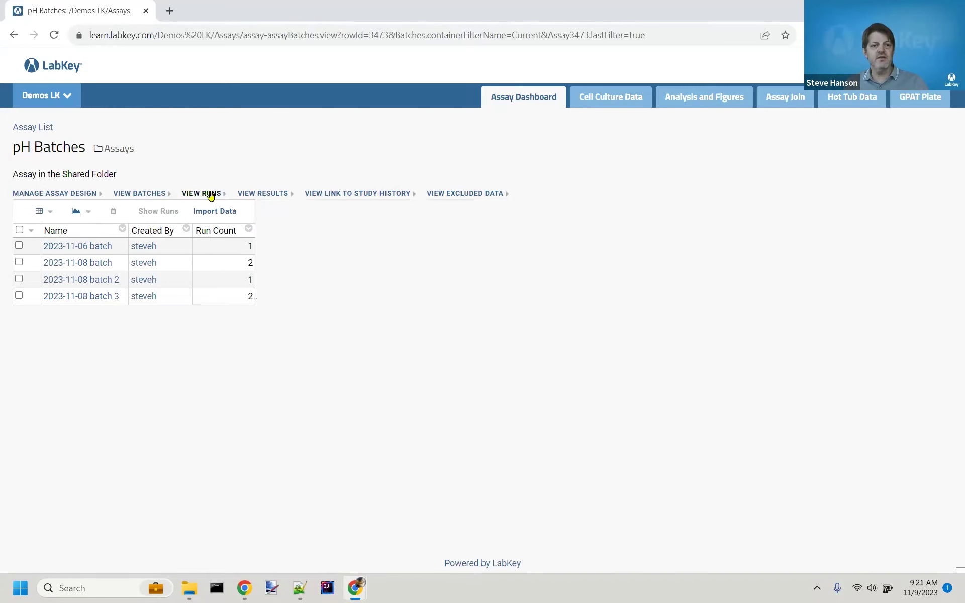
left_click(209, 196)
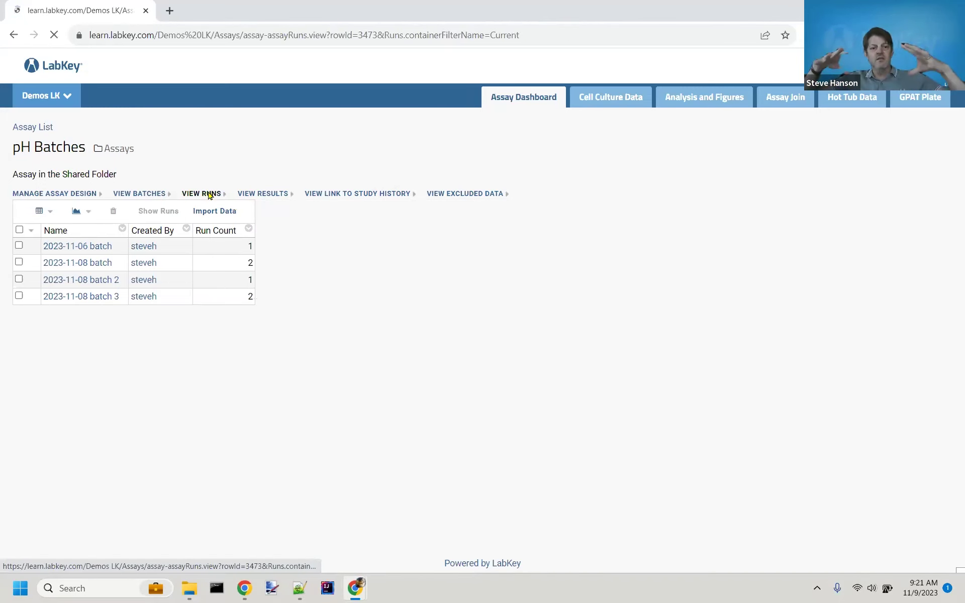
left_click(271, 200)
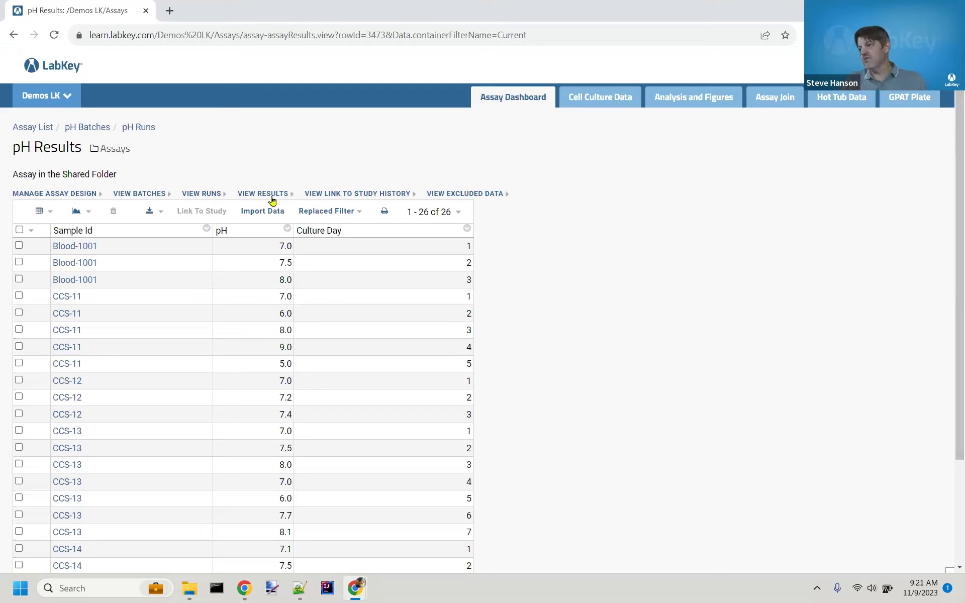
Step: Add the run's QC Flags column to the pH Results grid and view the customized grid
left_click(50, 211)
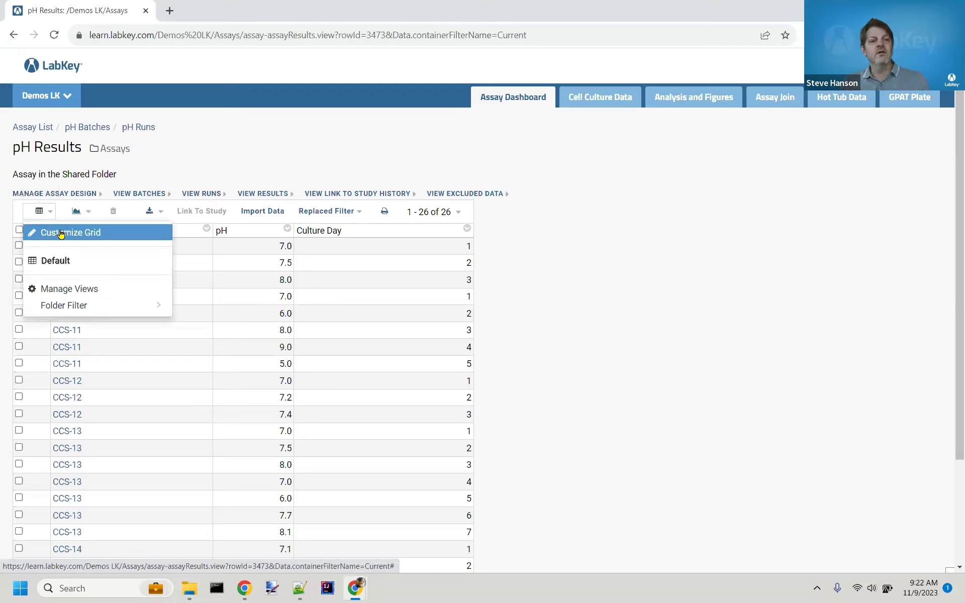
left_click(60, 233)
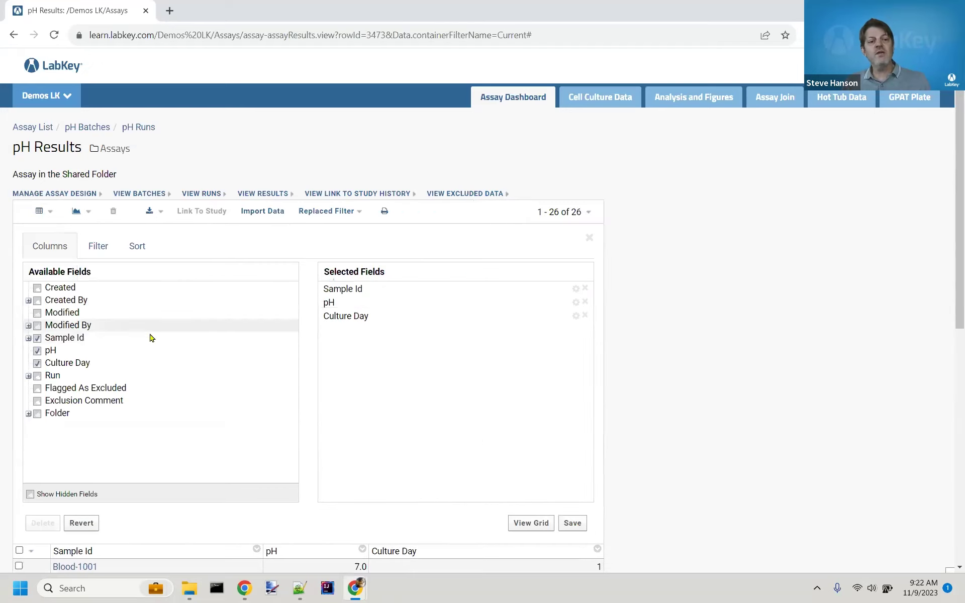
left_click(28, 377)
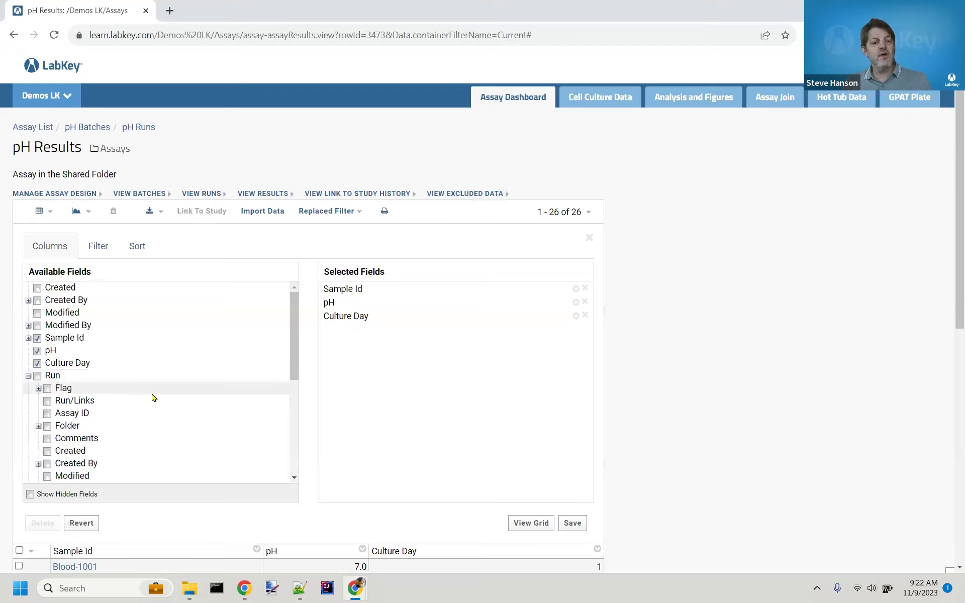
scroll(152, 397, "down", 2)
scroll(156, 398, "down", 3)
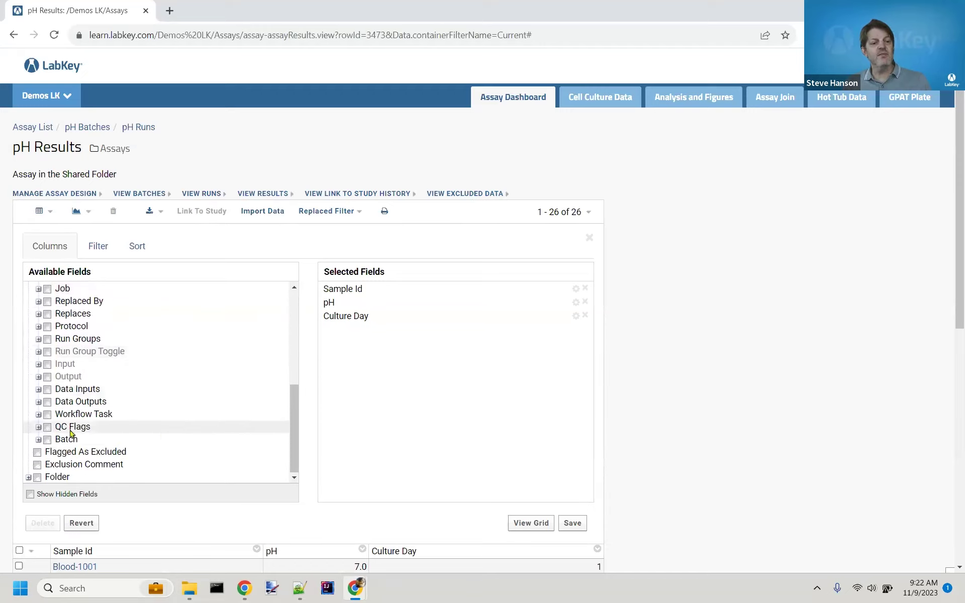
left_click(47, 427)
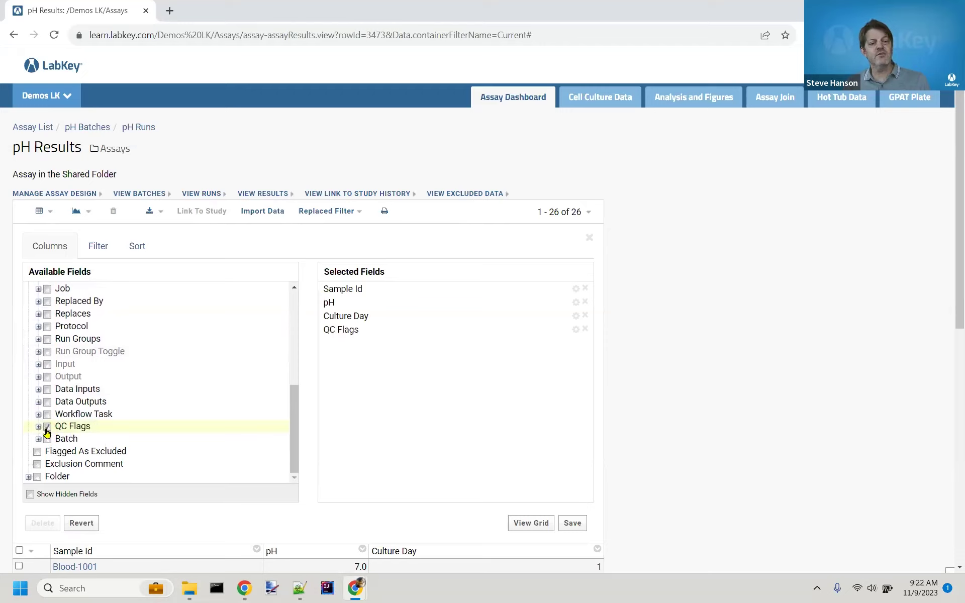
left_click(518, 526)
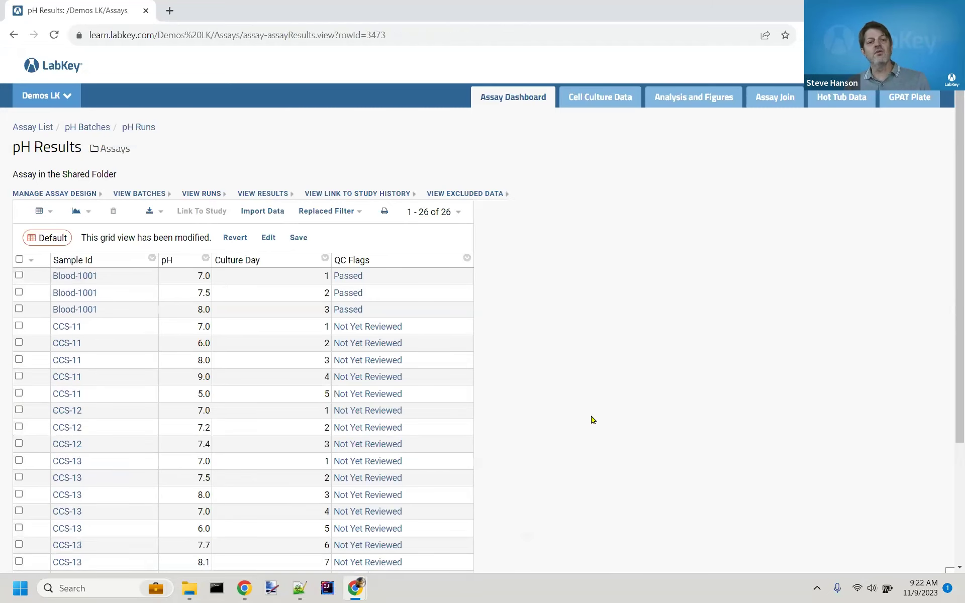
scroll(592, 420, "down", 2)
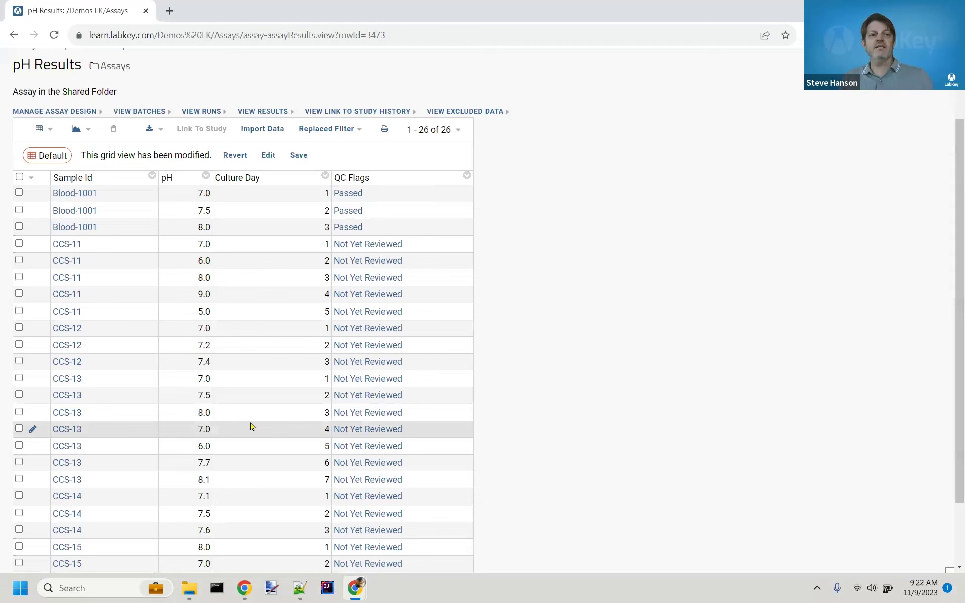
key("alt+Tab")
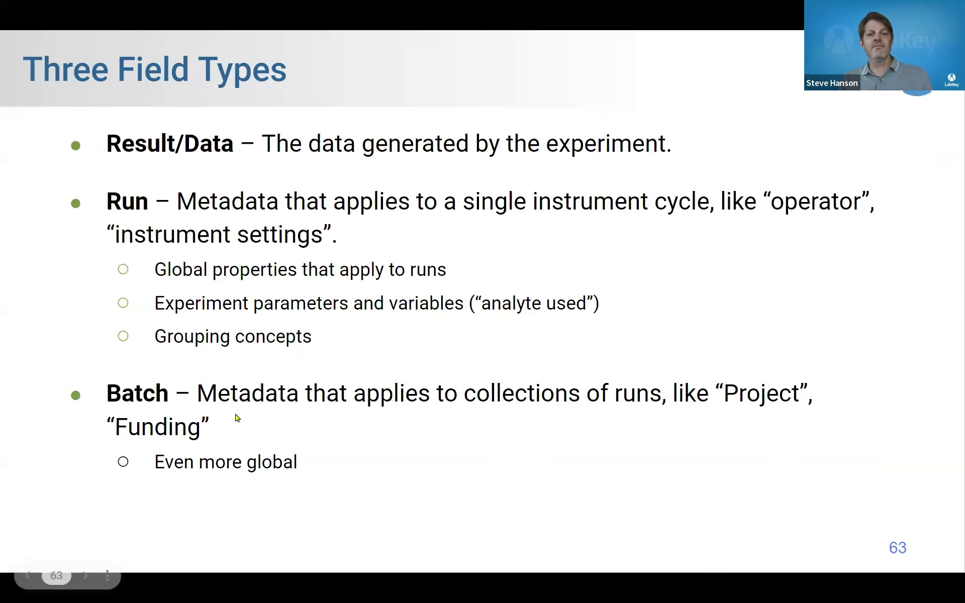
key("Right")
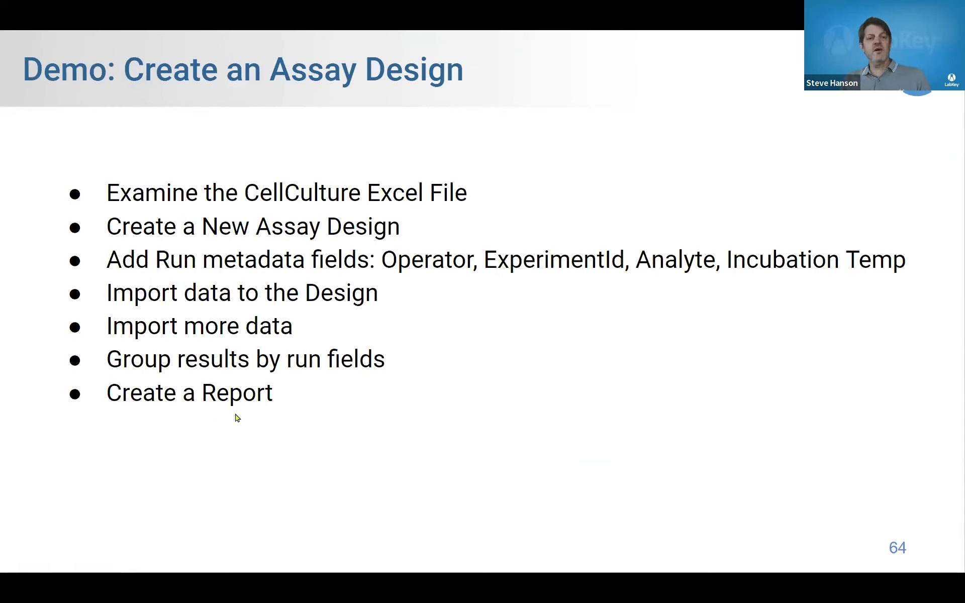
key("alt+Tab")
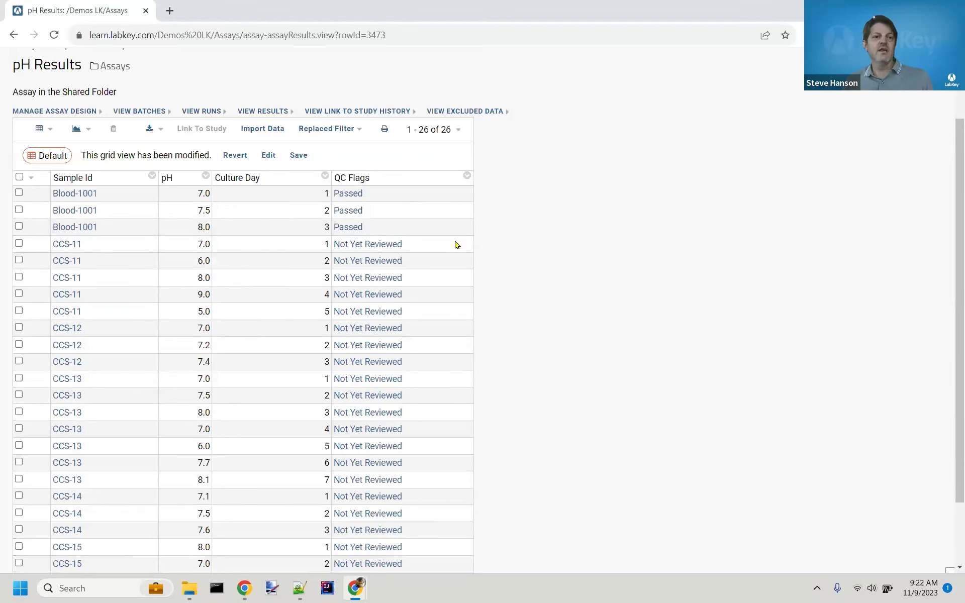
Step: Save the customized pH Results grid as the default grid view and make it available to all users
scroll(209, 258, "up", 2)
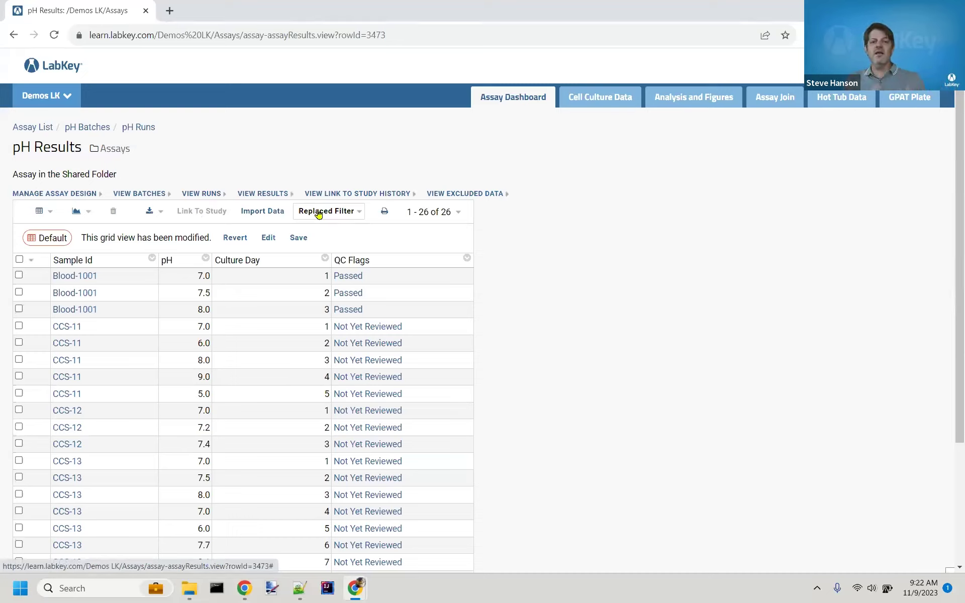
left_click(297, 238)
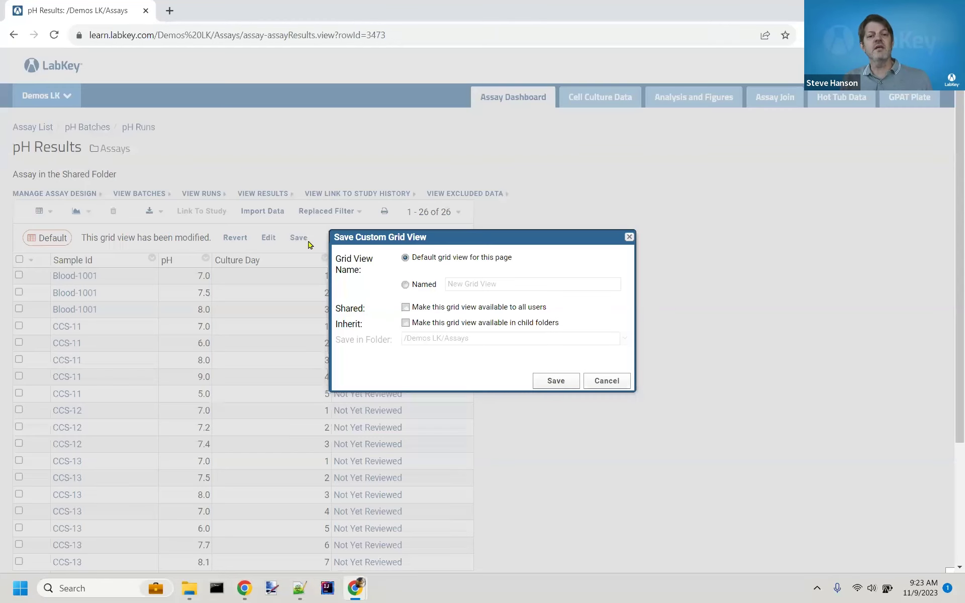
left_click(405, 307)
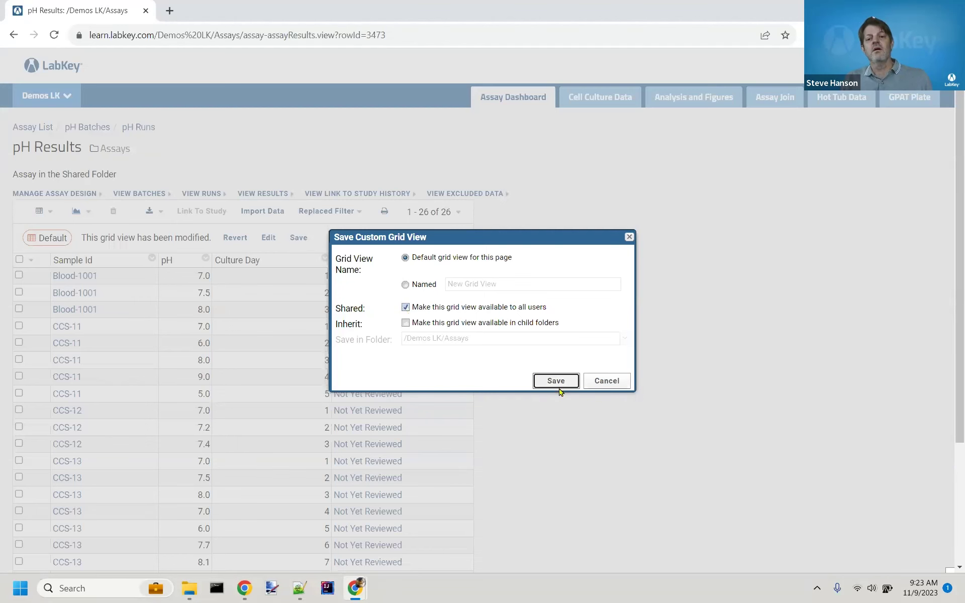
left_click(556, 381)
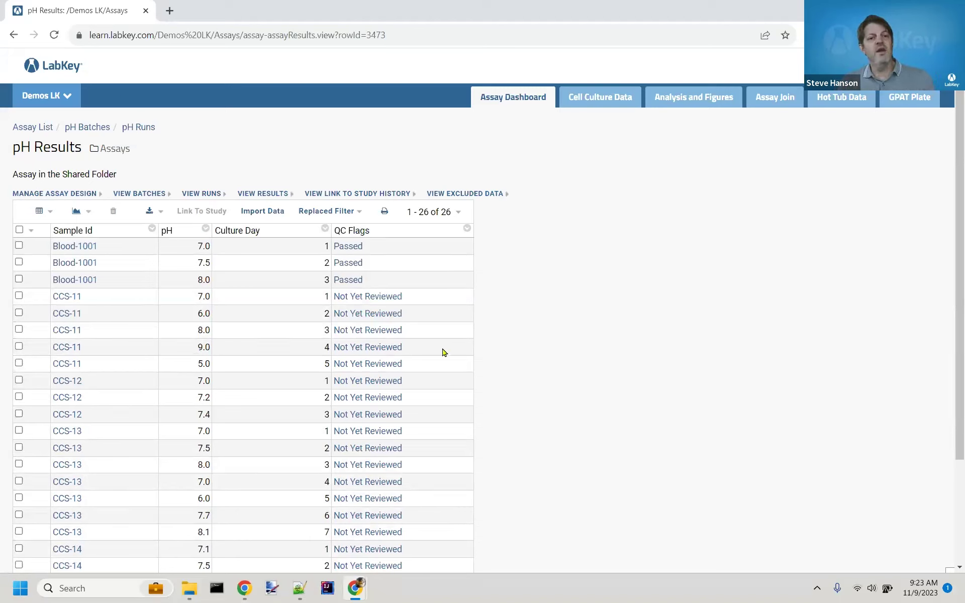
left_click(44, 213)
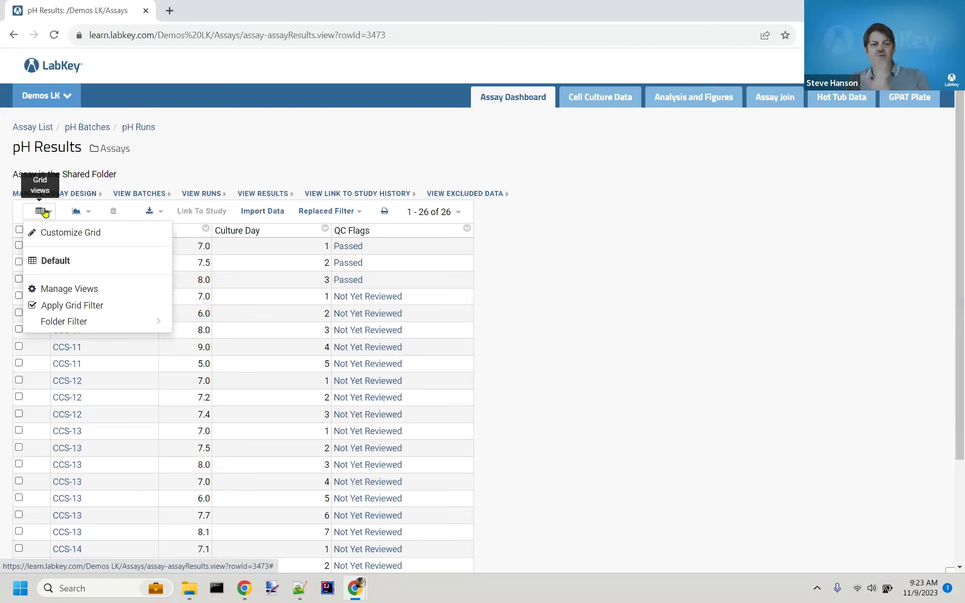
left_click(580, 267)
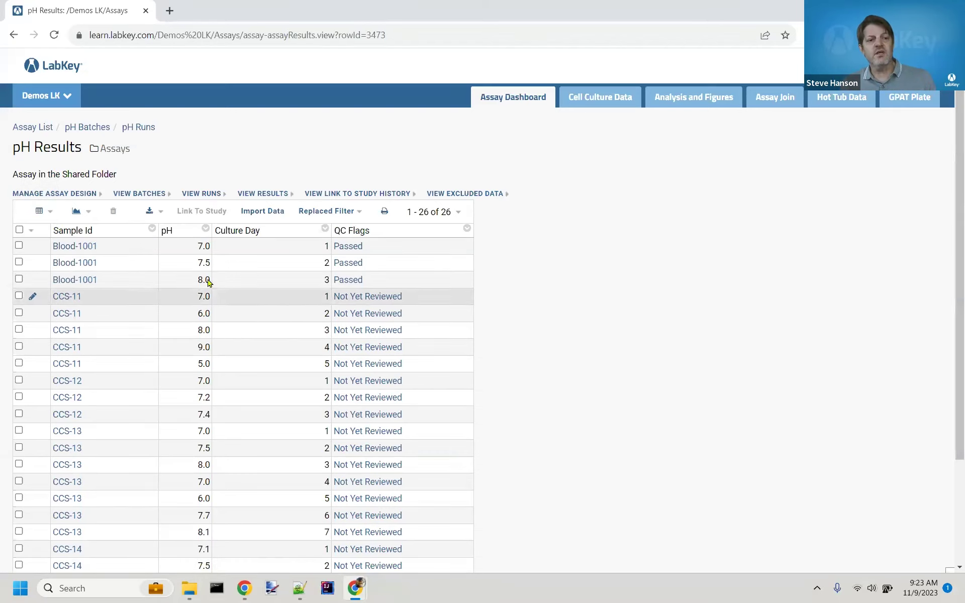
Step: Sort the pH Results grid in ascending order by pH and by Culture Day
left_click(190, 234)
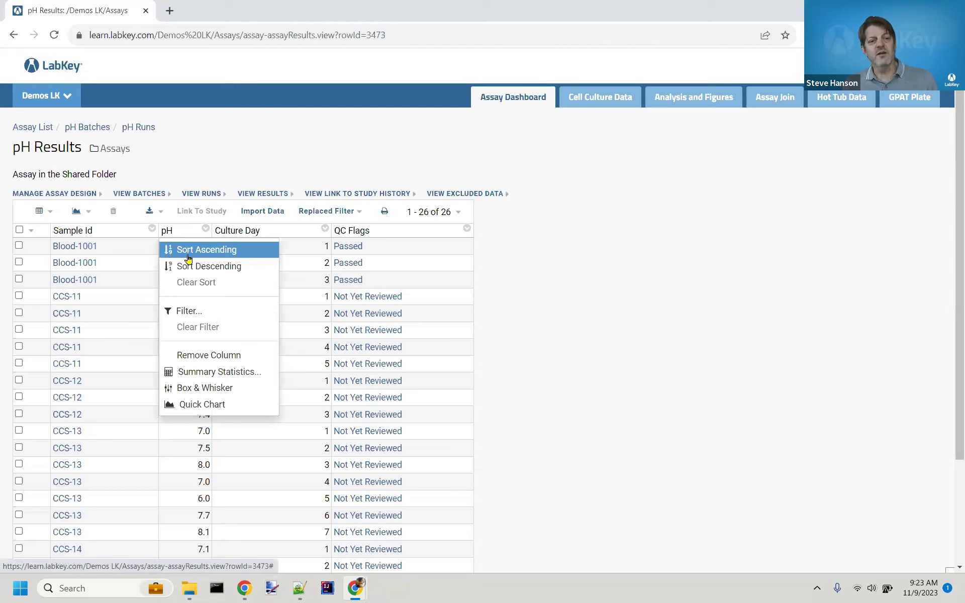
left_click(188, 252)
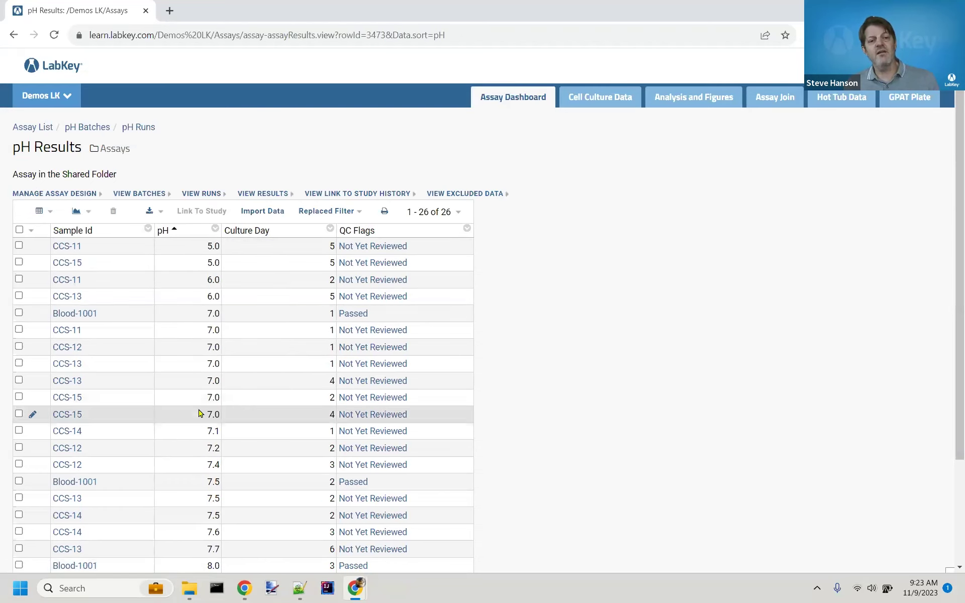
left_click(288, 230)
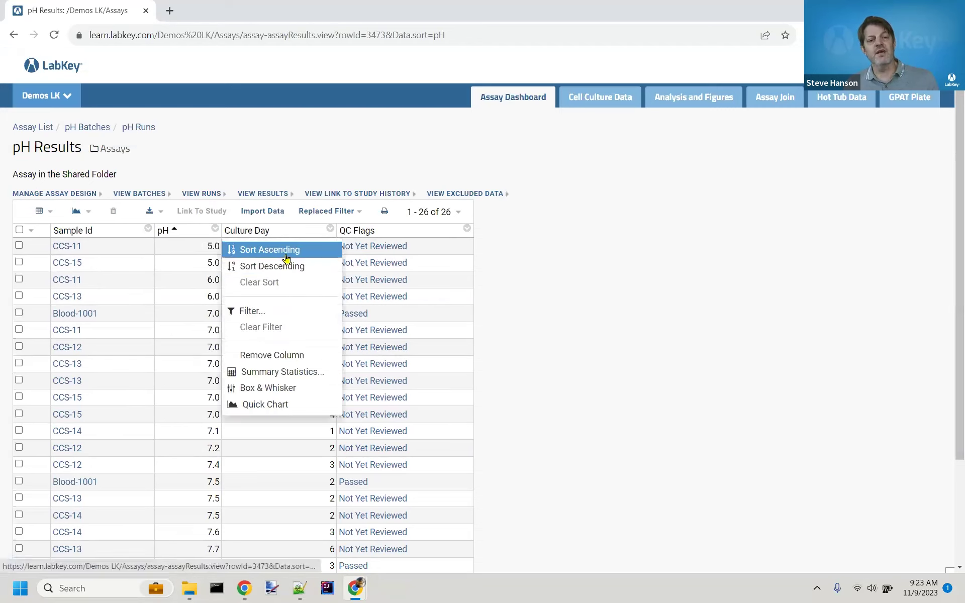
left_click(287, 250)
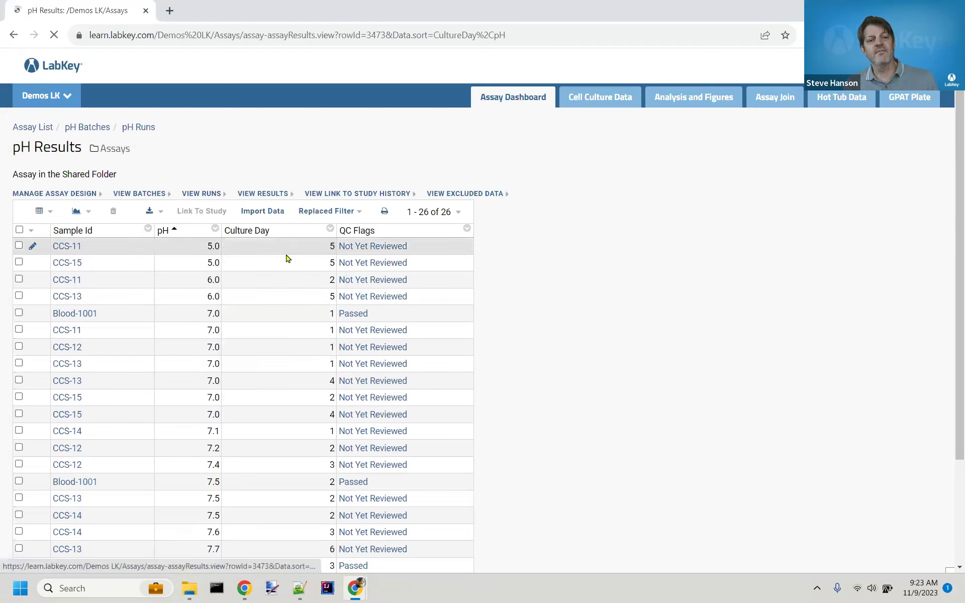
Step: Clear the sorts on the Culture Day and pH columns of the pH Results grid
left_click(303, 230)
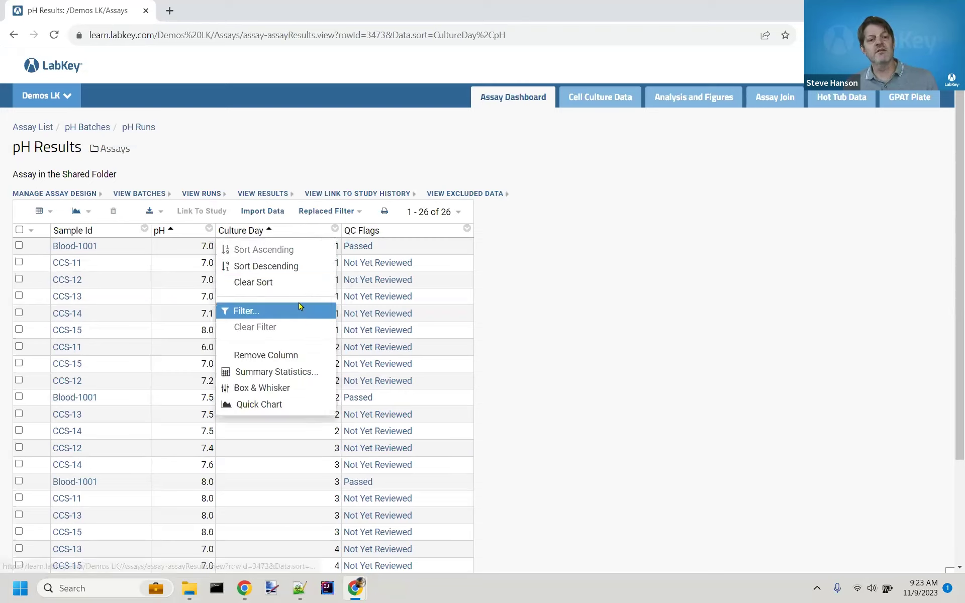
left_click(297, 284)
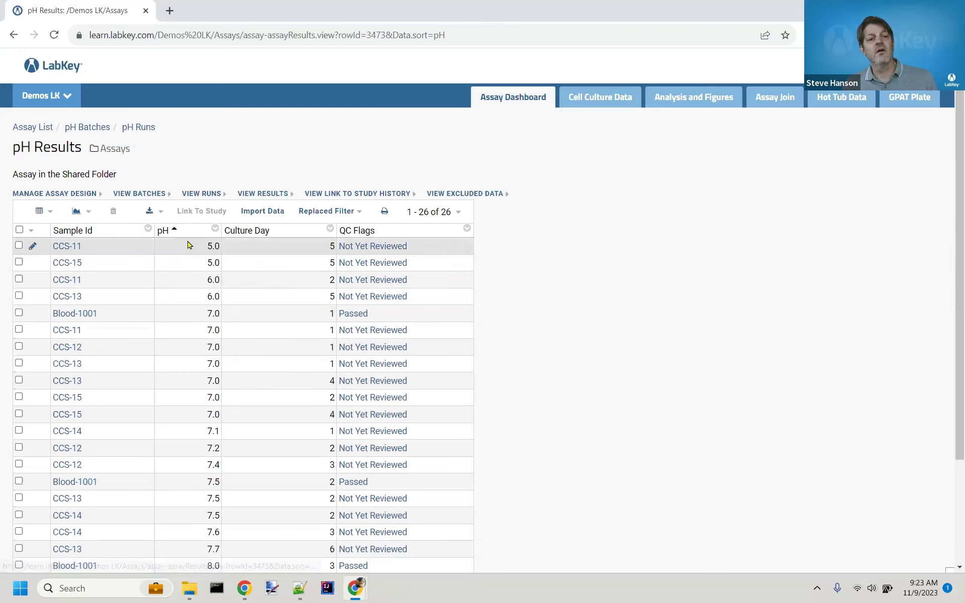
left_click(186, 239)
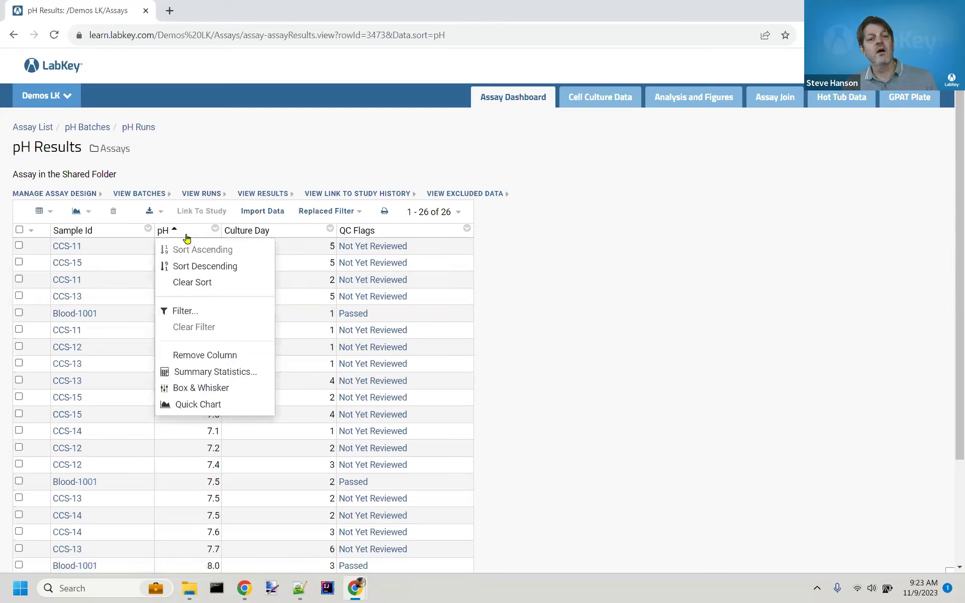
left_click(190, 291)
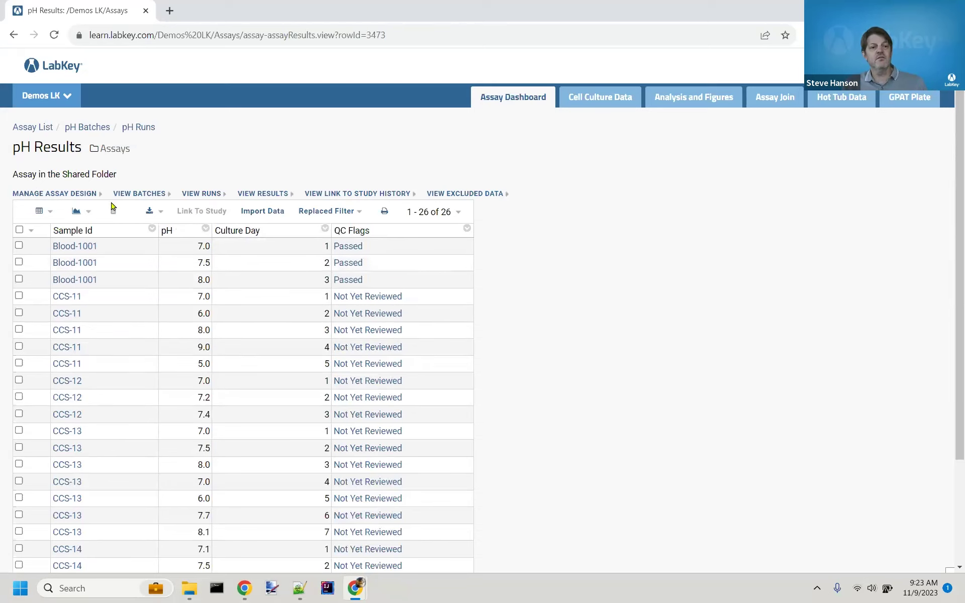
Step: Create a line chart from the pH Results with Culture Day on the X axis, pH on the Y axis and Sample Id as the series
left_click(79, 212)
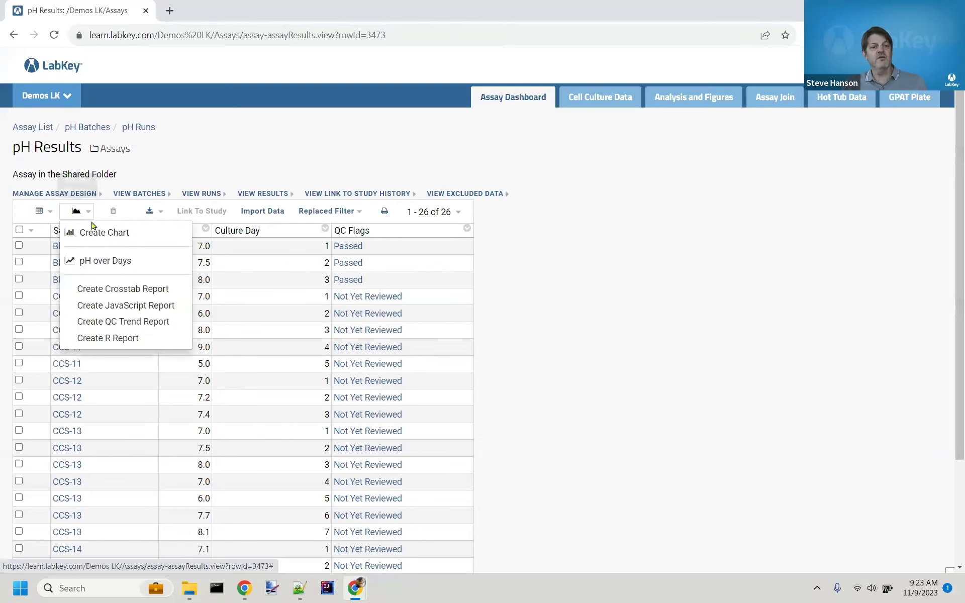
left_click(101, 232)
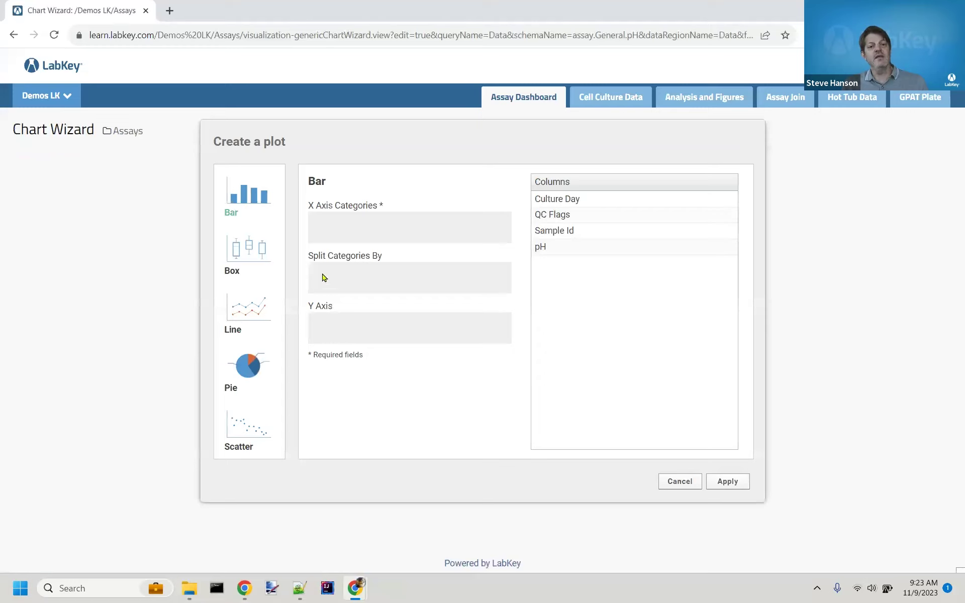
left_click(546, 233)
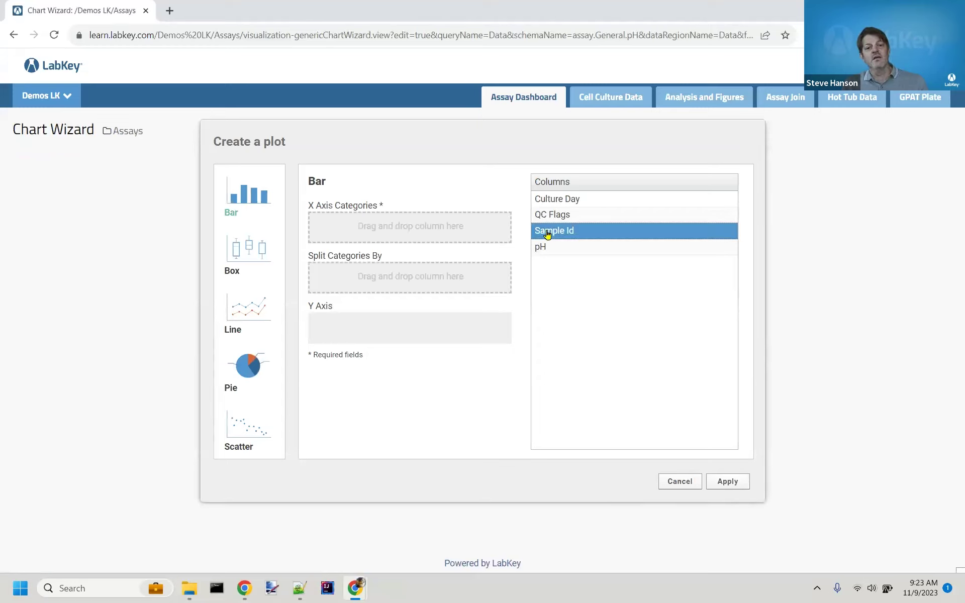
left_click(253, 307)
left_click_drag(561, 197, 483, 227)
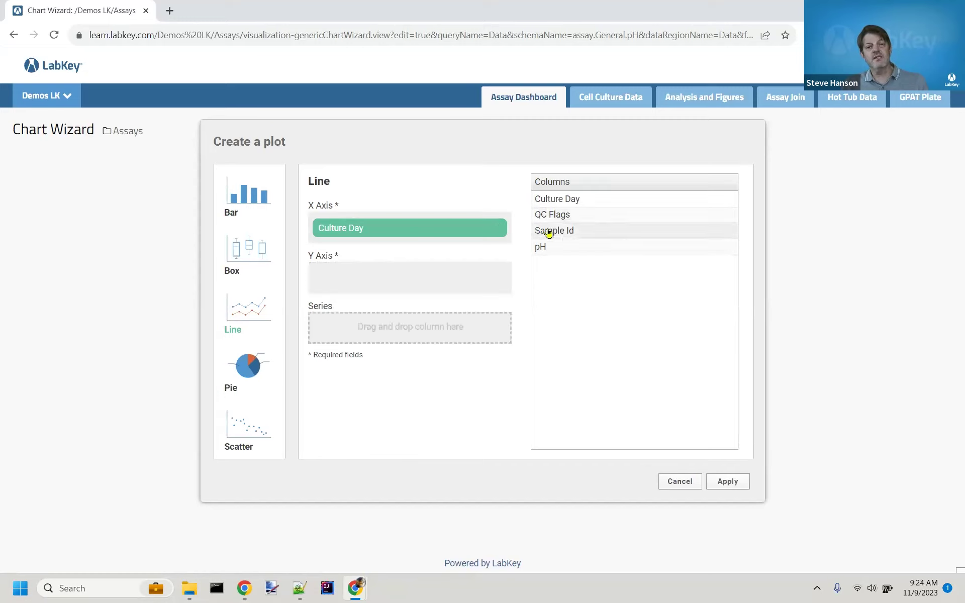
left_click_drag(549, 233, 411, 341)
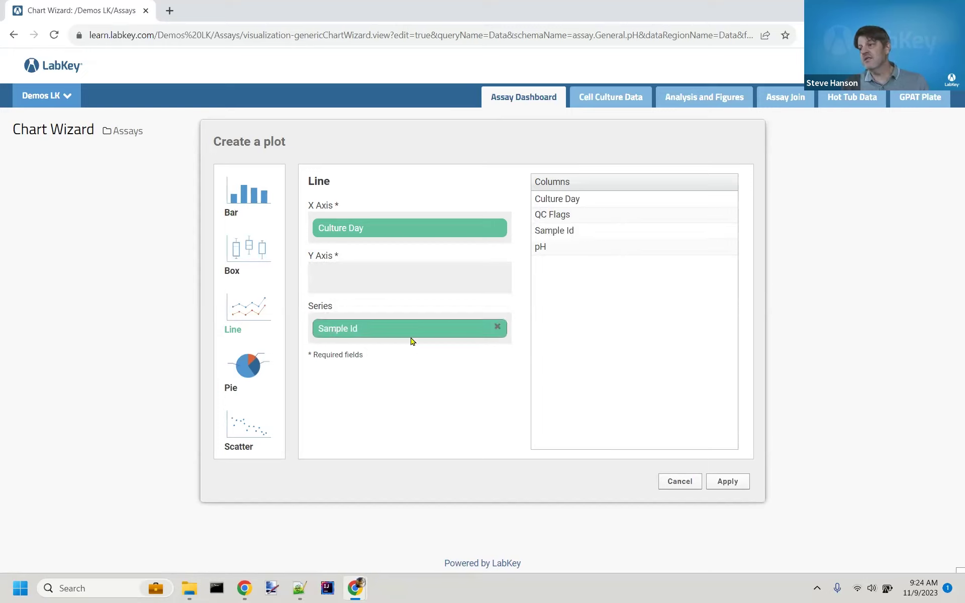
left_click_drag(540, 247, 417, 272)
left_click(723, 483)
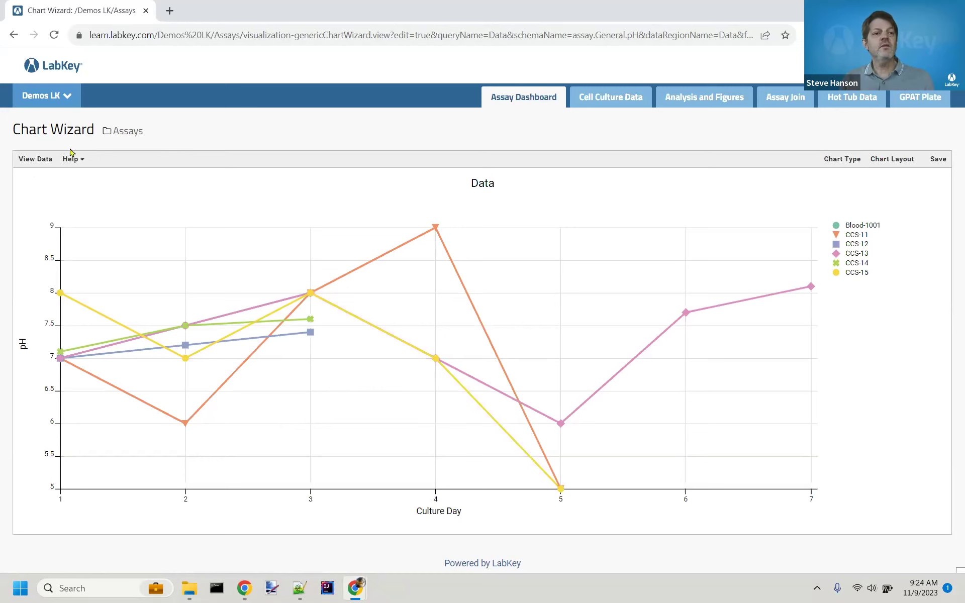
Step: Return to the pH Results grid and examine sample Blood-1001's details, lineage and associated runs
left_click(14, 35)
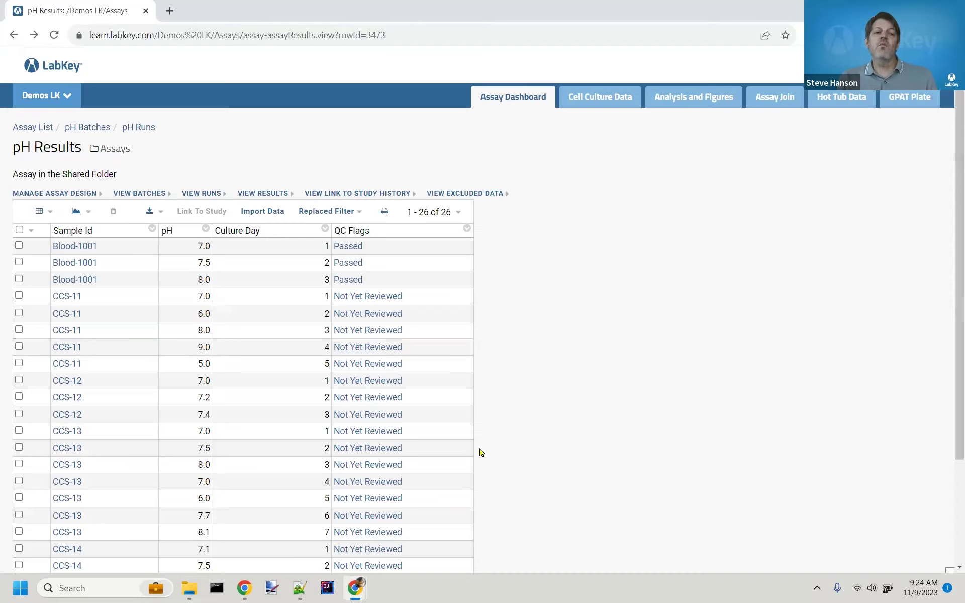
left_click(74, 247)
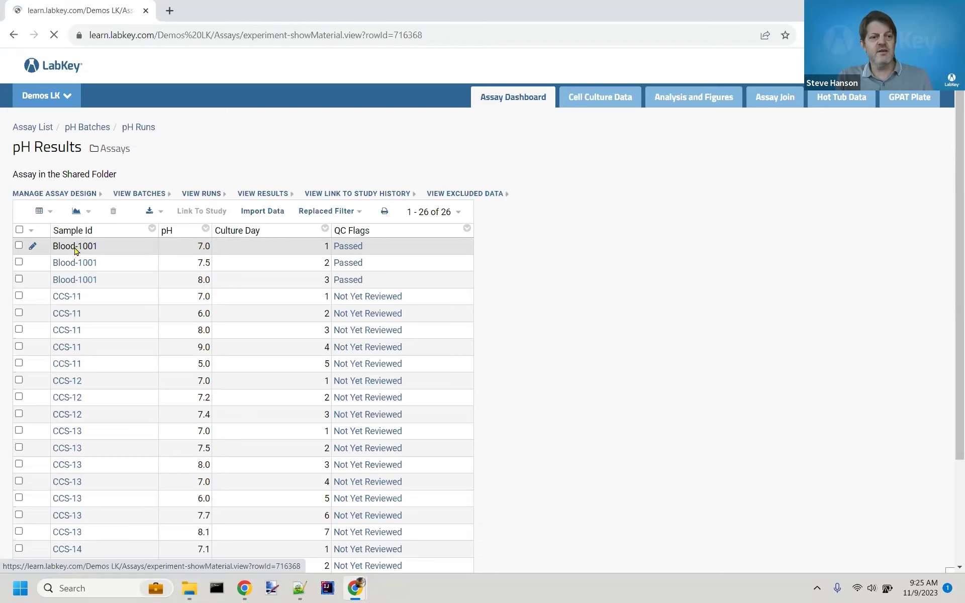
scroll(237, 339, "down", 6)
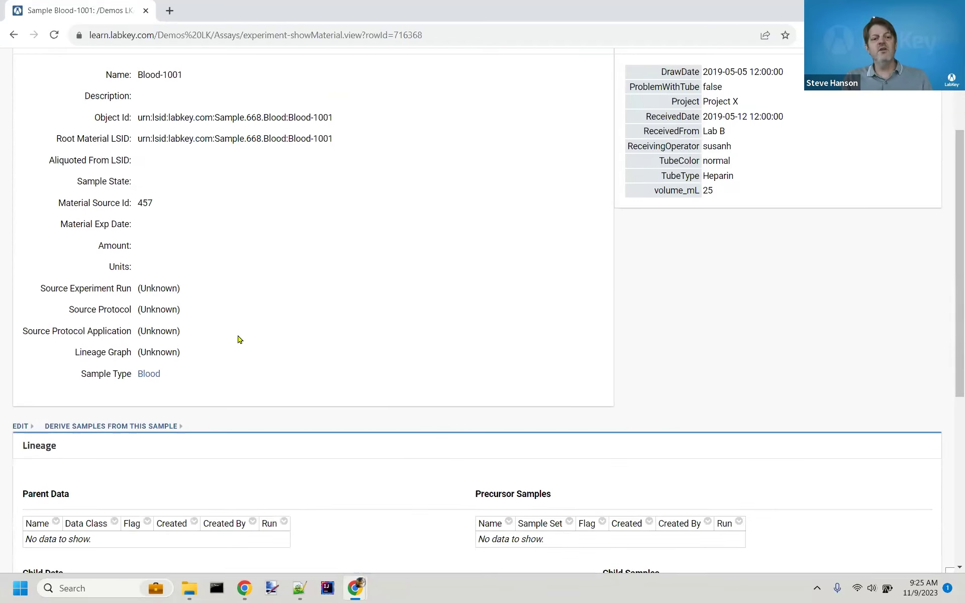
scroll(238, 339, "down", 2)
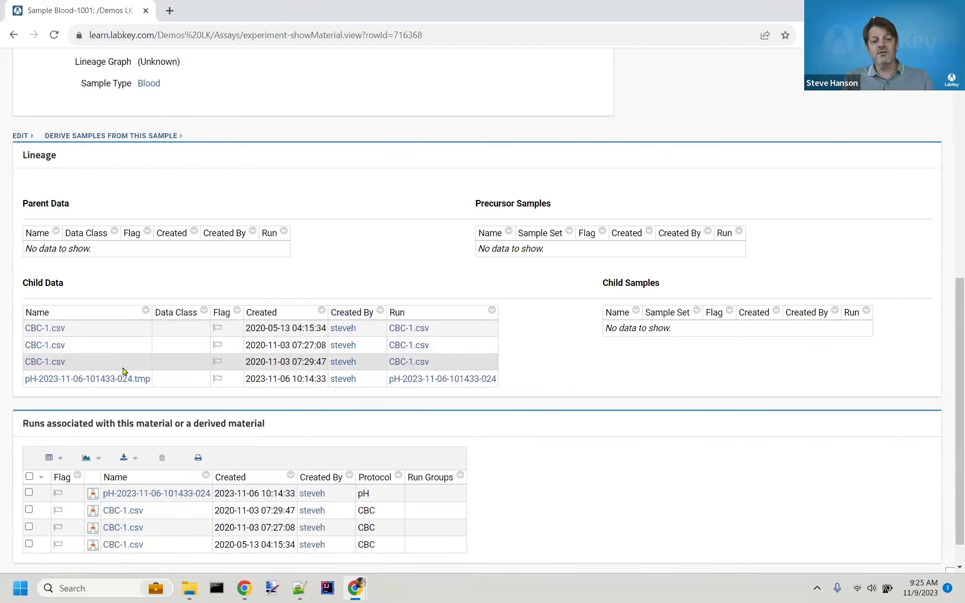
scroll(2, 438, "down", 1)
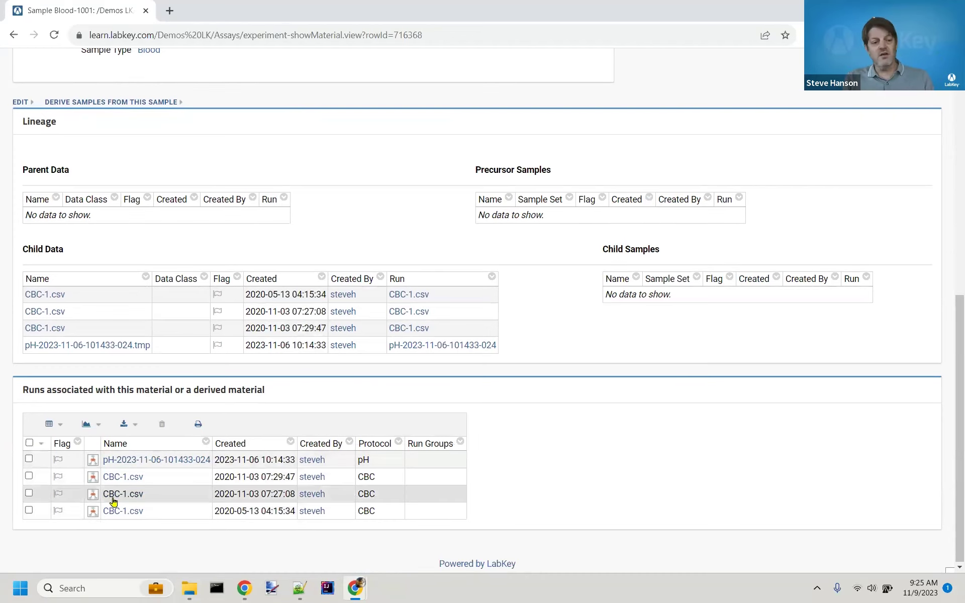
Step: View the run graphs of Blood-1001's pH run and of a CBC-1.csv run, returning to the sample page each time
left_click(95, 461)
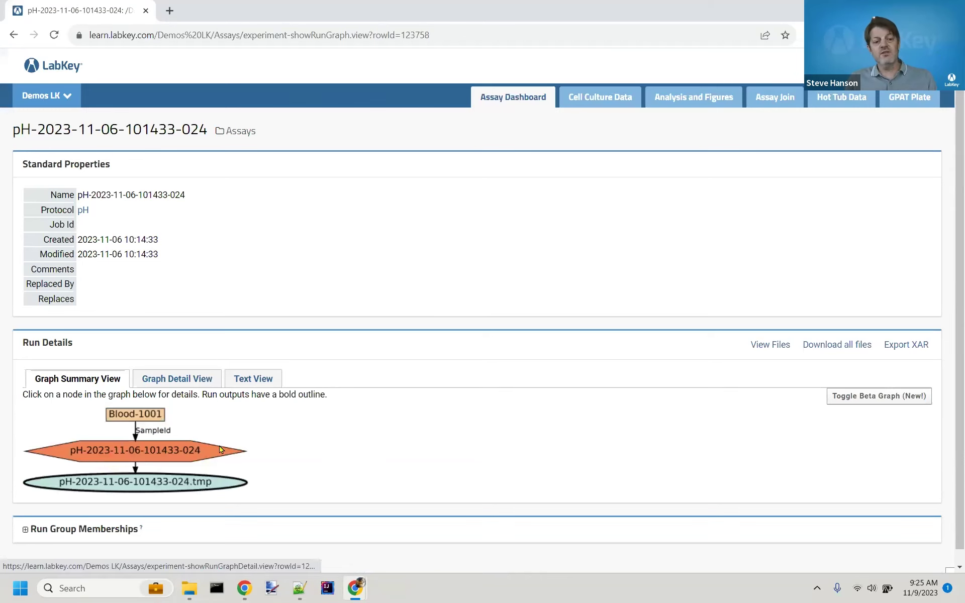
key("alt+Left")
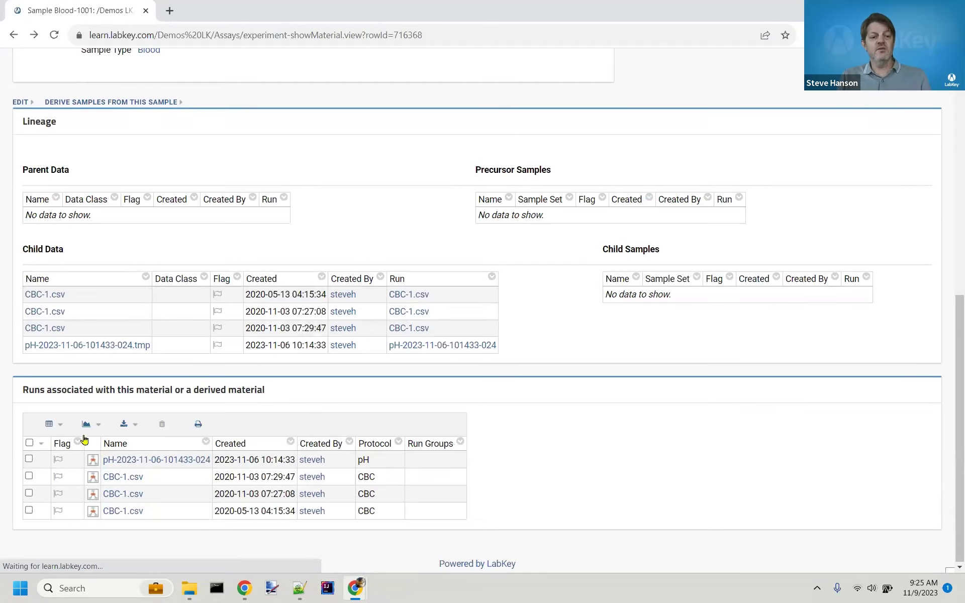
left_click(159, 459)
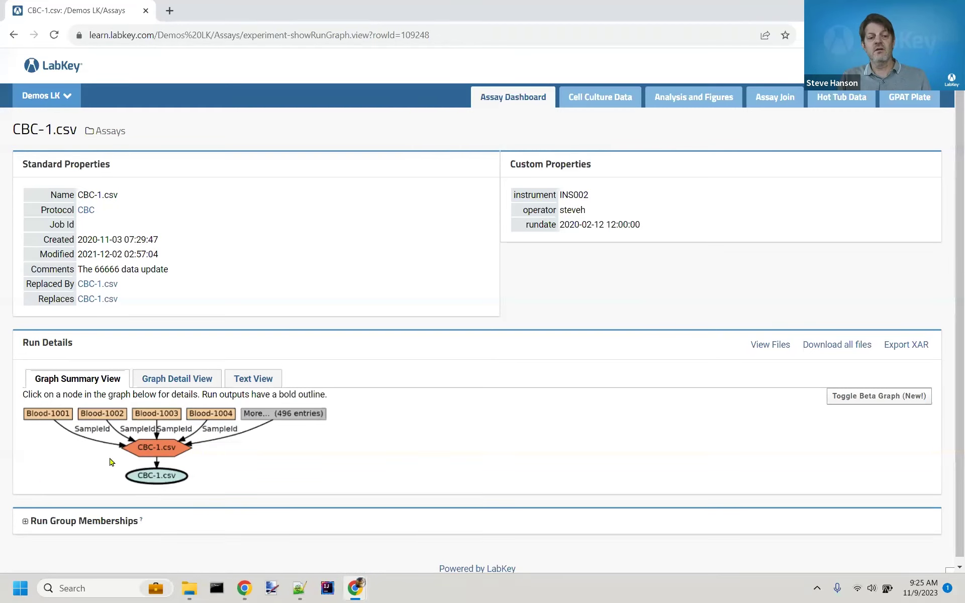
key("alt+Left")
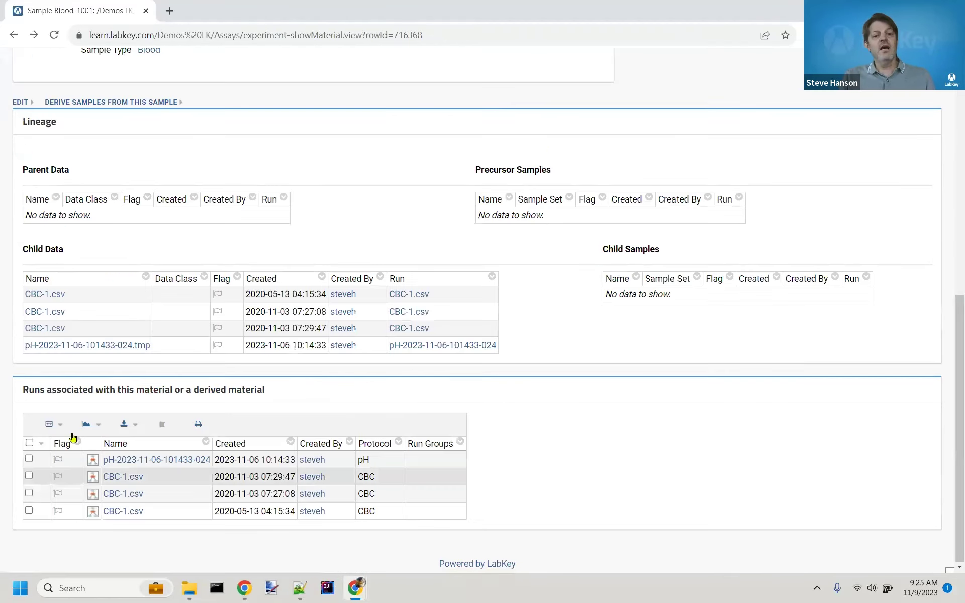
Step: Review Blood-1001's custom properties, including its tube type and receiving operator, and go back to the pH Results grid
scroll(329, 321, "up", 9)
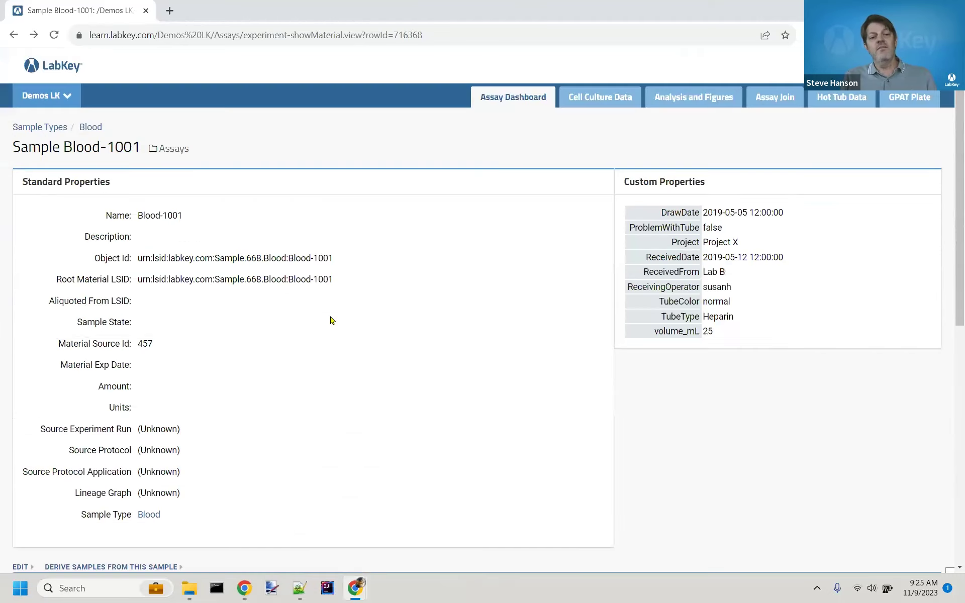
scroll(265, 386, "down", 3)
scroll(263, 386, "down", 2)
scroll(304, 370, "up", 4)
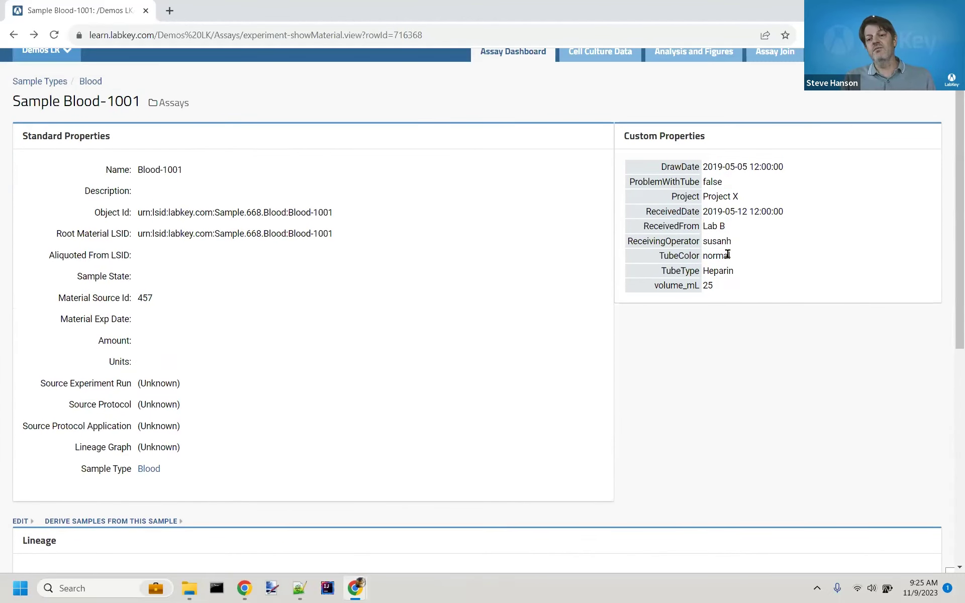
double_click(713, 271)
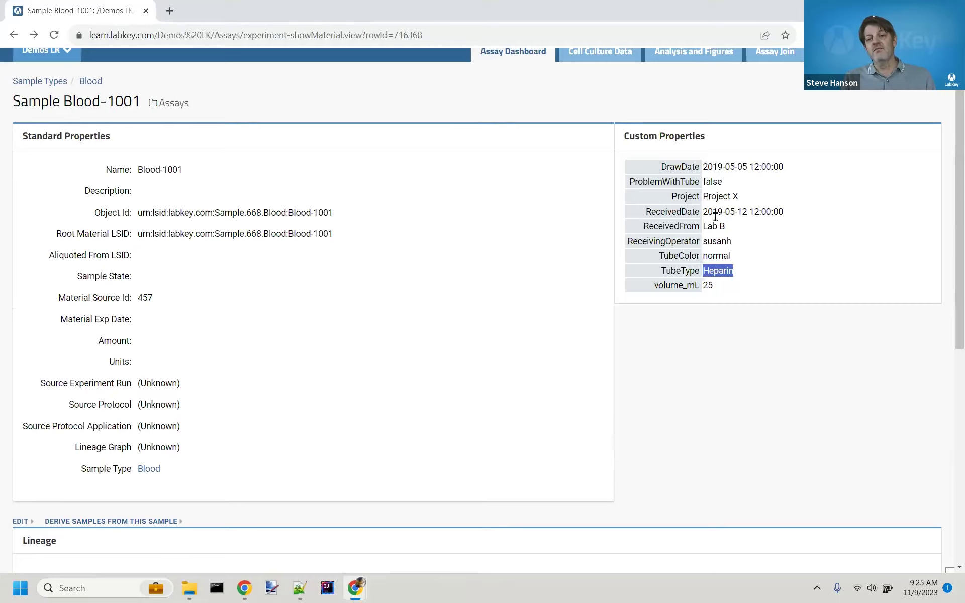
double_click(714, 242)
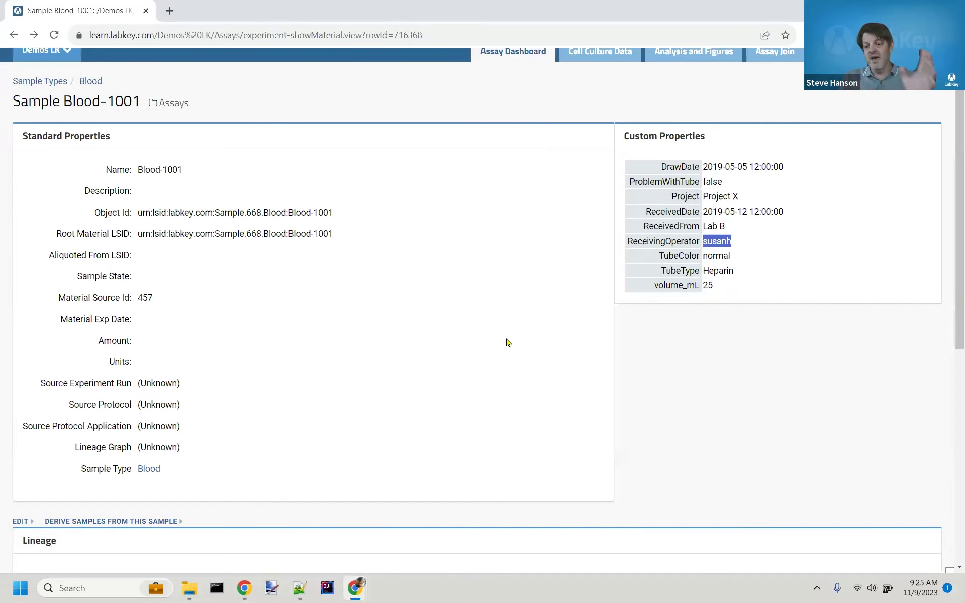
key("alt+Left")
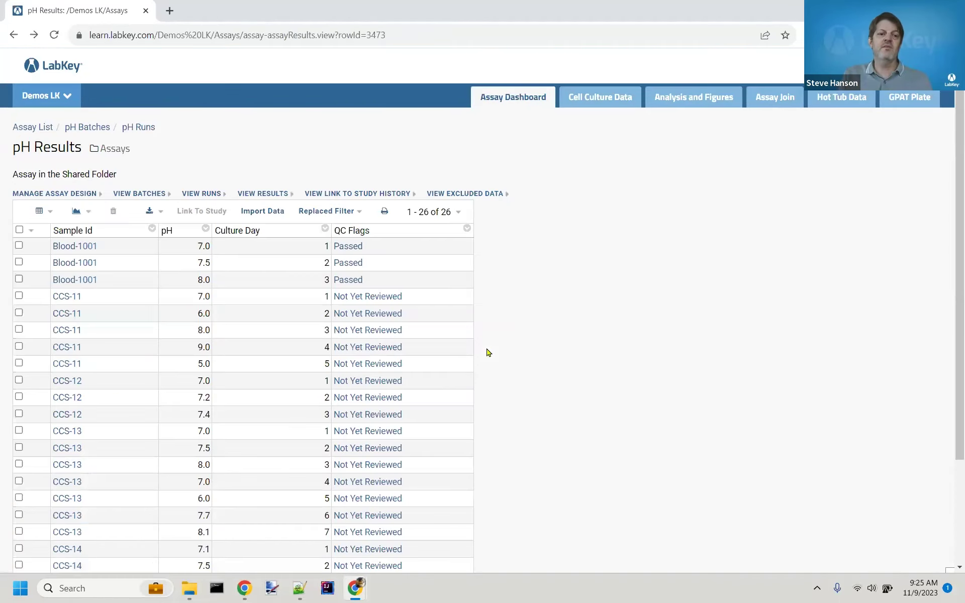
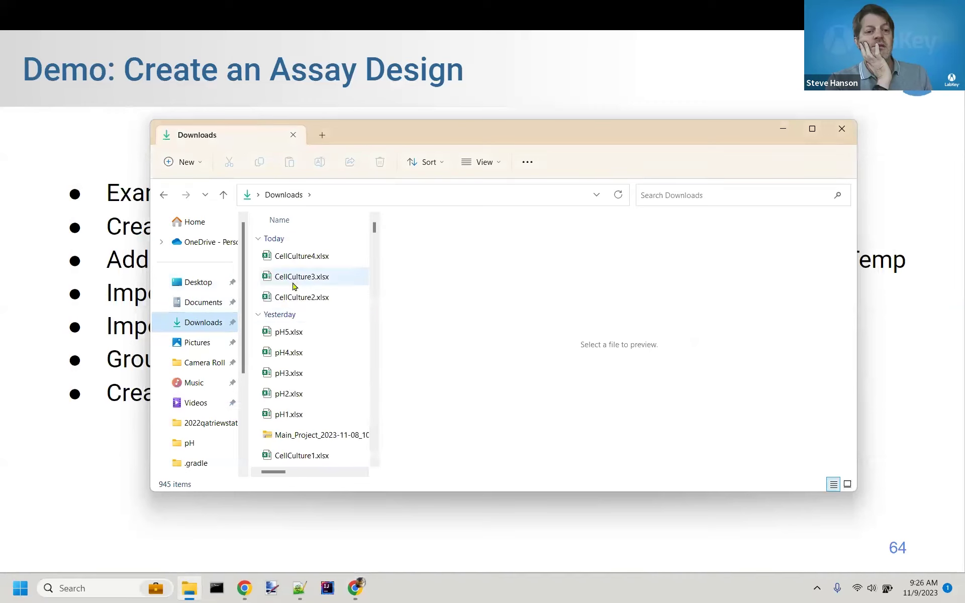
Step: Open CellCulture1.xlsx from the Downloads folder in Excel and examine its SampleId, CultureDay and pH columns
left_click(294, 457)
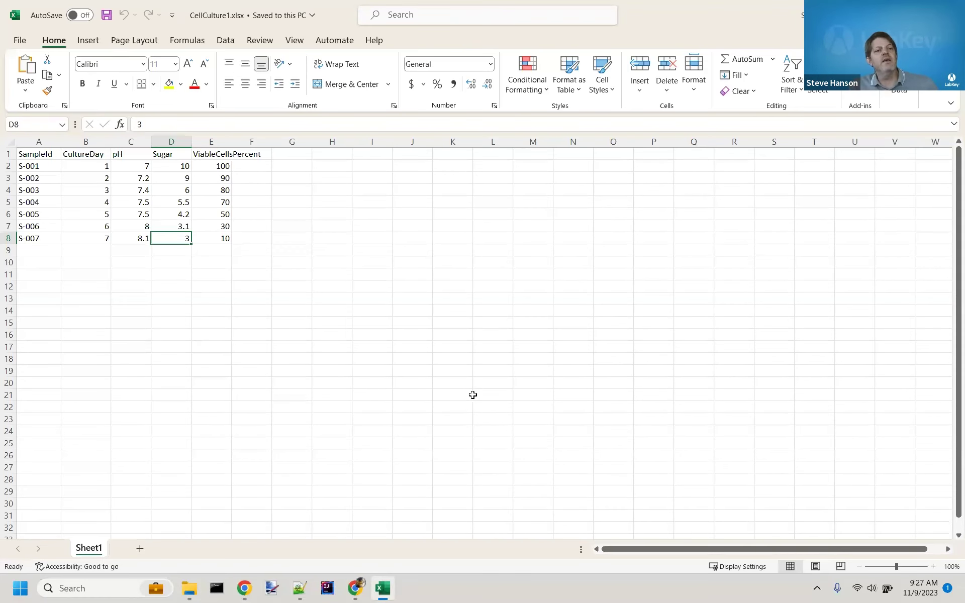
left_click(28, 145)
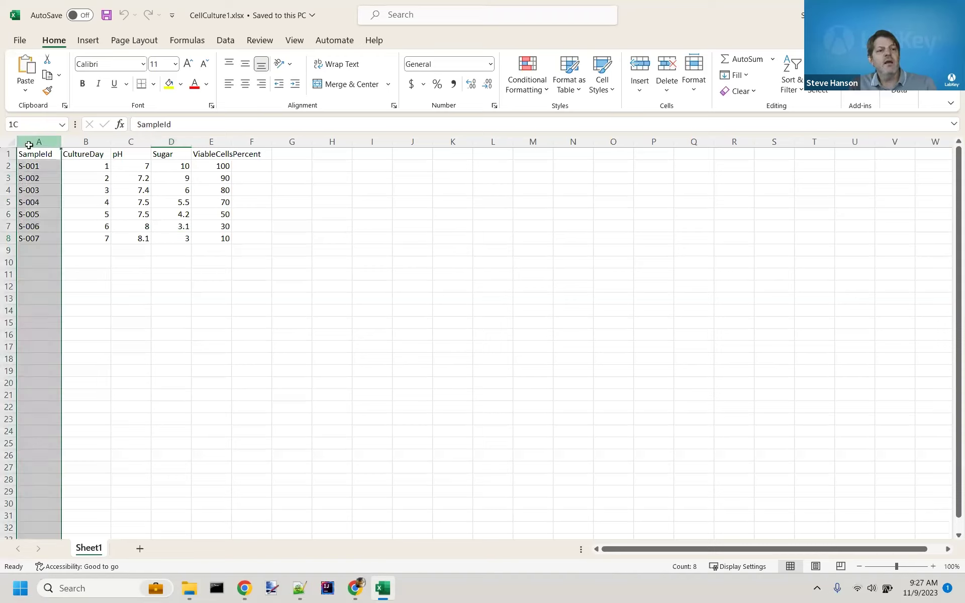
left_click(75, 144)
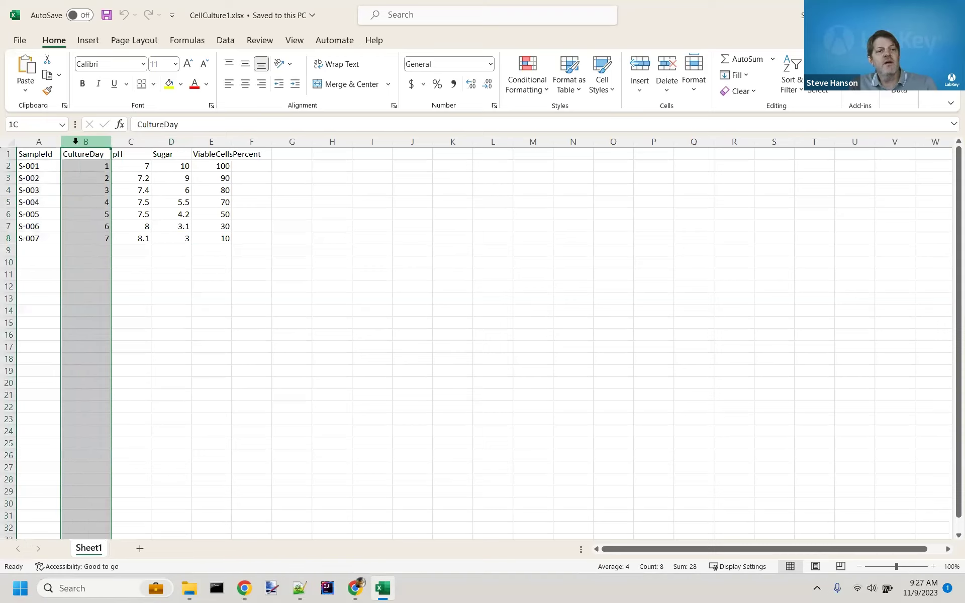
left_click(122, 142)
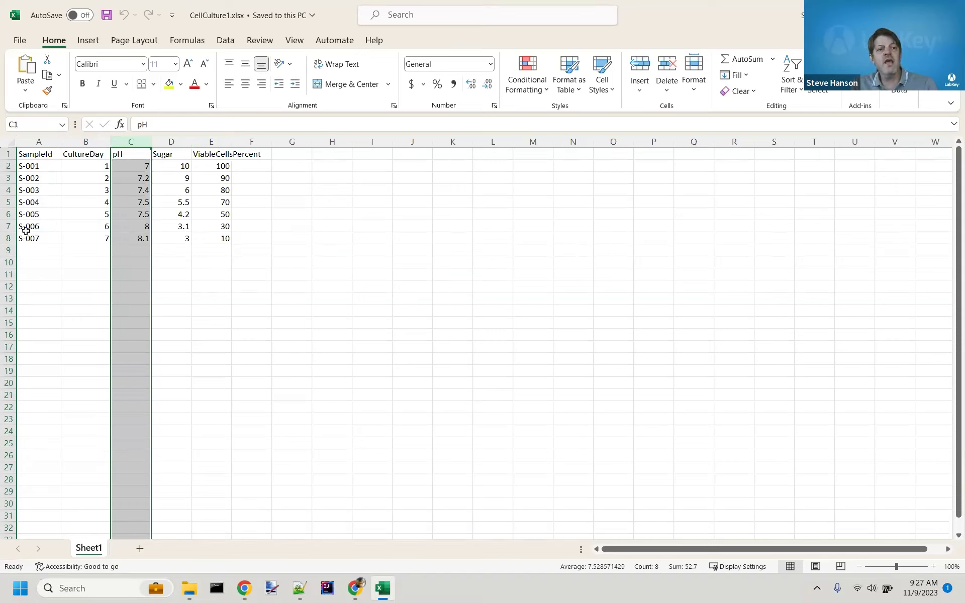
left_click(25, 142)
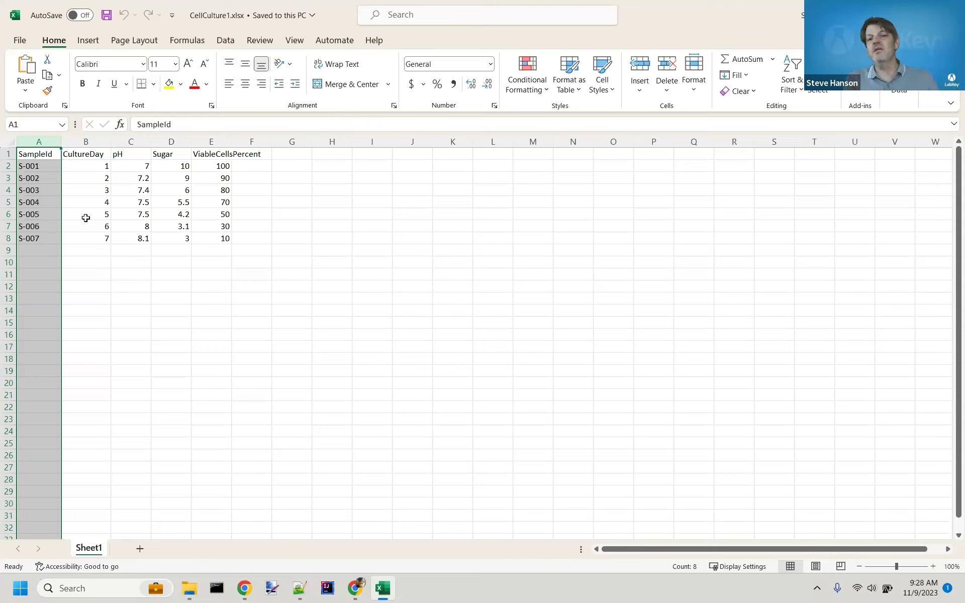
Step: Examine the header row of CellCulture1.xlsx, from CultureDay and pH through Sugar and ViableCellsPercent
left_click(98, 205)
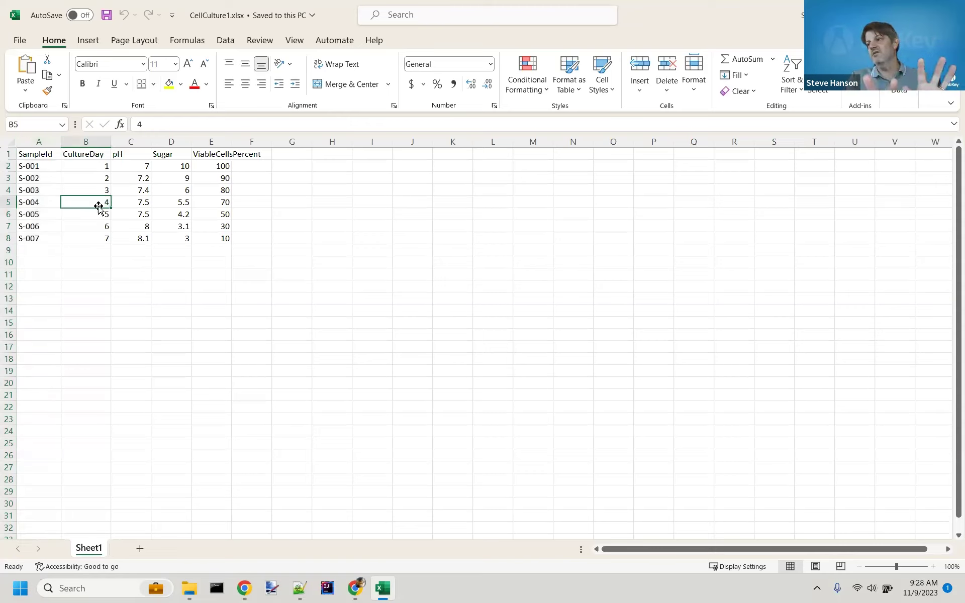
key("Up")
key("Up")
key("Up")
key("Up")
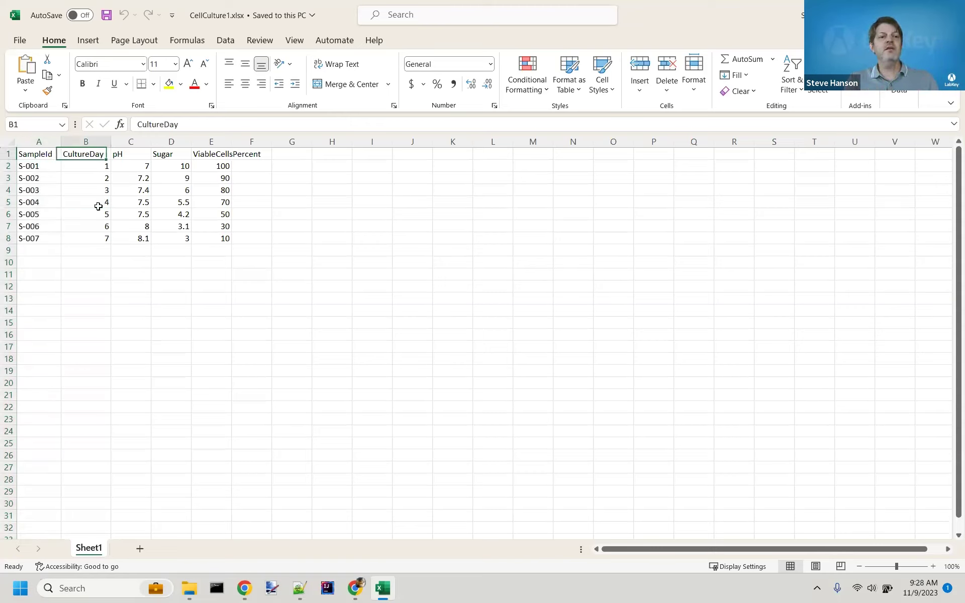
key("Right")
key("Right")
key("Right")
key("Right")
key("Left")
key("Left")
key("Left")
key("Left")
key("Left")
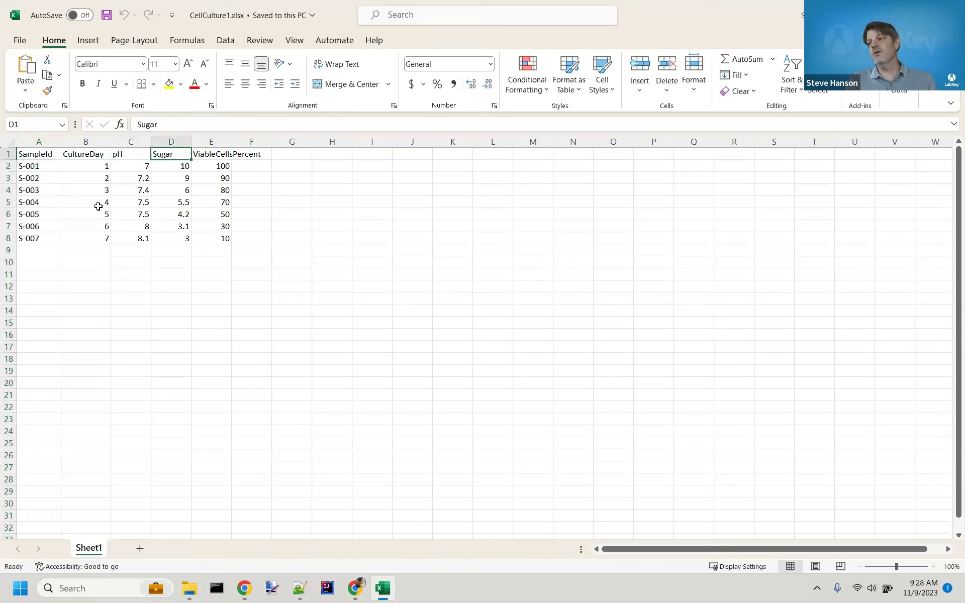
key("Right")
key("Right")
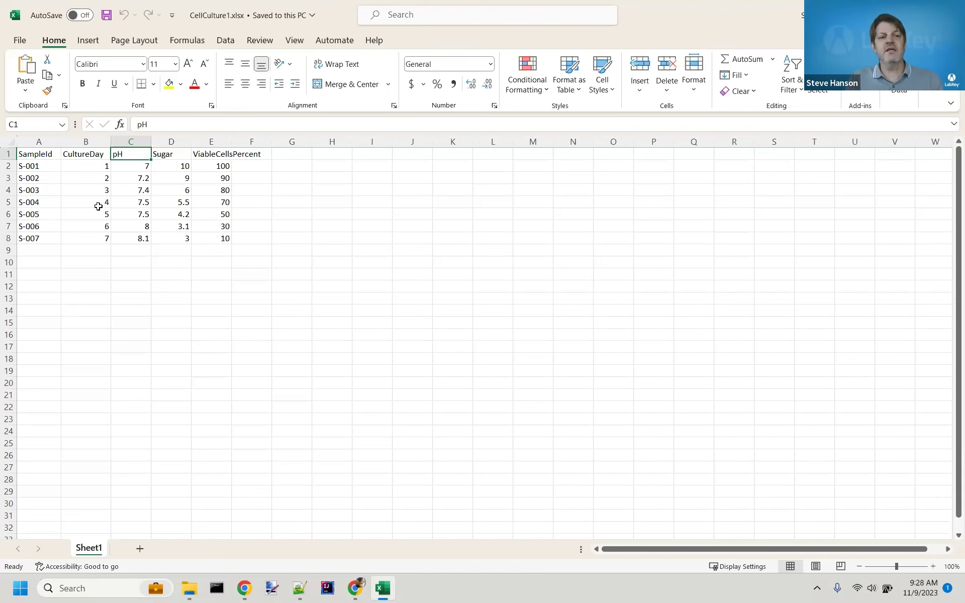
Step: Switch to LabKey in Chrome and go to the Main_Project project
key("alt+Tab")
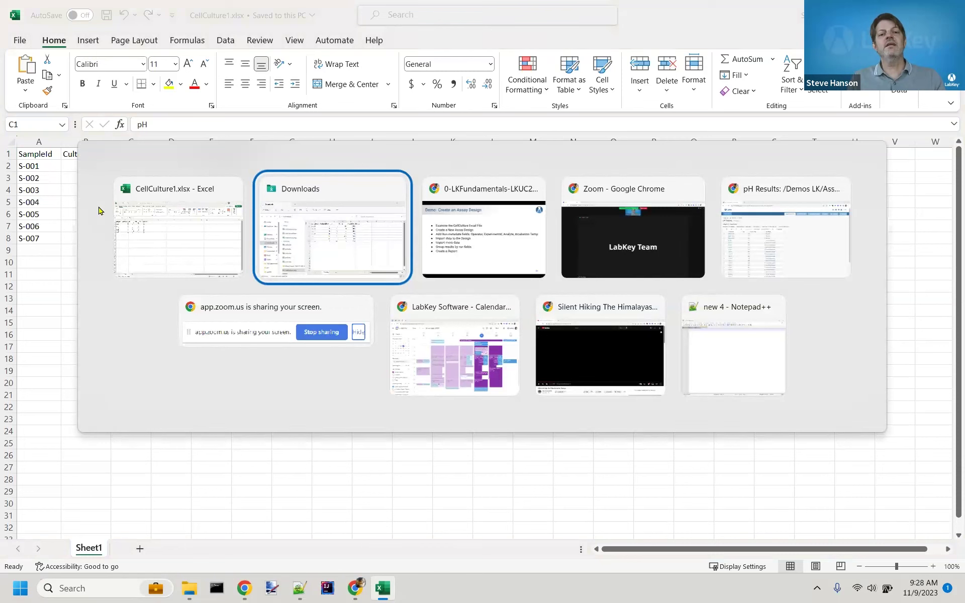
key("Tab")
key("Tab")
key("Tab")
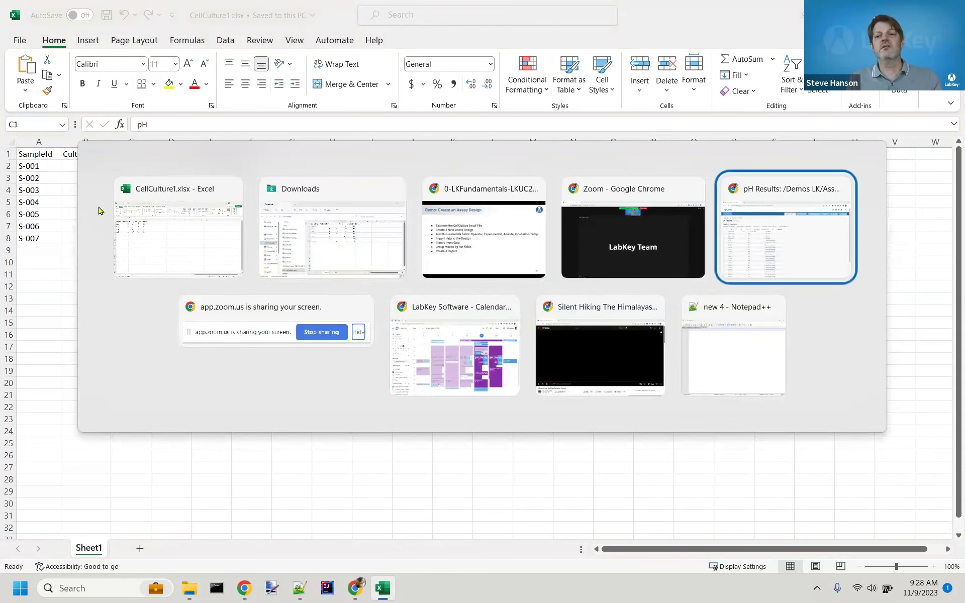
left_click(42, 103)
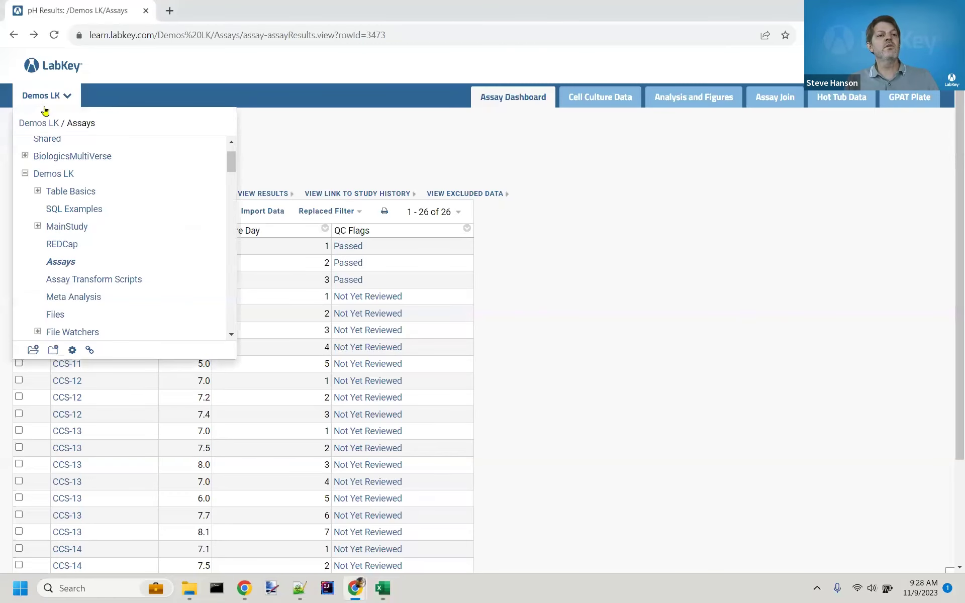
scroll(63, 178, "up", 2)
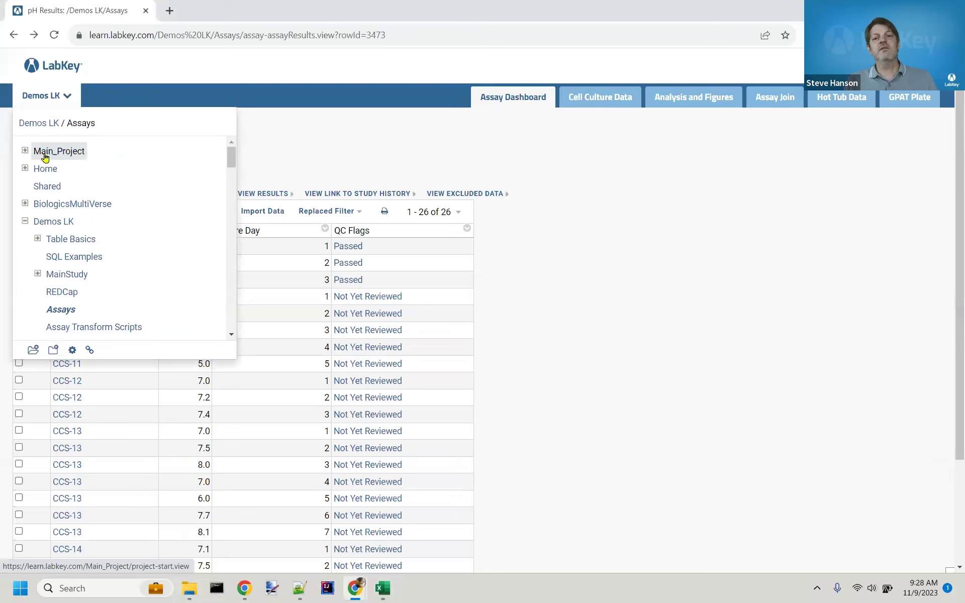
left_click(45, 157)
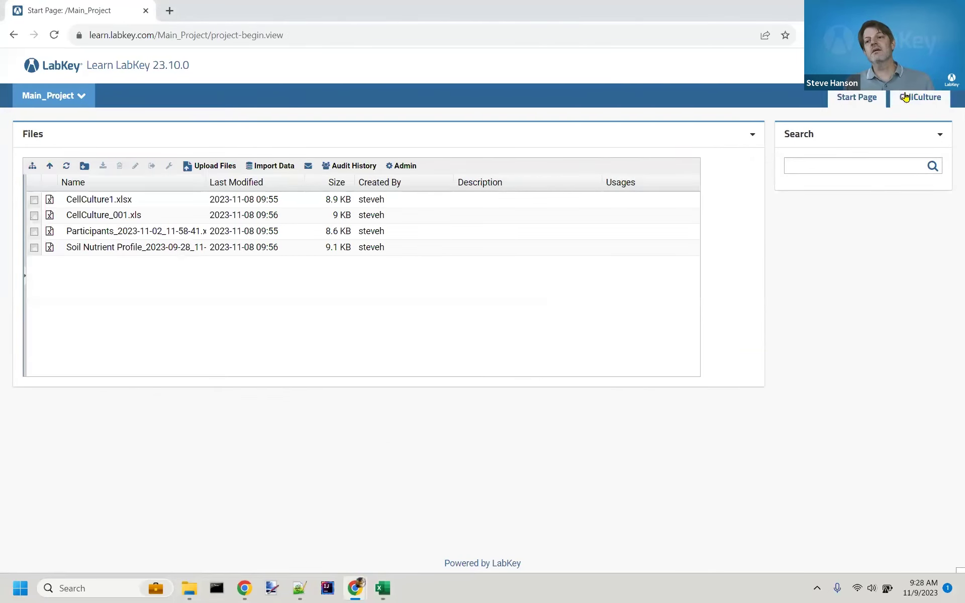
Step: Enable page admin mode in Main_Project and add a page tab named "Assay Data"
left_click(926, 101)
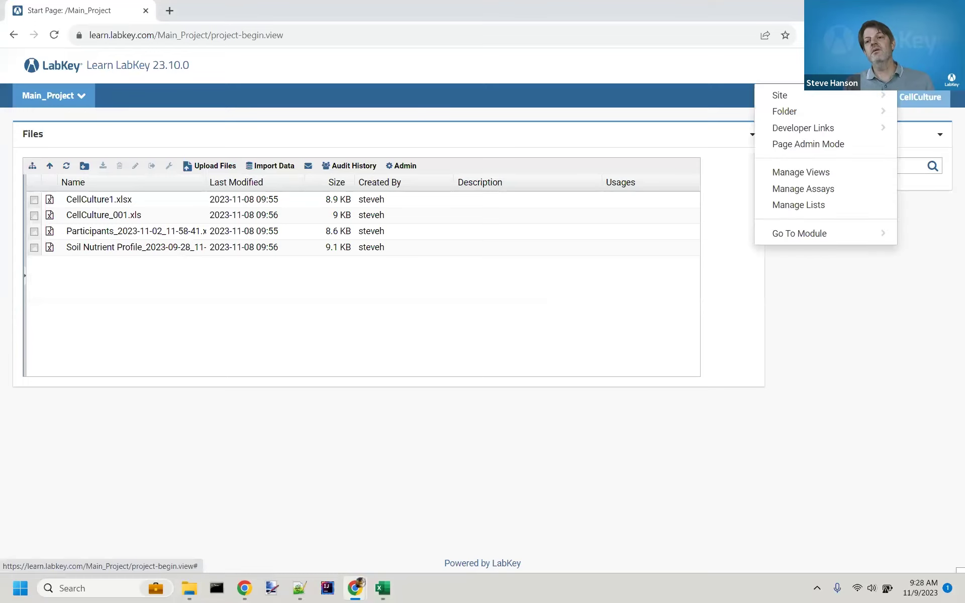
left_click(851, 146)
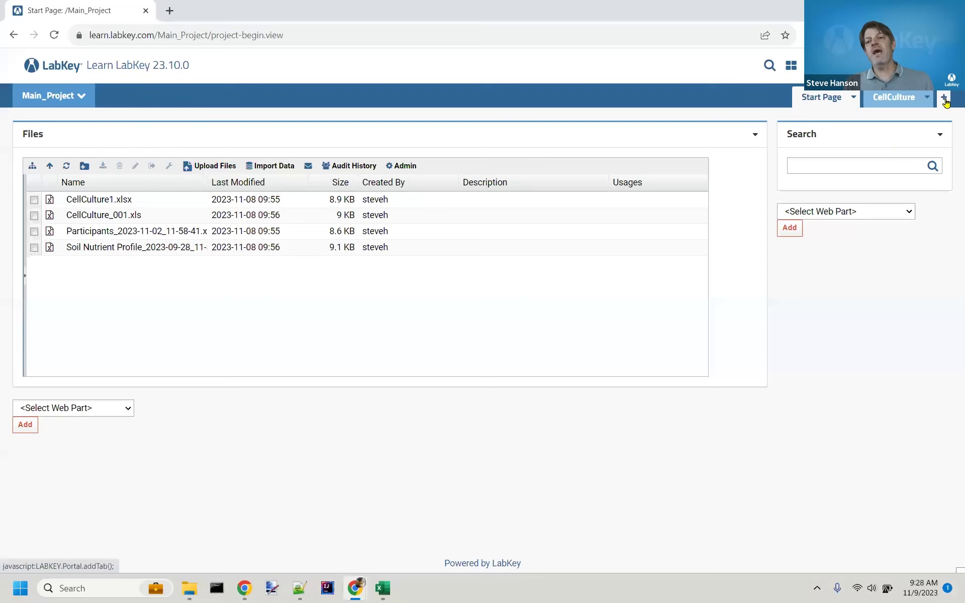
left_click(943, 97)
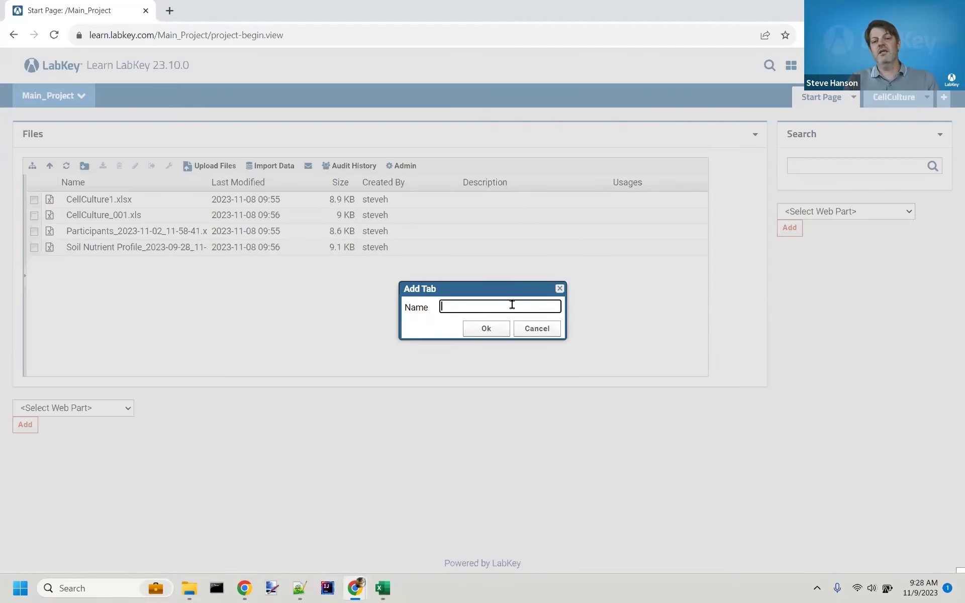
type("Assay Data")
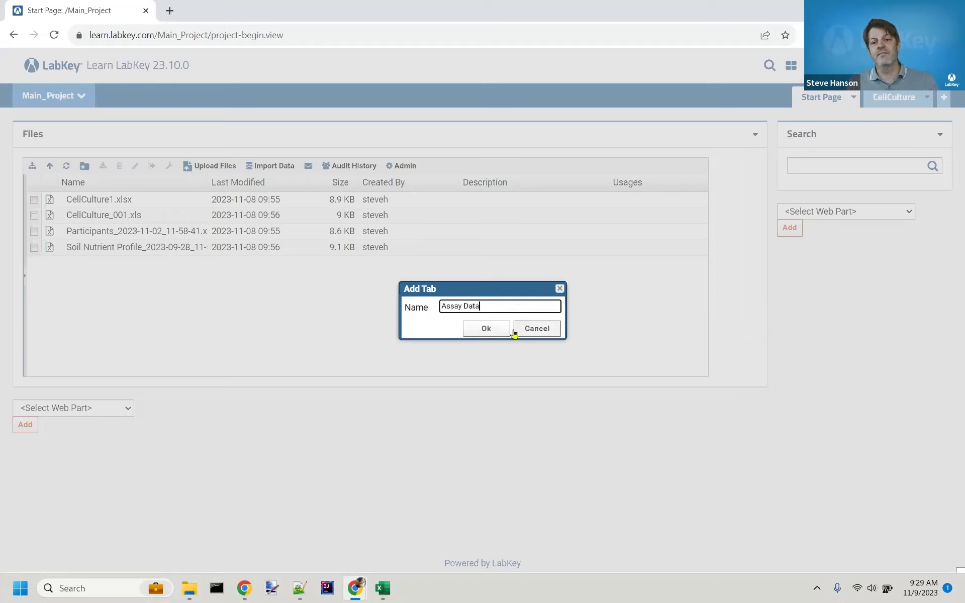
left_click(473, 330)
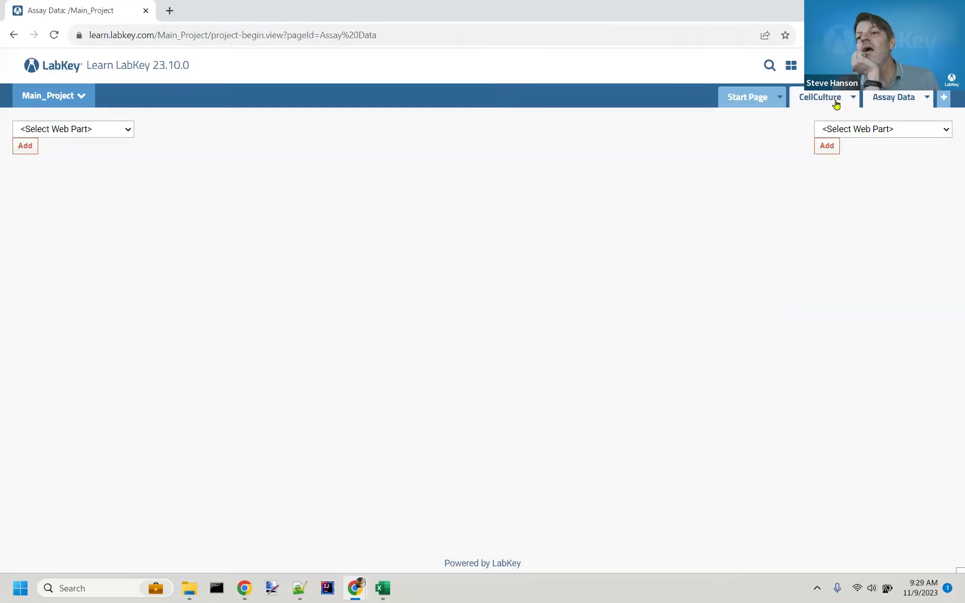
Step: Rename the CellCulture page tab to "List"
left_click(853, 98)
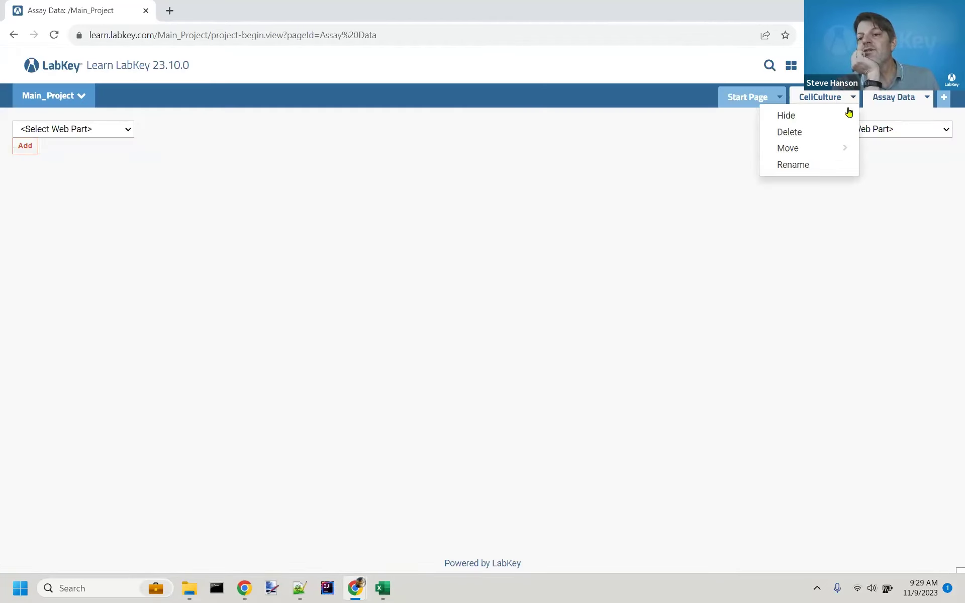
left_click(824, 165)
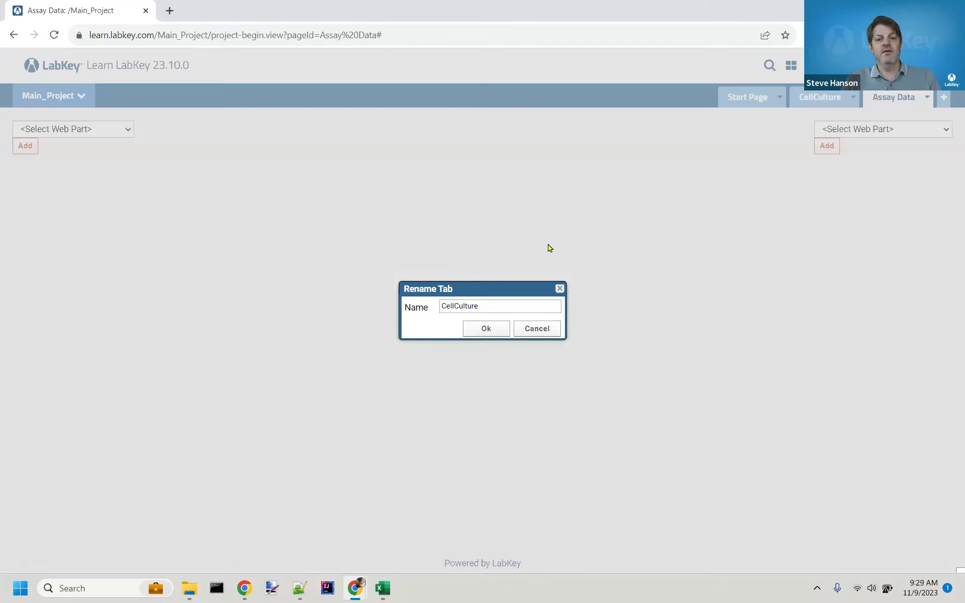
double_click(460, 307)
type("4is")
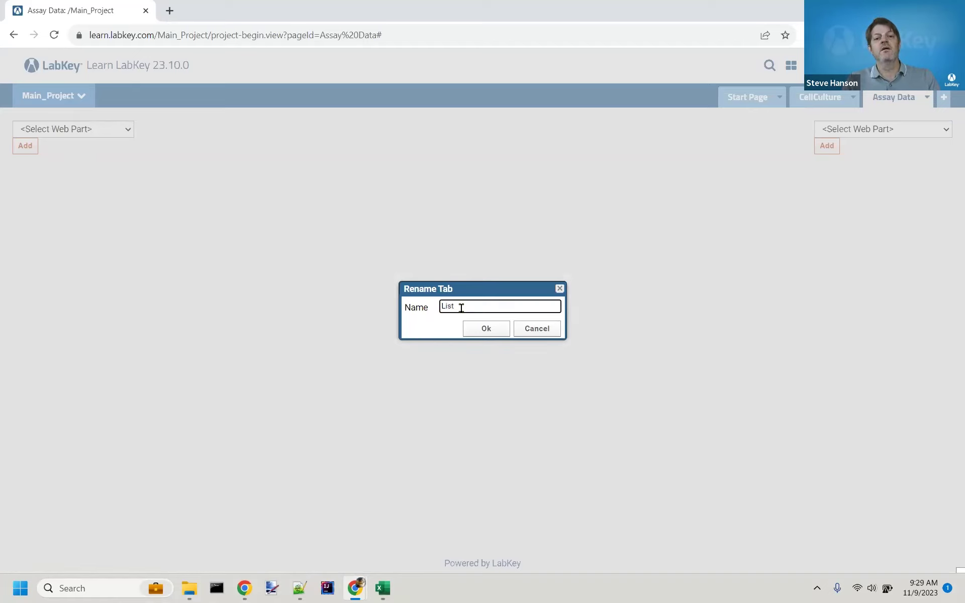
left_click(483, 328)
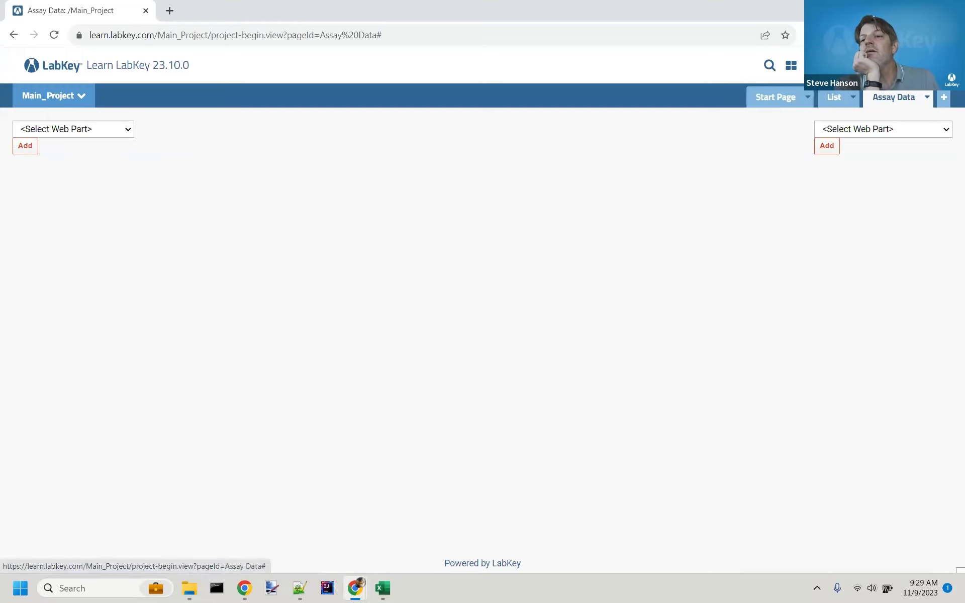
Step: Bring up Main_Project's assay management list and start a new assay design
left_click(807, 97)
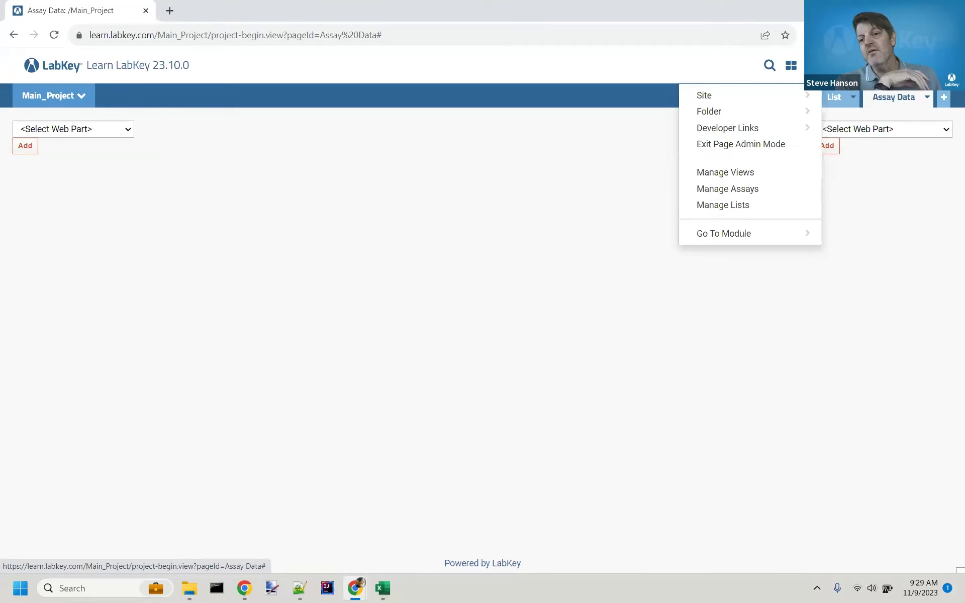
left_click(739, 190)
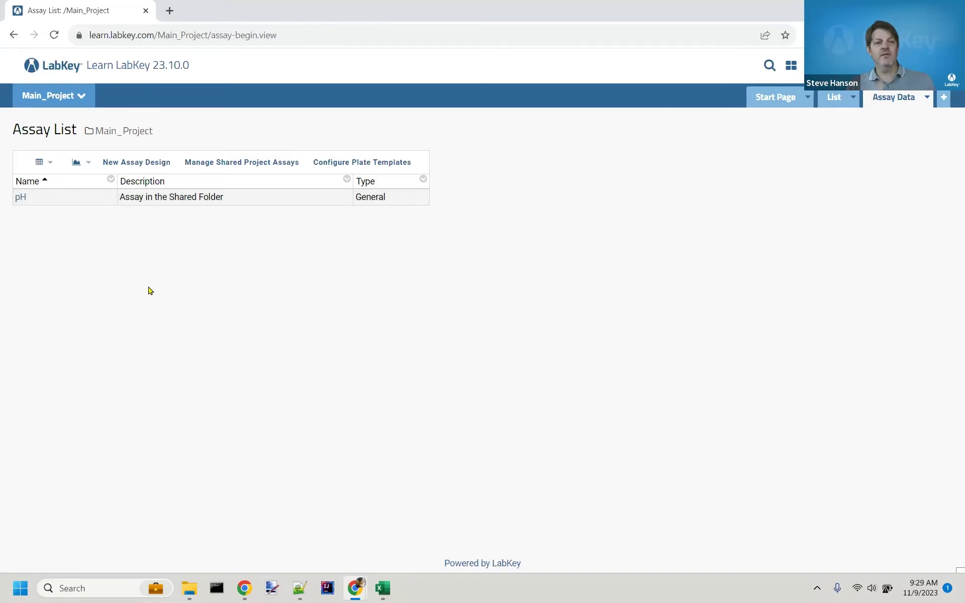
left_click(133, 162)
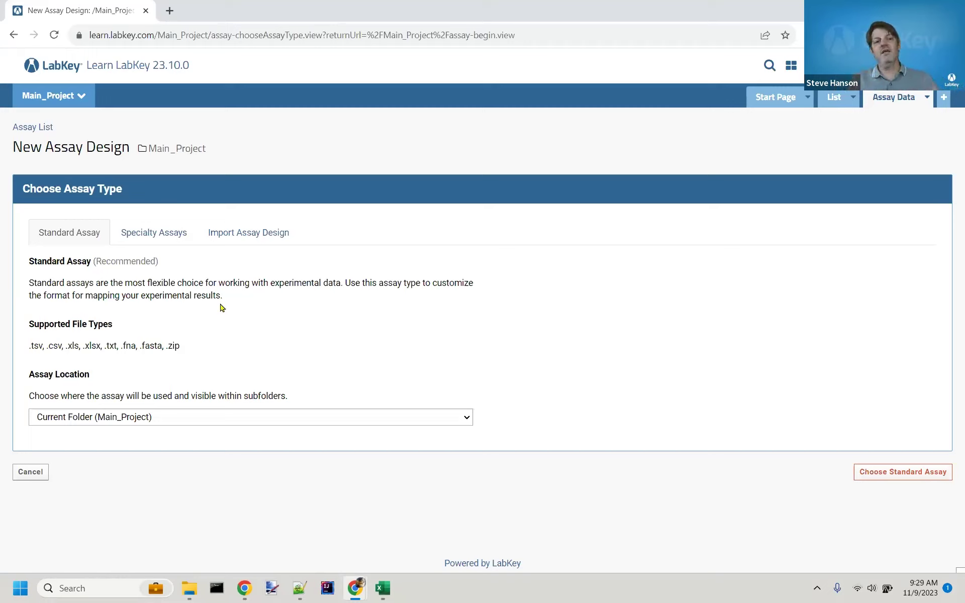
Step: Review the instrument-specific formats offered for specialty assays and return to the Standard Assay type
left_click(132, 238)
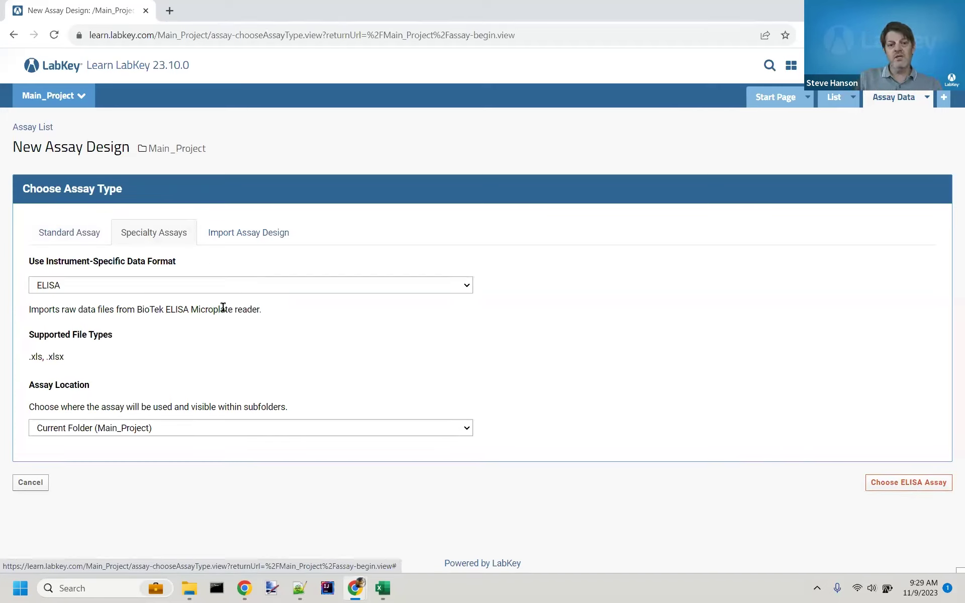
left_click(252, 287)
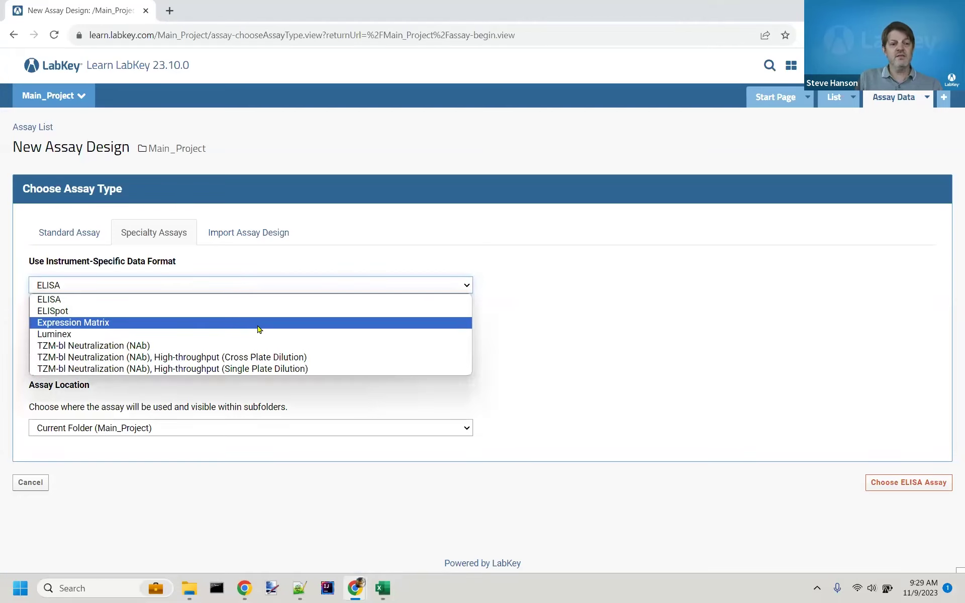
left_click(539, 301)
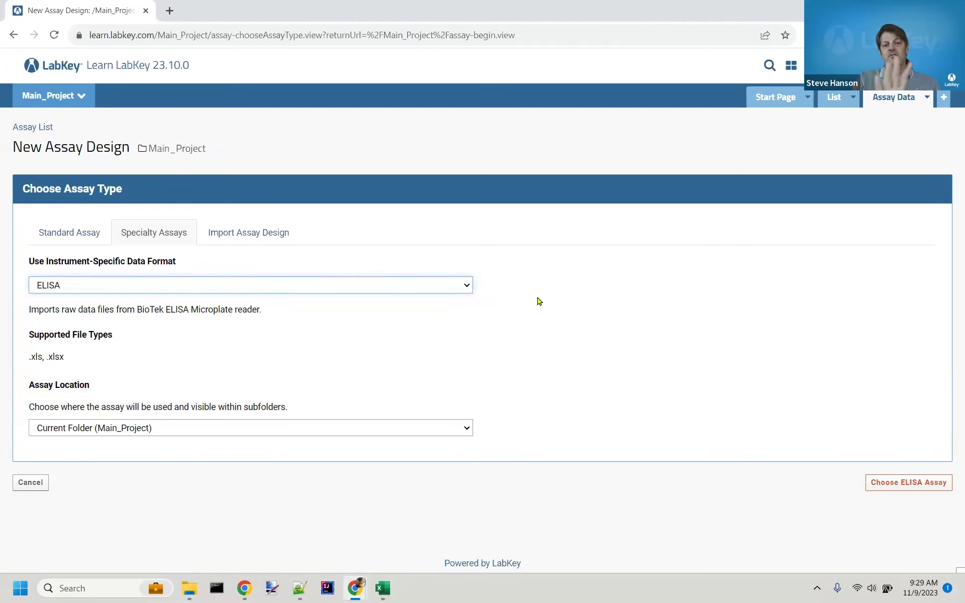
left_click(74, 240)
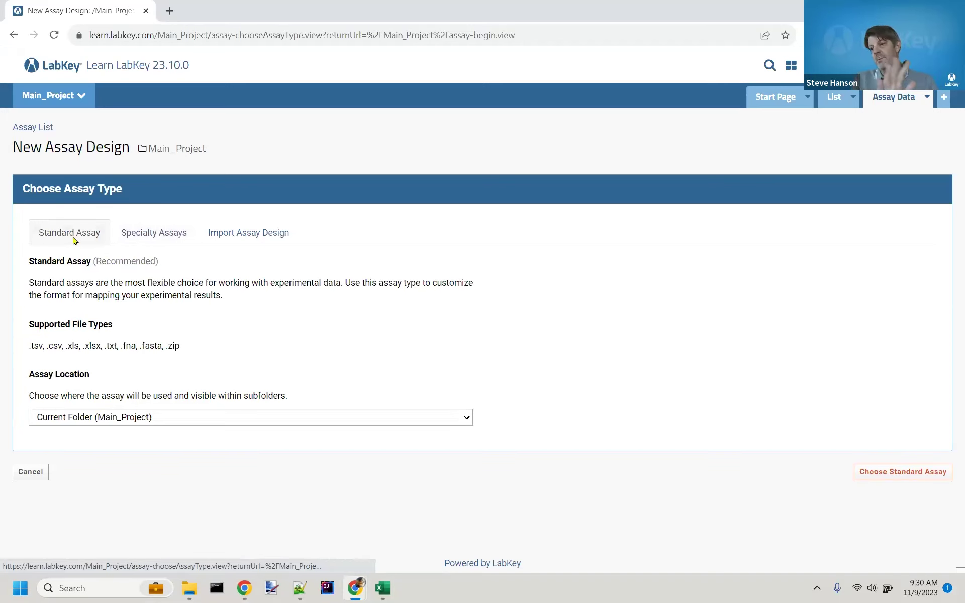
Step: Set the assay location to Current Folder (Main_Project) and choose the standard assay type for the design
left_click(469, 418)
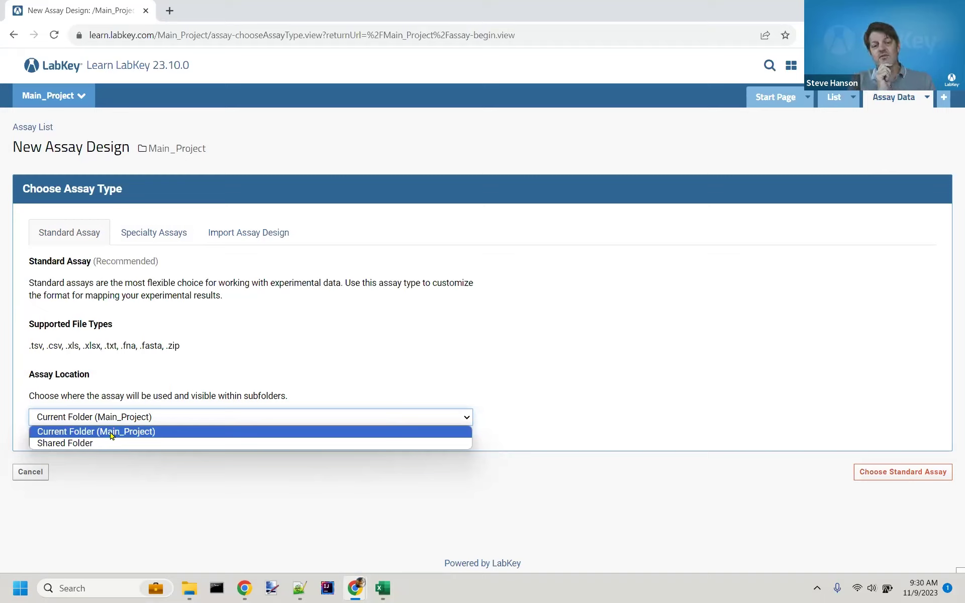
left_click(112, 433)
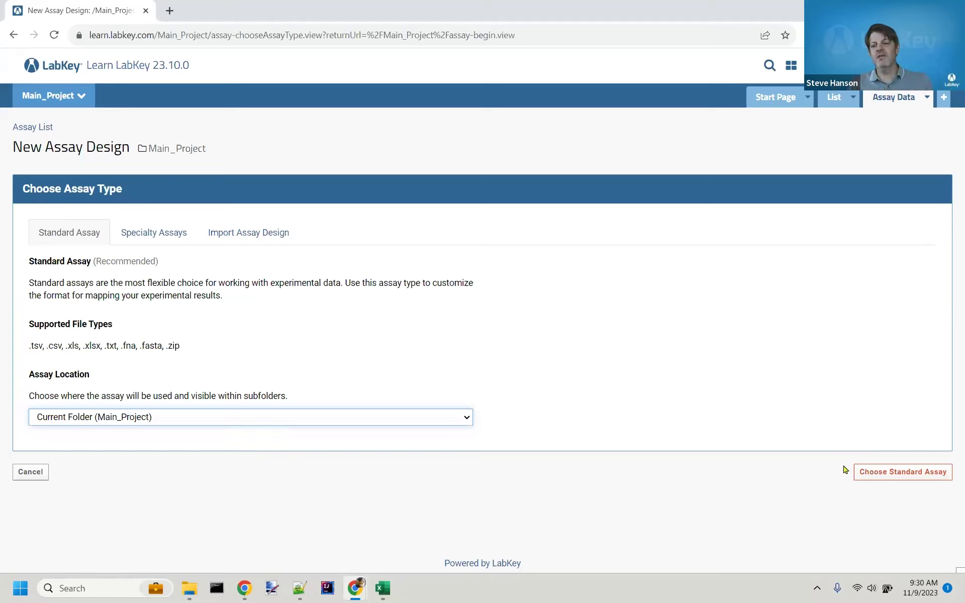
left_click(892, 476)
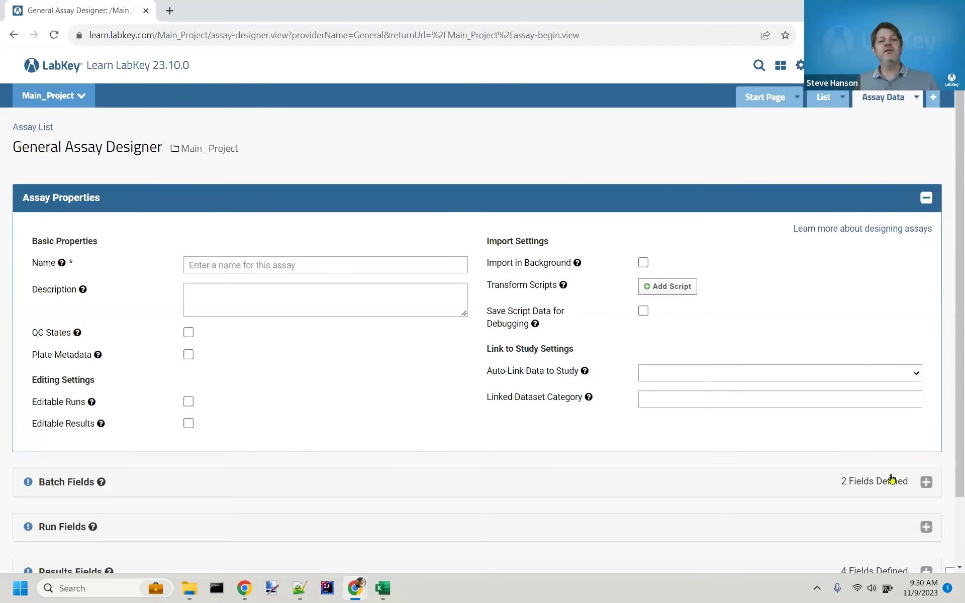
Step: Name the new assay design "CellCultureAssay"
scroll(296, 455, "down", 2)
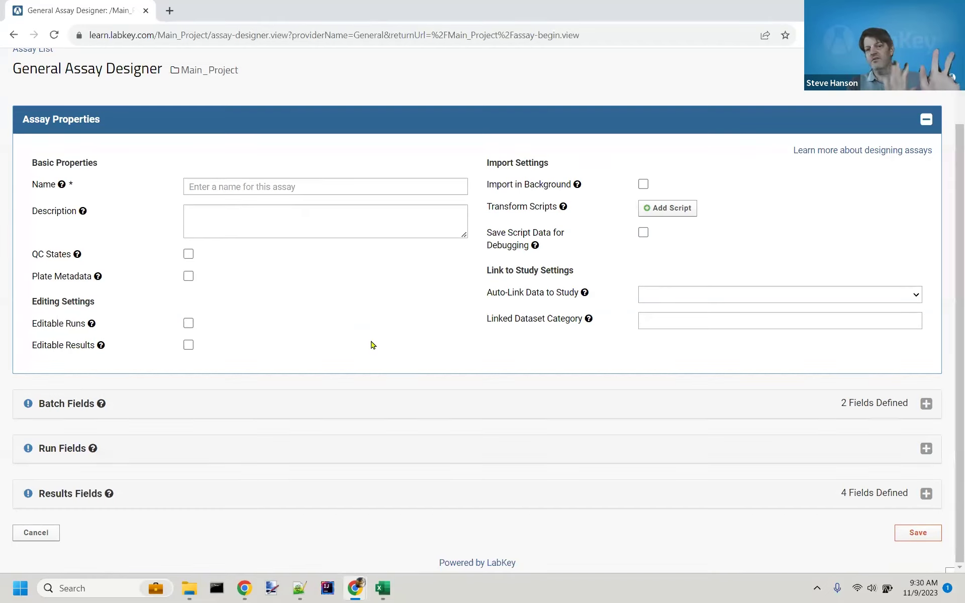
left_click(237, 187)
type("CellCultureAs")
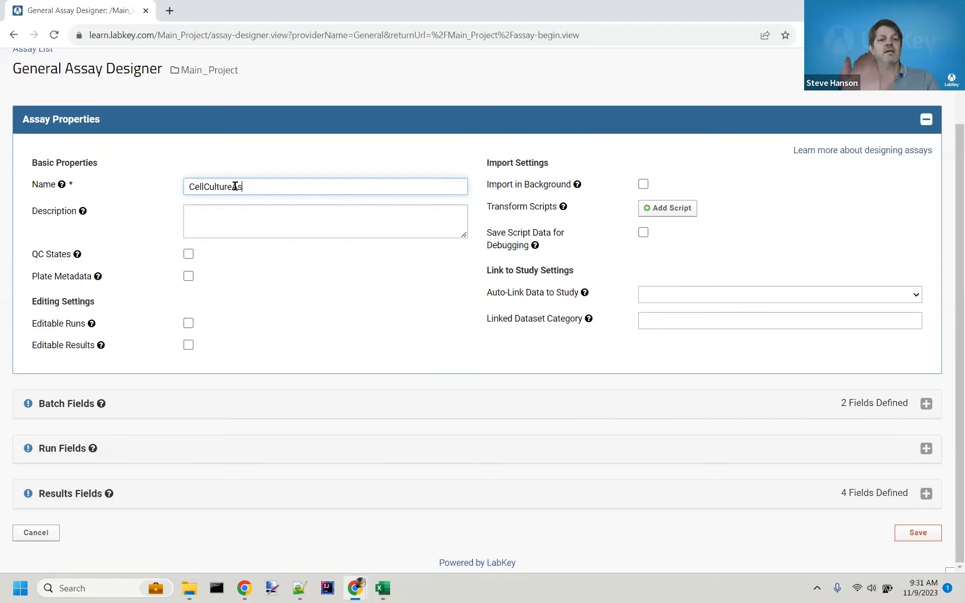
type("say")
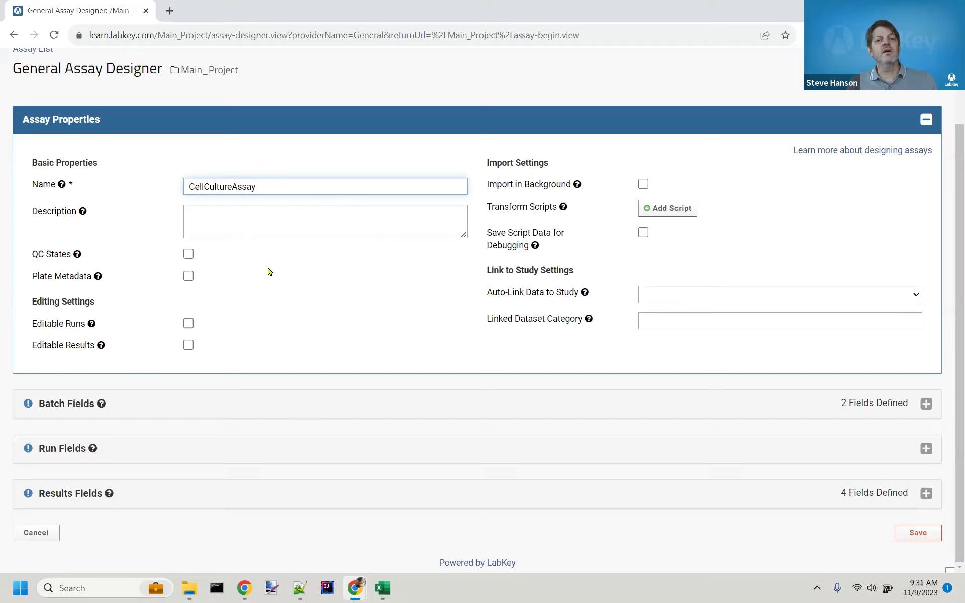
Step: Enter the assay description "An assay to measure pH, sugar, and cell viability."
left_click(262, 215)
type("A")
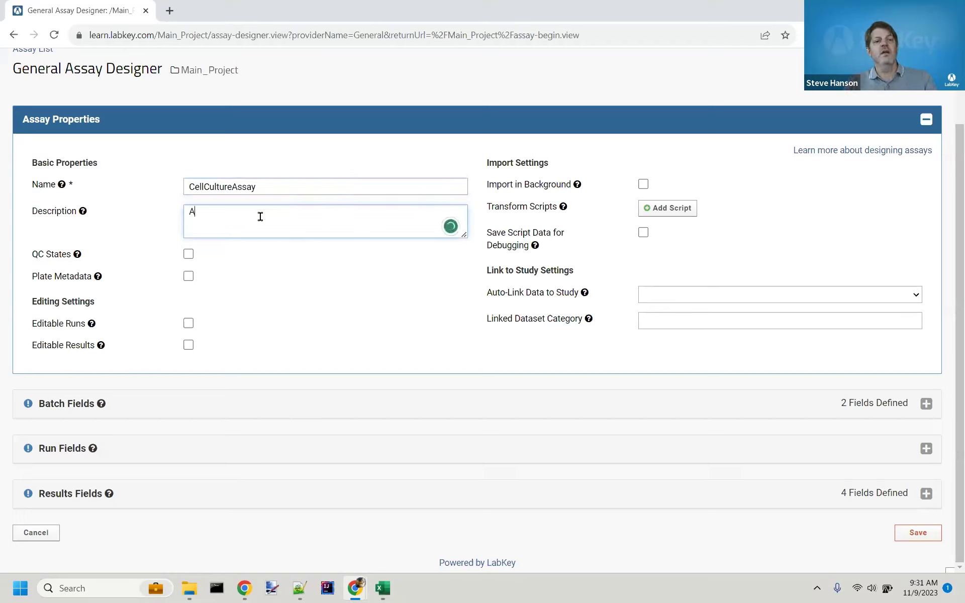
type("n Assay")
key("BackSpace")
key("BackSpace")
key("BackSpace")
key("BackSpace")
key("BackSpace")
type("as")
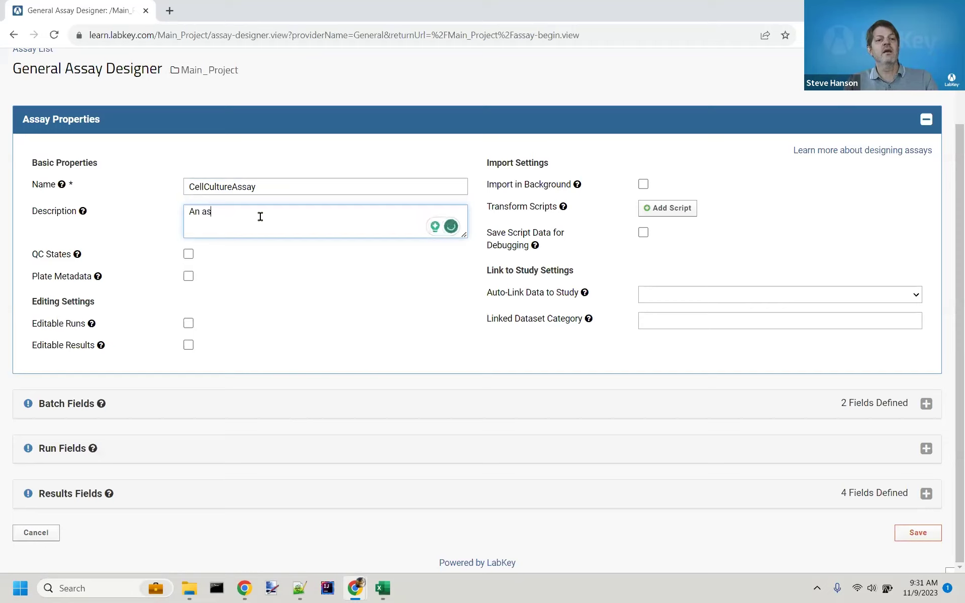
type("say to measure pH, sugar, and C")
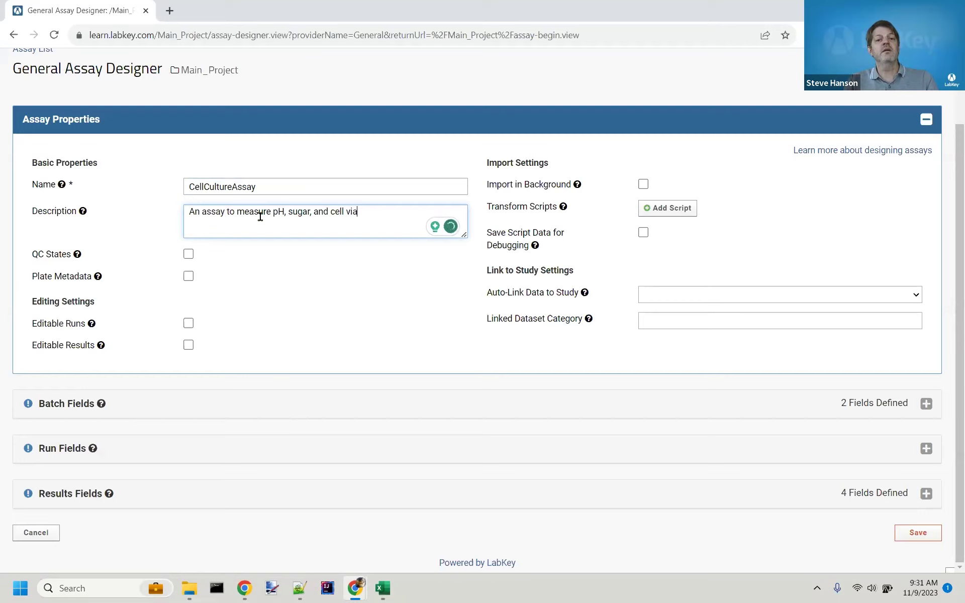
type("ell viability.")
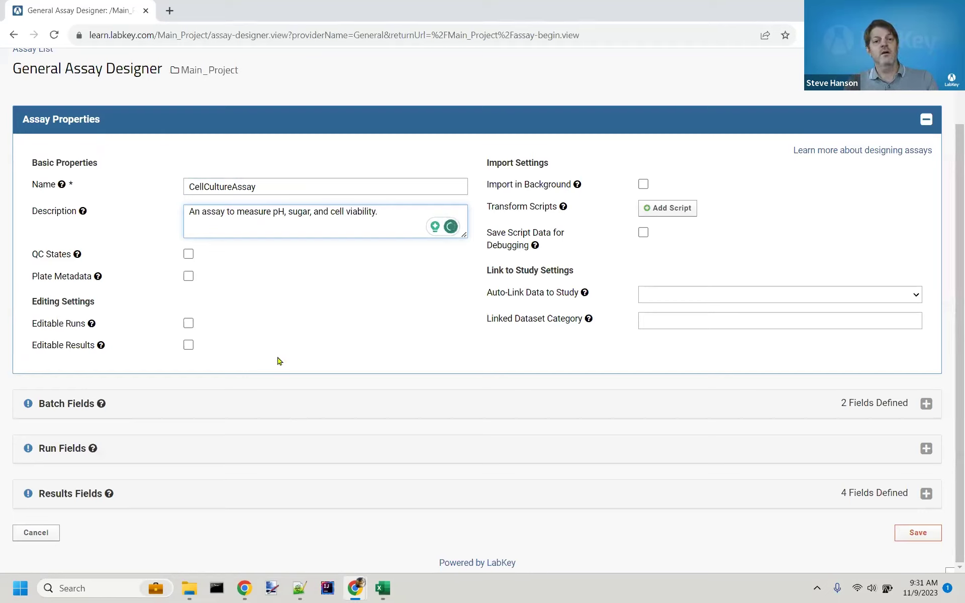
Step: Extend the assay description so it reads "An assay to measure pH, sugar, and cell viability in a cell culture"
key("BackSpace")
type(" in a cell culture")
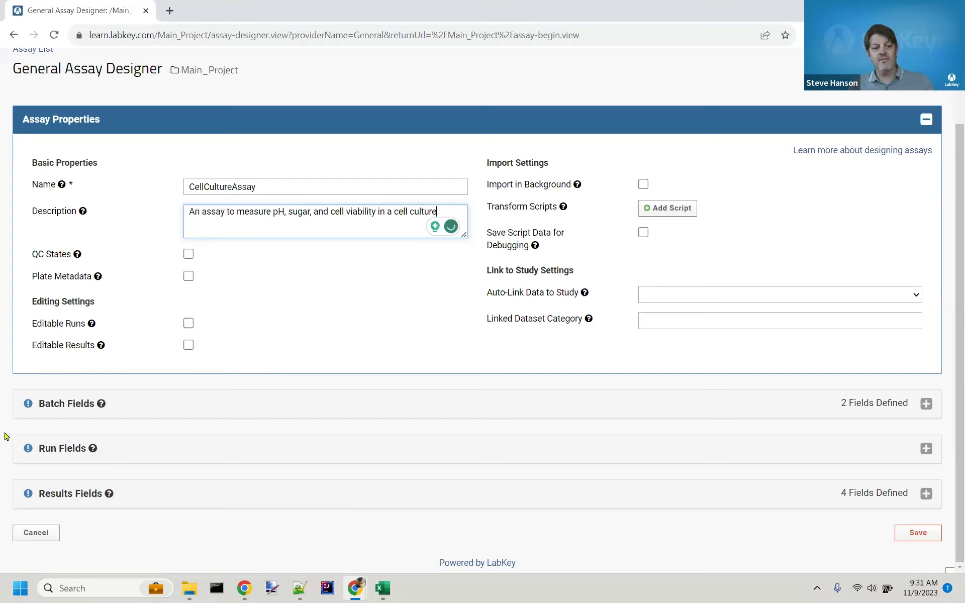
Step: Remove the default batch fields ParticipantVisitResolver and TargetStudy from the assay design
left_click(926, 404)
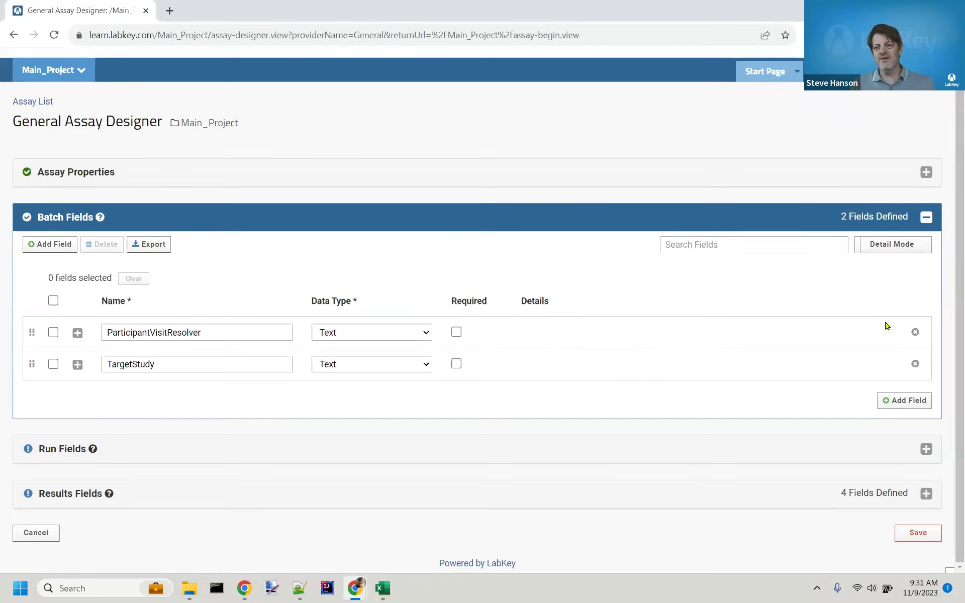
left_click(915, 332)
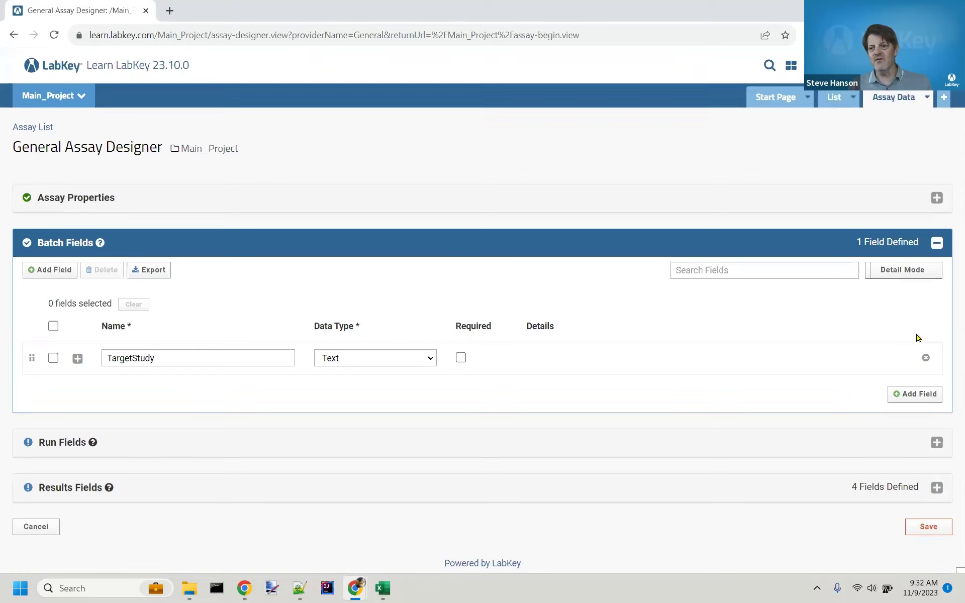
left_click(926, 358)
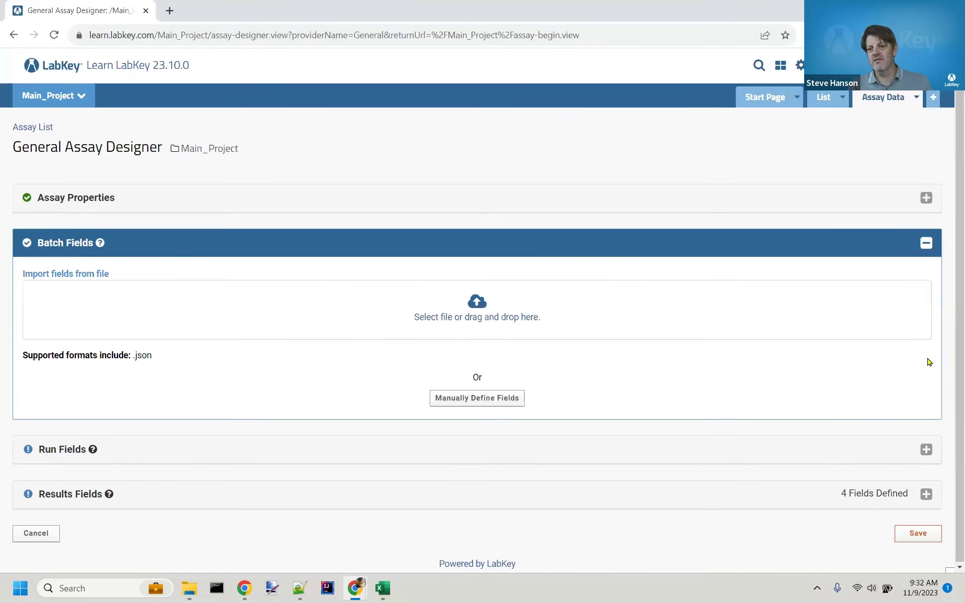
Step: Remove the default results fields SpecimenID, ParticipantID, VisitID, and Date from the assay design
left_click(926, 494)
scroll(624, 465, "down", 1)
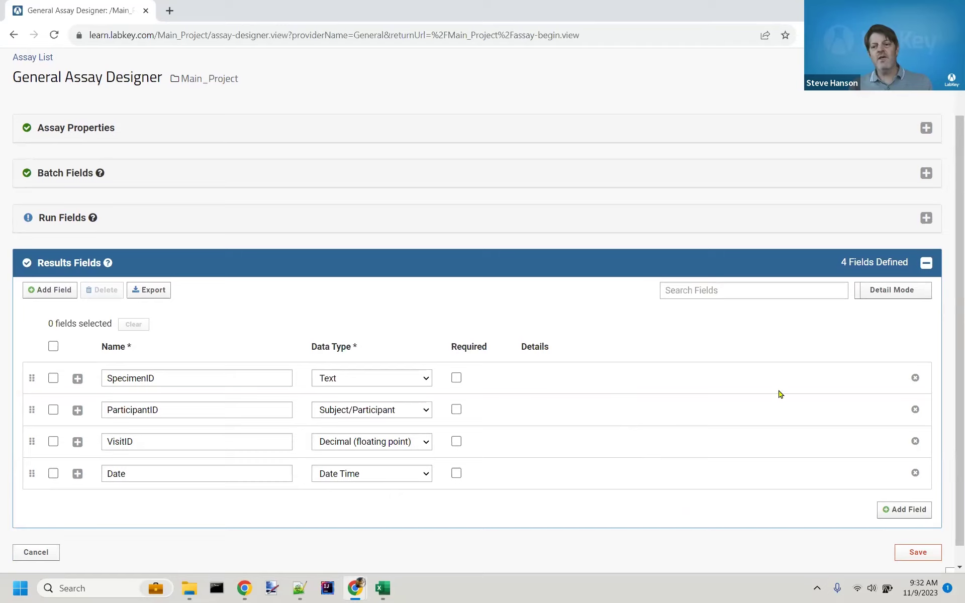
left_click(914, 378)
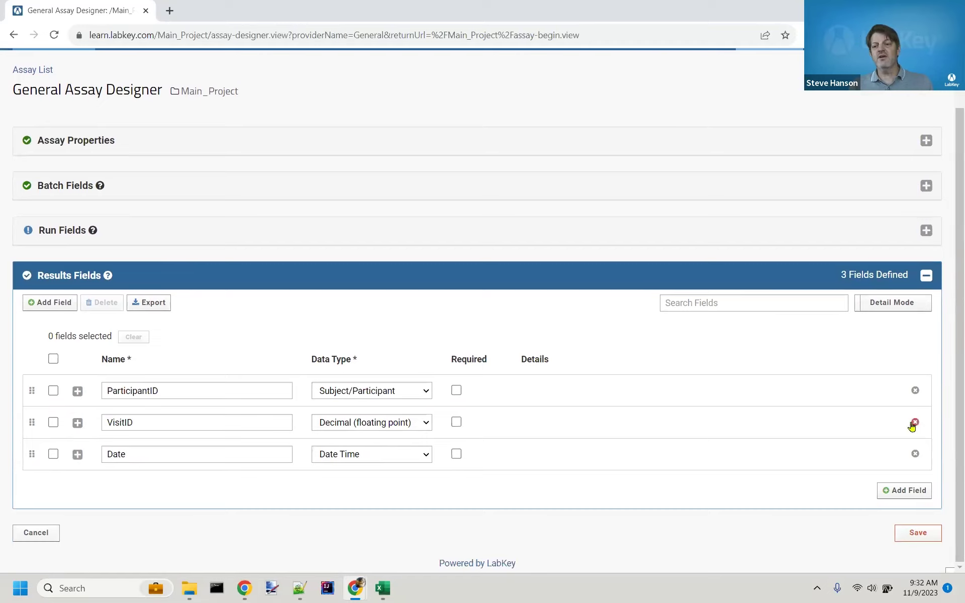
left_click(915, 390)
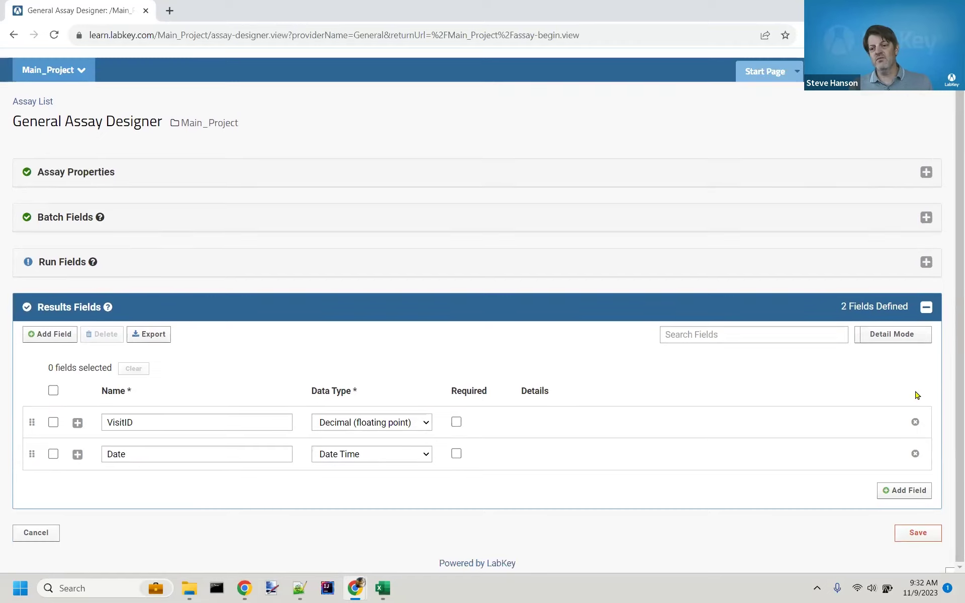
left_click(915, 422)
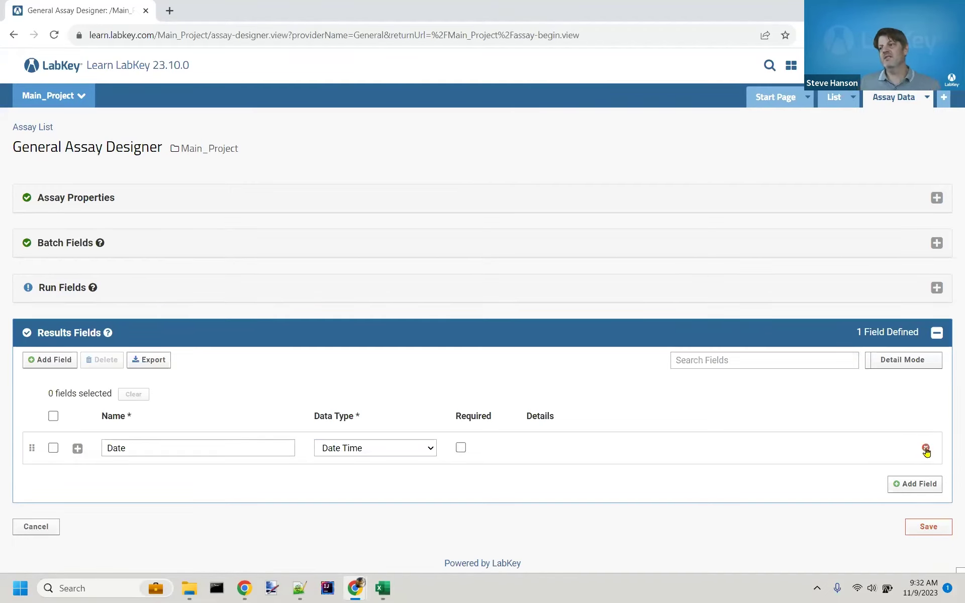
left_click(925, 449)
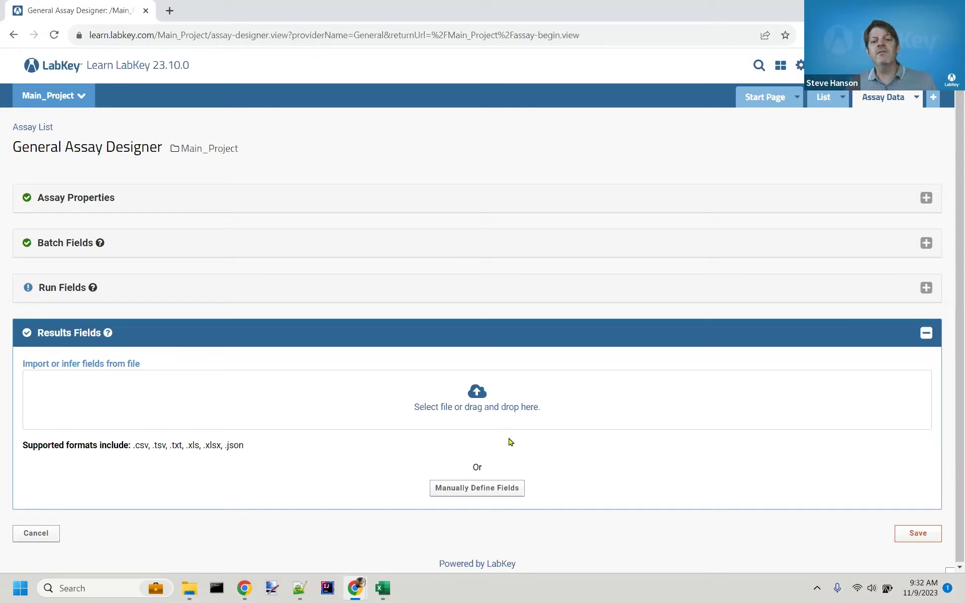
Step: Infer the results fields from the CellCulture1.xlsx file in the Downloads folder
left_click(470, 386)
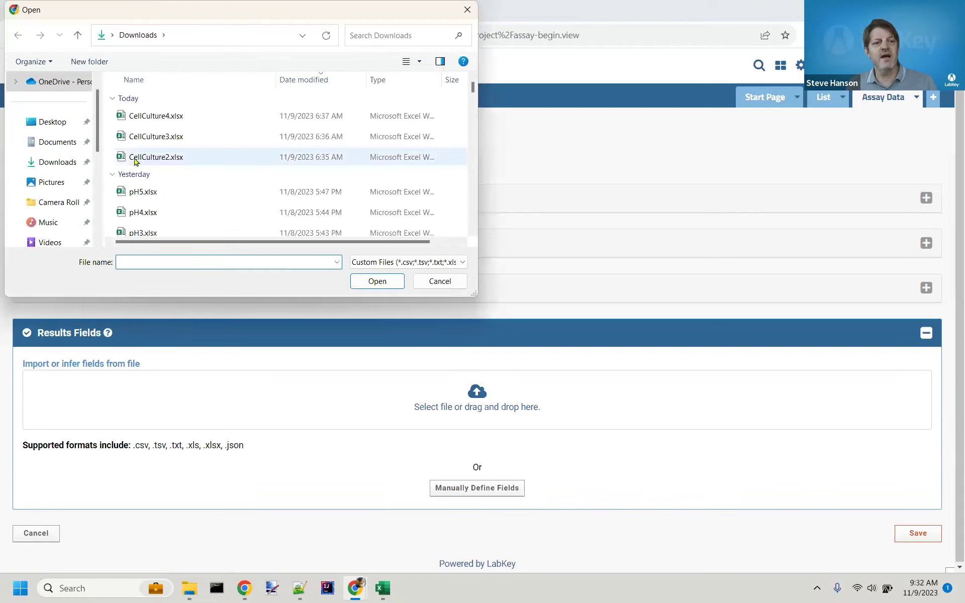
scroll(146, 167, "down", 3)
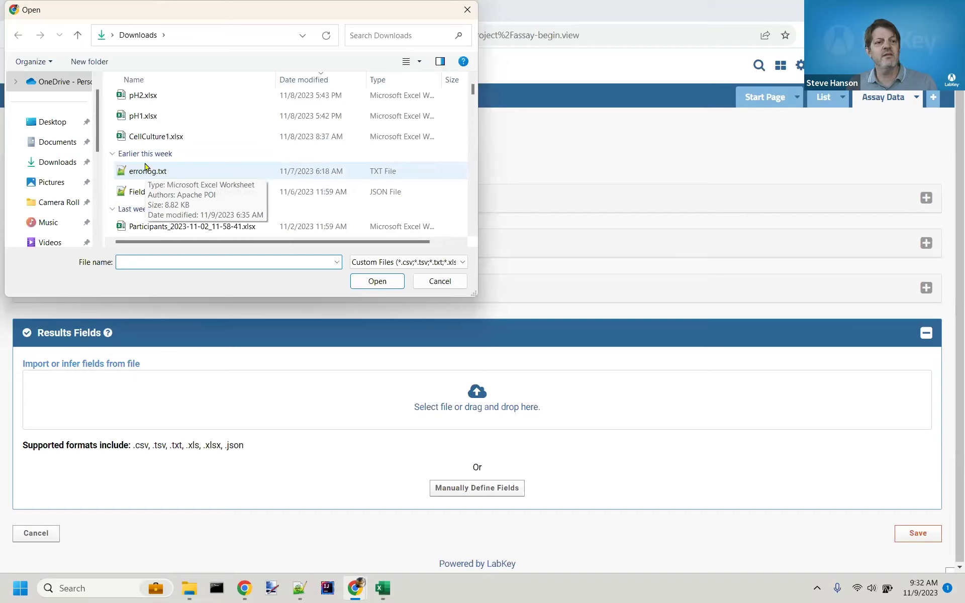
left_click(138, 134)
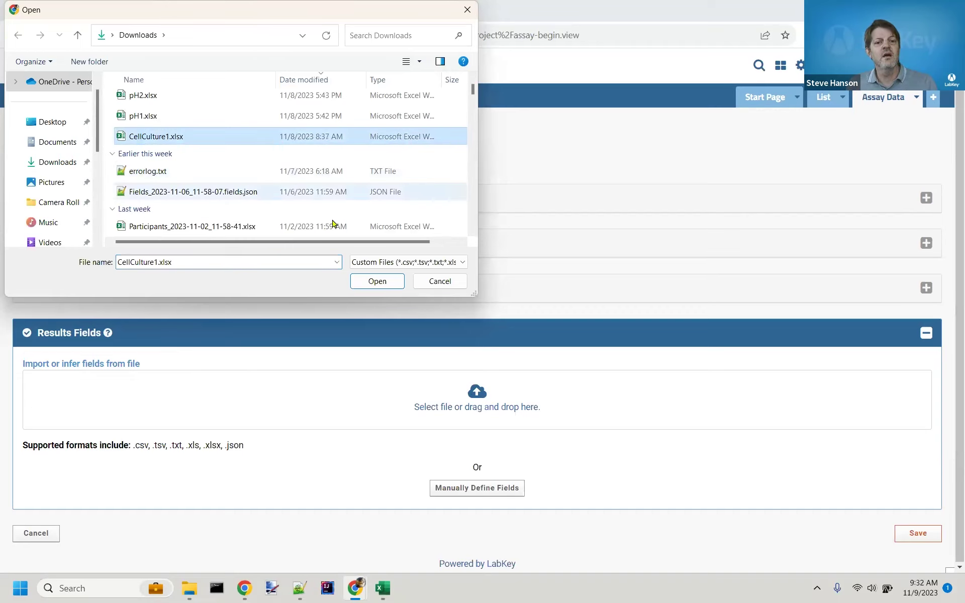
left_click(367, 285)
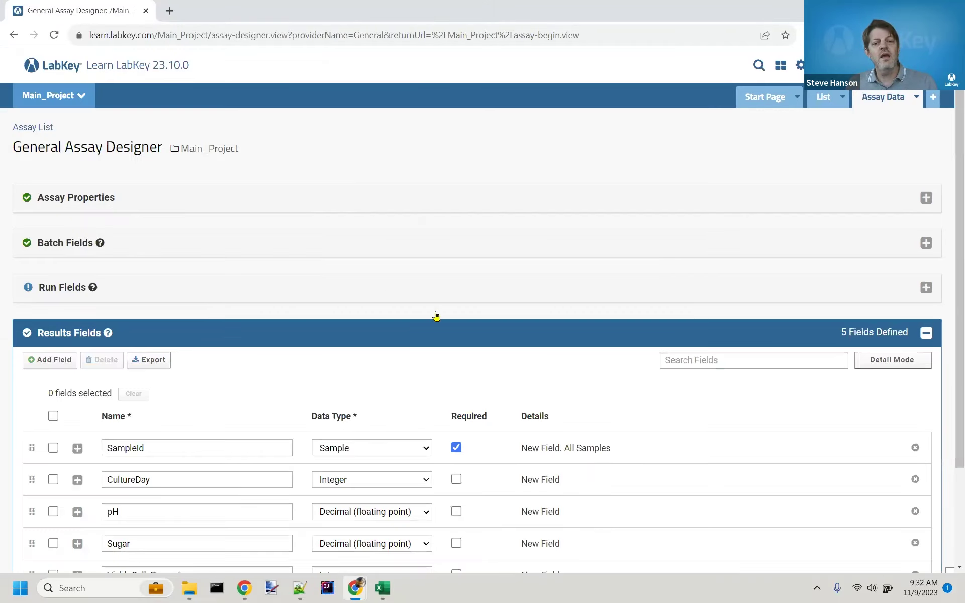
Step: Set the data type of the SampleId results field to Text and of ViableCellsPercent to Decimal (floating point)
scroll(636, 448, "down", 2)
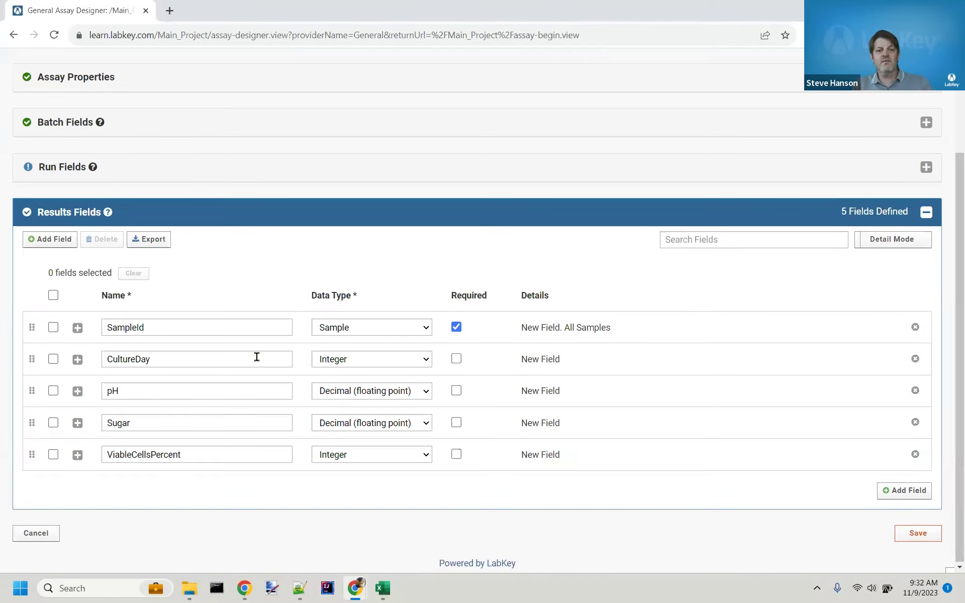
left_click(195, 323)
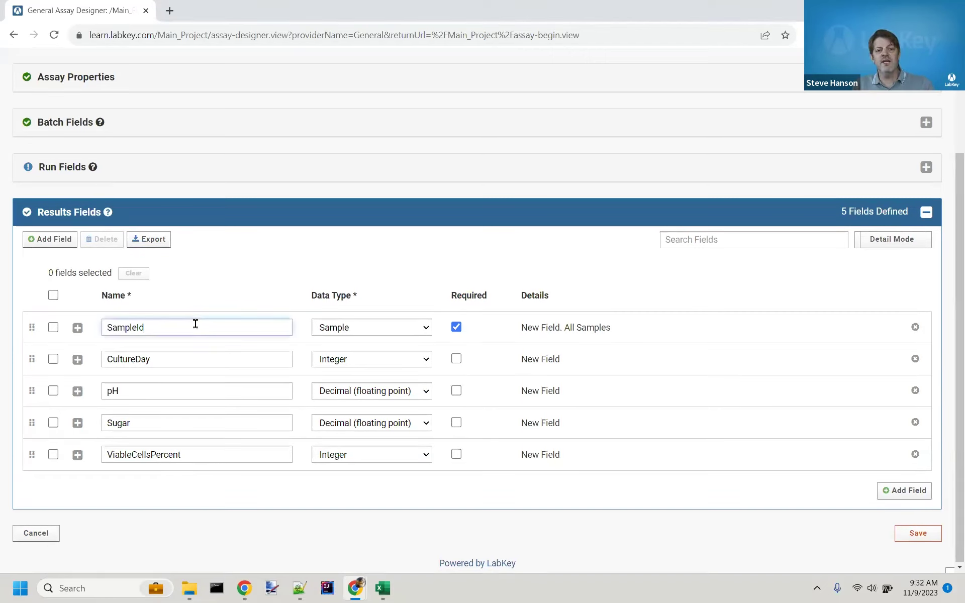
left_click(386, 330)
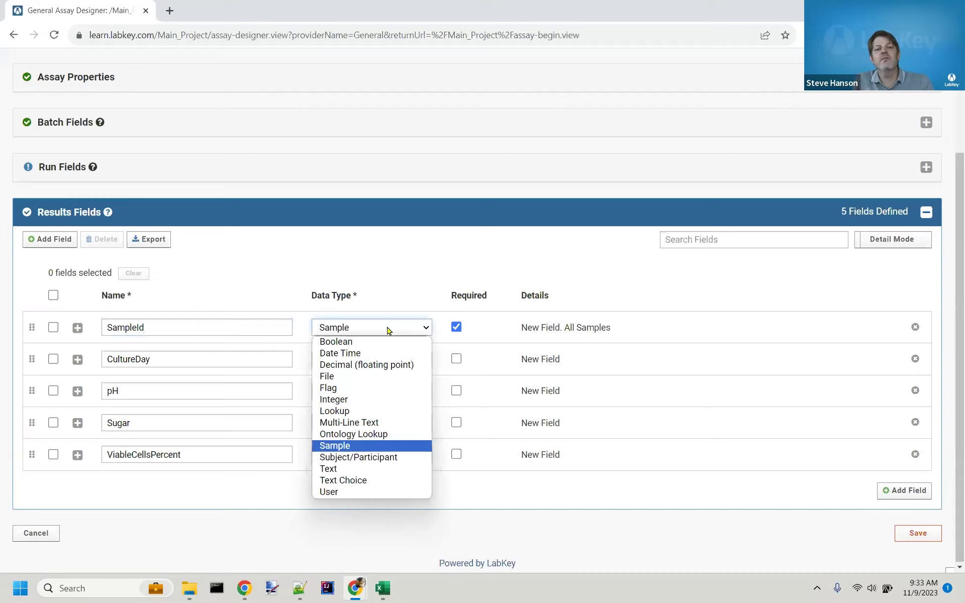
left_click(392, 470)
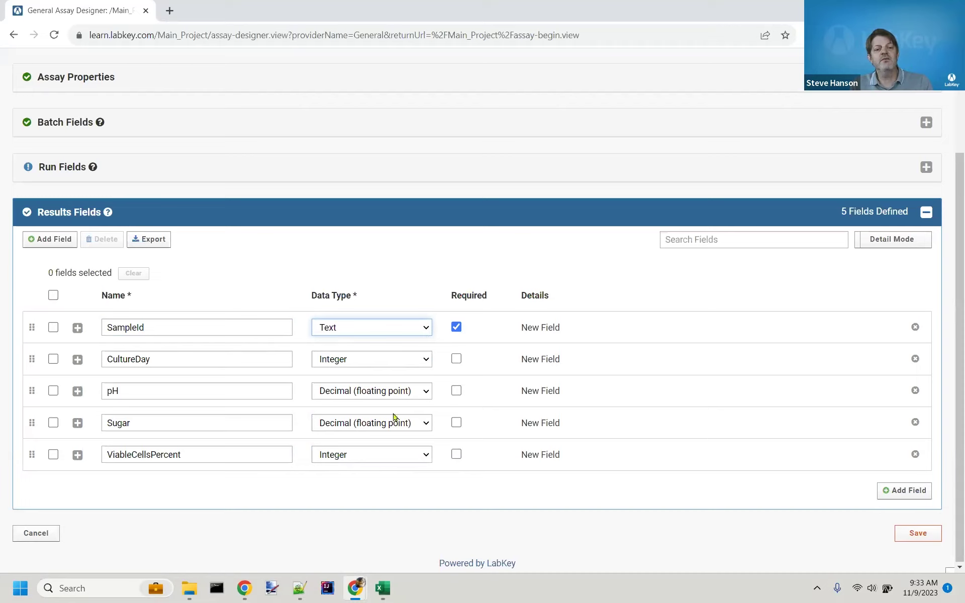
left_click(383, 460)
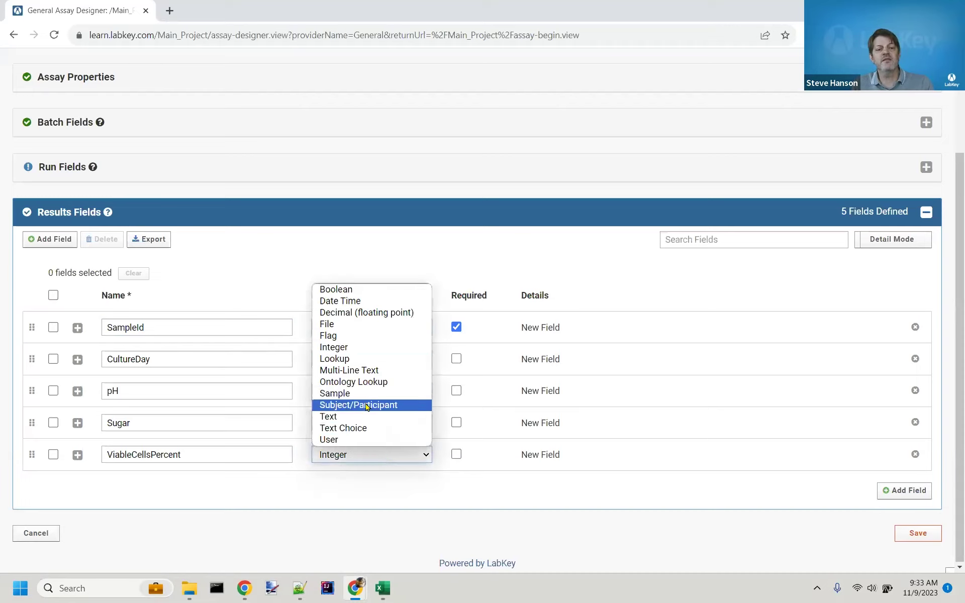
left_click(360, 313)
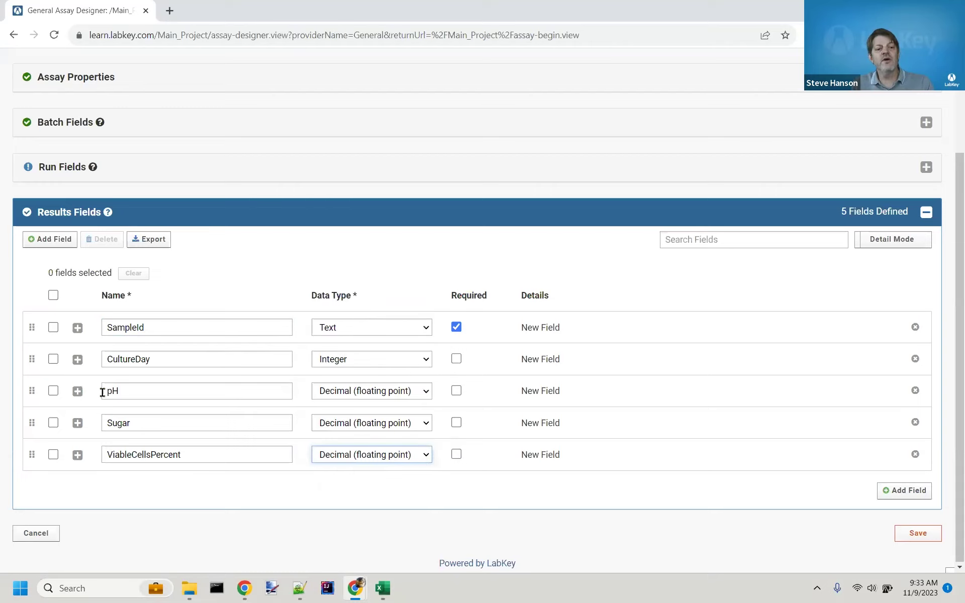
Step: Give the pH results field the label "pH" in its field details and collapse the results fields section
left_click(77, 392)
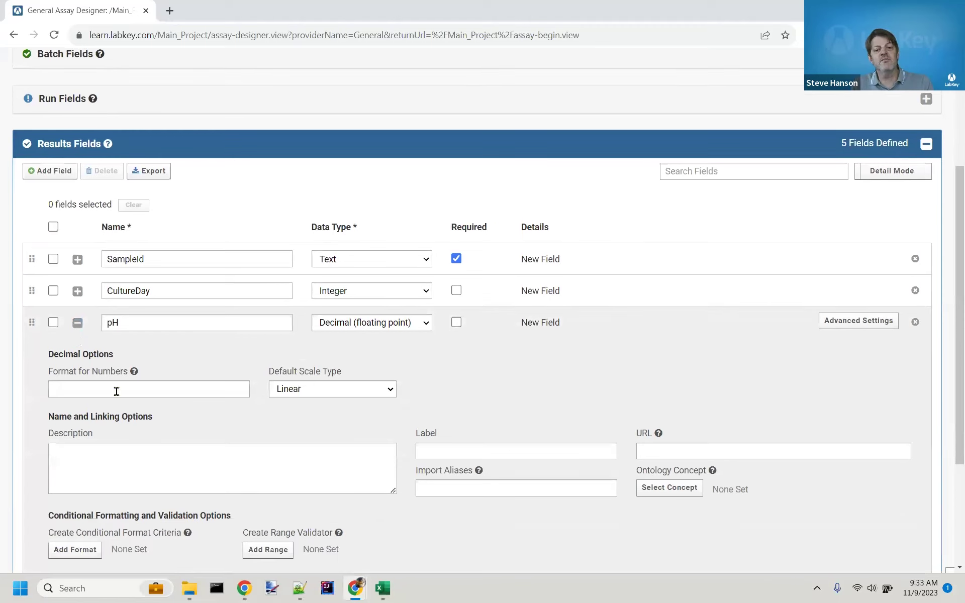
left_click(505, 453)
type("pH")
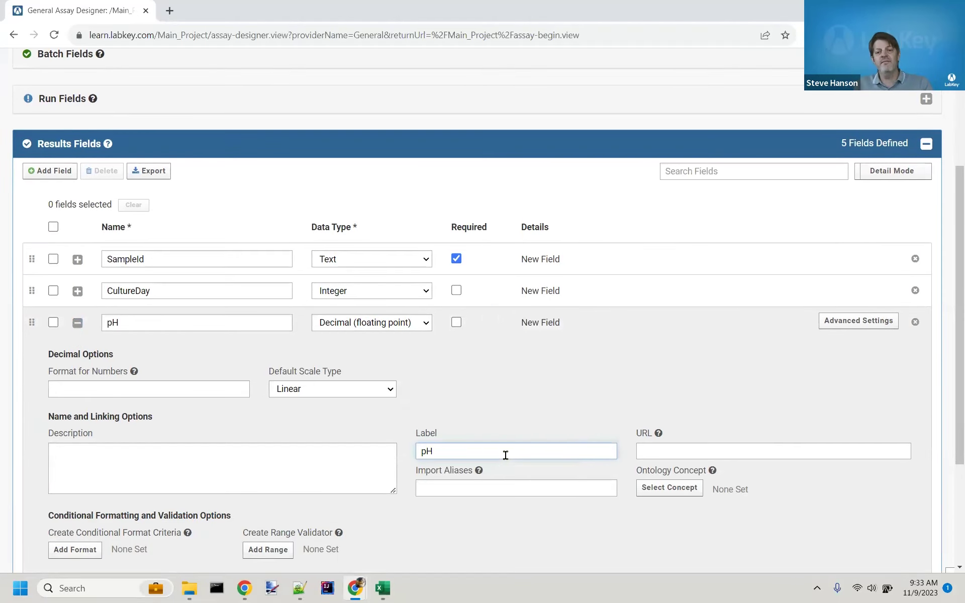
left_click(597, 379)
scroll(597, 379, "down", 3)
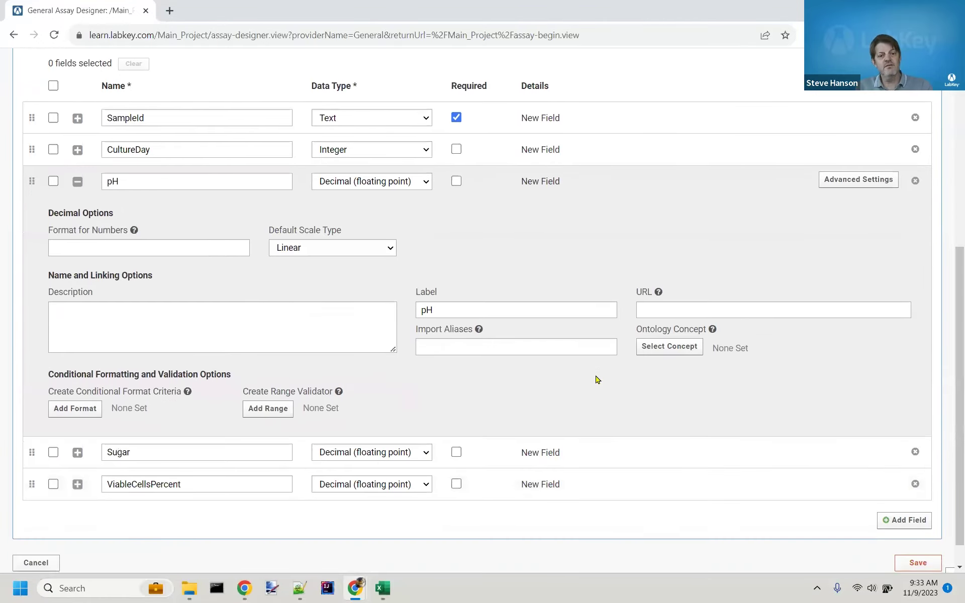
scroll(597, 380, "up", 1)
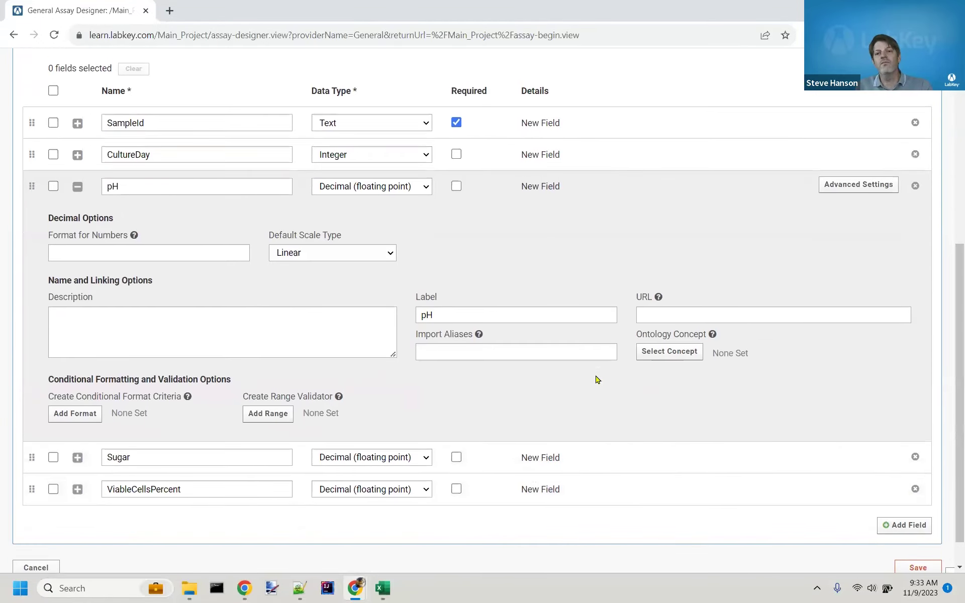
scroll(756, 295, "up", 3)
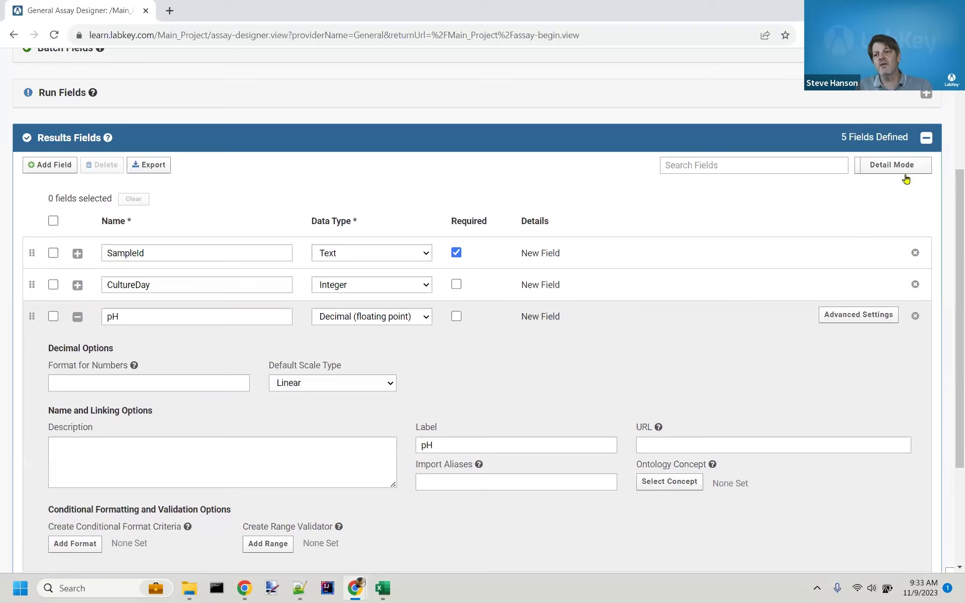
left_click(926, 136)
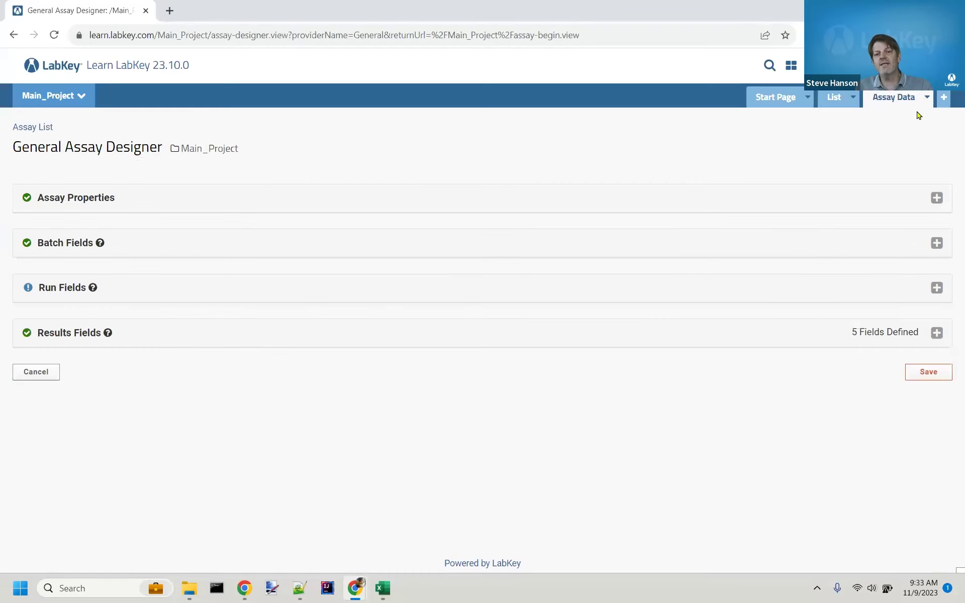
Step: Manually define a run field named "MediaType" with the Text Choice data type
left_click(936, 288)
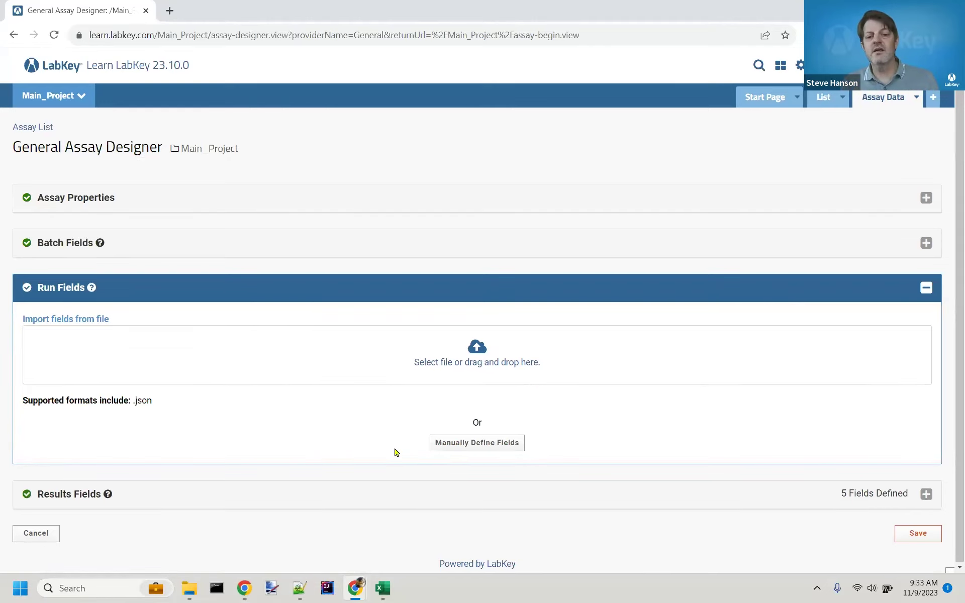
left_click(452, 448)
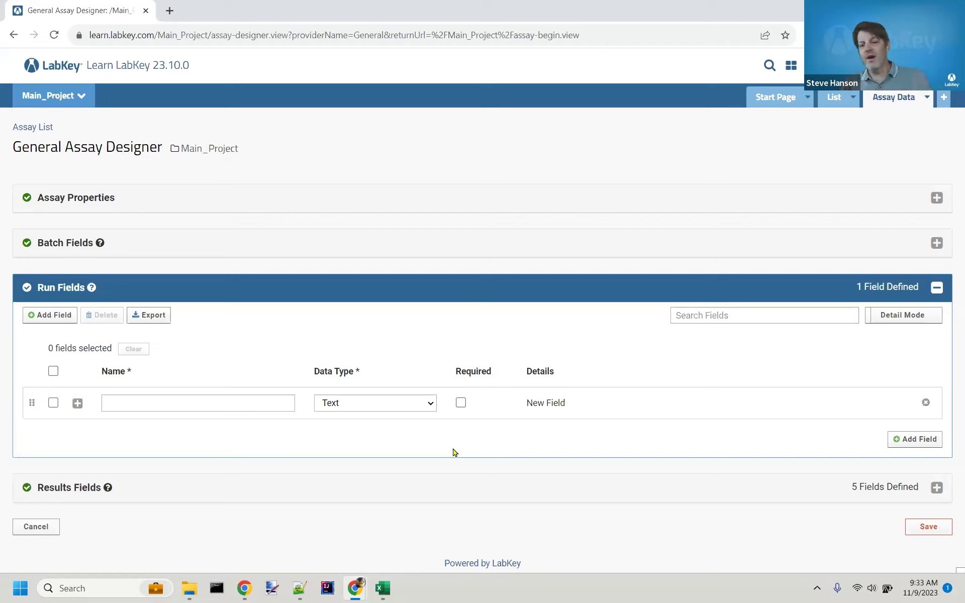
left_click(159, 400)
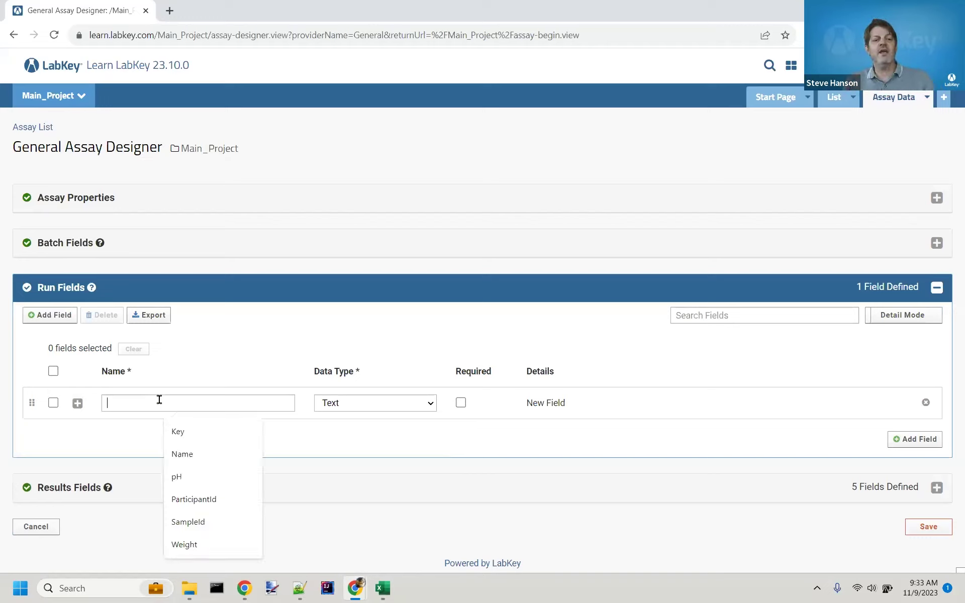
type("Media")
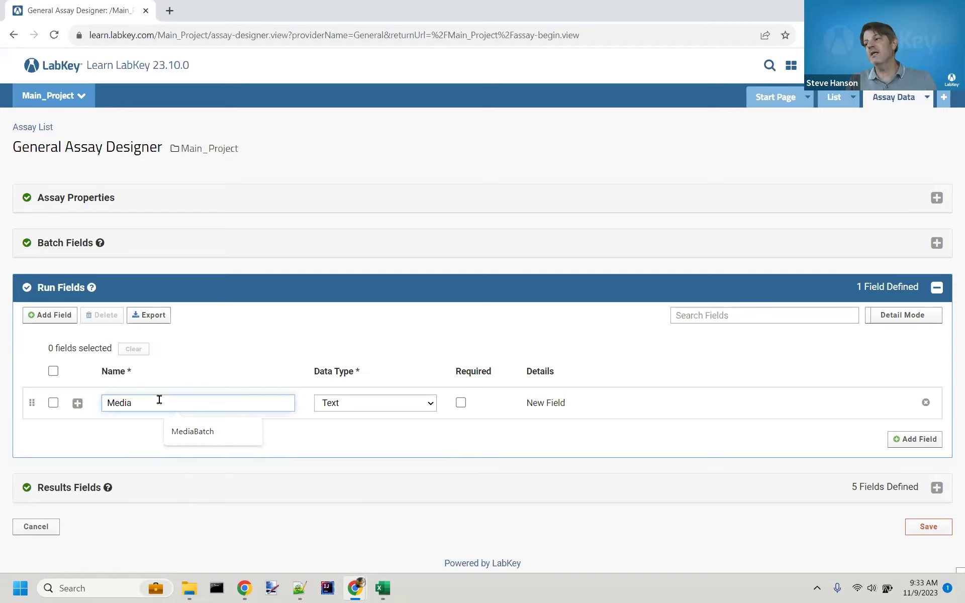
type("Type")
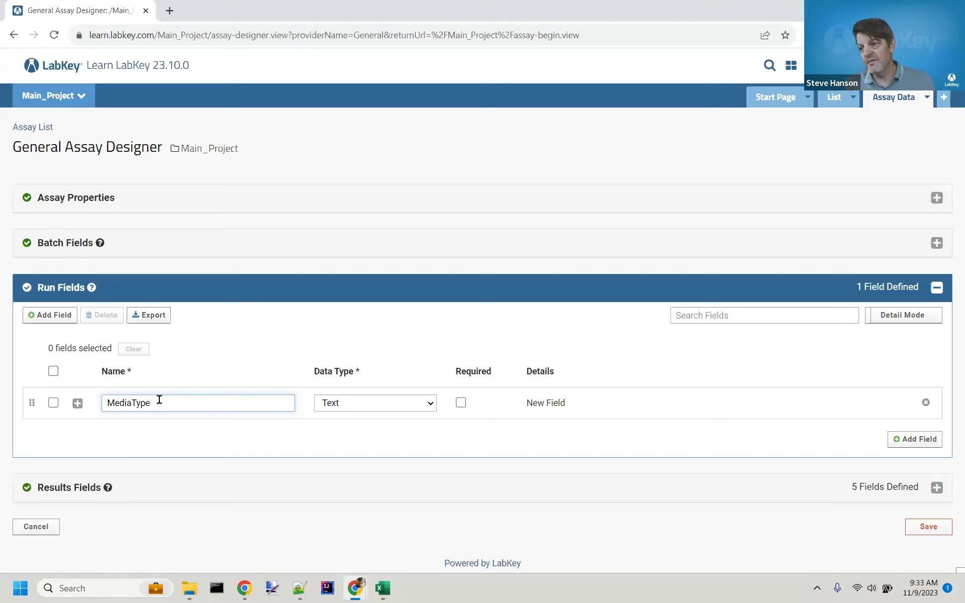
left_click(432, 405)
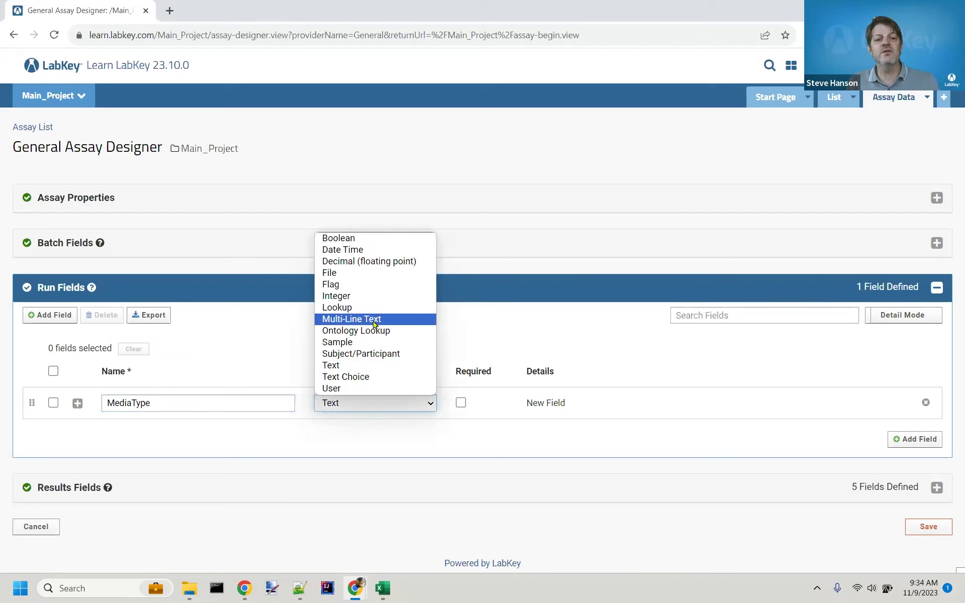
left_click(377, 382)
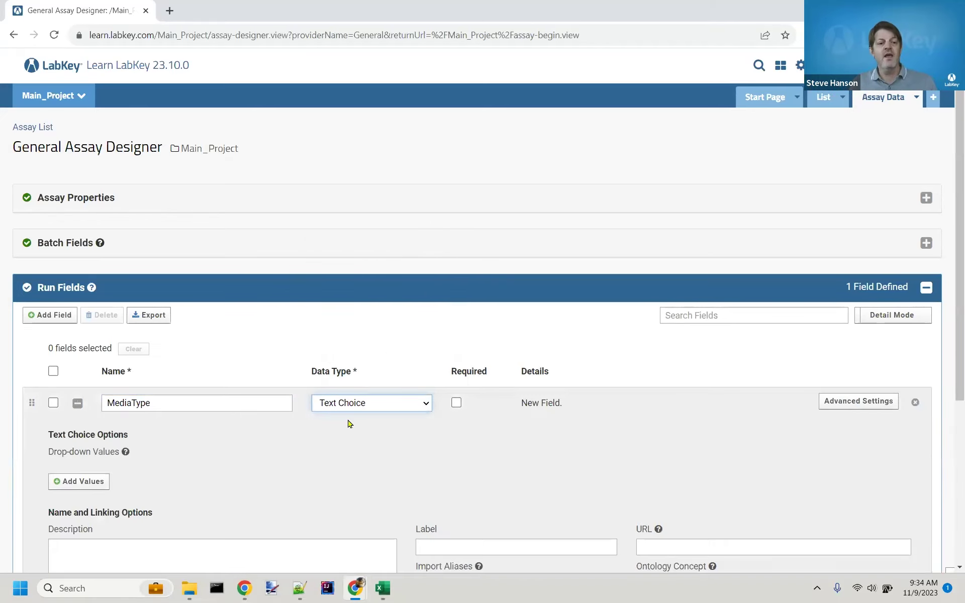
Step: Add the drop-down values Media A, Media B and Media C to the MediaType run field
scroll(200, 456, "down", 2)
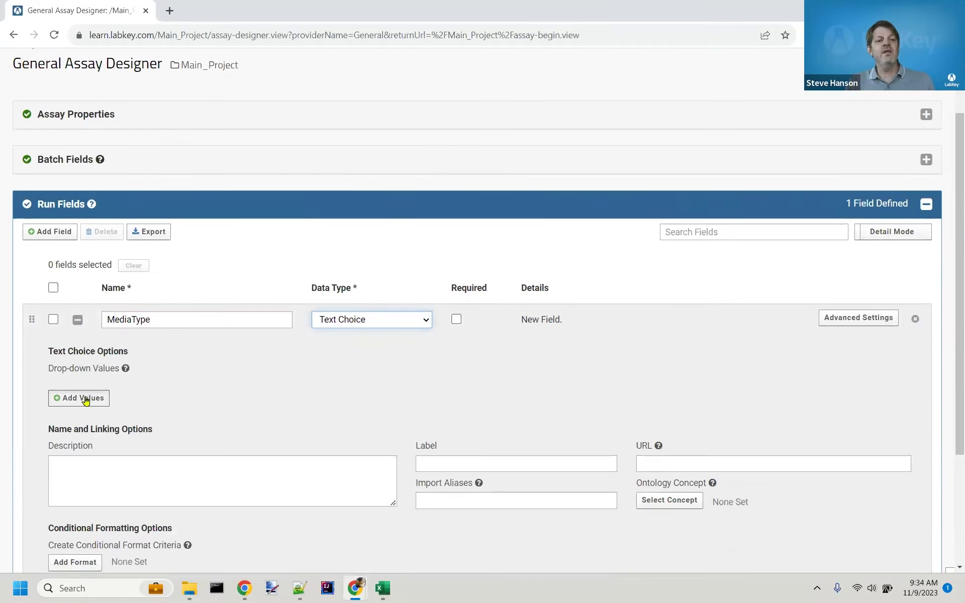
left_click(85, 398)
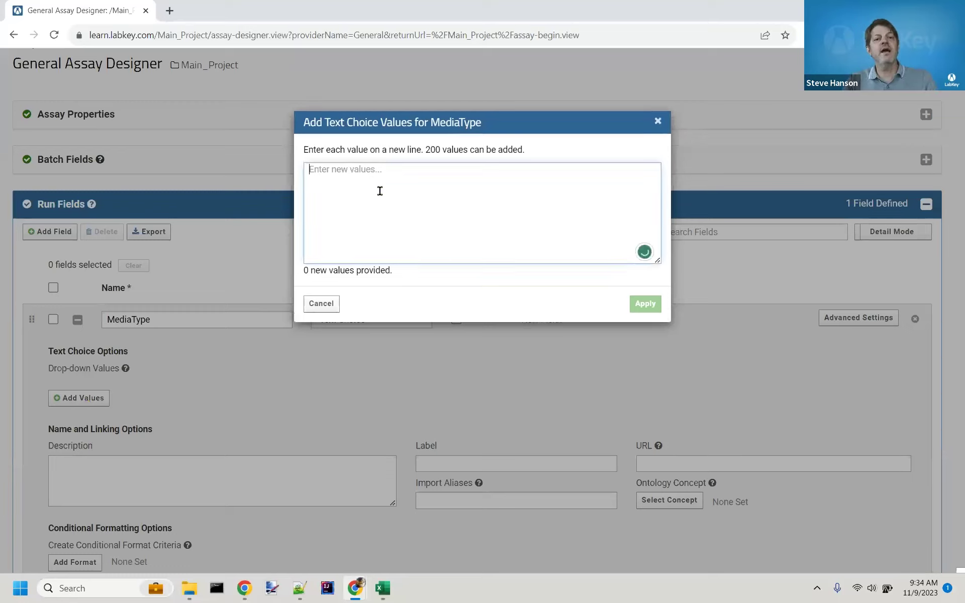
type("Medi")
key("BackSpace")
type("dia A")
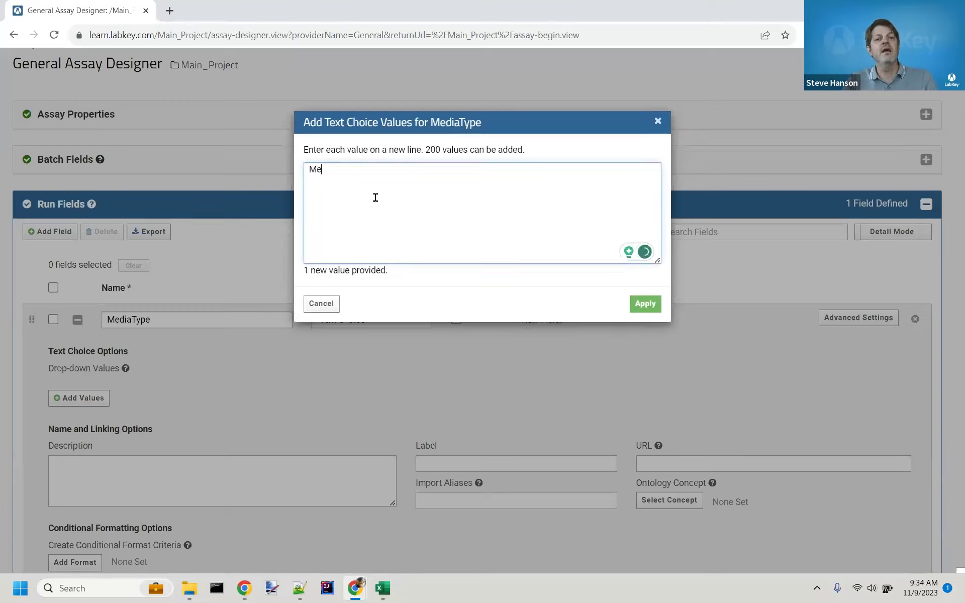
key("Return")
type("Media B")
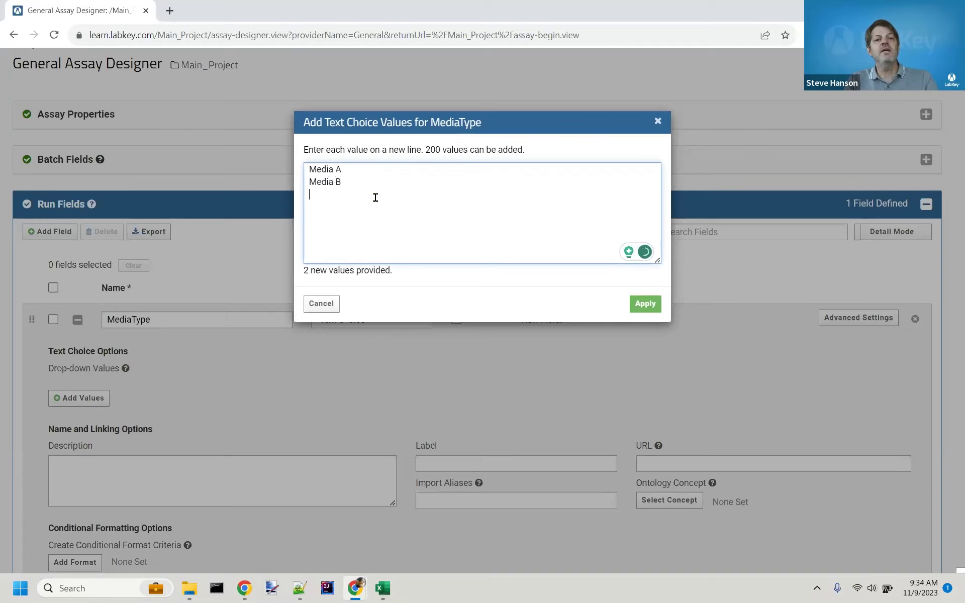
key("Return")
type("Media C")
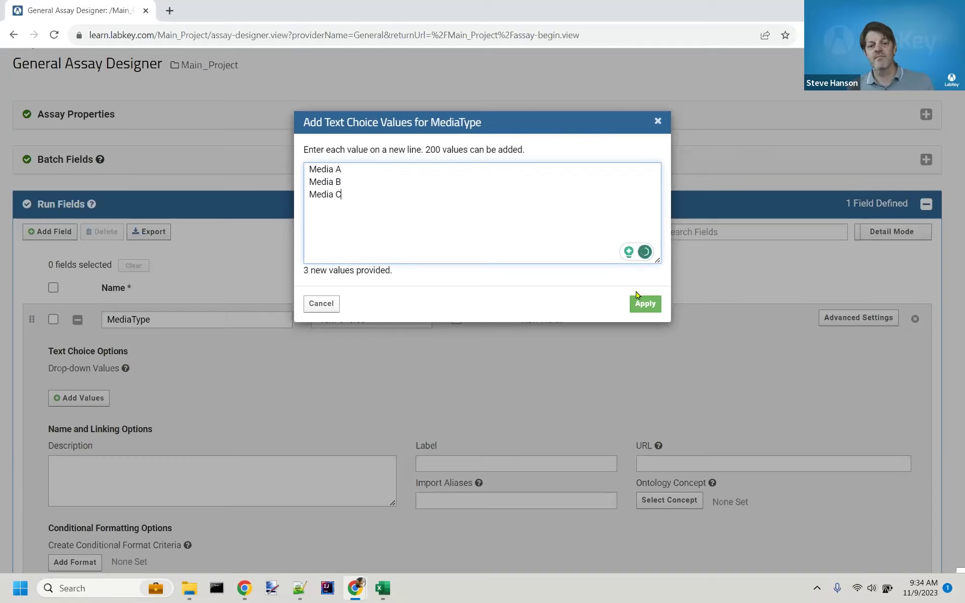
left_click(645, 304)
scroll(207, 388, "down", 4)
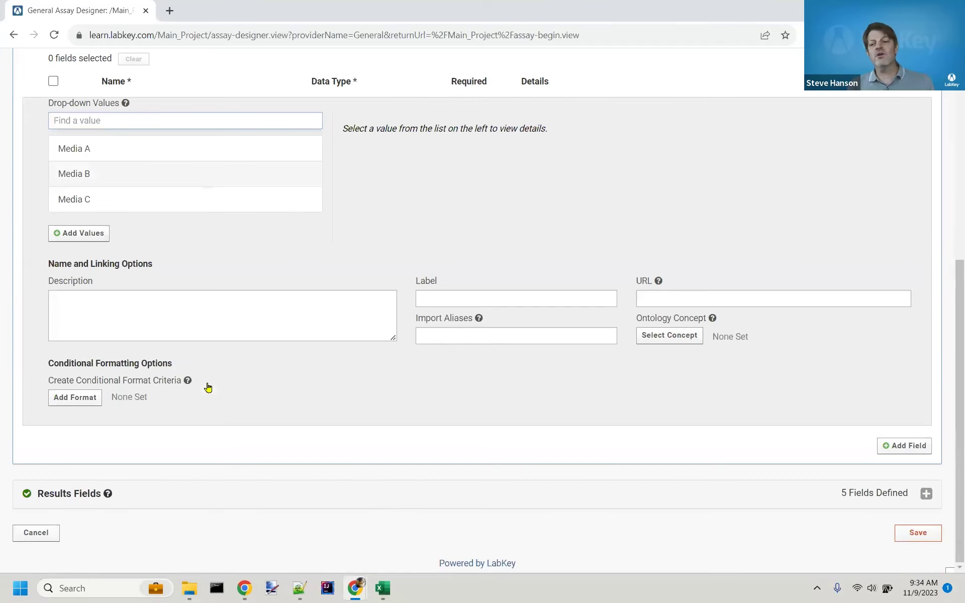
Step: Consult the demo slide's run metadata list, add a Text run field named "IncubatorId", and save the assay design
key("alt+Tab")
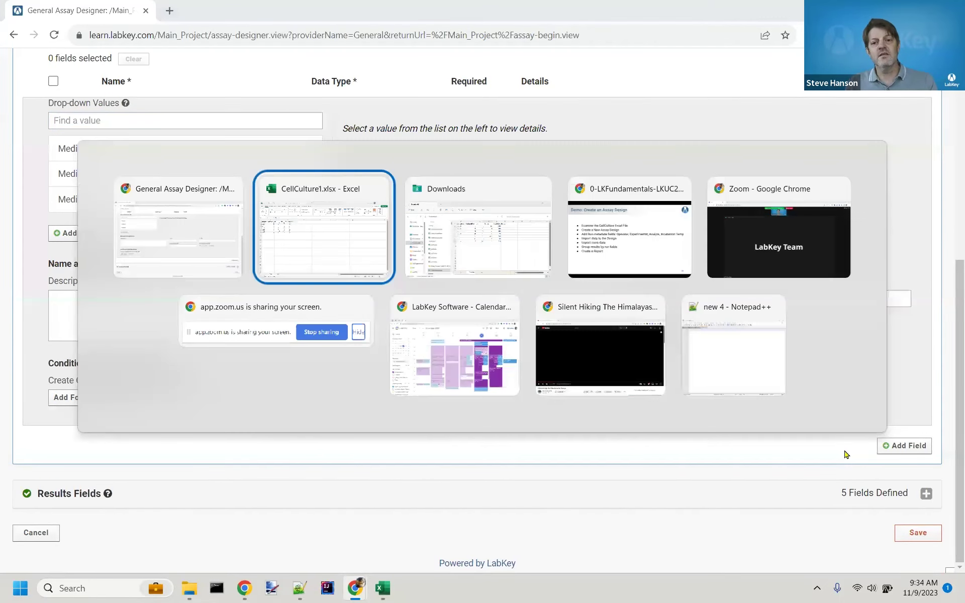
key("Tab")
key("Tab")
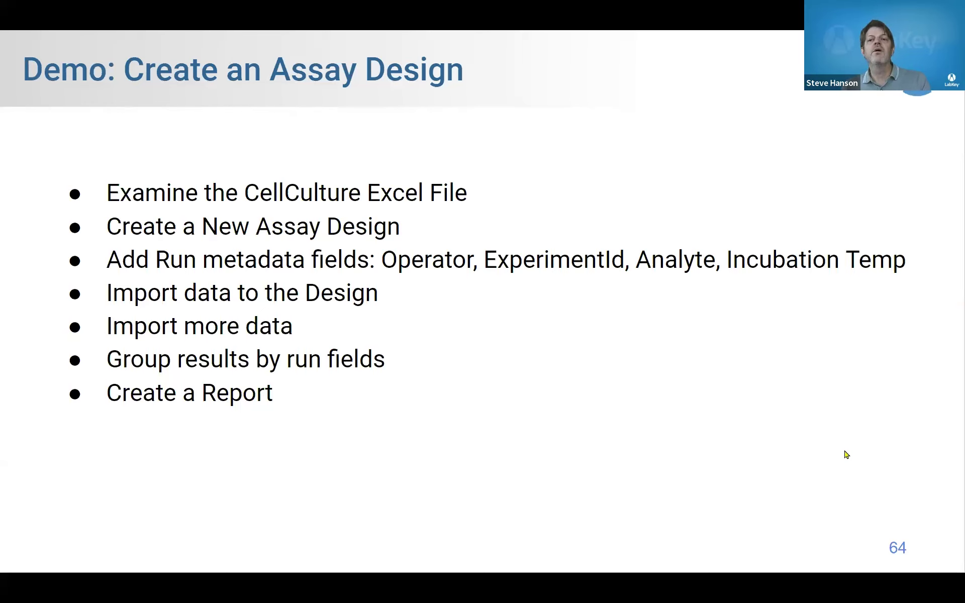
key("alt+Tab")
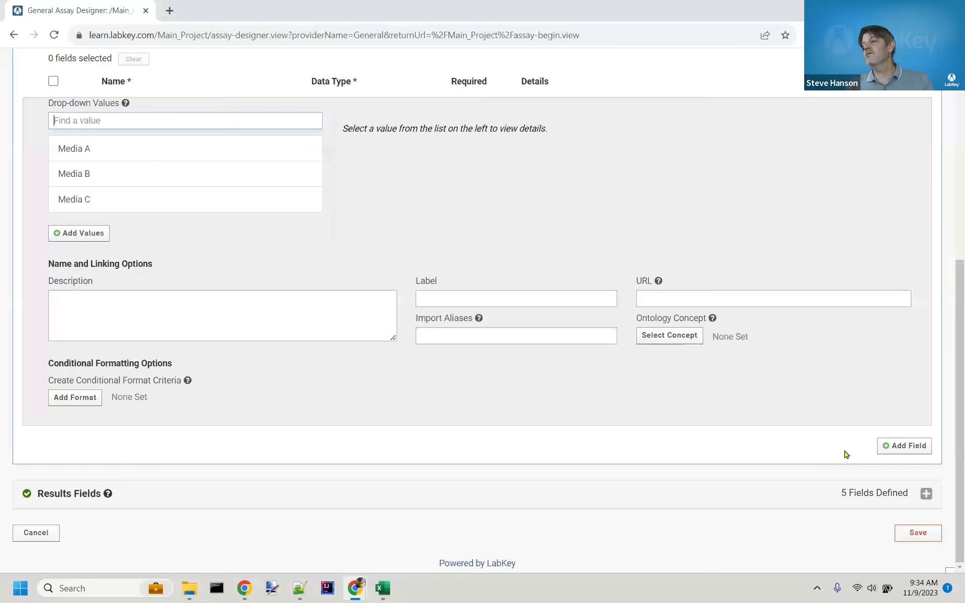
left_click(921, 447)
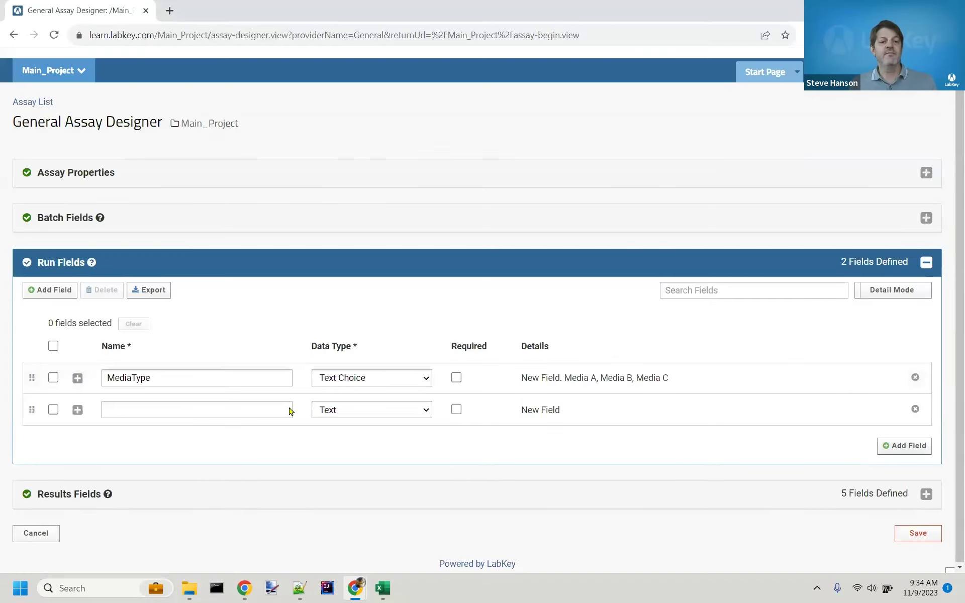
left_click(210, 406)
type("B")
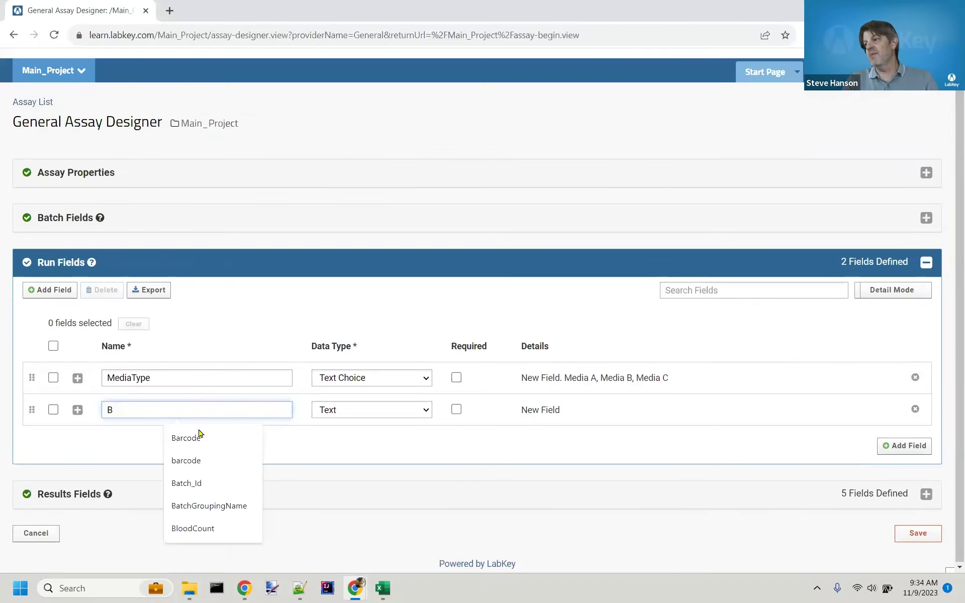
type("i")
key("BackSpace")
key("BackSpace")
type("IncluubatorId")
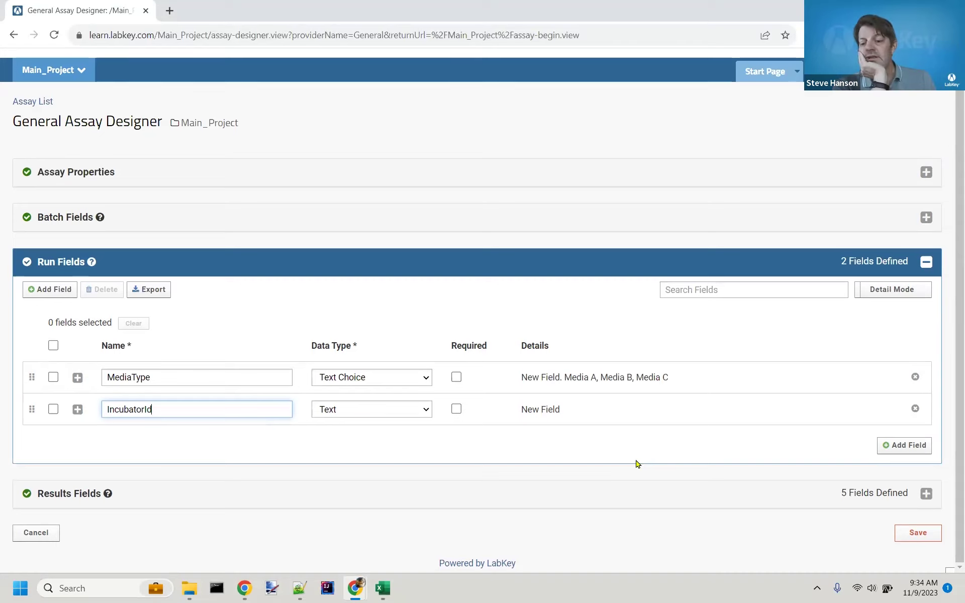
left_click(924, 544)
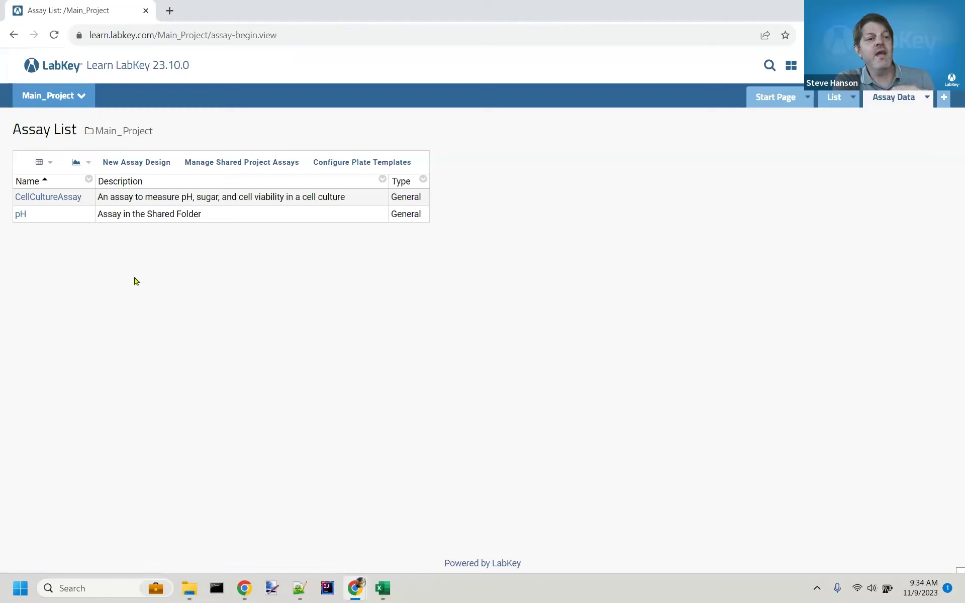
Step: View the CellCultureAssay runs page and check which web parts the Assay Data page offers
left_click(35, 200)
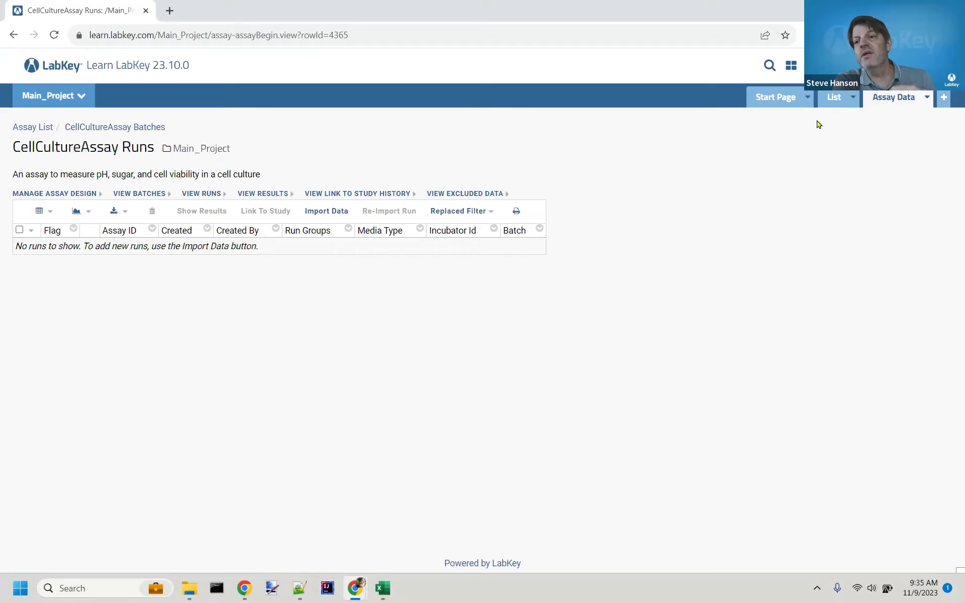
left_click(898, 95)
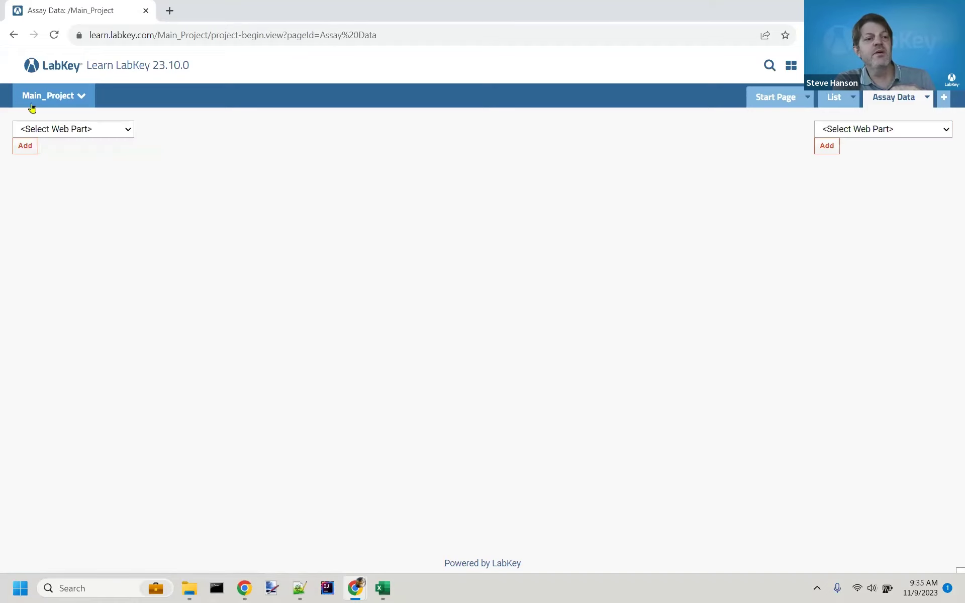
left_click(100, 129)
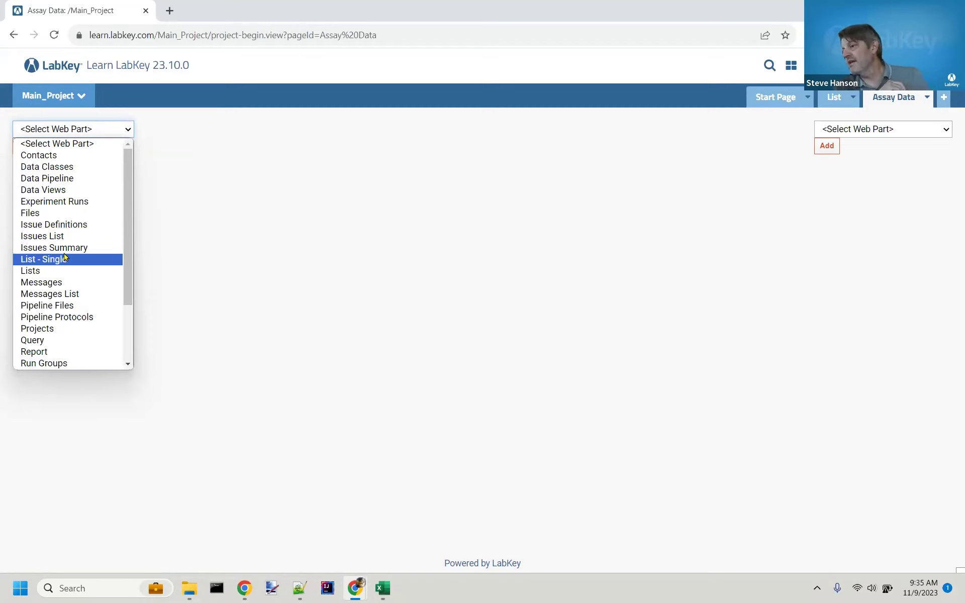
scroll(56, 284, "down", 3)
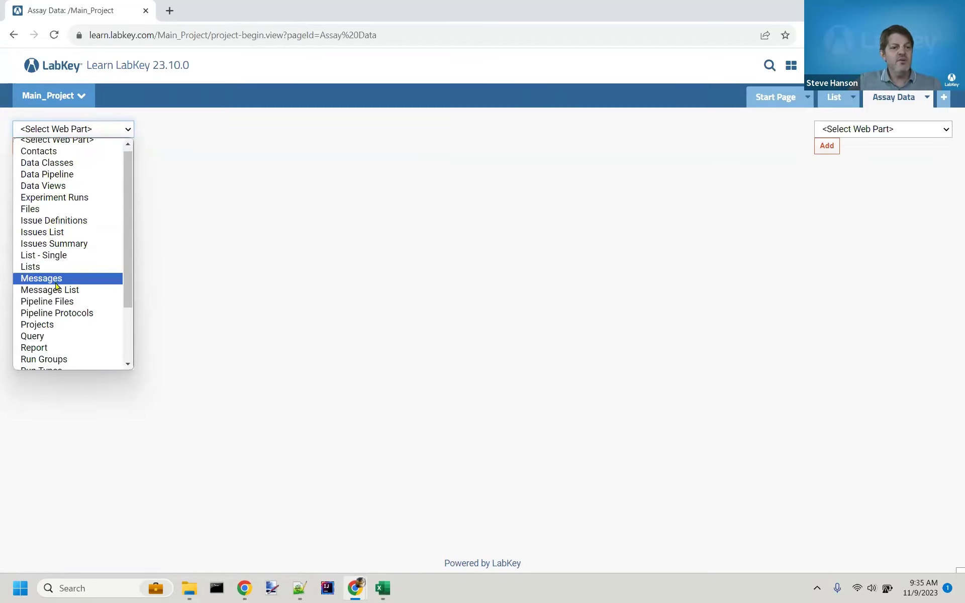
scroll(56, 287, "up", 1)
scroll(57, 286, "up", 2)
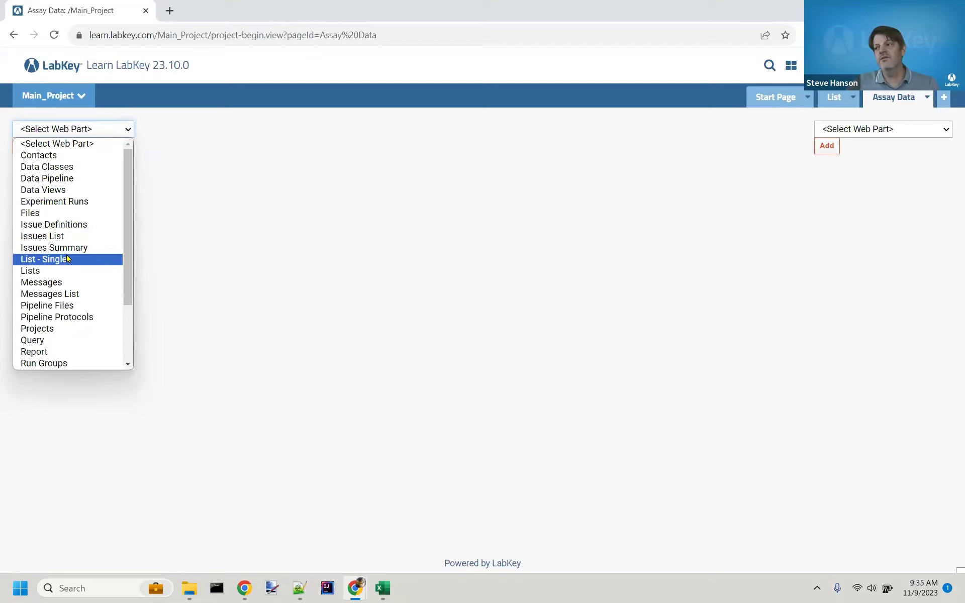
left_click(484, 290)
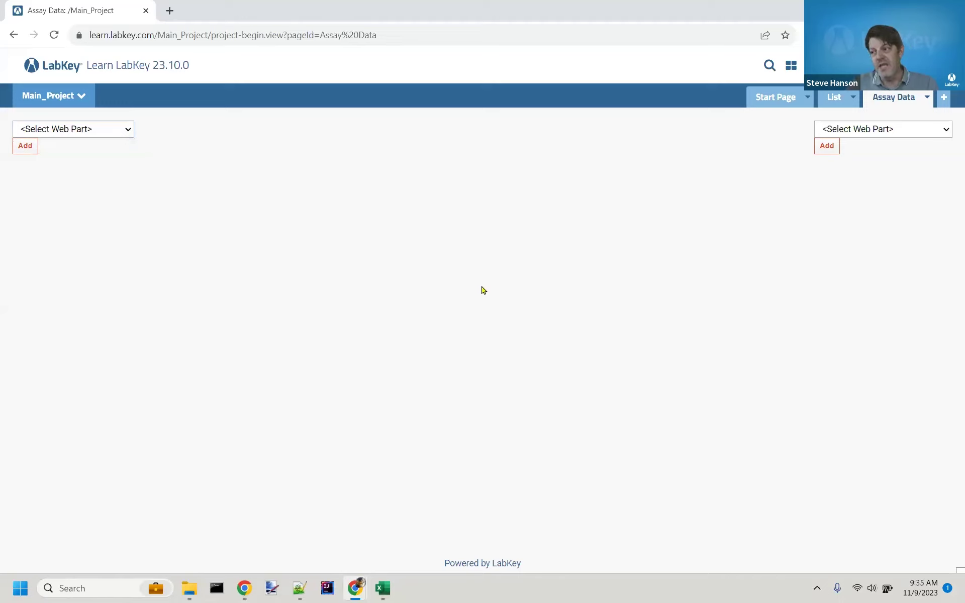
Step: Enable the Assay module in Main_Project's folder type settings and update the folder
left_click(791, 67)
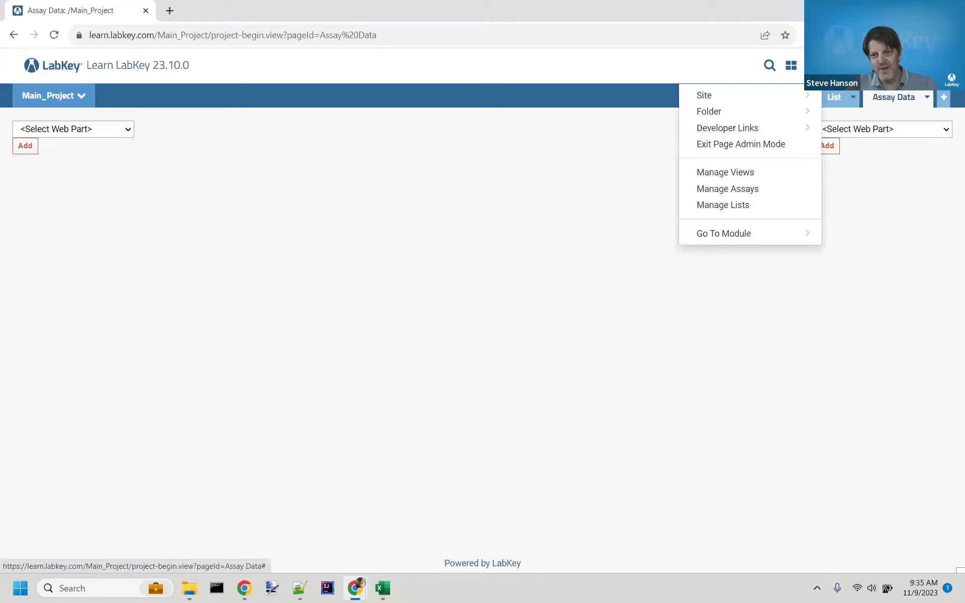
left_click(797, 112)
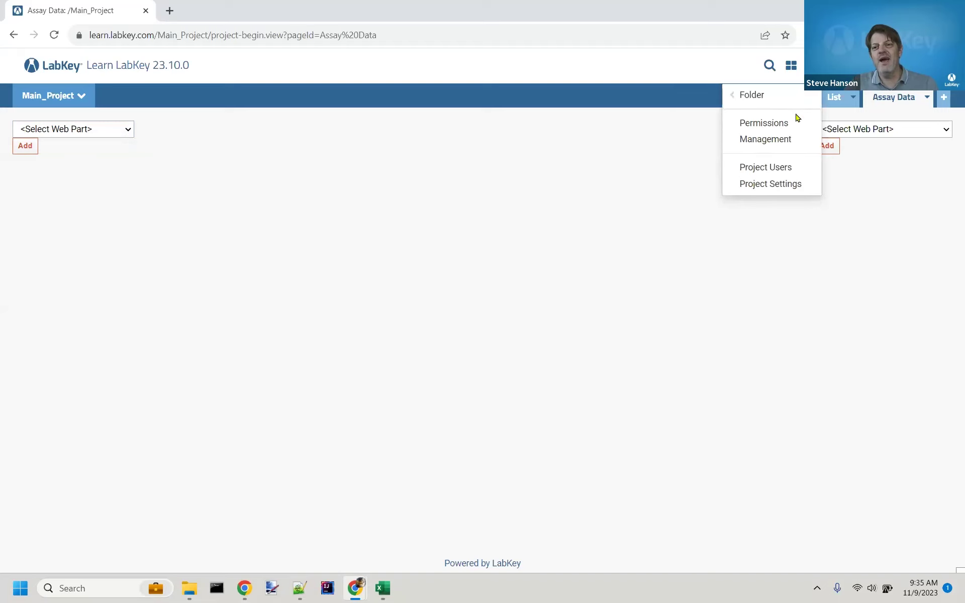
left_click(788, 140)
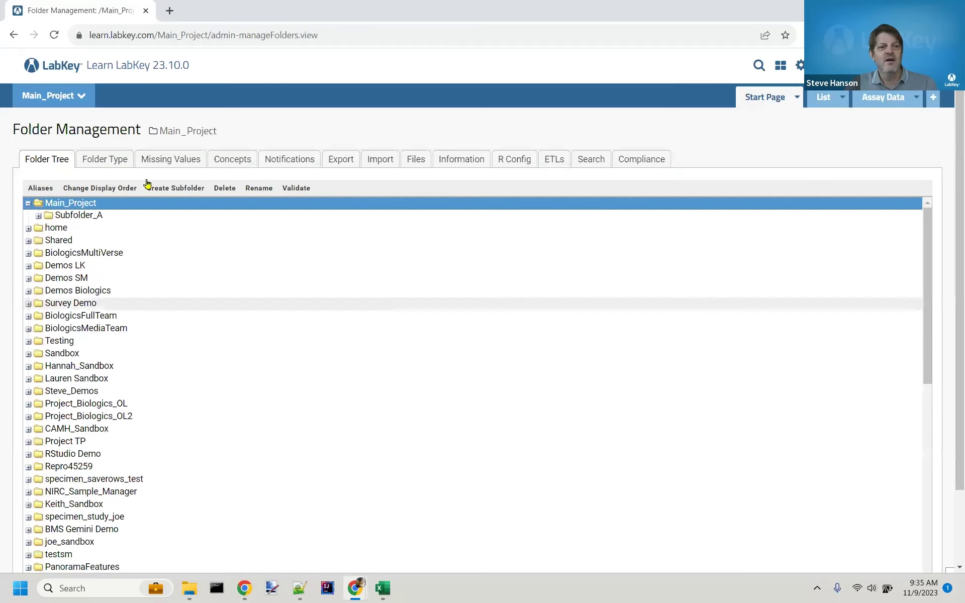
left_click(99, 163)
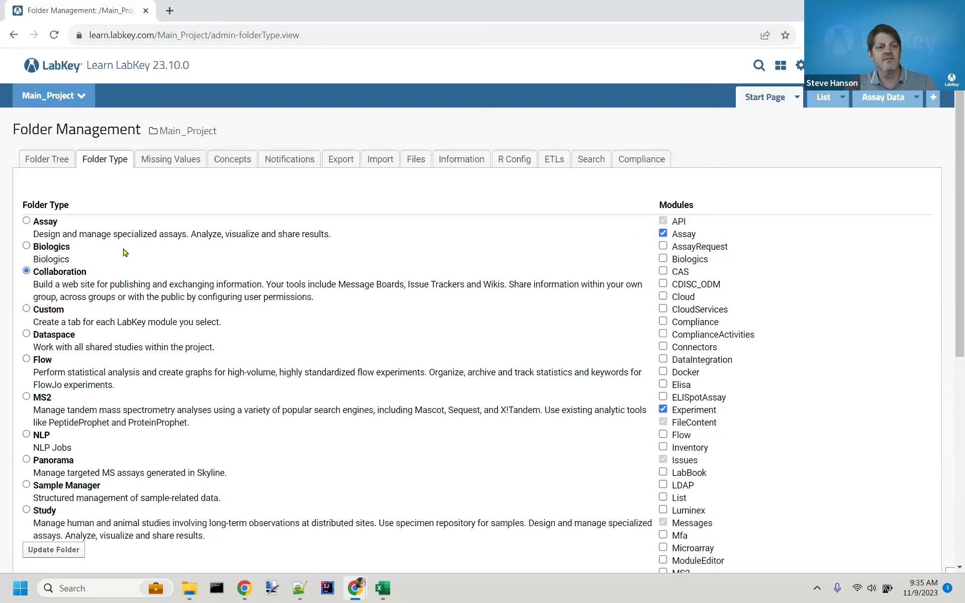
scroll(125, 252, "down", 6)
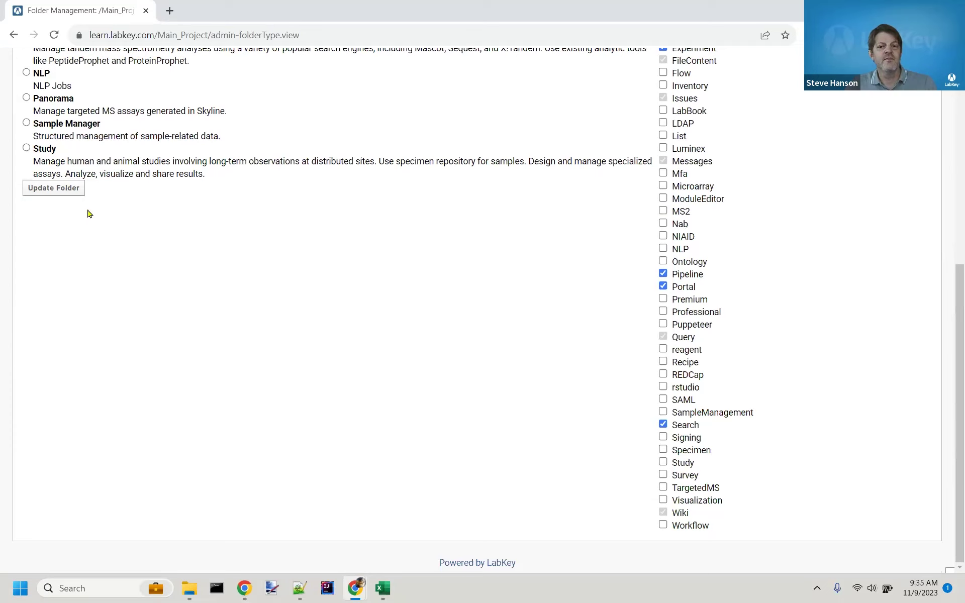
left_click(53, 188)
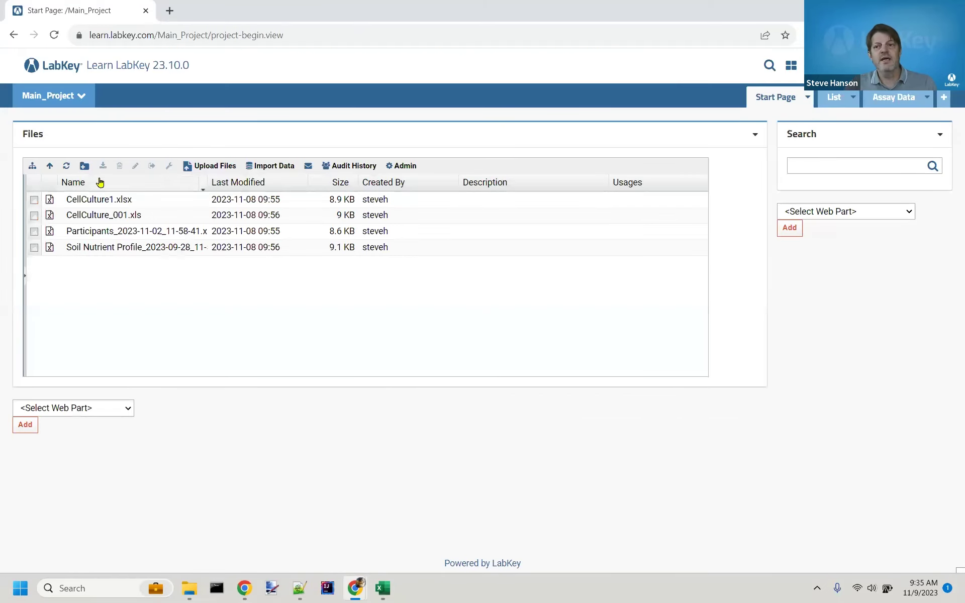
Step: Add an Assay Results web part for General: CellCultureAssay to the Assay Data page and exit page admin mode
left_click(884, 97)
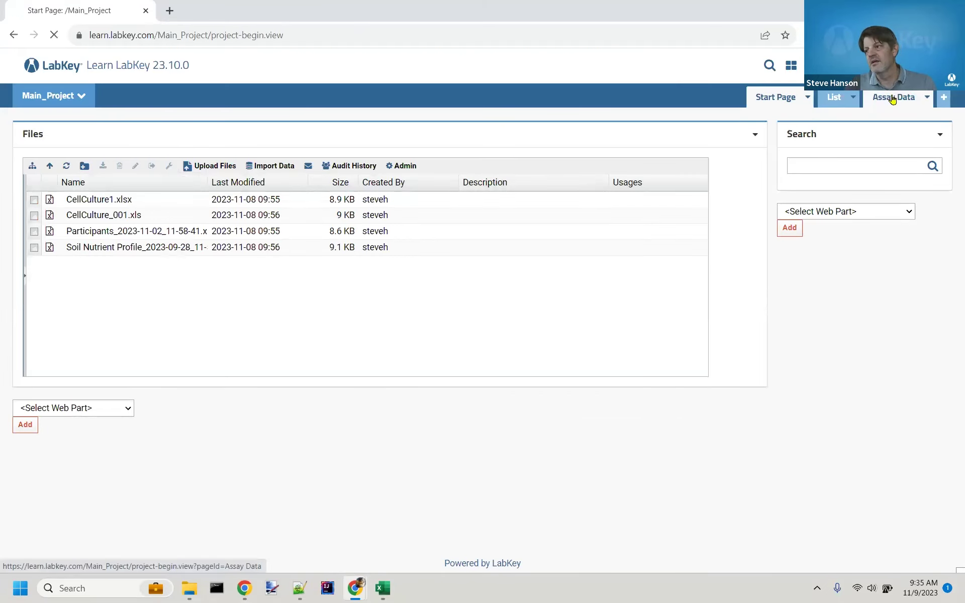
left_click(105, 129)
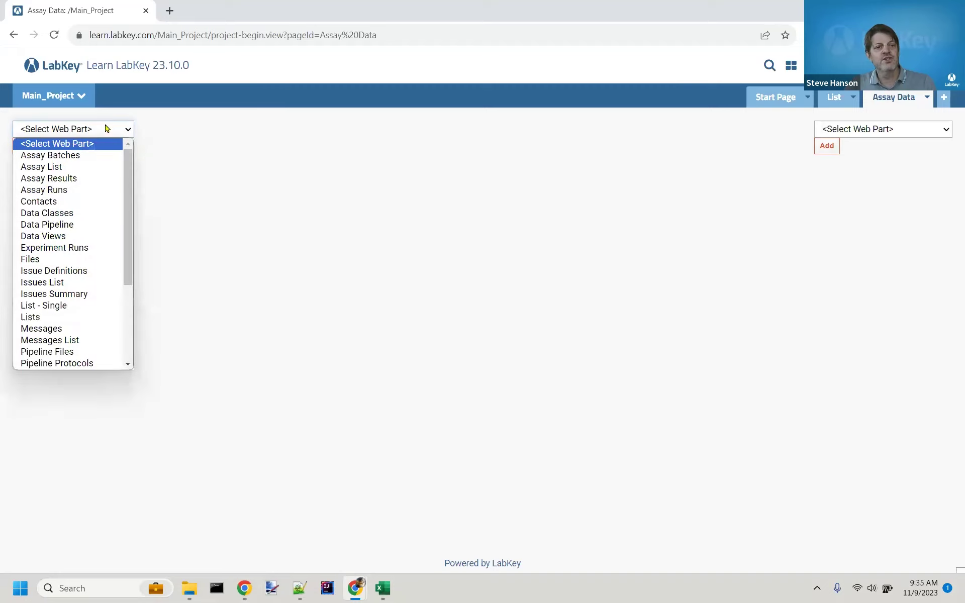
left_click(77, 179)
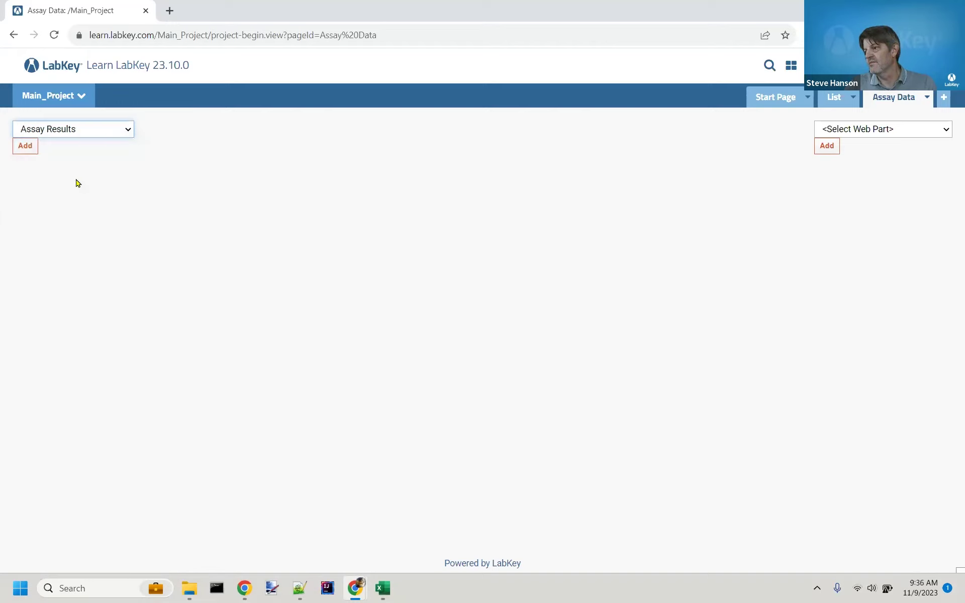
left_click(25, 146)
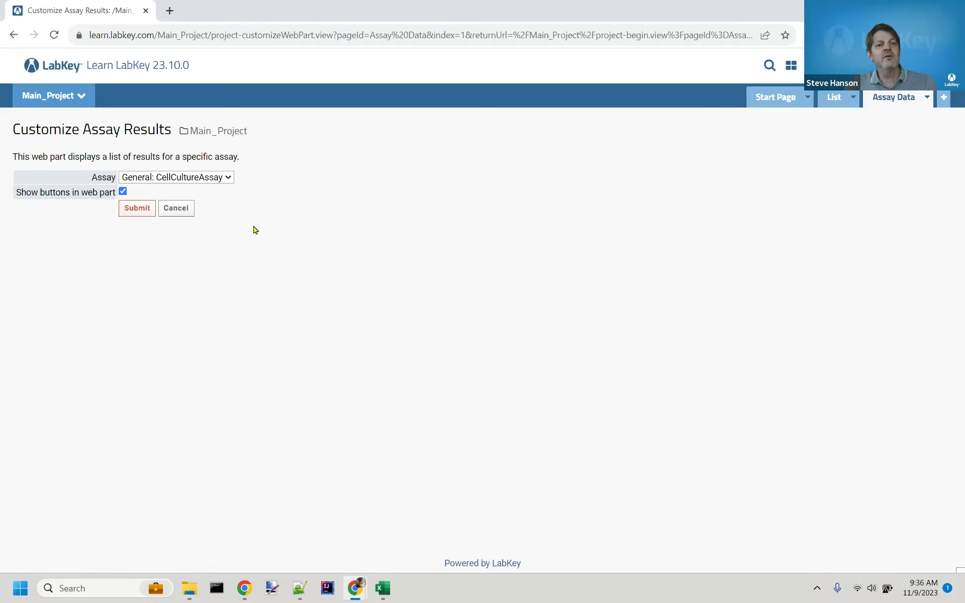
left_click(187, 179)
left_click(189, 182)
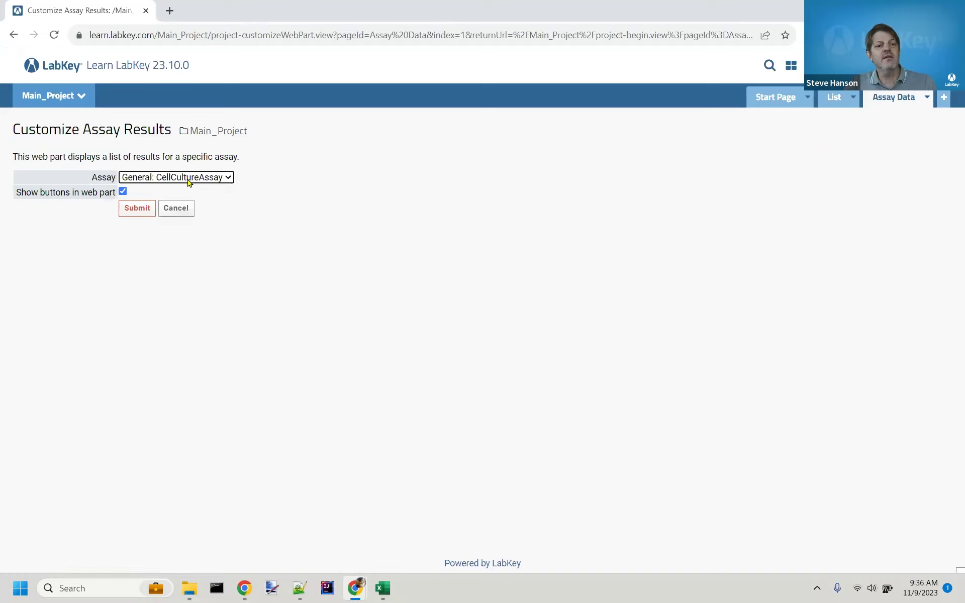
left_click(127, 208)
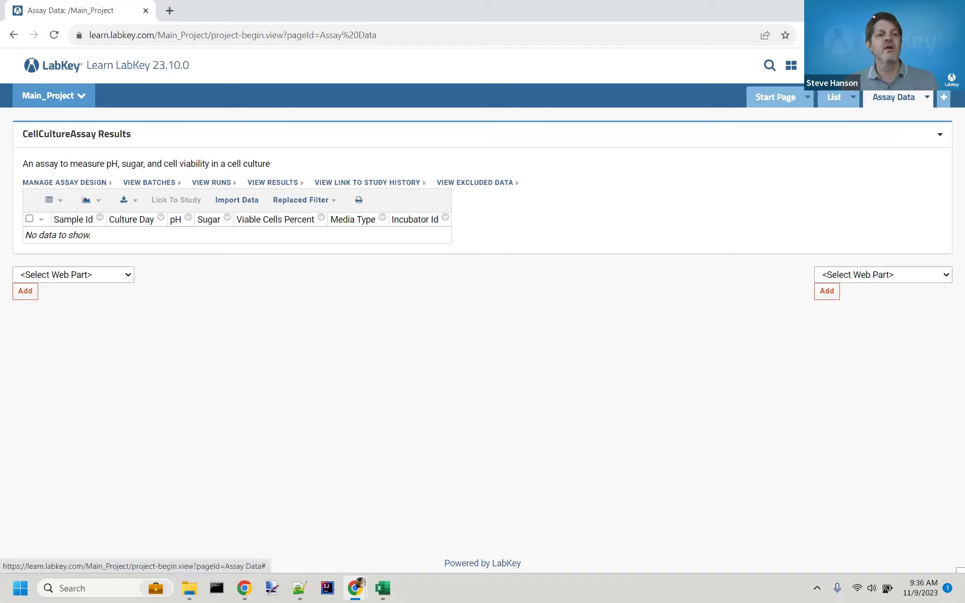
left_click(849, 66)
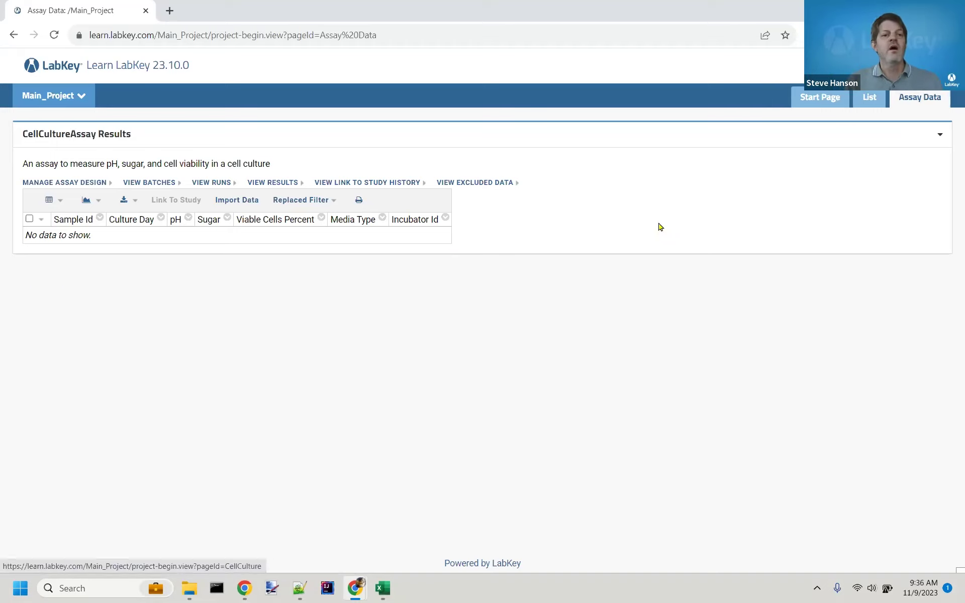
Step: Start a CellCultureAssay data import and set the run's Media Type to Media A and Incubator Id to Inc-001
left_click(242, 203)
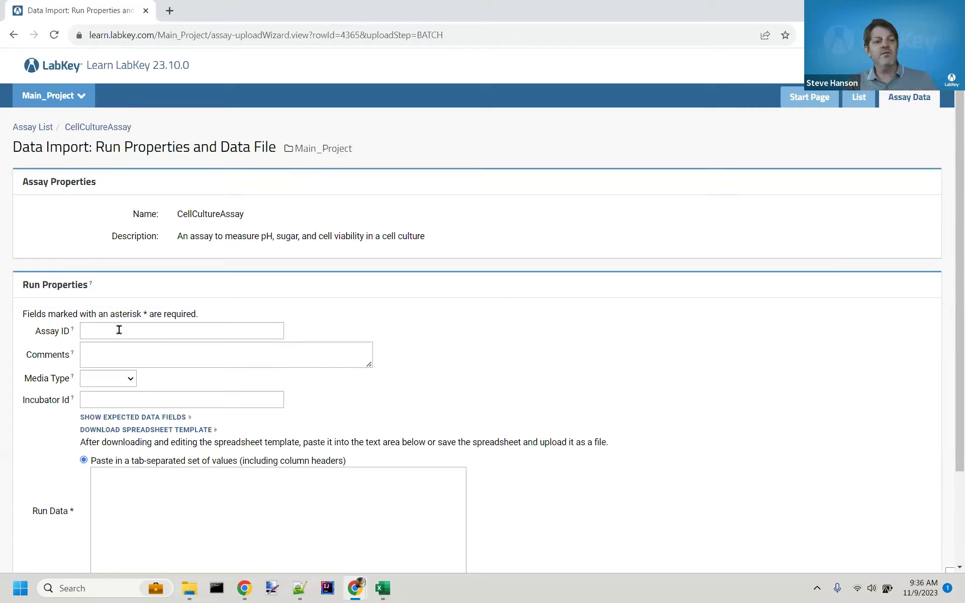
left_click(127, 382)
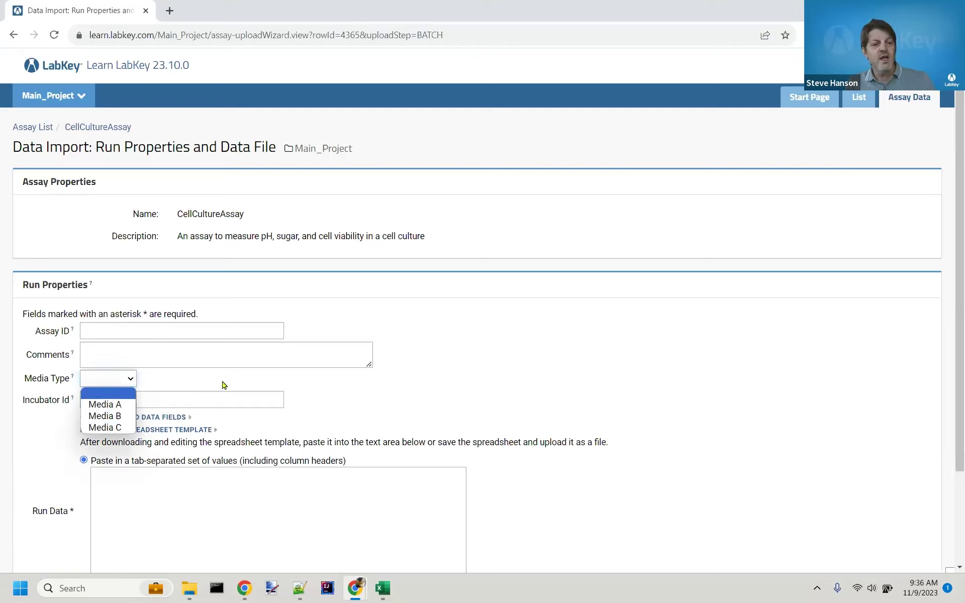
left_click(227, 398)
left_click(226, 399)
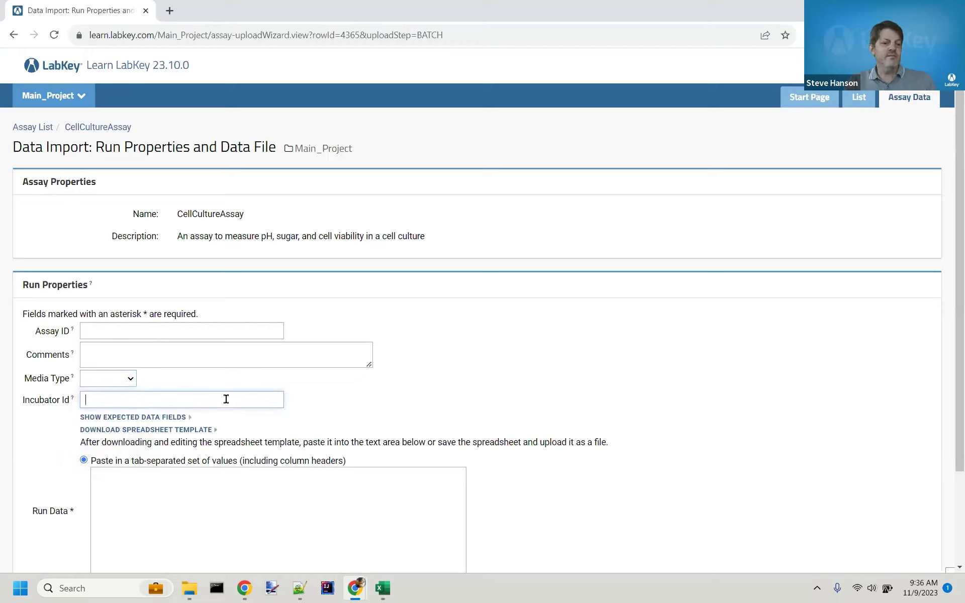
left_click(99, 381)
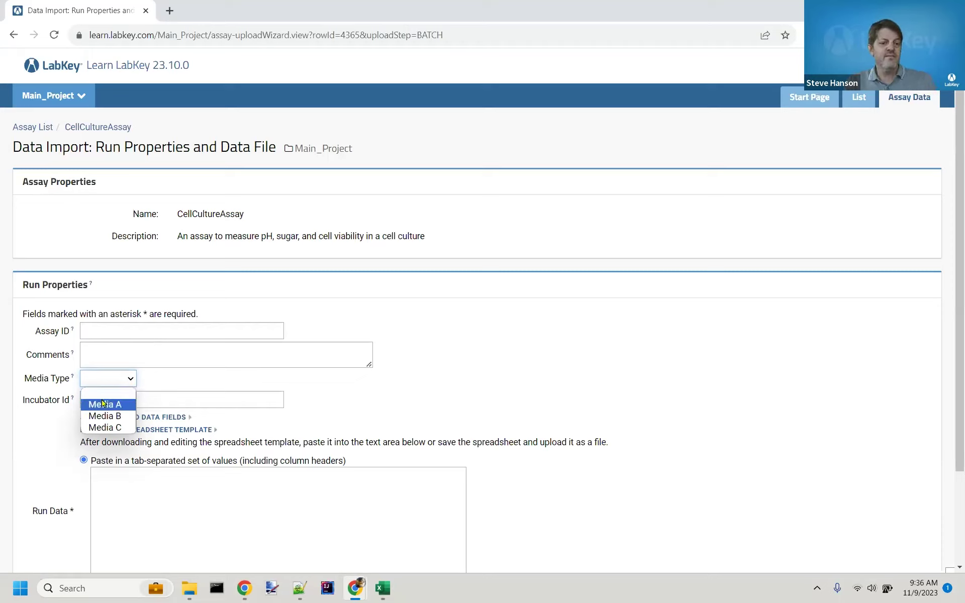
left_click(102, 404)
left_click(103, 399)
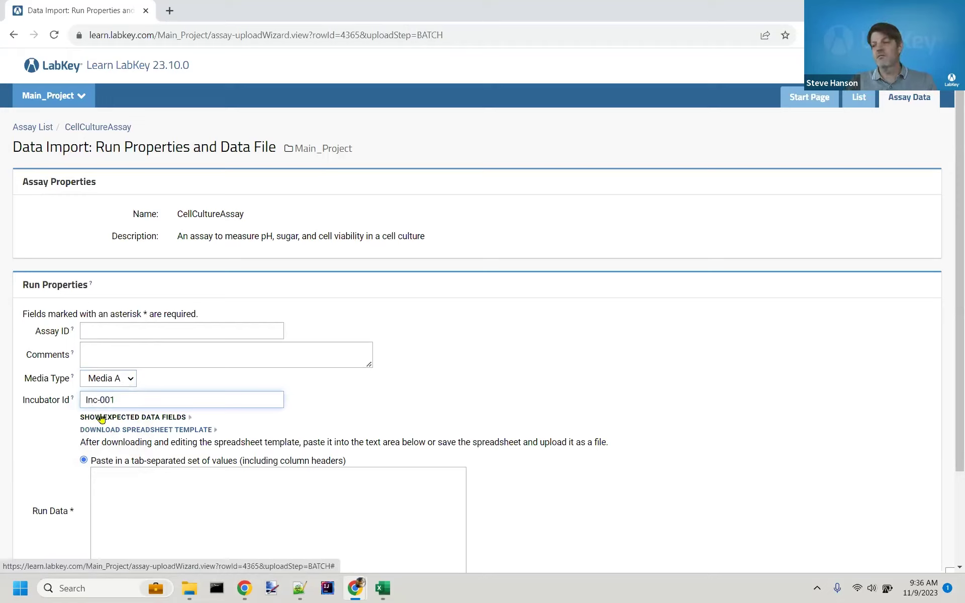
Step: Switch to CellCulture1.xlsx in Excel and copy its whole data table, including the column headers
scroll(1, 451, "down", 2)
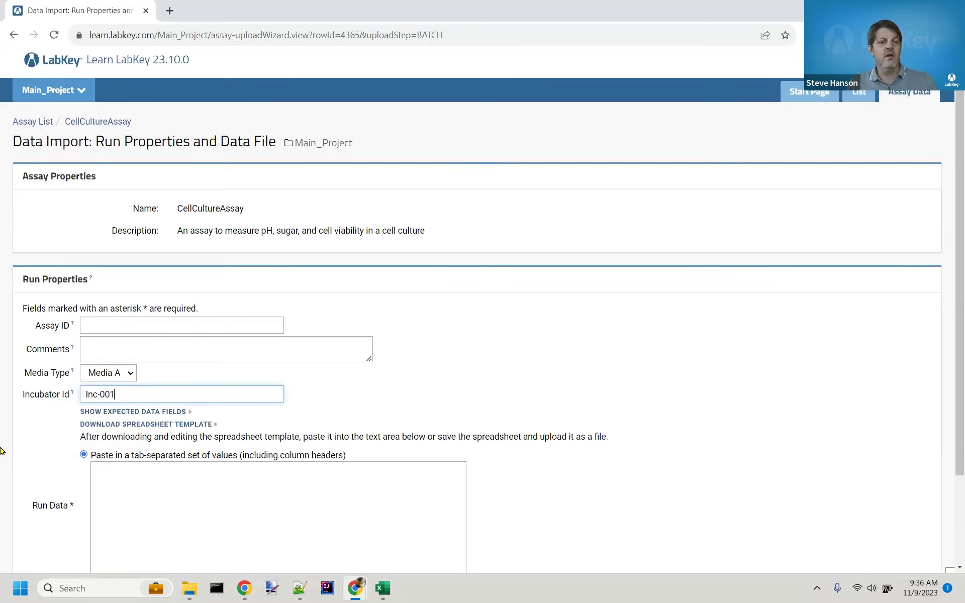
left_click(130, 371)
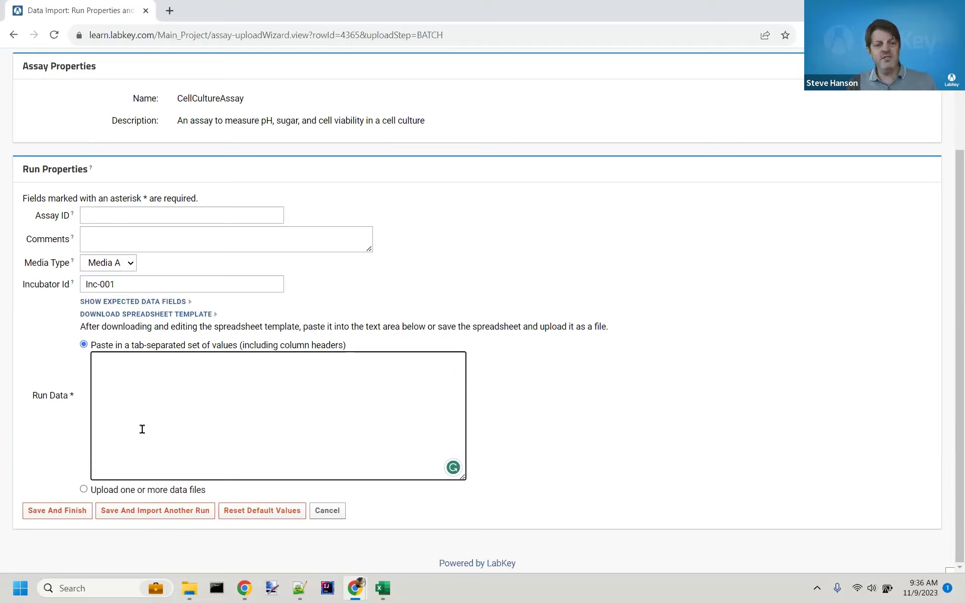
left_click_drag(31, 395, 67, 395)
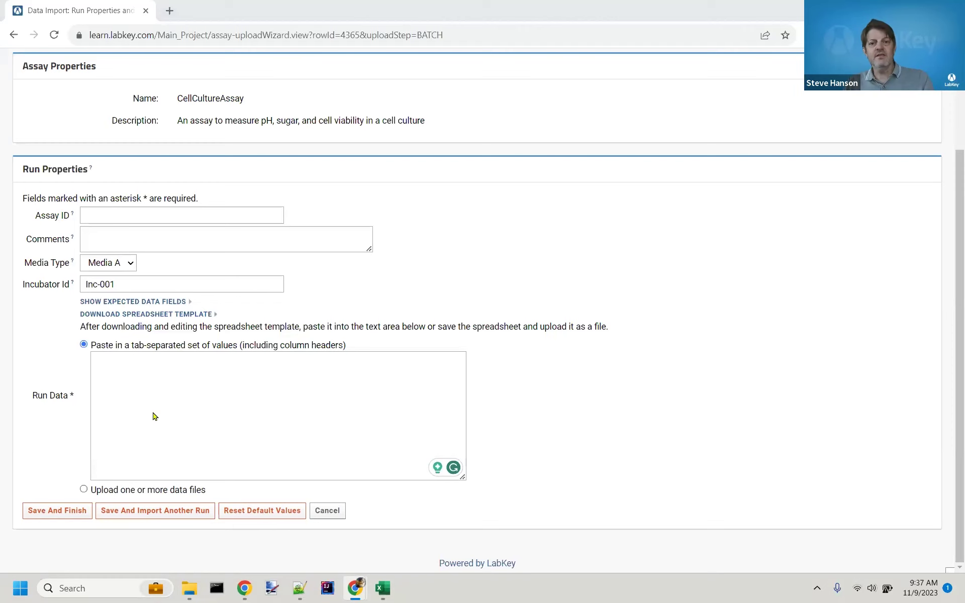
key("alt+Tab")
key("alt+Tab")
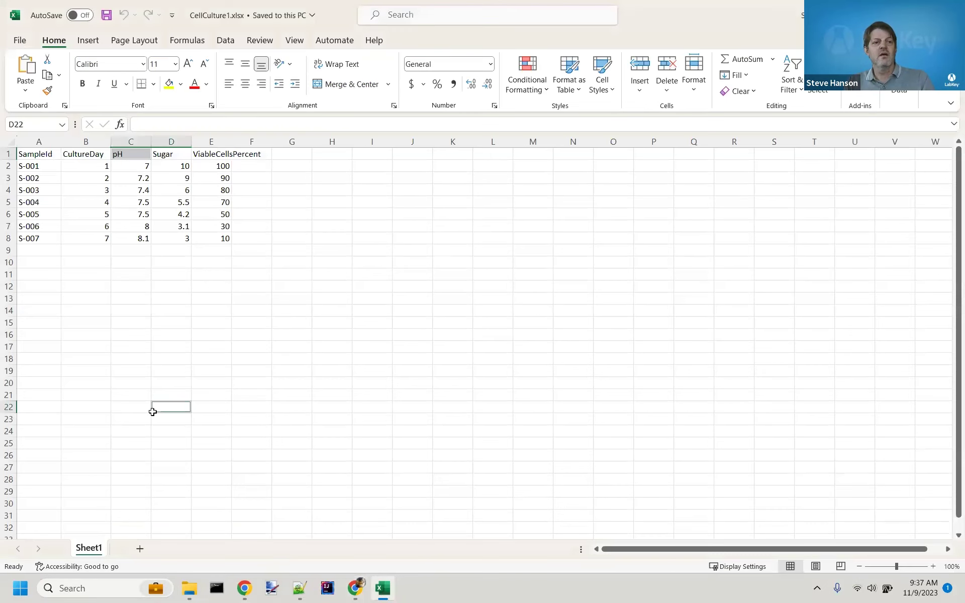
key("alt")
left_click(156, 230)
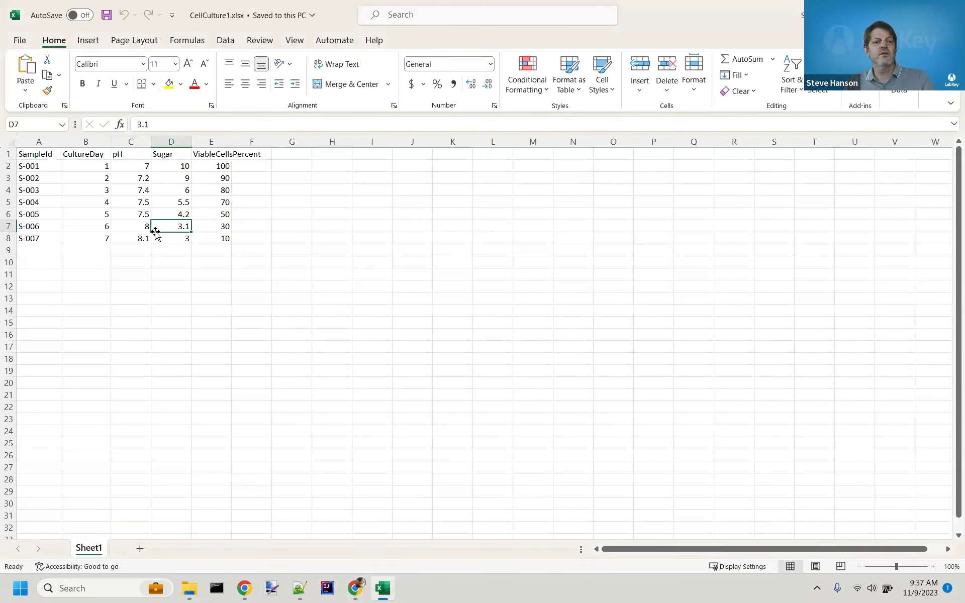
left_click(130, 188)
key("ctrl+Up")
key("ctrl+a")
key("ctrl+c")
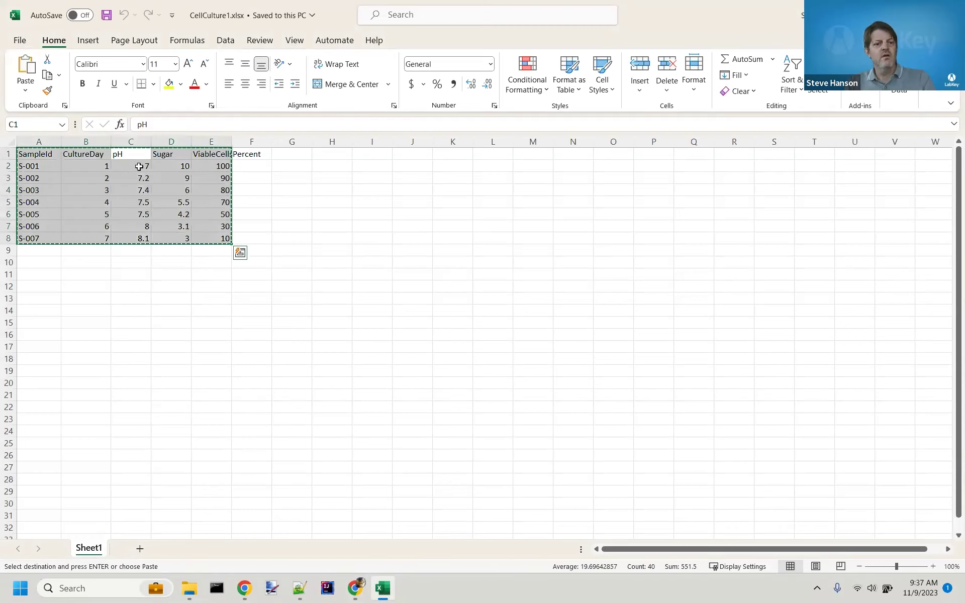
Step: Return to LabKey, try pasting the copied table as the run data, and clear the pasted text
key("alt+Tab")
key("ctrl+v")
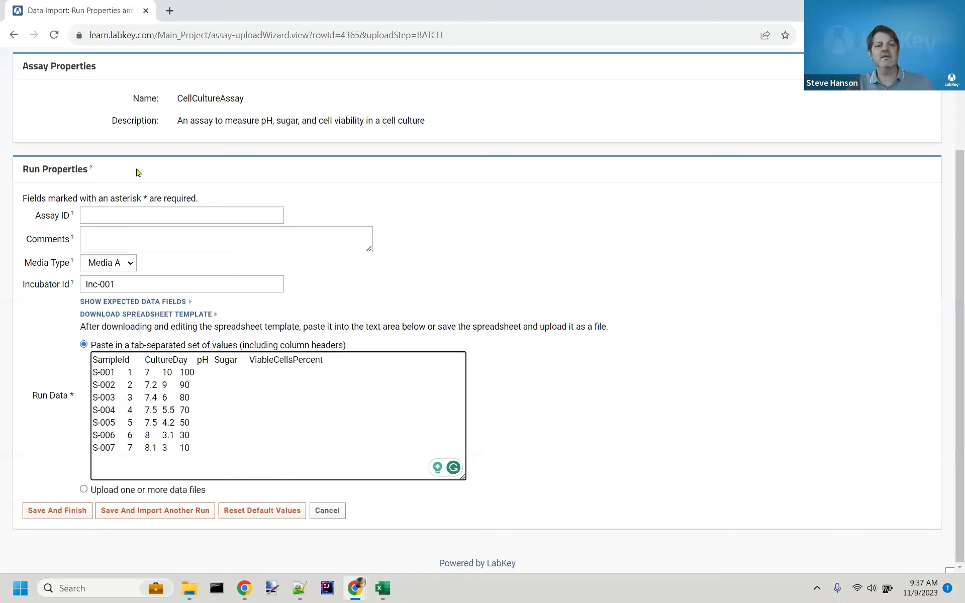
left_click_drag(201, 452, 93, 358)
key("Delete")
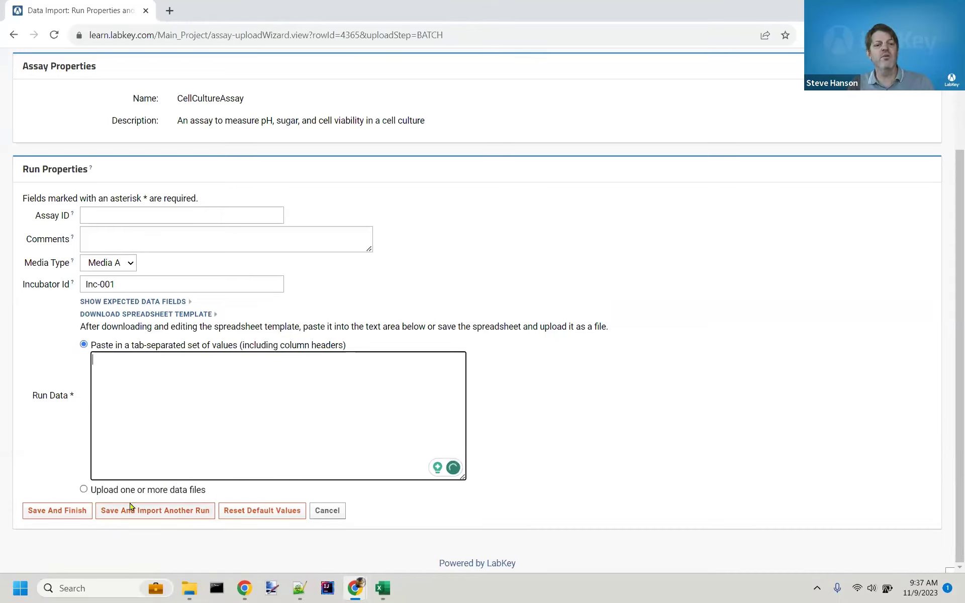
Step: Upload CellCulture1.xlsx from Downloads as the run data file and save the run to finish the import
left_click(132, 490)
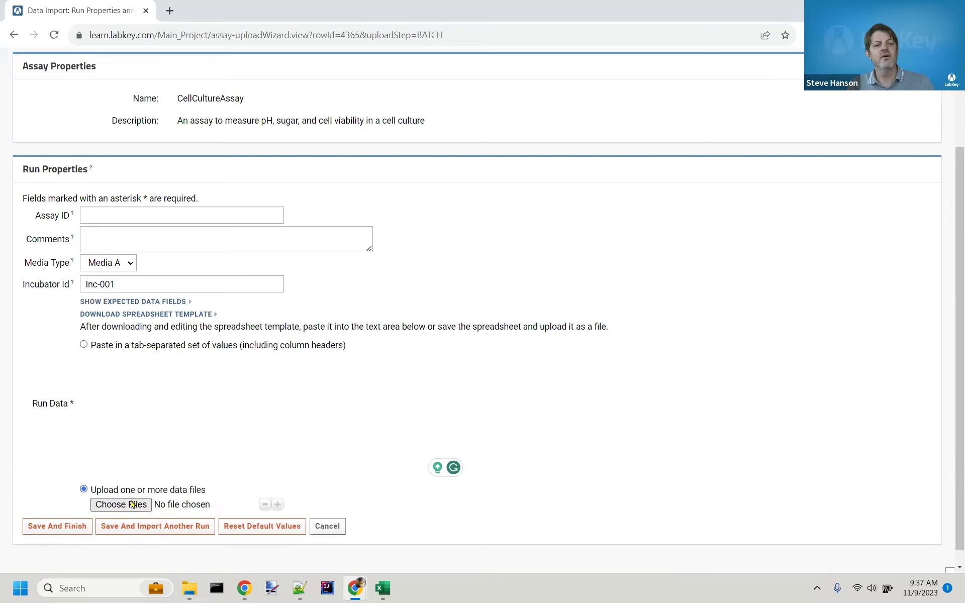
left_click(131, 505)
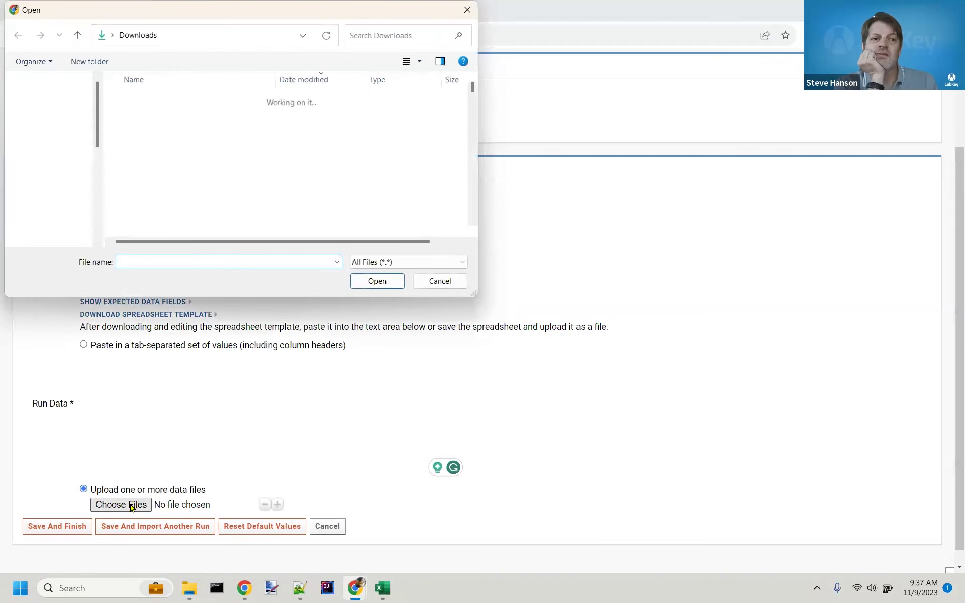
scroll(176, 228, "down", 3)
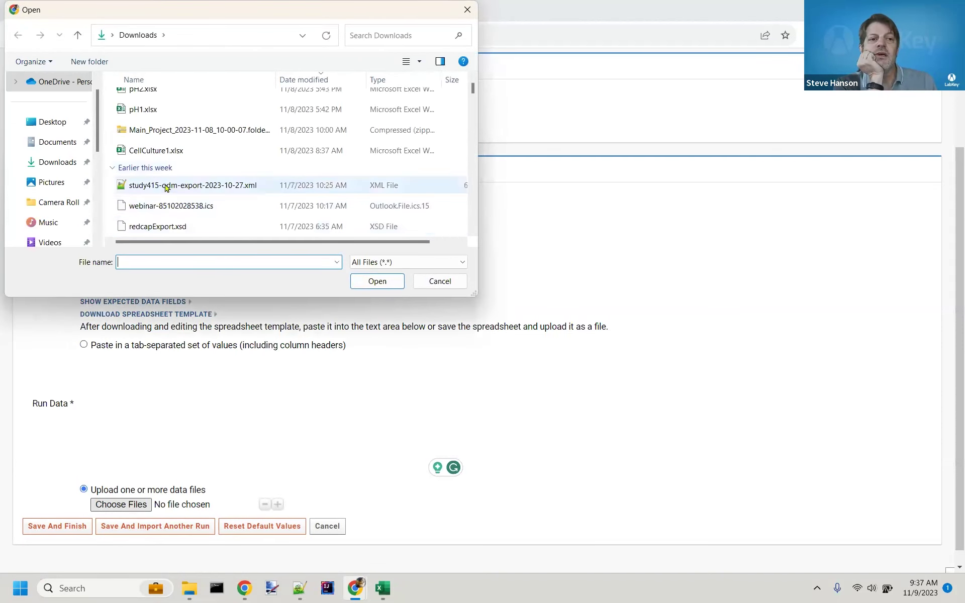
left_click(155, 151)
left_click(377, 281)
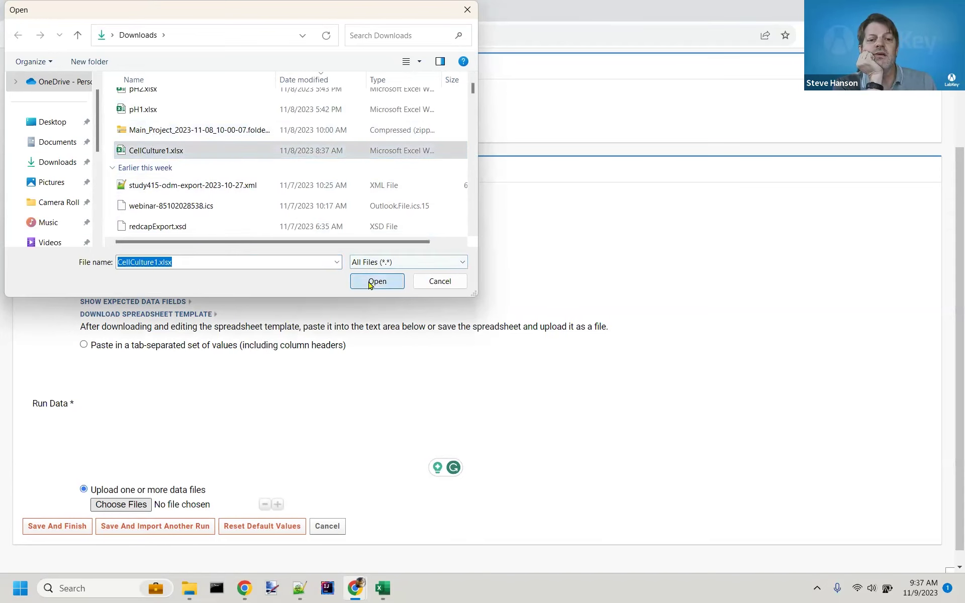
scroll(414, 358, "down", 2)
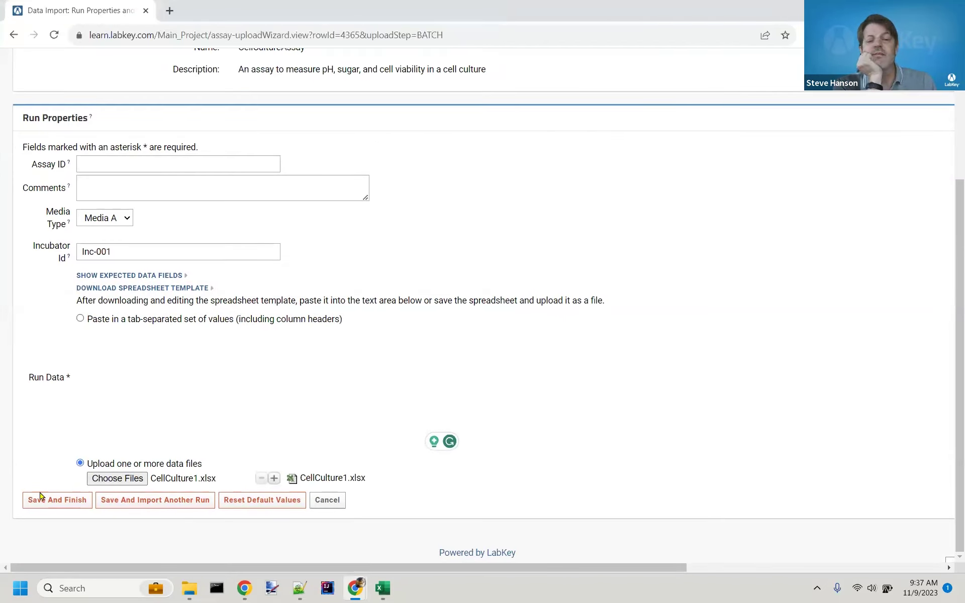
left_click(36, 550)
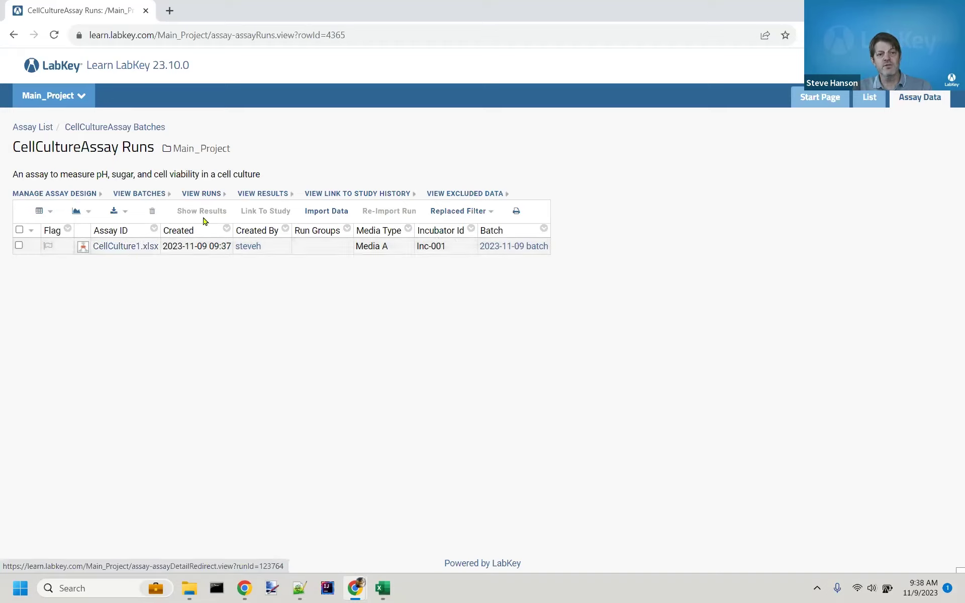
Step: View the CellCultureAssay results and check the remaining tasks on the demo slide
left_click(262, 197)
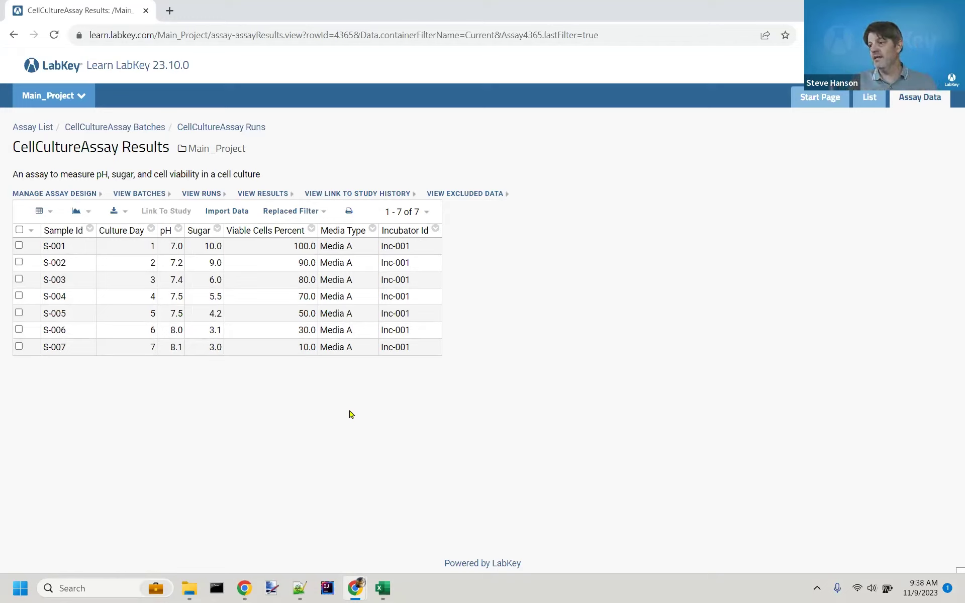
key("alt+Tab")
key("alt+Tab")
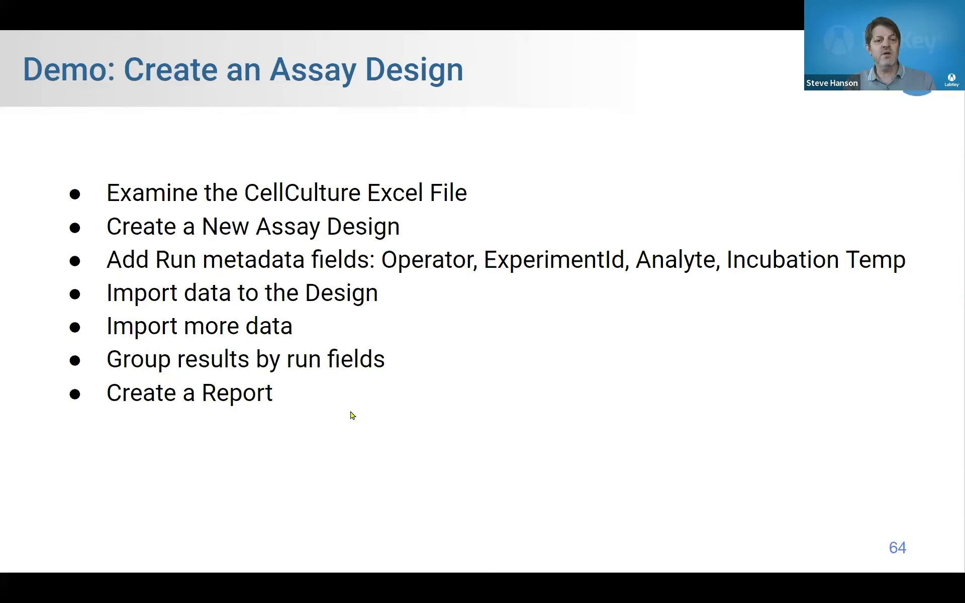
key("alt+Tab")
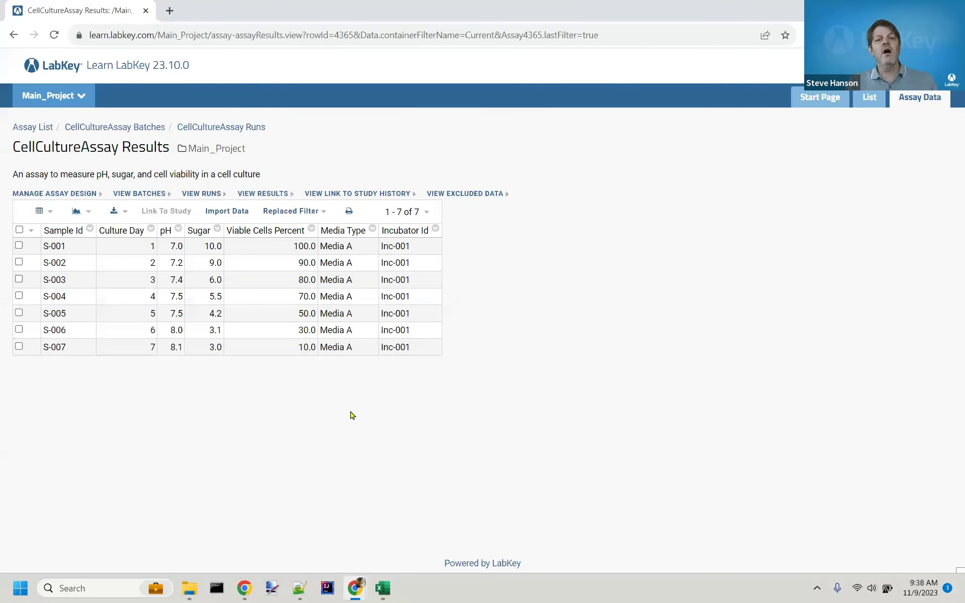
Step: Start another import from the Assay Data page with Media Type Media B and Incubator Id Inc-002
left_click(918, 101)
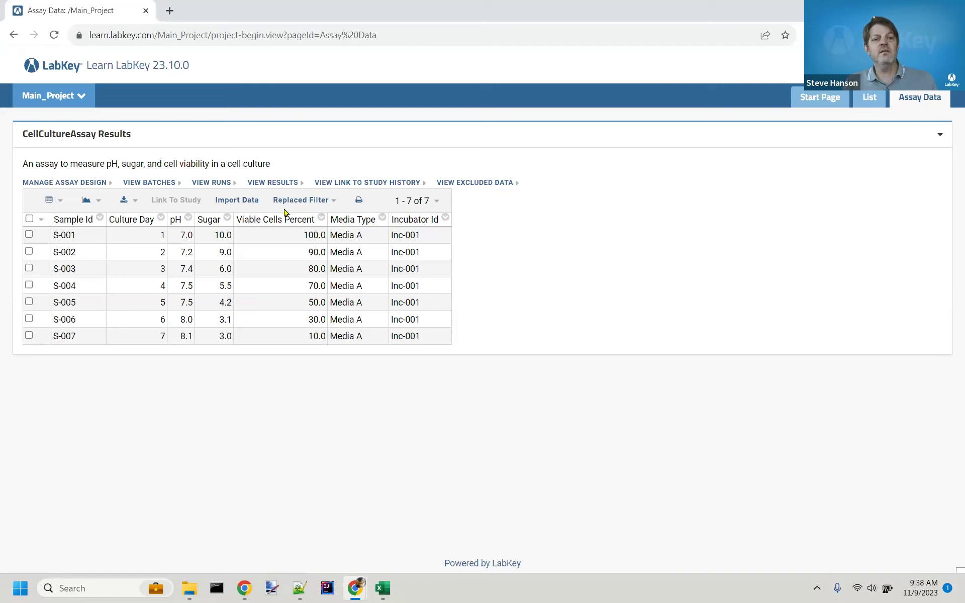
left_click(245, 206)
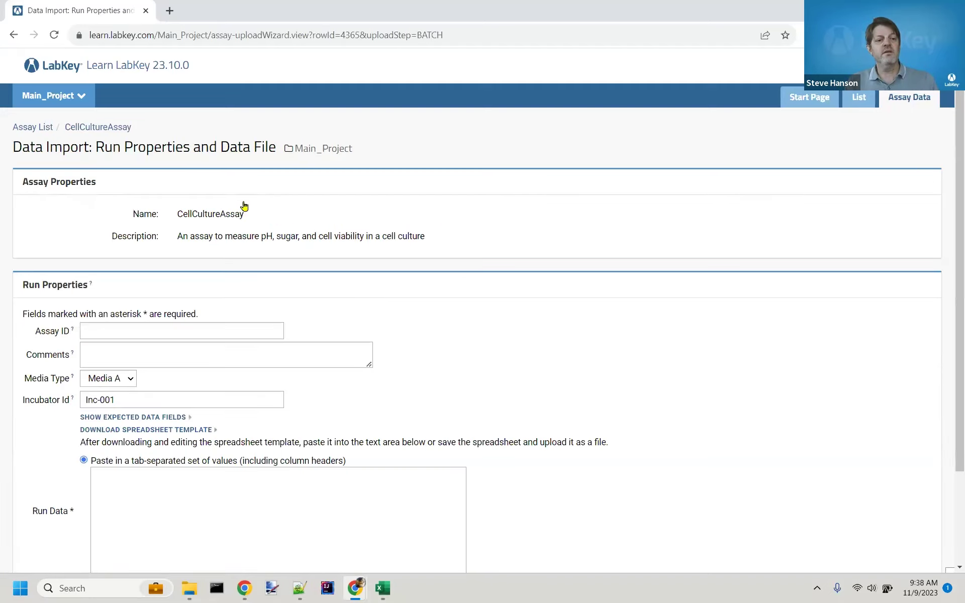
left_click(131, 378)
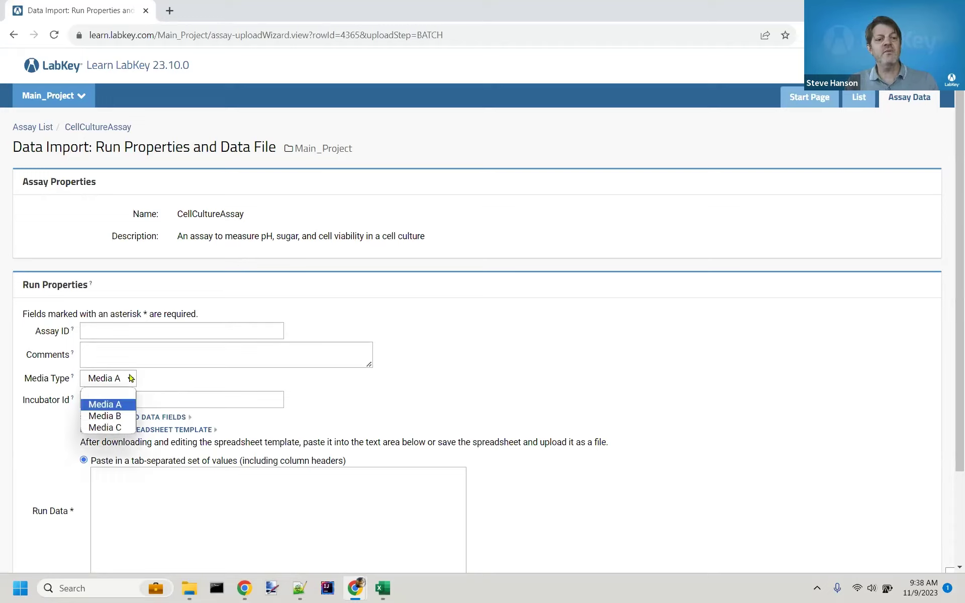
left_click(116, 417)
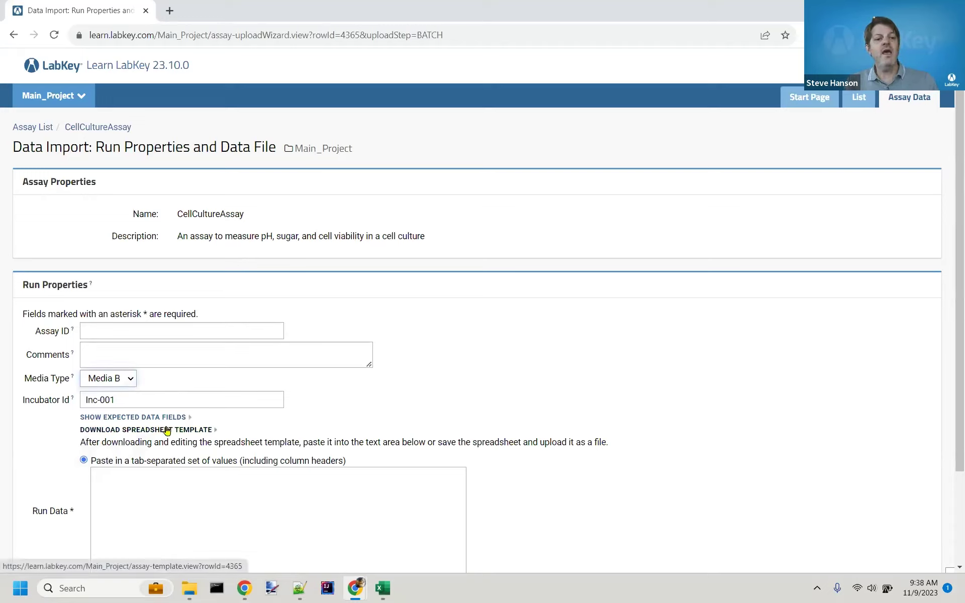
left_click(164, 399)
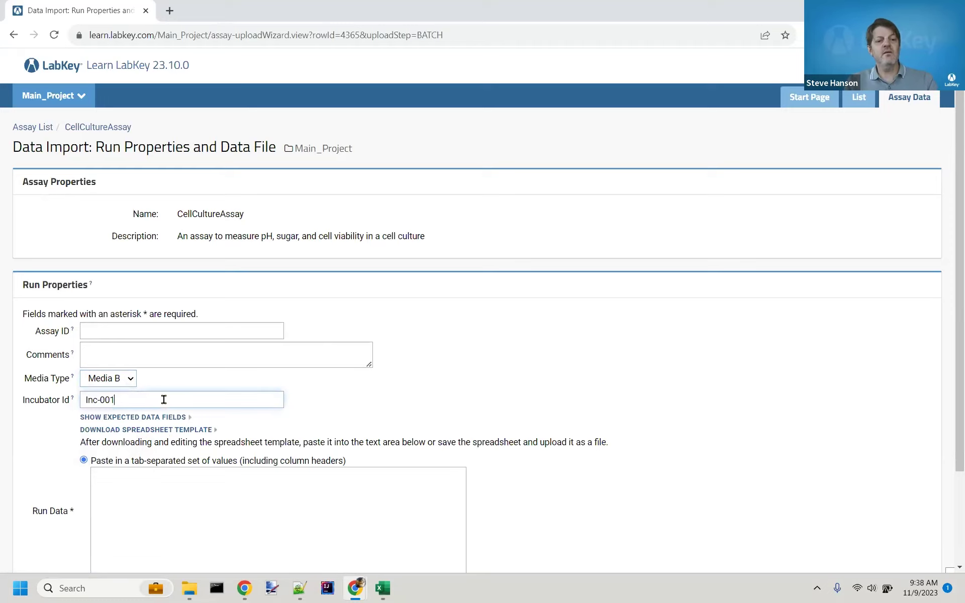
key("BackSpace")
type("2")
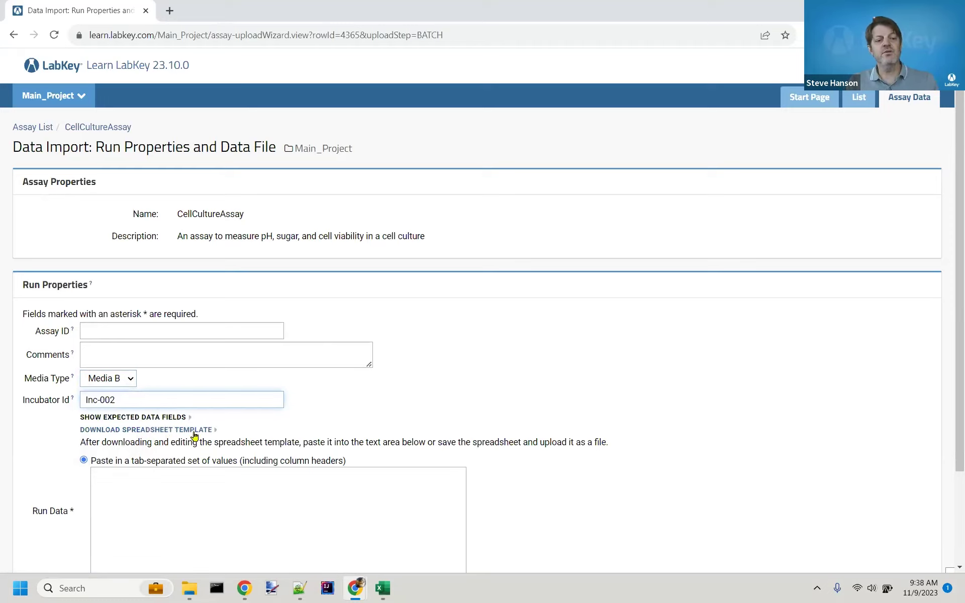
Step: Import CellCulture2.xlsx from Downloads as the second run's data file and view the assay results
left_click(26, 480)
scroll(28, 479, "down", 1)
scroll(30, 482, "down", 2)
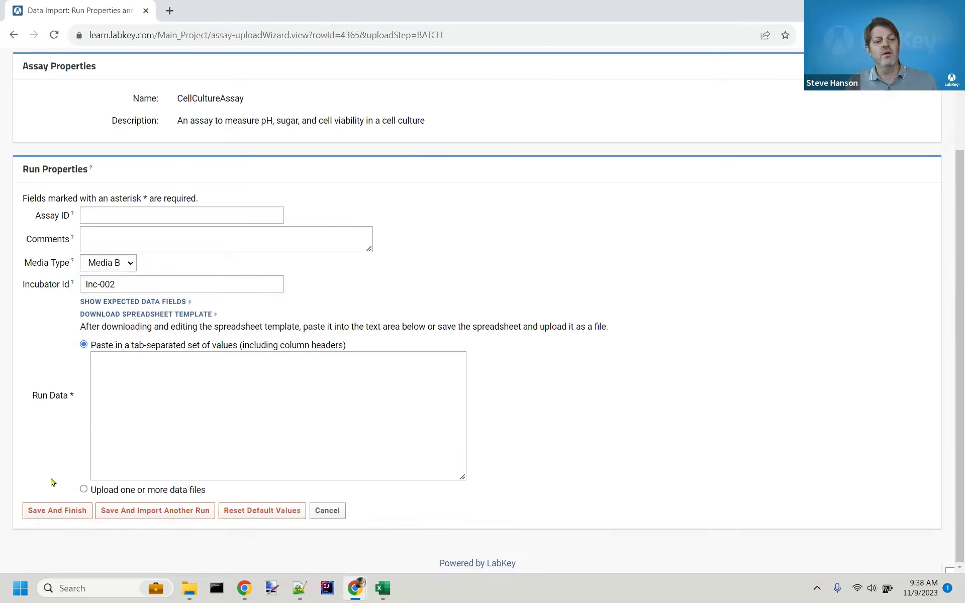
left_click(84, 489)
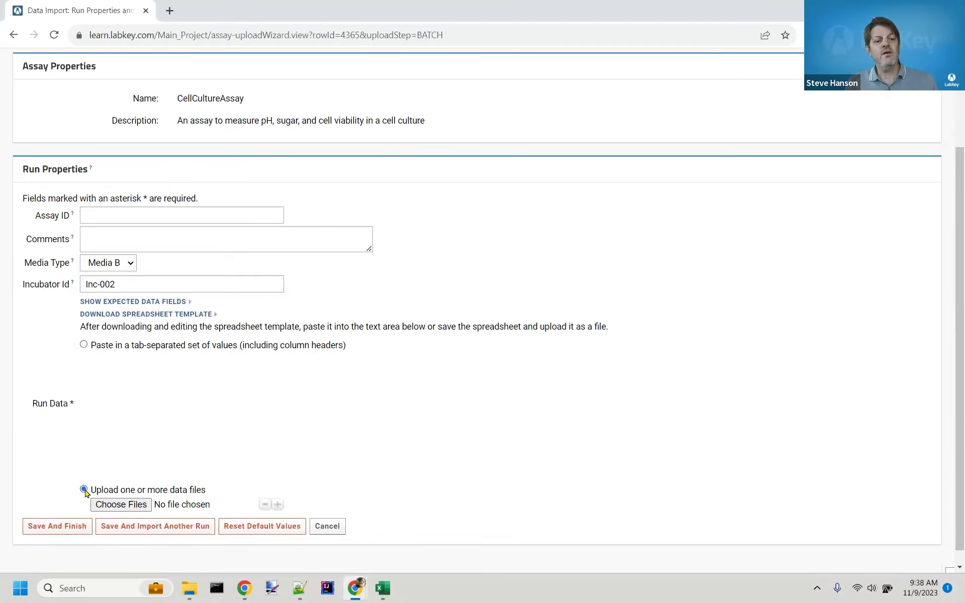
left_click(122, 506)
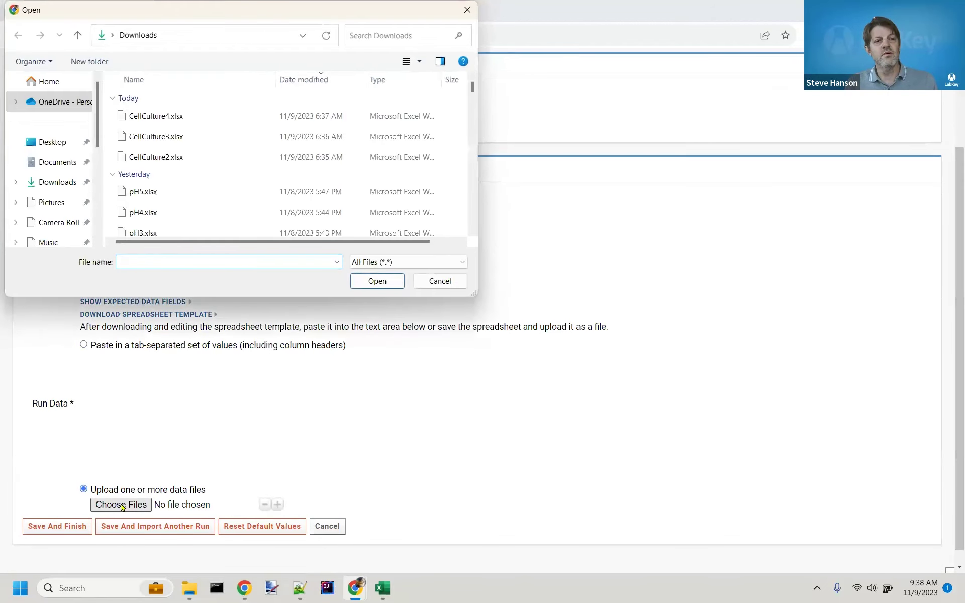
left_click(145, 158)
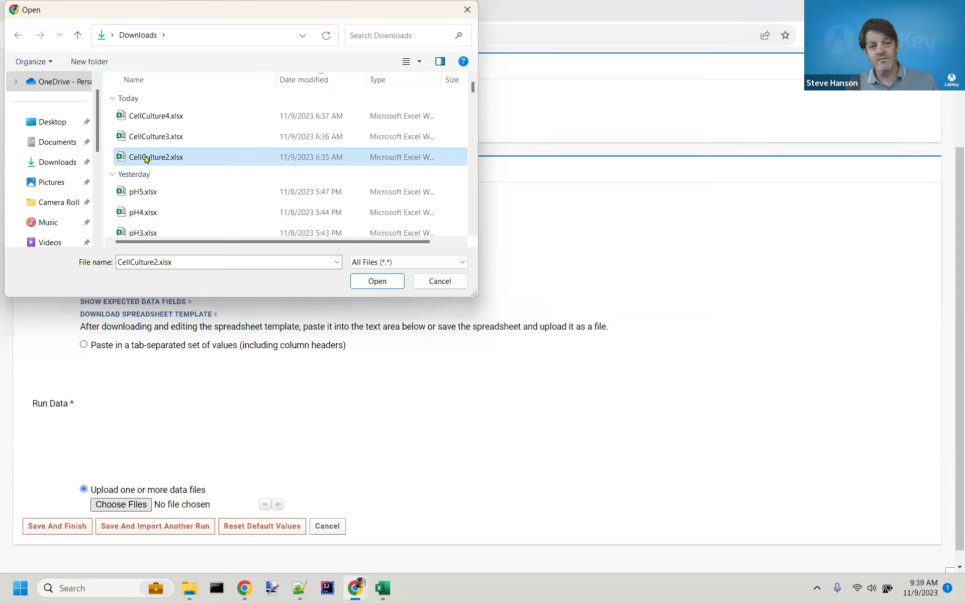
left_click(385, 284)
scroll(372, 301, "down", 1)
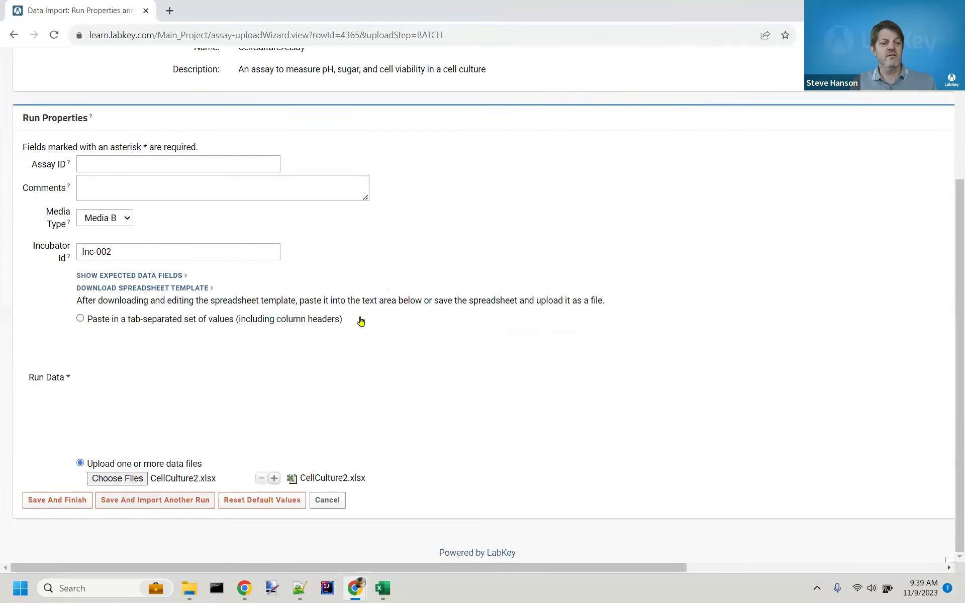
left_click(51, 502)
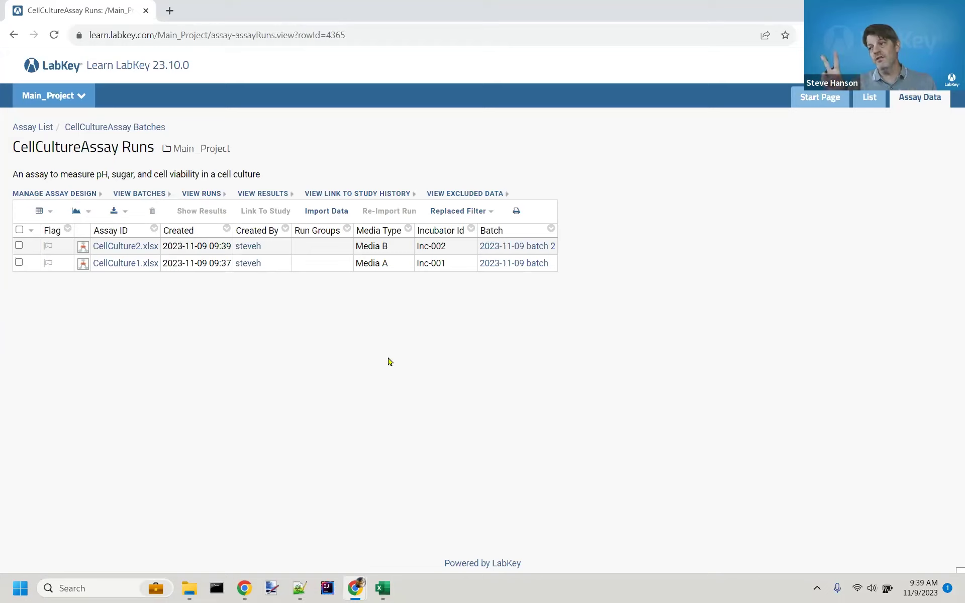
left_click(268, 196)
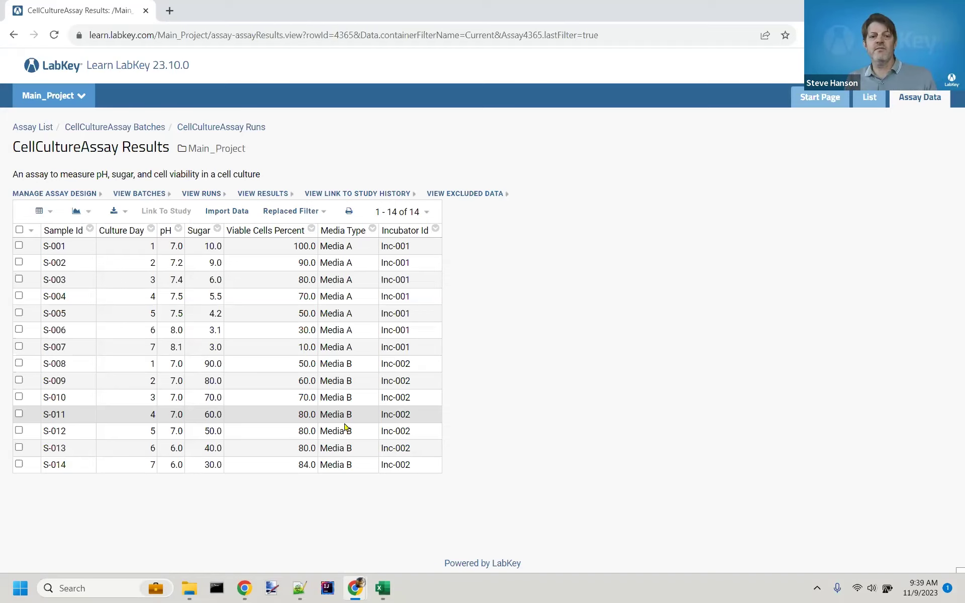
Step: Review the Create an Assay Design demo tasks and the Options for Importing Assay Data slide, and return to the assay results
key("alt+Tab")
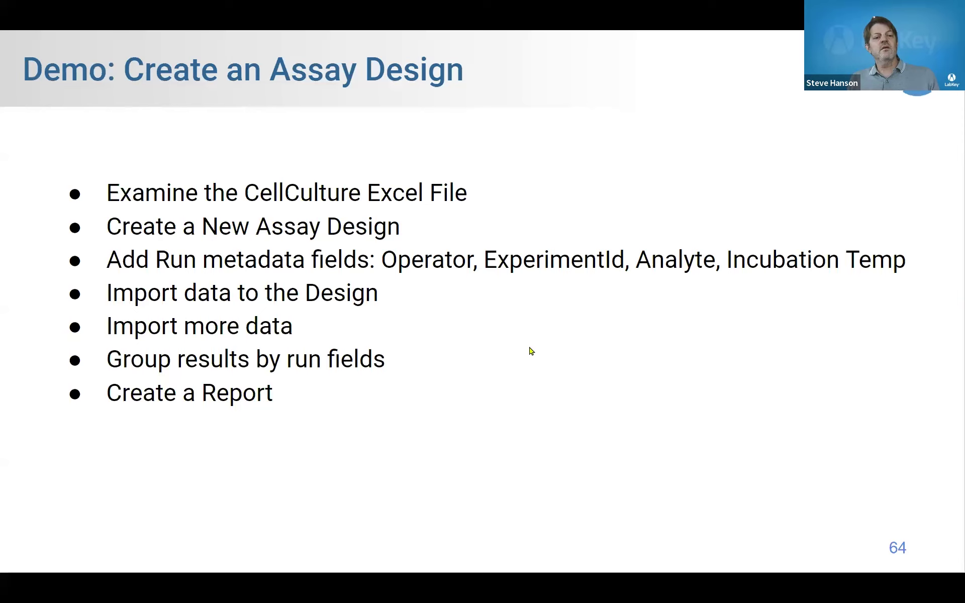
key("alt+Tab")
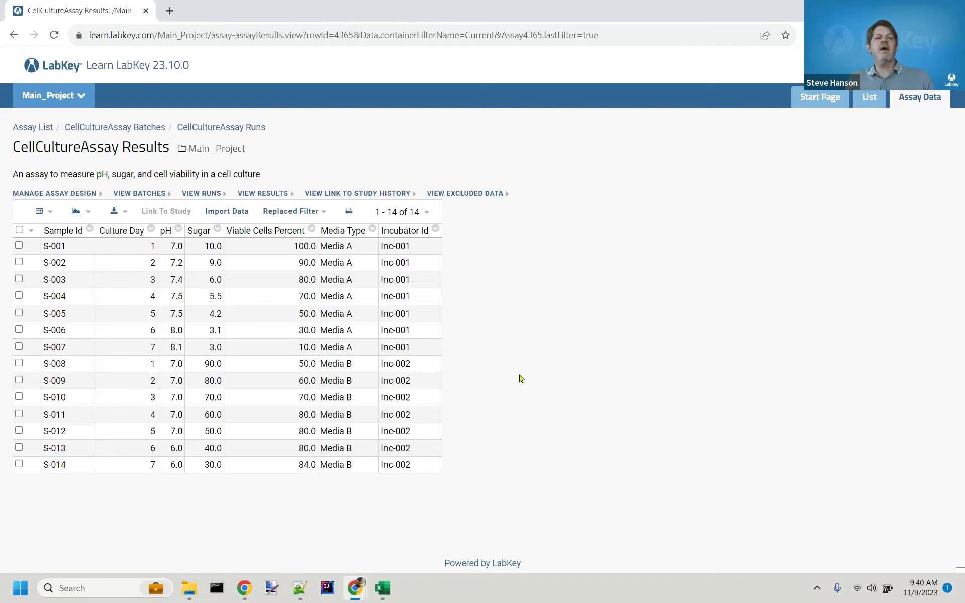
key("alt+Tab")
key("Right")
key("Right")
key("Left")
key("alt+Tab")
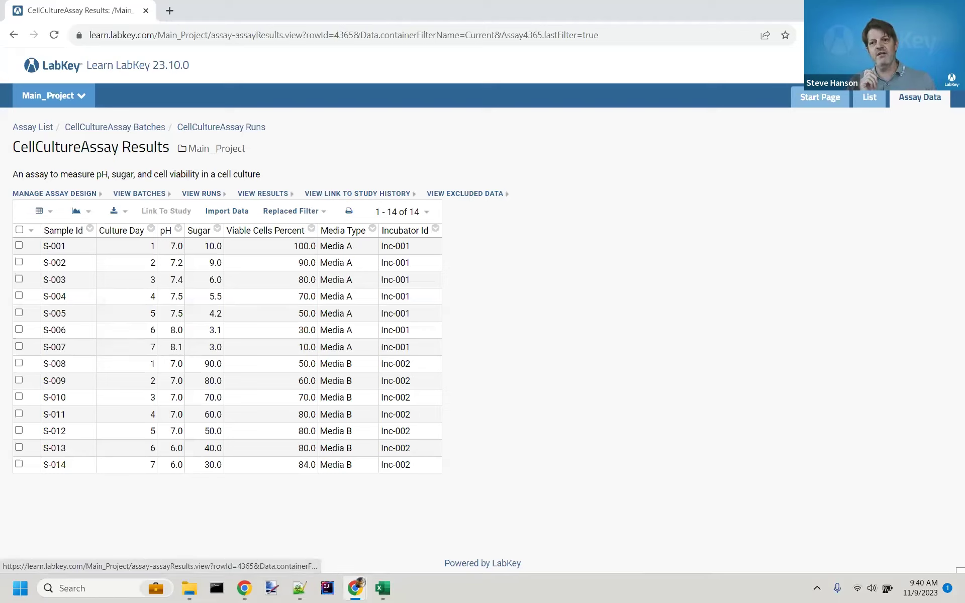
Step: Turn on Page Admin Mode and rename Main_Project's Start Page tab to Files
left_click(889, 66)
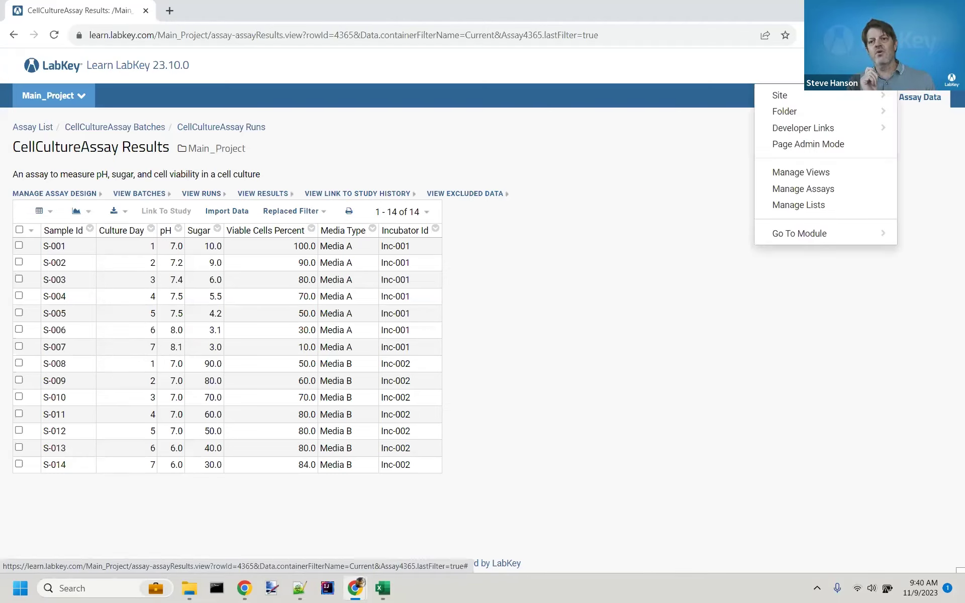
left_click(867, 146)
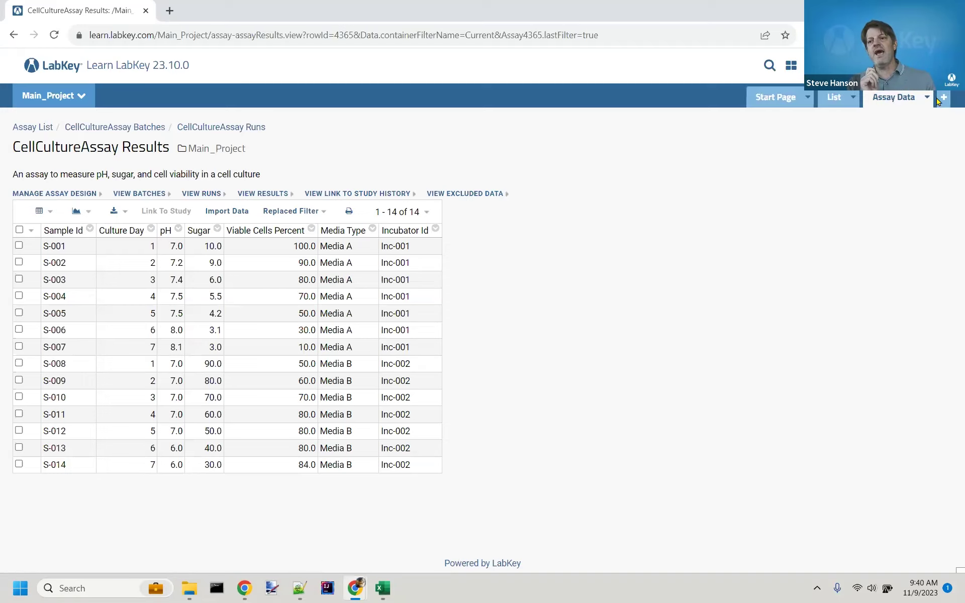
left_click(767, 105)
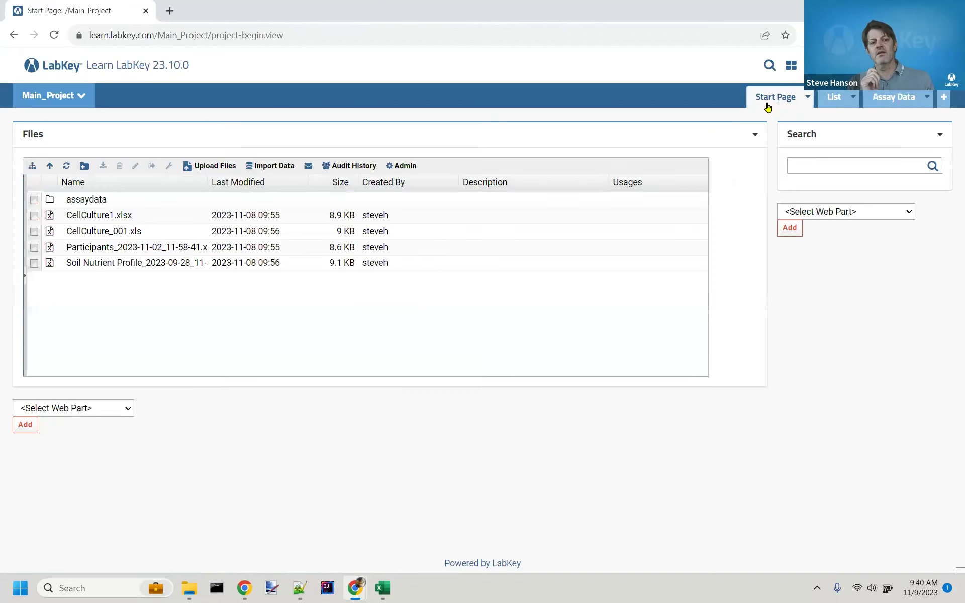
left_click(72, 200)
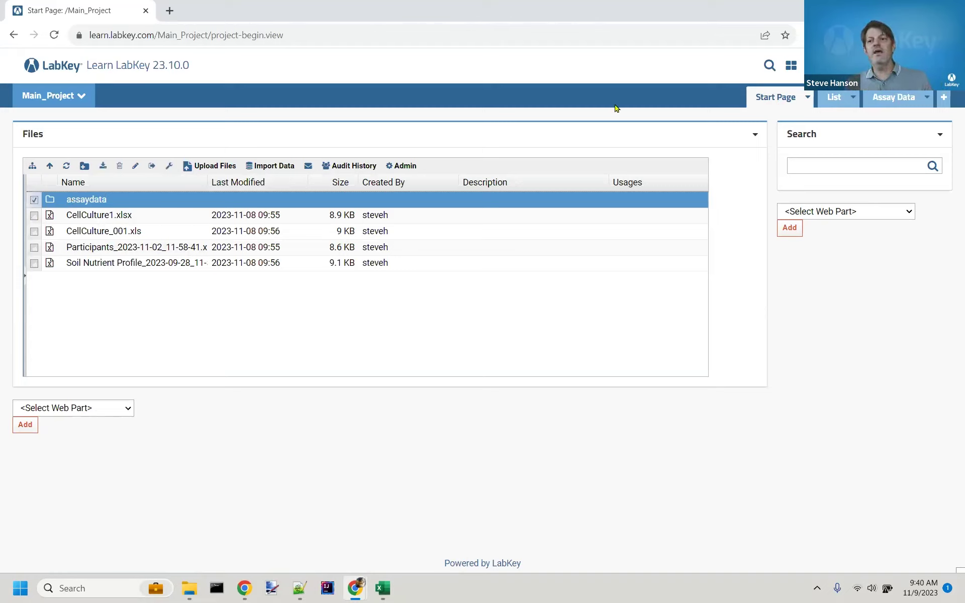
left_click(809, 100)
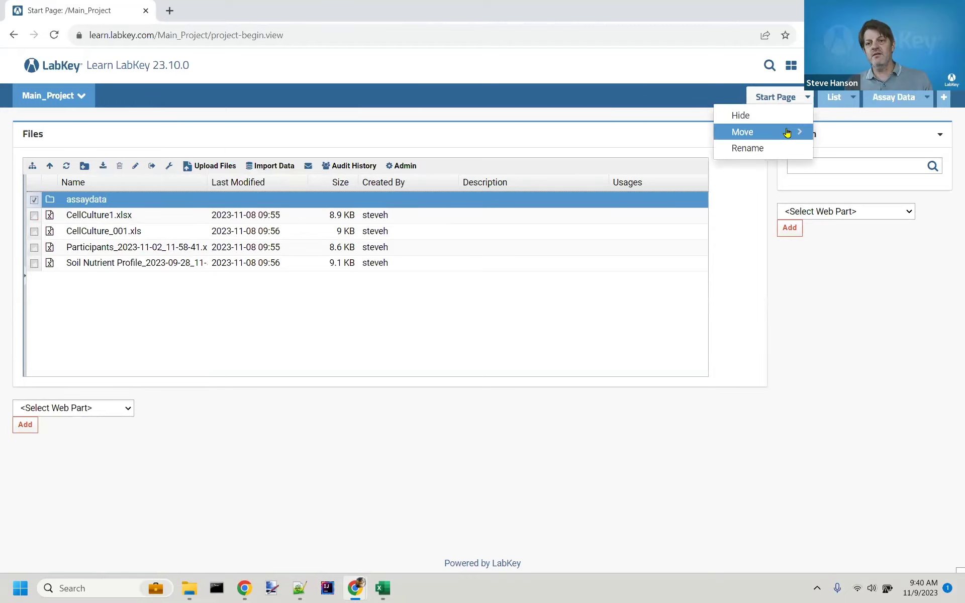
left_click(781, 156)
type("Files")
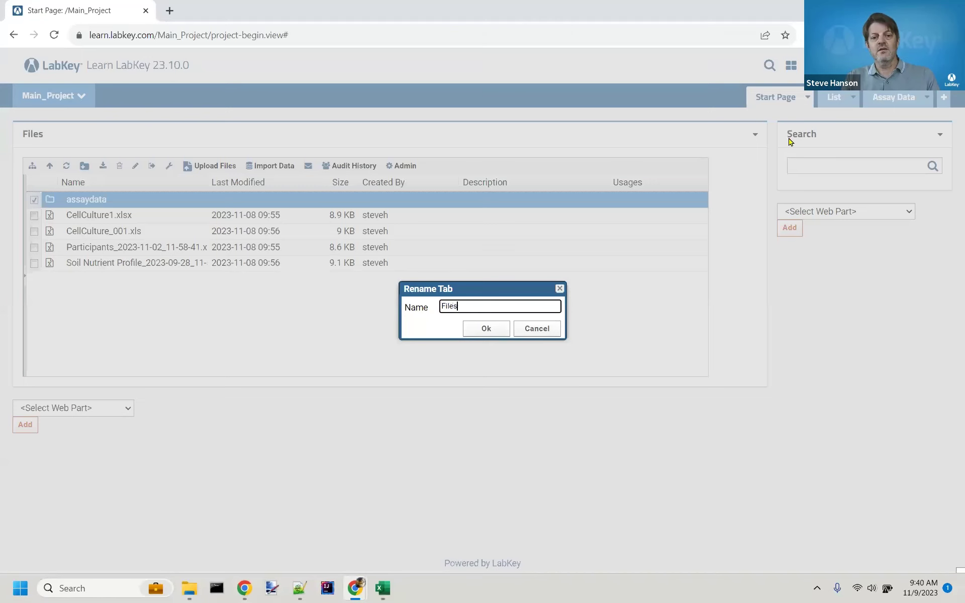
key("Return")
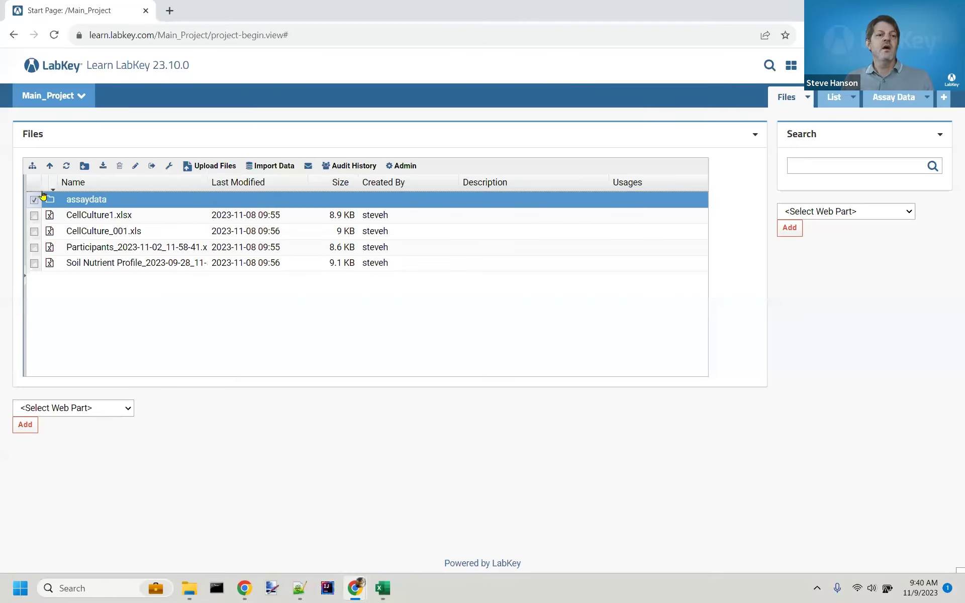
Step: Open the assaydata folder and view the CellCultureAssay results linked to CellCulture1.xlsx, returning to the file repository
double_click(86, 203)
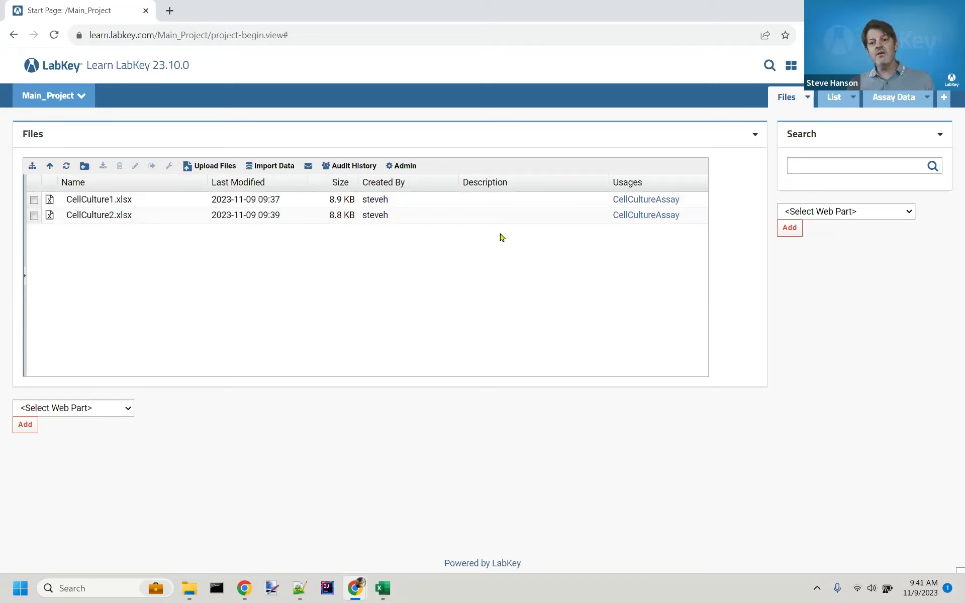
left_click(649, 201)
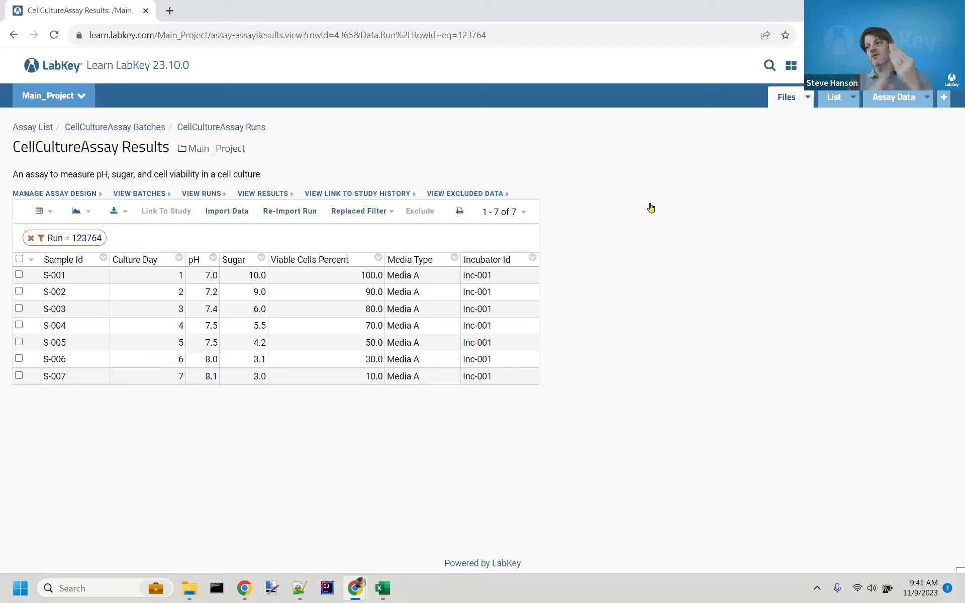
key("alt+Left")
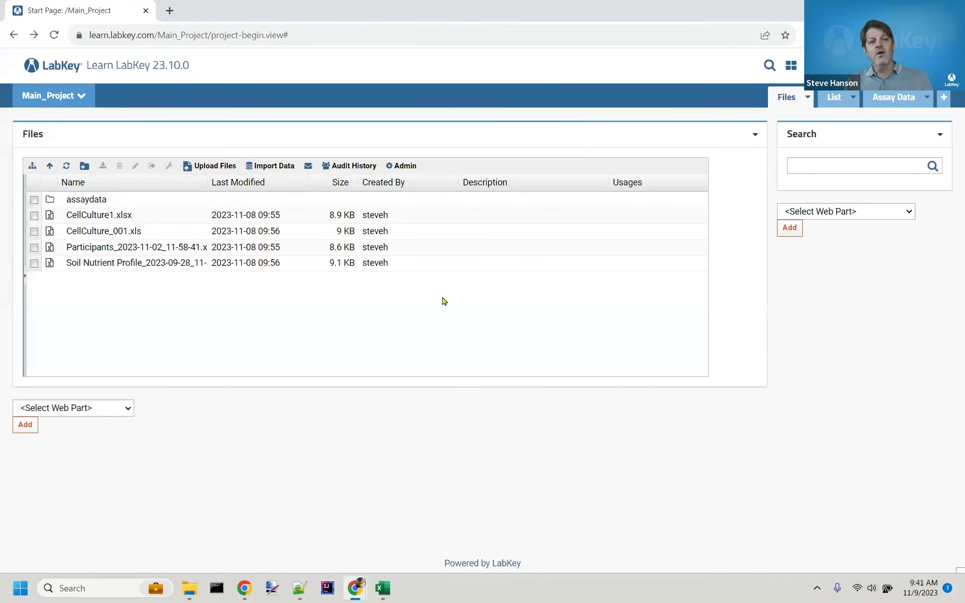
Step: Reopen the assaydata folder in the file repository and consult the slide on options for importing assay data
left_click(85, 204)
double_click(86, 205)
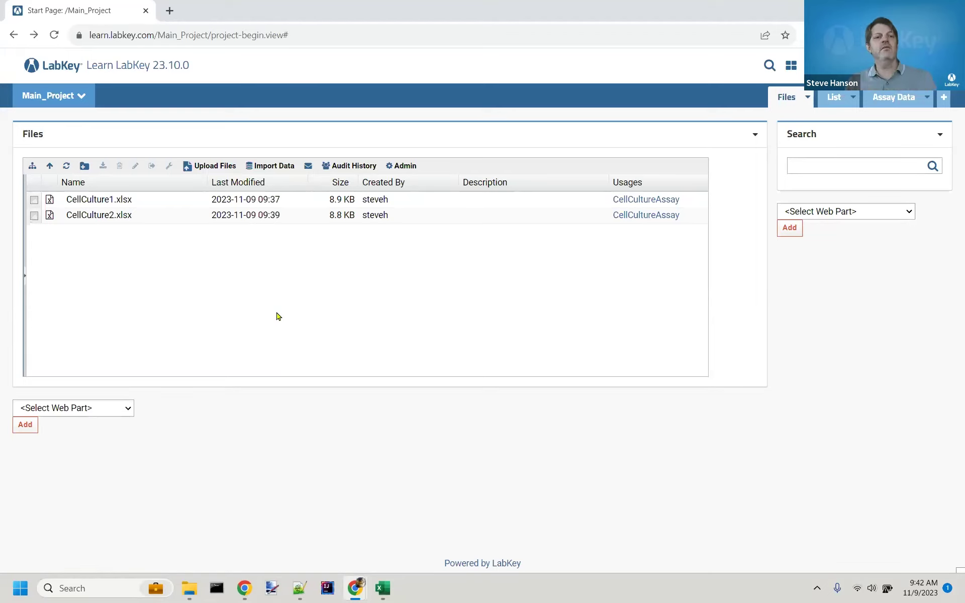
key("alt+Tab")
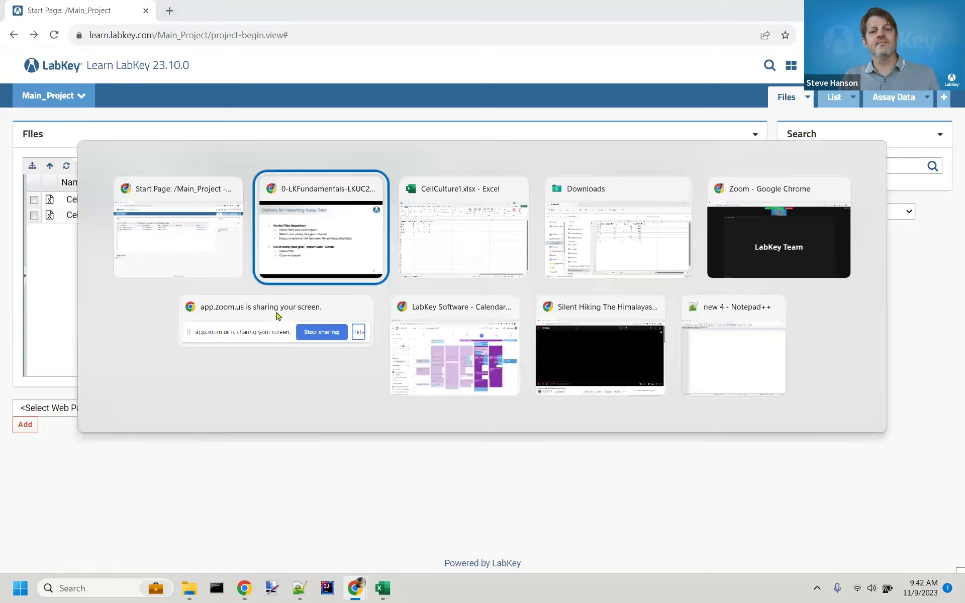
key("alt+Tab")
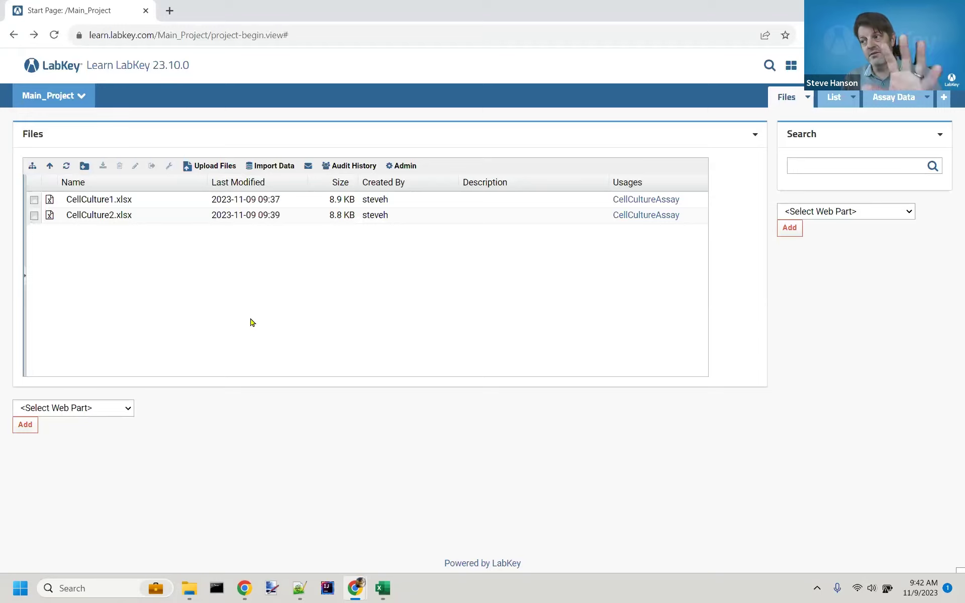
Step: Upload CellCulture3.xlsx and CellCulture4.xlsx together from the Downloads folder into the assaydata folder
key("alt+Tab")
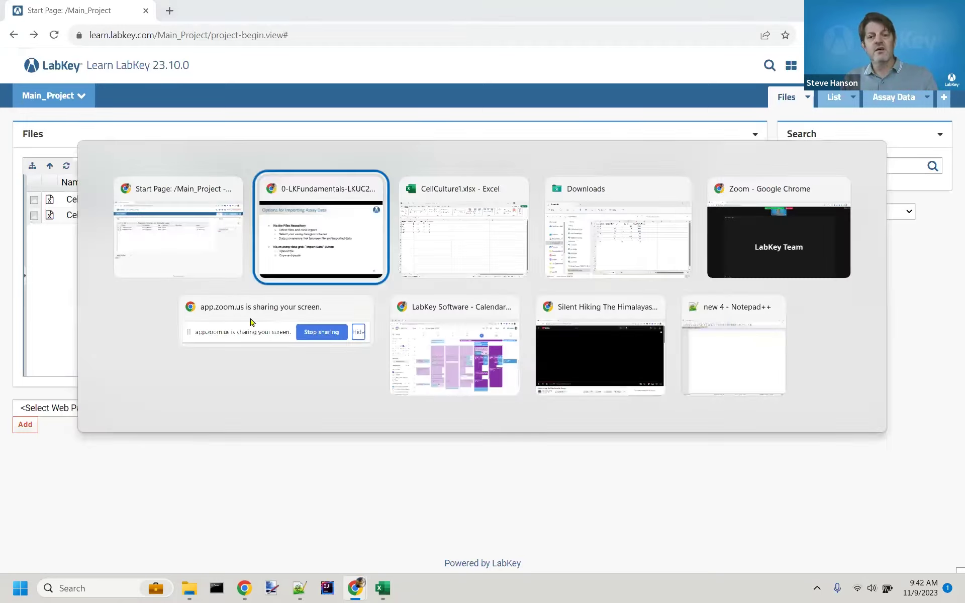
key("alt+Tab")
key("alt+Tab")
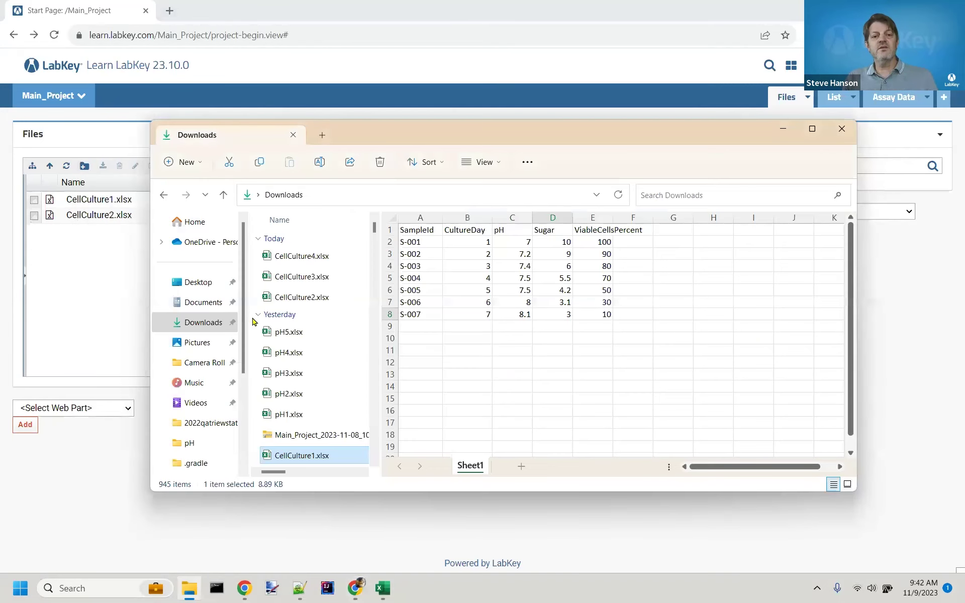
left_click(295, 275)
left_click(292, 259)
left_click(292, 257, "ctrl")
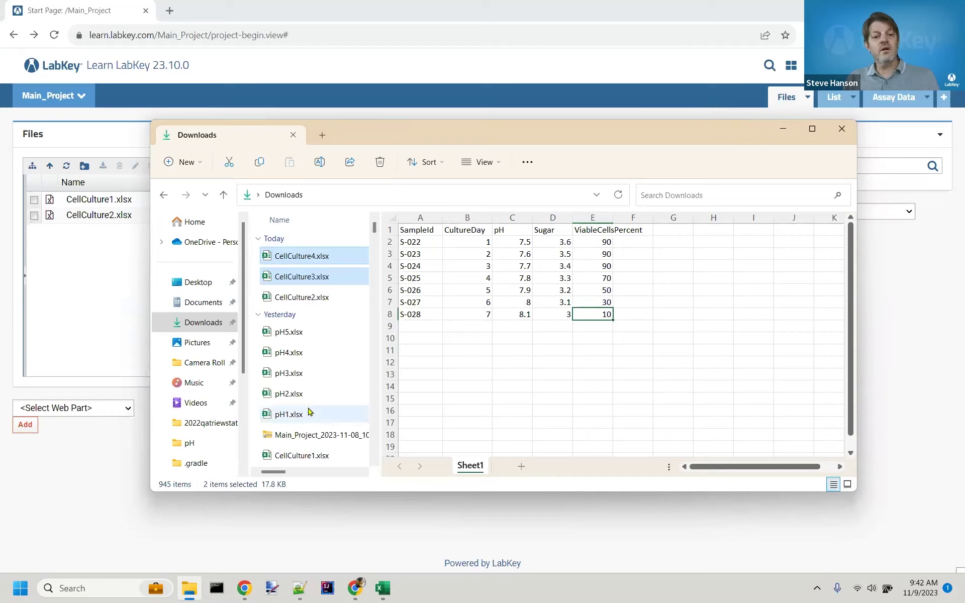
scroll(309, 412, "down", 3)
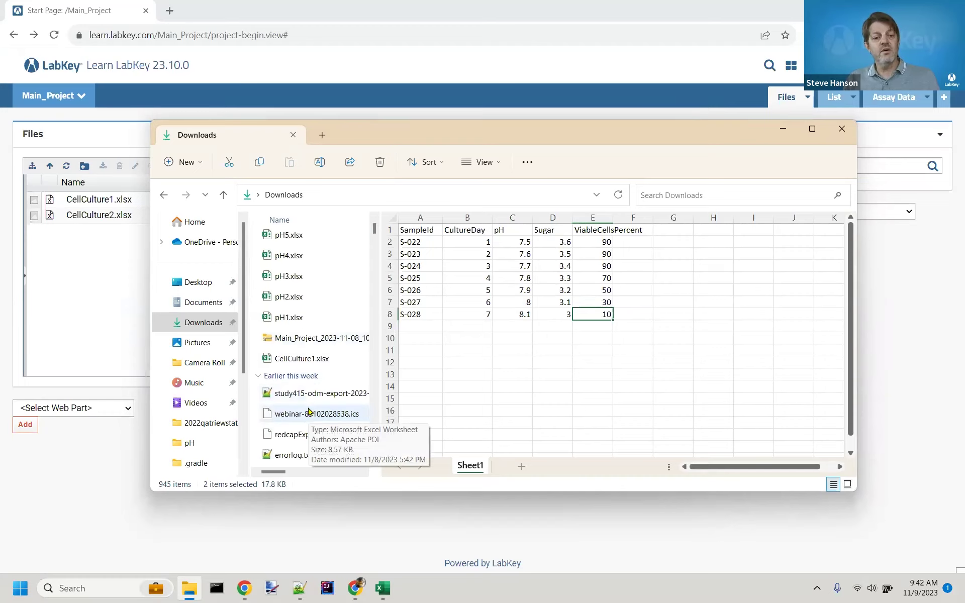
scroll(309, 412, "up", 3)
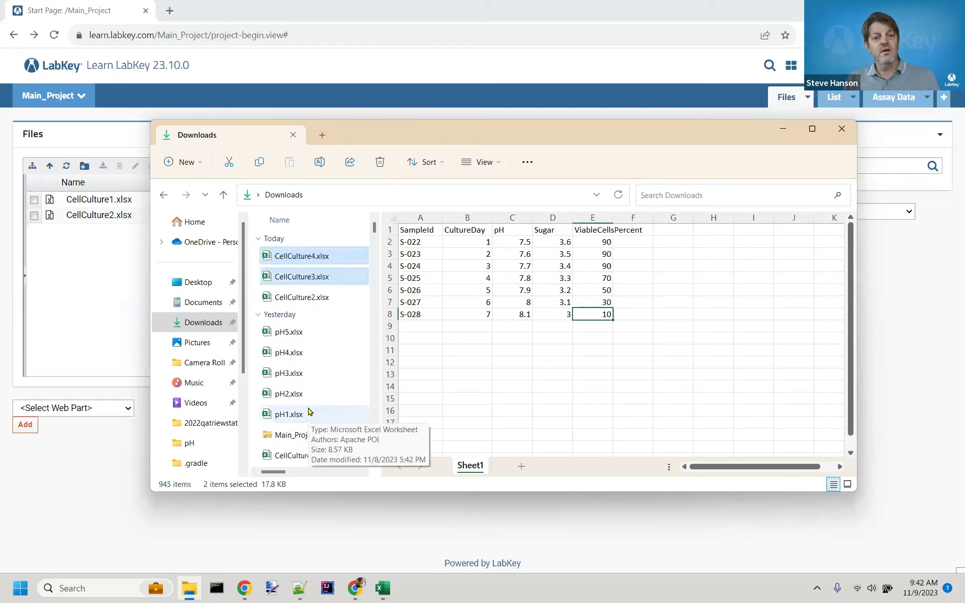
left_click_drag(292, 260, 71, 269)
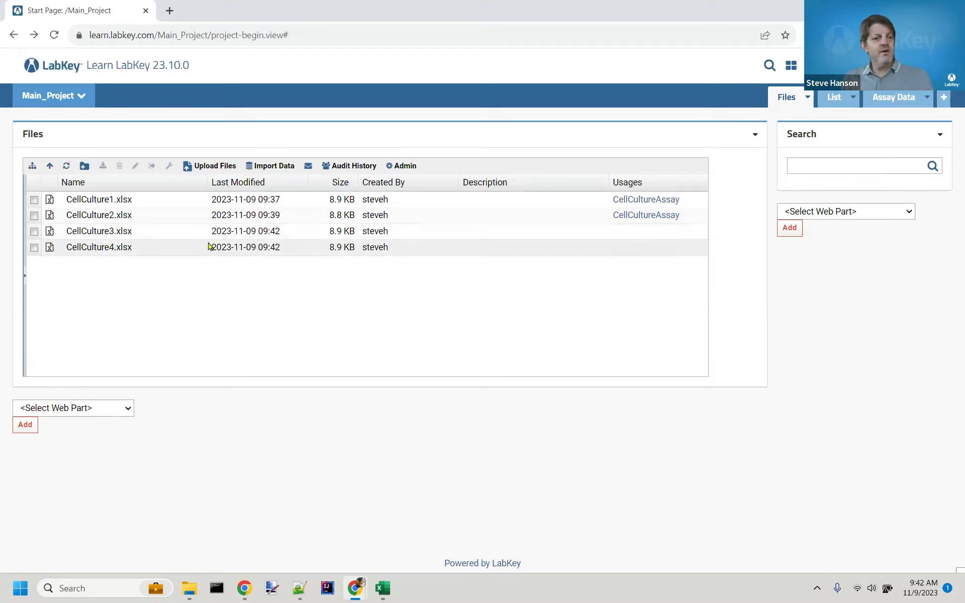
Step: Start importing CellCulture3.xlsx and CellCulture4.xlsx from the repository with the existing CellCultureAssay design
left_click(35, 234)
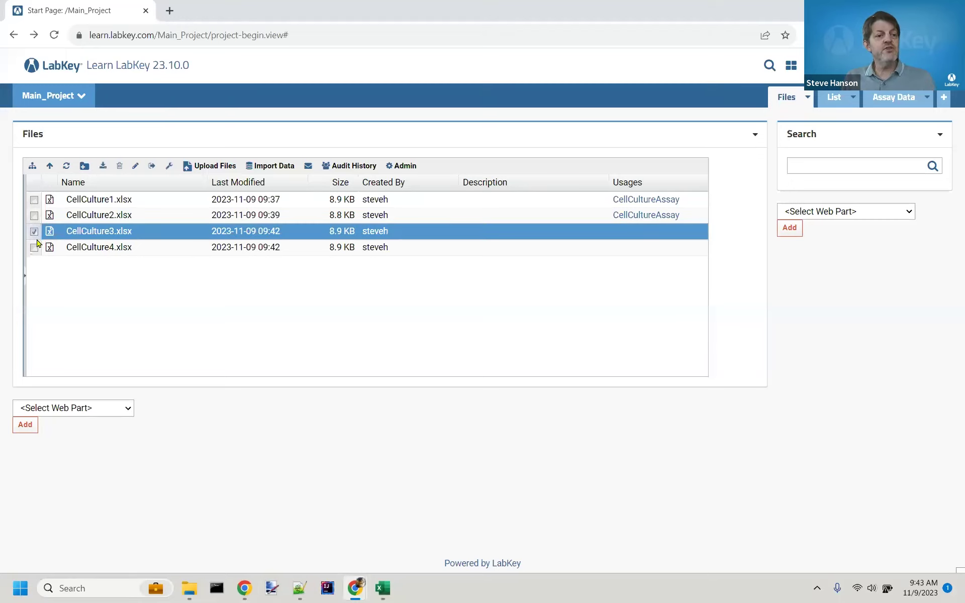
left_click(35, 248)
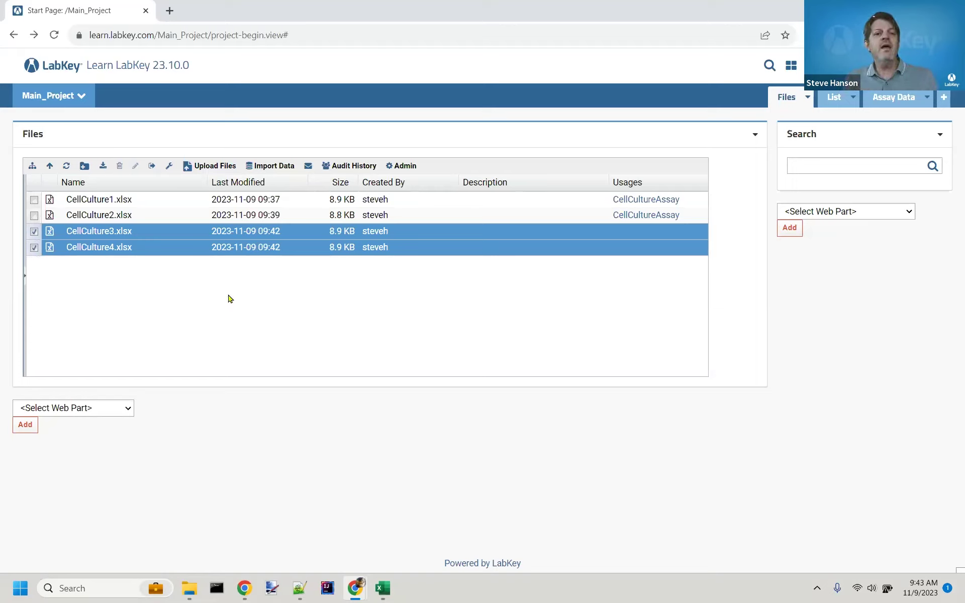
left_click(271, 168)
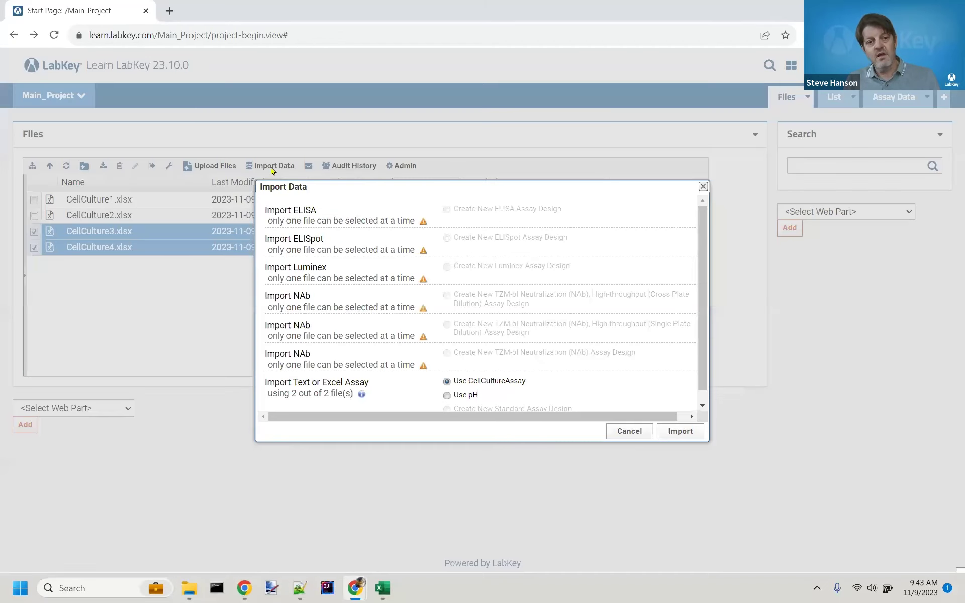
scroll(384, 302, "down", 1)
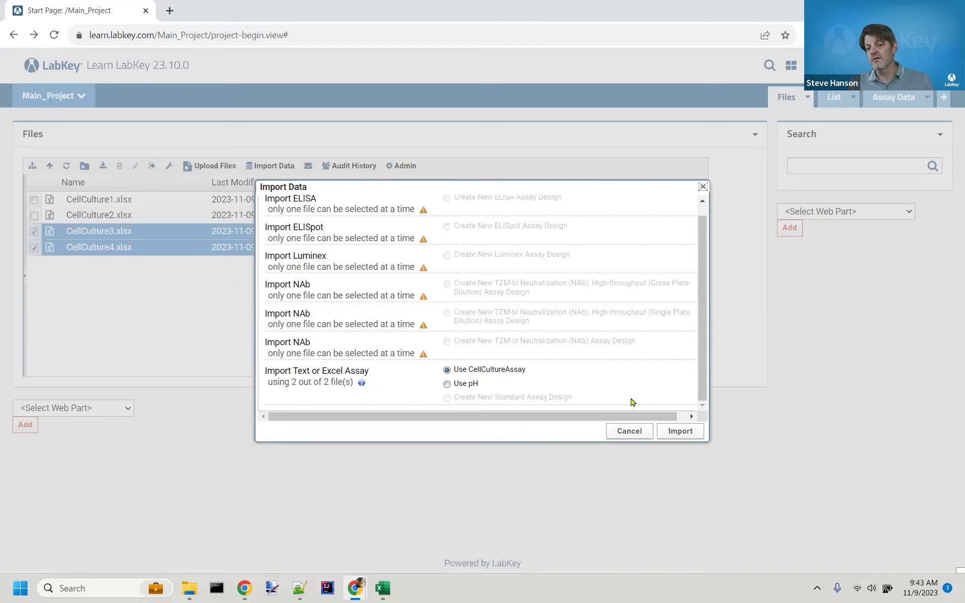
left_click(685, 432)
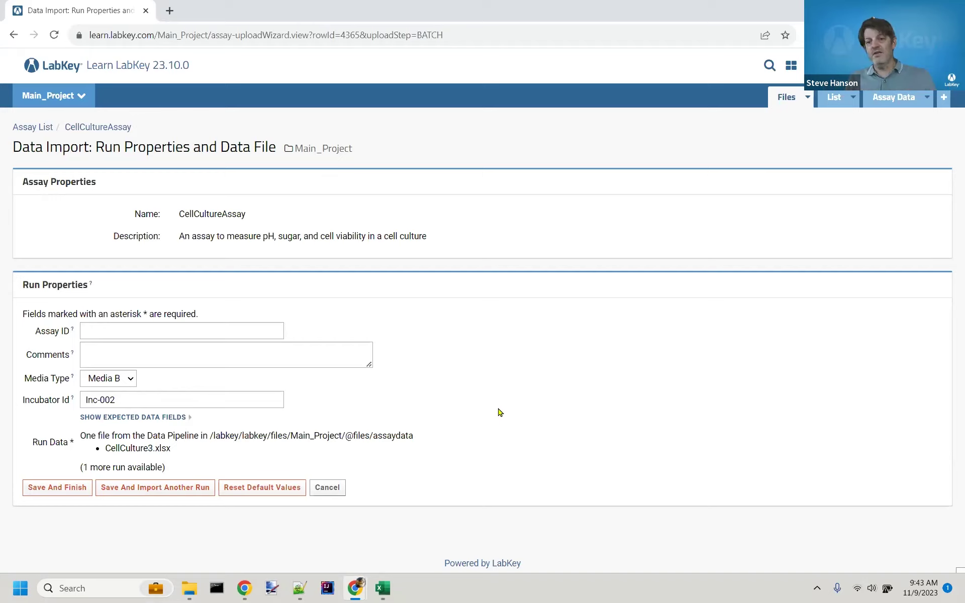
Step: Set the Incubator Id to Inc-003 for the CellCulture3.xlsx run, save it and continue to the next run
left_click(135, 399)
key("BackSpace")
type("3")
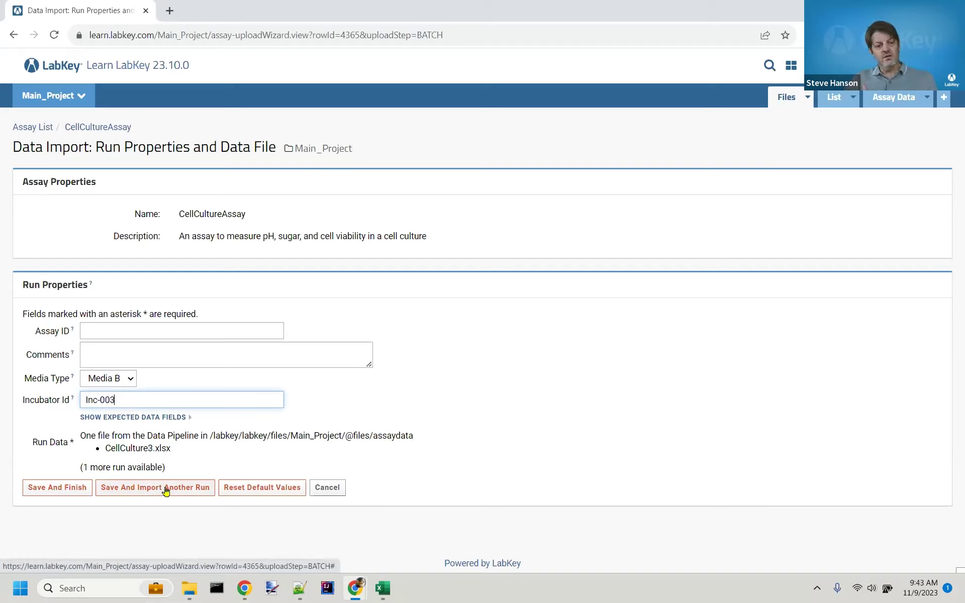
left_click_drag(171, 448, 107, 448)
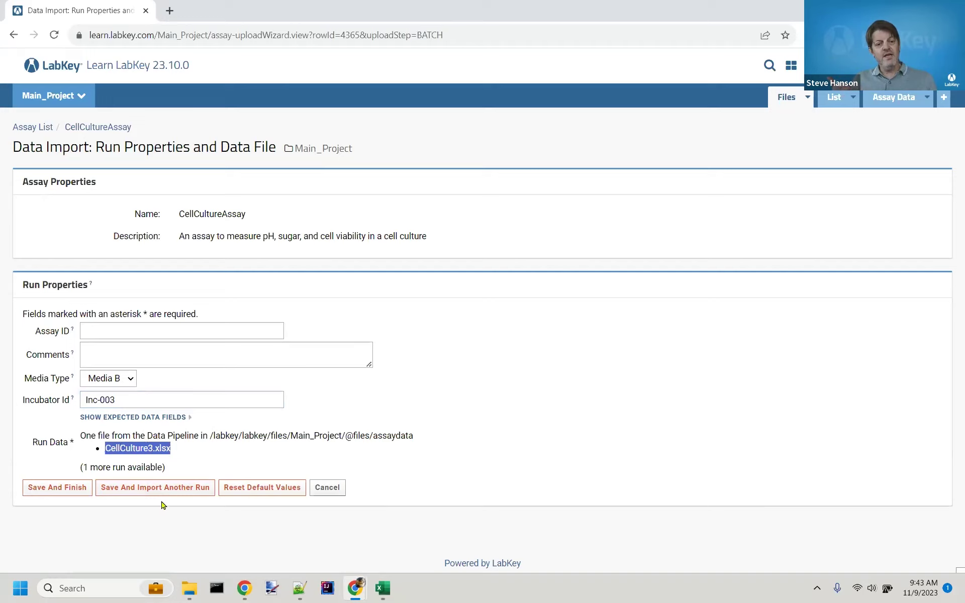
left_click(168, 486)
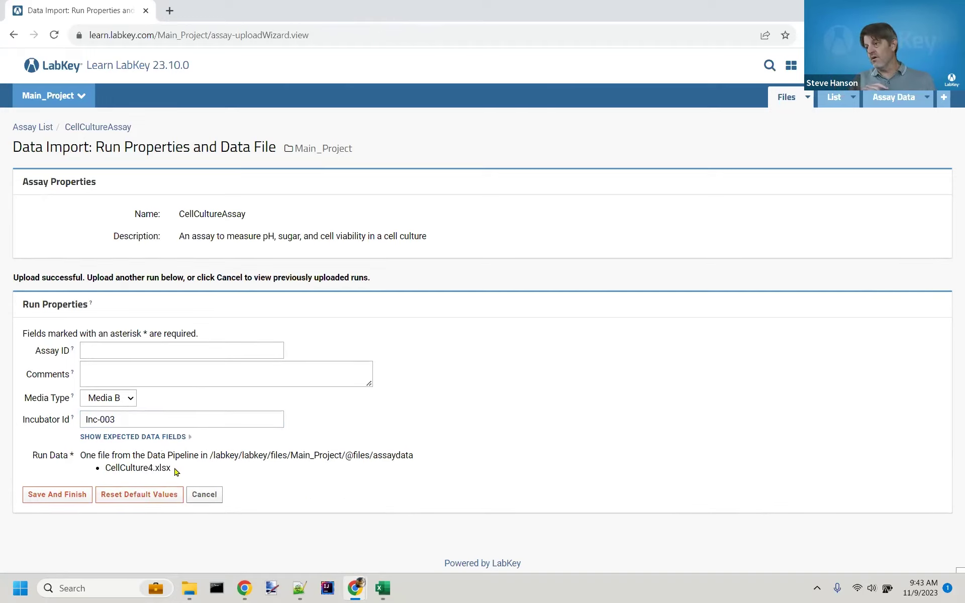
Step: Set the CellCulture4.xlsx run's Media Type to Media C, add the comment "sort of high temp in the lab", and save and finish the import
left_click(133, 400)
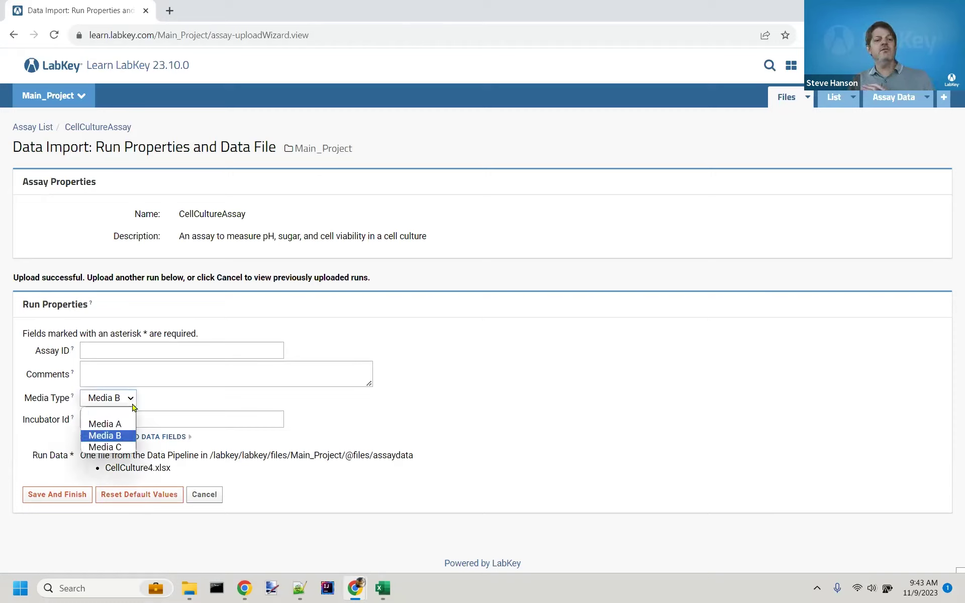
left_click(120, 447)
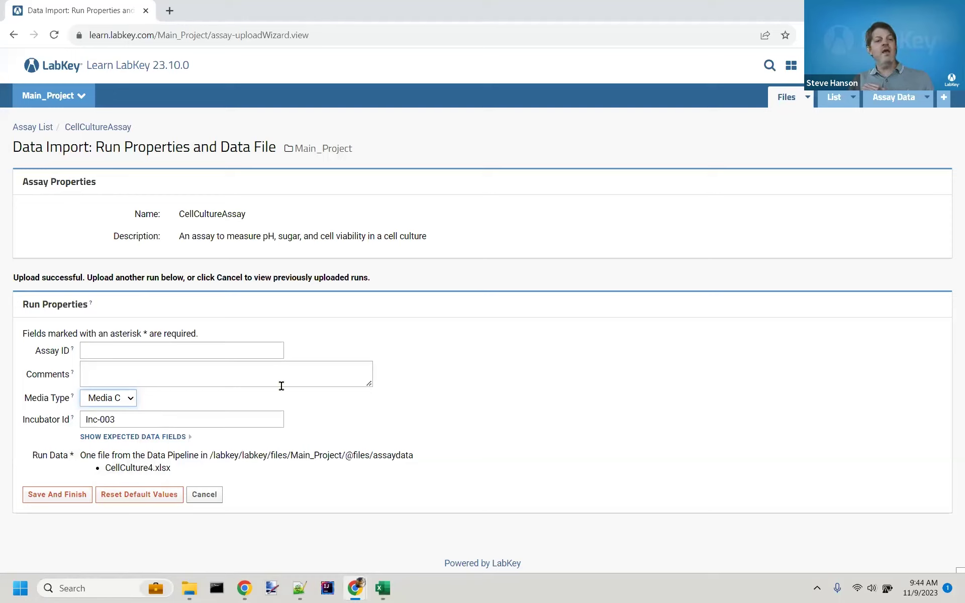
left_click(256, 369)
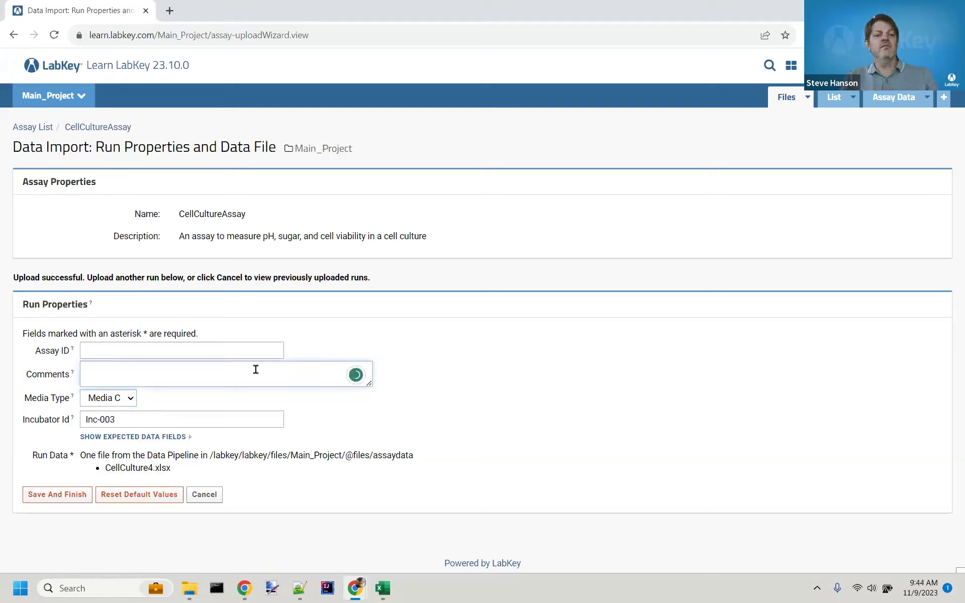
type("sort of hight")
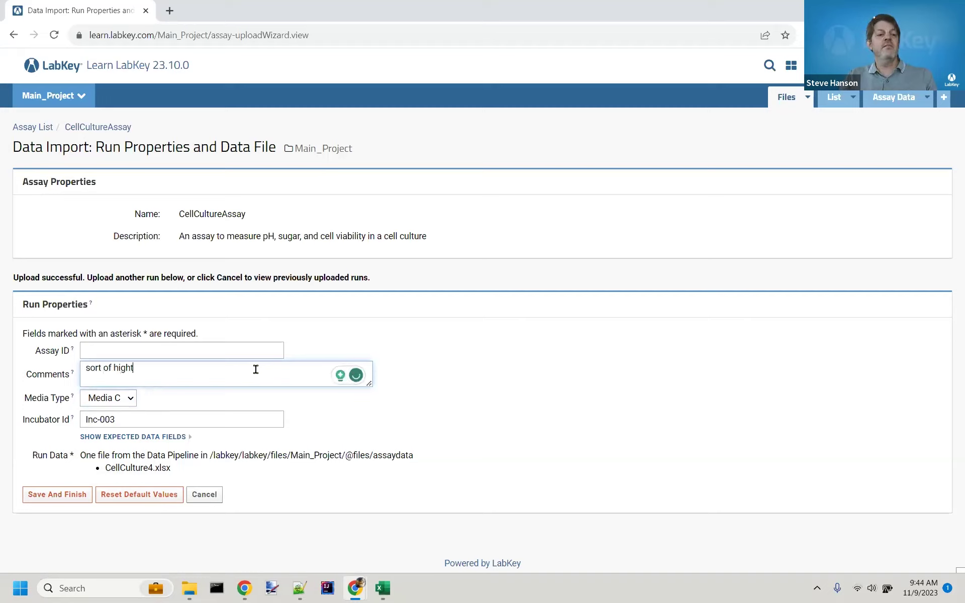
key("BackSpace")
type("temp i")
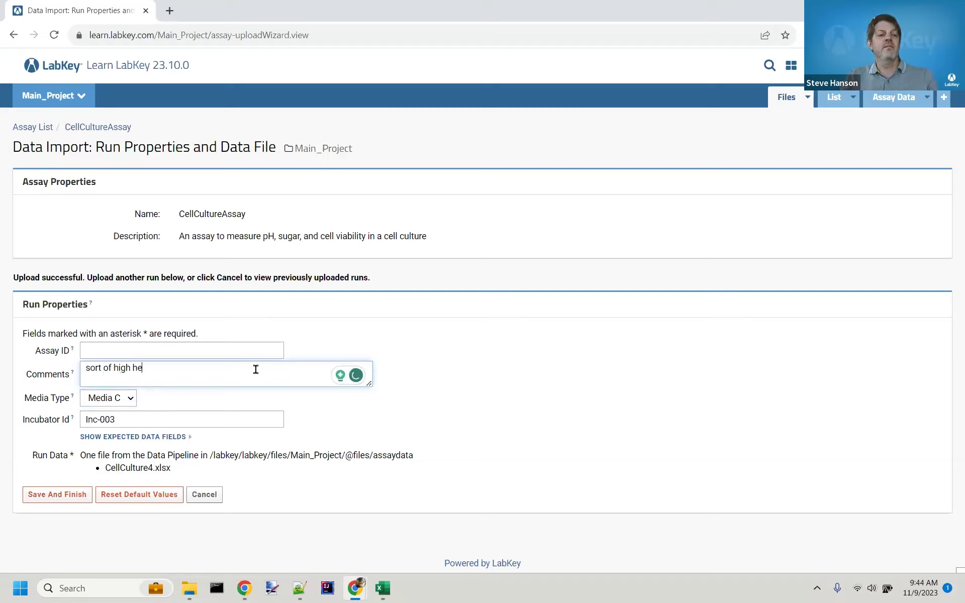
type(" the")
key("BackSpace")
key("BackSpace")
key("BackSpace")
key("BackSpace")
type("n the pa")
key("BackSpace")
key("BackSpace")
key("BackSpace")
type("lab")
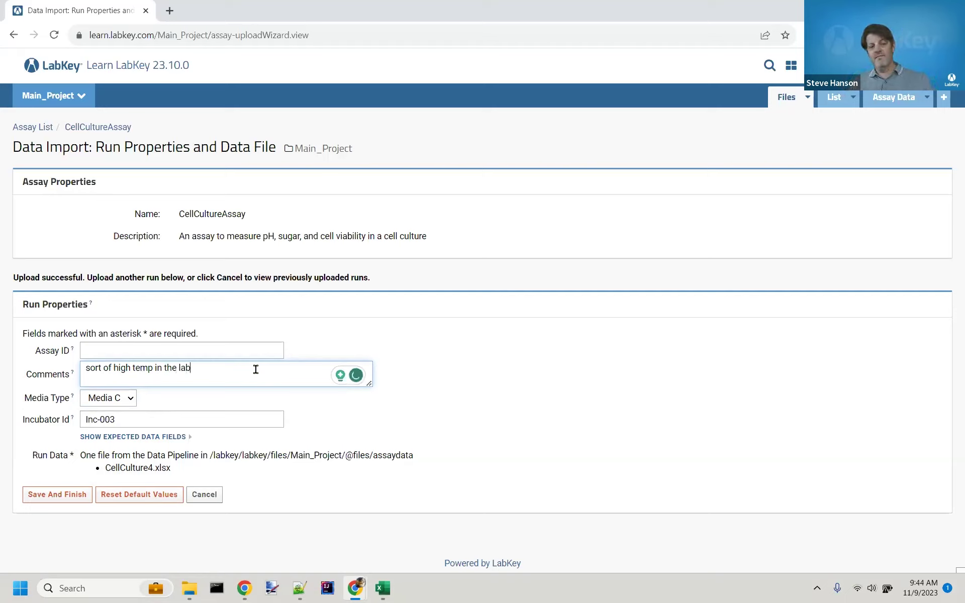
left_click(55, 495)
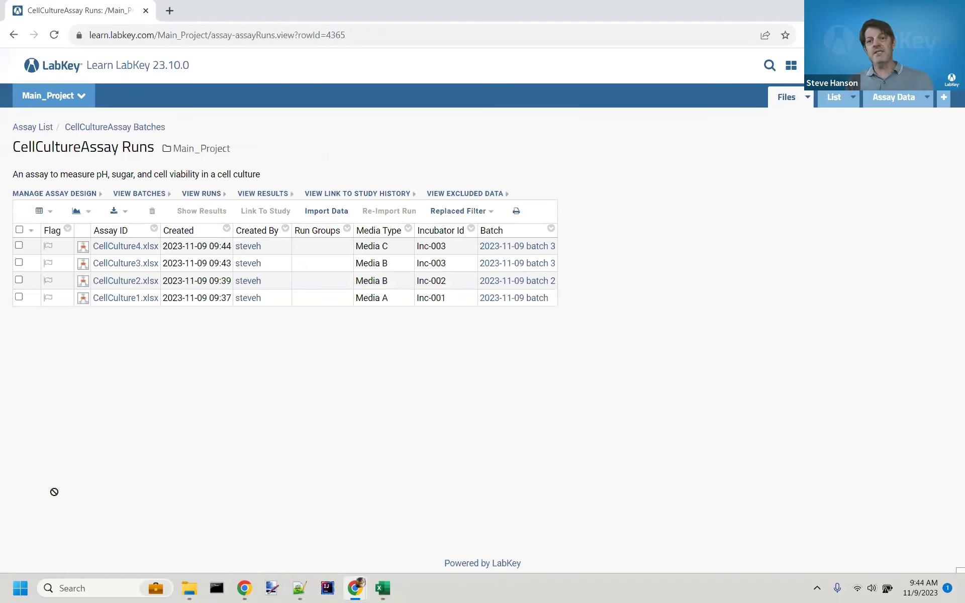
Step: Check the file usages in the repository's assaydata folder and review the combined CellCultureAssay results
left_click(781, 96)
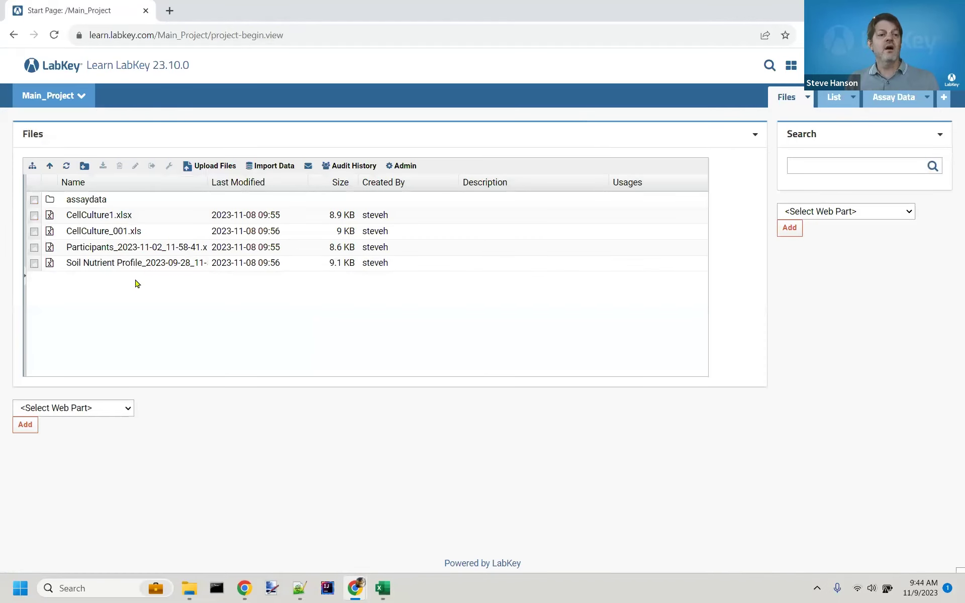
double_click(78, 205)
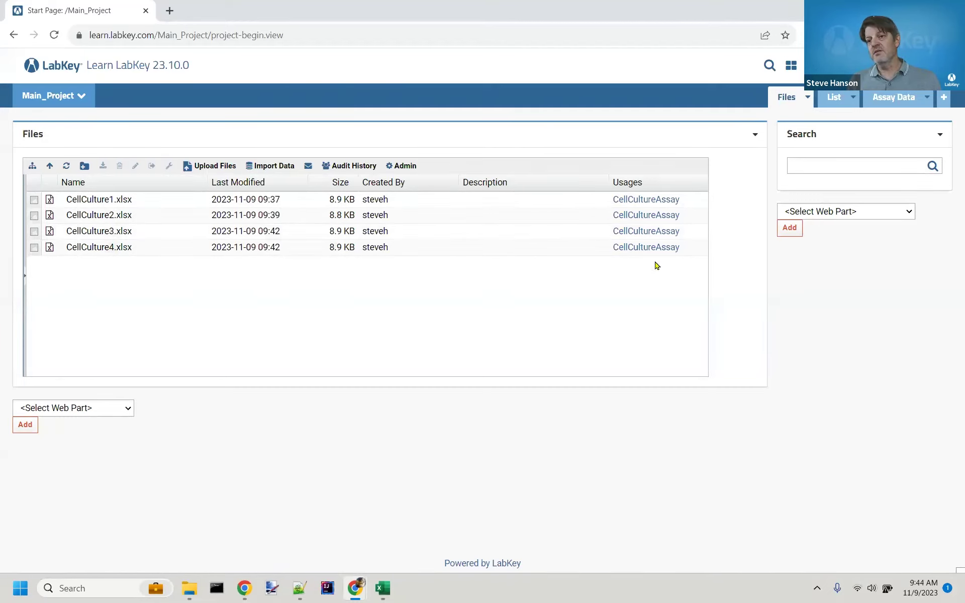
left_click(870, 106)
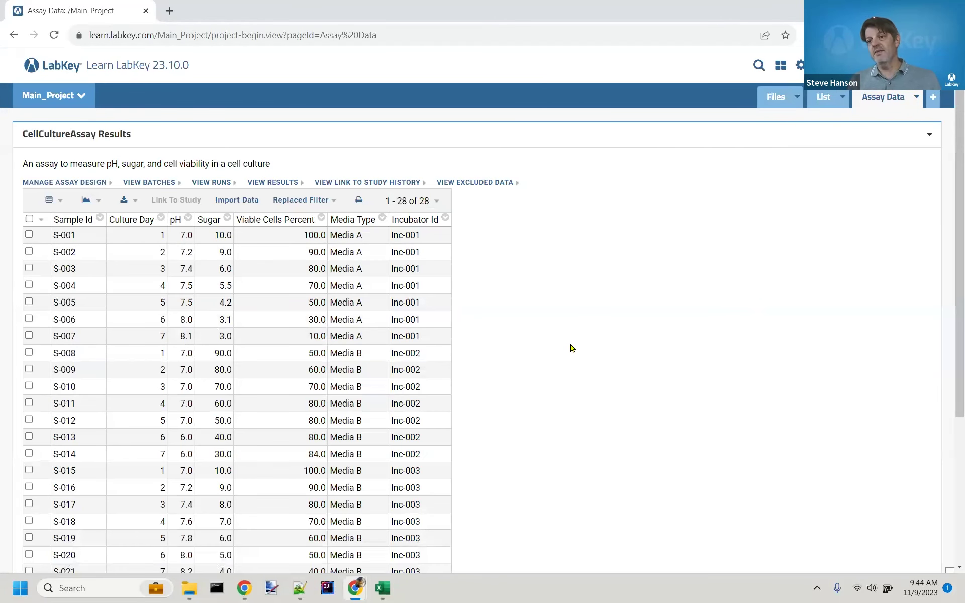
right_click(571, 348)
key("Escape")
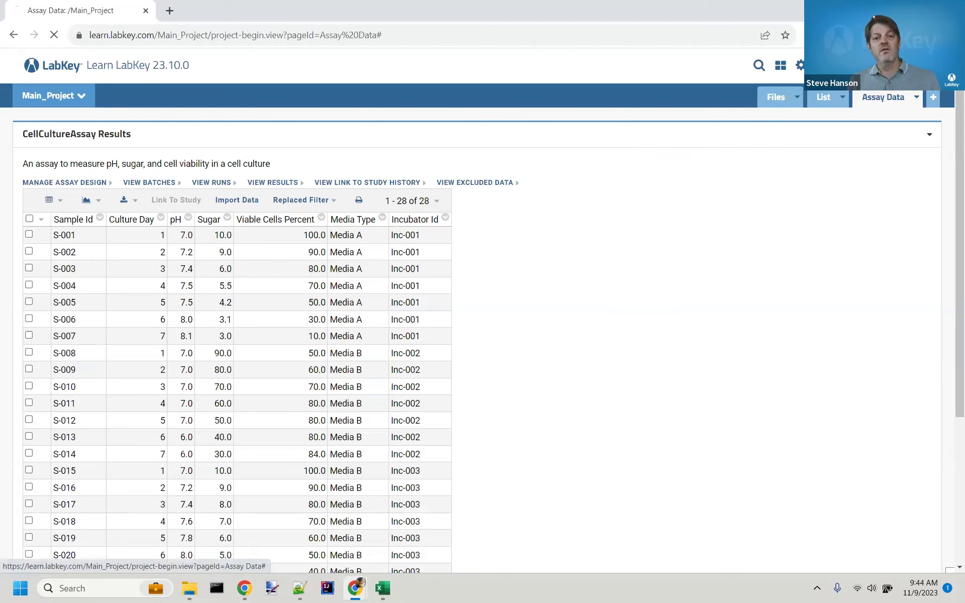
scroll(300, 305, "down", 1)
scroll(301, 305, "up", 1)
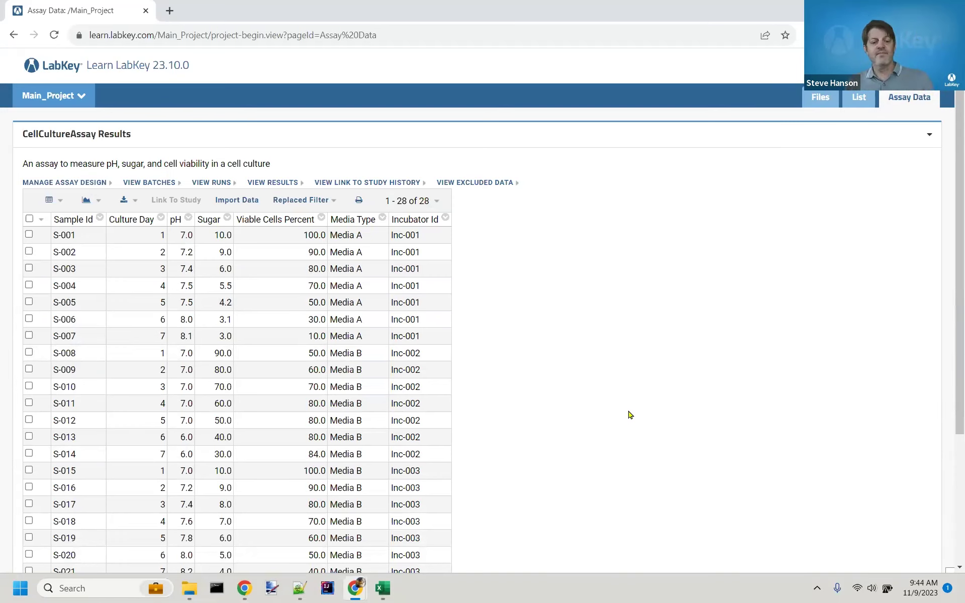
Step: Consult the slides on assay data import options and assay import enforcements, and return to LabKey
key("alt+Tab")
key("alt+Tab")
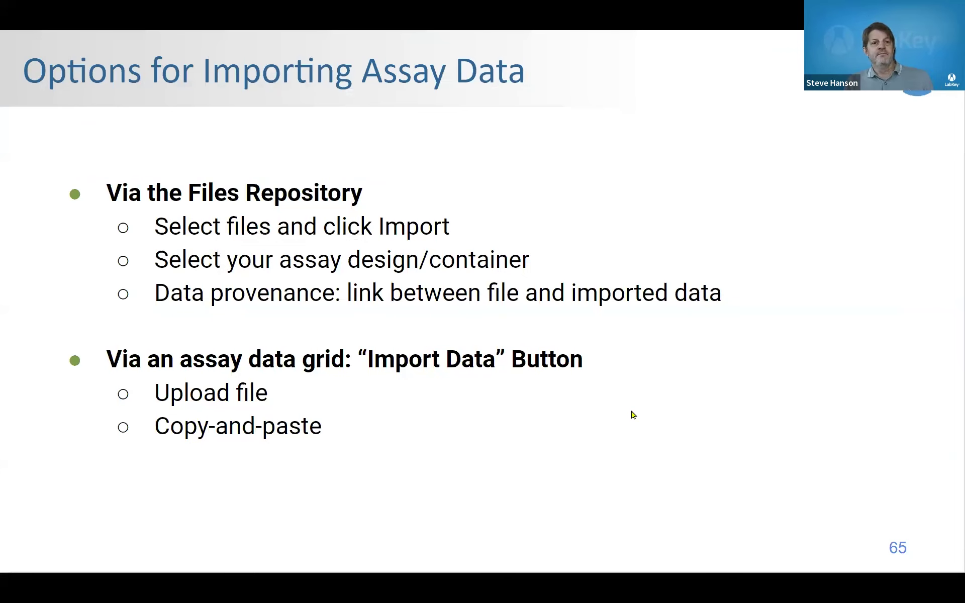
key("Right")
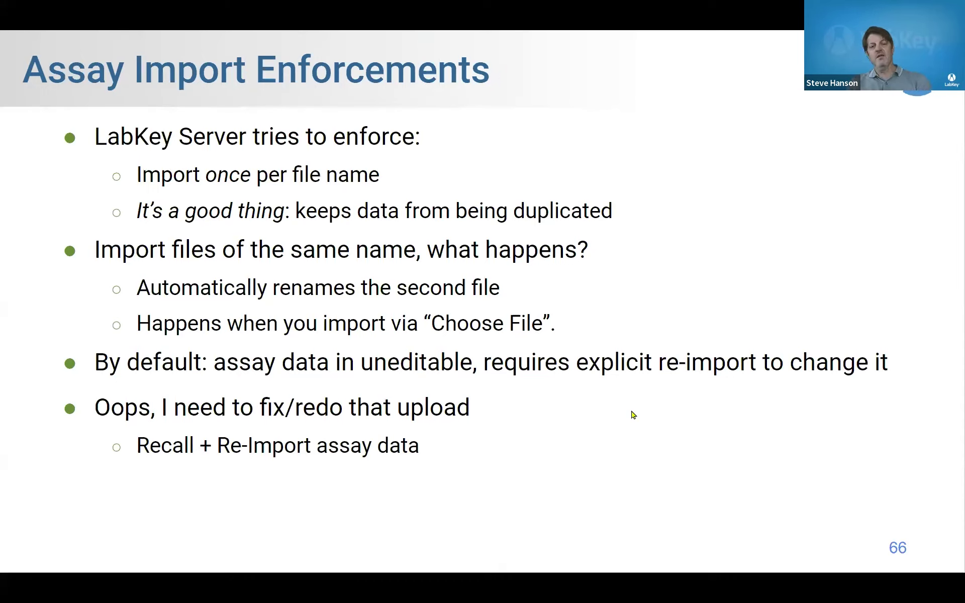
key("alt+Tab")
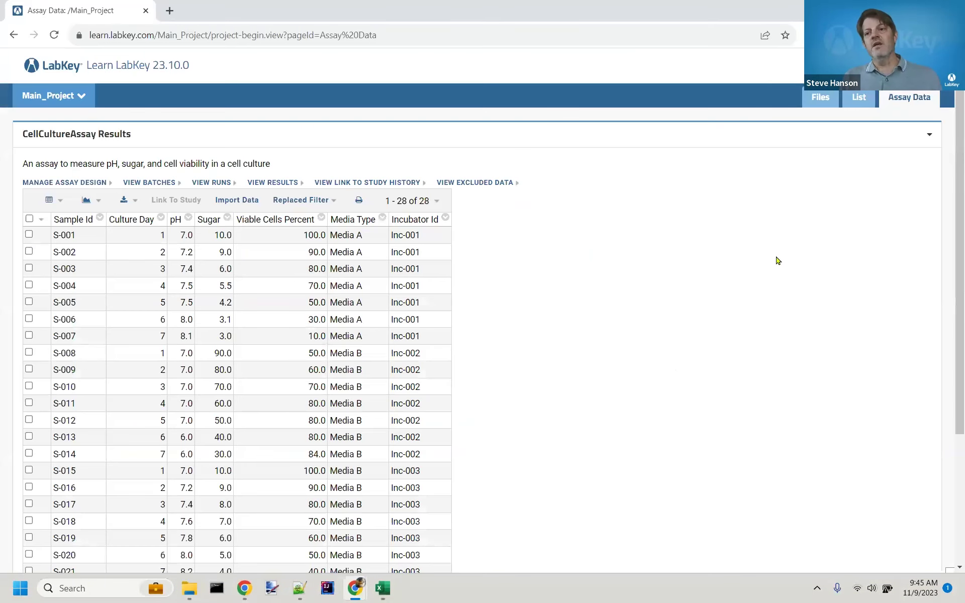
Step: Reopen the file repository and go into the assaydata folder
left_click(823, 100)
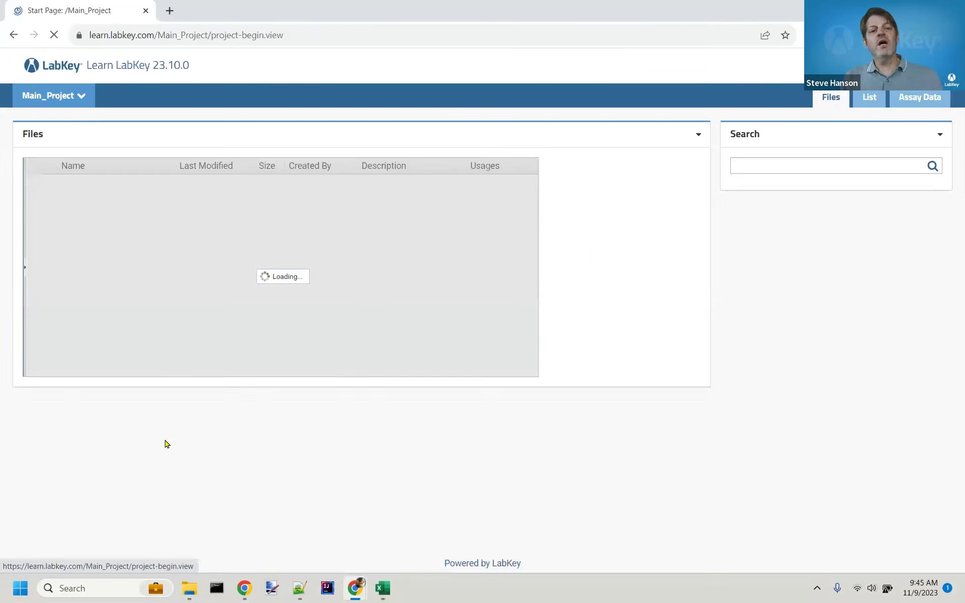
left_click(73, 205)
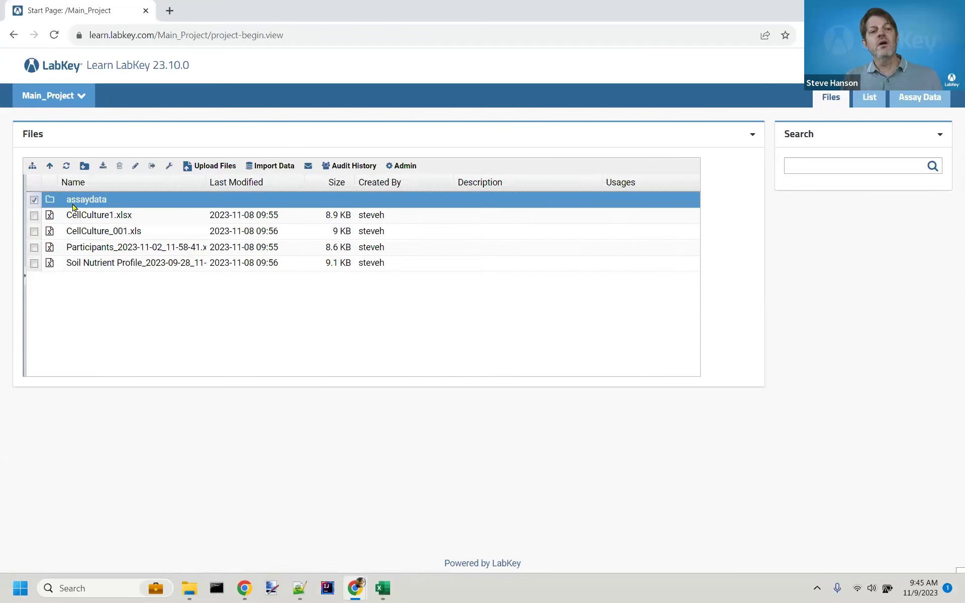
double_click(73, 205)
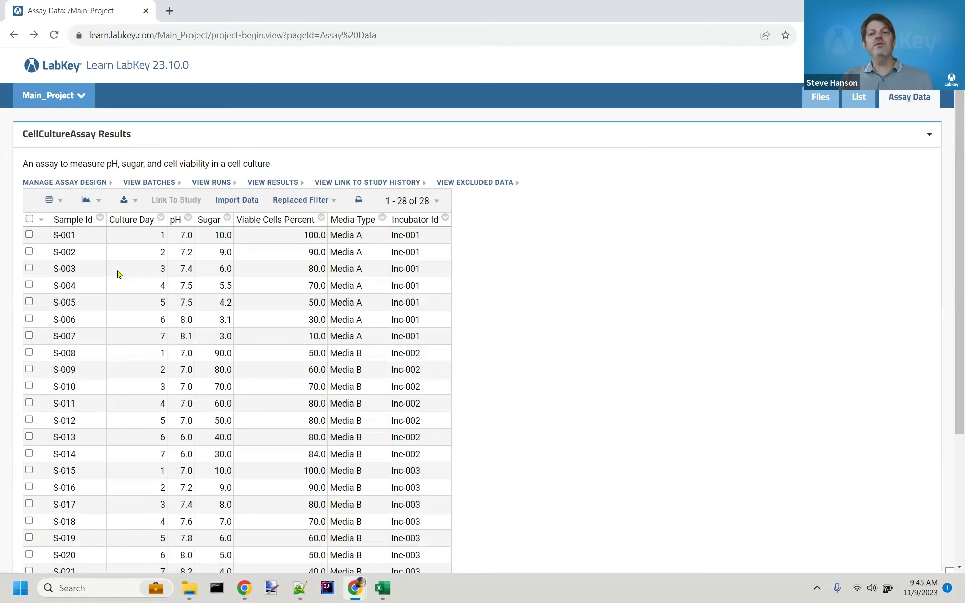
Step: Import CellCulture1.xlsx from the root of the file repository with the CellCultureAssay design, keeping Media C and Inc-003
left_click(820, 97)
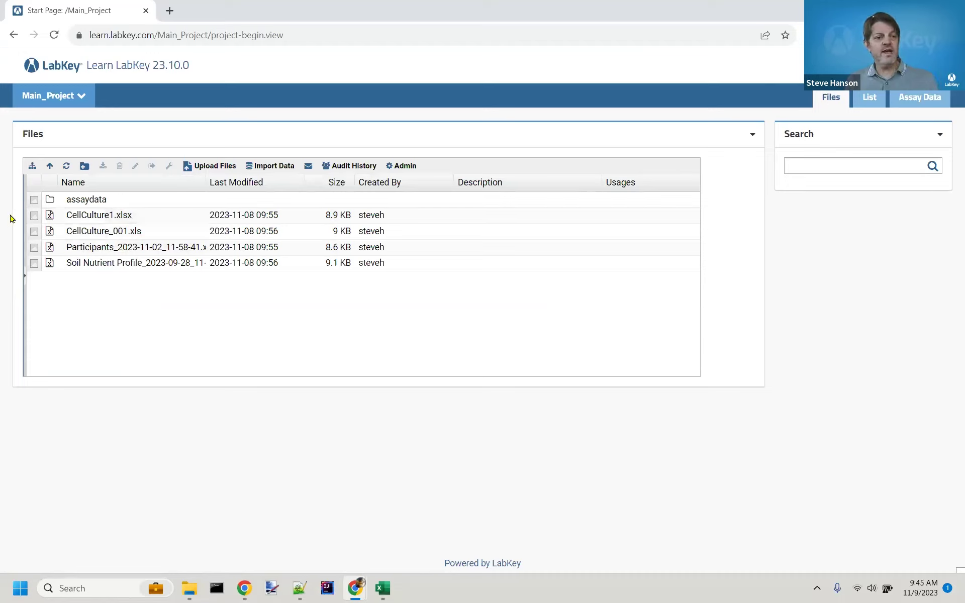
left_click(33, 215)
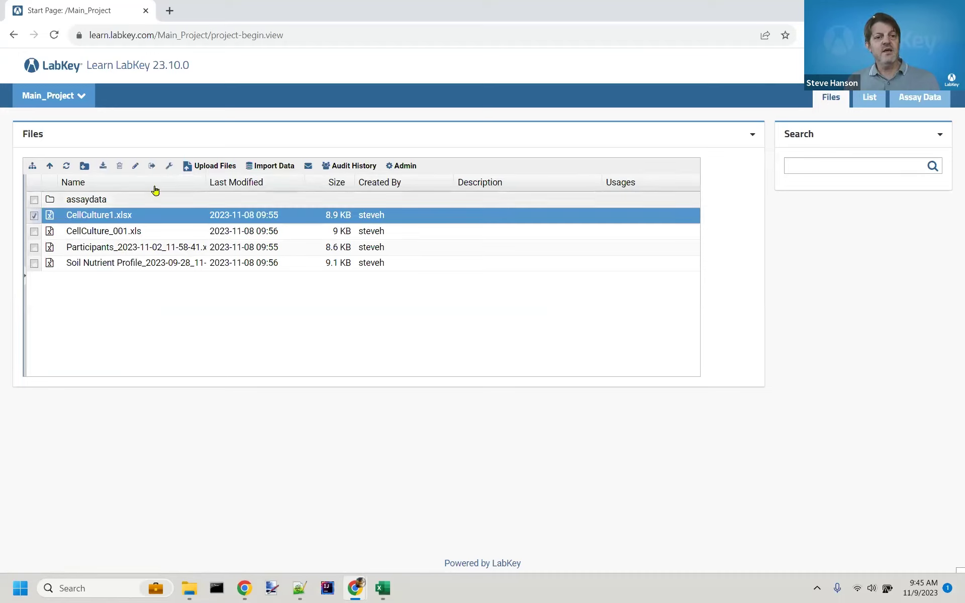
left_click(270, 166)
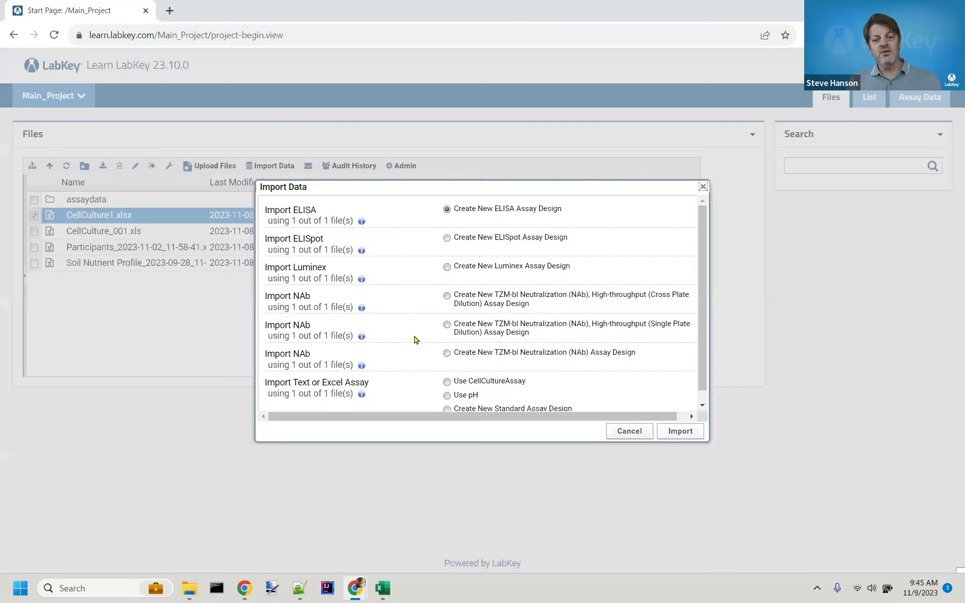
left_click(470, 384)
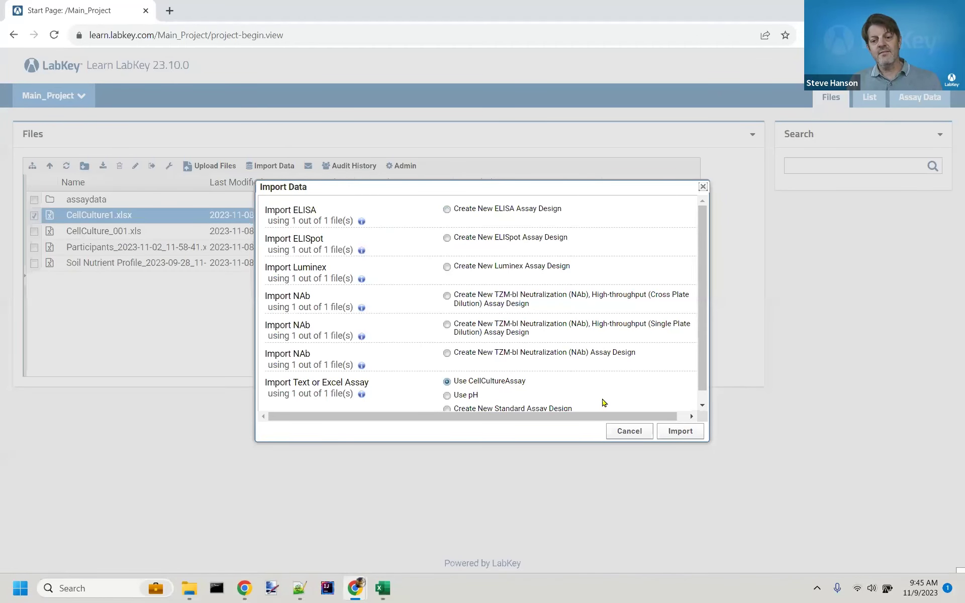
left_click(686, 432)
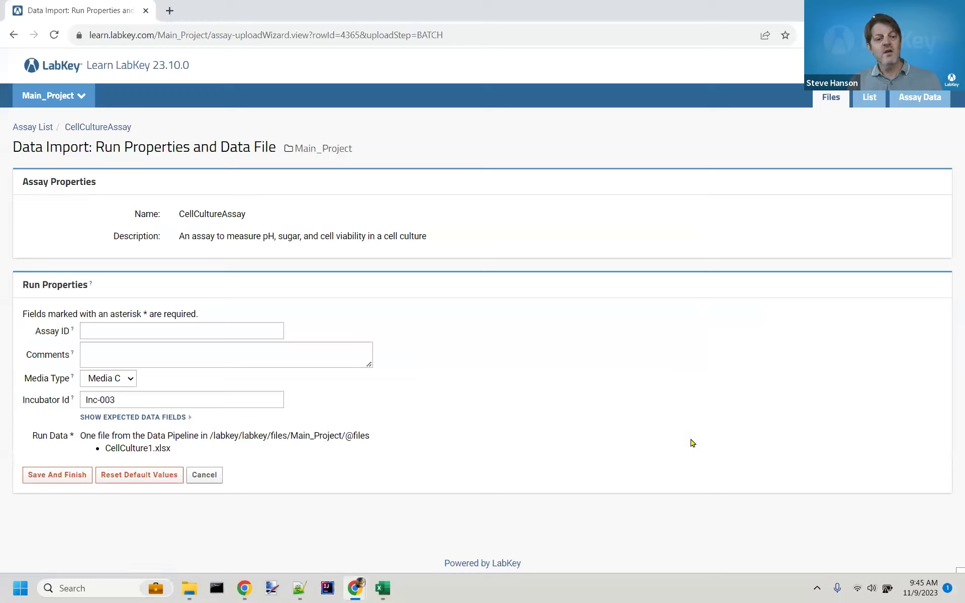
left_click(51, 475)
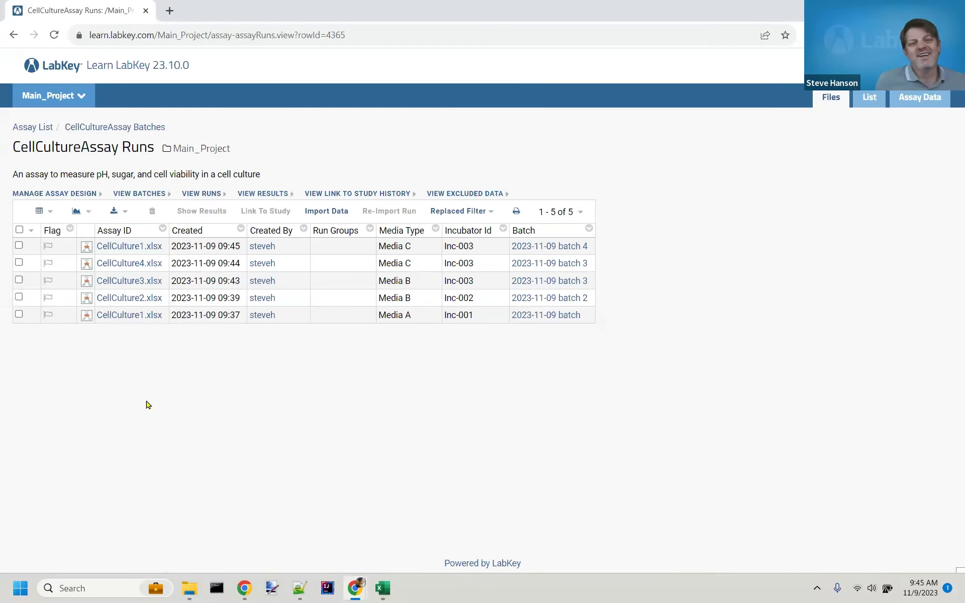
Step: Select the newest CellCulture1.xlsx run and request its deletion
left_click(19, 246)
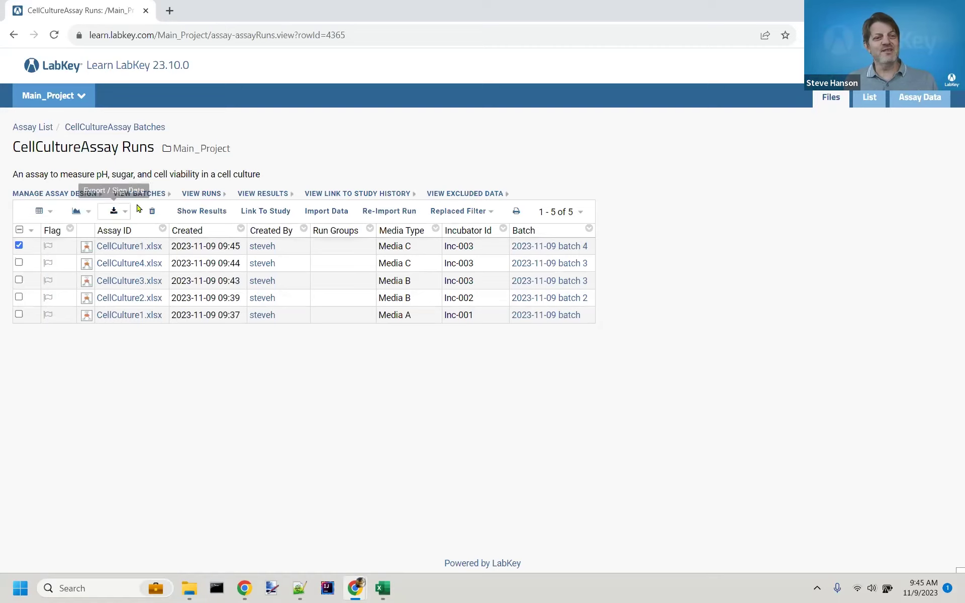
left_click(152, 212)
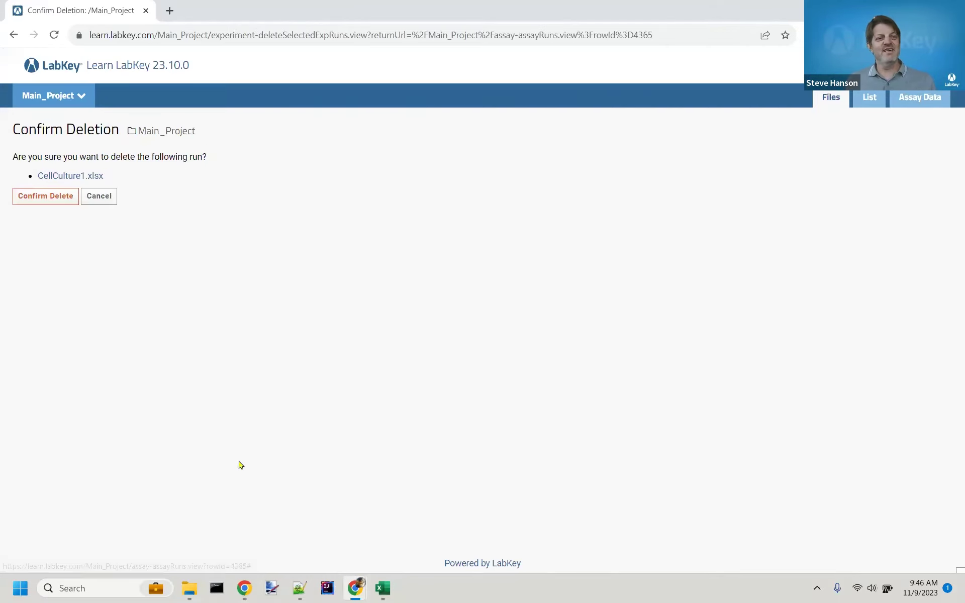
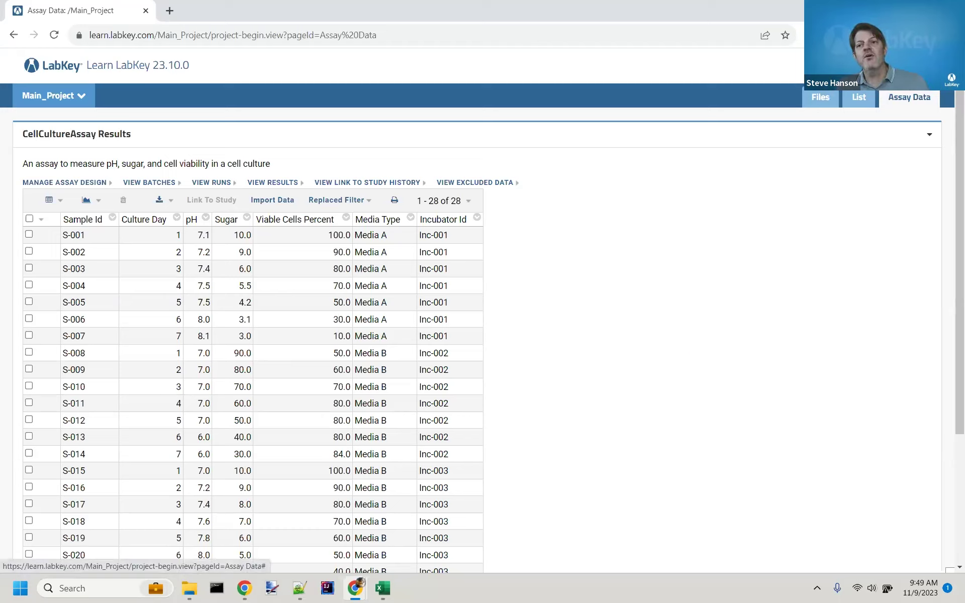
Step: Open the assay list of Main_Project and view the runs of the pH assay
left_click(877, 66)
left_click(822, 193)
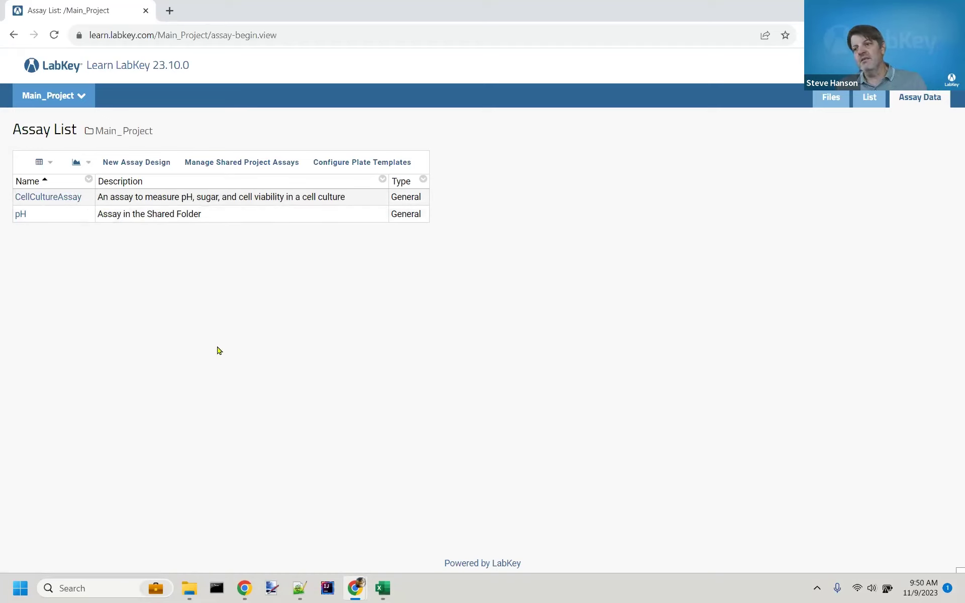
left_click(23, 215)
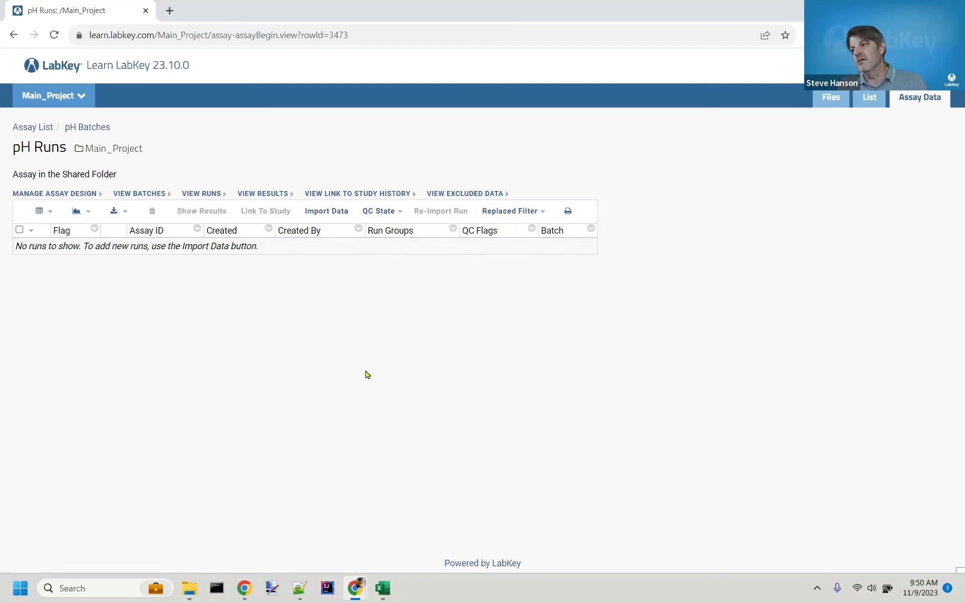
Step: Open the pH assay's runs in the Shared project and set the grid's folder filter to All folders
left_click(70, 96)
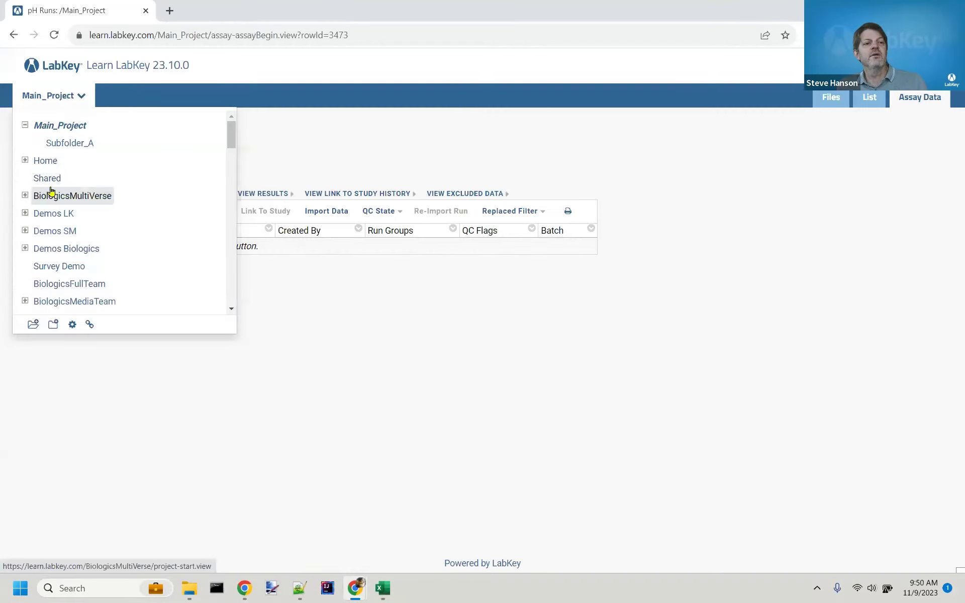
left_click(48, 179)
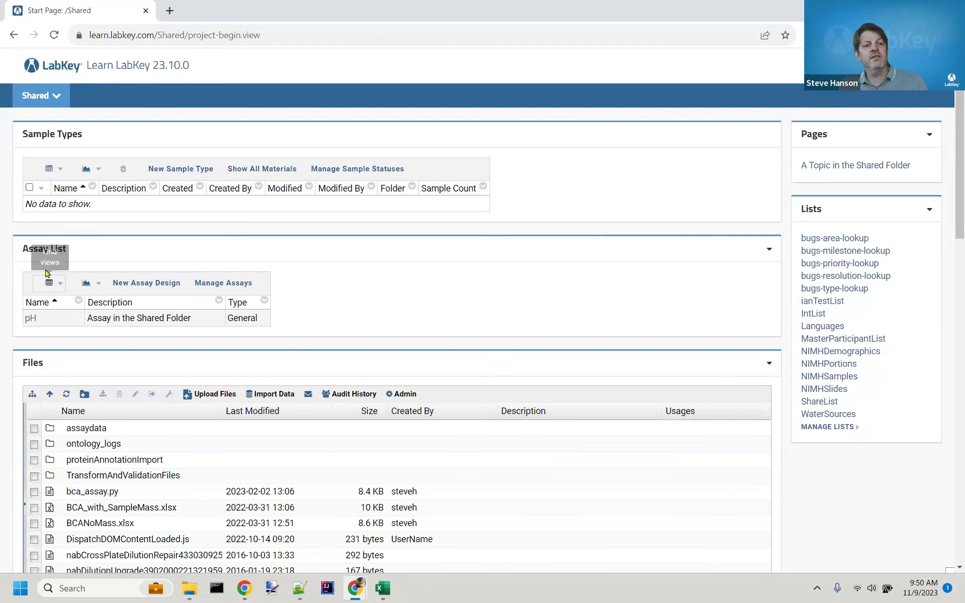
left_click(29, 320)
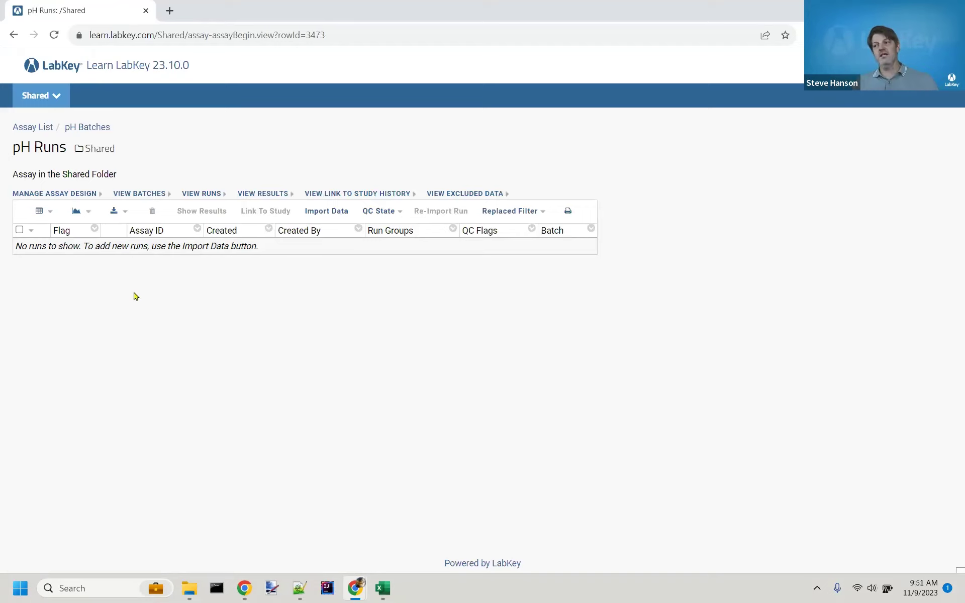
left_click(49, 213)
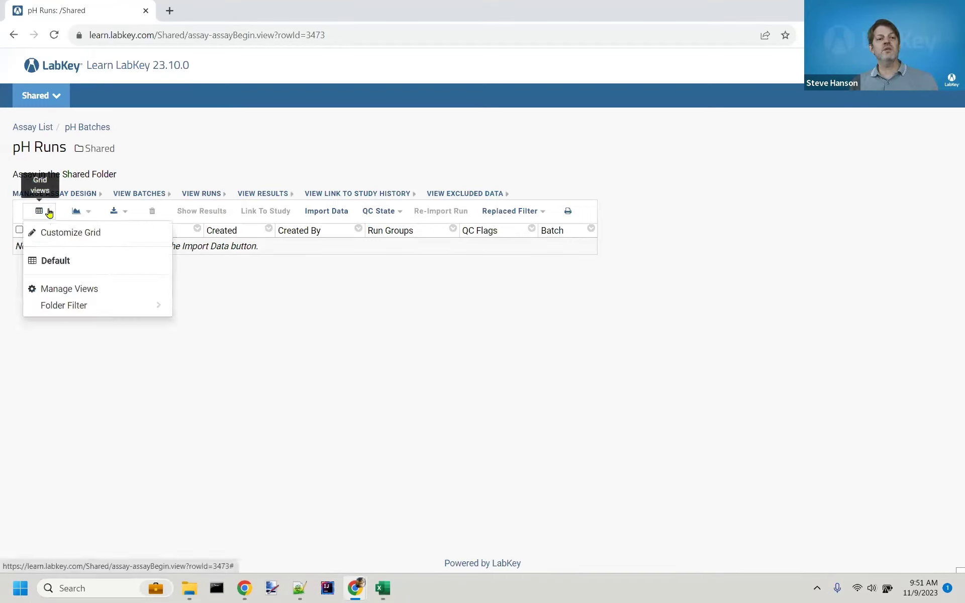
left_click(55, 310)
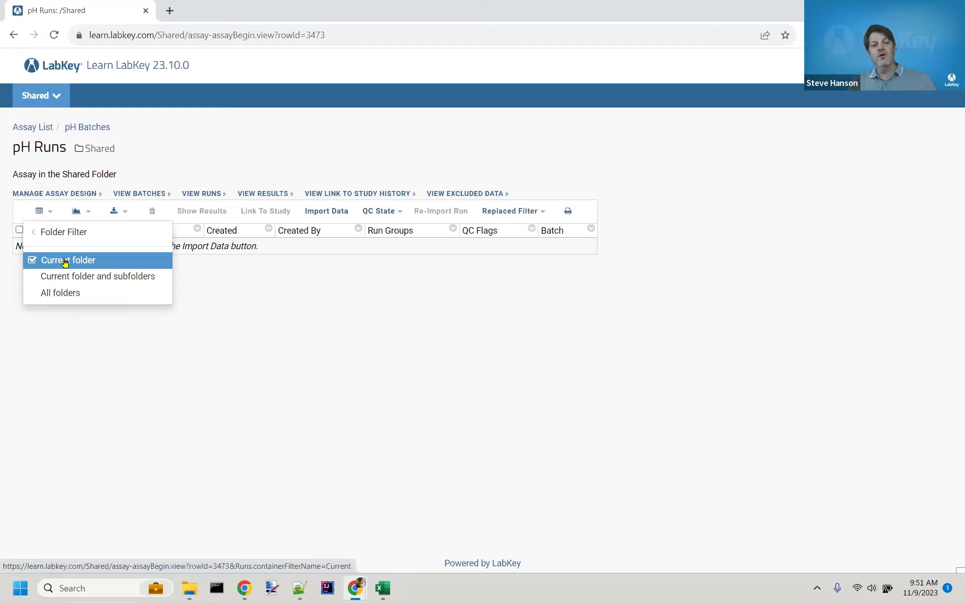
left_click(57, 297)
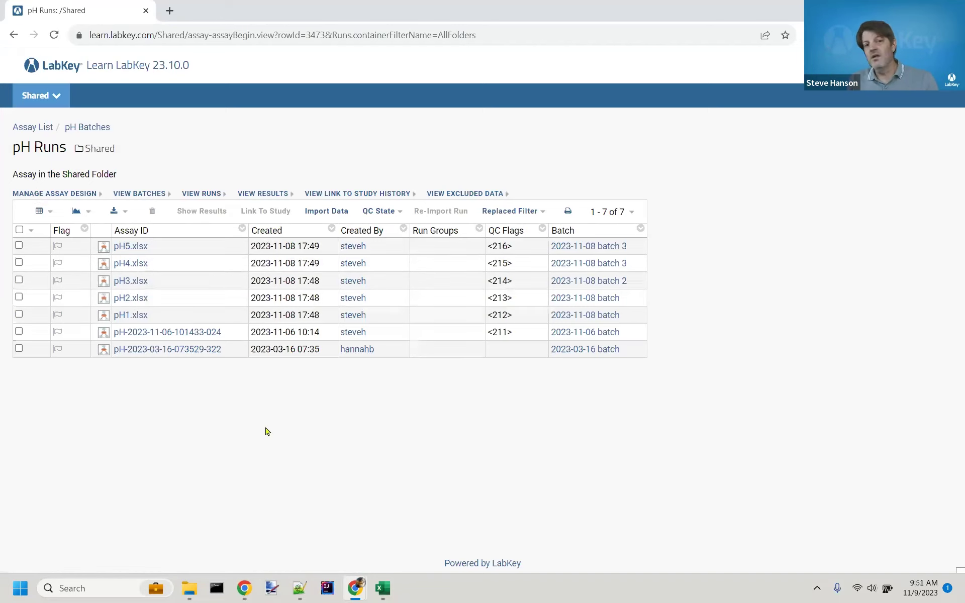
Step: Customize the pH runs grid to include the Folder column and view the modified grid
left_click(54, 213)
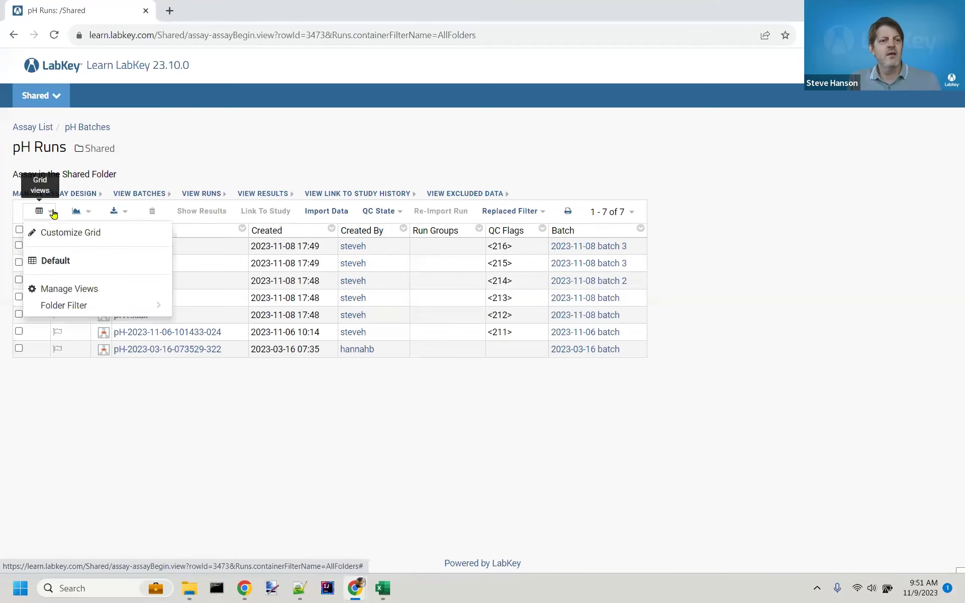
left_click(54, 239)
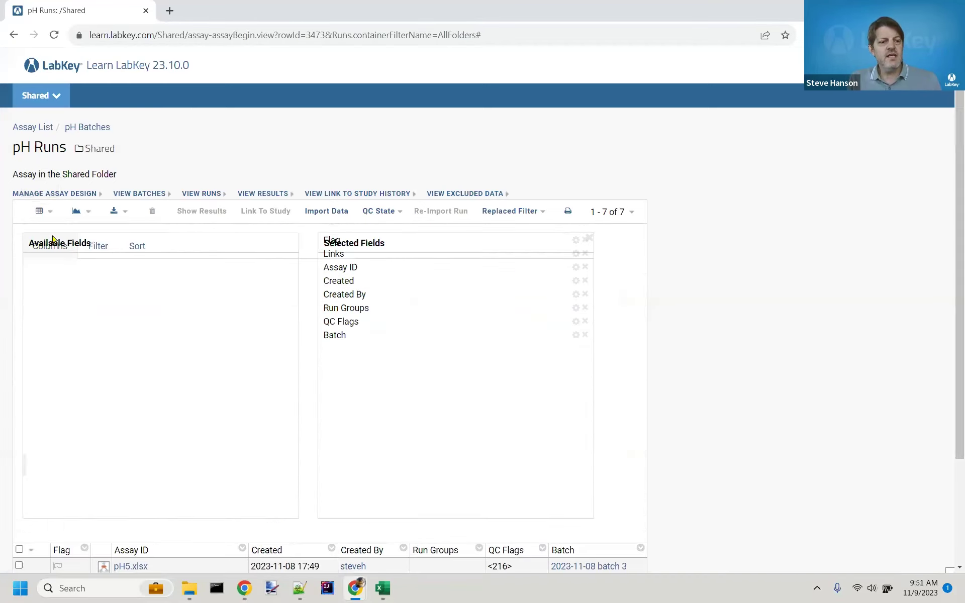
scroll(154, 445, "down", 2)
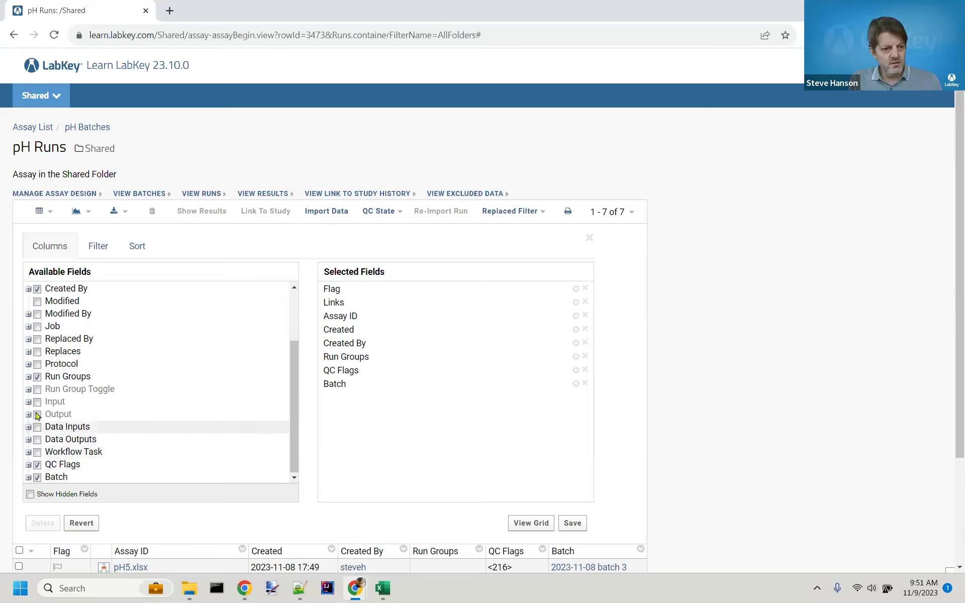
scroll(158, 362, "up", 2)
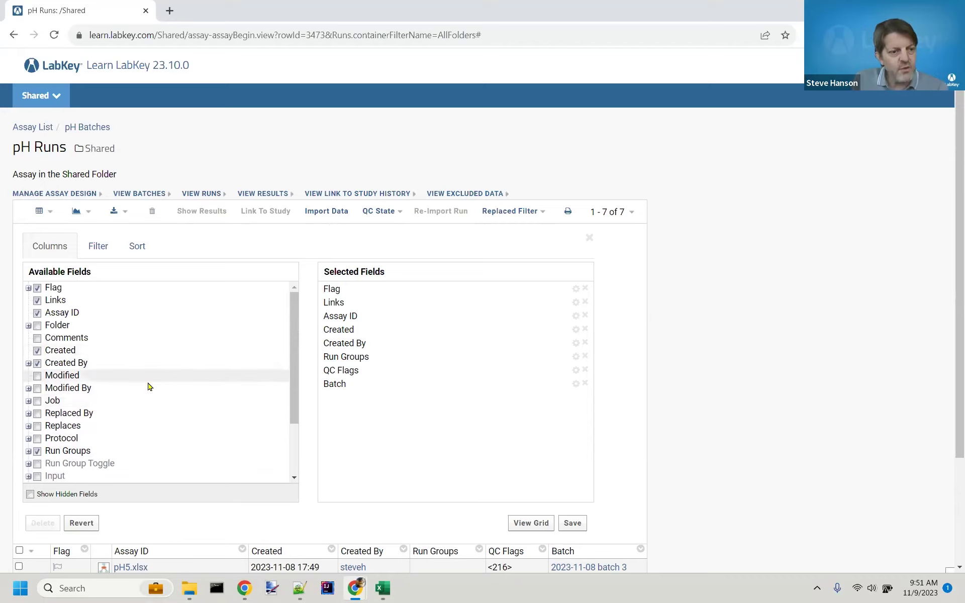
left_click(40, 329)
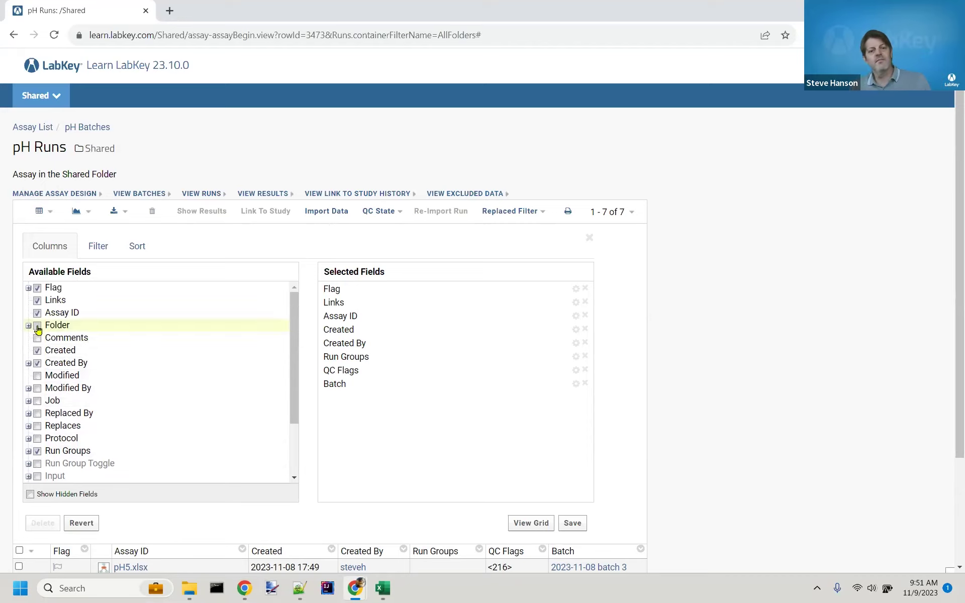
left_click(543, 523)
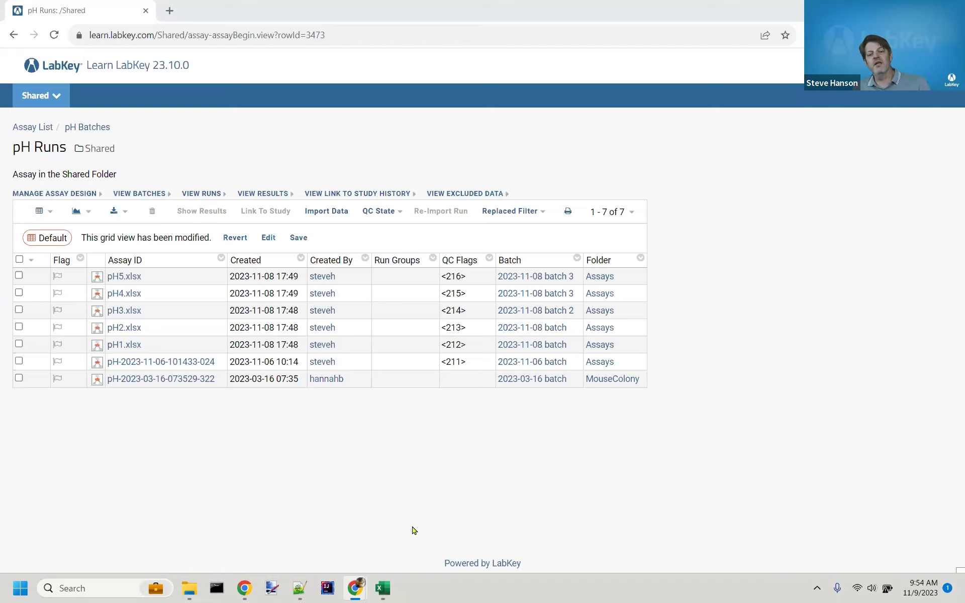
Step: Switch to the CellCulture1.xlsx workbook in Excel and add a second worksheet
left_click(387, 592)
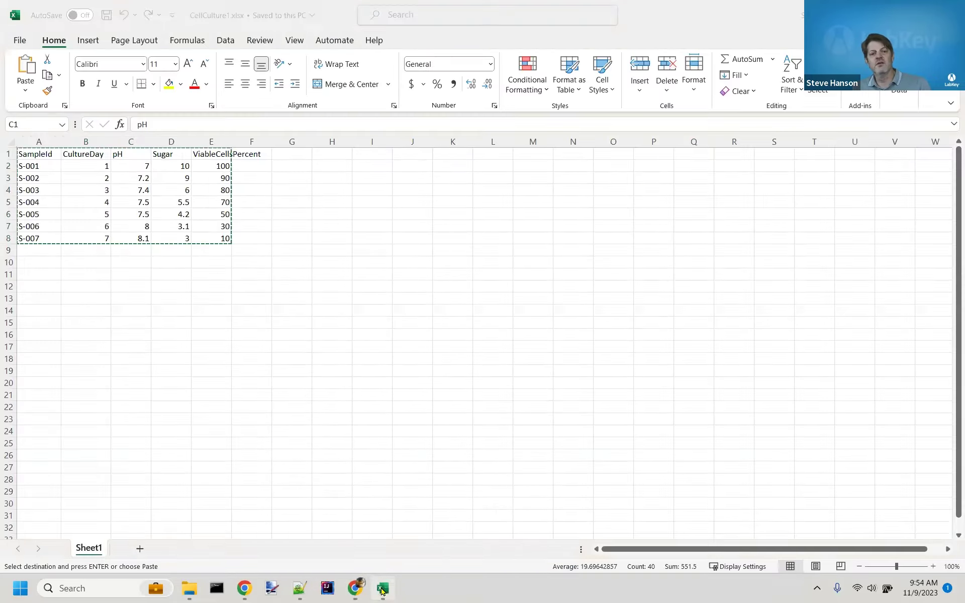
key("ctrl+c")
left_click(308, 396)
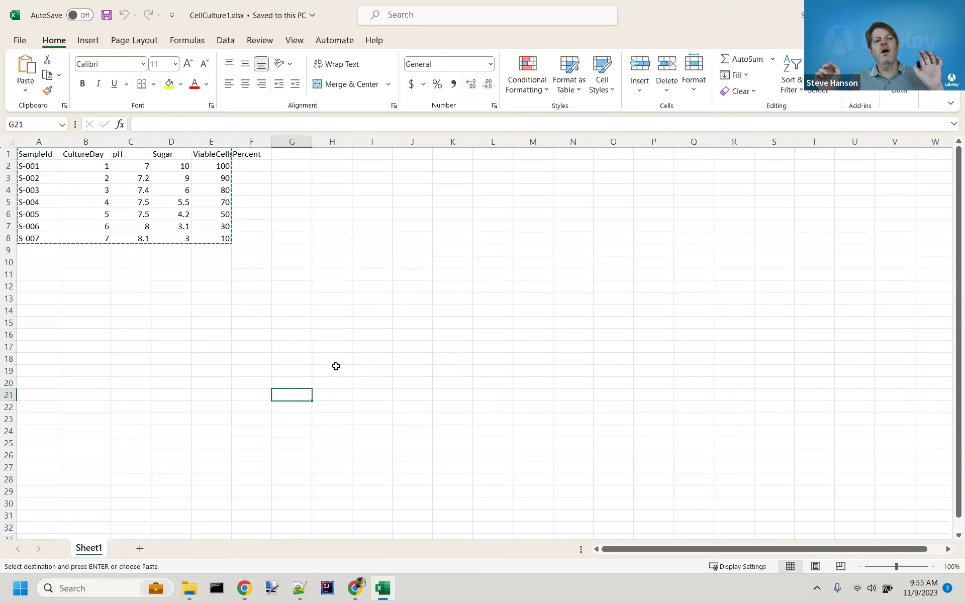
left_click(456, 334)
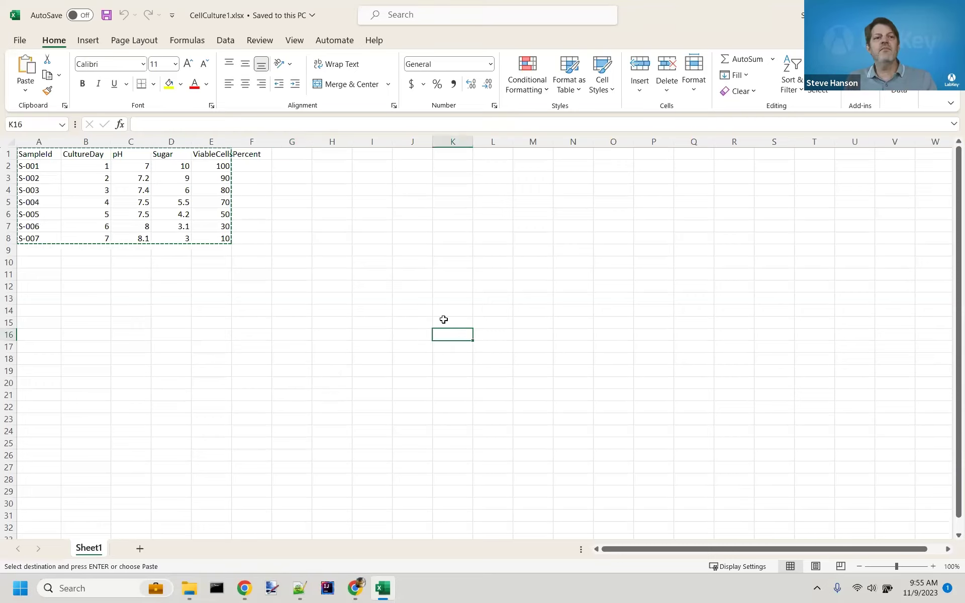
left_click(19, 41)
key("Escape")
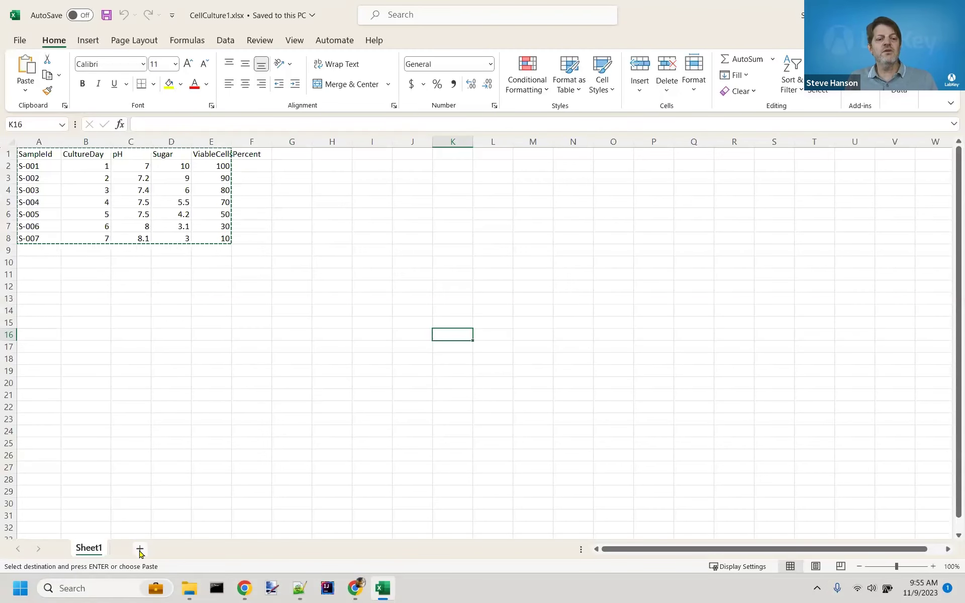
left_click(140, 548)
Step: Rename the data worksheet as results and the new blank worksheet as runs
left_click(85, 548)
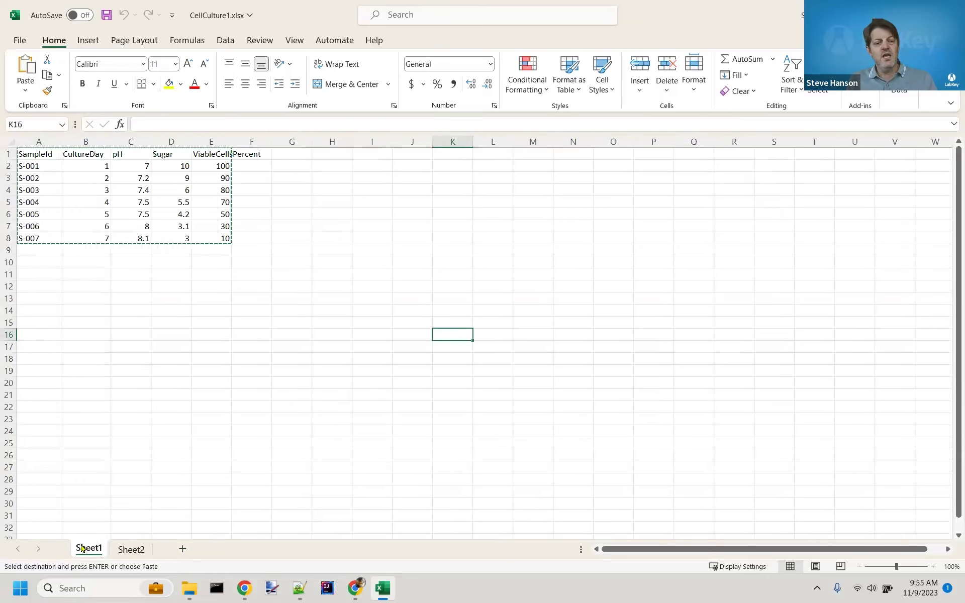
right_click(91, 550)
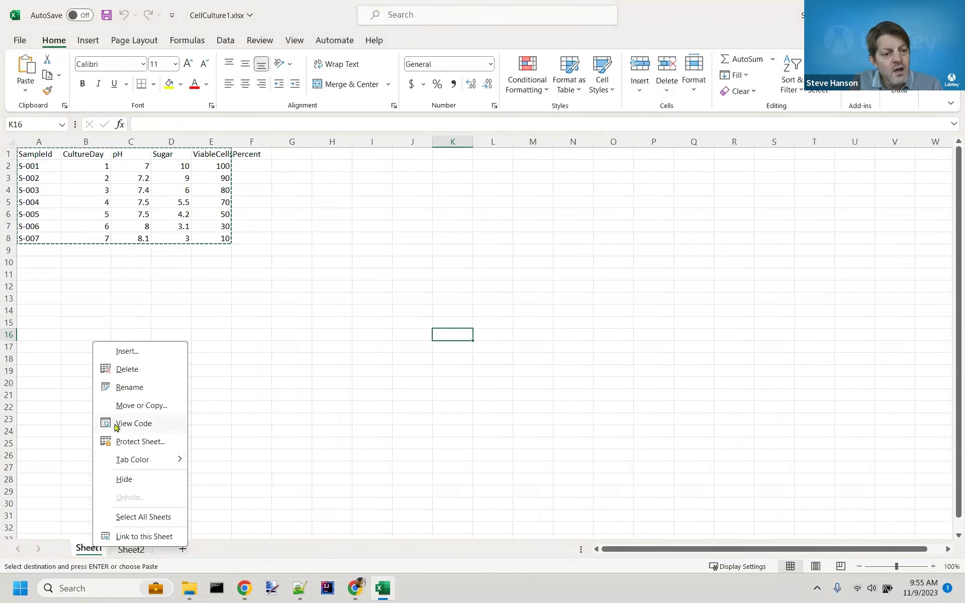
left_click(113, 390)
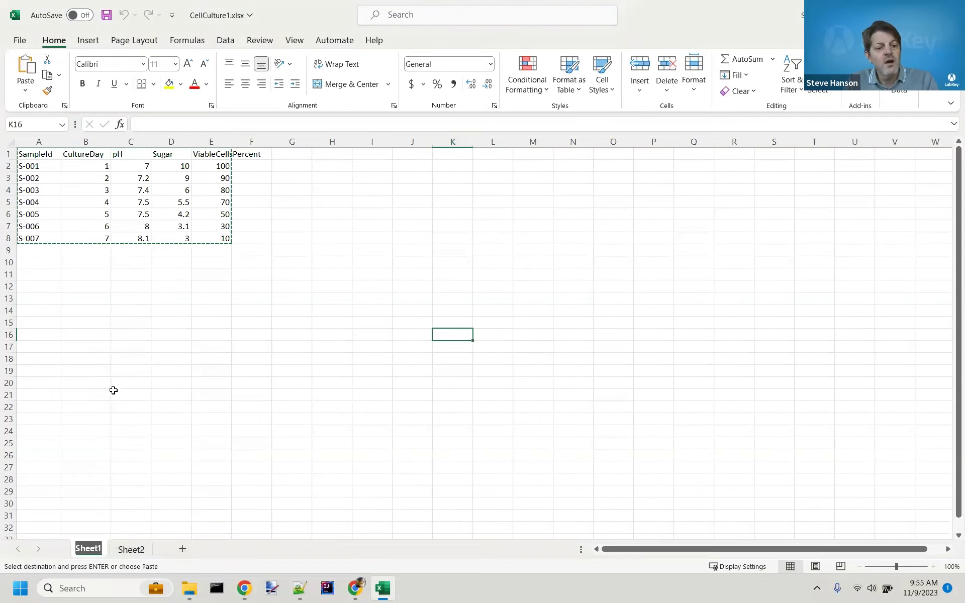
type("results")
key("Return")
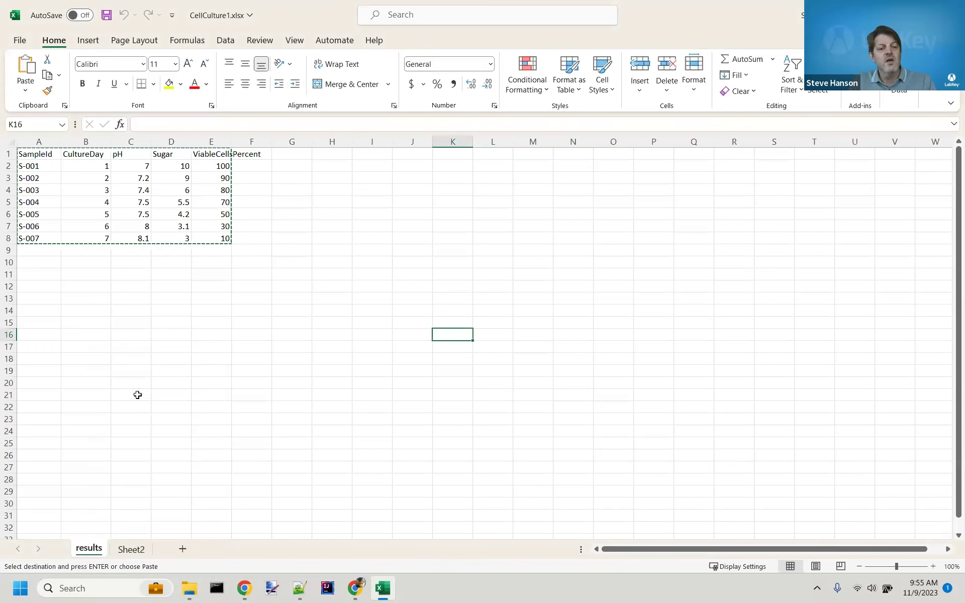
right_click(131, 549)
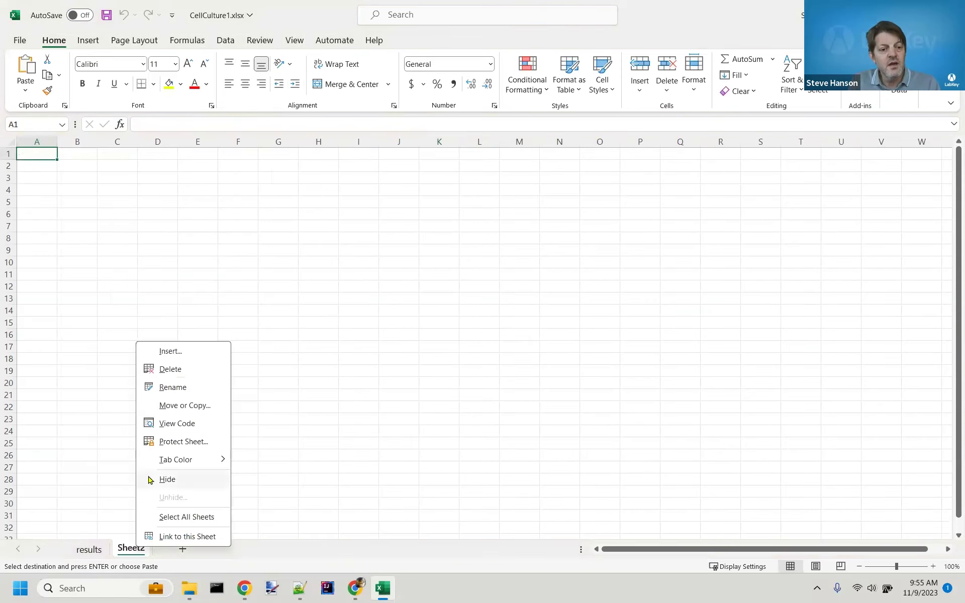
left_click(165, 387)
type("runs")
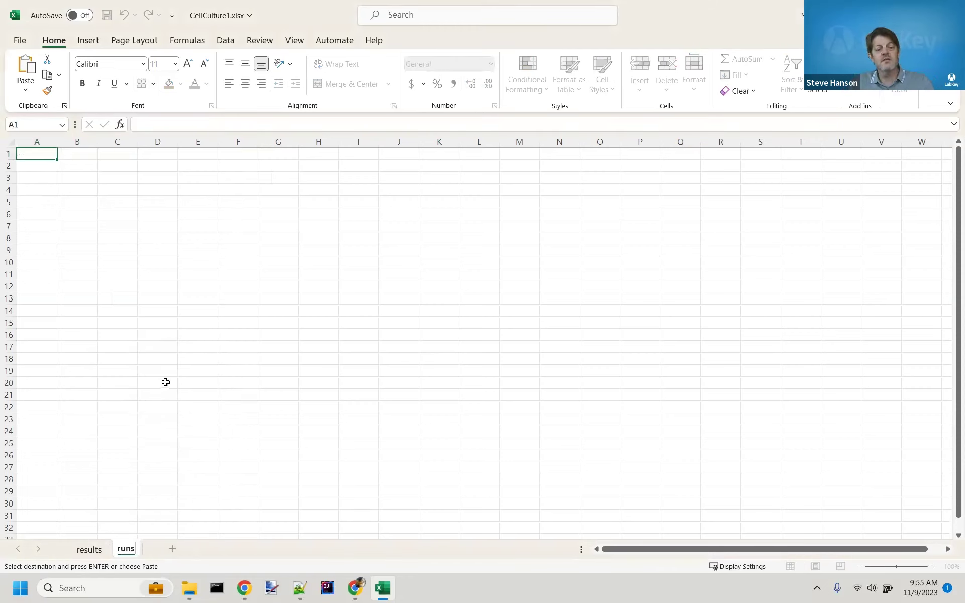
key("Return")
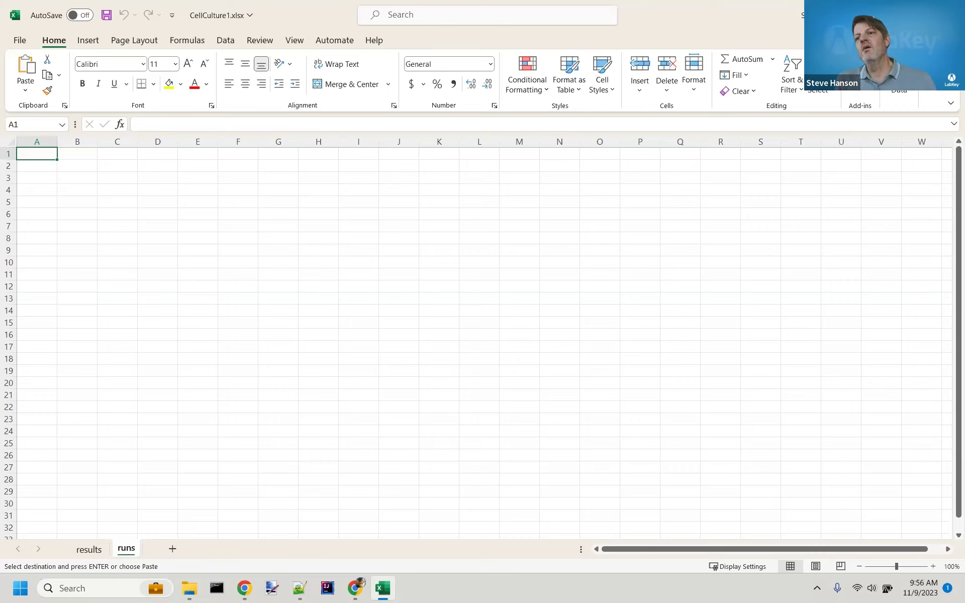
Step: Go back to the results worksheet and close the CellCulture1.xlsx workbook
left_click(89, 549)
left_click(950, 14)
left_click(496, 309)
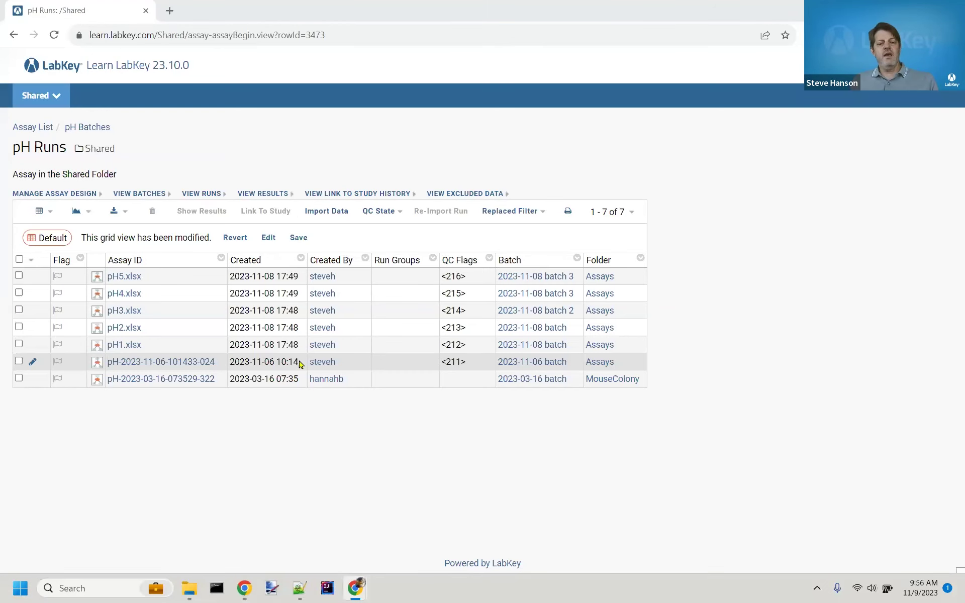
key("alt+Tab")
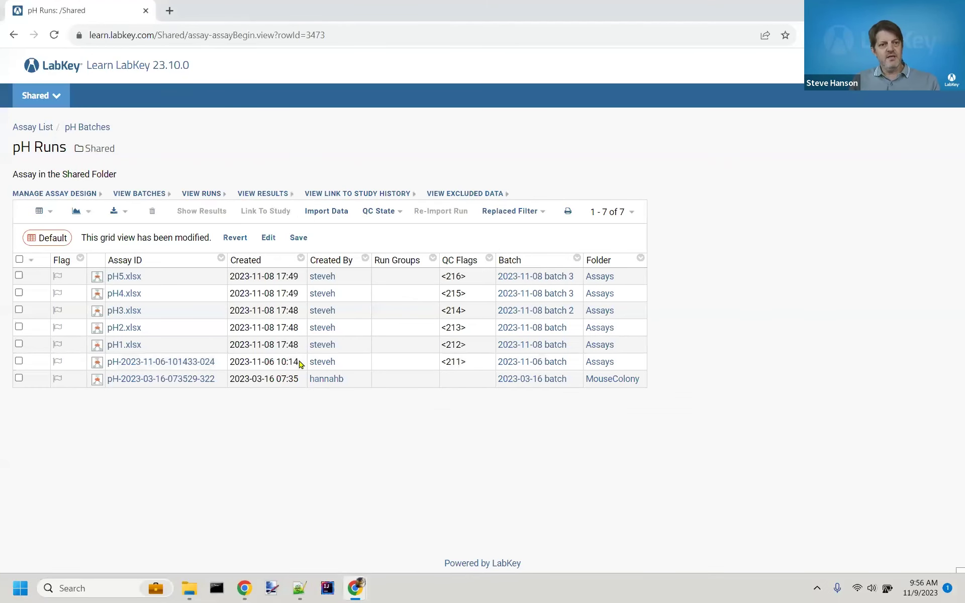
key("alt+Tab")
key("alt+Tab")
key("Right")
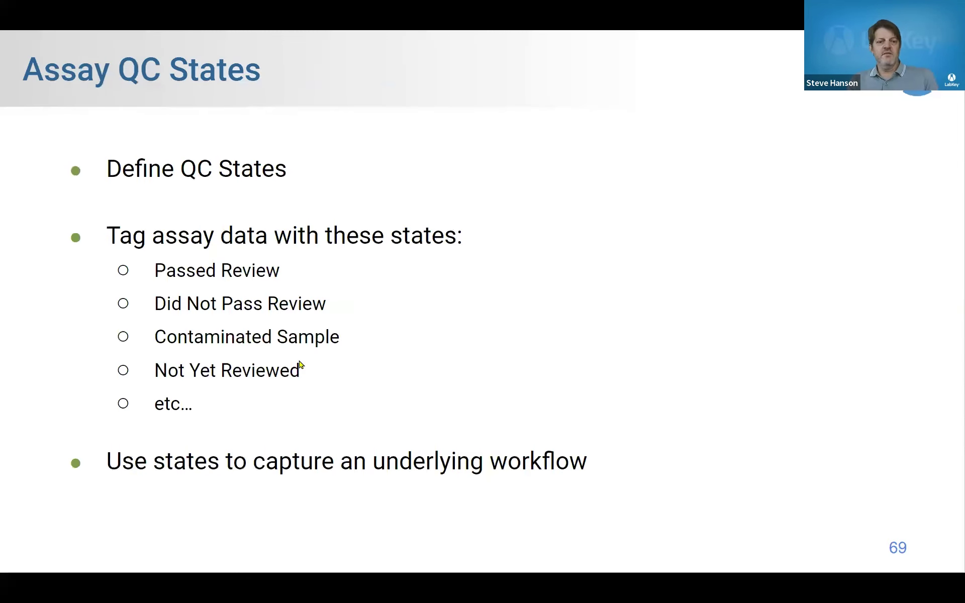
key("Right")
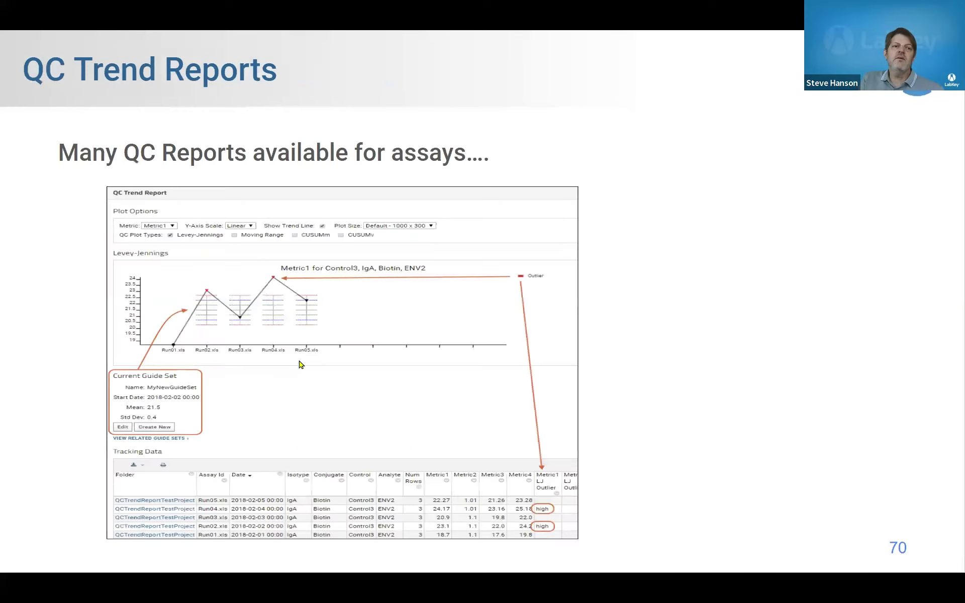
key("Right")
key("Right")
key("Left")
key("Left")
key("Left")
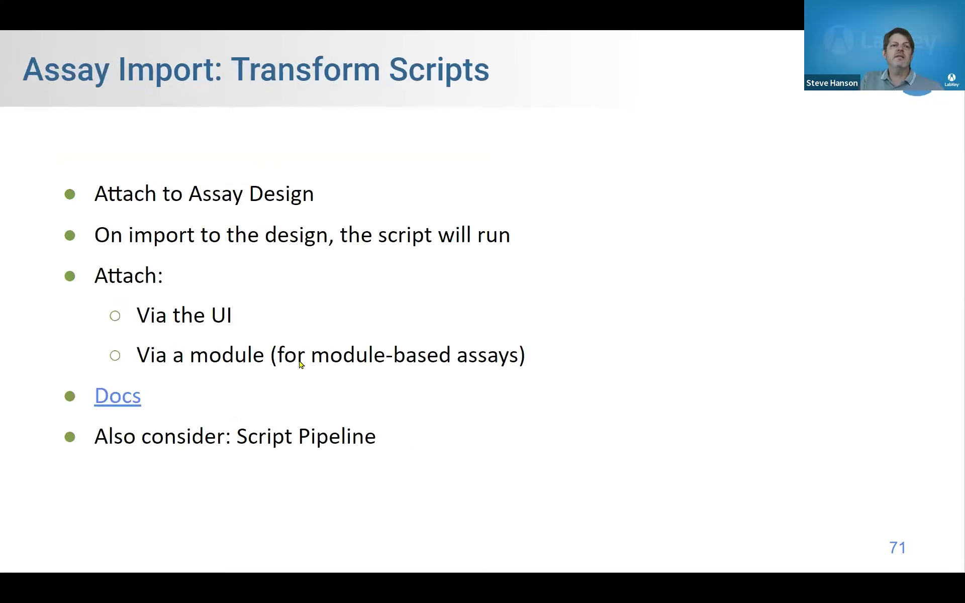
key("alt+Tab")
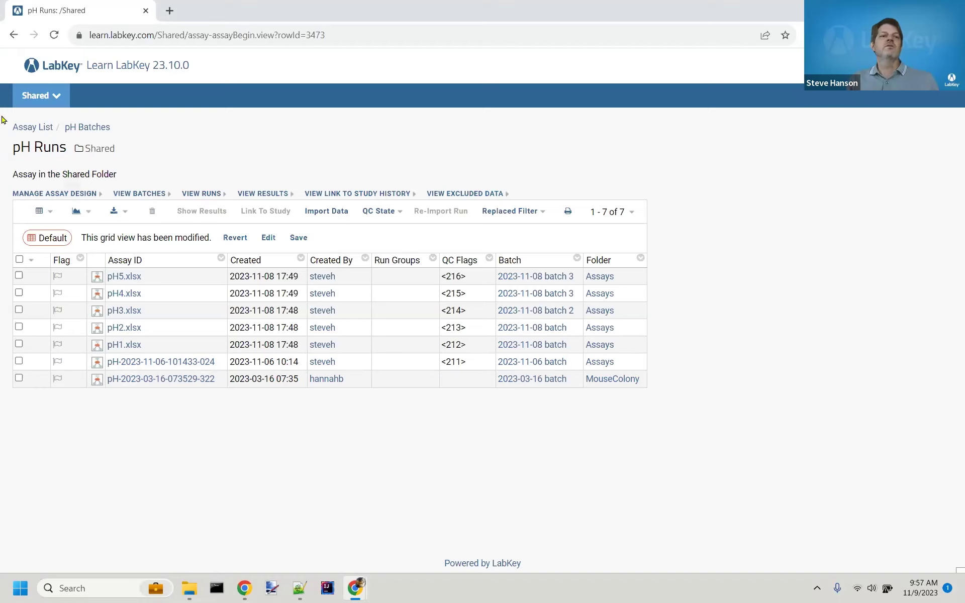
Step: Go to Main_Project and show its CellCultureAssay results in the assay data section
left_click(33, 95)
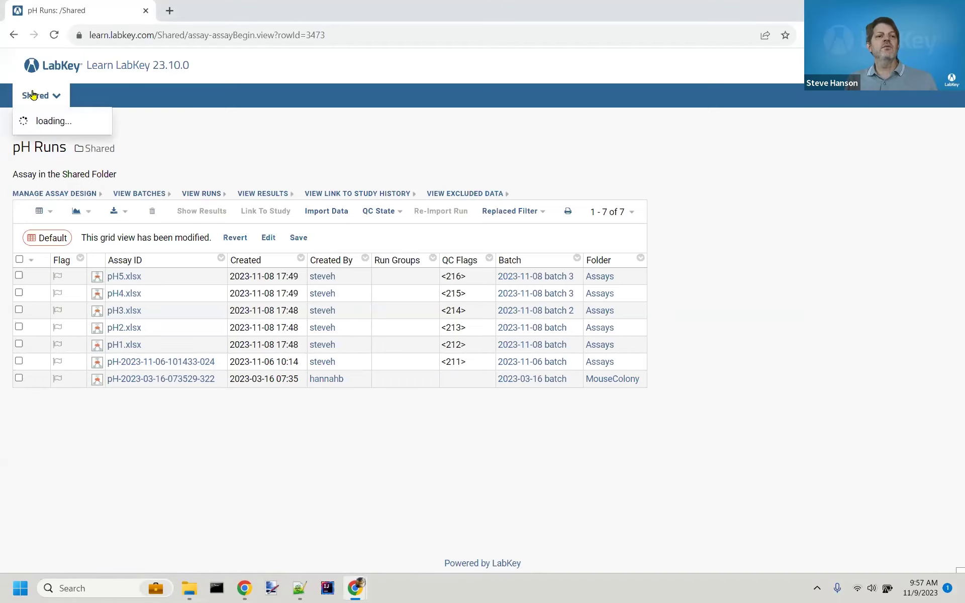
left_click(44, 126)
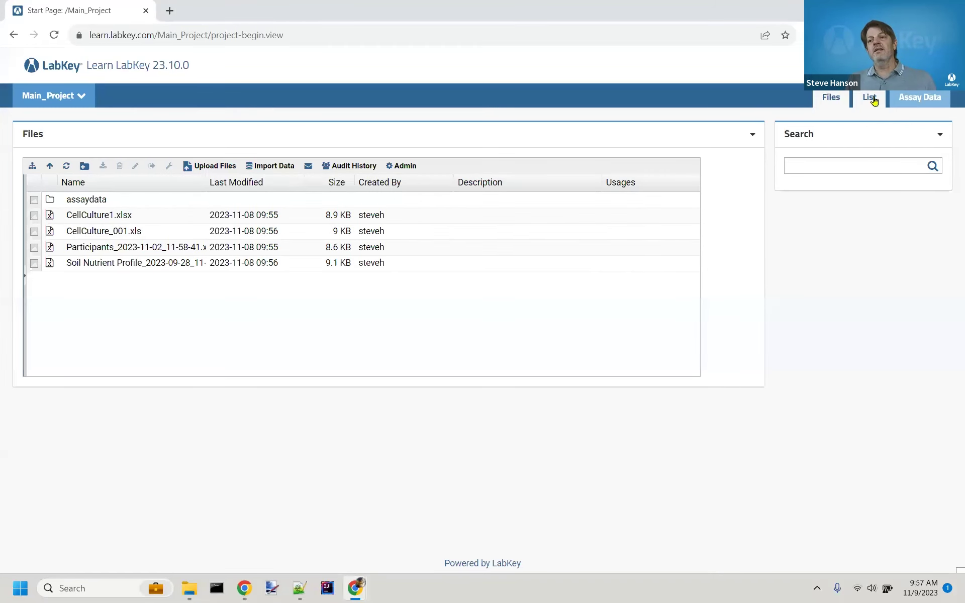
left_click(909, 98)
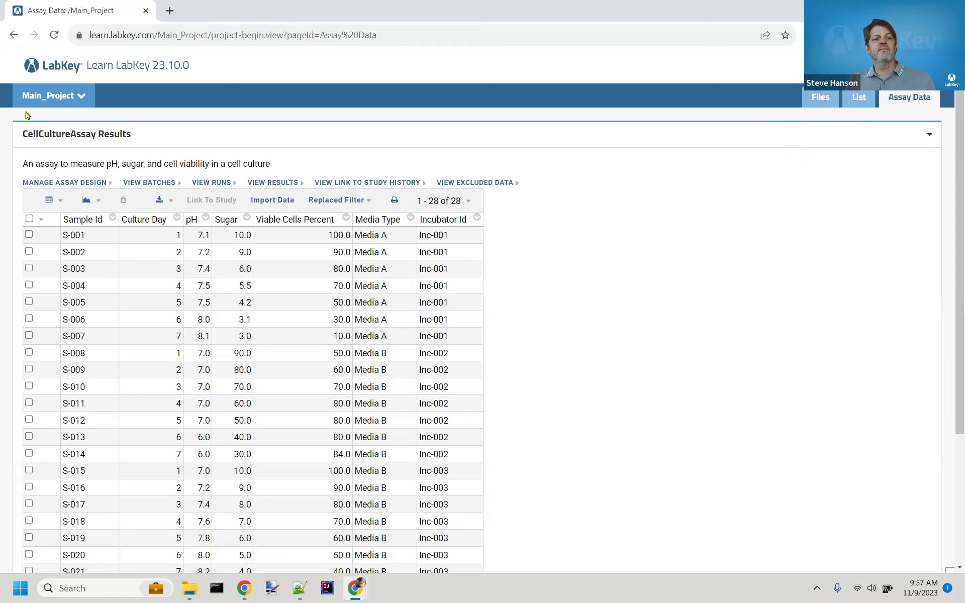
Step: Edit the CellCultureAssay design to enable QC States and save the design
left_click(74, 184)
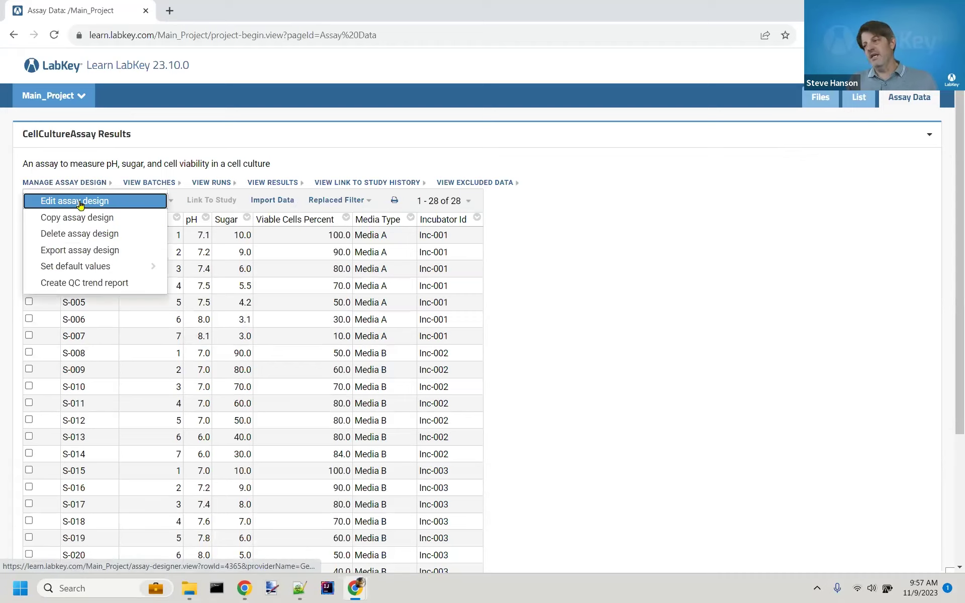
left_click(80, 202)
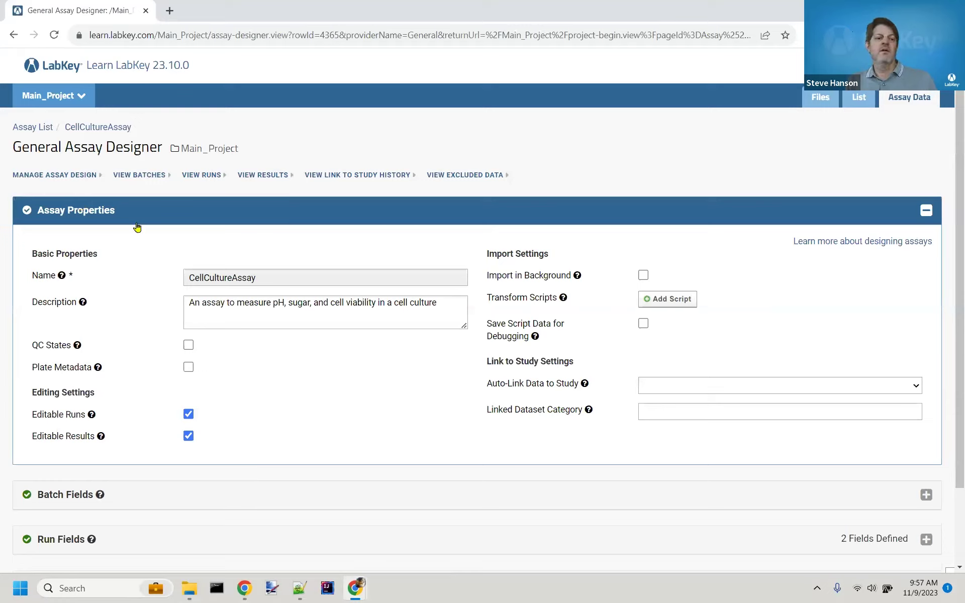
left_click(187, 347)
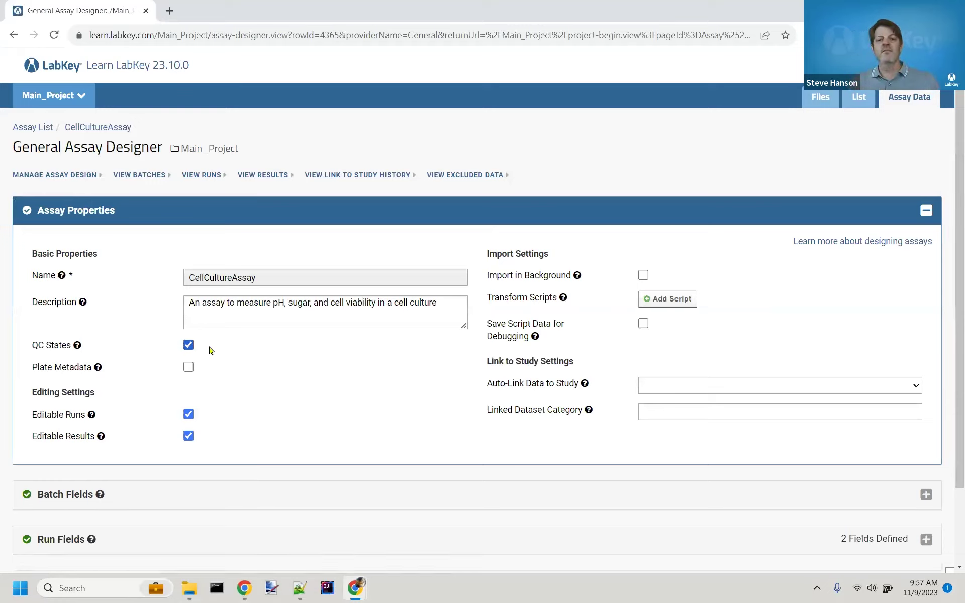
scroll(355, 384, "down", 2)
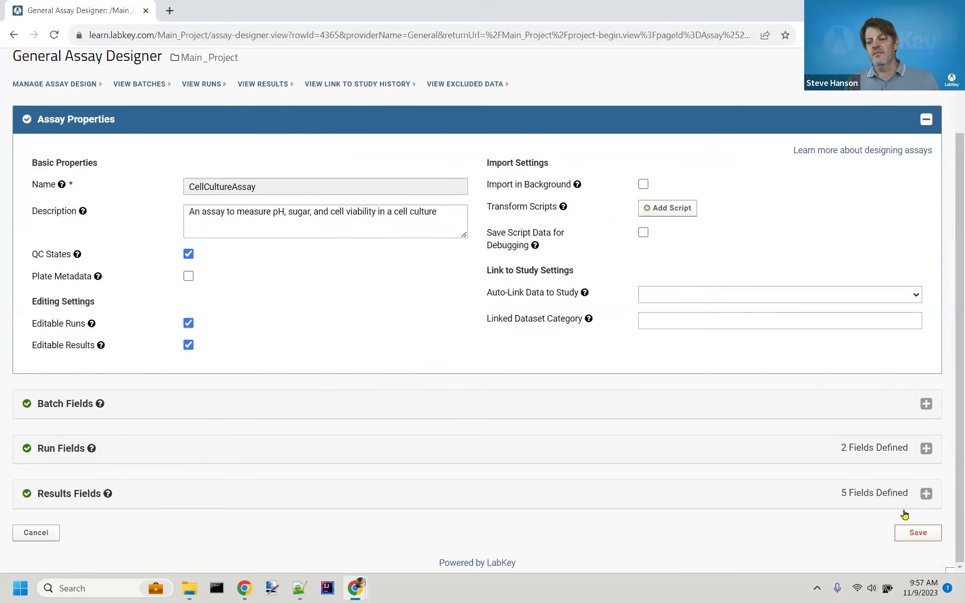
left_click(915, 532)
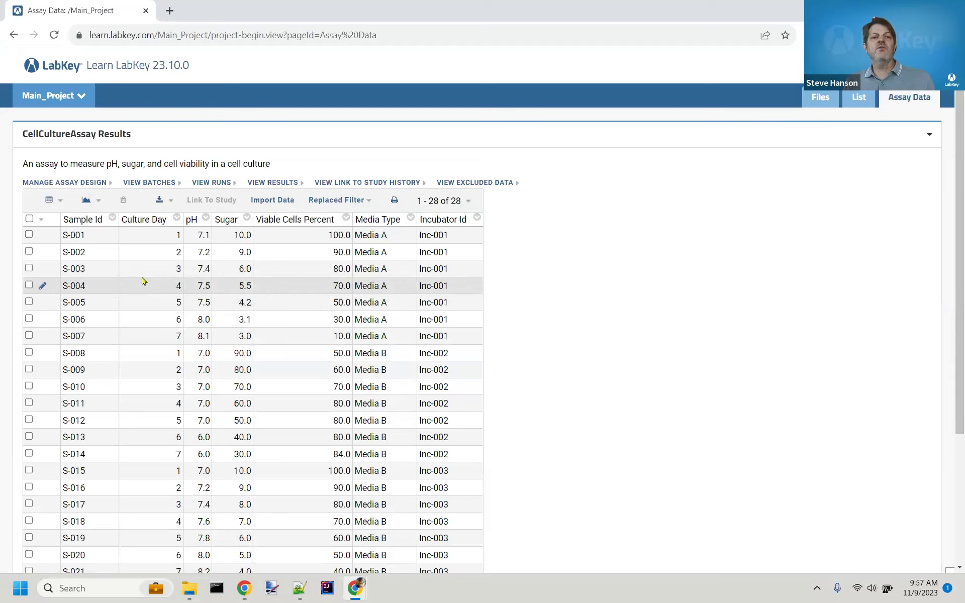
Step: Open QC state management from the CellCultureAssay runs and add a state named Passed
left_click(212, 184)
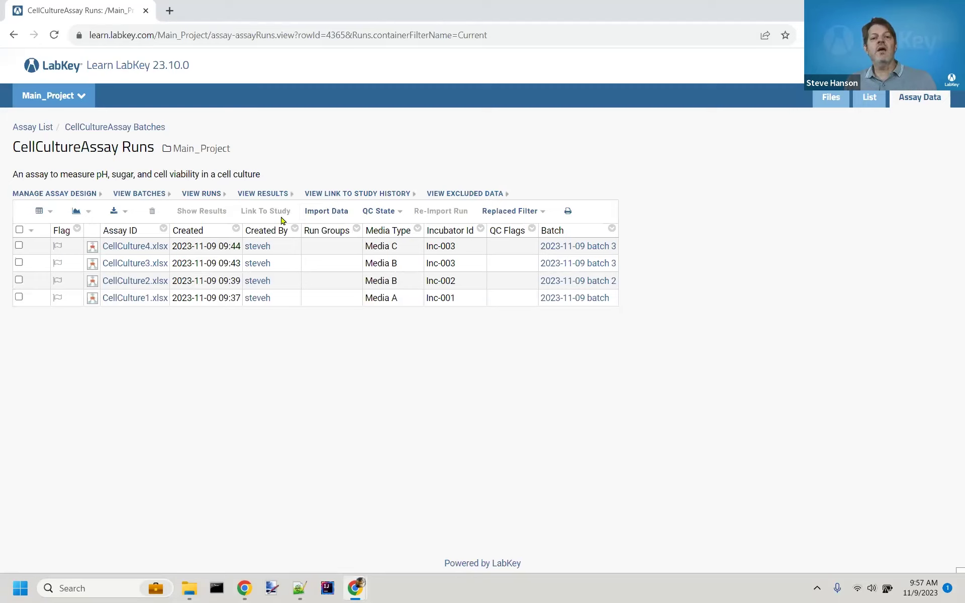
left_click(394, 213)
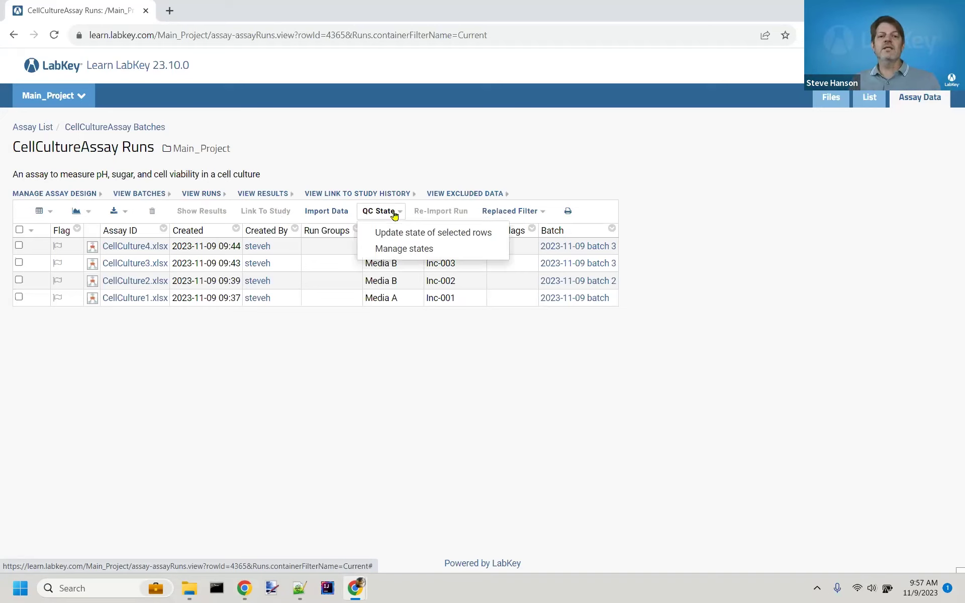
left_click(394, 249)
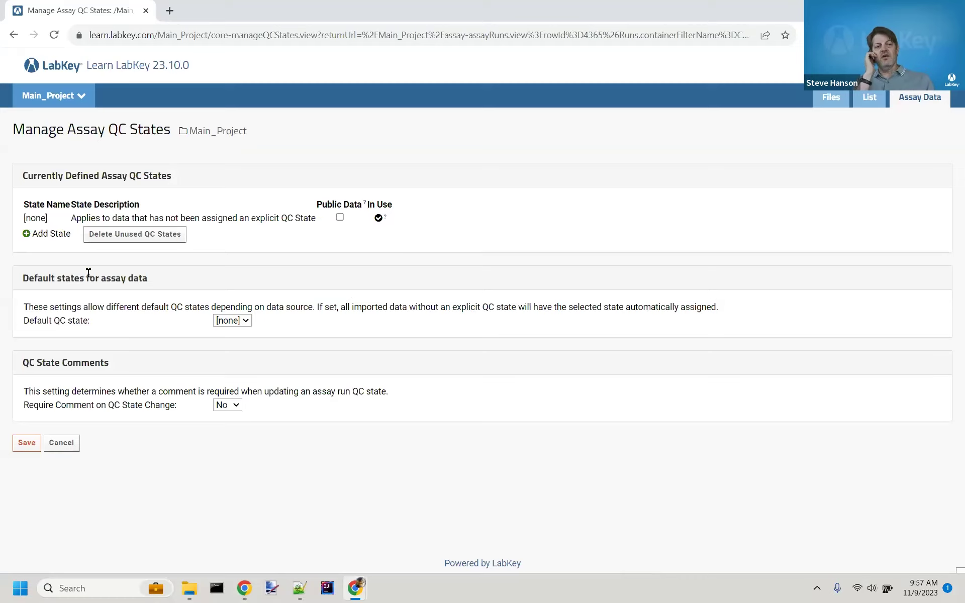
left_click(26, 234)
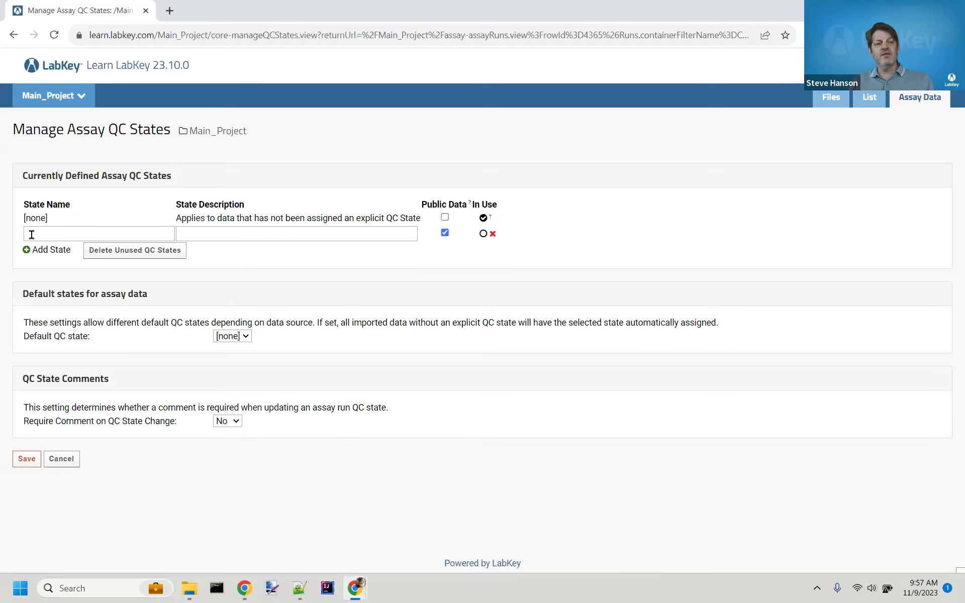
left_click(37, 234)
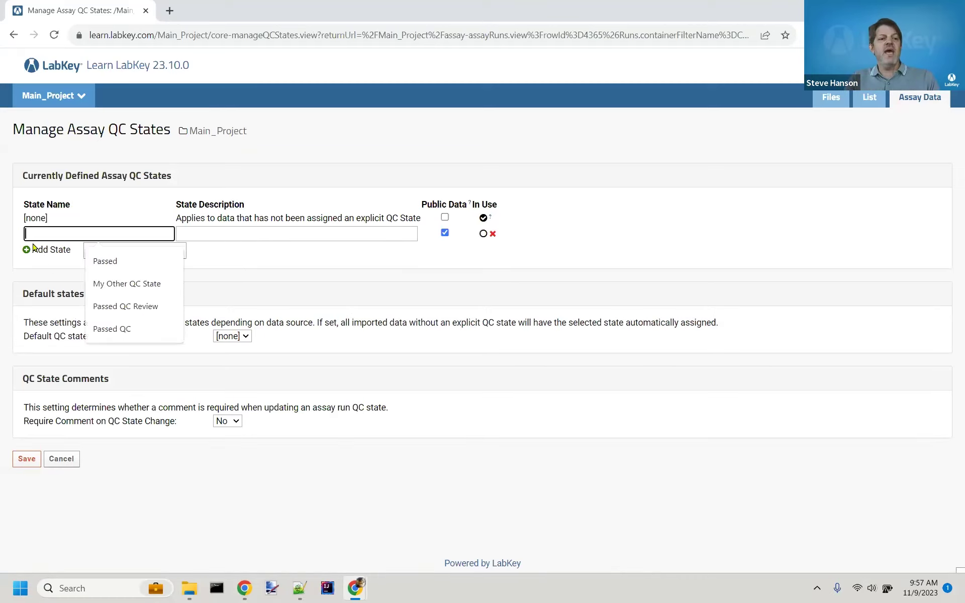
type("Passed")
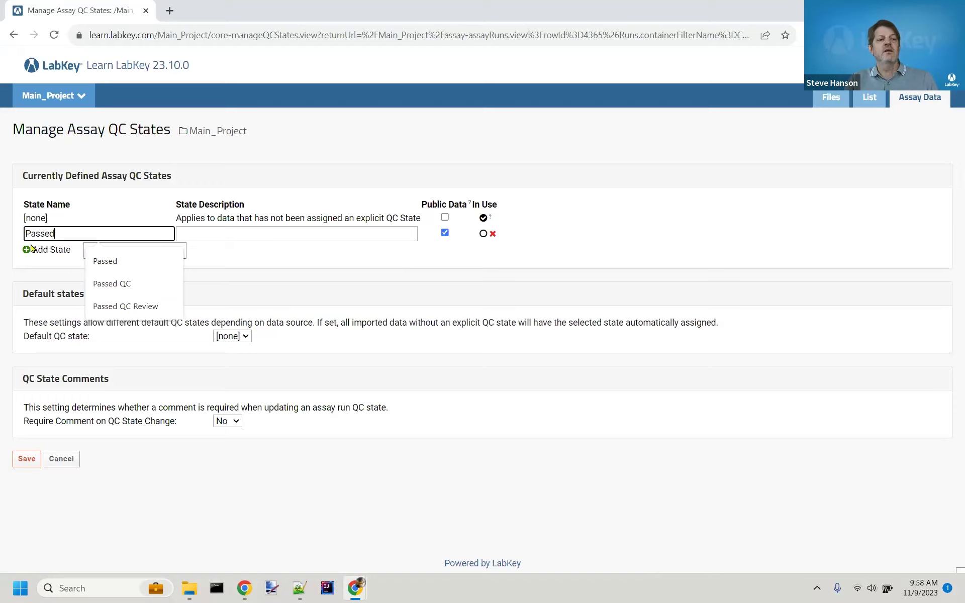
Step: Add the QC states Rejected and Not Yet Reviewed, and save the state definitions
left_click(31, 249)
left_click(41, 250)
type("Rejected")
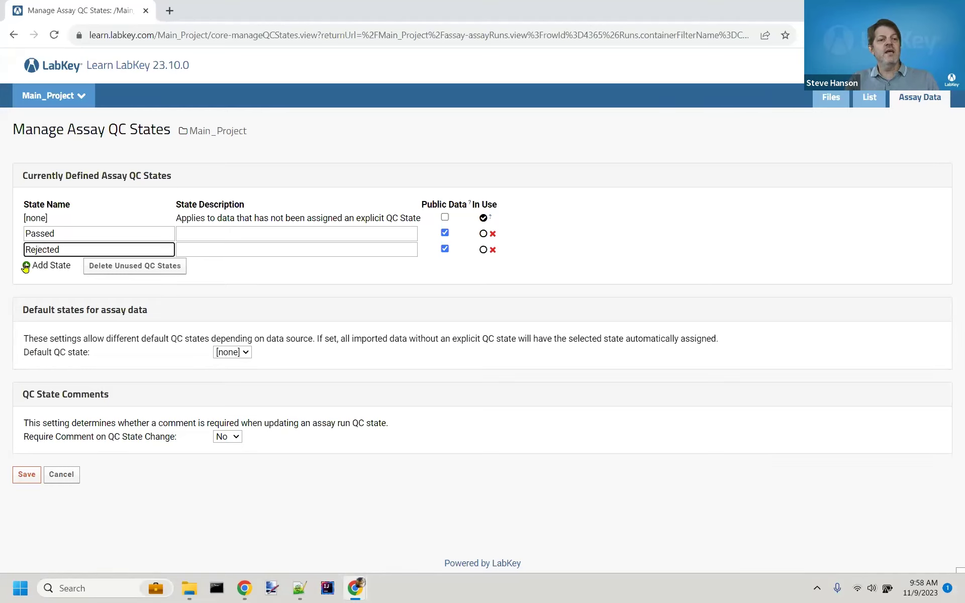
left_click(27, 264)
type("N")
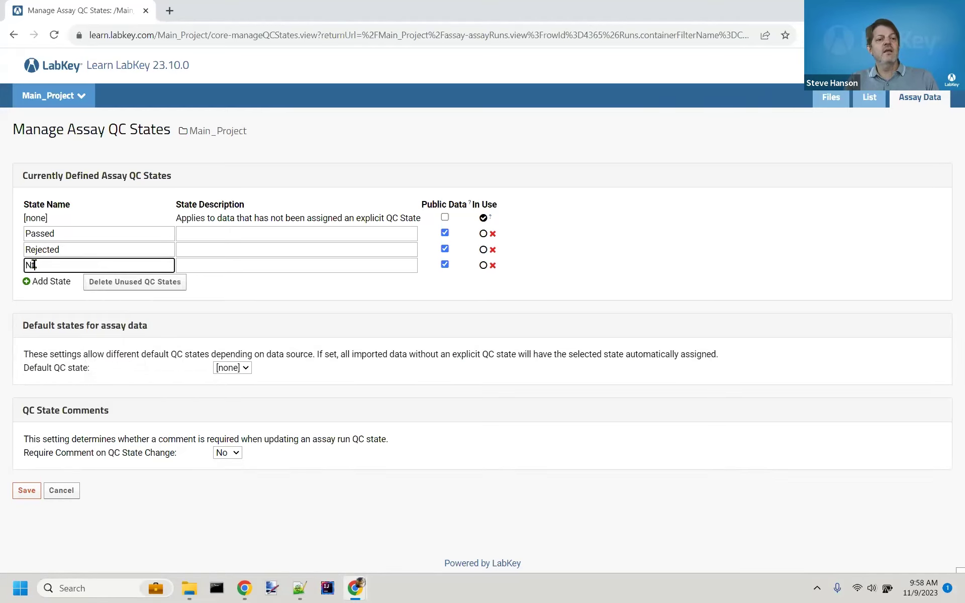
type("ot Yet Reviewed")
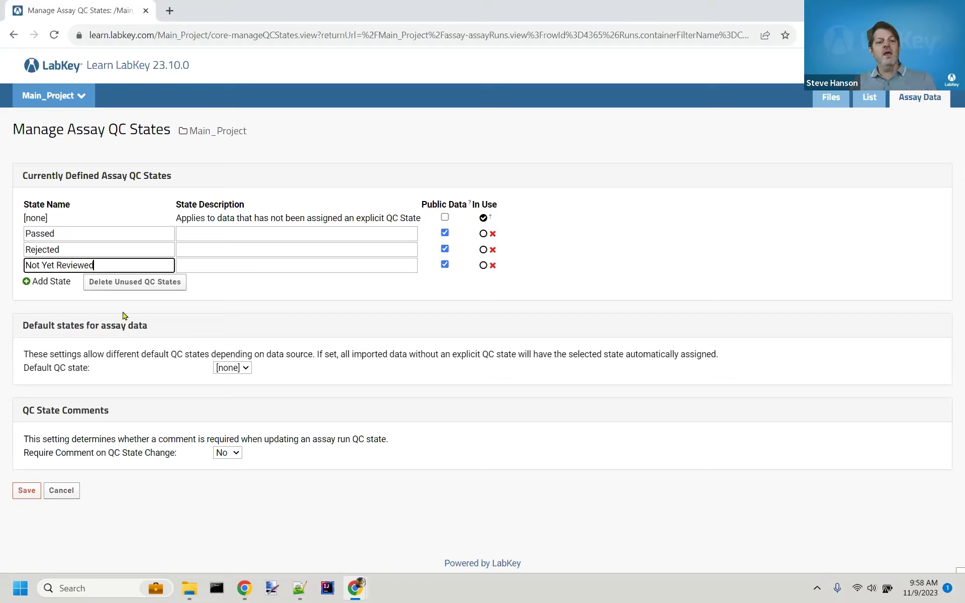
left_click(25, 490)
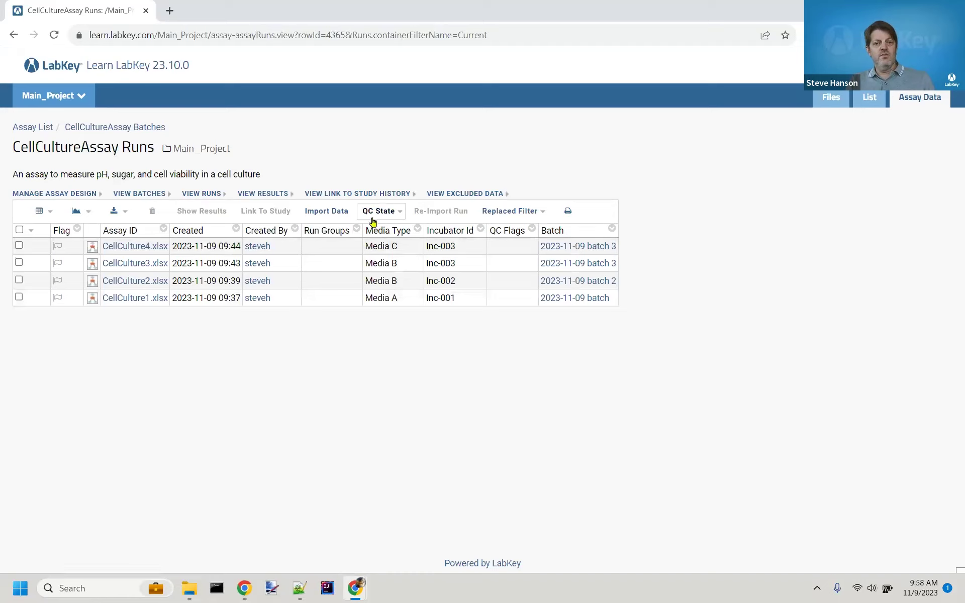
Step: Set the default QC state for assay data to Not Yet Reviewed and save the setting
right_click(397, 215)
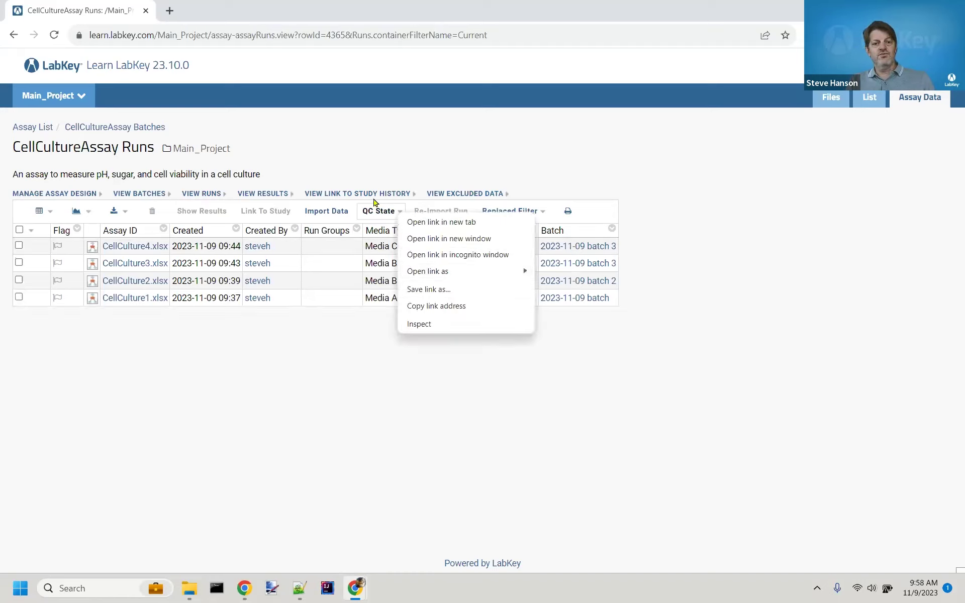
left_click(372, 213)
left_click(383, 213)
left_click(384, 248)
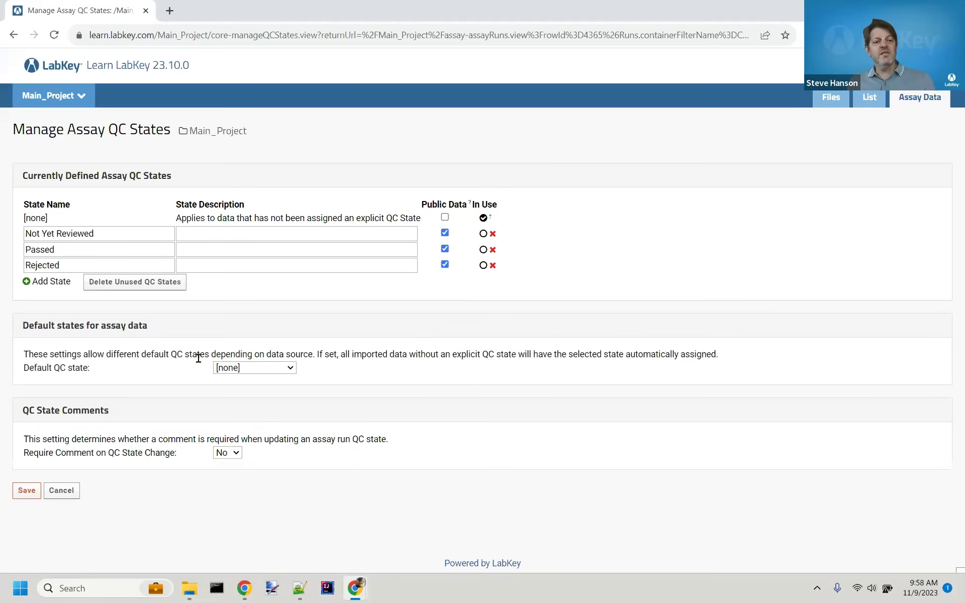
left_click(239, 368)
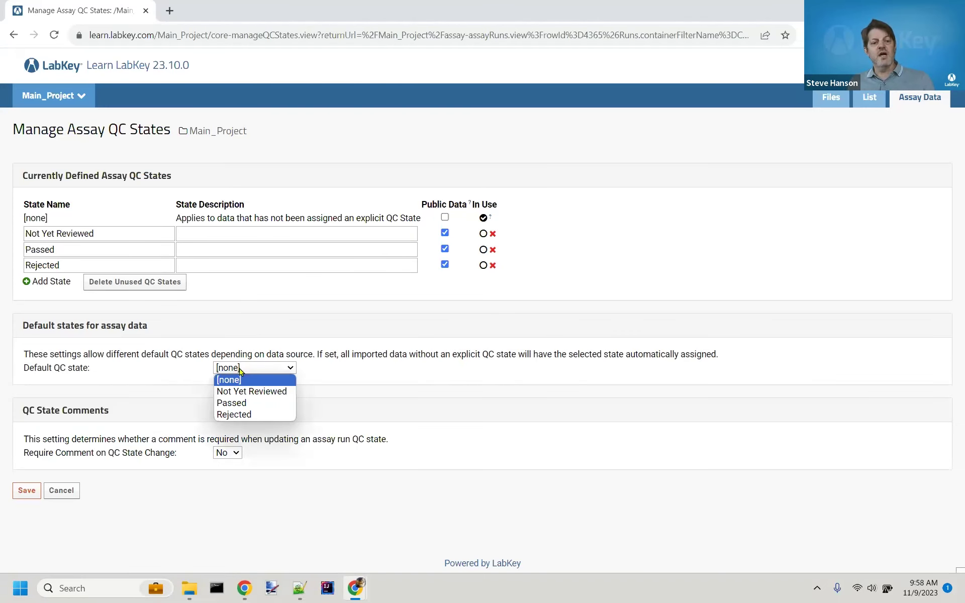
left_click(249, 396)
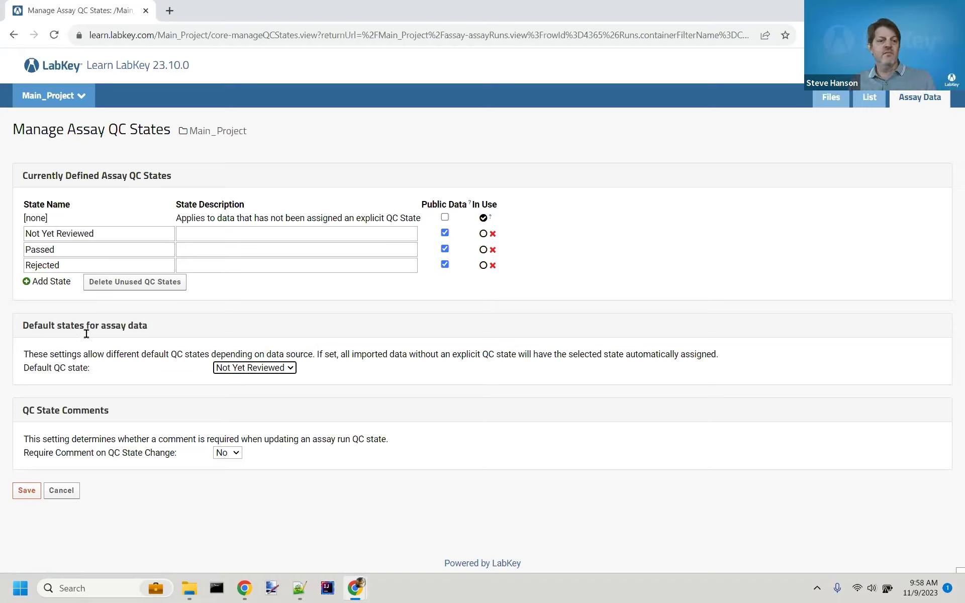
left_click(26, 491)
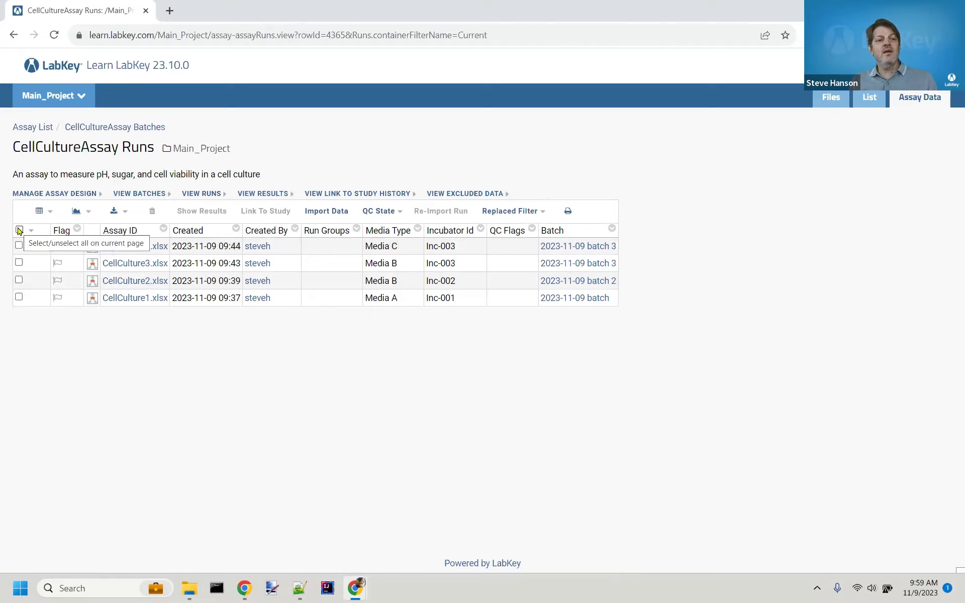
Step: Update the QC state of the CellCulture4.xlsx, CellCulture3.xlsx and CellCulture2.xlsx runs to Passed with the comment "looks good"
left_click(19, 246)
left_click(18, 262)
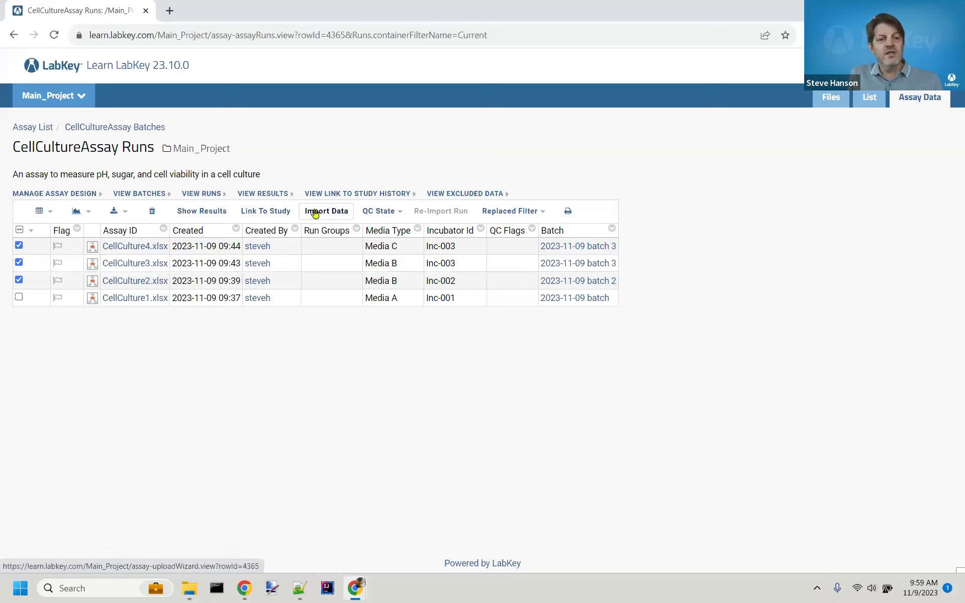
left_click(386, 220)
left_click(388, 233)
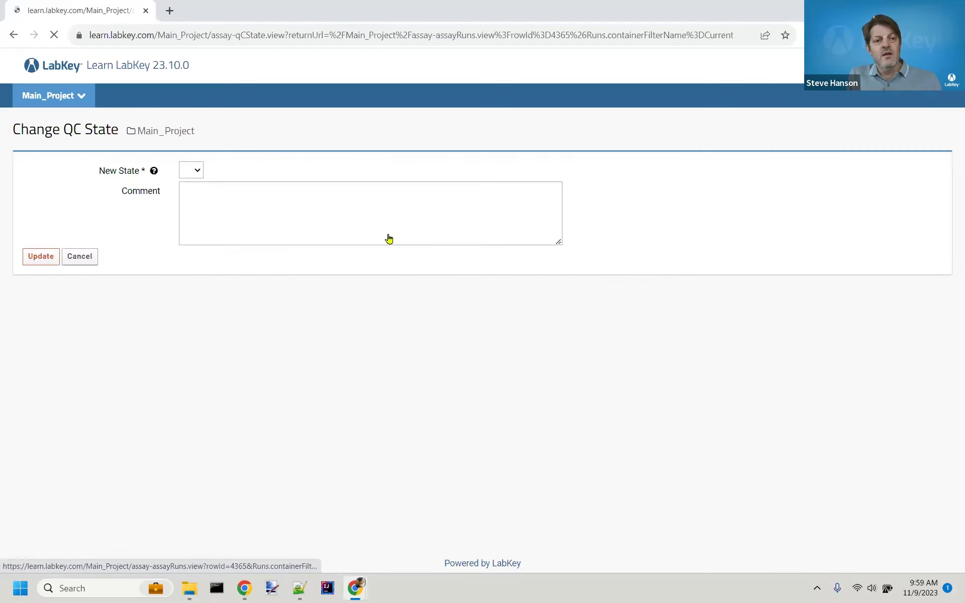
left_click(257, 172)
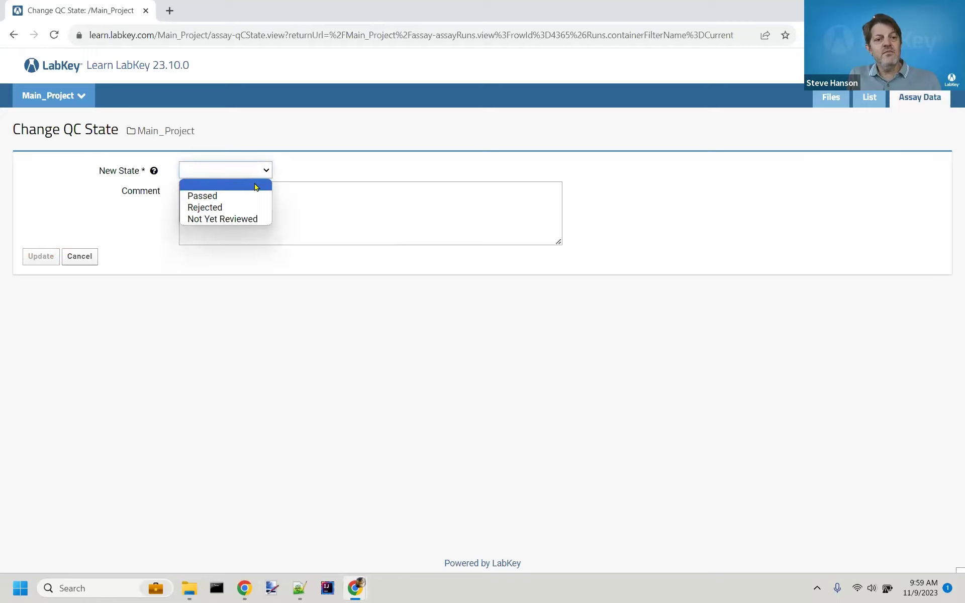
left_click(252, 206)
left_click(252, 169)
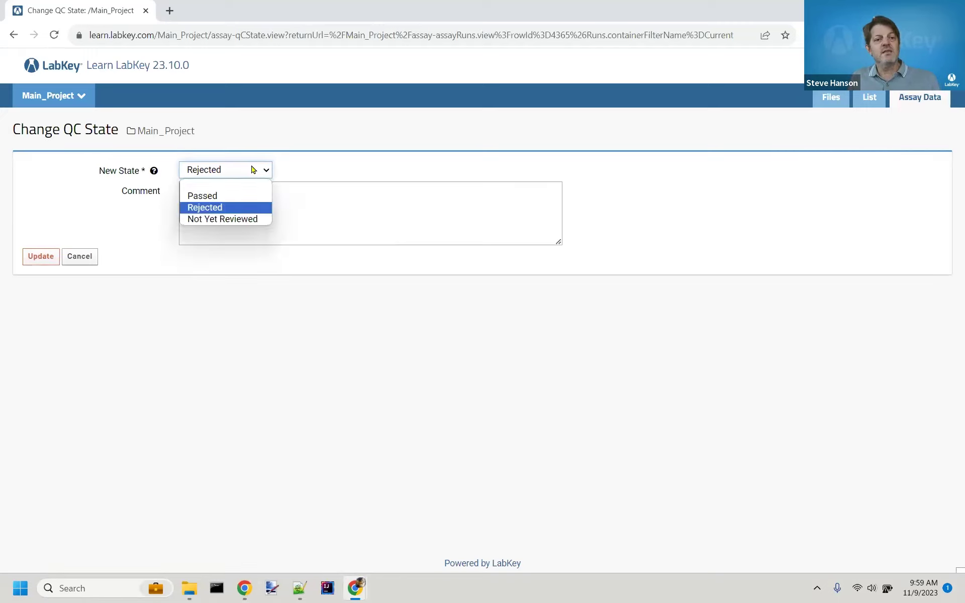
left_click(246, 195)
left_click(246, 195)
type("looks good")
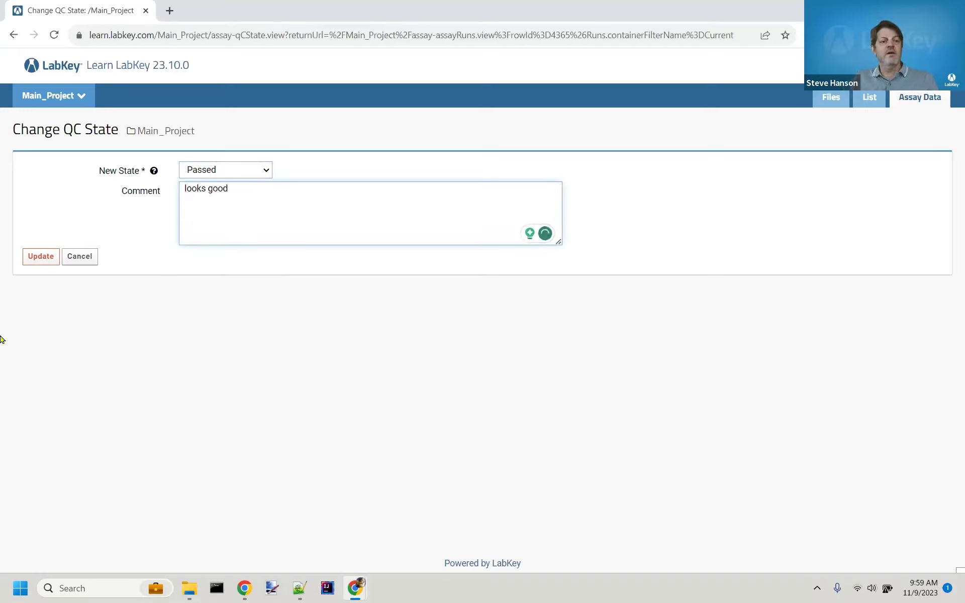
left_click(39, 257)
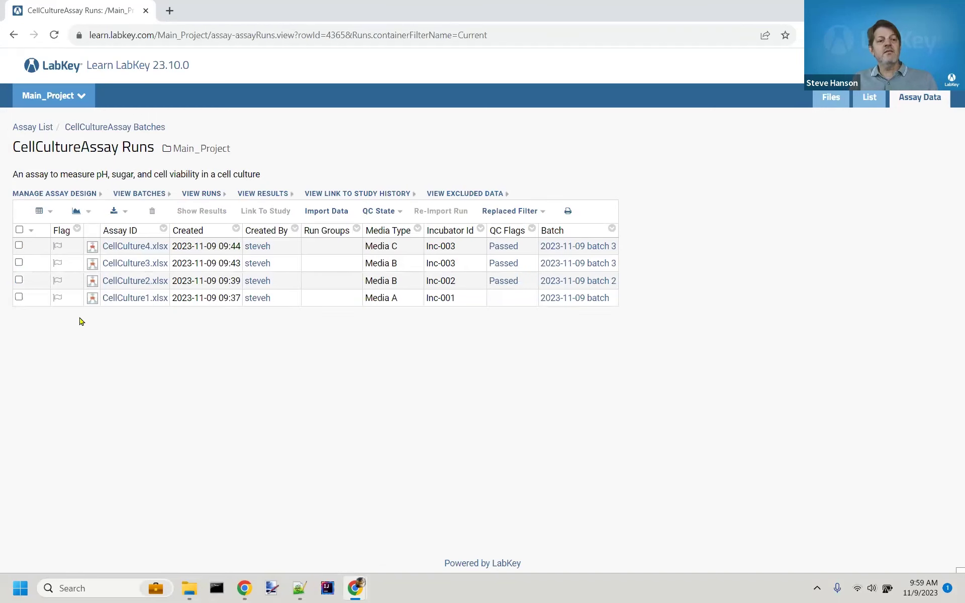
Step: Choose Rejected as the new QC state for the CellCulture1.xlsx run and start its comment
left_click(19, 297)
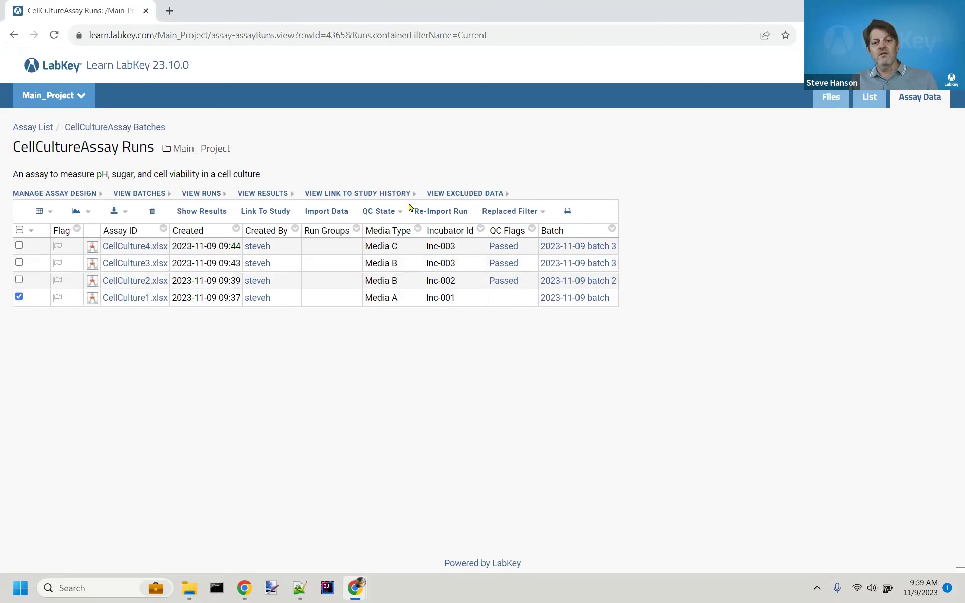
left_click(391, 211)
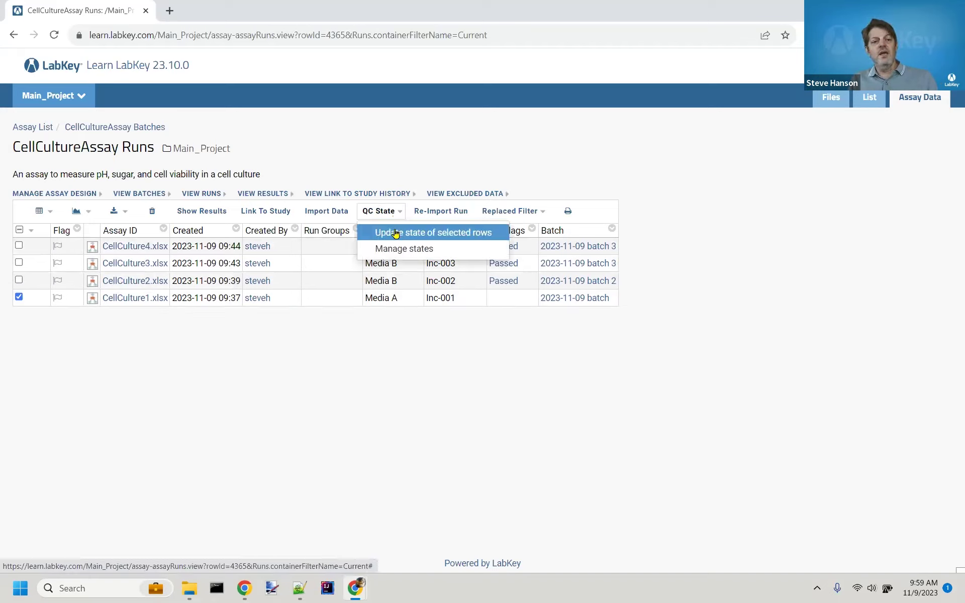
left_click(396, 233)
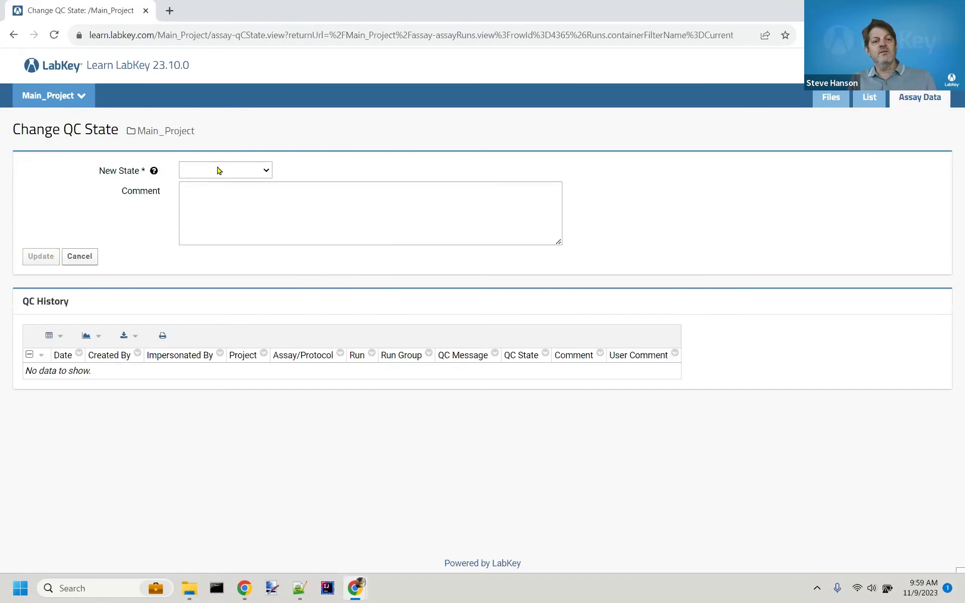
left_click(217, 171)
left_click(211, 206)
left_click(211, 209)
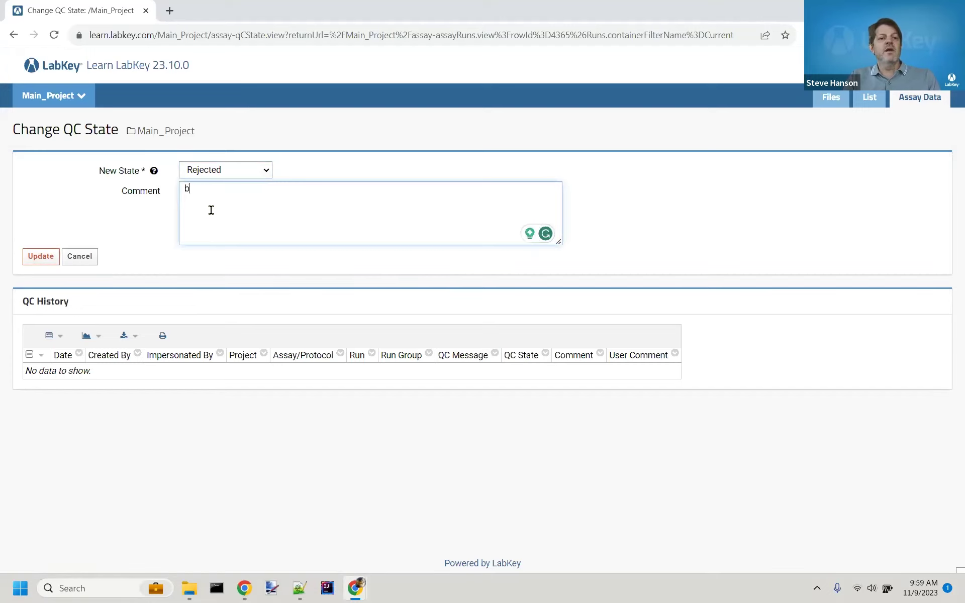
Step: Enter the comment "Incubator was contaminated." for the Rejected QC state and save the run's state change
type("Incubator was con")
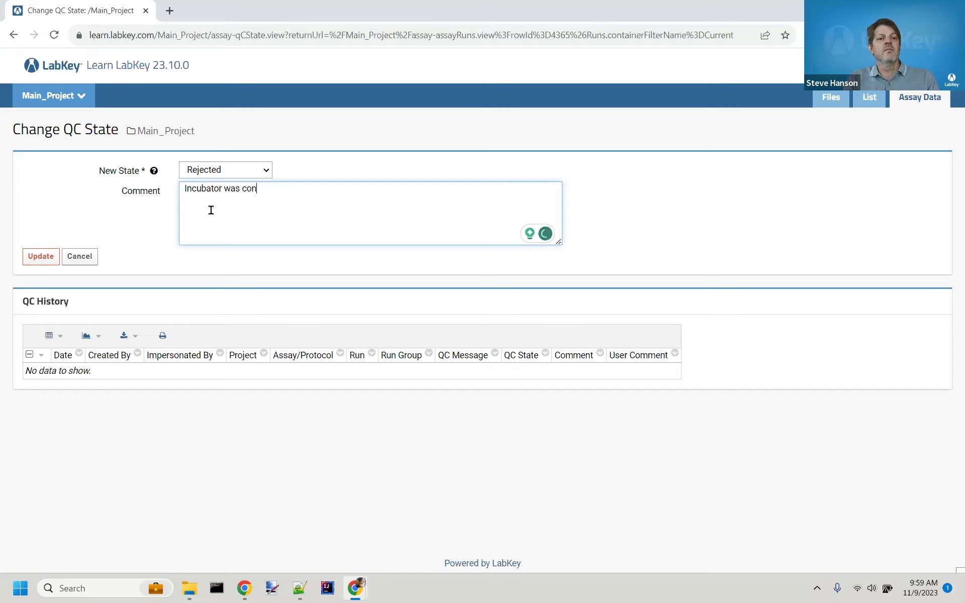
type("taminated.")
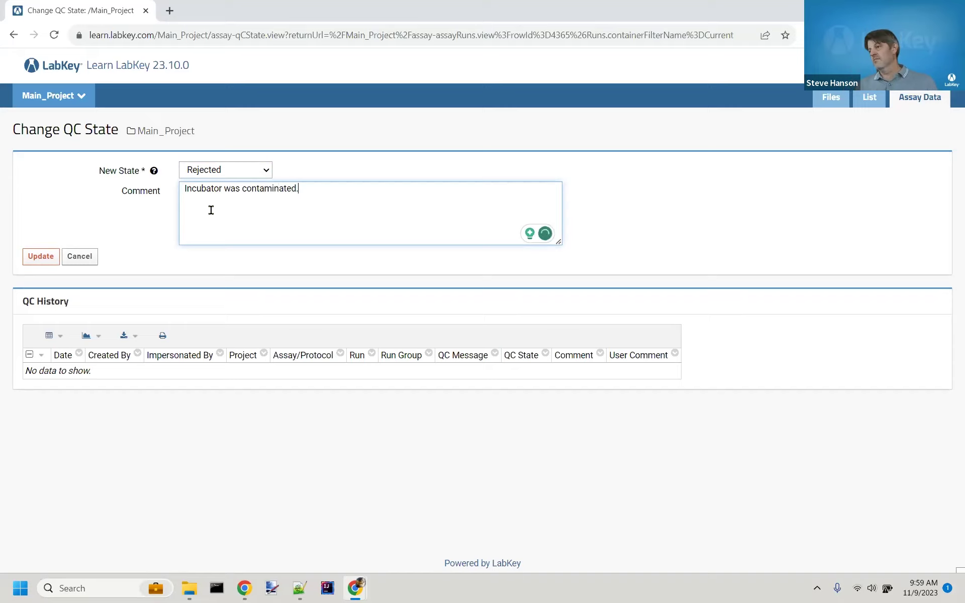
left_click(24, 259)
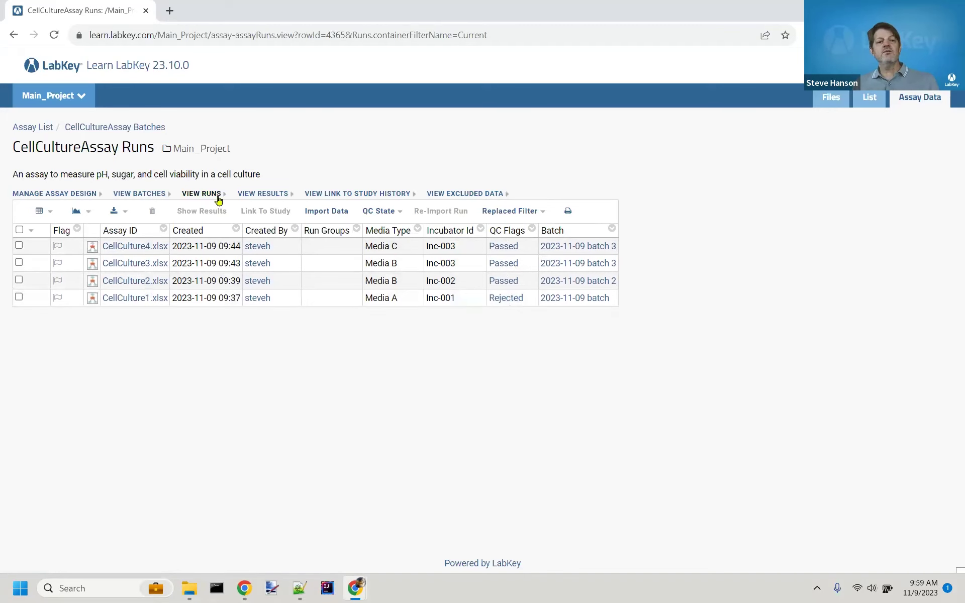
Step: Show the CellCultureAssay results and start customizing their grid view
left_click(263, 194)
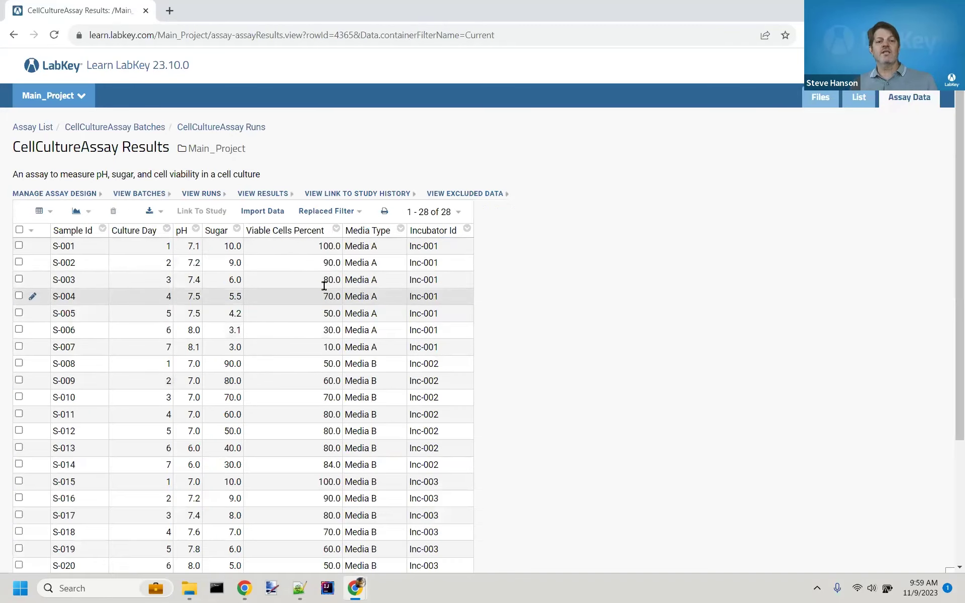
left_click(45, 212)
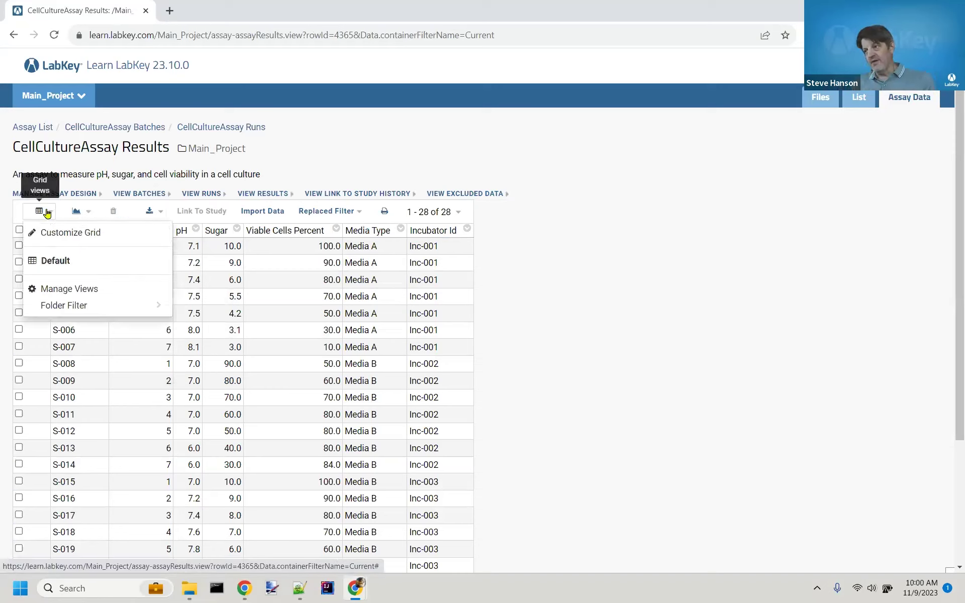
left_click(52, 233)
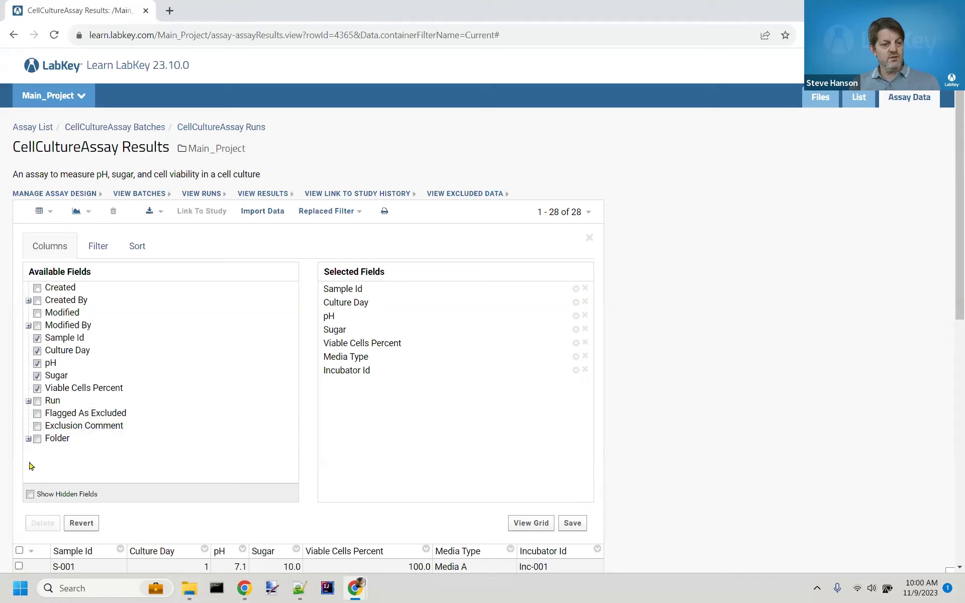
Step: Reveal the hidden fields among the available grid fields, look through them, and hide them again
left_click(29, 495)
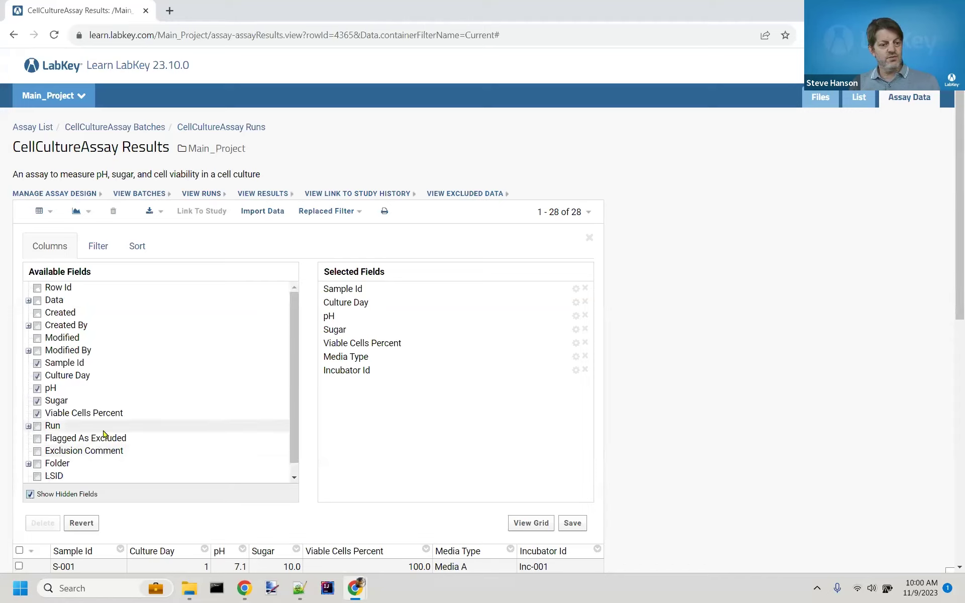
scroll(183, 416, "down", 1)
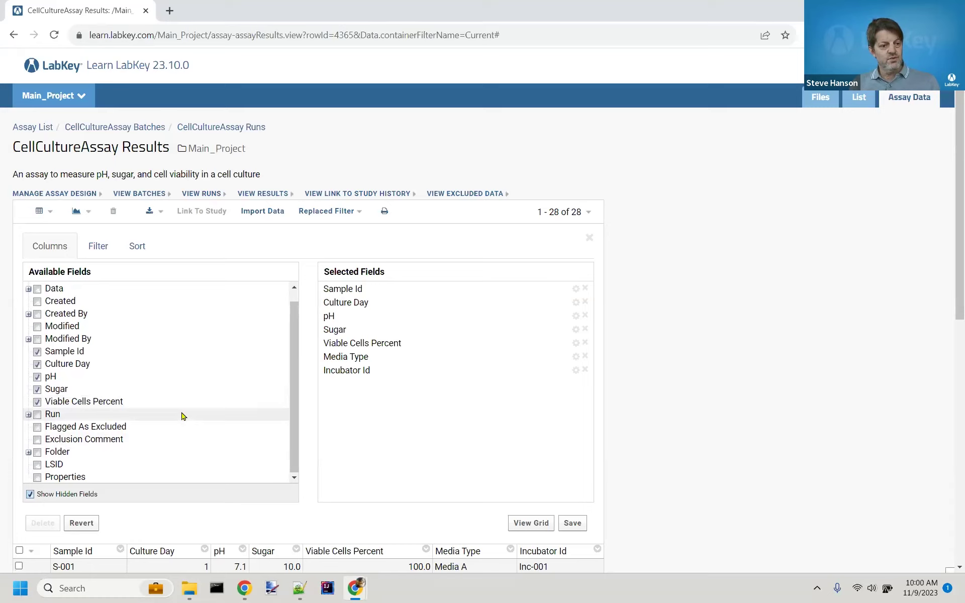
scroll(183, 416, "up", 1)
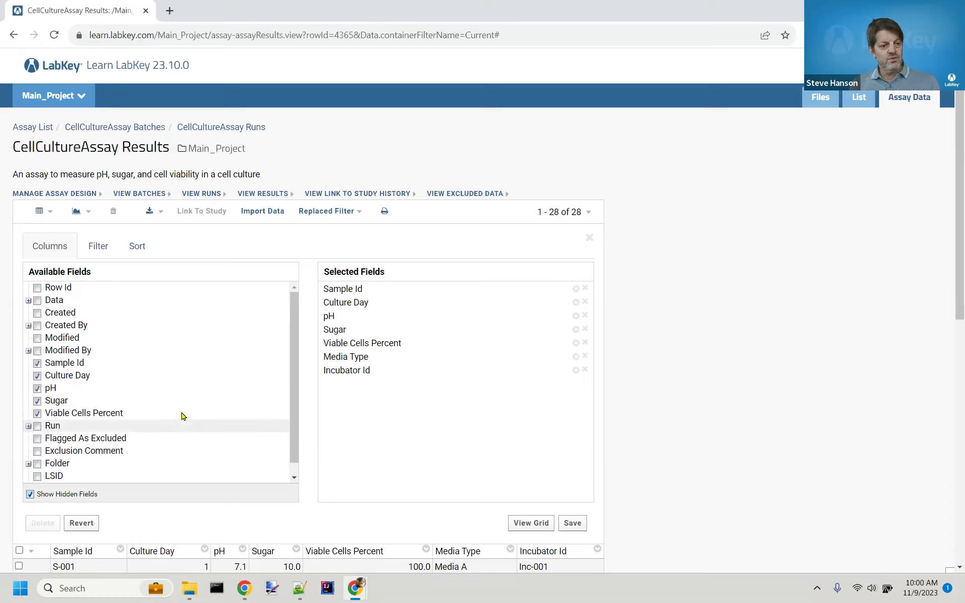
left_click(29, 494)
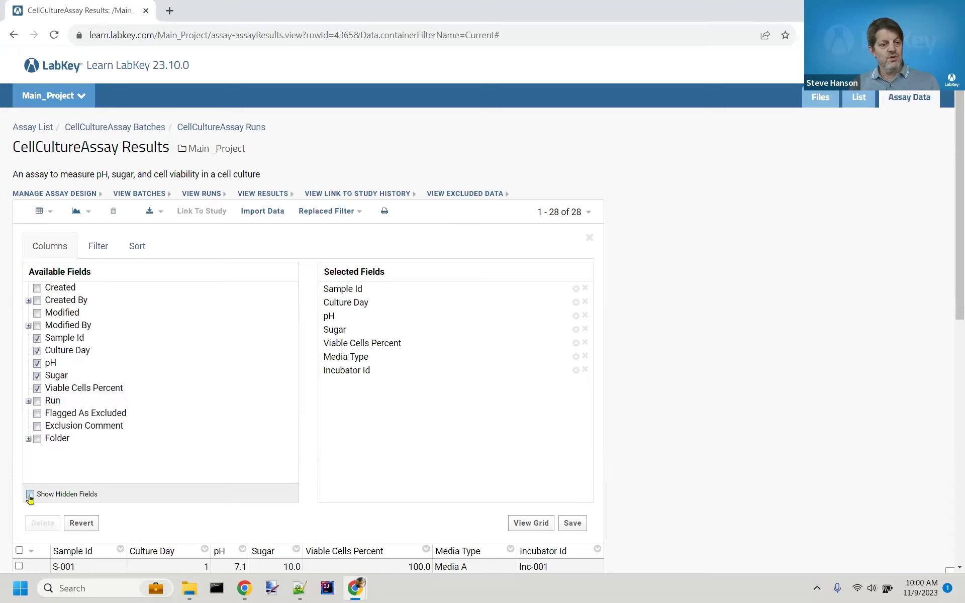
Step: Add the run's QC Flags field to the results grid columns and apply the modified view
left_click(29, 401)
scroll(123, 401, "down", 3)
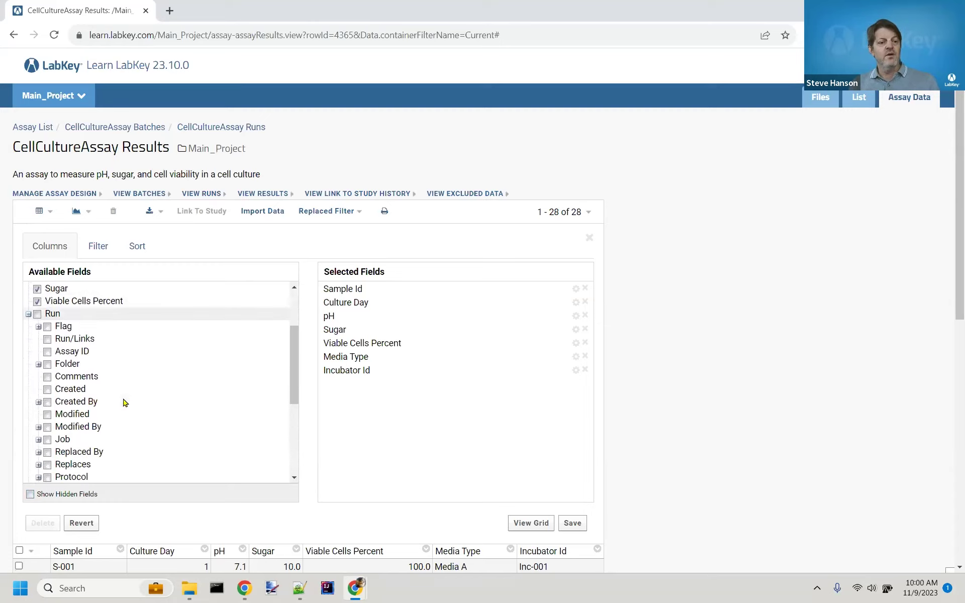
scroll(125, 402, "down", 5)
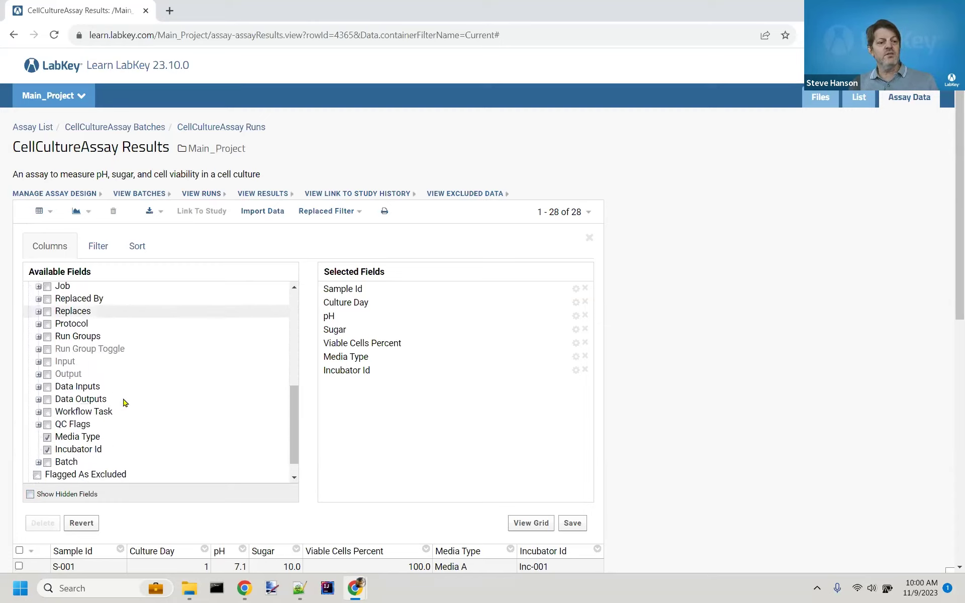
left_click(48, 401)
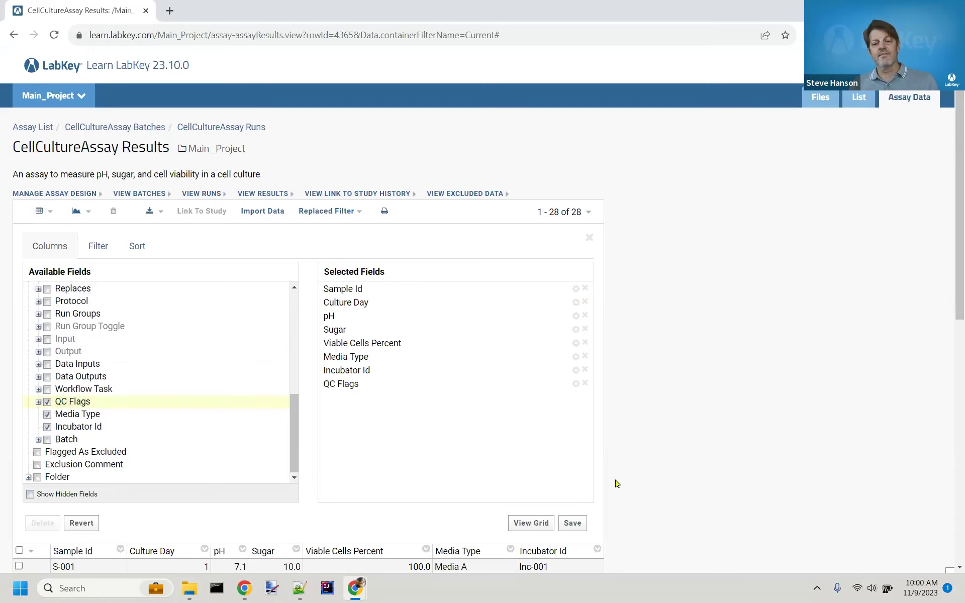
left_click(523, 522)
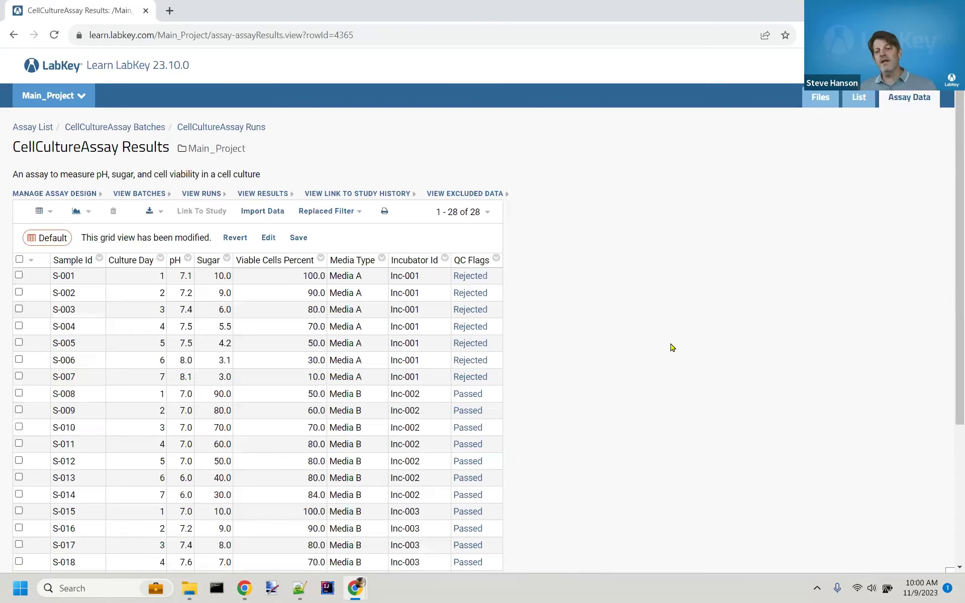
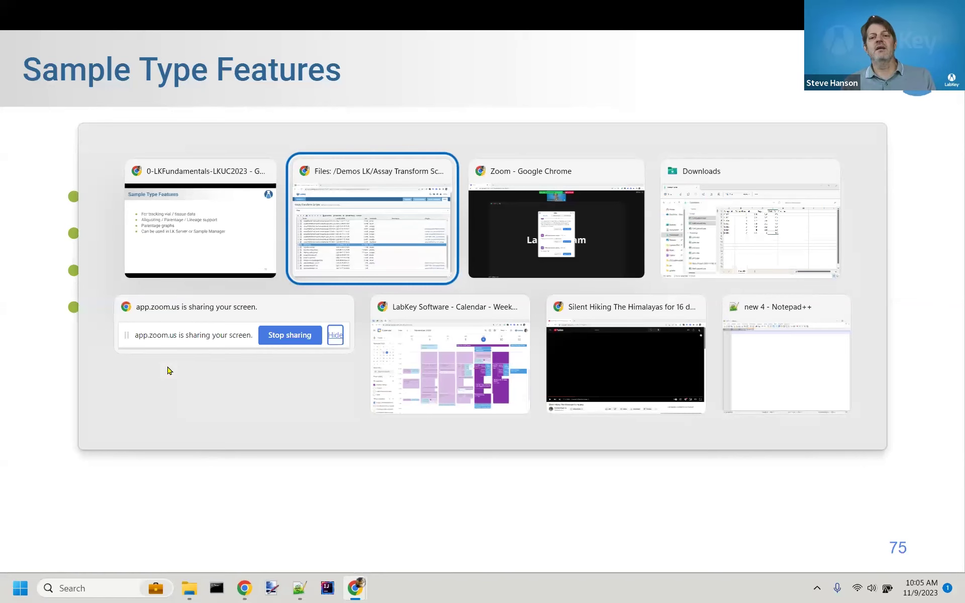
Step: Switch from the slides to the LabKey browser window and open the Sample Manager Example project on explore.labkey.com in a new tab
key("alt+Tab")
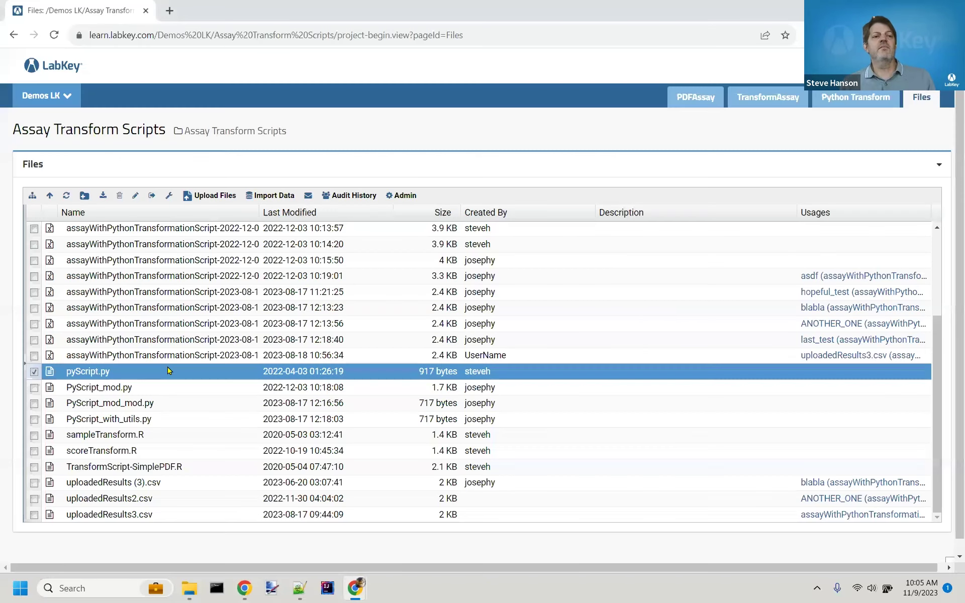
left_click(39, 105)
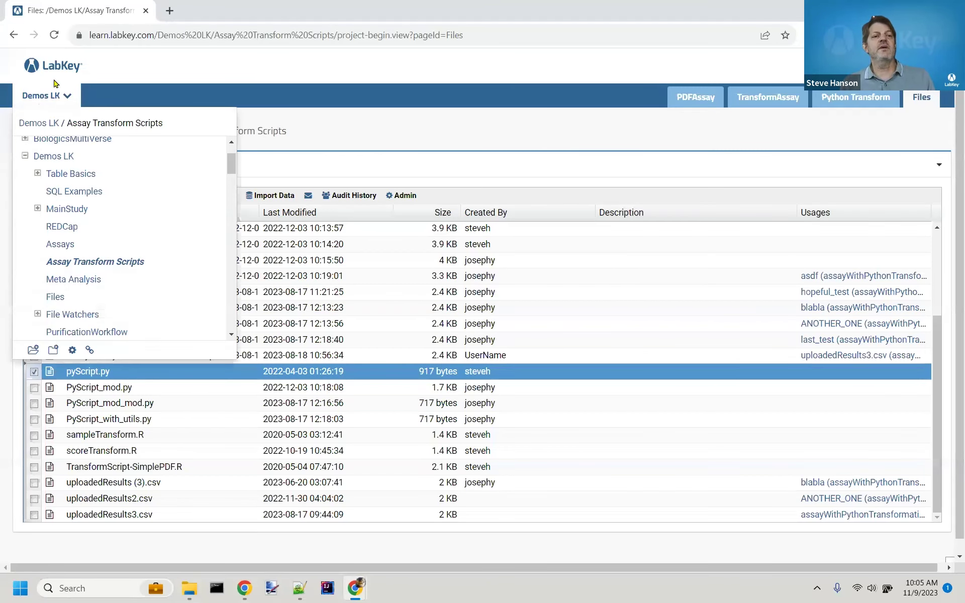
left_click(56, 90)
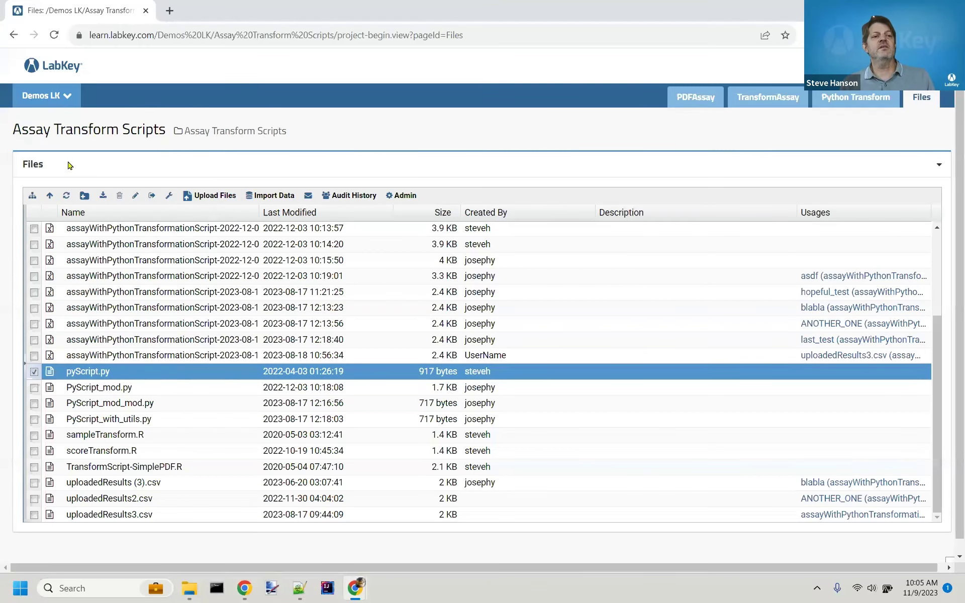
left_click(170, 10)
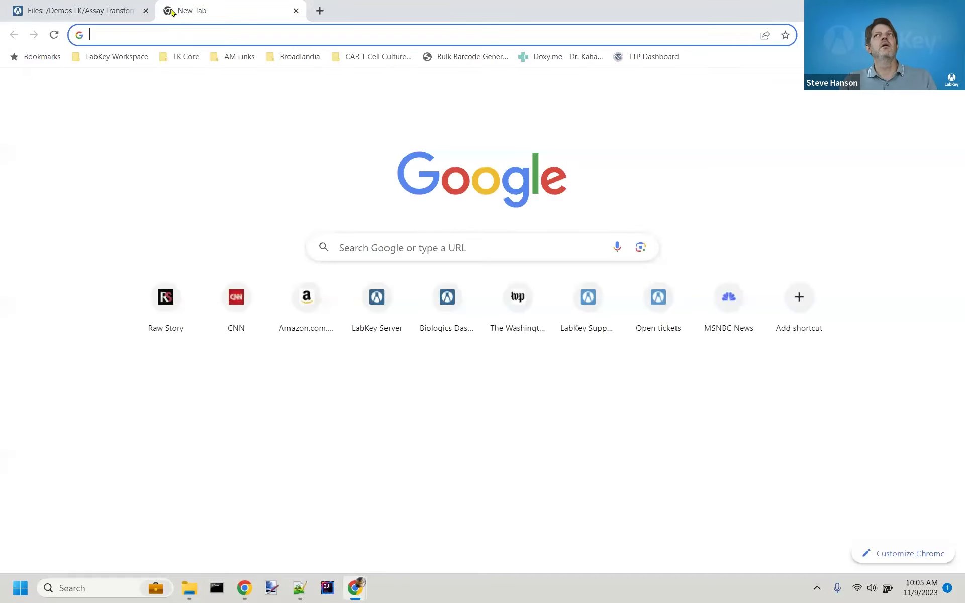
type("explo")
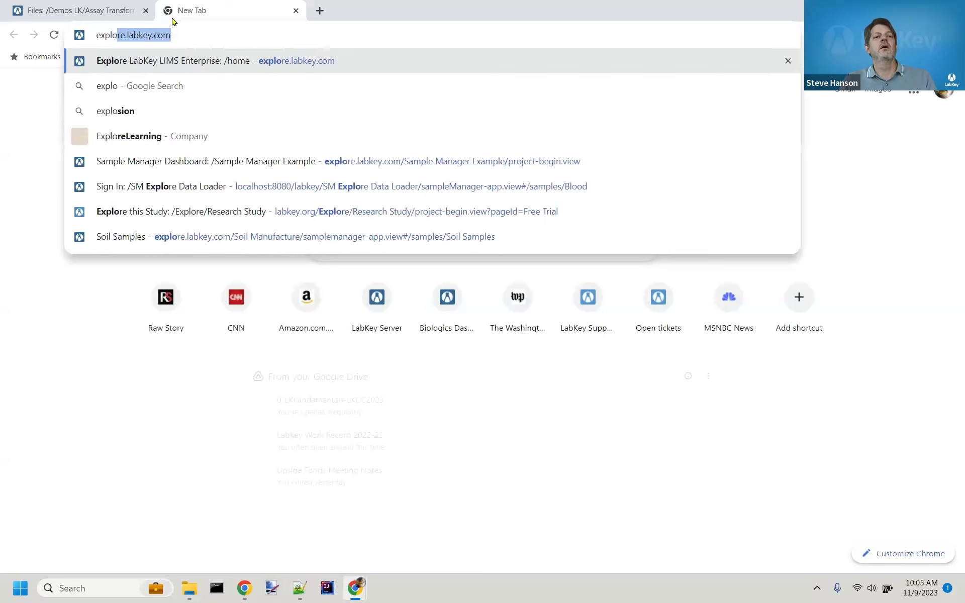
key("Down")
key("Down")
key("Down")
key("Down")
key("Return")
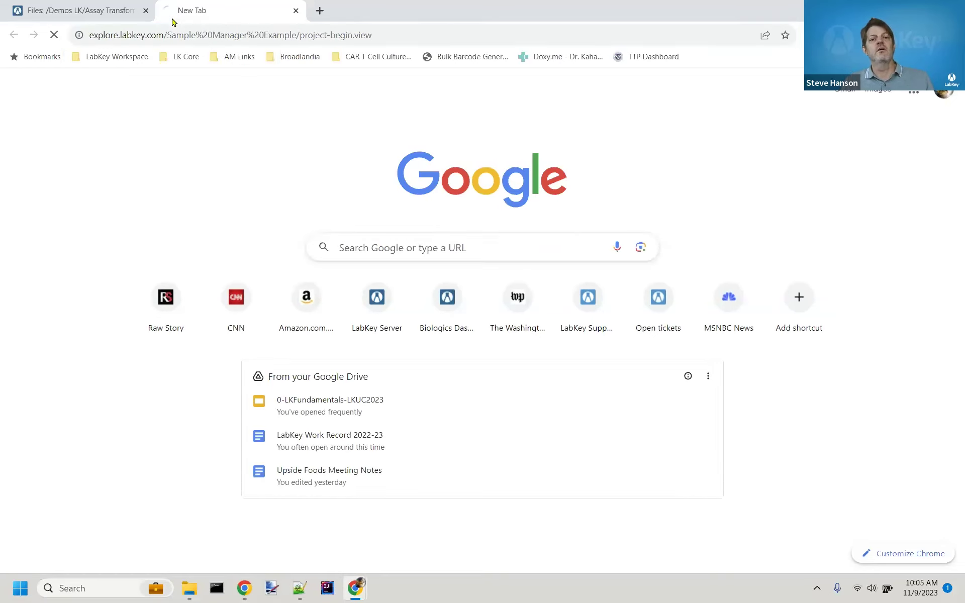
Step: Review the Sample Types, Assay List, Data Classes and Inventory Queries sections of the project dashboard
left_click(59, 244)
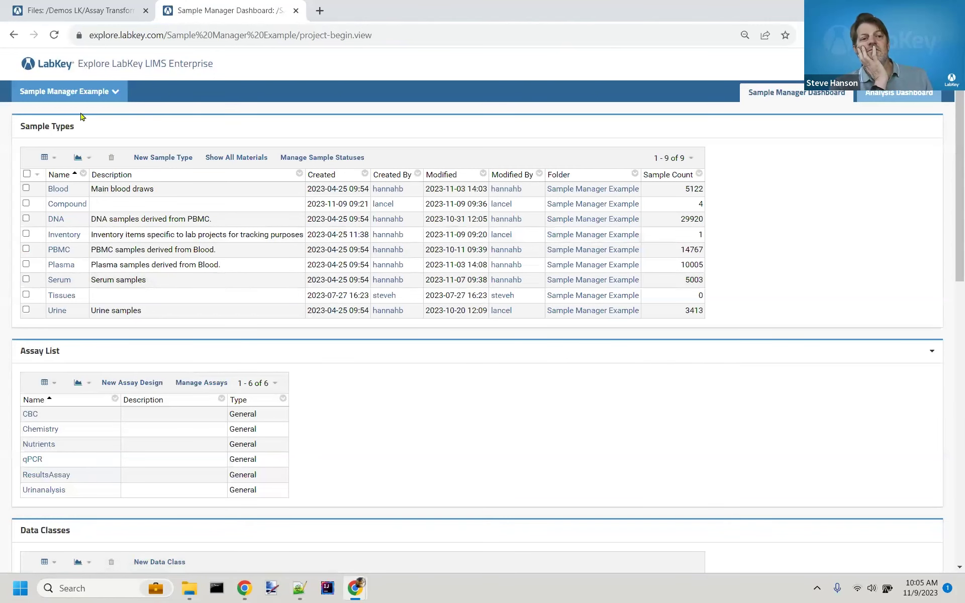
left_click(69, 93)
left_click(527, 411)
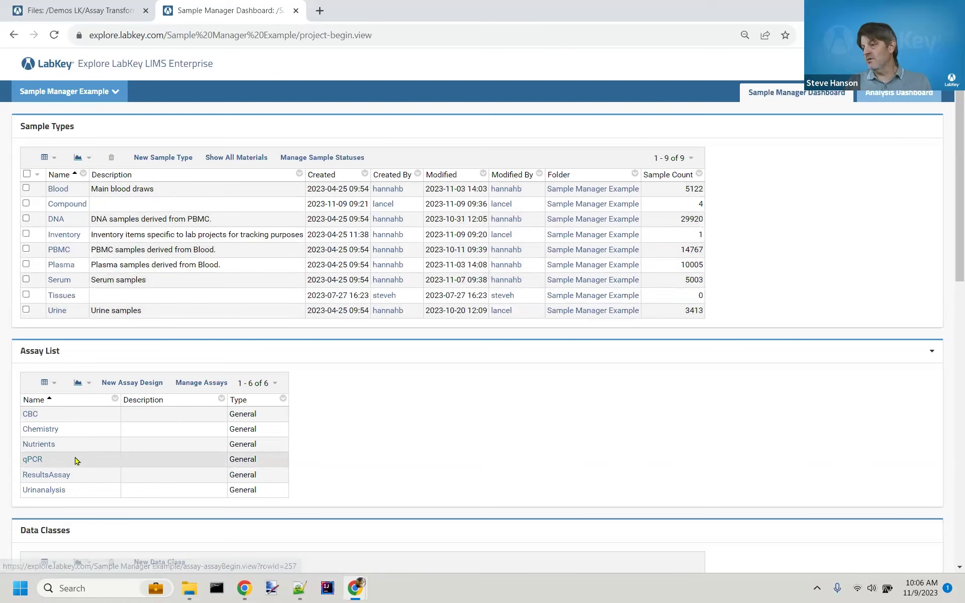
scroll(78, 462, "down", 2)
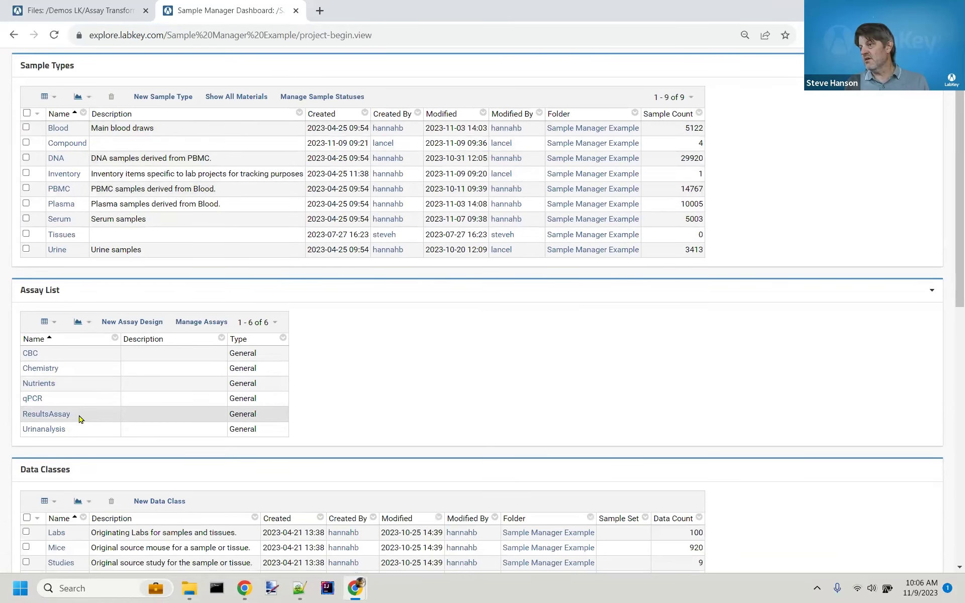
scroll(456, 321, "down", 5)
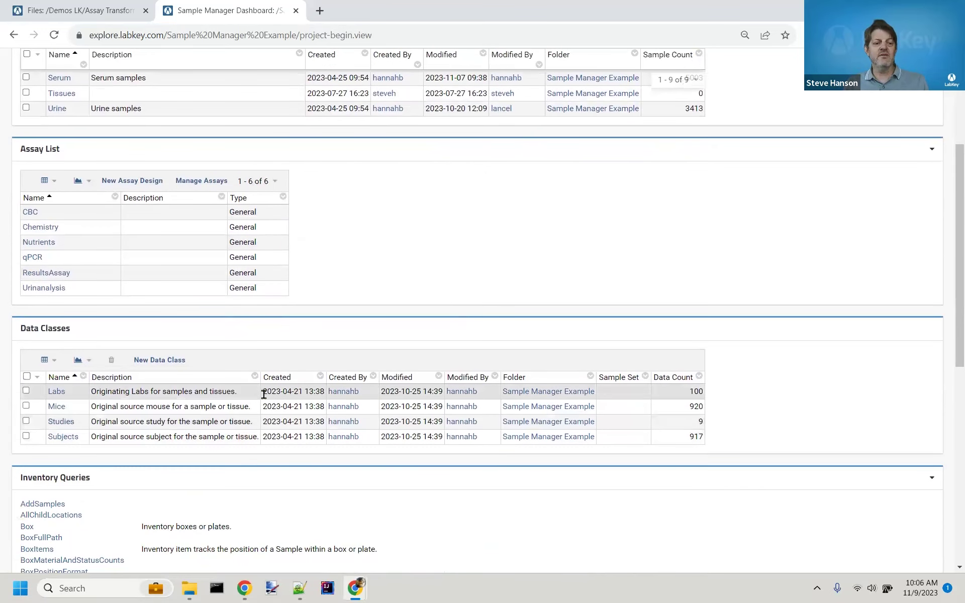
scroll(345, 379, "down", 4)
scroll(489, 432, "down", 10)
scroll(490, 433, "up", 20)
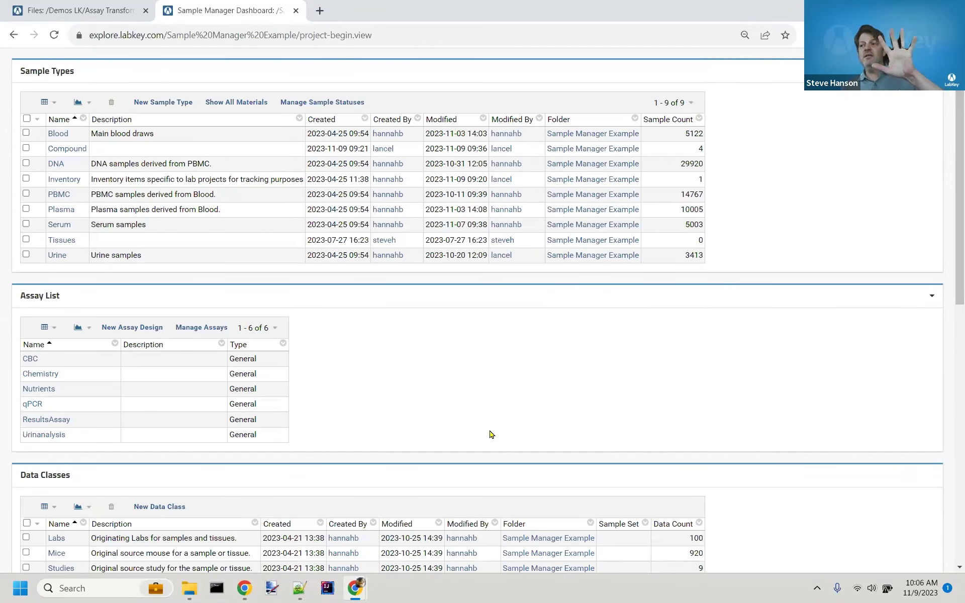
scroll(491, 435, "up", 2)
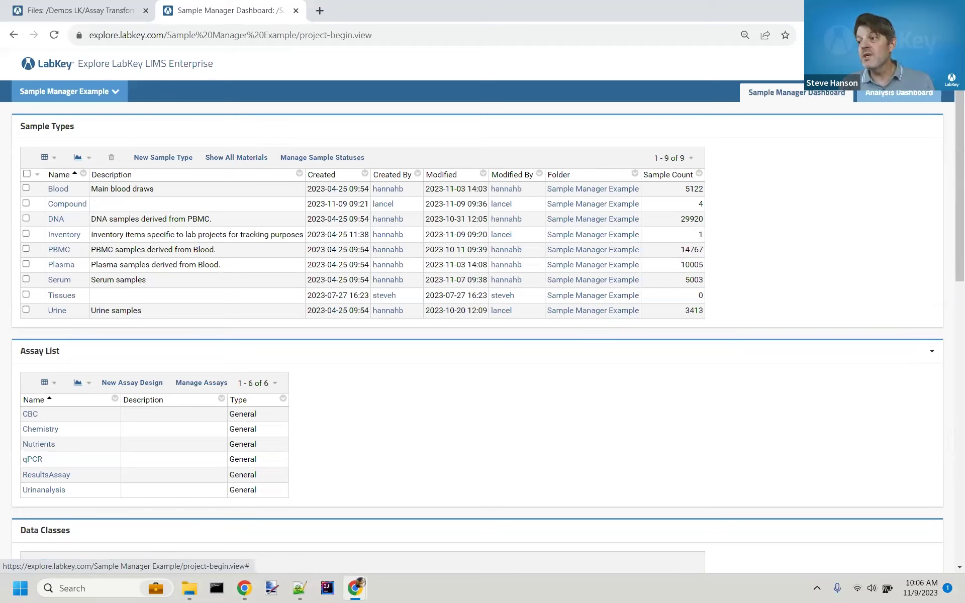
Step: Switch from the LabKey Server project view to the Sample Manager application's Dashboard
left_click(866, 64)
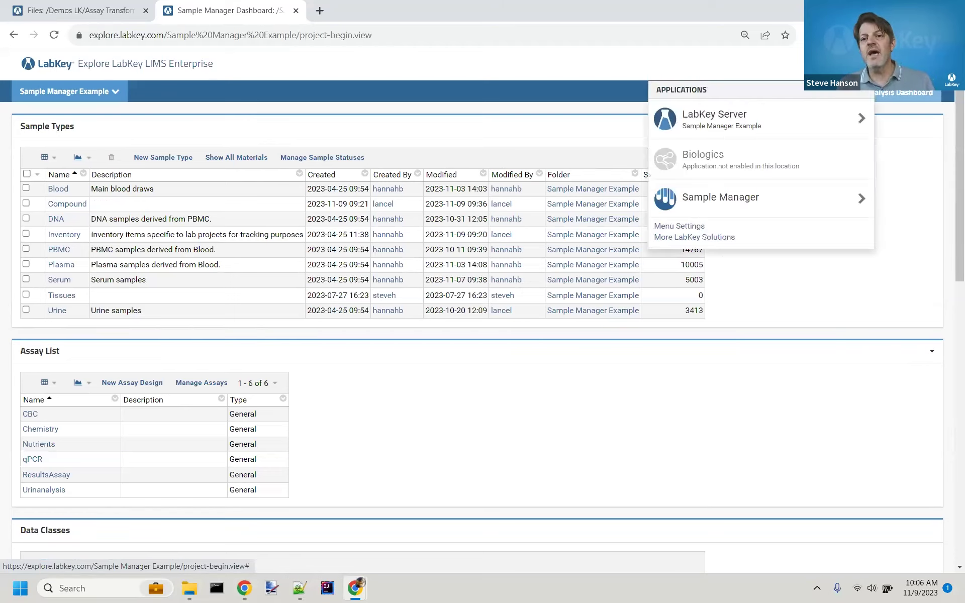
left_click(747, 126)
left_click(752, 145)
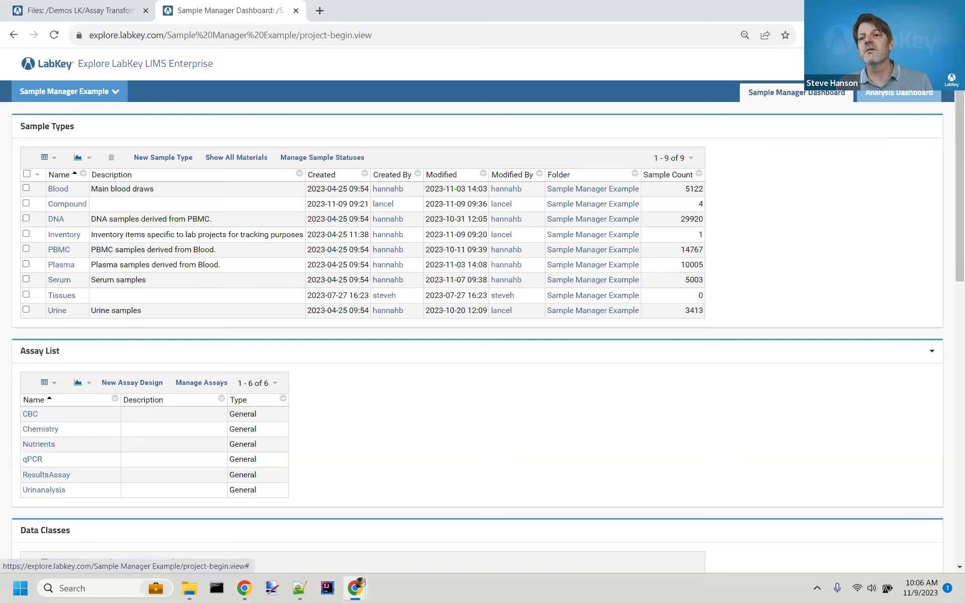
left_click(864, 63)
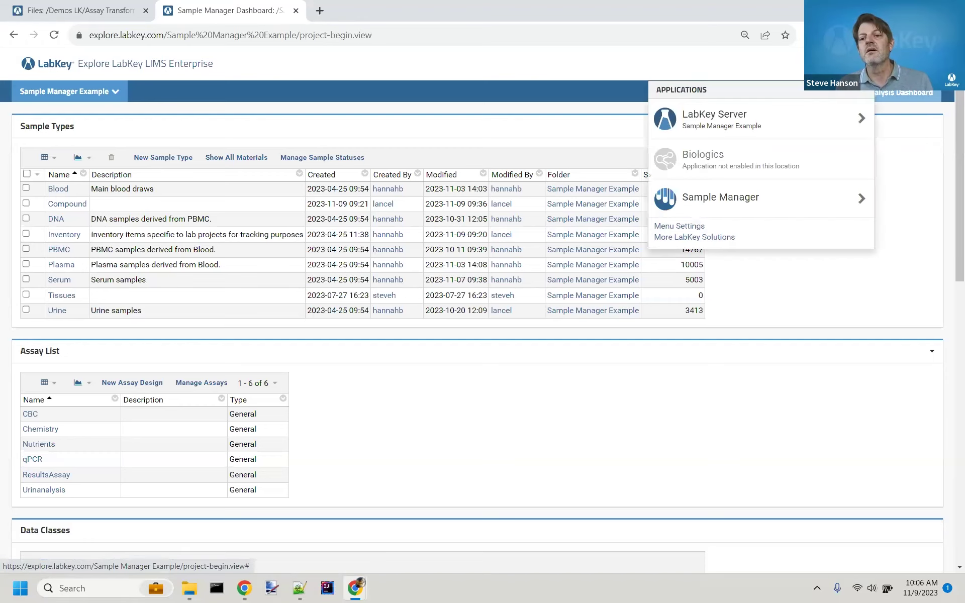
left_click(815, 205)
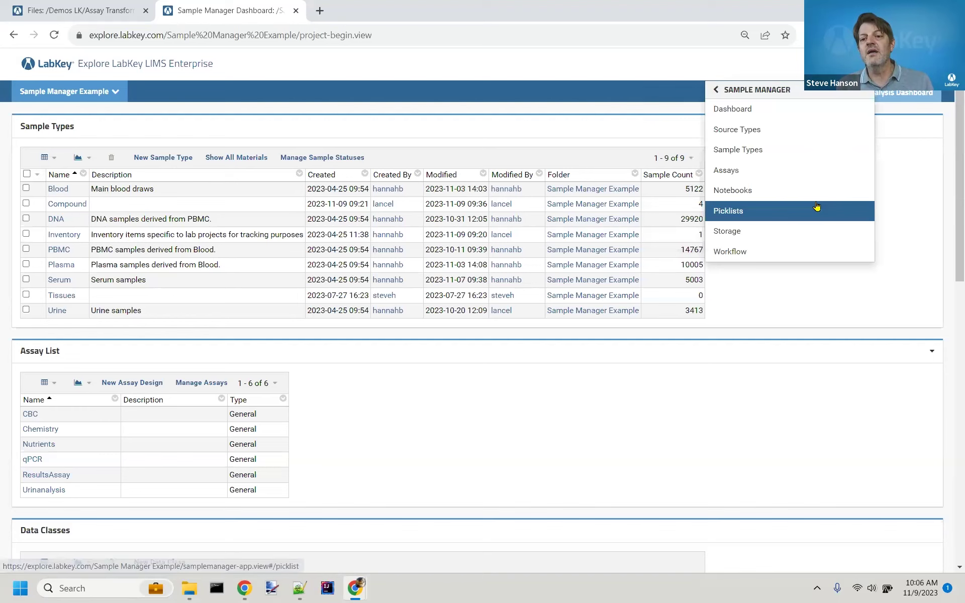
left_click(795, 121)
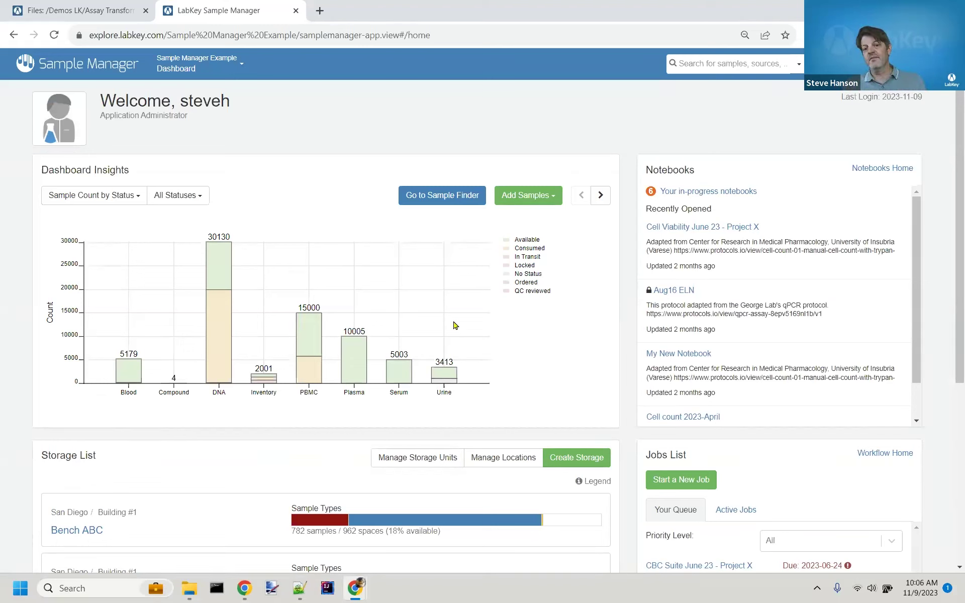
Step: Look over the Sample Manager dashboard and open the Blood sample type from its sample count chart
scroll(4, 345, "down", 1)
scroll(4, 344, "down", 1)
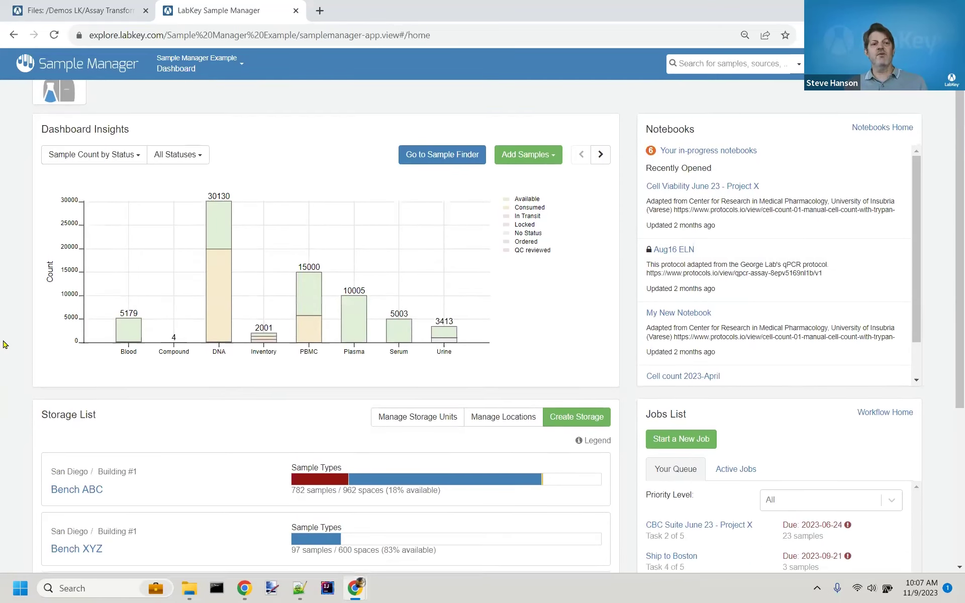
scroll(4, 344, "up", 1)
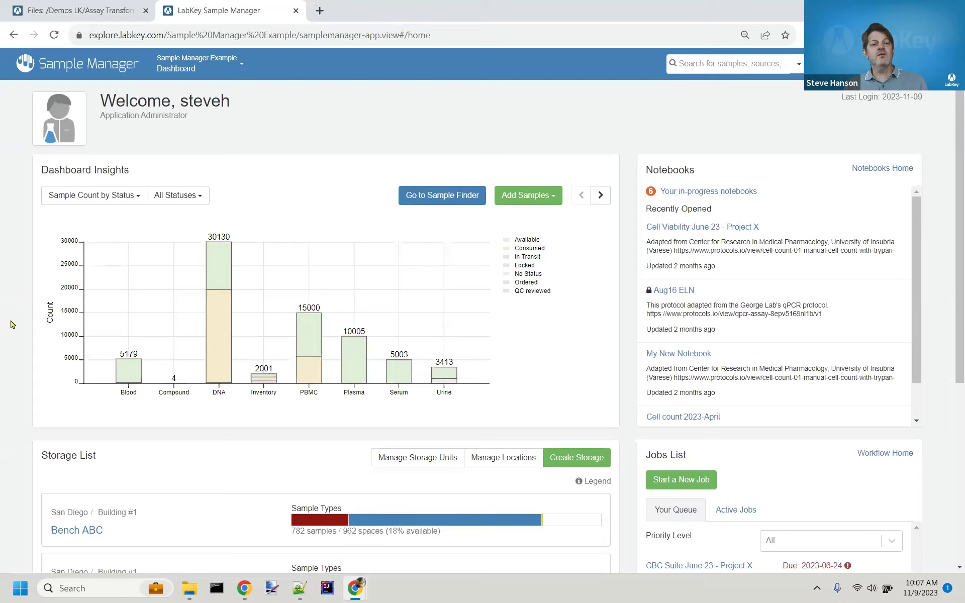
left_click(136, 359)
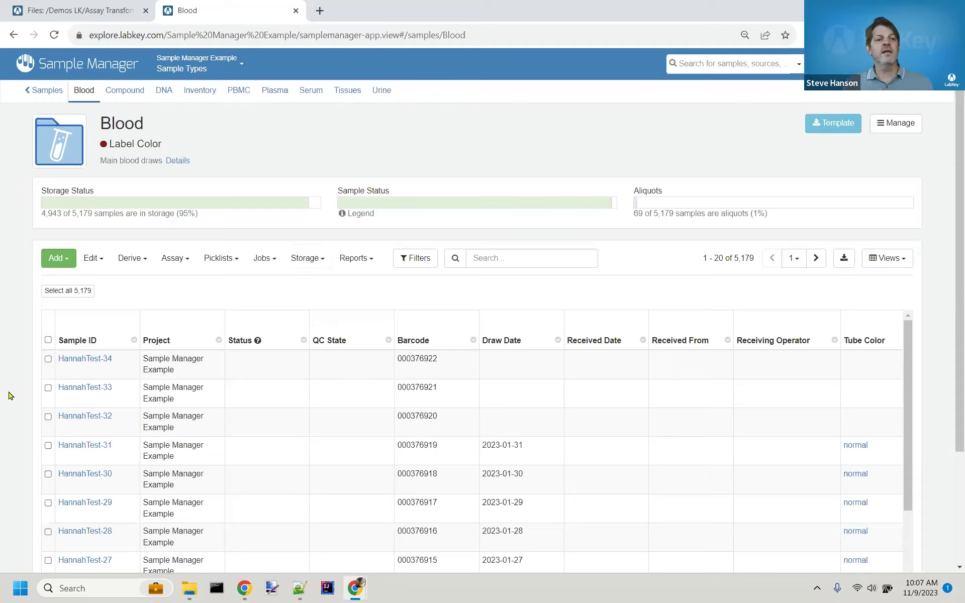
Step: Search the Blood samples for 1500 and open the Blood-1500 sample
left_click(489, 254)
type("1500")
key("Return")
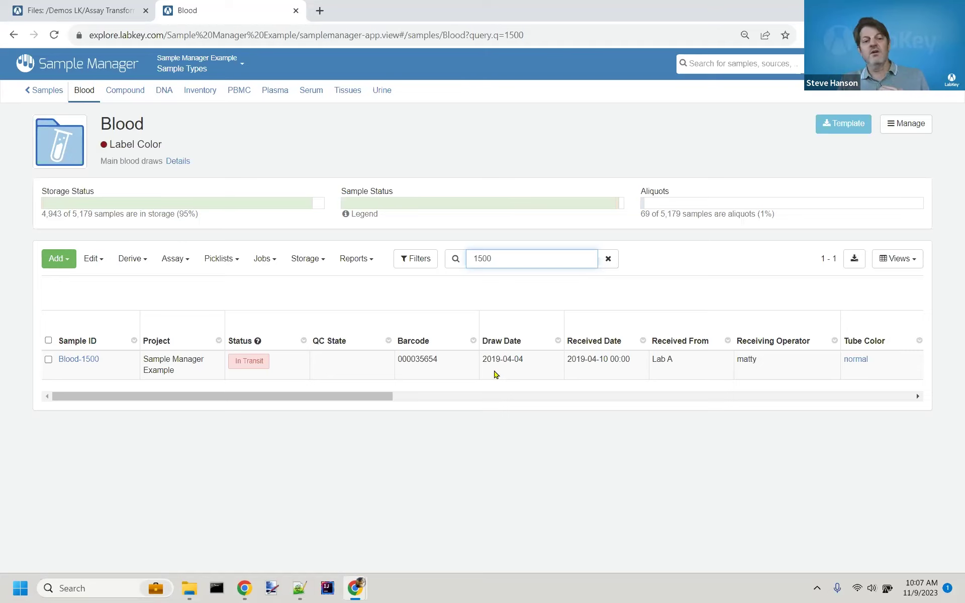
left_click(86, 368)
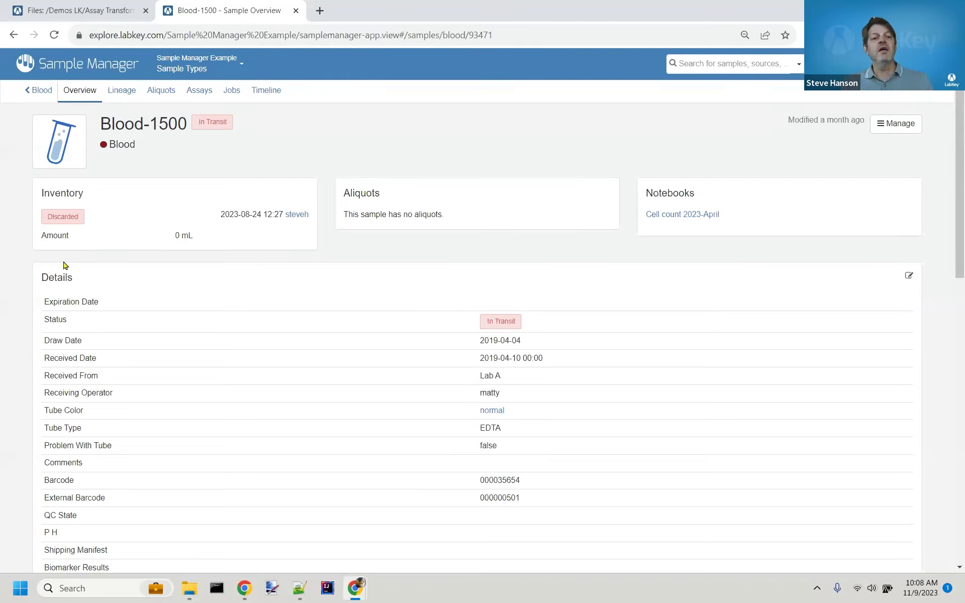
Step: Review the Blood-1500 overview, including its inventory status, sample details, and the linked lab, study and subject sources
double_click(55, 216)
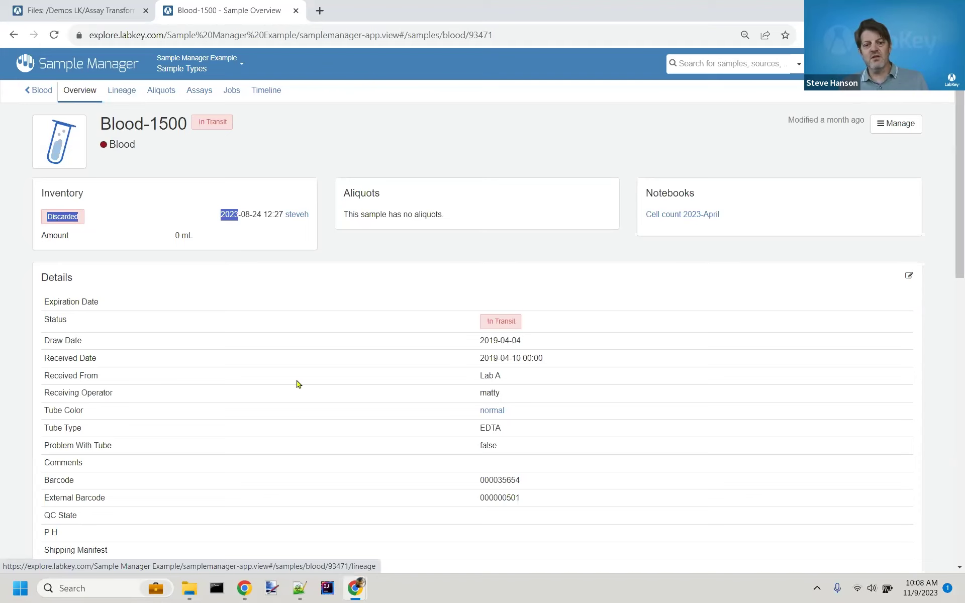
scroll(296, 384, "down", 4)
scroll(296, 384, "down", 6)
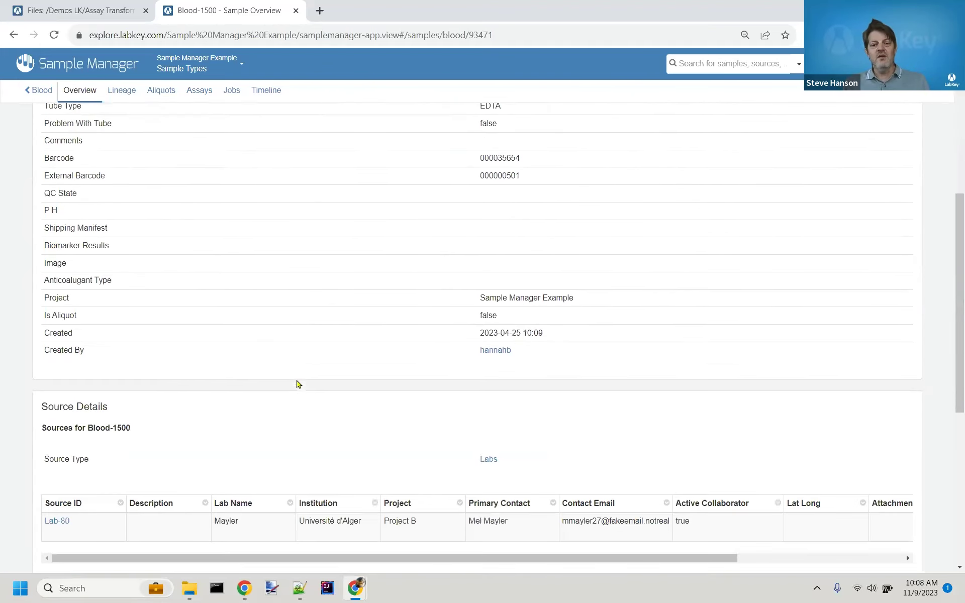
scroll(336, 420, "down", 2)
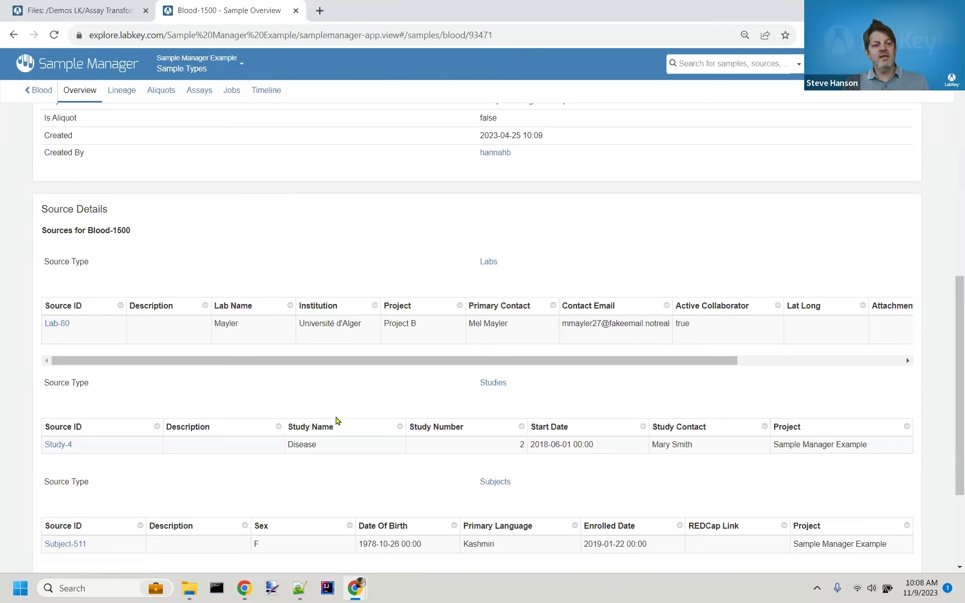
scroll(185, 437, "down", 1)
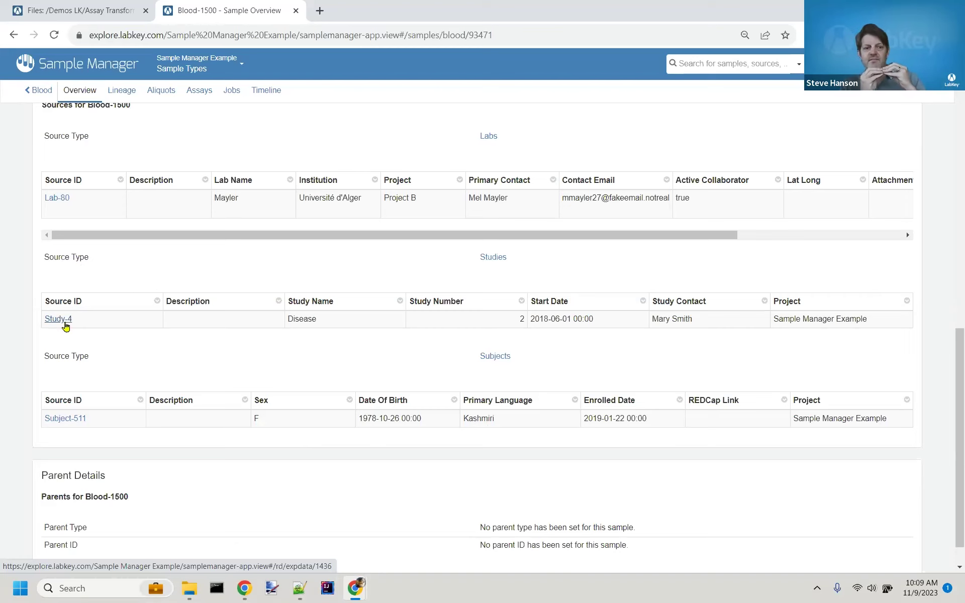
scroll(65, 324, "up", 10)
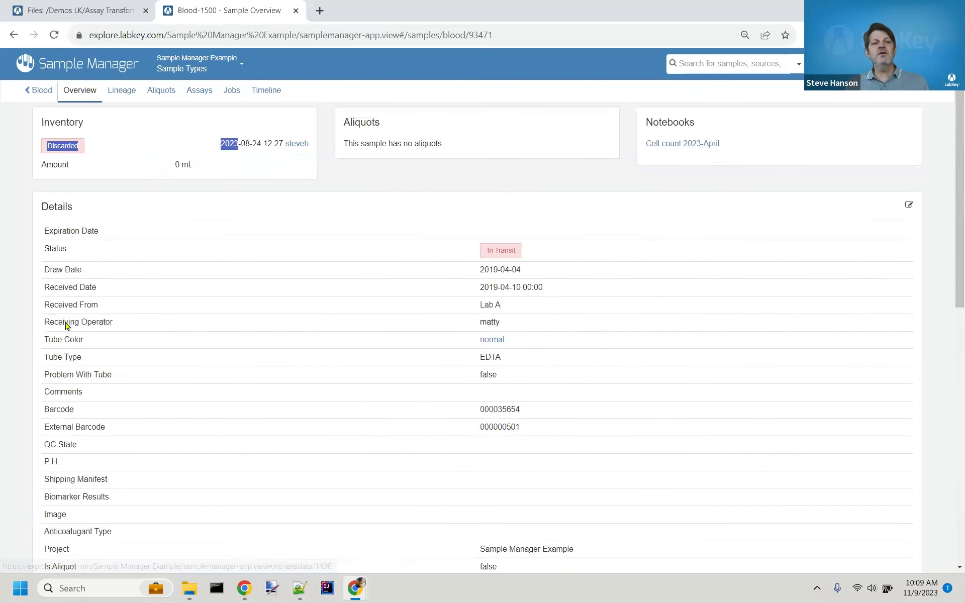
Step: Show the Blood-1500 lineage graph and inspect its Study-4 and Subject-511 sources, the sample itself, and its PBMC and DNA descendants
left_click(129, 96)
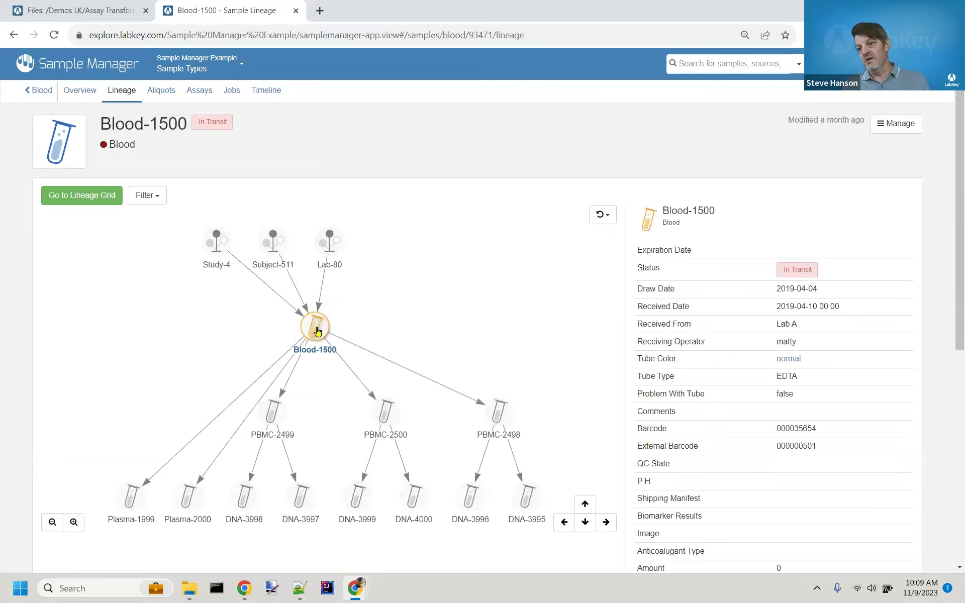
left_click(219, 250)
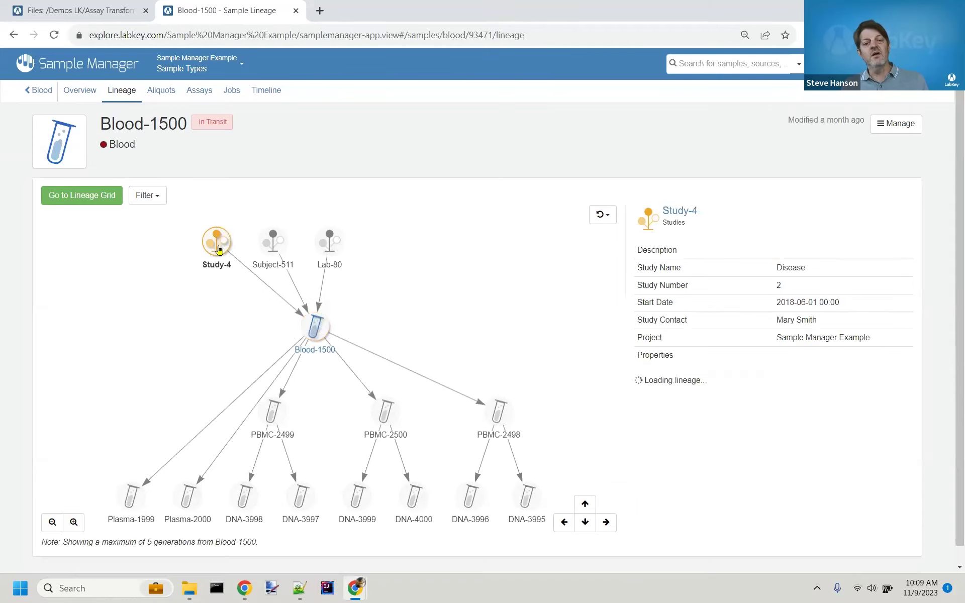
left_click(279, 246)
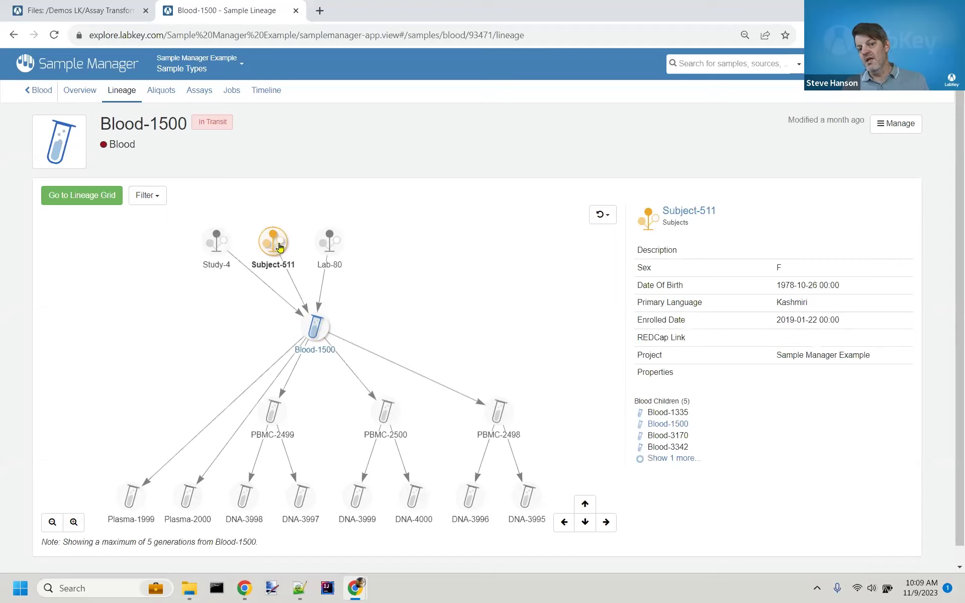
left_click(305, 332)
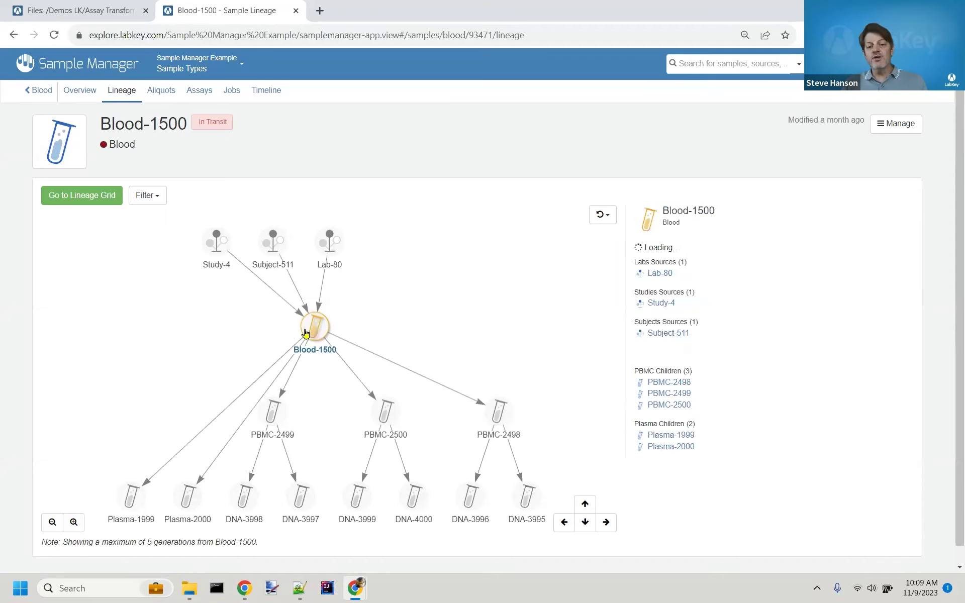
left_click(278, 415)
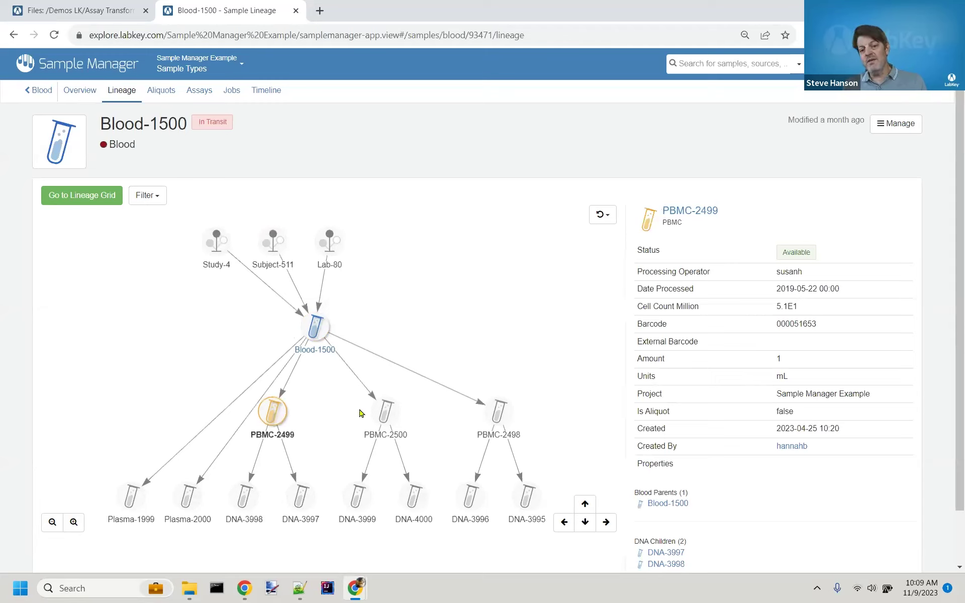
left_click(377, 413)
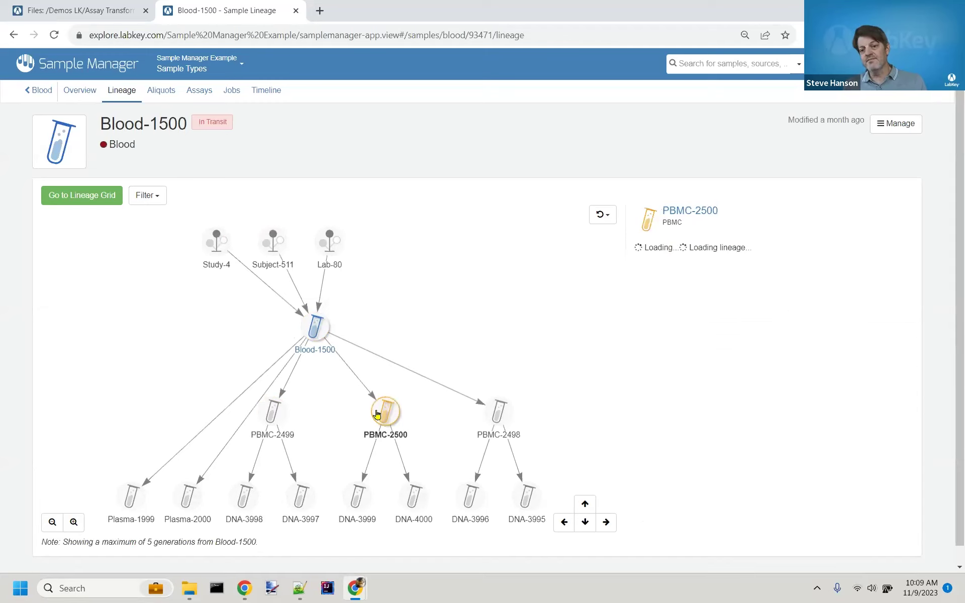
left_click(496, 411)
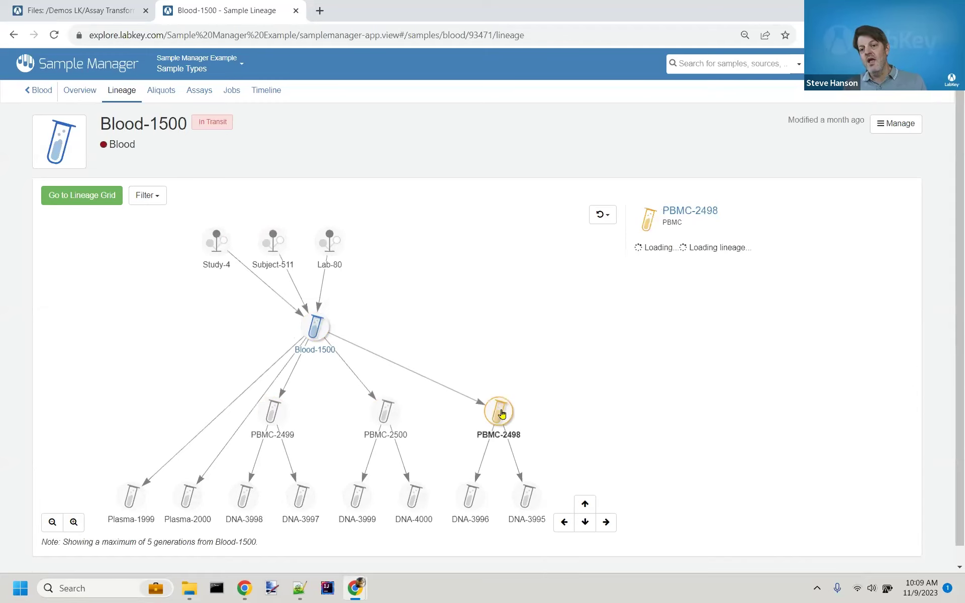
left_click(474, 497)
left_click(354, 503)
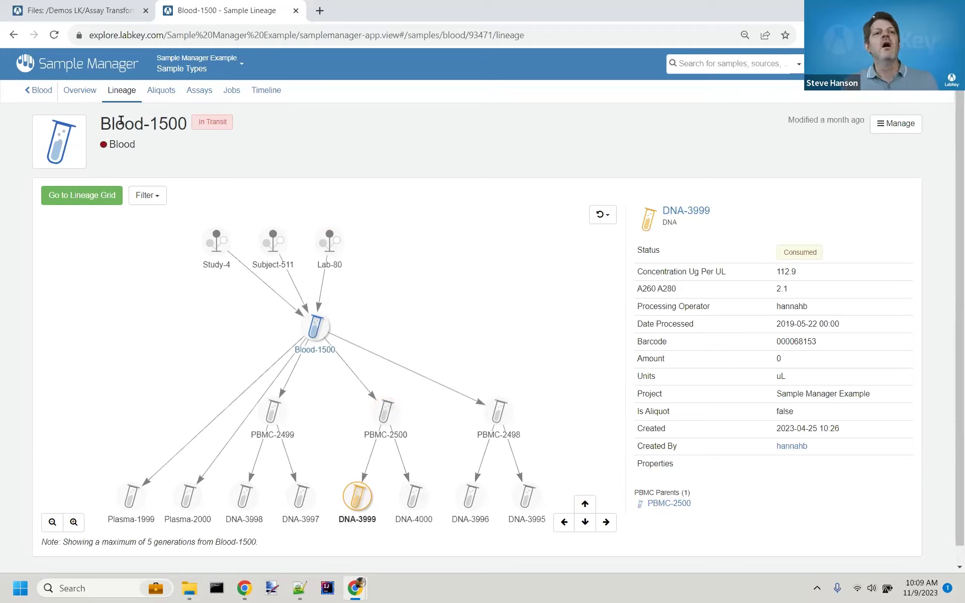
Step: Show the assay results linked to Blood-1500 and view its CBC, Chemistry and Nutrients data
left_click(200, 91)
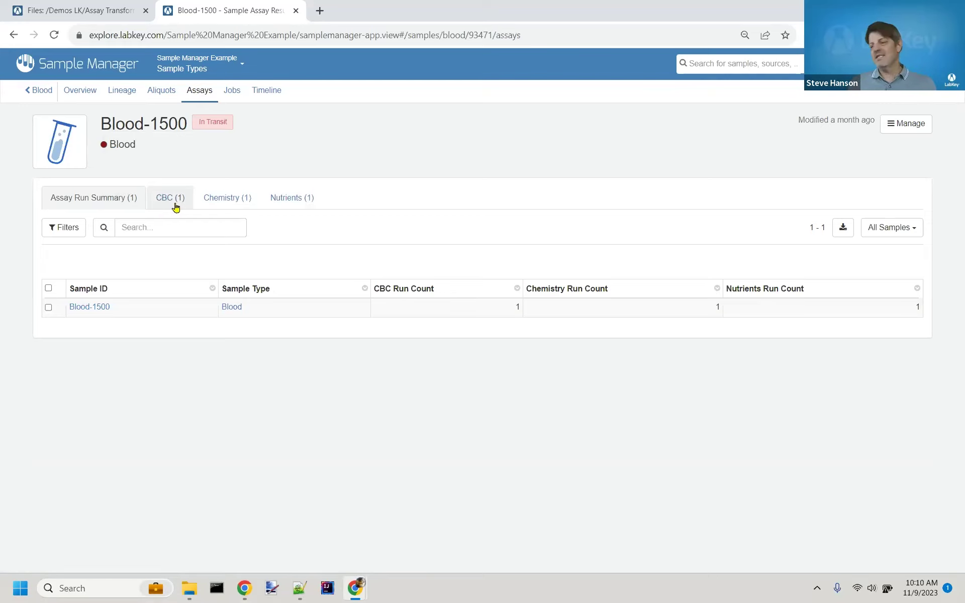
left_click(175, 206)
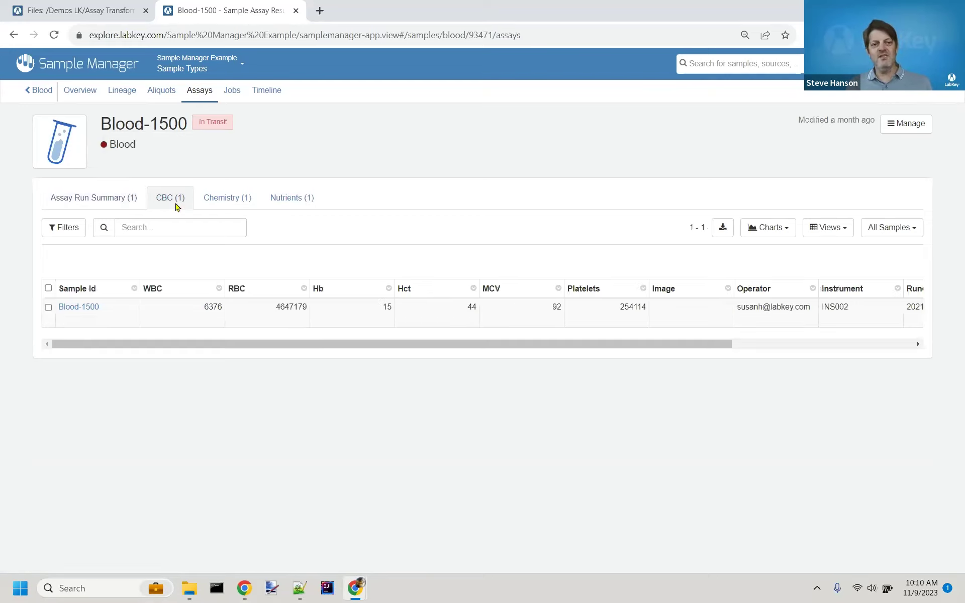
left_click(234, 203)
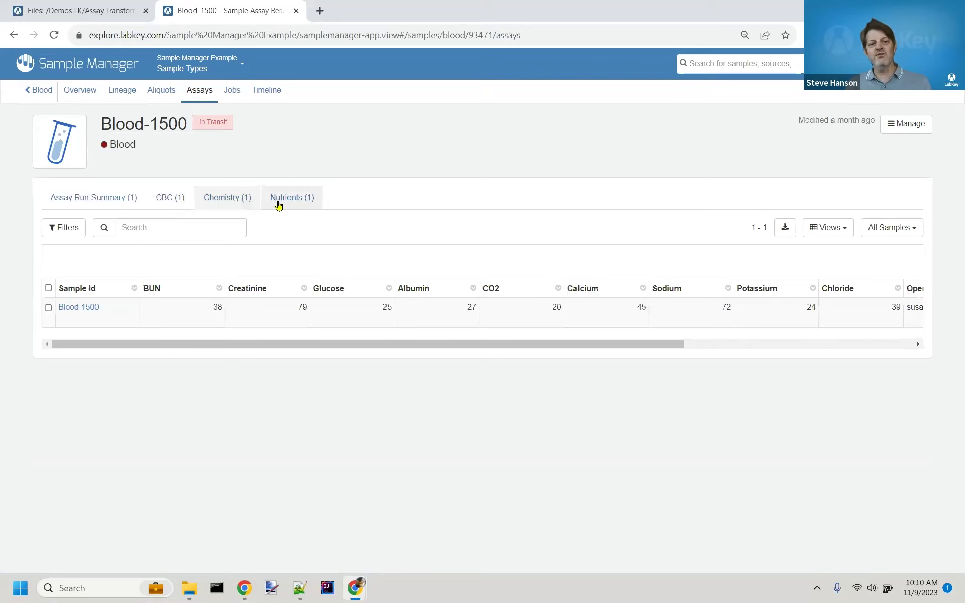
left_click(280, 203)
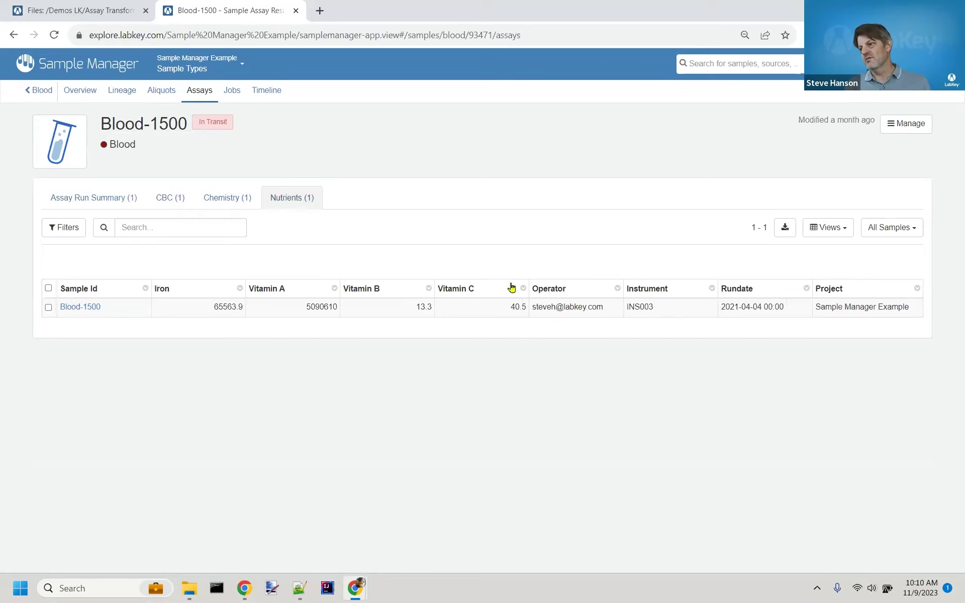
Step: Show the Blood-1500 event timeline and inspect the details of its registration, early update and first check-out events
left_click(270, 95)
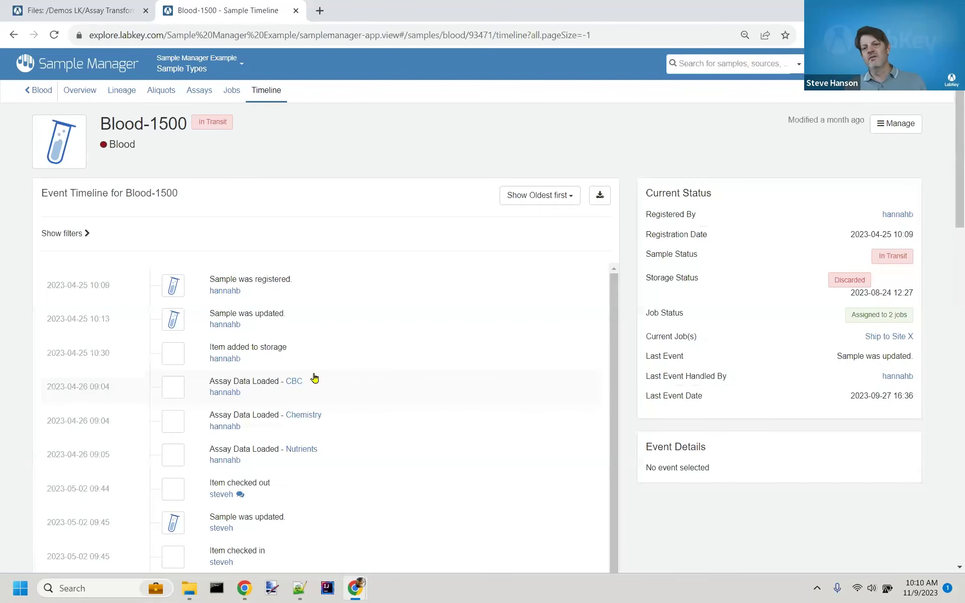
left_click(61, 278)
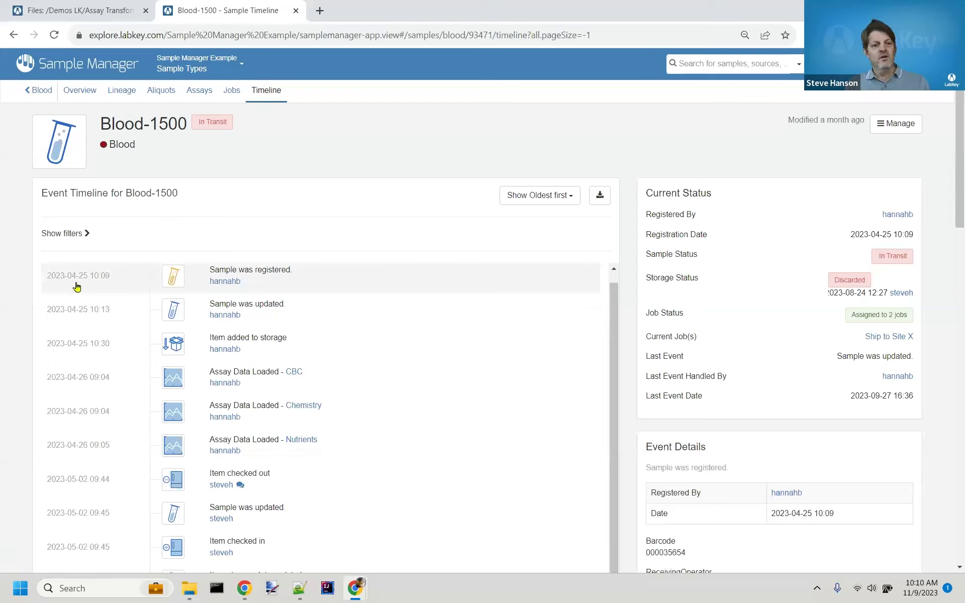
left_click(356, 312)
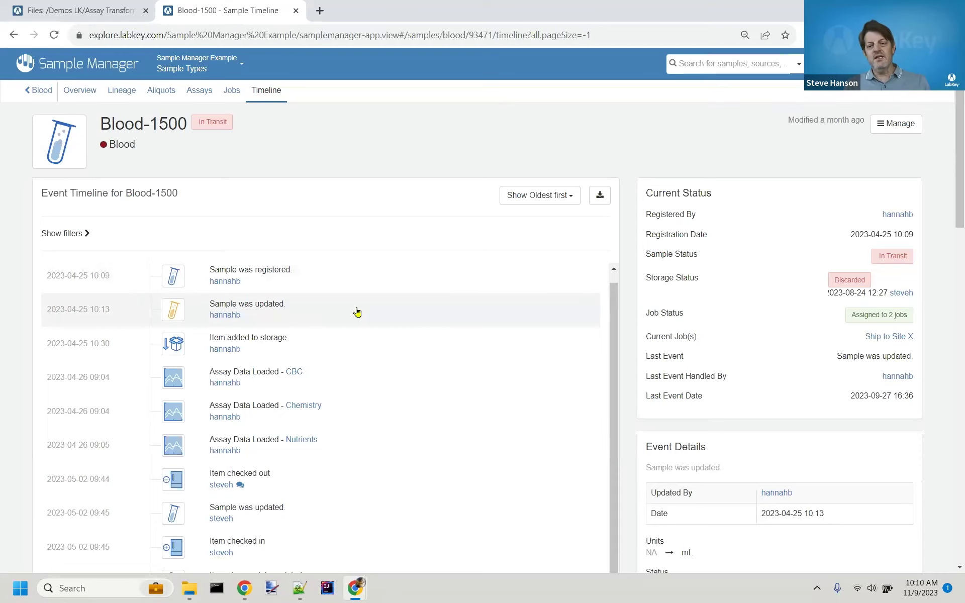
scroll(734, 430, "down", 1)
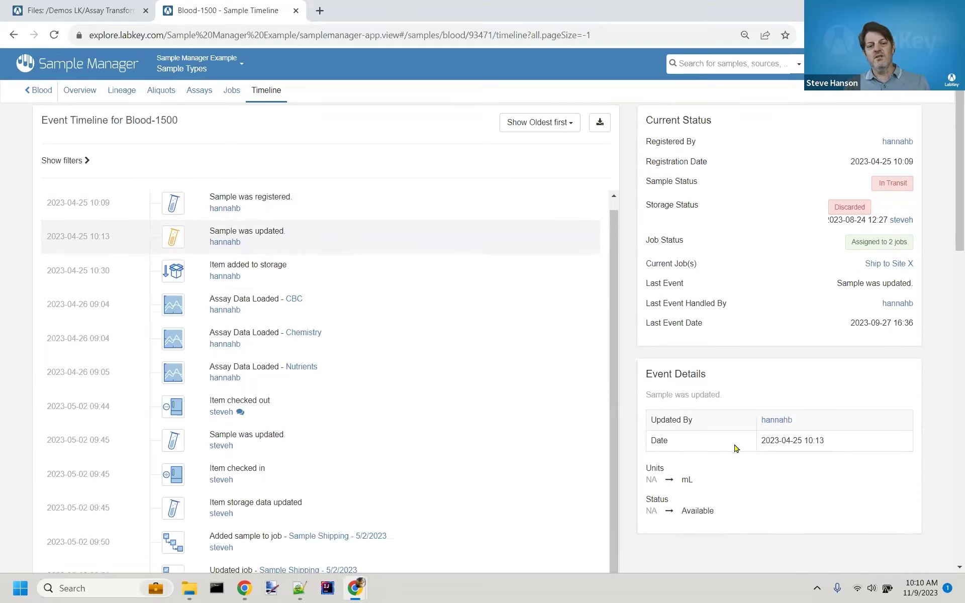
scroll(367, 398, "down", 1)
right_click(372, 377)
left_click(308, 333)
left_click(308, 331)
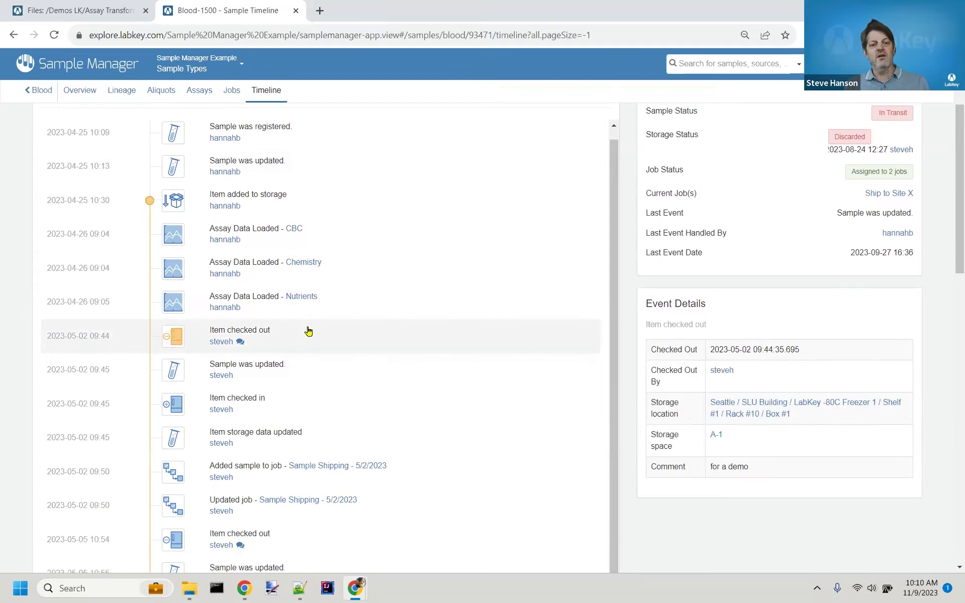
left_click(335, 376)
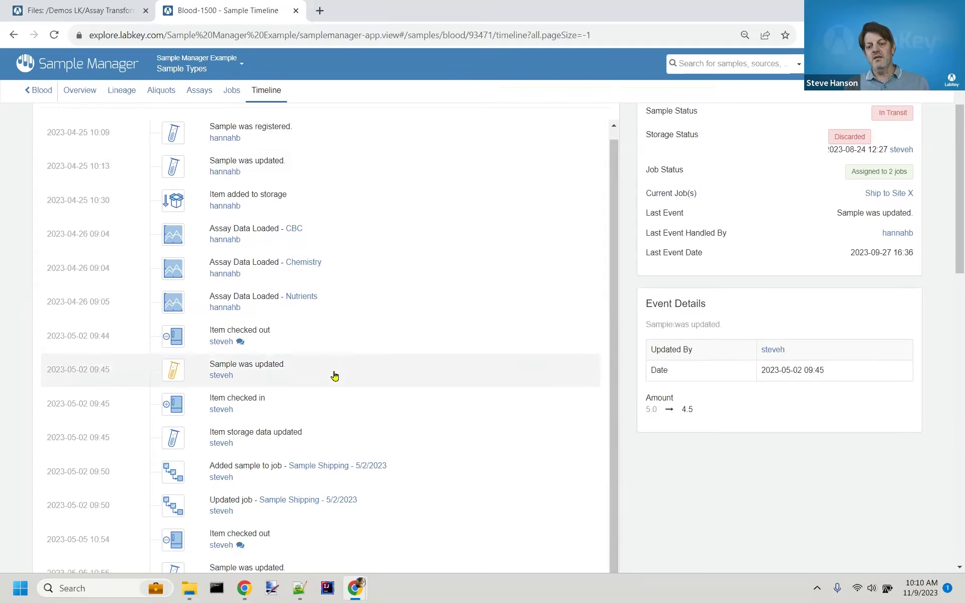
Step: Look through the rest of the Blood-1500 event history to the most recent event and return to the start of the timeline
scroll(353, 432, "down", 5)
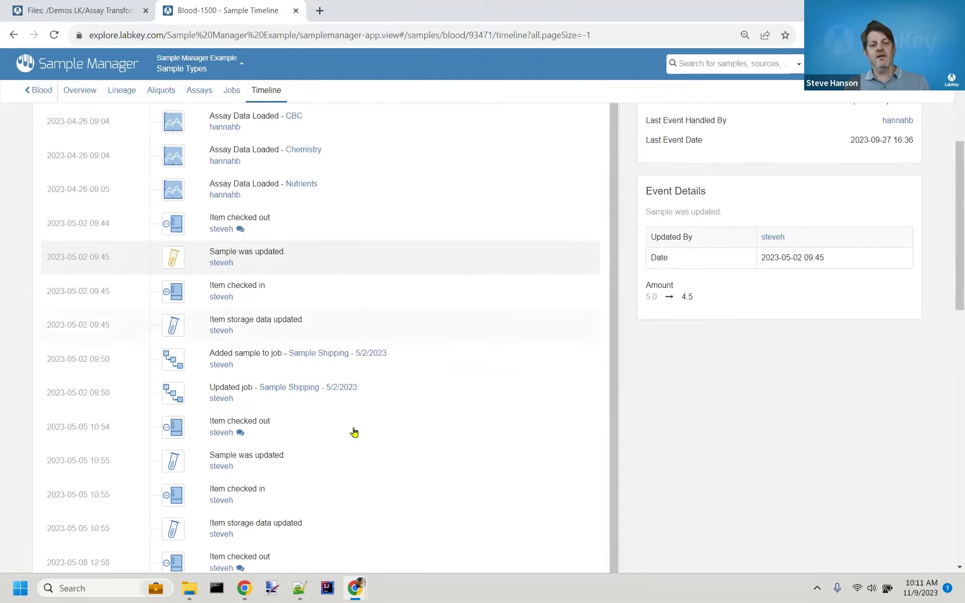
right_click(354, 432)
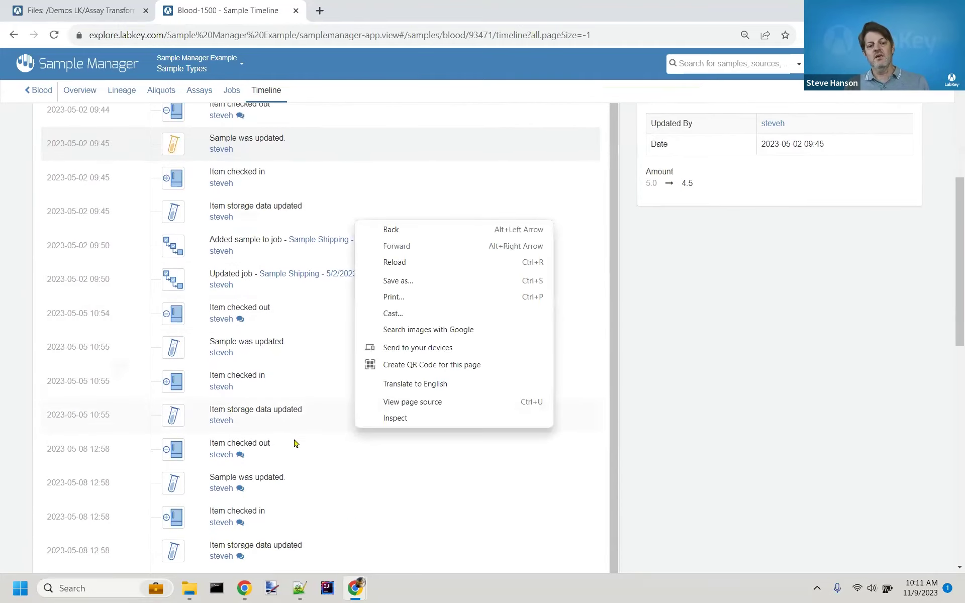
scroll(294, 442, "down", 3)
scroll(295, 441, "down", 2)
left_click(753, 374)
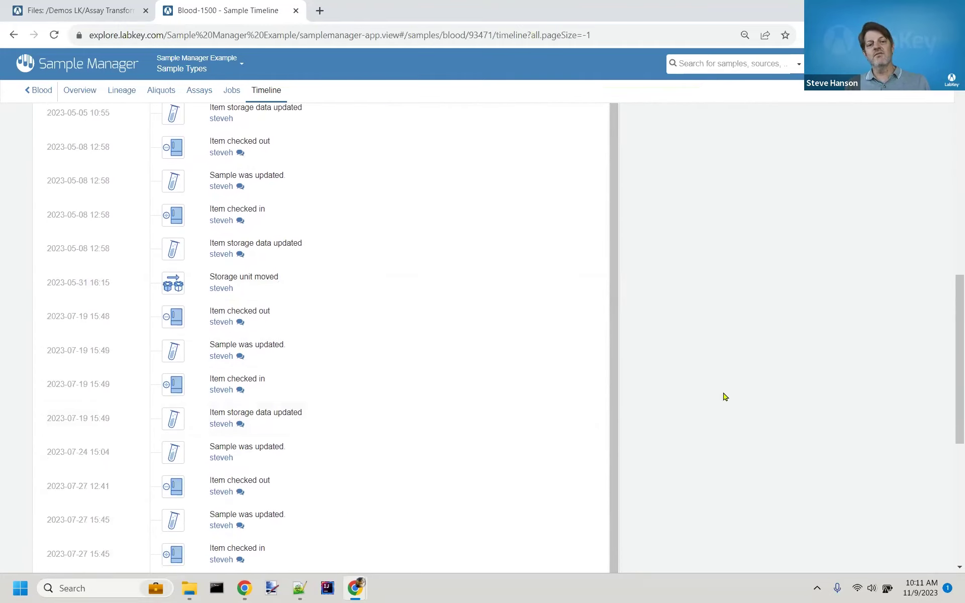
scroll(260, 361, "down", 7)
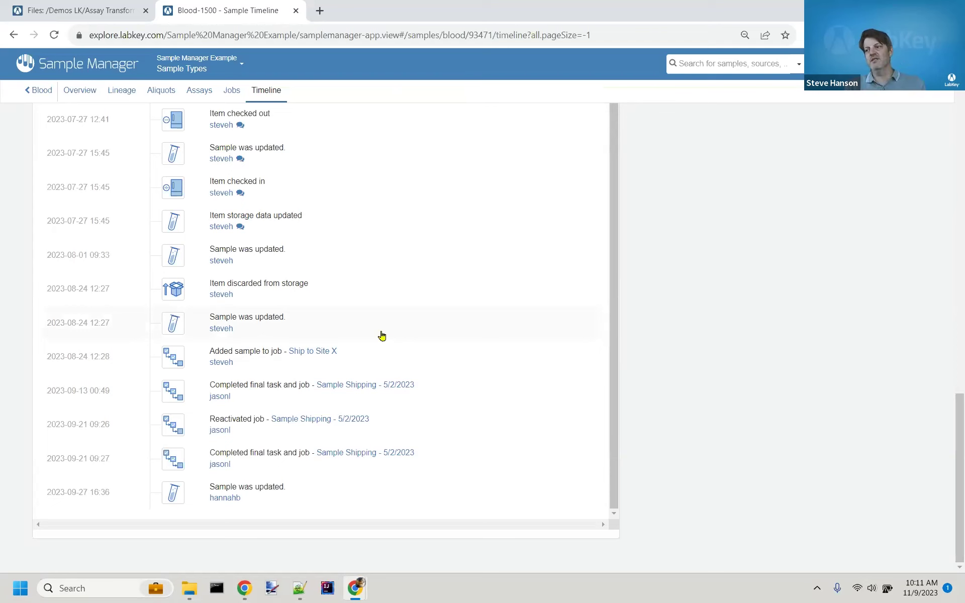
scroll(382, 335, "up", 15)
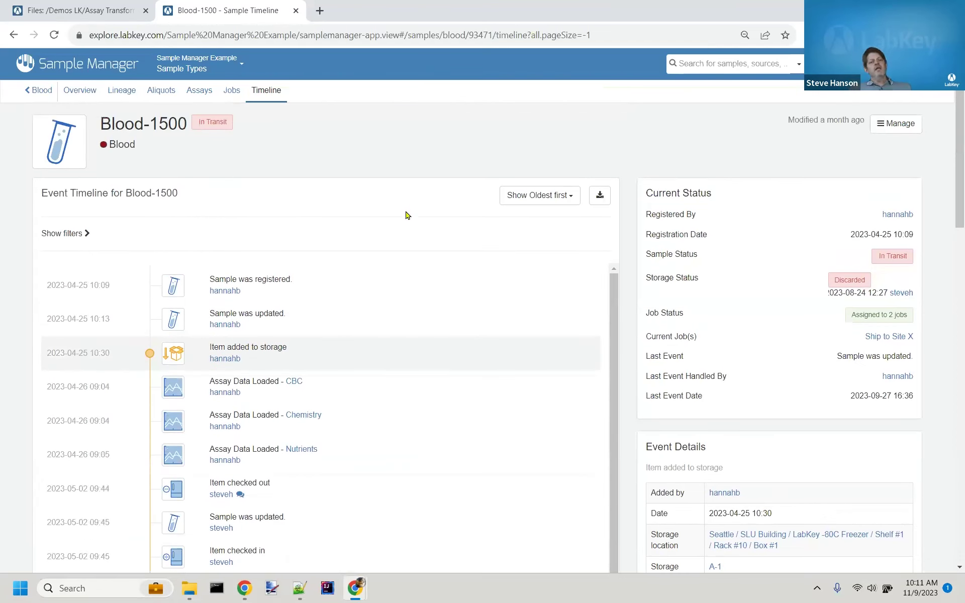
Step: Switch to the slide presentation and advance to the "Samples and Sample Manager: Quick Tour" slide
key("alt+Tab")
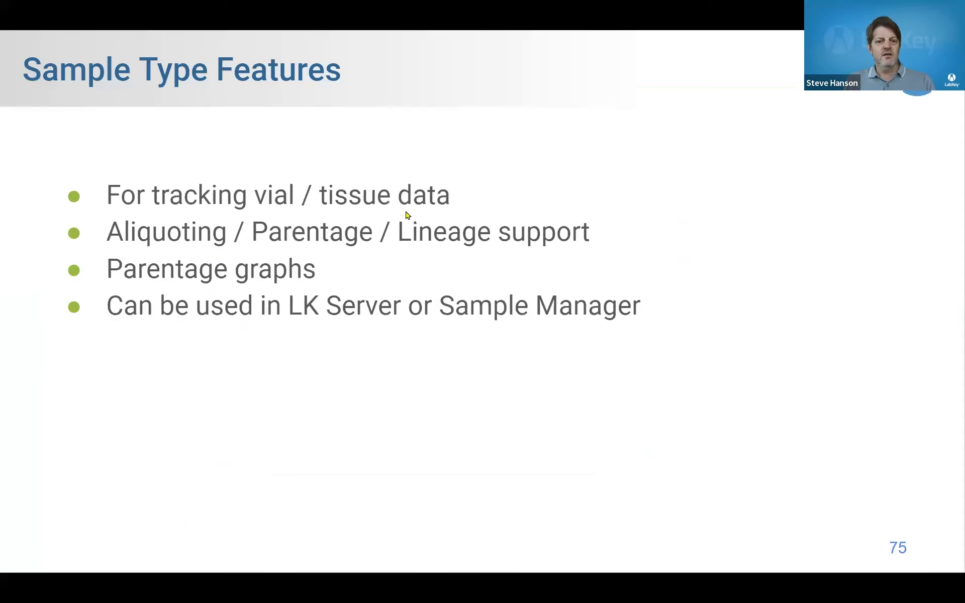
key("Right")
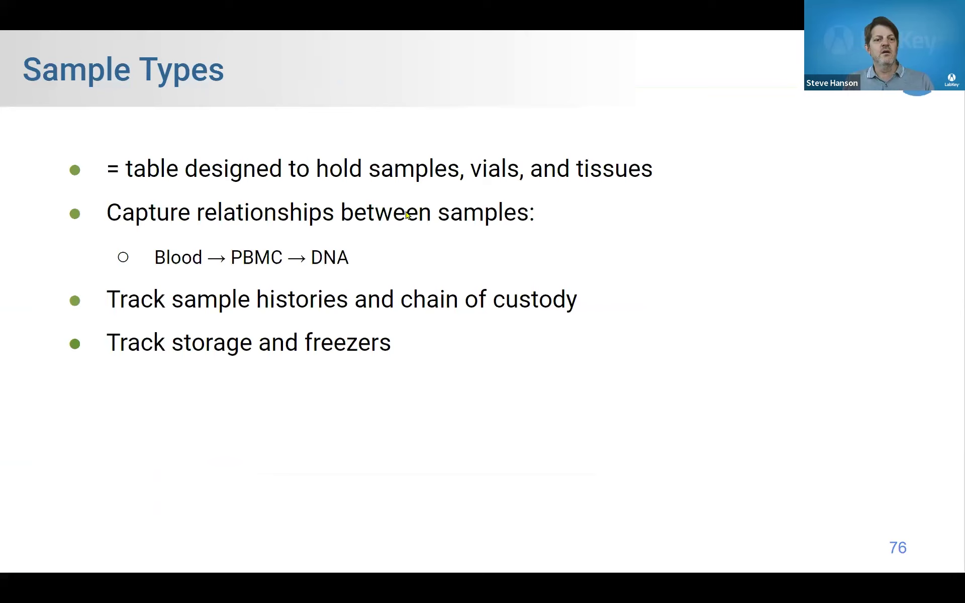
key("Right")
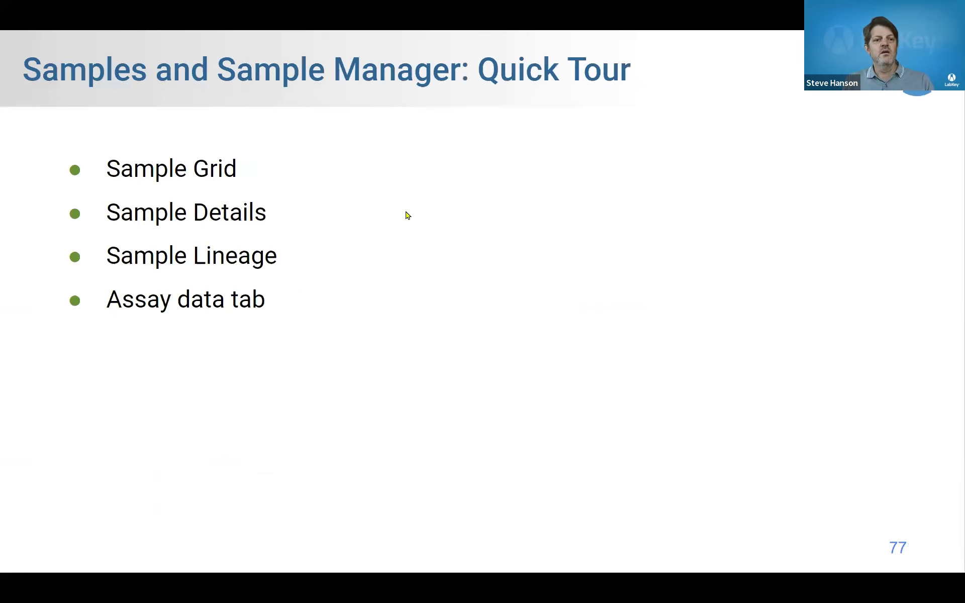
Step: Switch back to Sample Manager in the browser and go to the LabKey Server view of the Sample Manager Example project
key("alt+Tab")
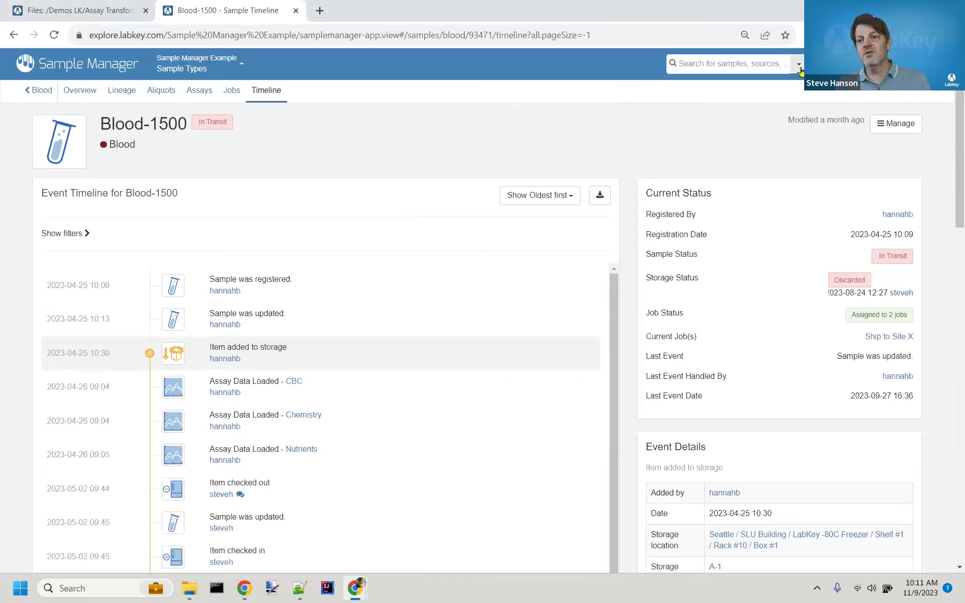
left_click(828, 63)
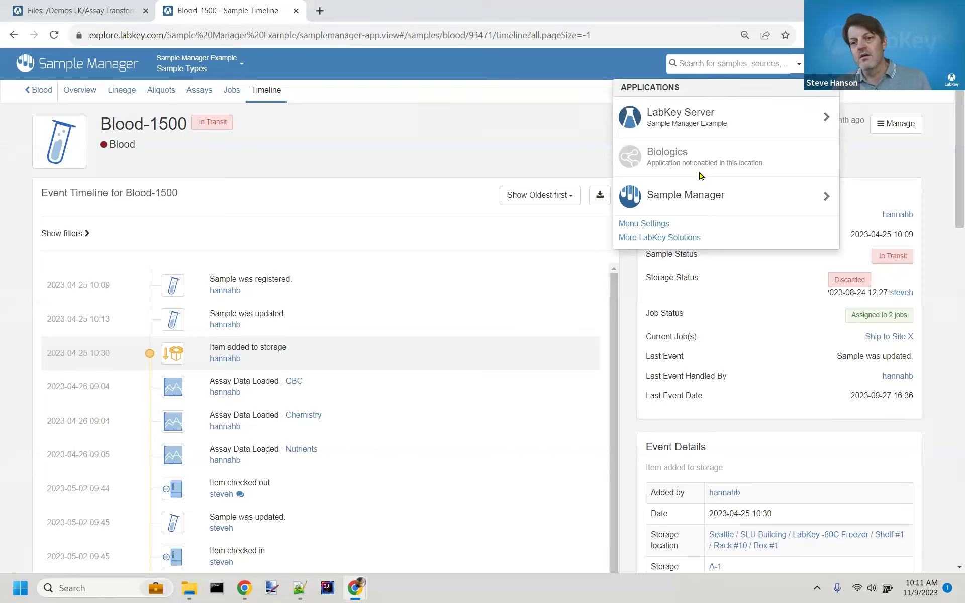
left_click(691, 129)
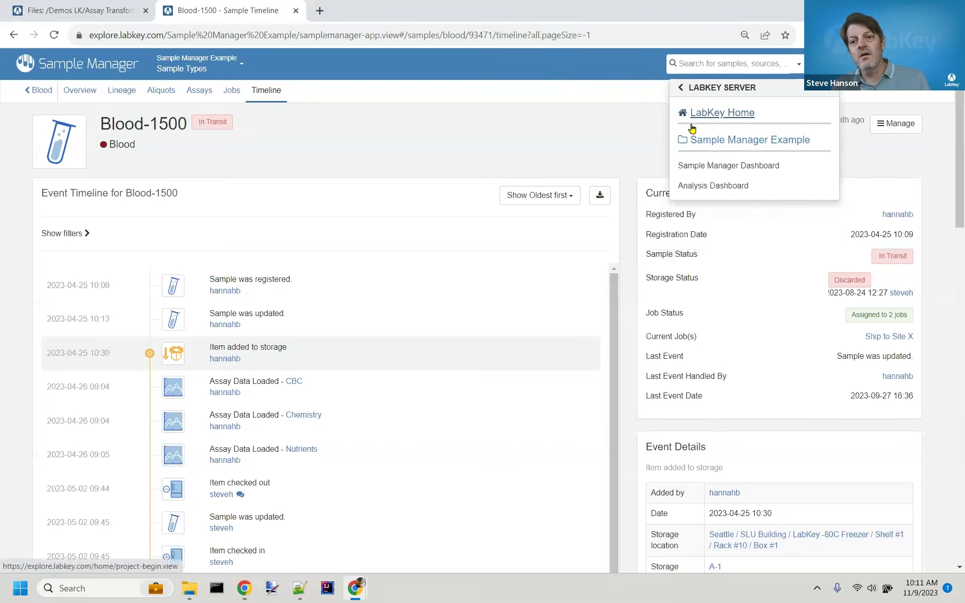
left_click(696, 140)
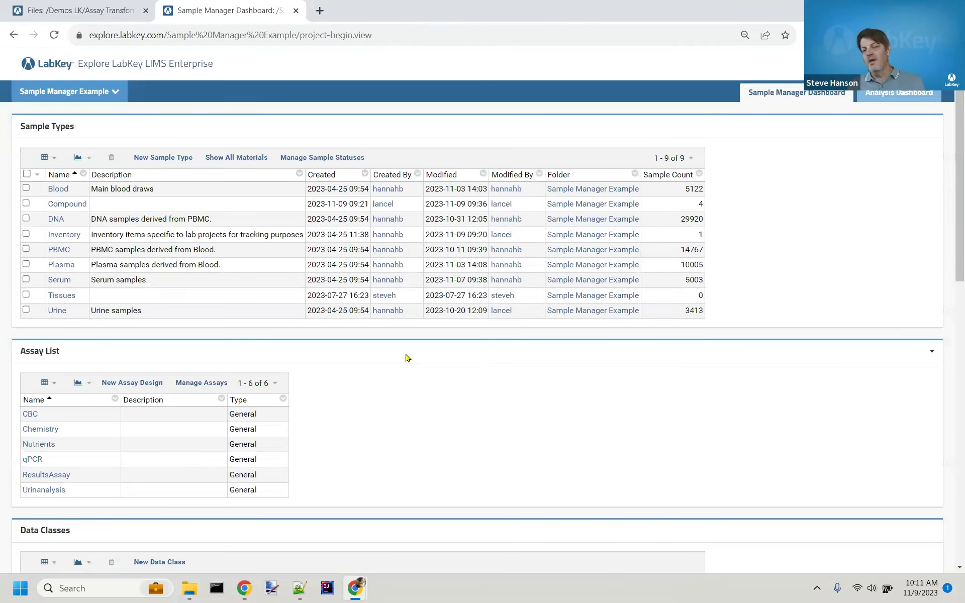
Step: Open the Blood sample type and filter its samples to Sample IDs containing 1500
left_click(56, 193)
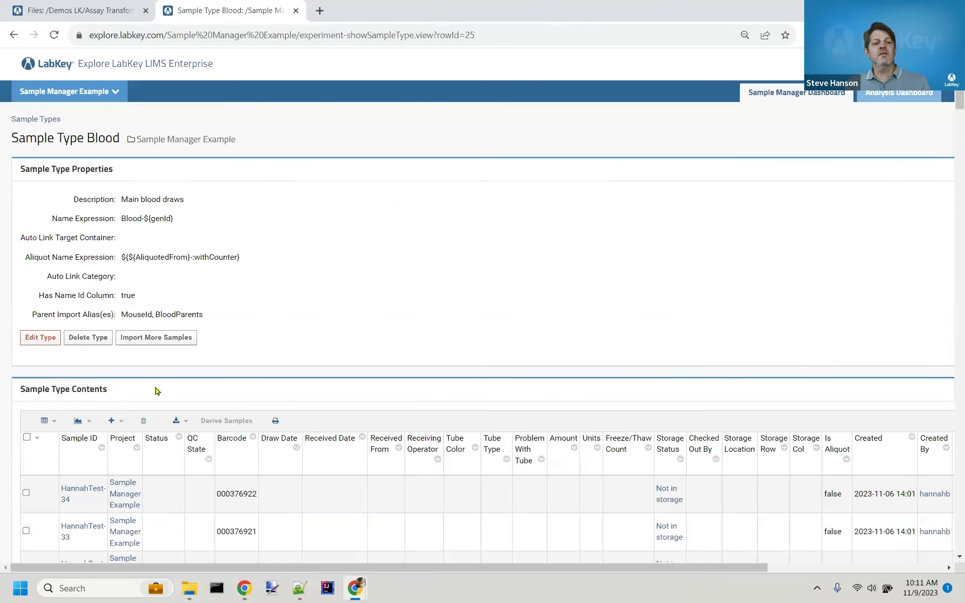
left_click(74, 448)
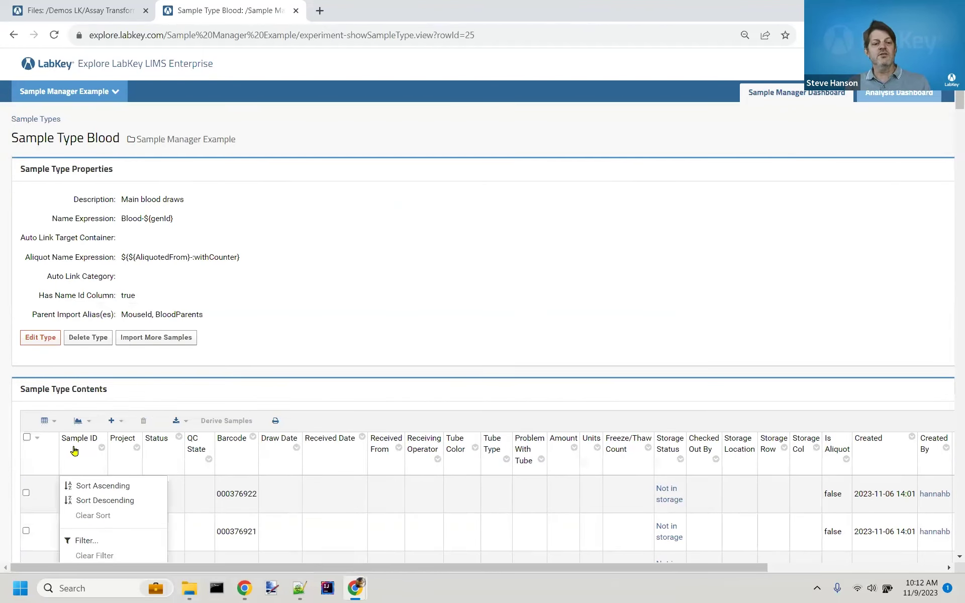
left_click(92, 543)
type("100")
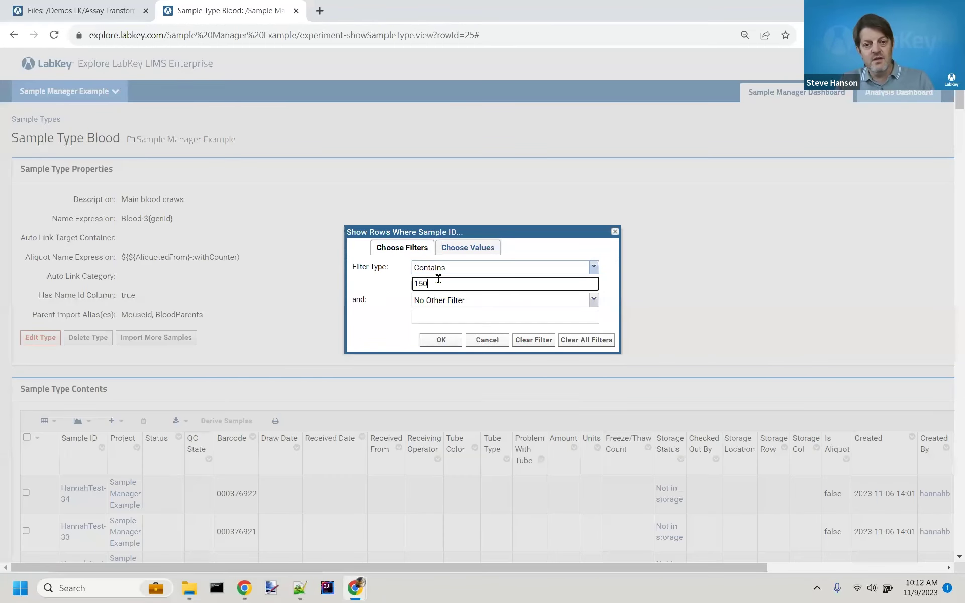
key("Return")
Step: Open the Blood-1500 sample and review its parent and child lineage and the associated runs
scroll(439, 283, "down", 2)
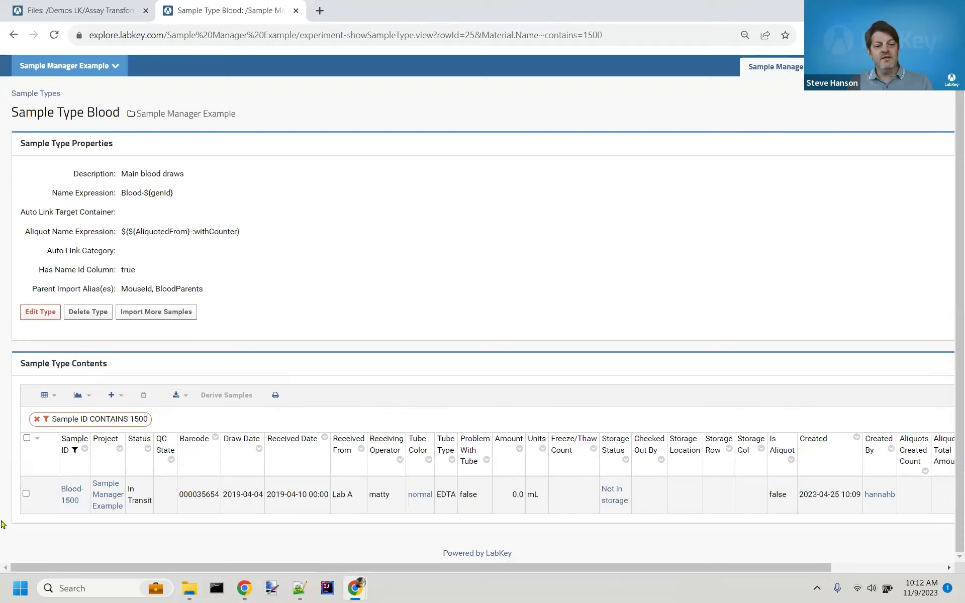
left_click(72, 496)
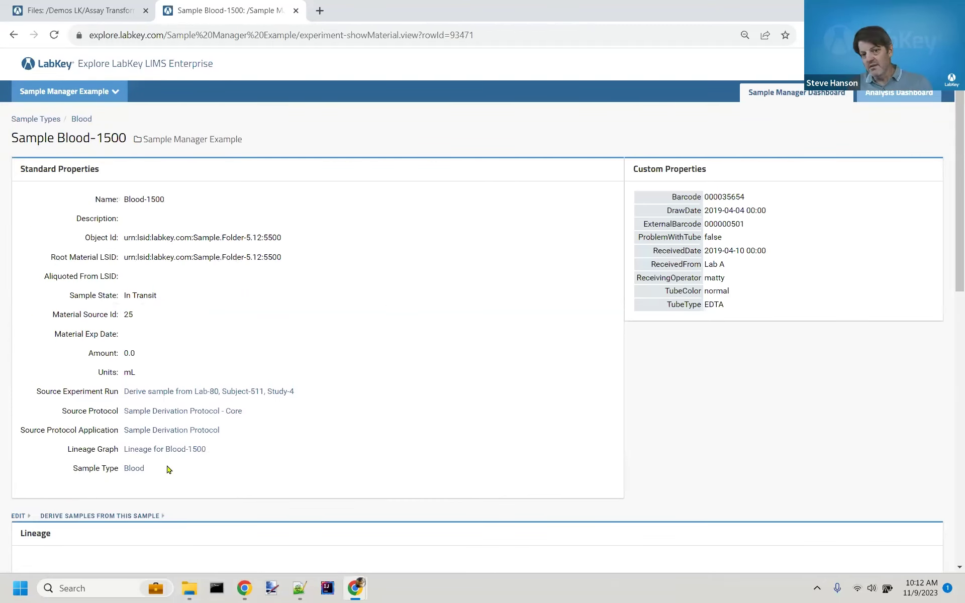
scroll(292, 421, "down", 2)
scroll(2, 356, "down", 8)
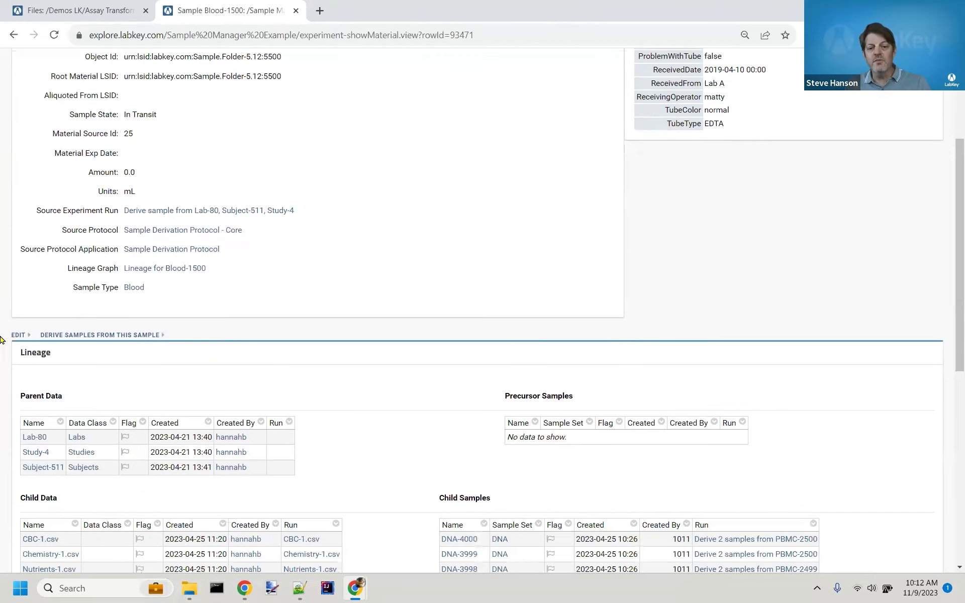
scroll(2, 340, "down", 2)
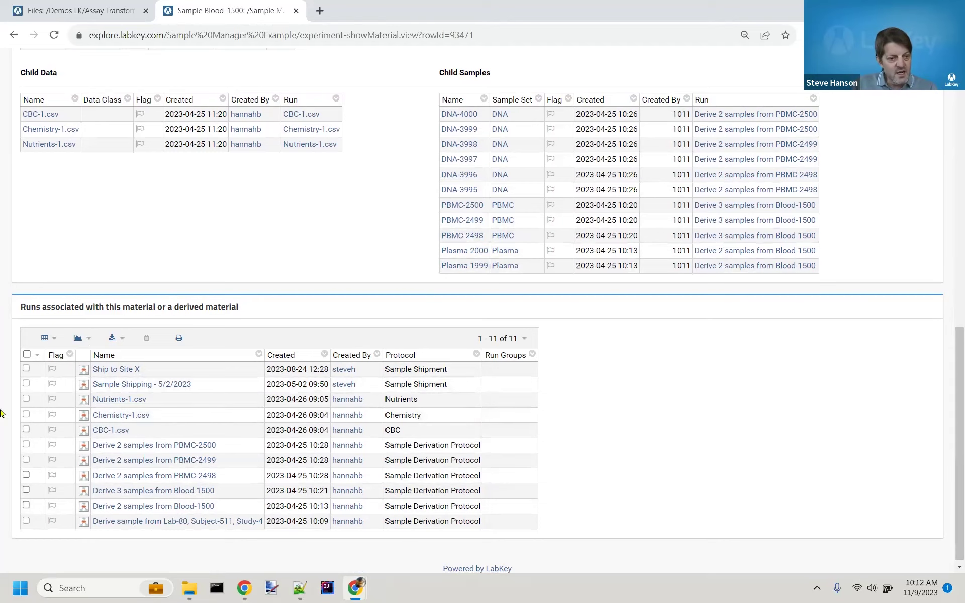
scroll(2, 413, "down", 1)
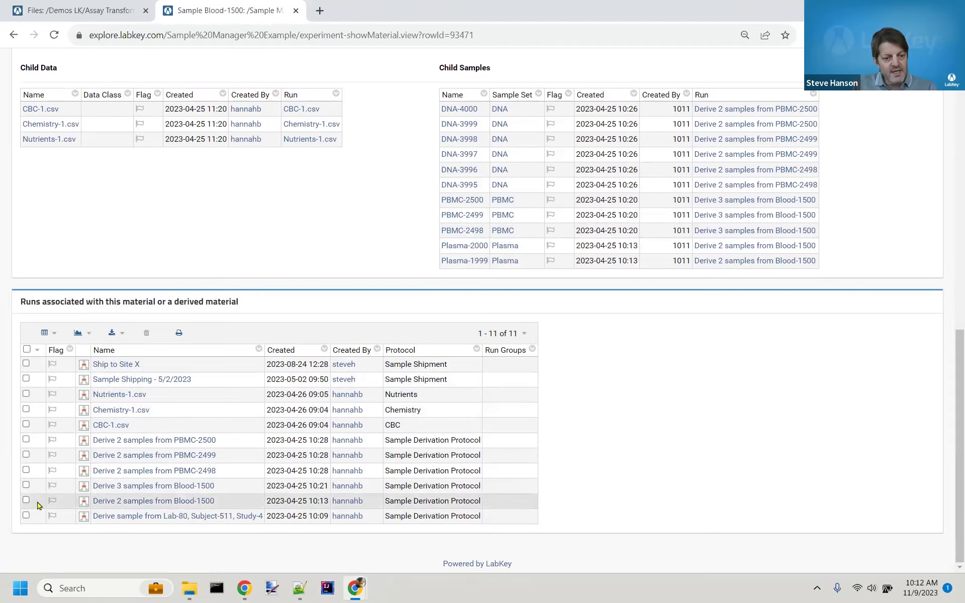
Step: Show the graph of the run deriving Blood-1500 from Lab-80, Subject-511 and Study-4, check its detail view, and display the summary as beta graph
left_click(85, 520)
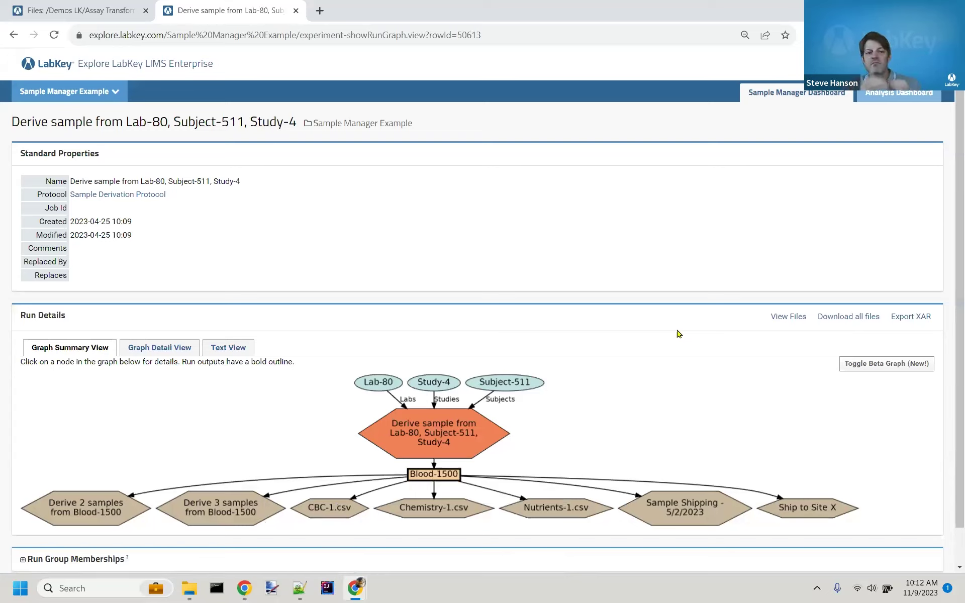
left_click(145, 355)
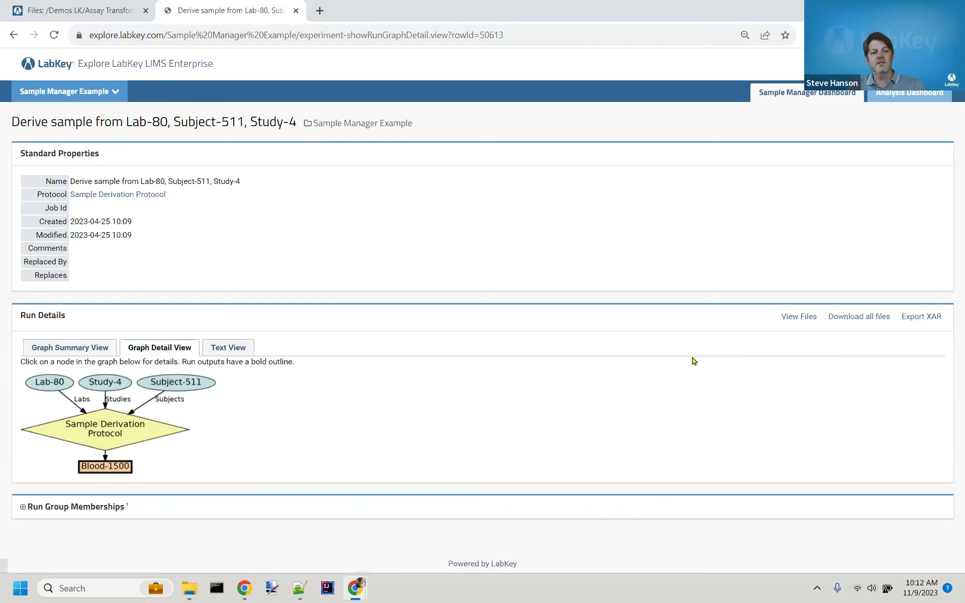
left_click(85, 352)
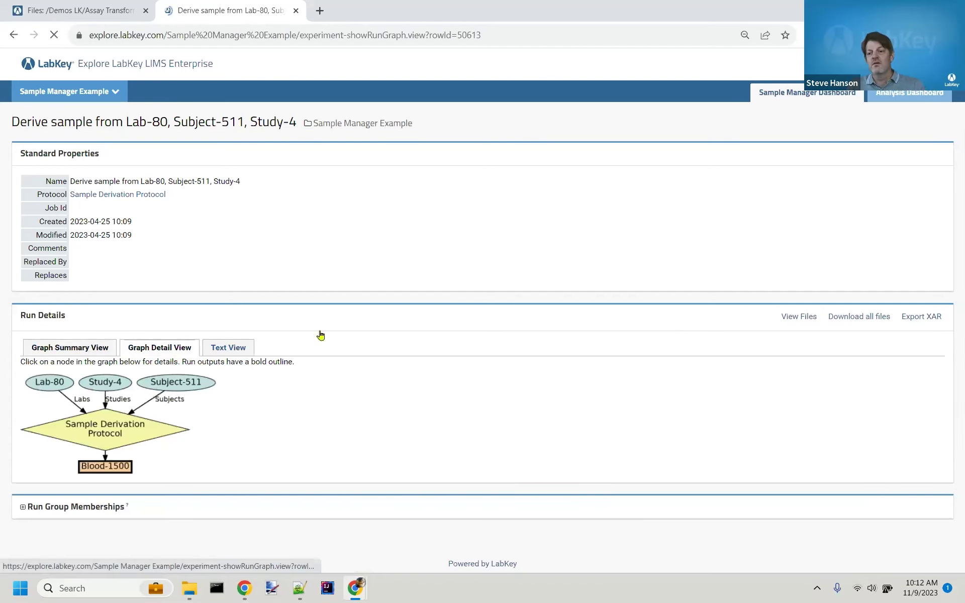
left_click(902, 365)
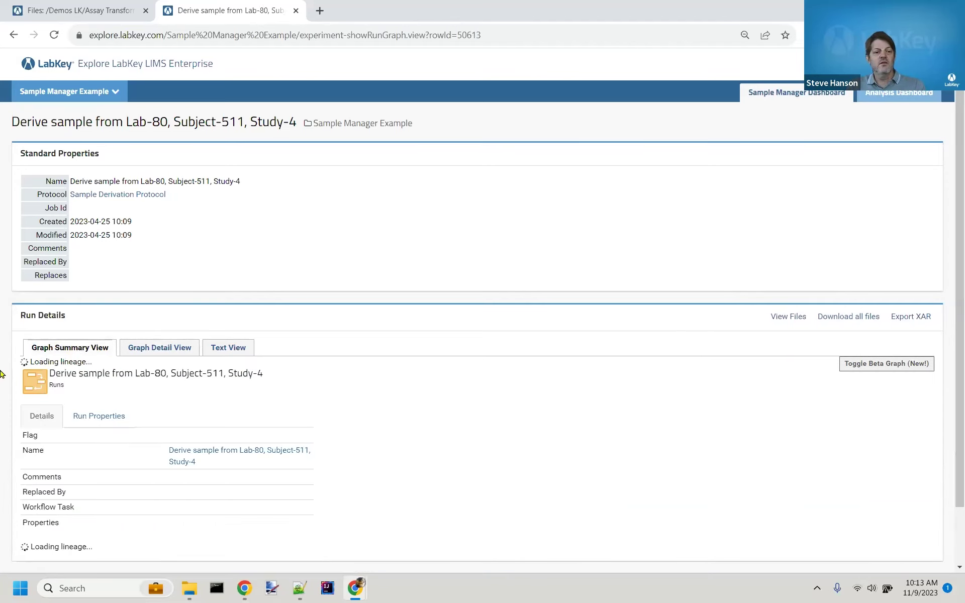
scroll(2, 375, "down", 3)
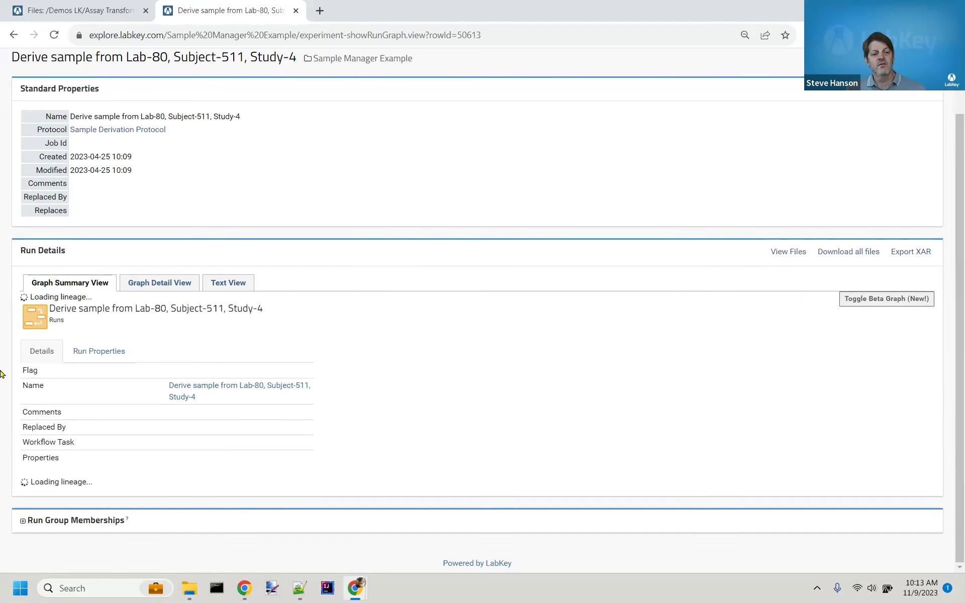
scroll(2, 375, "down", 3)
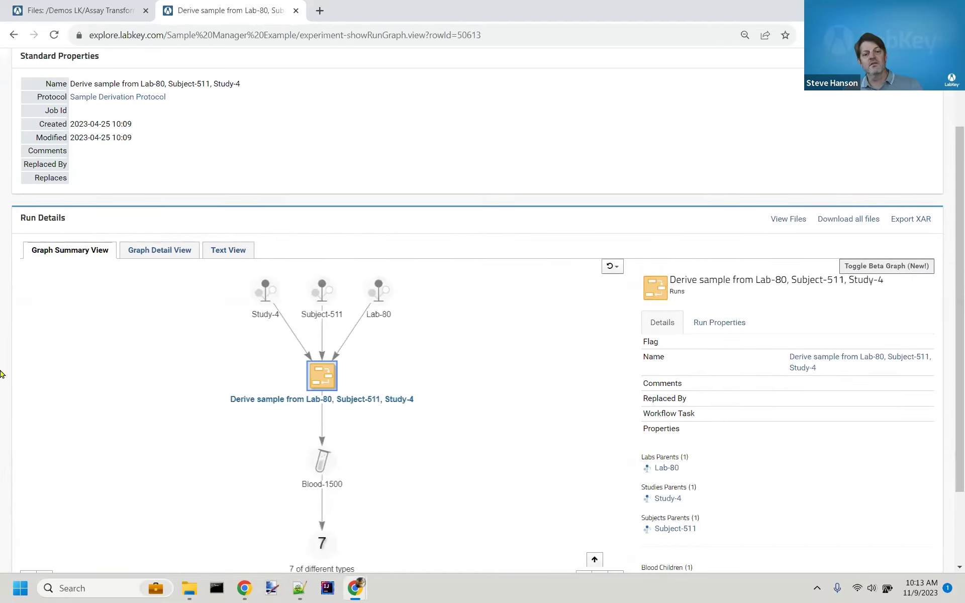
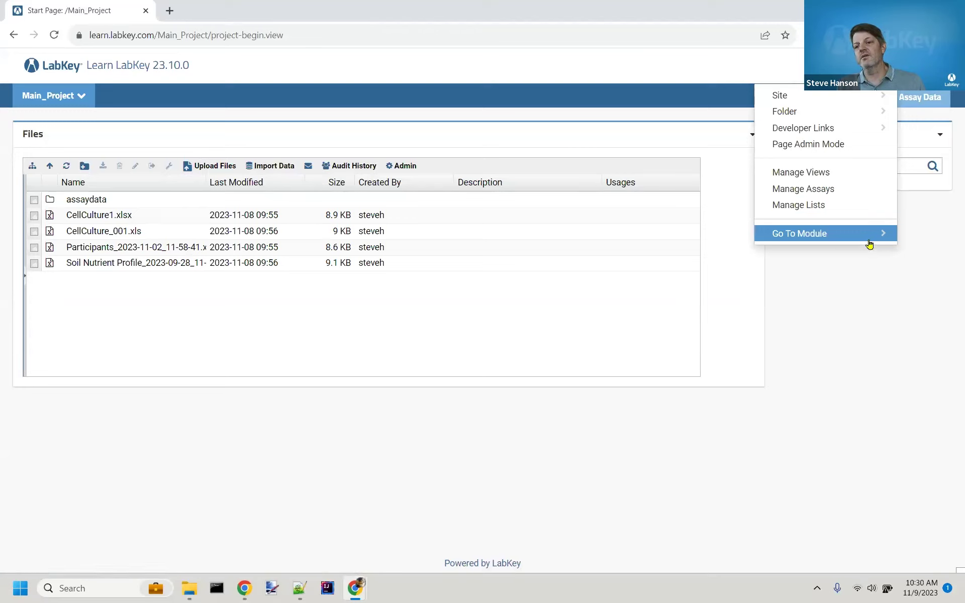
Step: Go to the Query module of Main_Project to show the Query Schema Browser and return to the project's start page
left_click(869, 243)
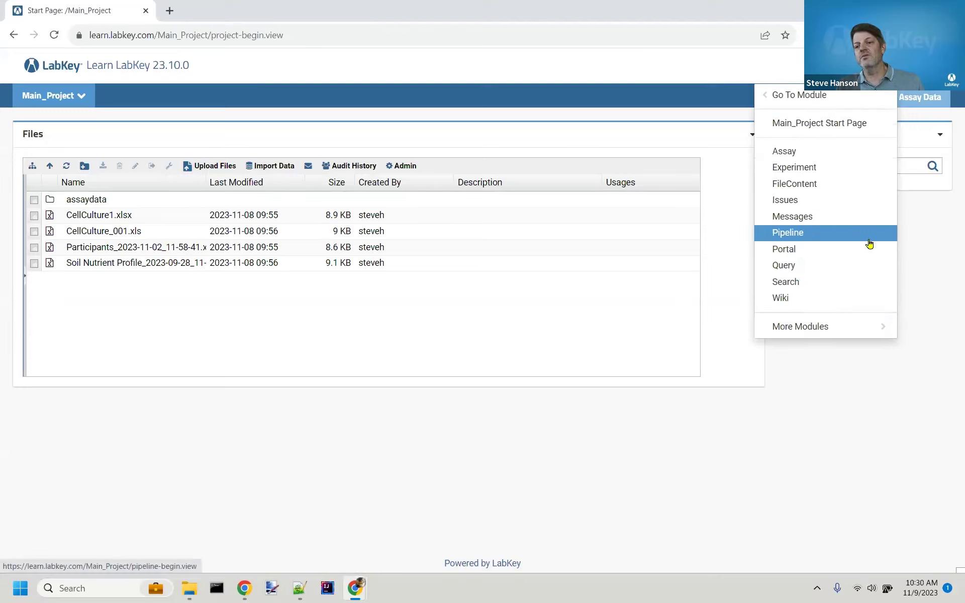
left_click(848, 272)
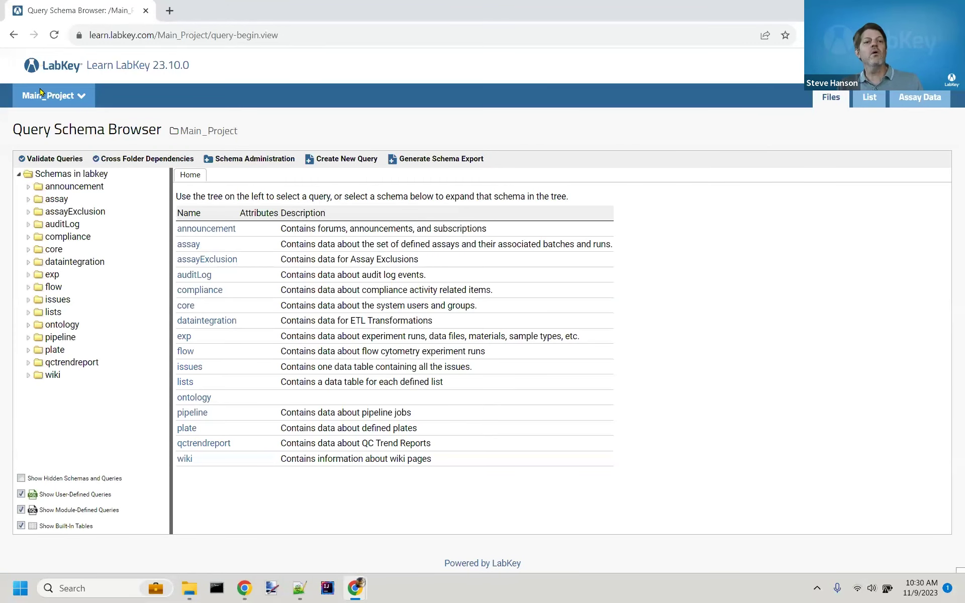
left_click(199, 131)
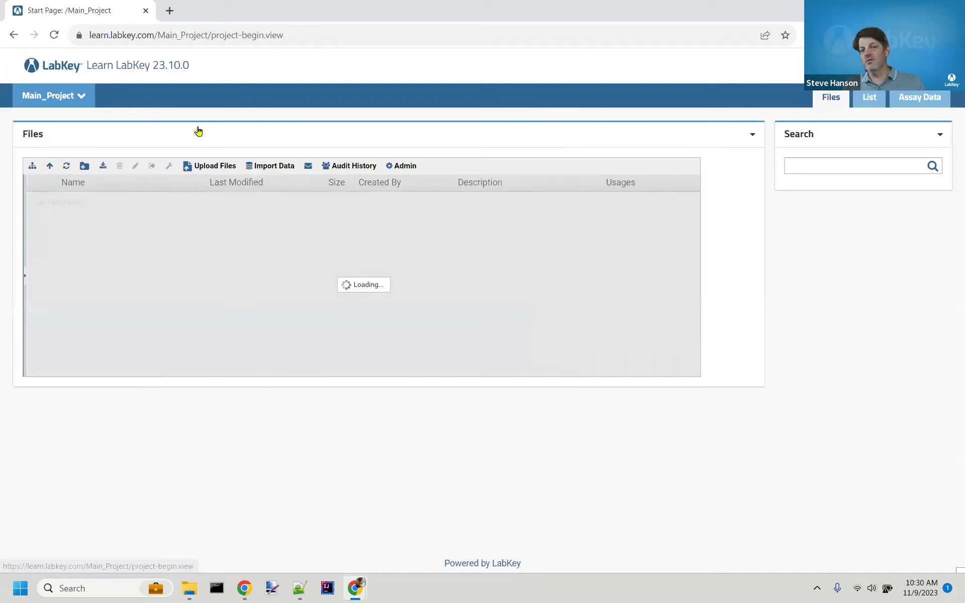
Step: Reach the Query Schema Browser through the page URL by replacing "project" with "query" before "-begin.view"
double_click(226, 35)
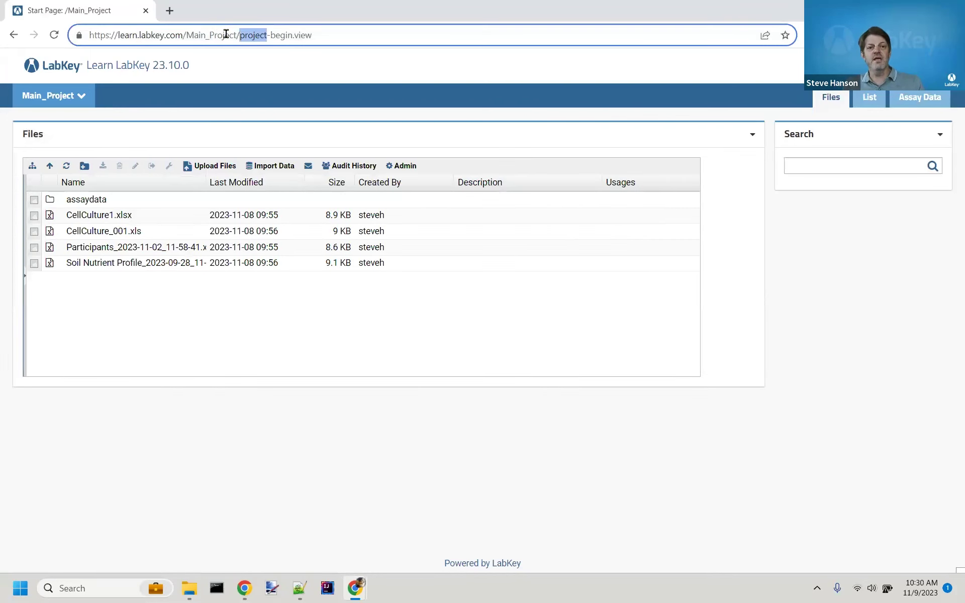
key("BackSpace")
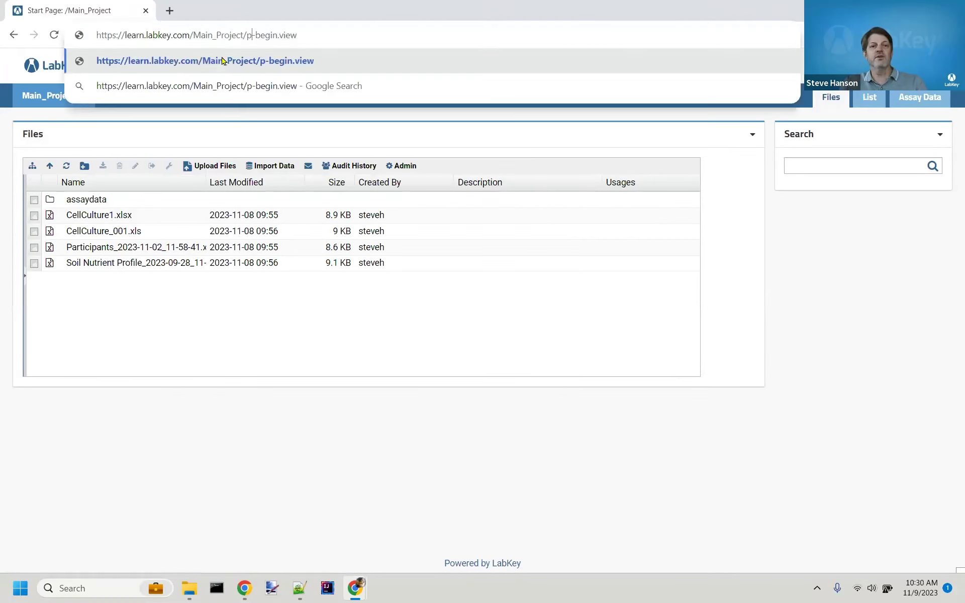
type("query")
key("Return")
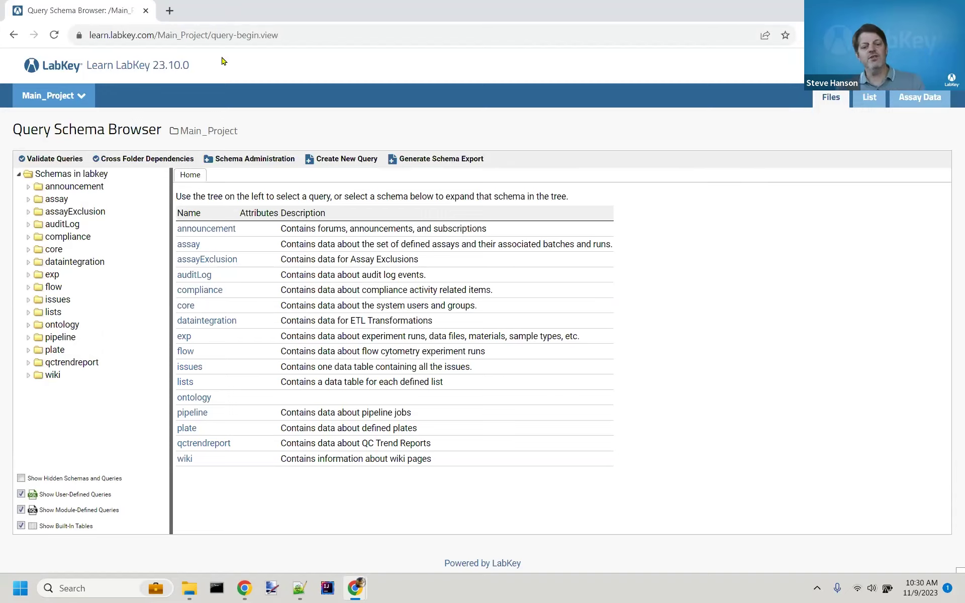
Step: Switch to the slide presentation to show the "Data Flow: Database to Grids" slide and return to the Query Schema Browser
key("alt+Tab")
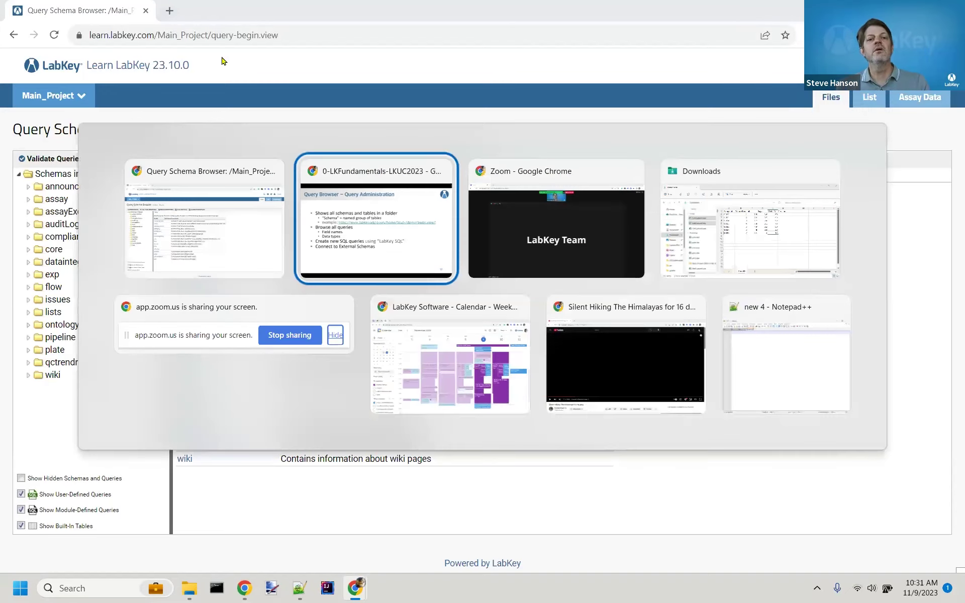
key("Left")
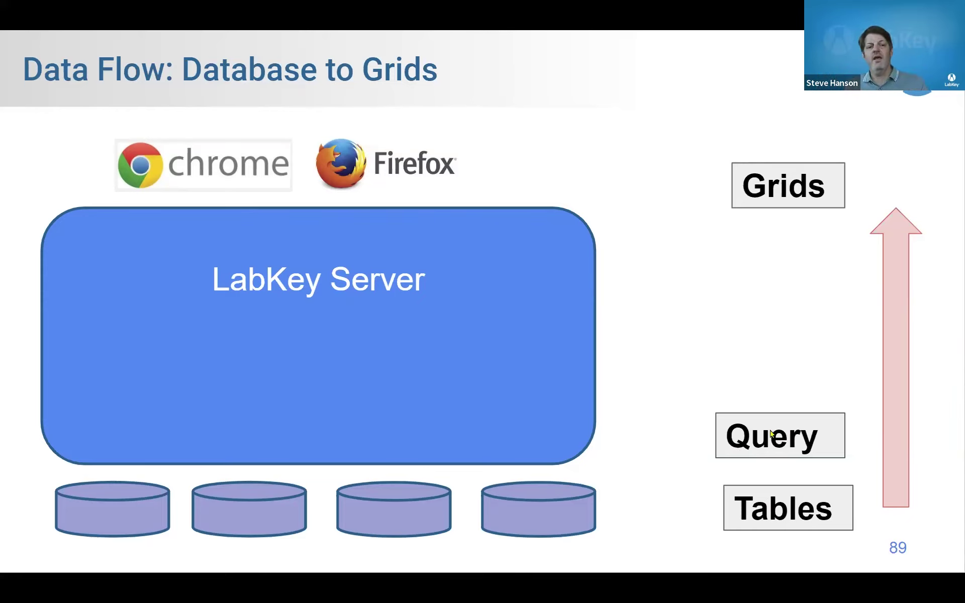
key("alt+Tab")
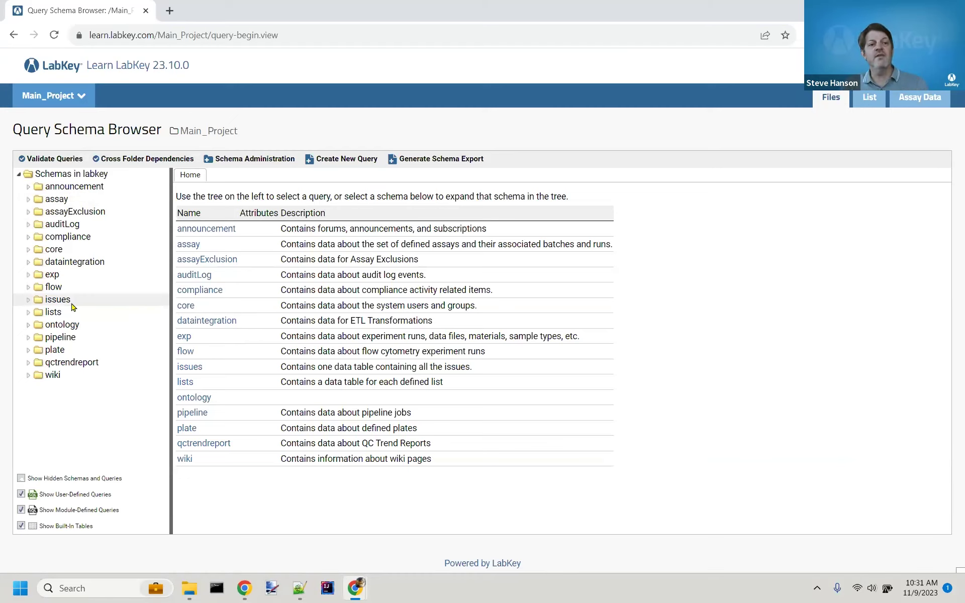
Step: Show the AssayList table of the assay schema, view its data, and return to the schema browser
left_click(56, 200)
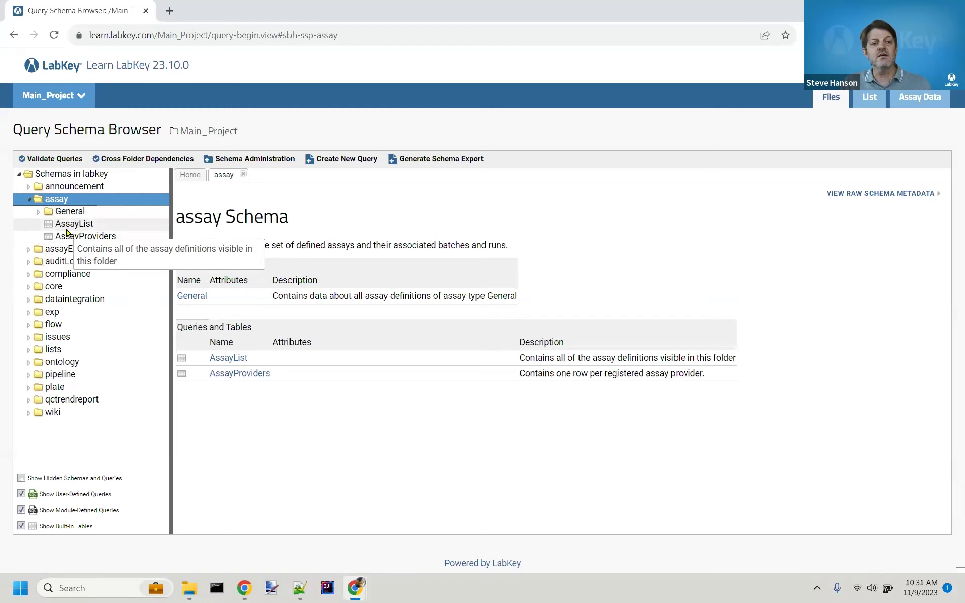
left_click(70, 228)
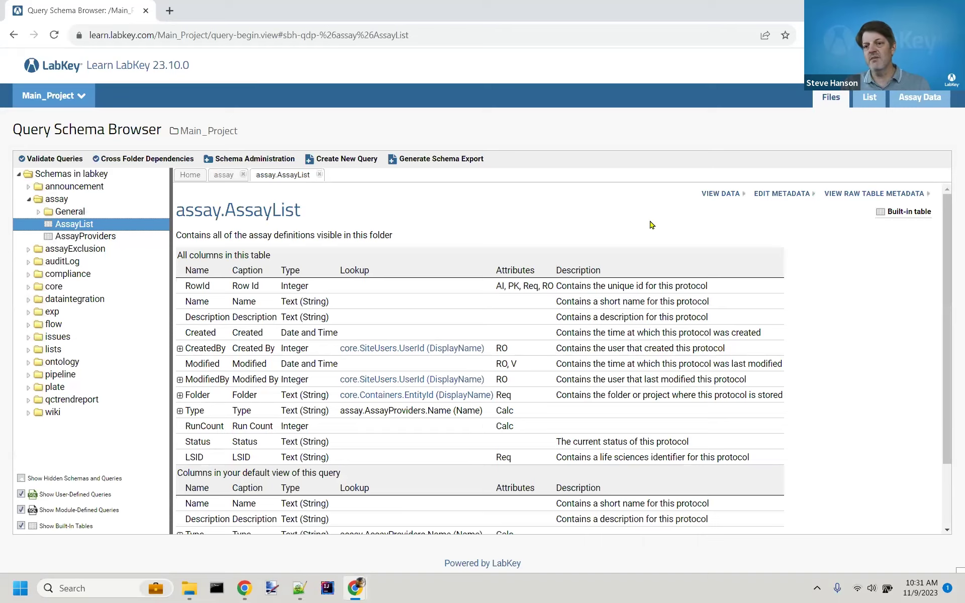
left_click(709, 196)
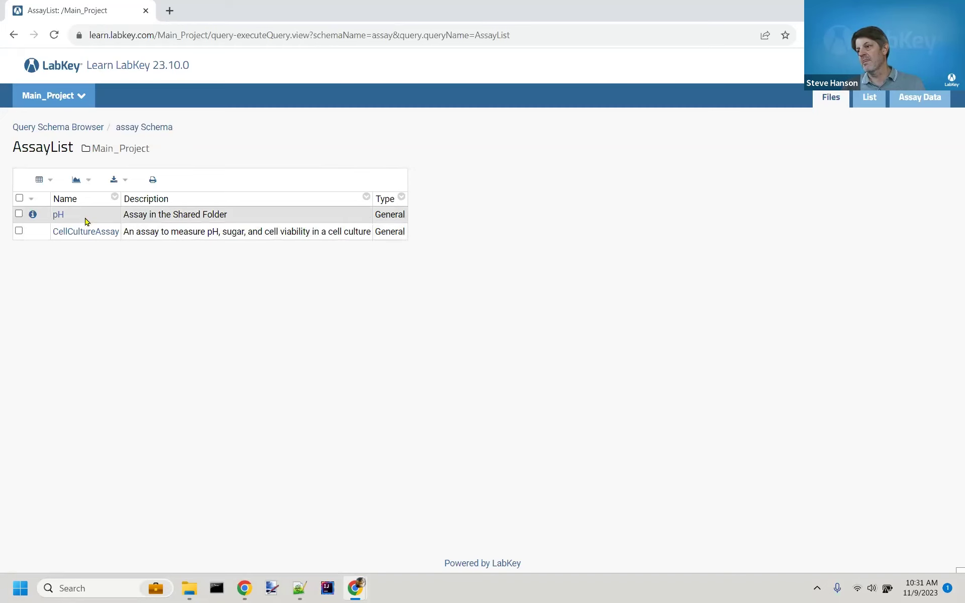
key("alt+Left")
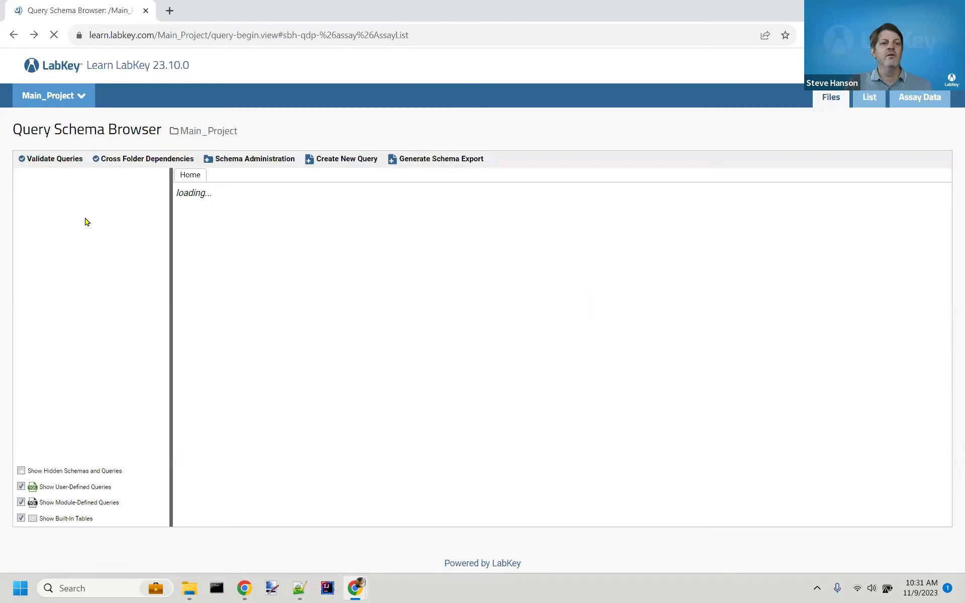
Step: Show the column details of the Runs table under the CellCultureAssay in the assay schema's General folder
left_click(48, 213)
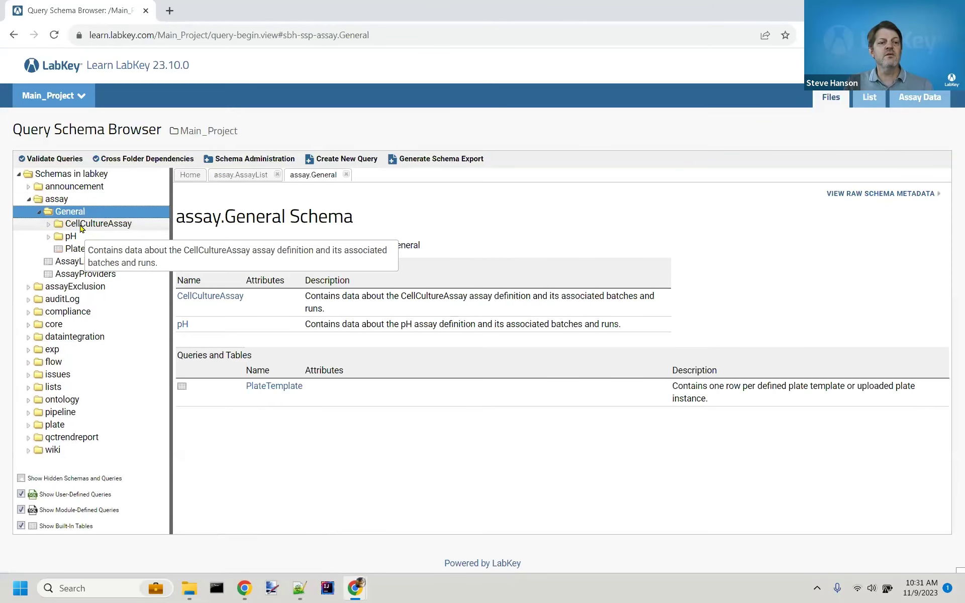
left_click(79, 224)
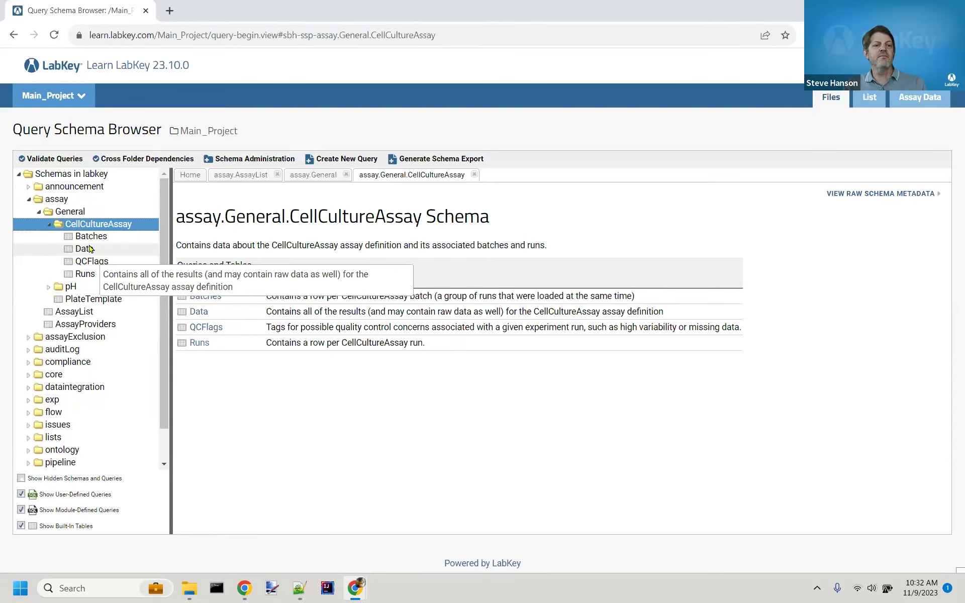
left_click(85, 274)
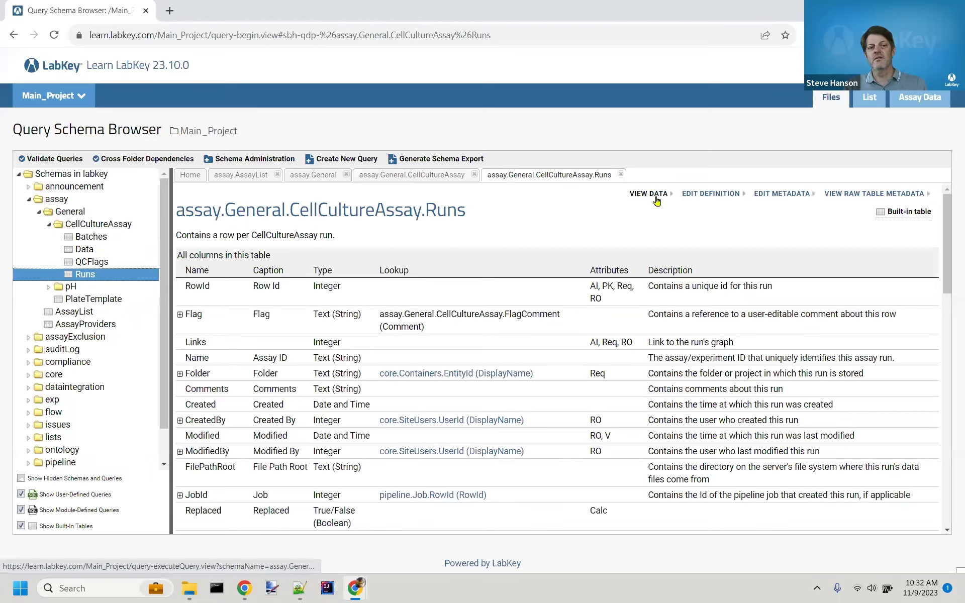
Step: View the data of the CellCultureAssay Runs table and of its Data table, returning to the schema browser after each
left_click(656, 199)
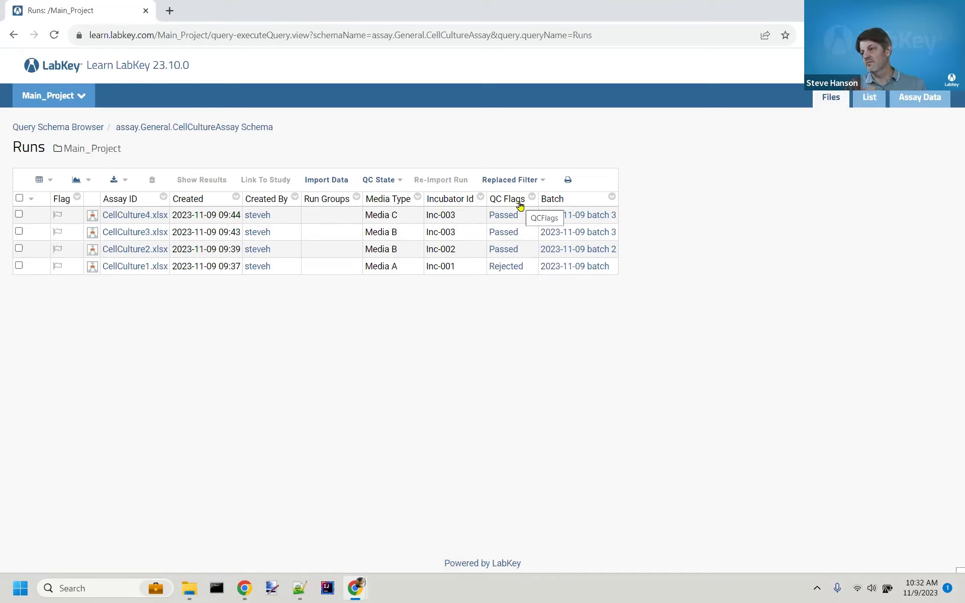
key("alt+Left")
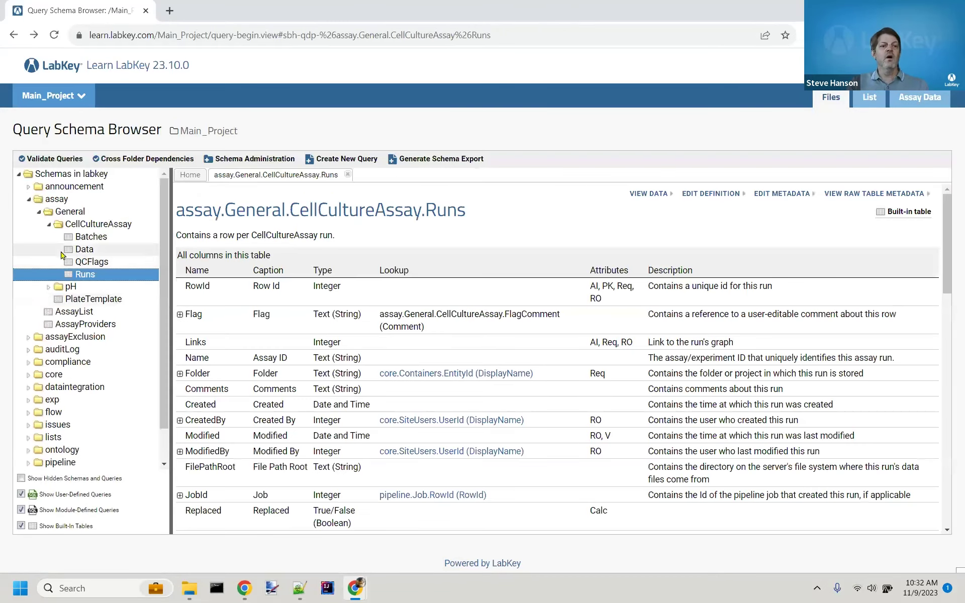
left_click(81, 250)
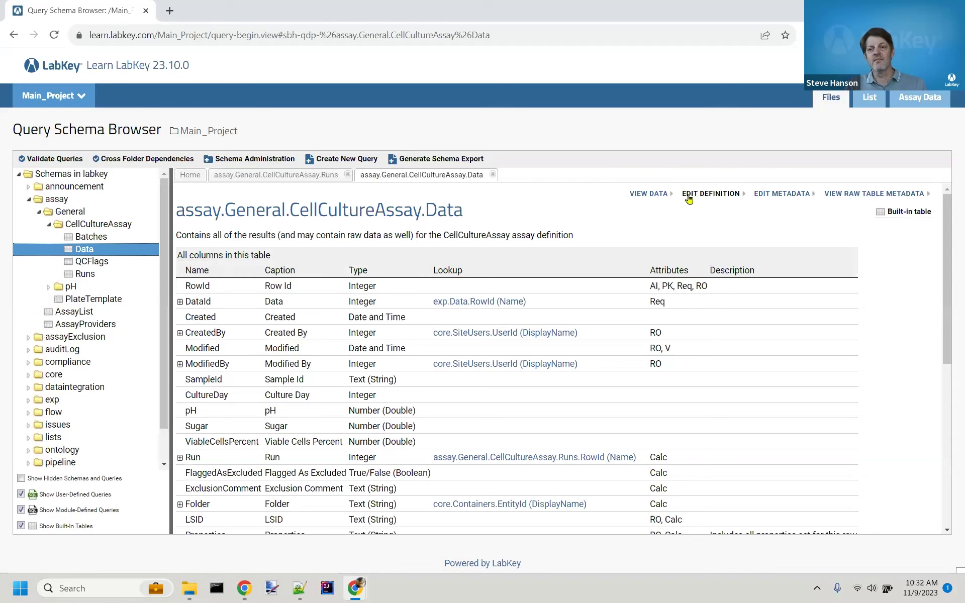
left_click(639, 194)
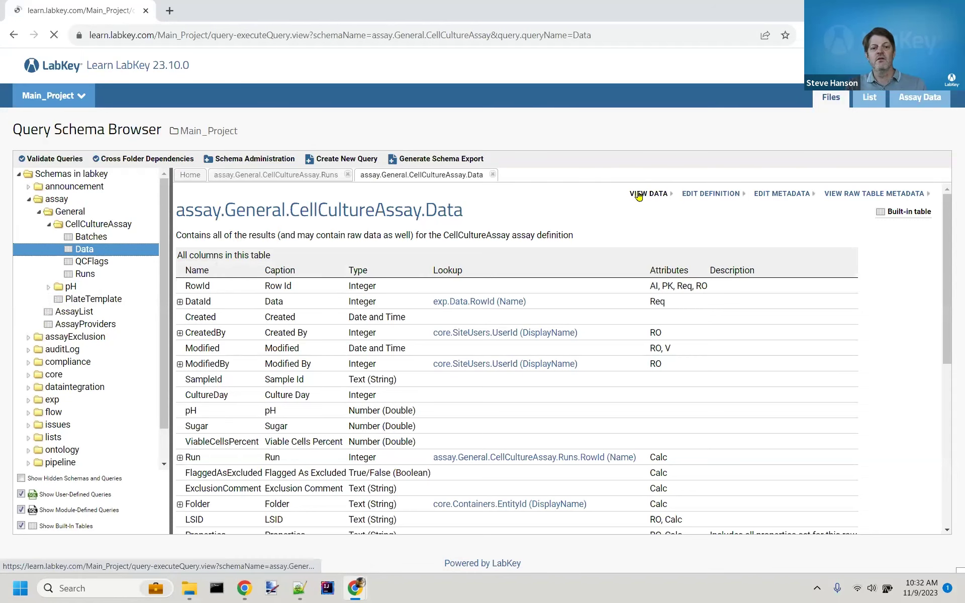
scroll(541, 363, "down", 1)
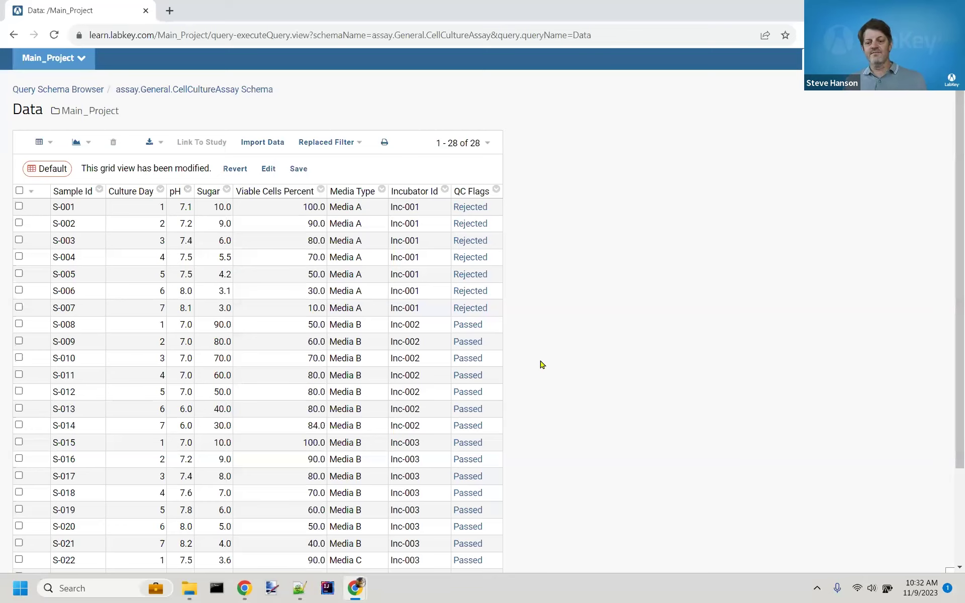
key("alt+Left")
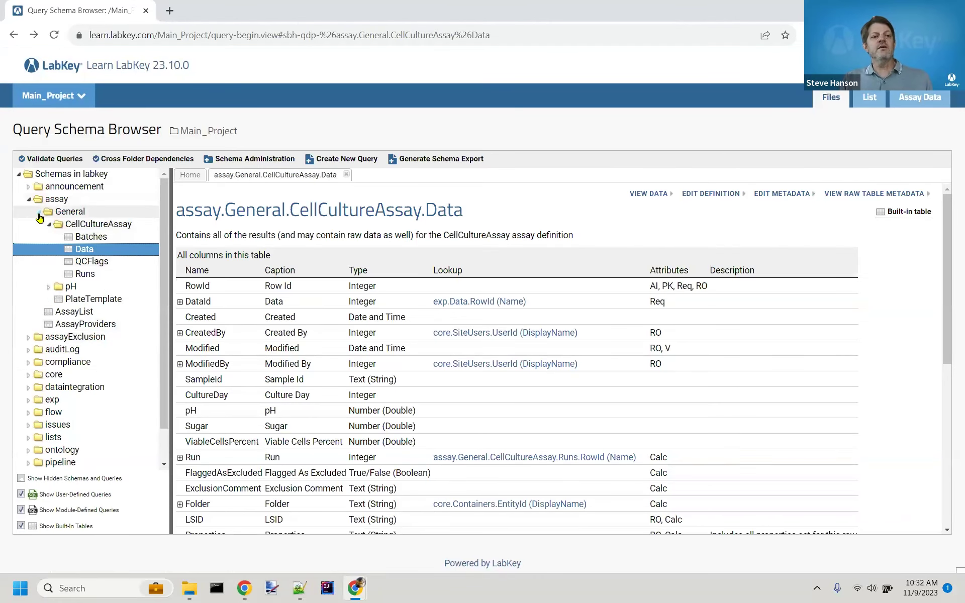
Step: Show the column details and the data of the CellCultureAssay QCFlags table, and return to the schema browser
mouse_move(32, 204)
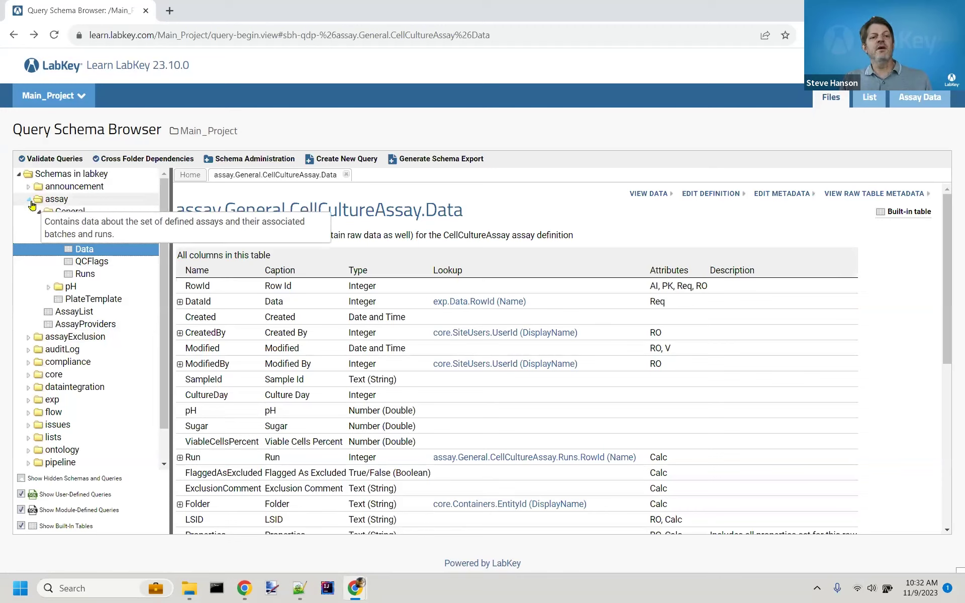
mouse_move(36, 325)
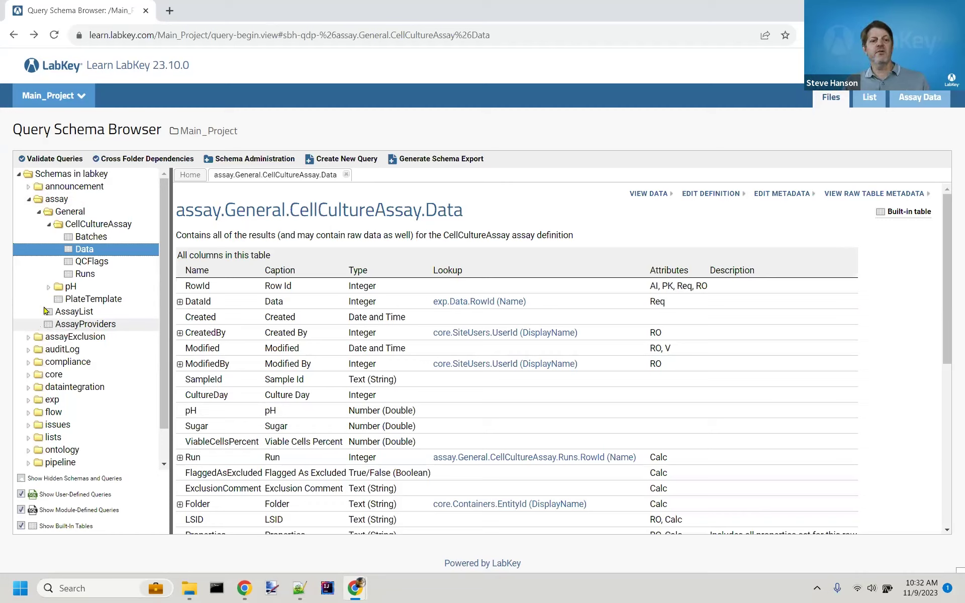
mouse_move(83, 255)
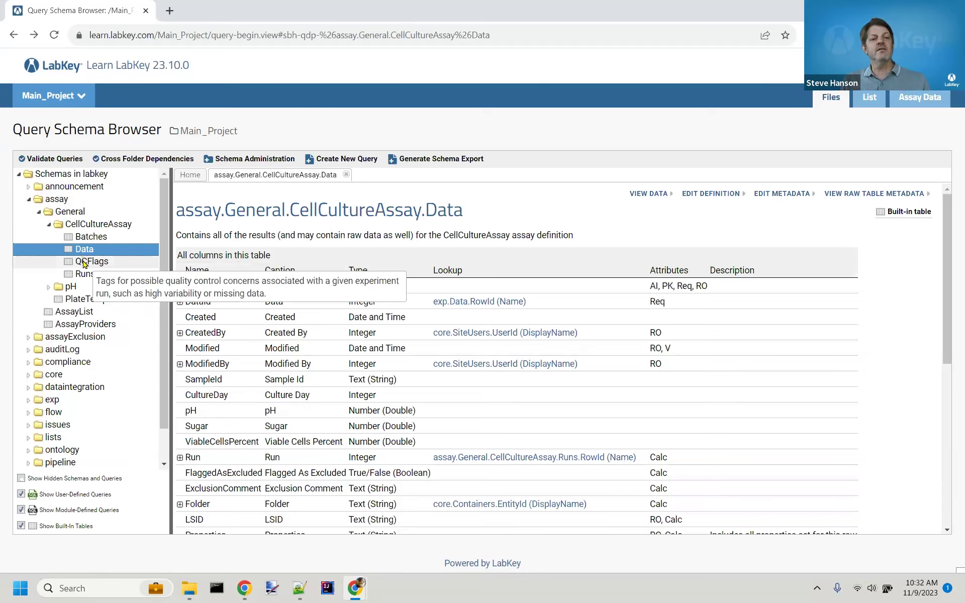
left_click(84, 262)
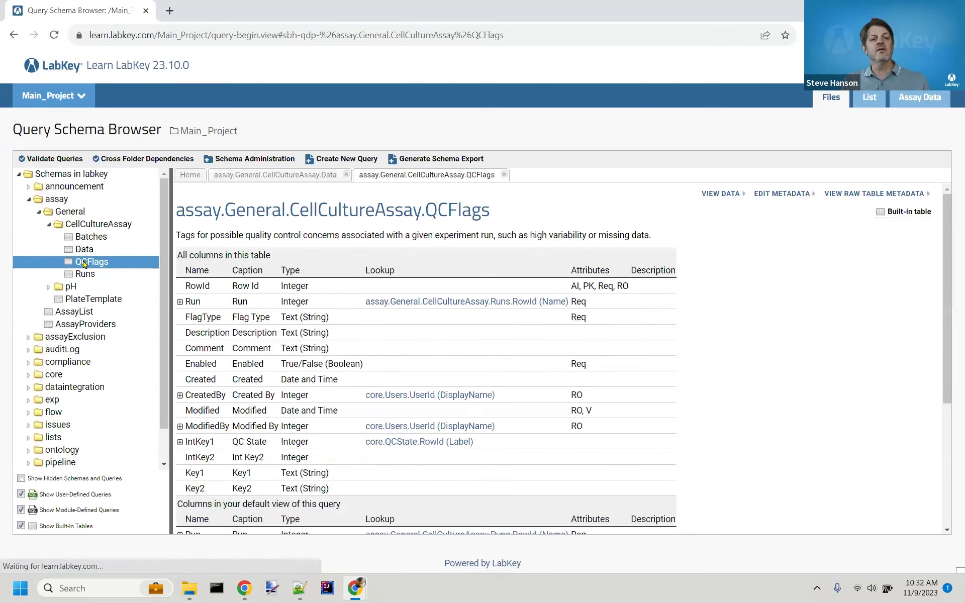
left_click(722, 194)
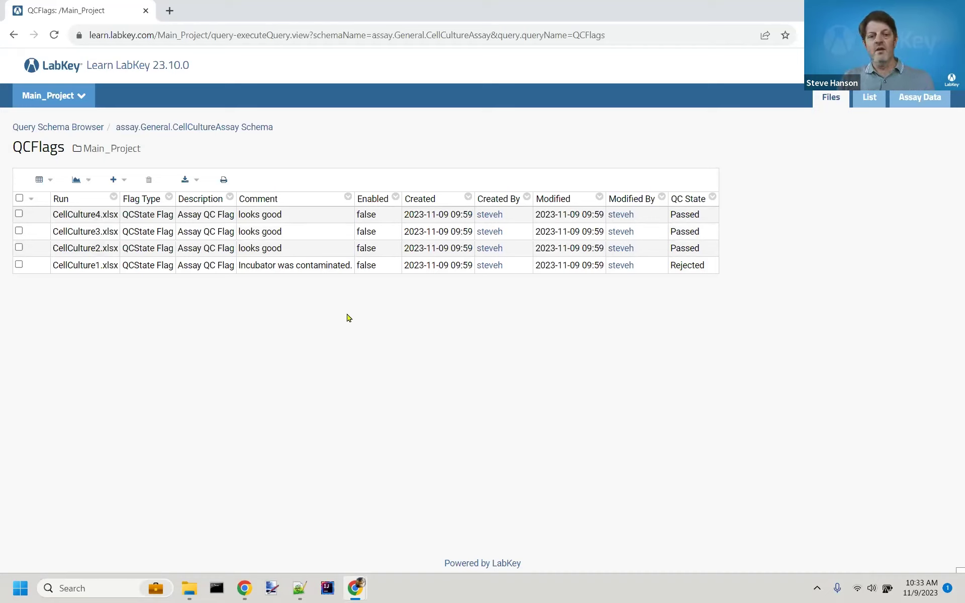
key("alt+Left")
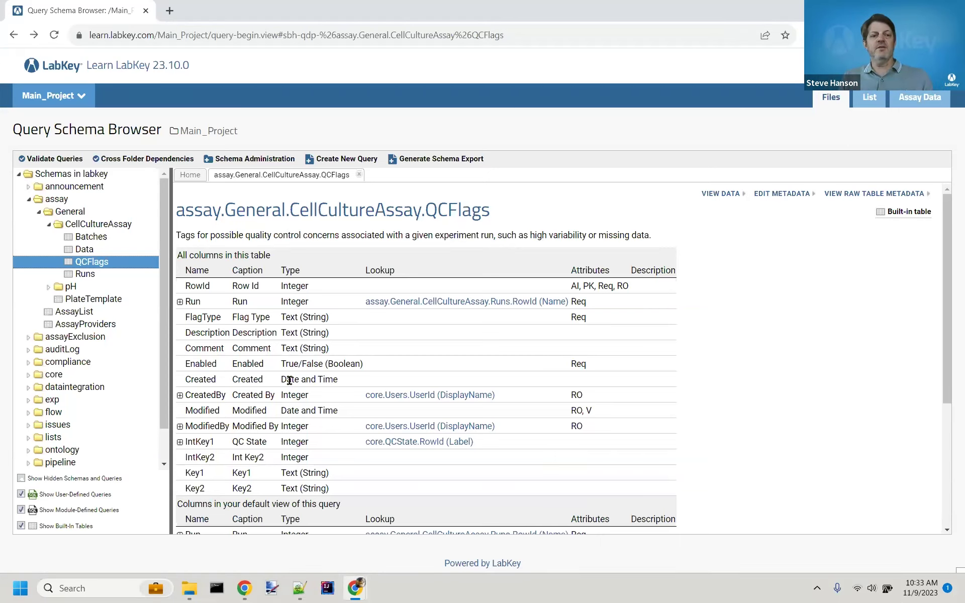
Step: Switch to the slide presentation and advance through "Query Browser – Query Administration" to the "Advanced Data Structure Topics" slide
key("alt+Tab")
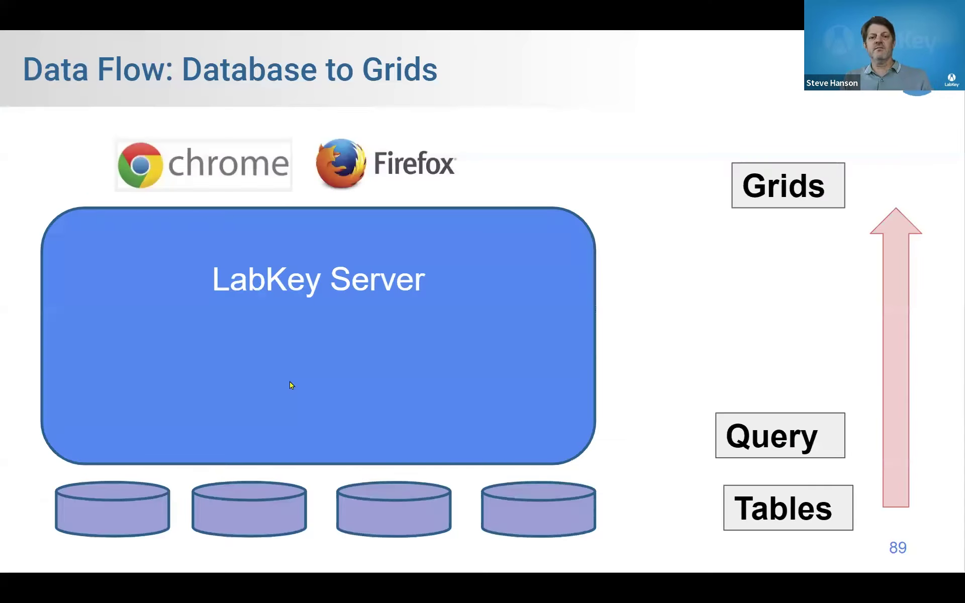
key("Right")
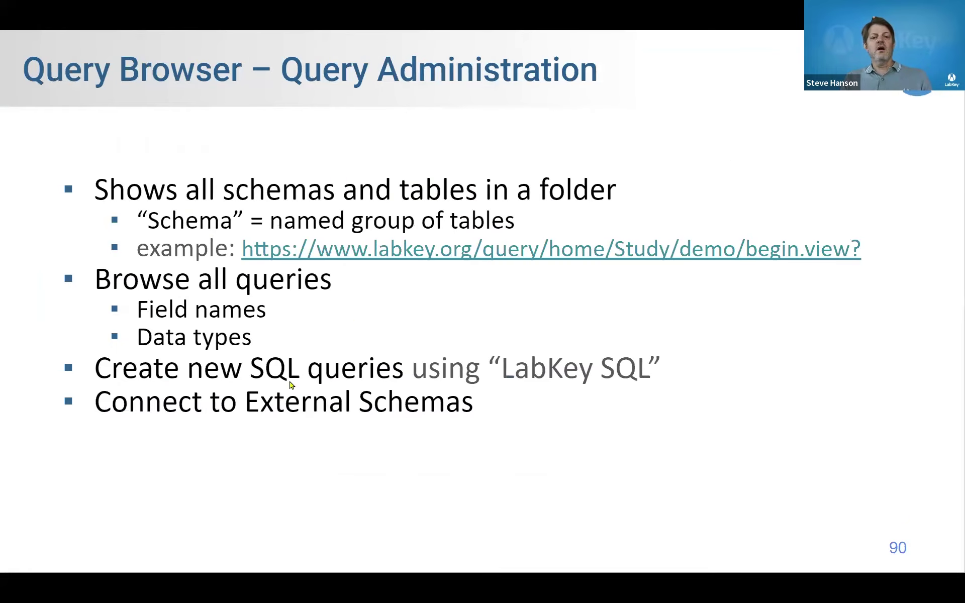
key("Right")
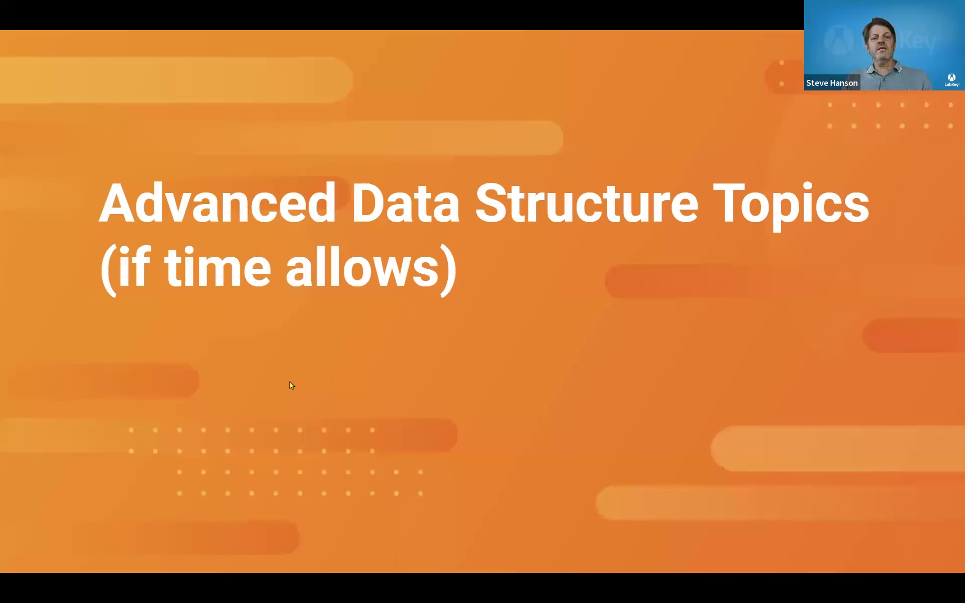
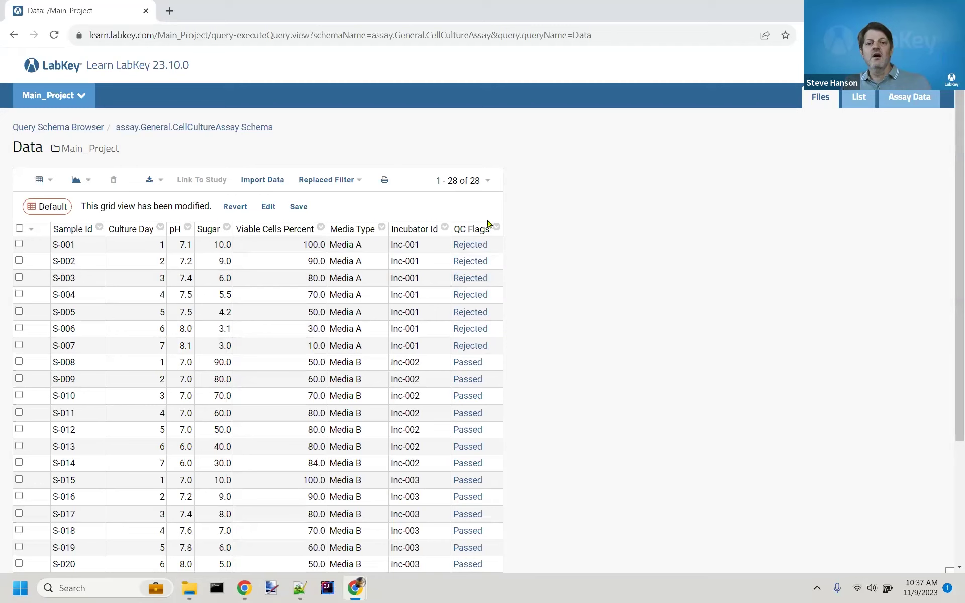
Step: Filter the CellCultureAssay Data grid to rows whose QC Flags value is Passed
left_click(471, 230)
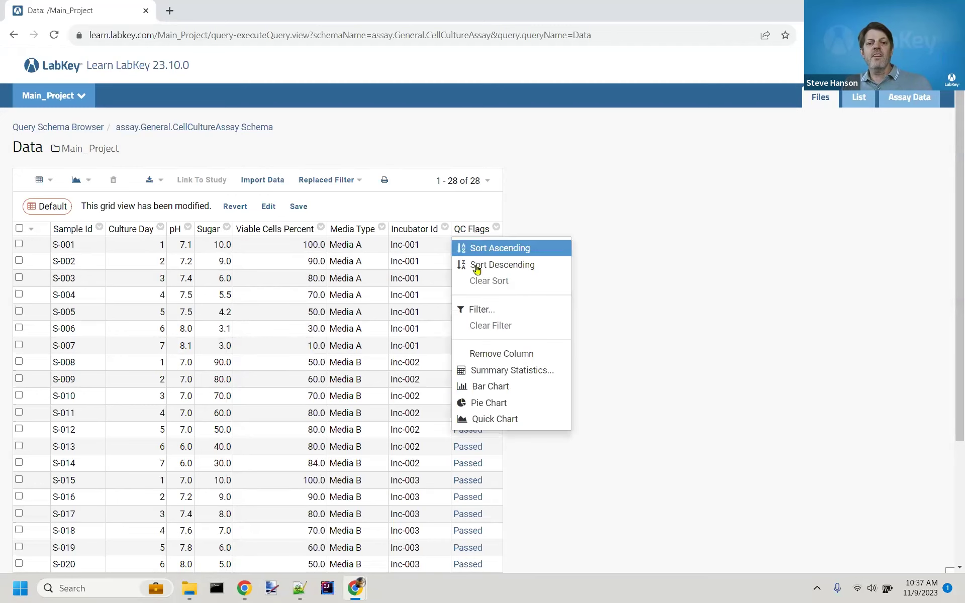
left_click(480, 309)
left_click(369, 278)
left_click(430, 391)
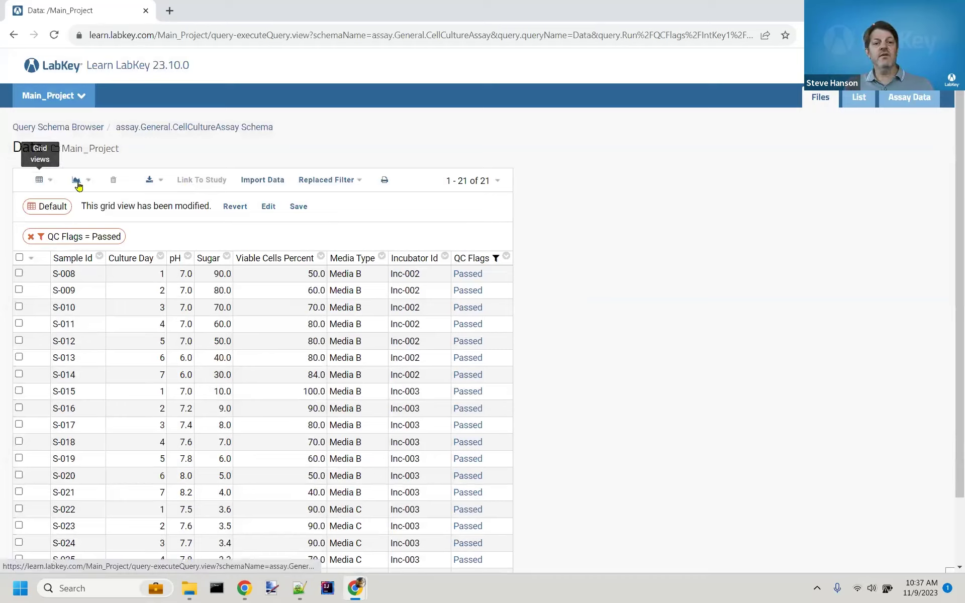
Step: Save the filtered grid as a custom view named "Passed QC" and make it available to all users
left_click(299, 207)
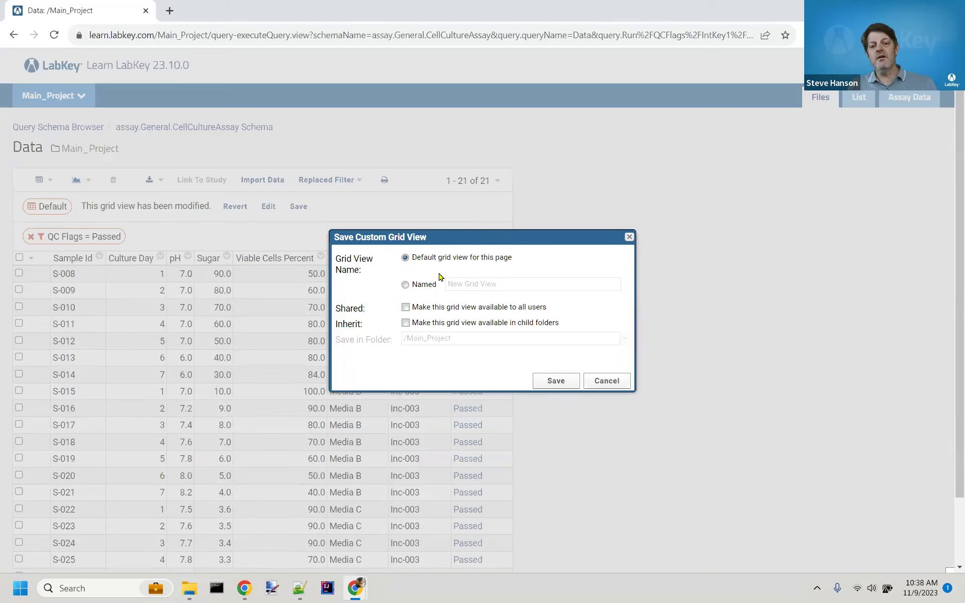
left_click(405, 284)
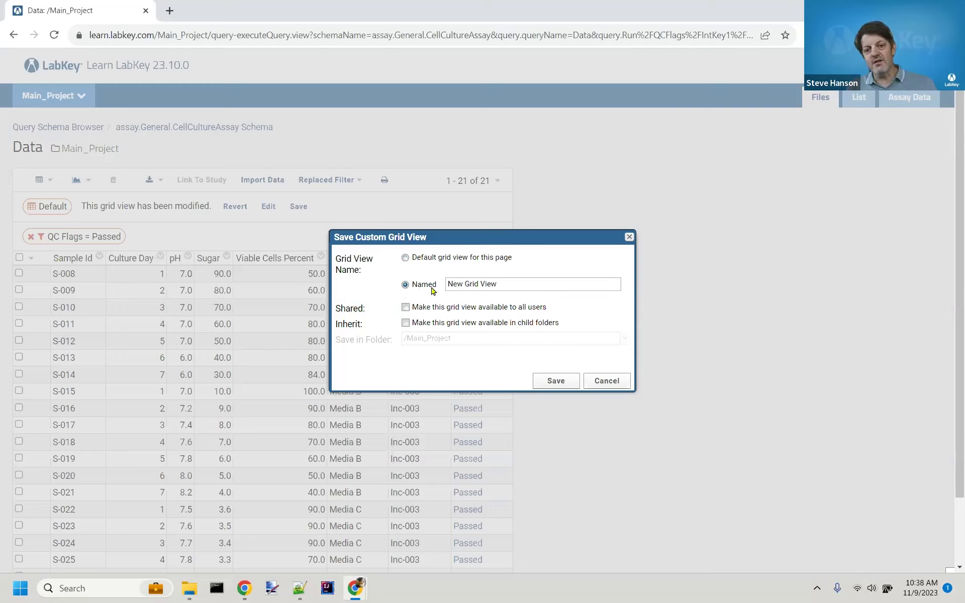
triple_click(471, 285)
type("Passed QC")
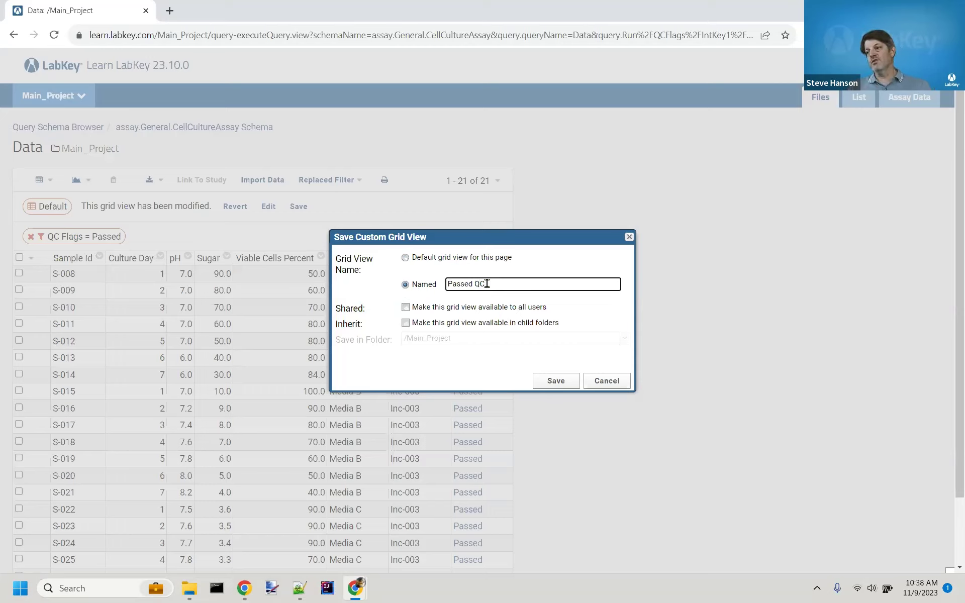
left_click(406, 307)
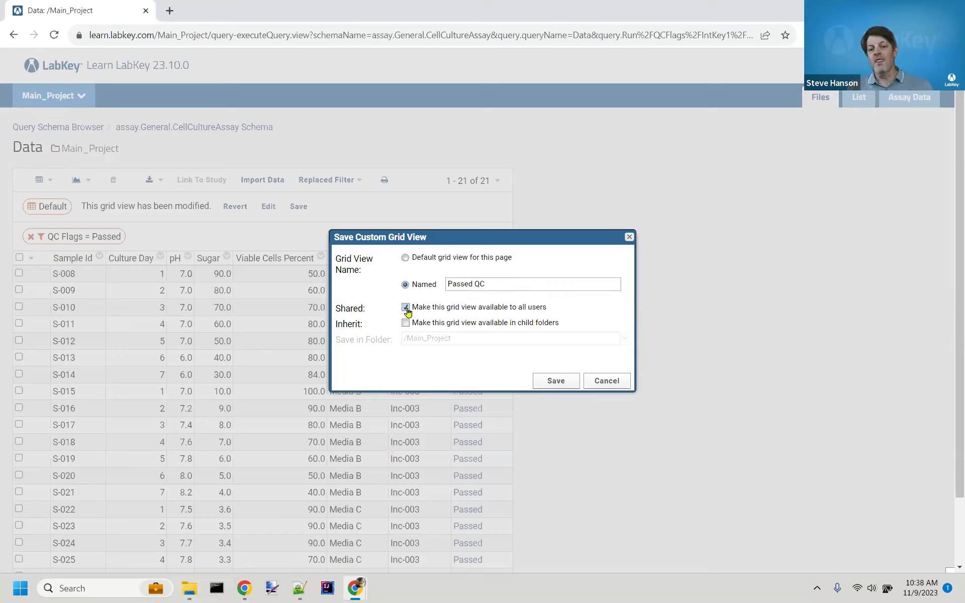
left_click(557, 389)
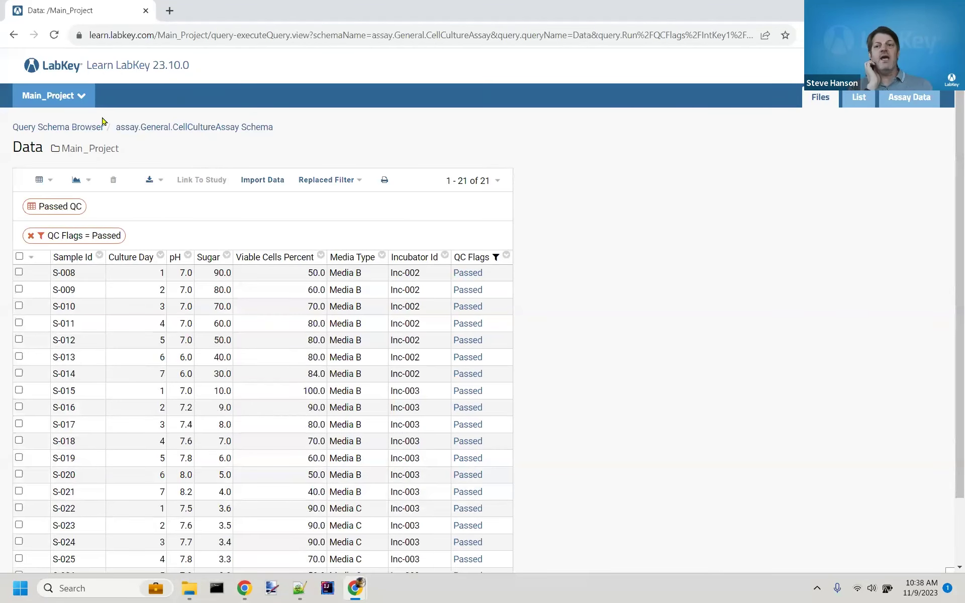
Step: Show the CellCultureAssay results on the Assay Data page in the Passed QC grid view, and return to the default view
left_click(918, 98)
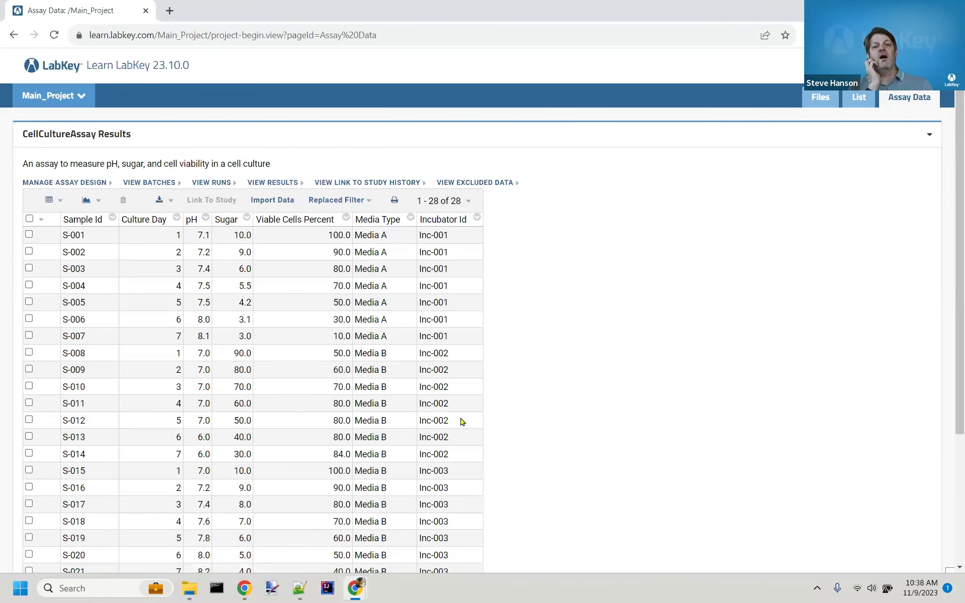
left_click(61, 201)
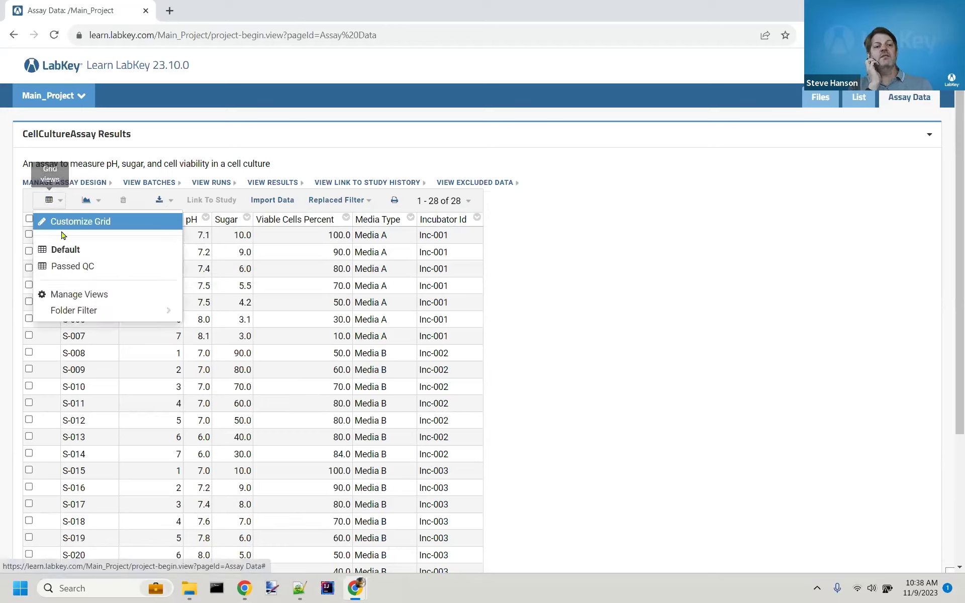
left_click(65, 273)
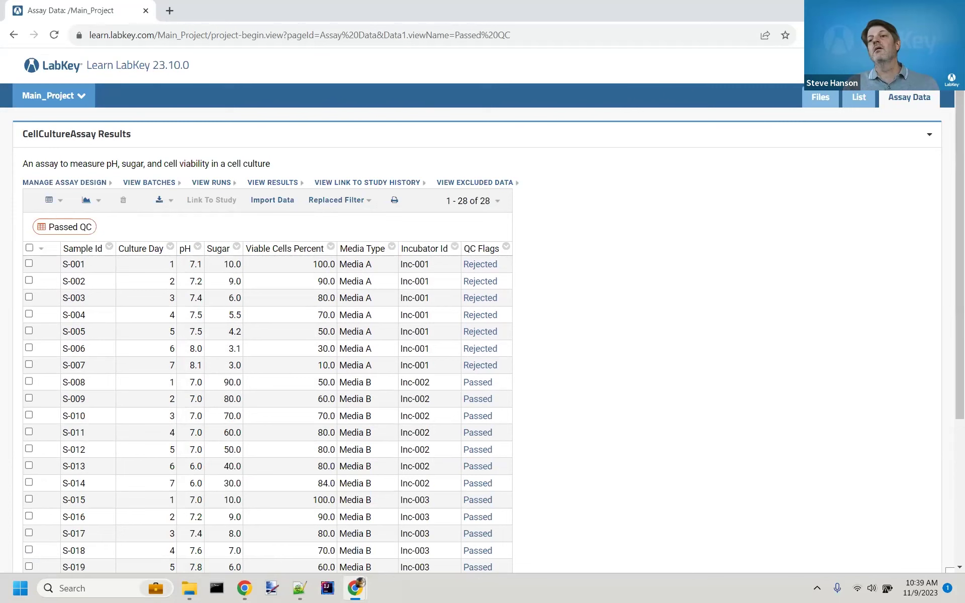
left_click(915, 97)
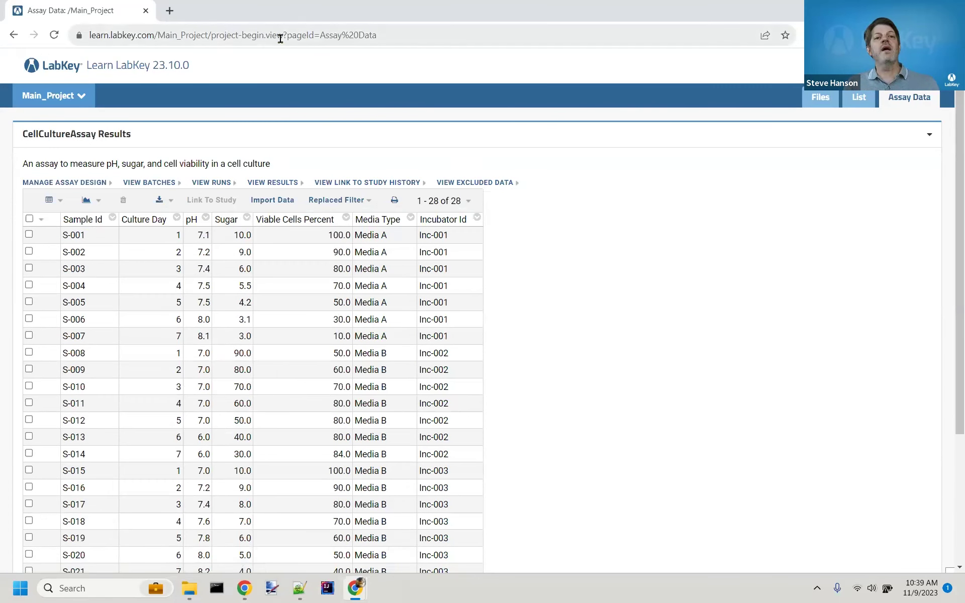
Step: Go to the project's Query module to reach the Query Schema Browser
left_click(877, 66)
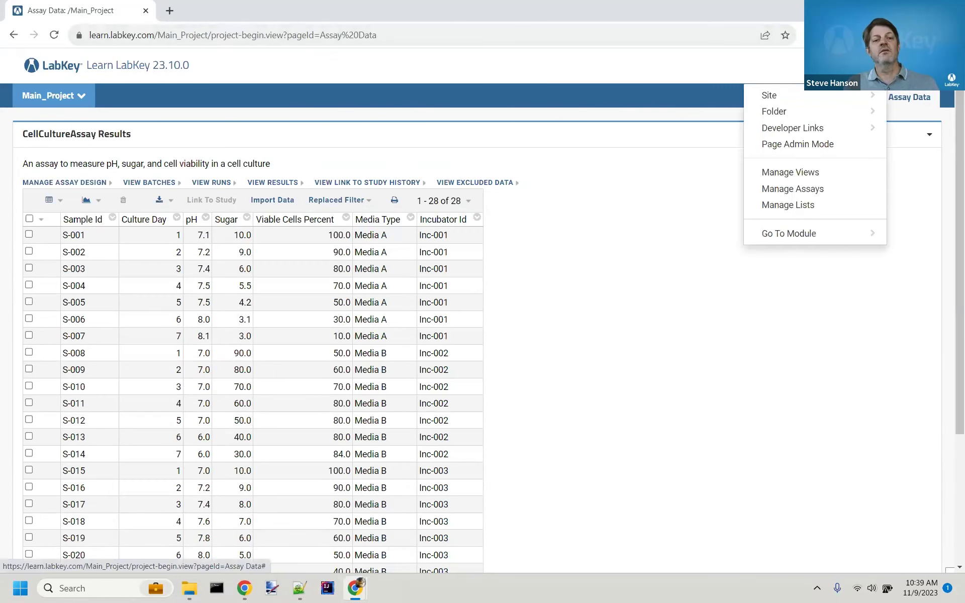
left_click(829, 235)
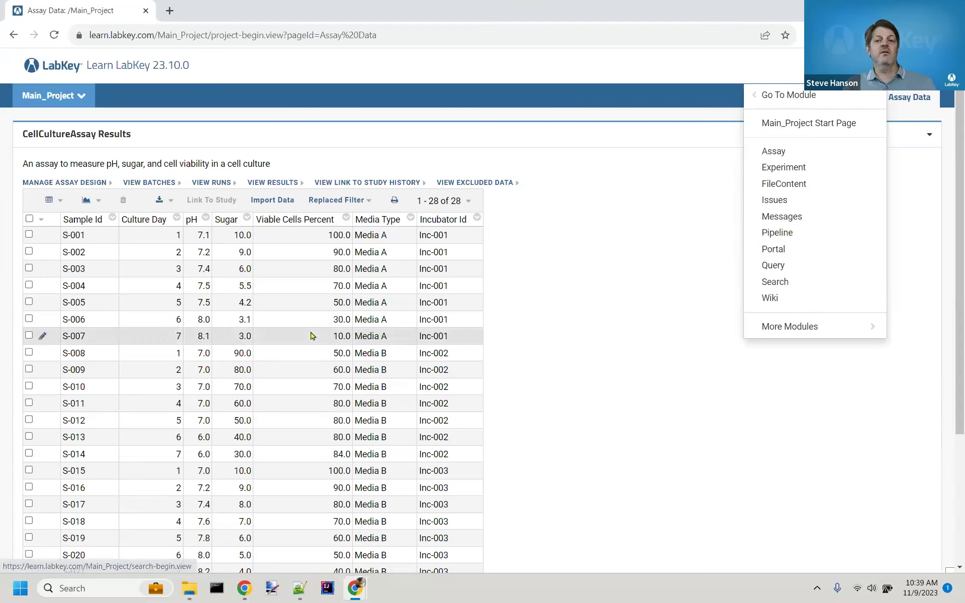
left_click(791, 265)
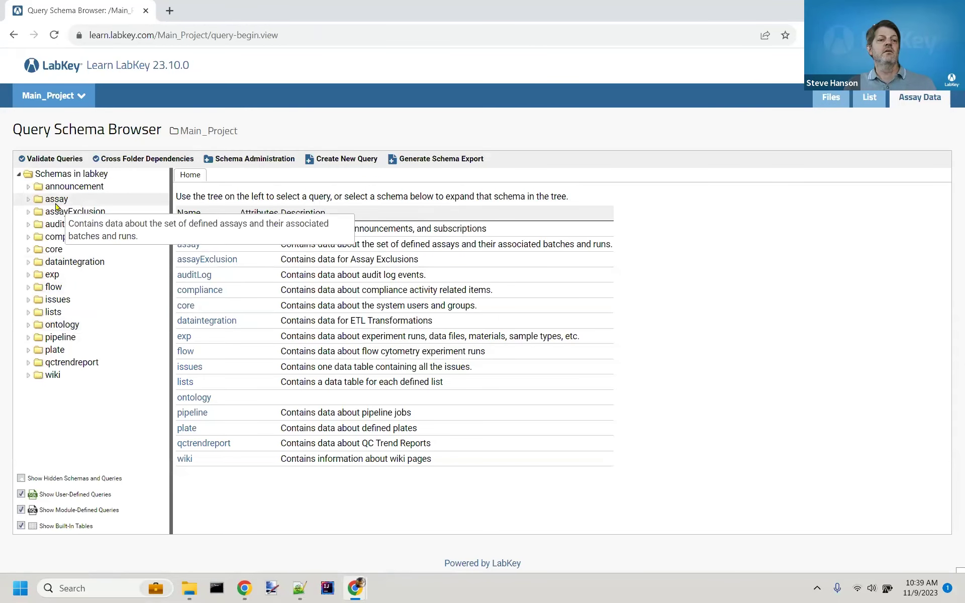
Step: Find the Data table of the CellCultureAssay in the assay schema's General branch and view its data
left_click(56, 200)
left_click(60, 211)
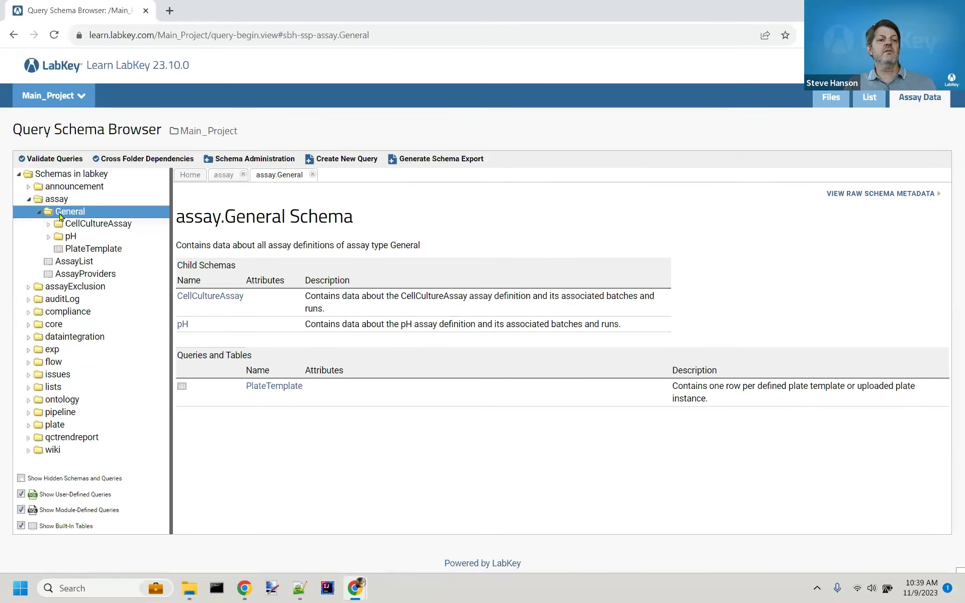
left_click(88, 224)
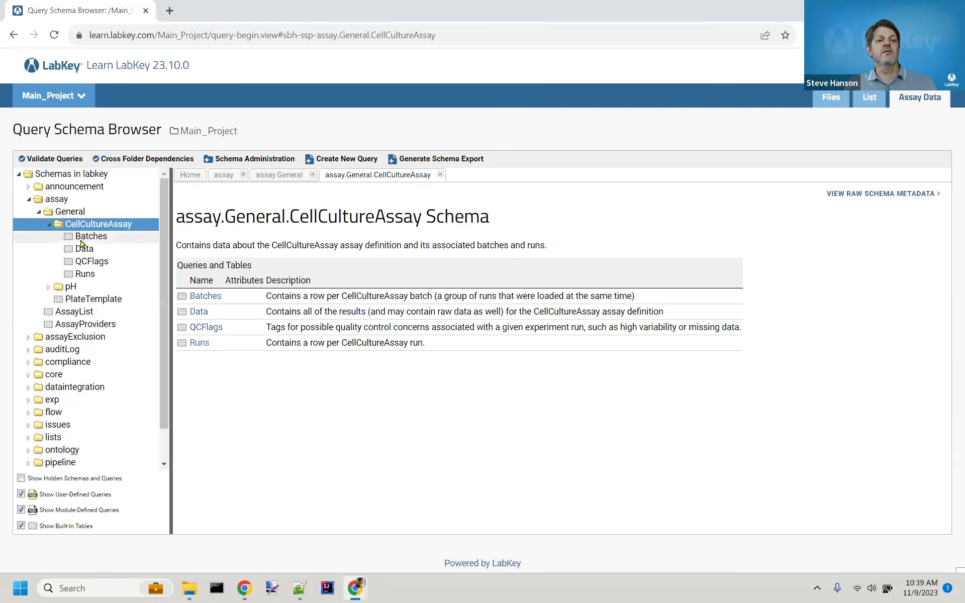
left_click(84, 250)
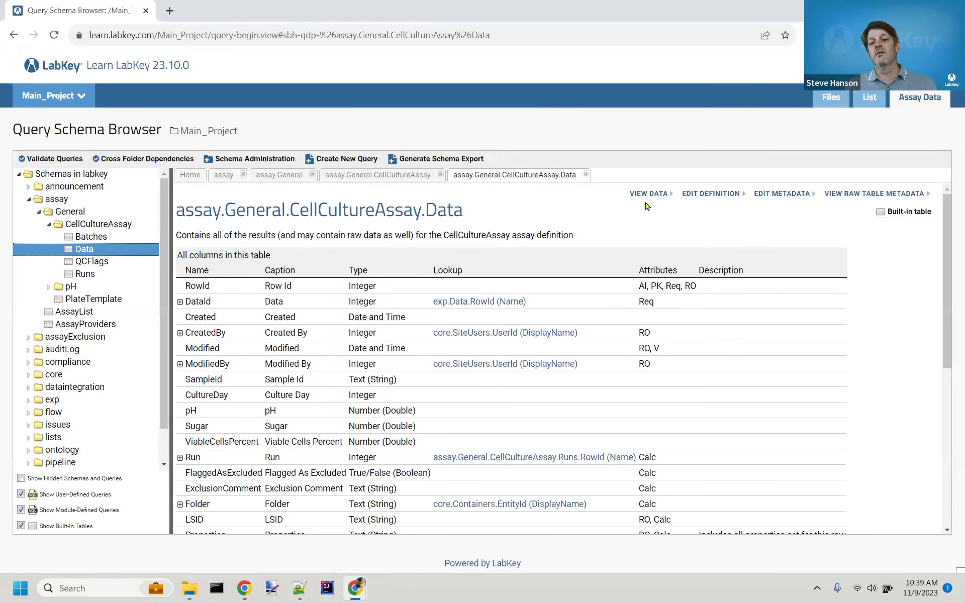
left_click(645, 199)
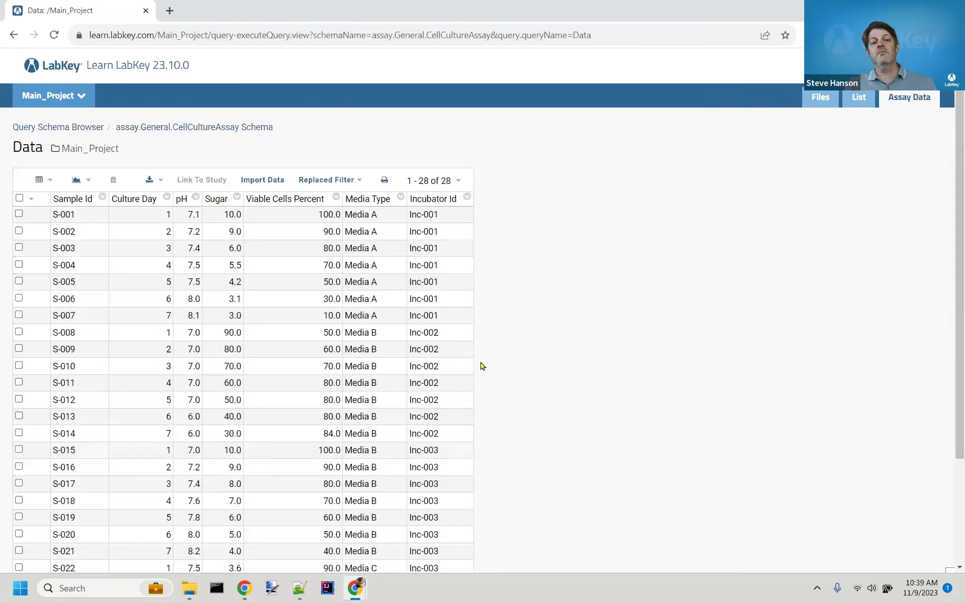
Step: Show the CellCultureAssay Data grid in the Passed QC view, and return to the default view
left_click(53, 182)
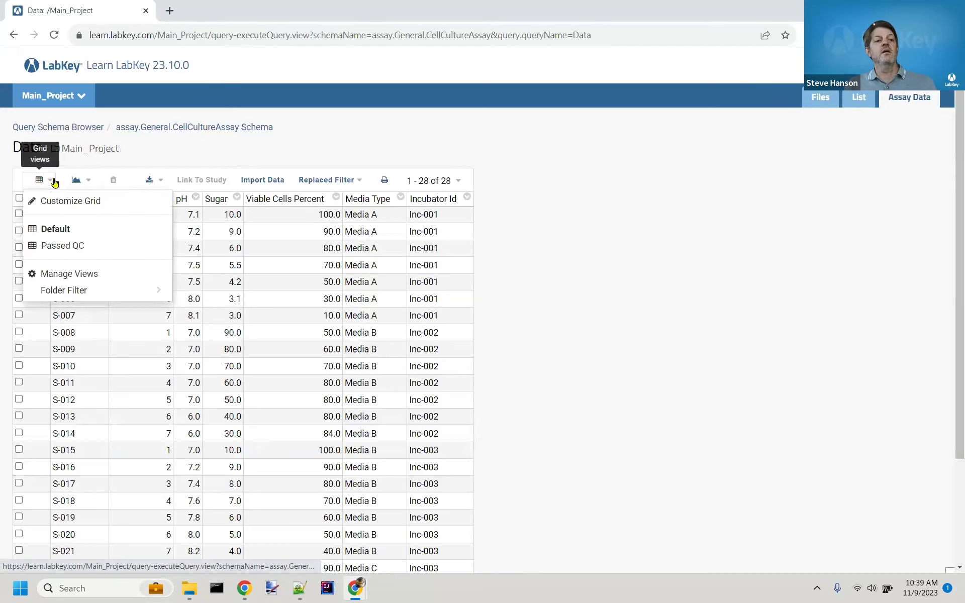
left_click(54, 246)
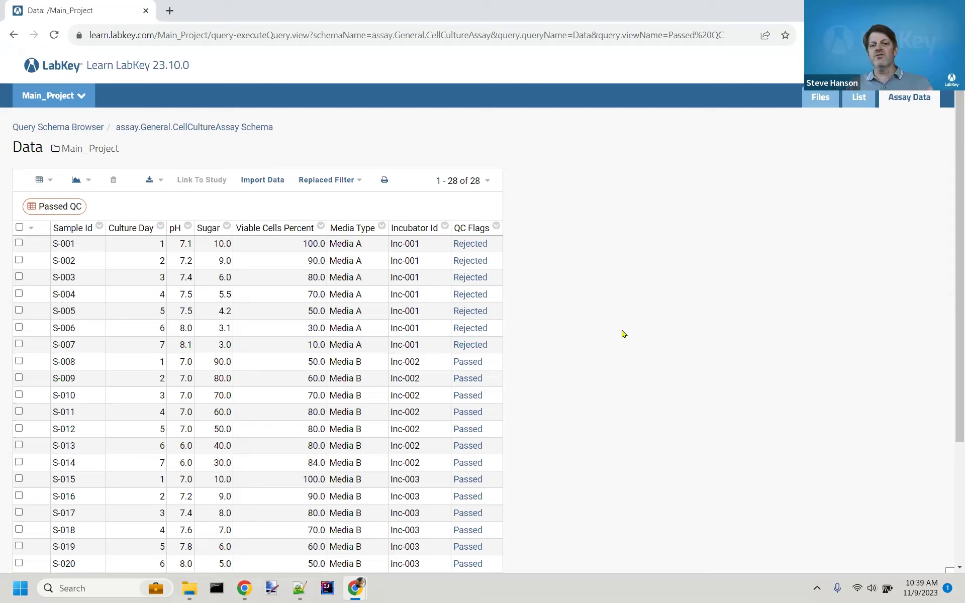
left_click(49, 182)
left_click(54, 229)
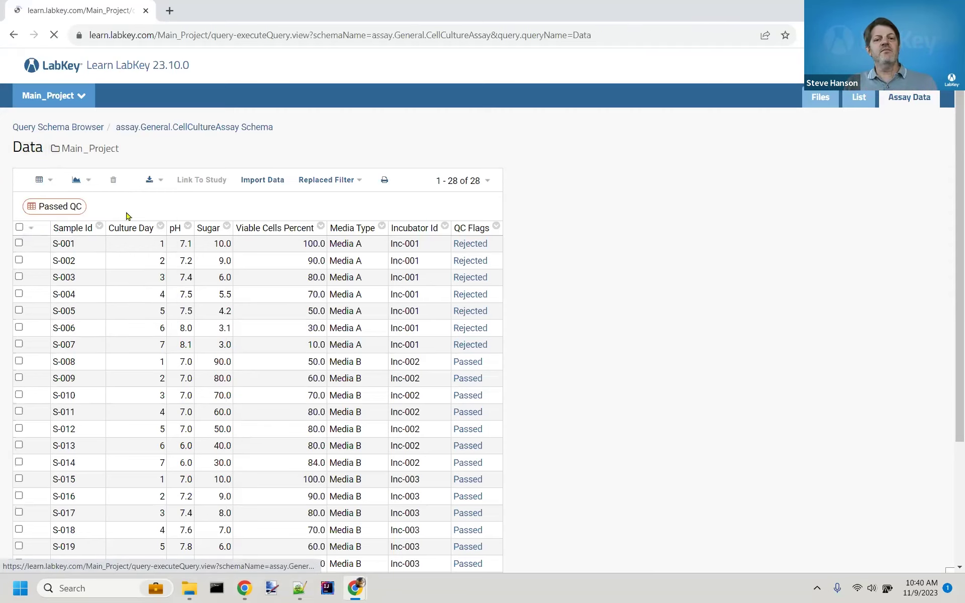
Step: Add the Run's QC Flags field to the Data grid and save it as the default view, available to all users
left_click(52, 184)
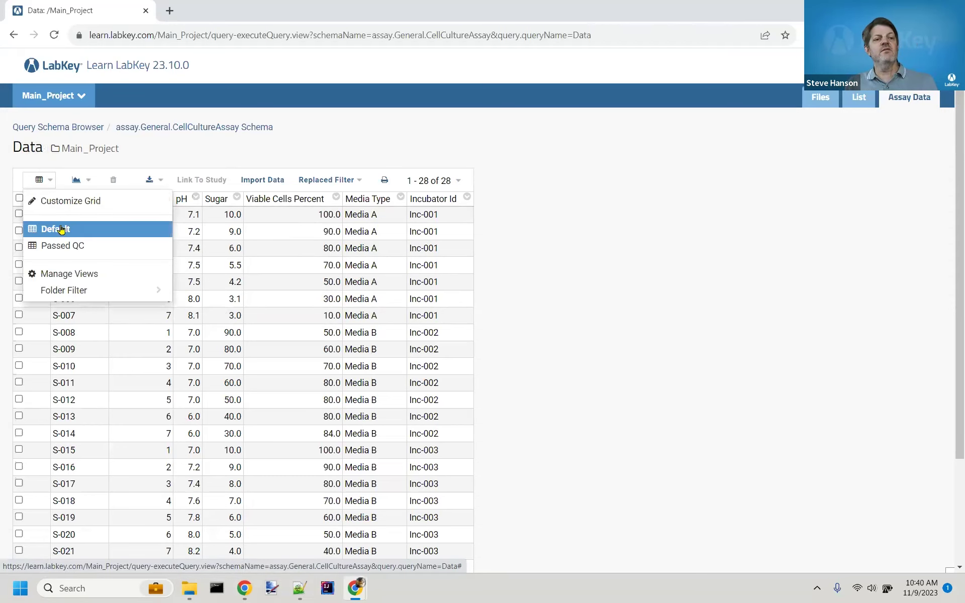
left_click(55, 206)
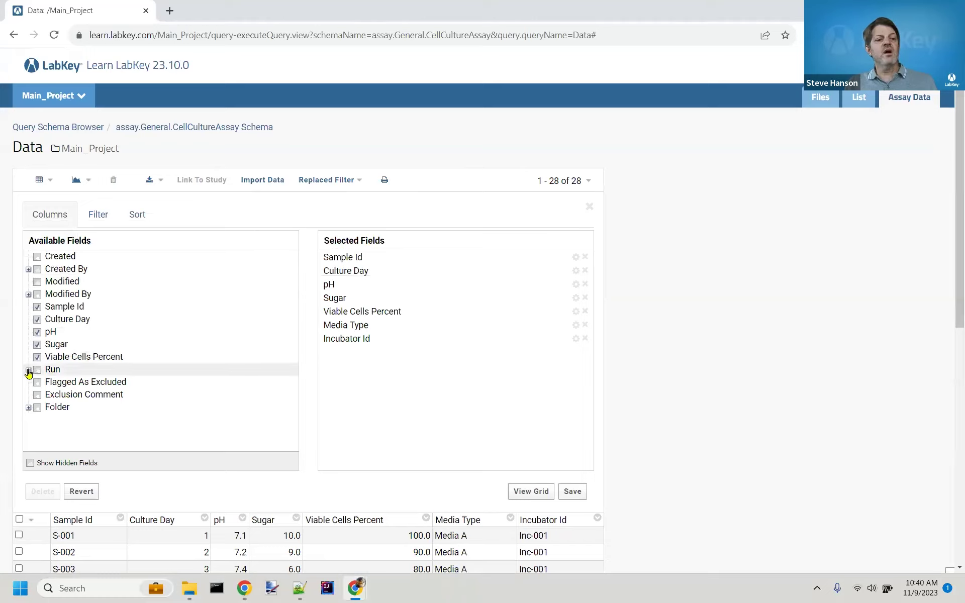
left_click(28, 370)
scroll(47, 415, "down", 2)
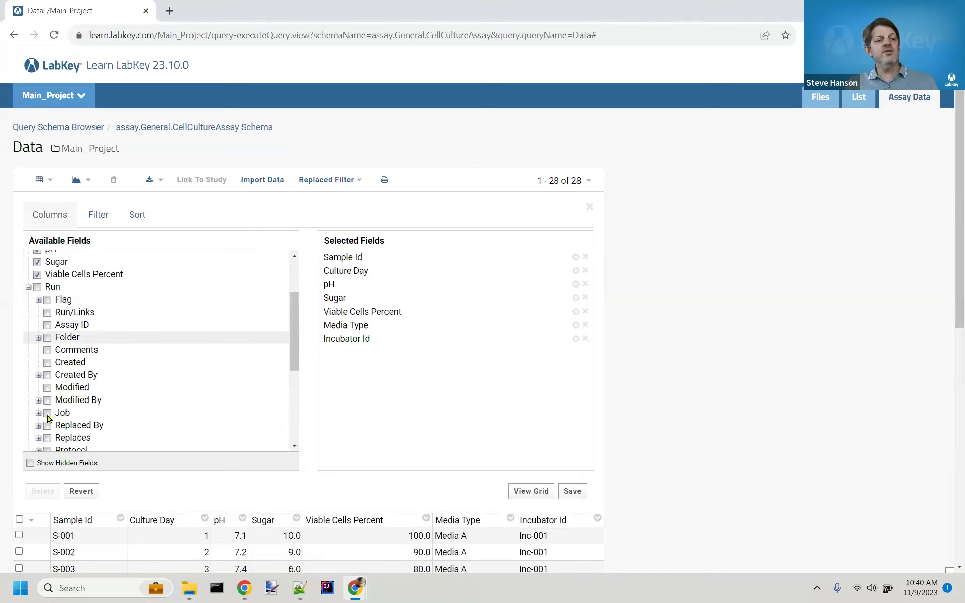
scroll(48, 417, "down", 4)
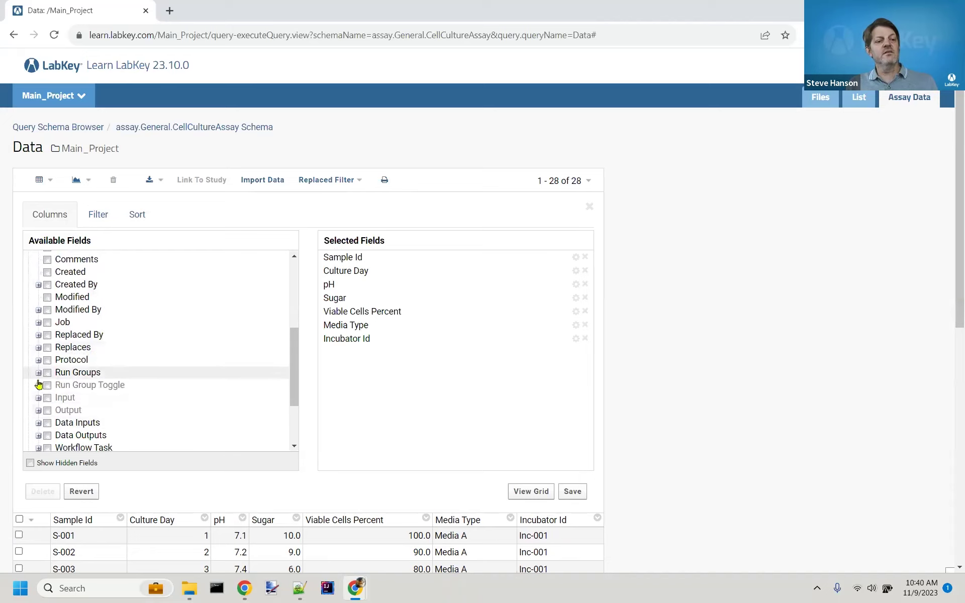
scroll(88, 409, "down", 3)
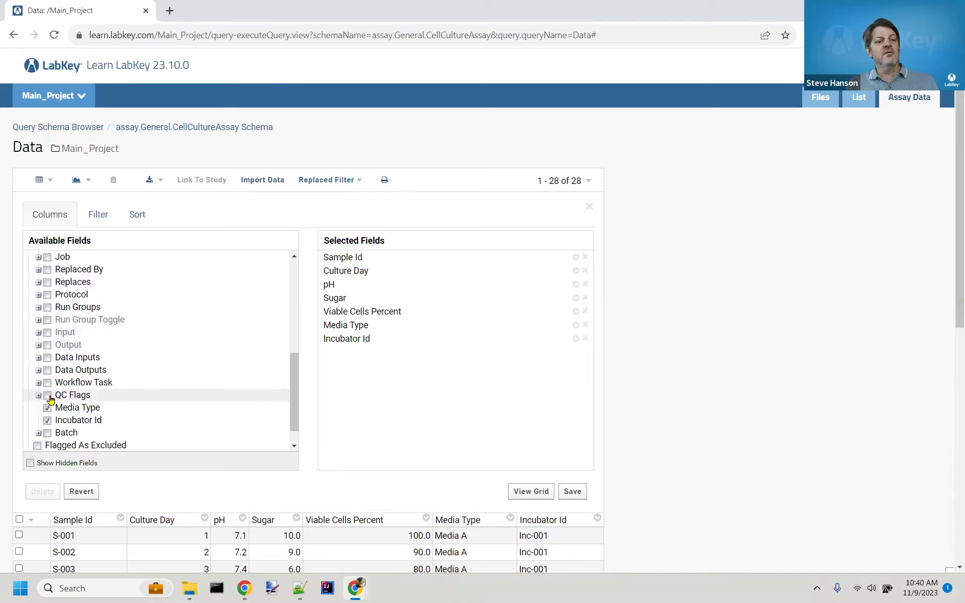
left_click(47, 395)
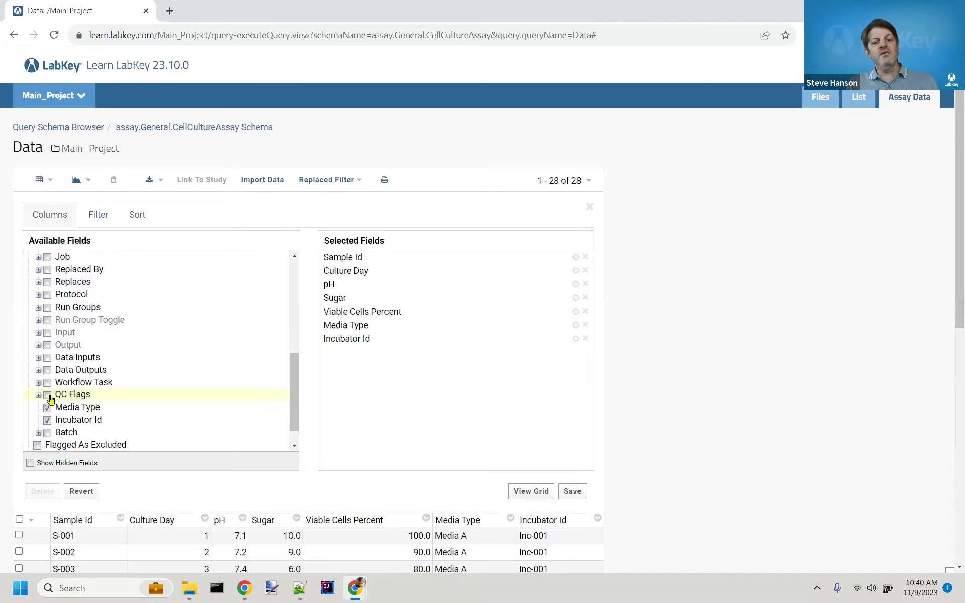
left_click(576, 495)
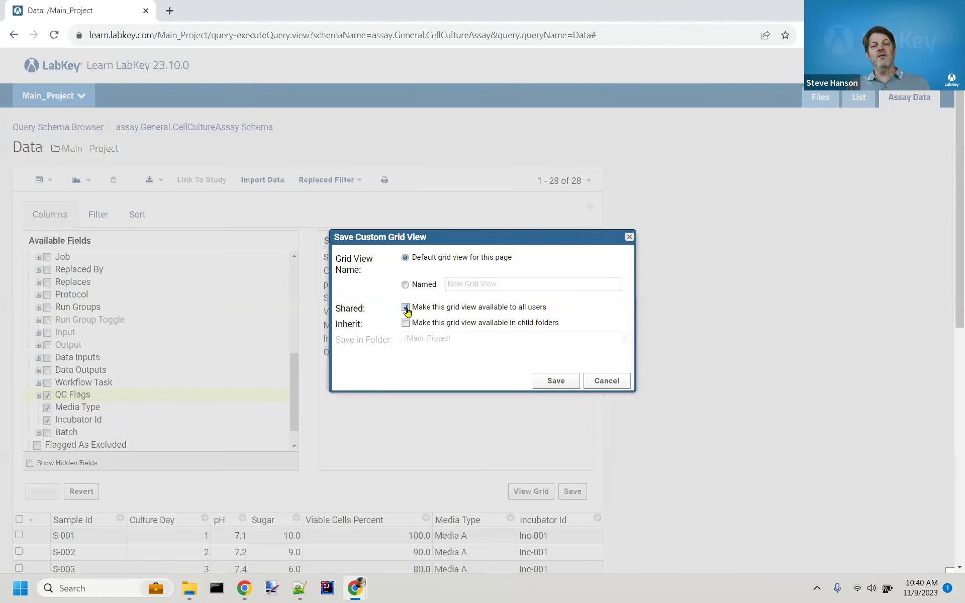
left_click(555, 381)
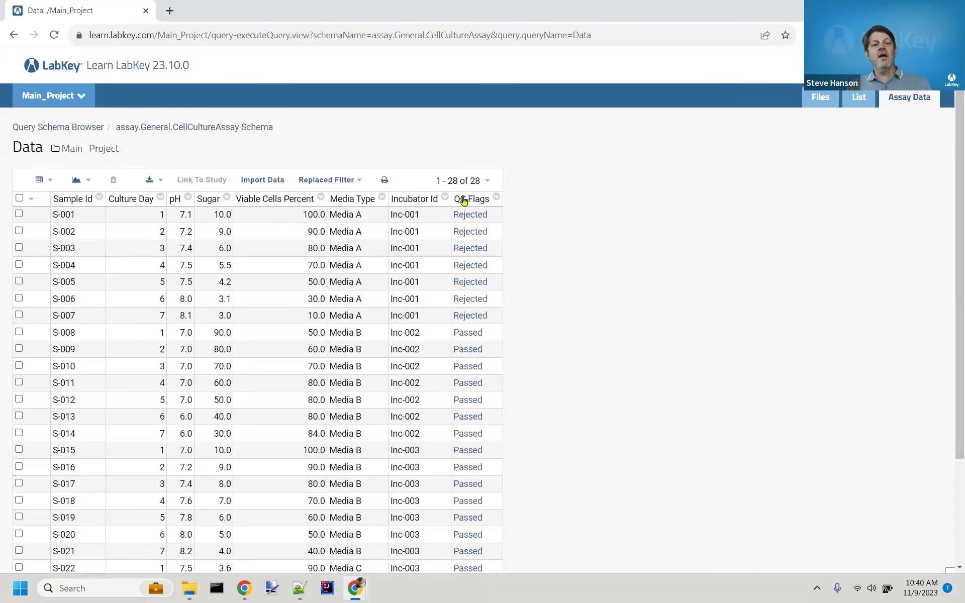
Step: Switch the Data grid to the Passed QC view and filter it to rows whose QC Flags value is Passed
left_click(41, 179)
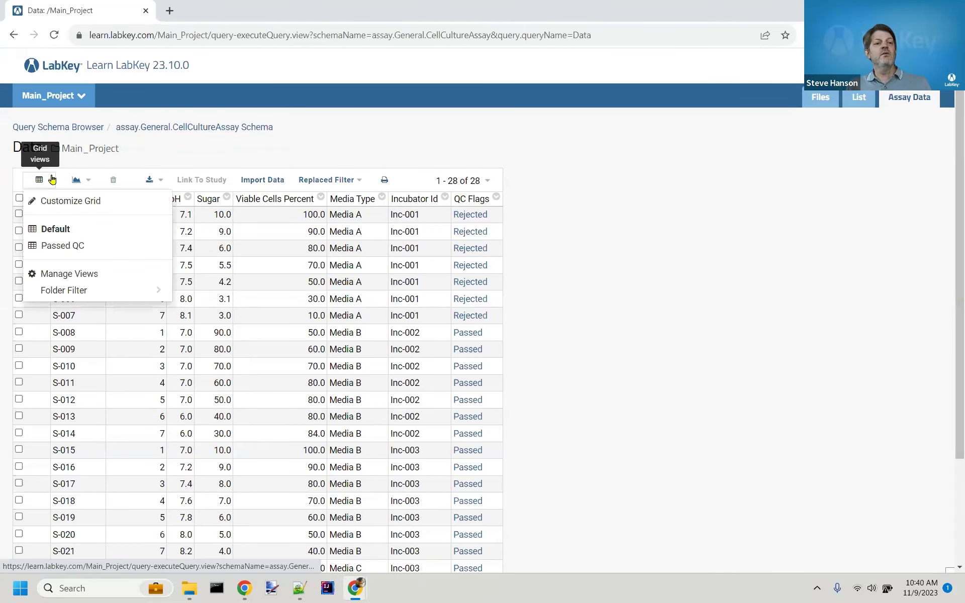
left_click(55, 246)
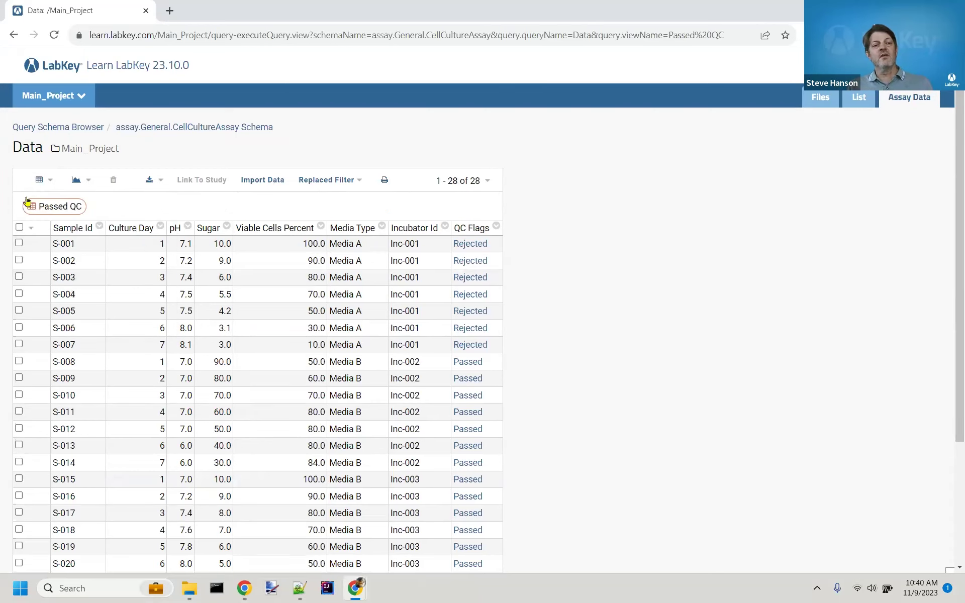
left_click(53, 185)
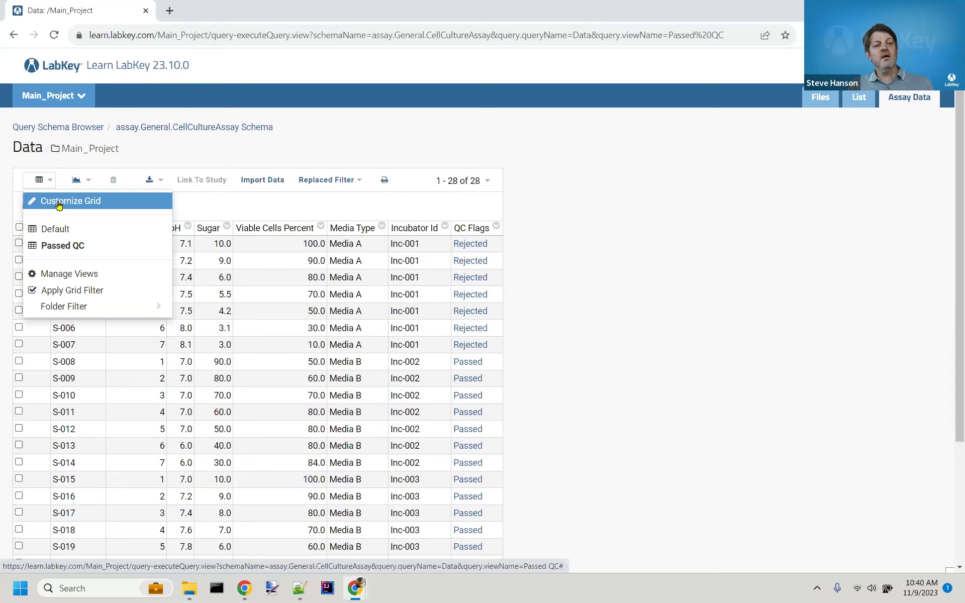
left_click(55, 200)
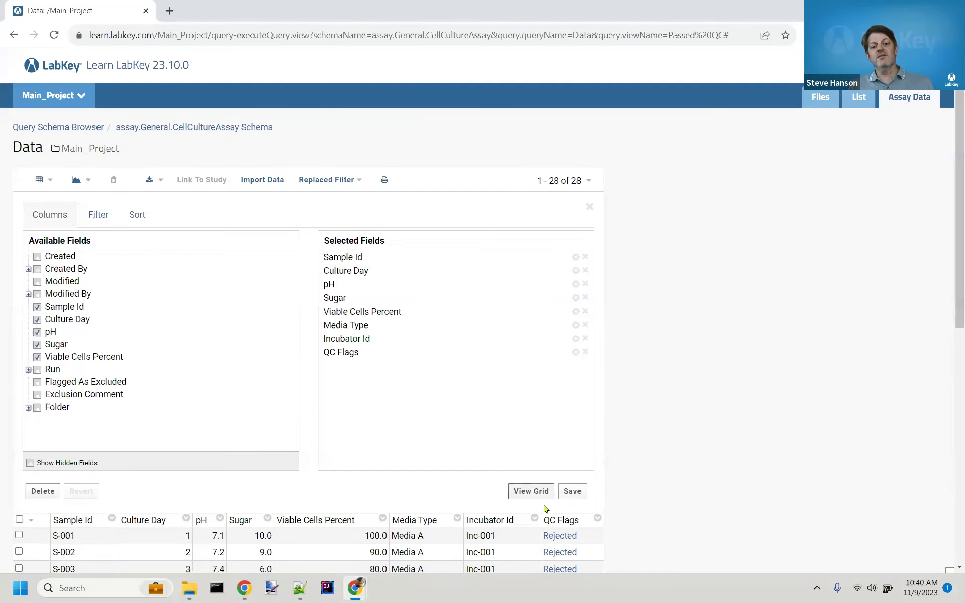
left_click(560, 523)
scroll(700, 459, "down", 6)
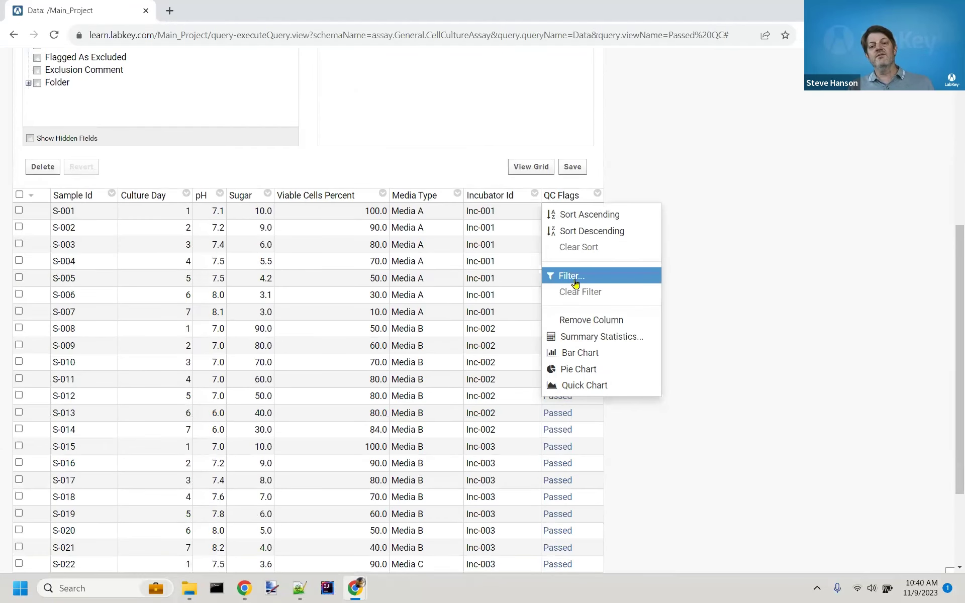
left_click(571, 288)
left_click(361, 279)
left_click(431, 391)
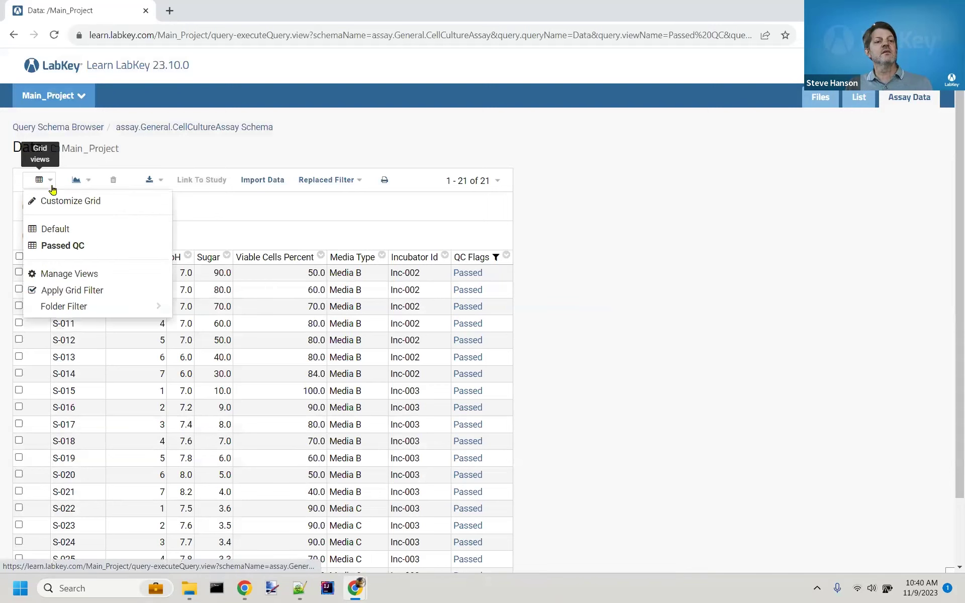
Step: Save the filtered grid under the existing custom view name "Passed QC", shared with all users
left_click(55, 202)
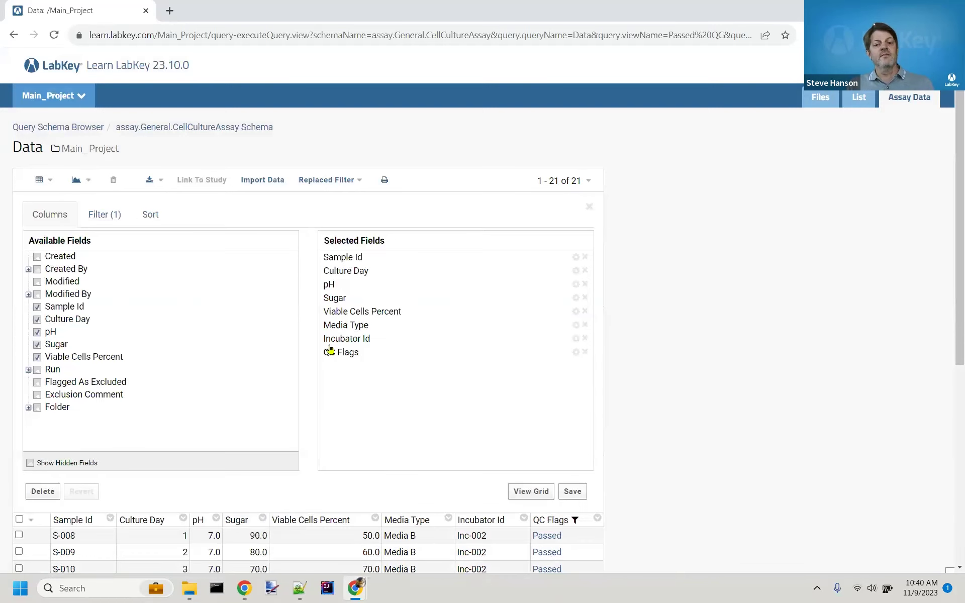
left_click(571, 492)
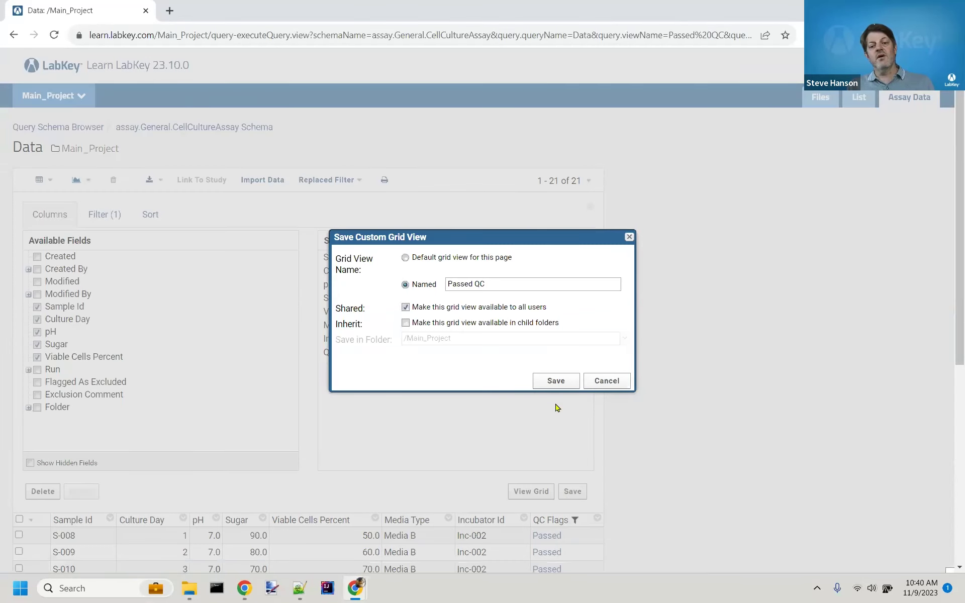
left_click(566, 392)
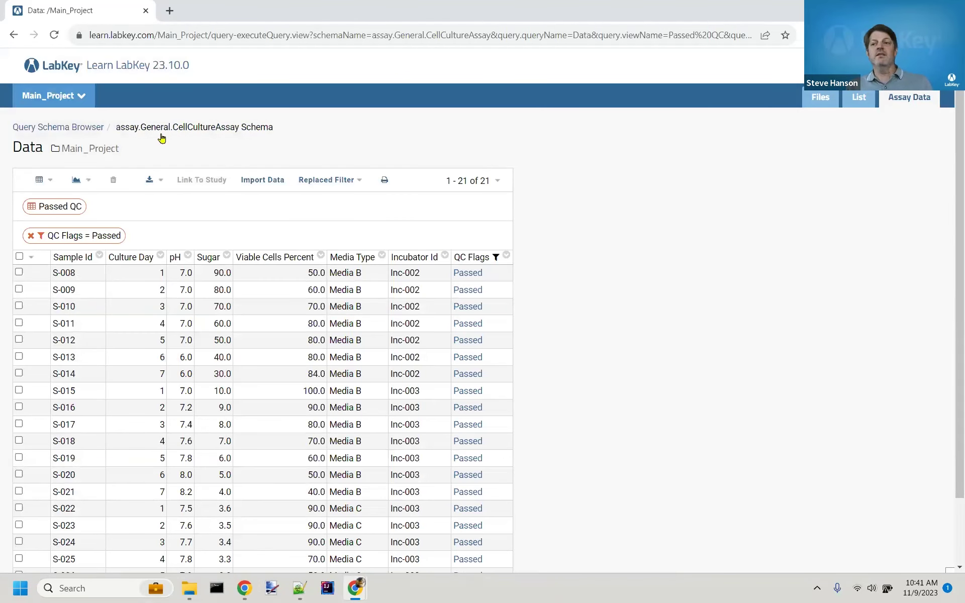
Step: Show the CellCultureAssay results on the Assay Data page in the Passed QC grid view
left_click(907, 103)
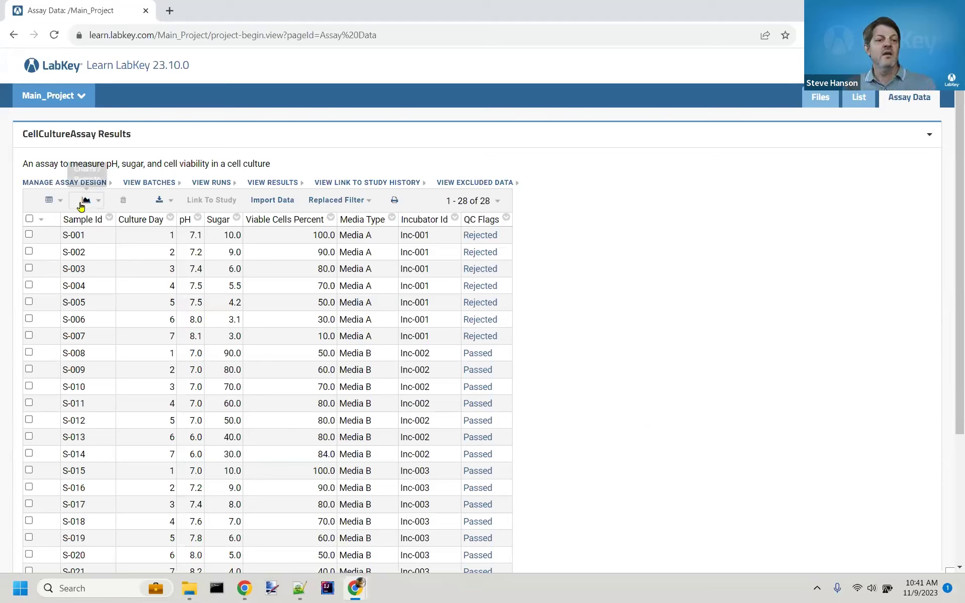
left_click(60, 201)
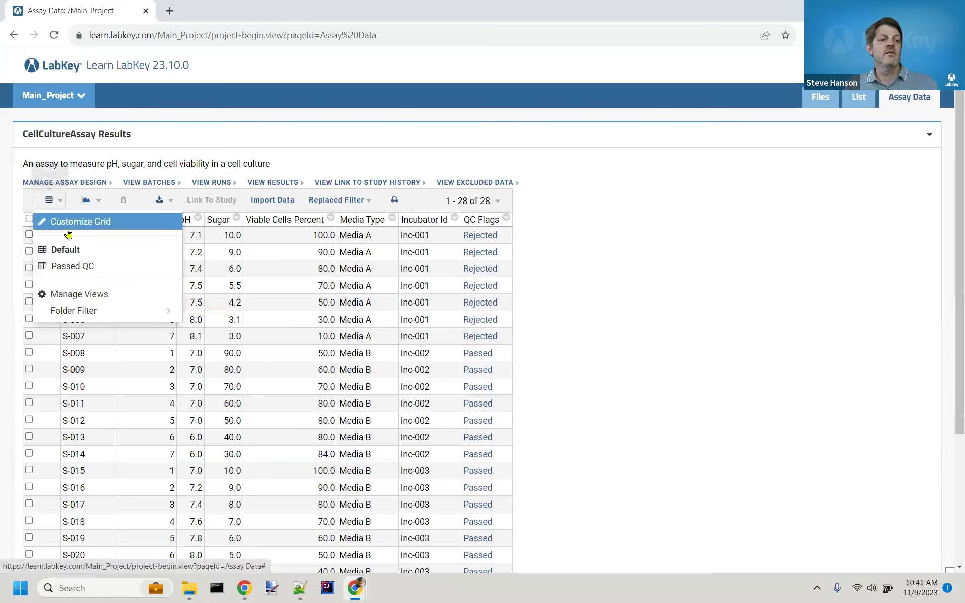
left_click(70, 270)
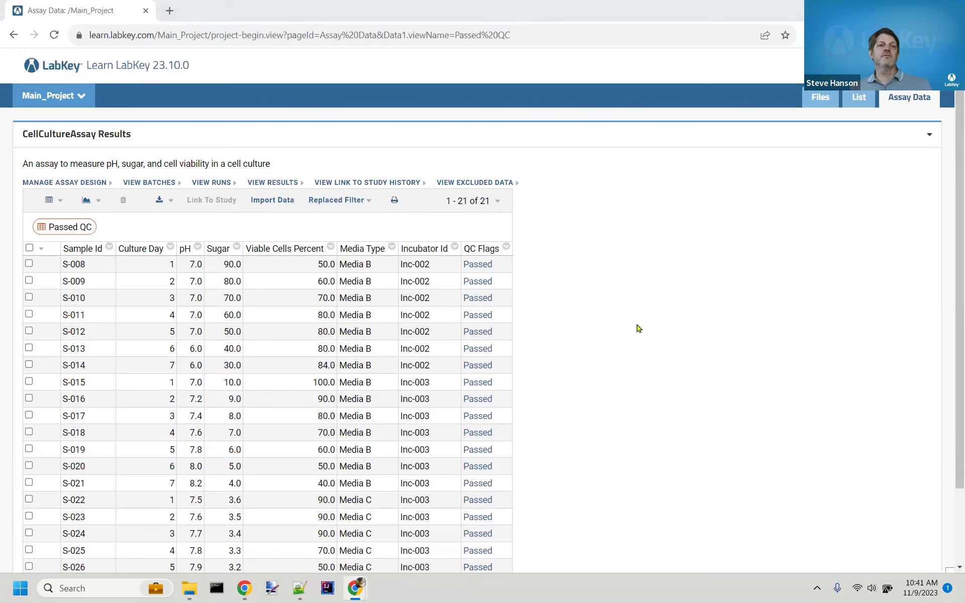
Step: Switch to the Table Basics folder and examine the Demographics list's Language column and the Languages list
key("alt+Tab")
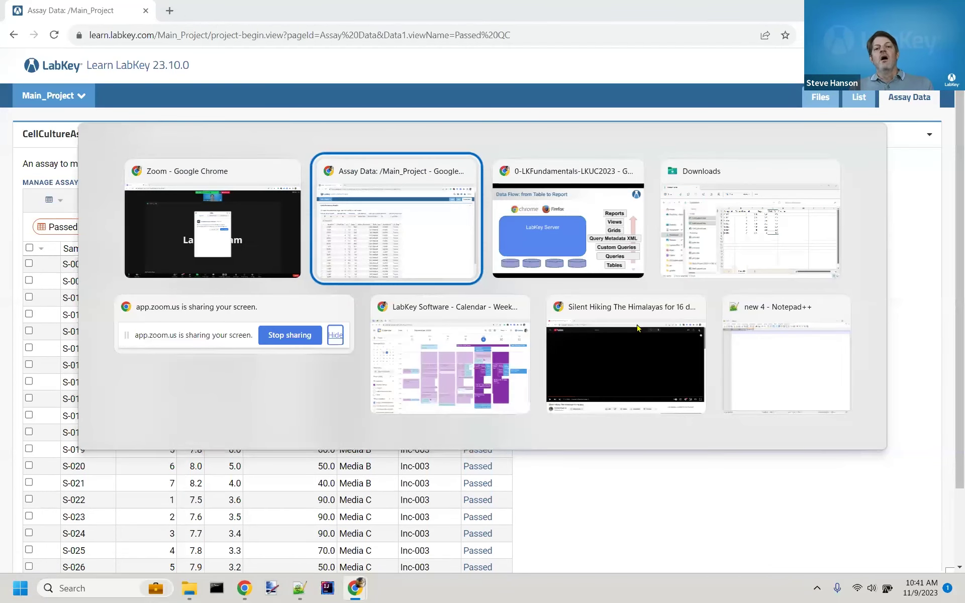
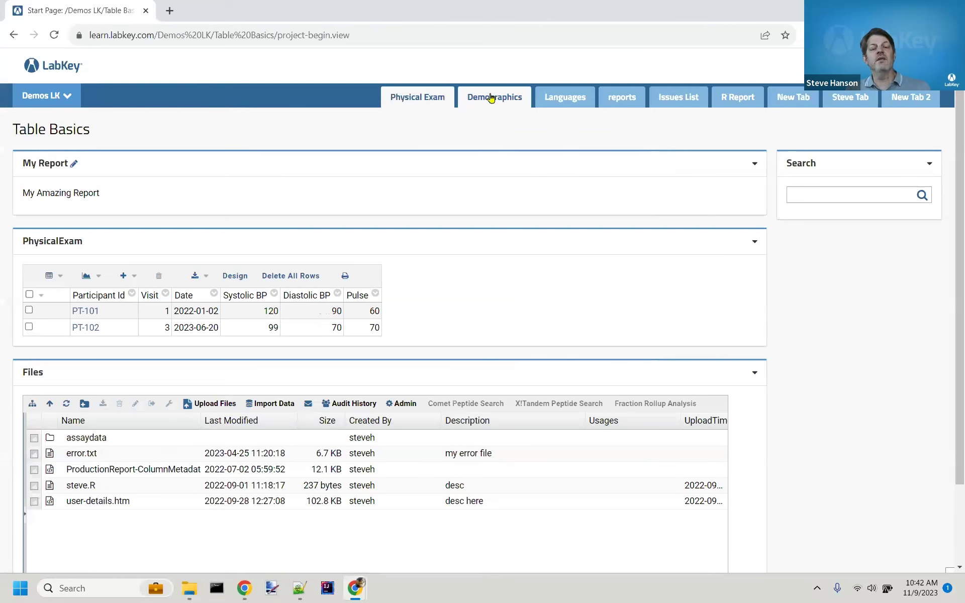
left_click(501, 103)
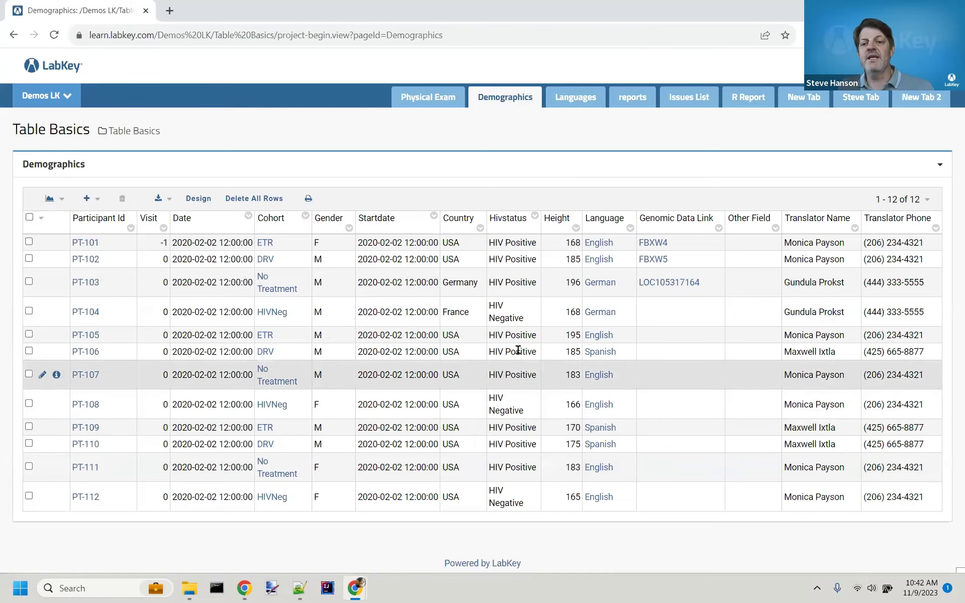
left_click(608, 225)
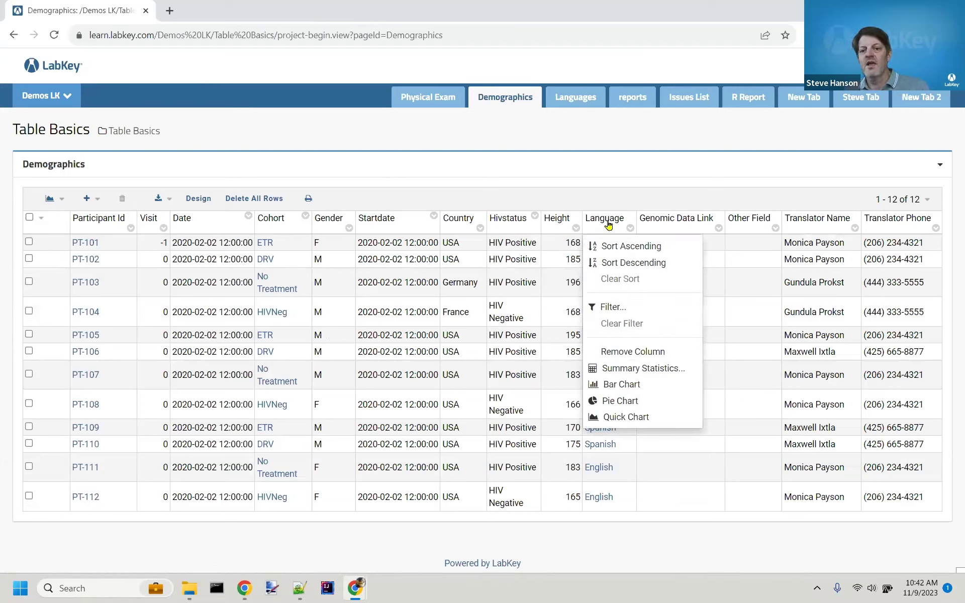
left_click(605, 192)
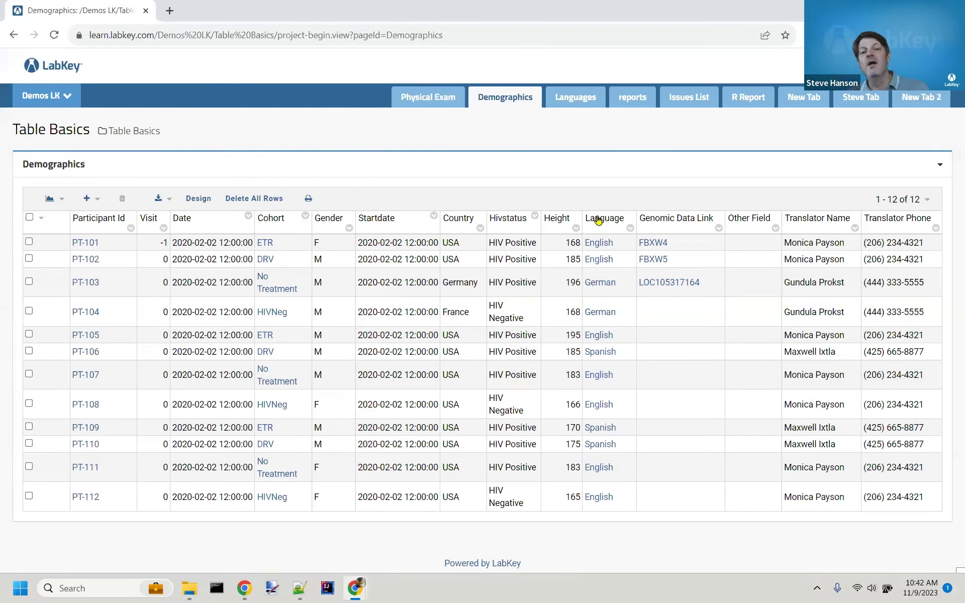
left_click(568, 104)
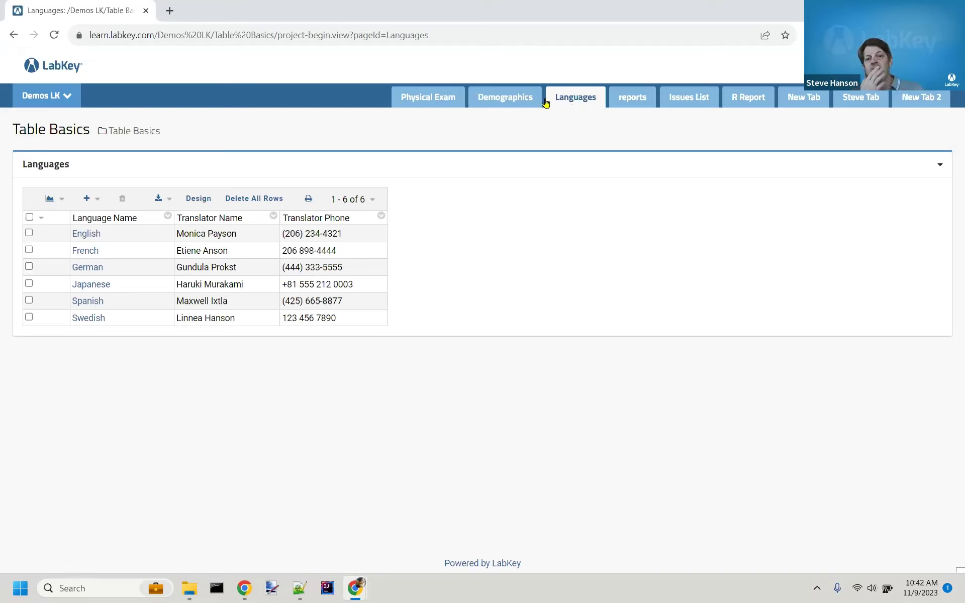
Step: Open the Demographics list's design and show its field definitions
left_click(507, 102)
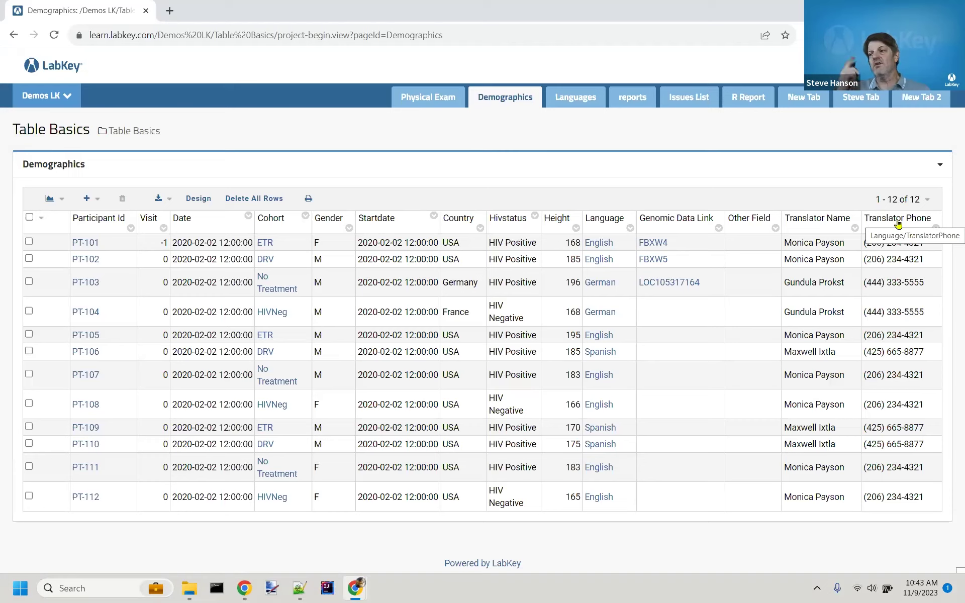
left_click(200, 201)
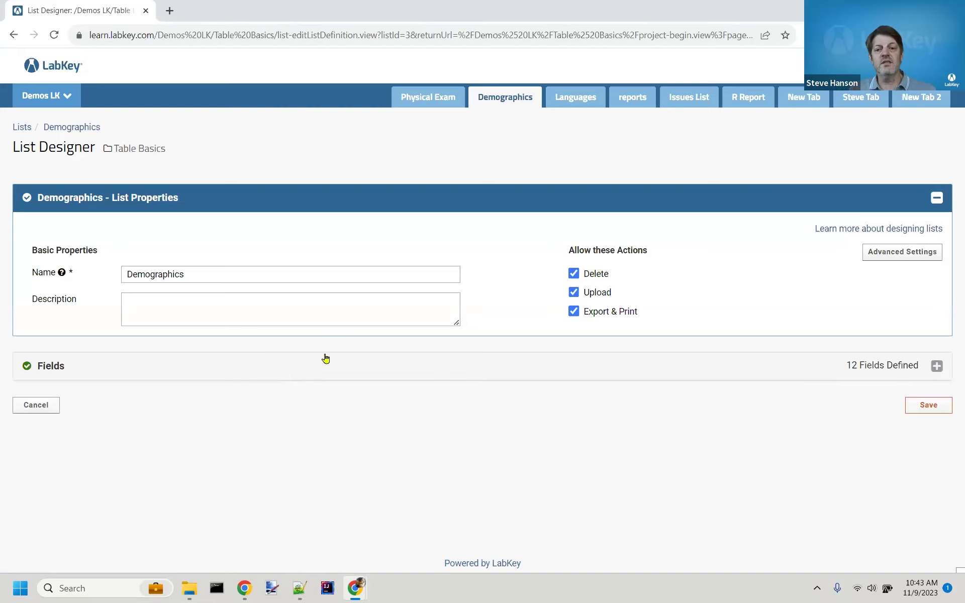
left_click(347, 375)
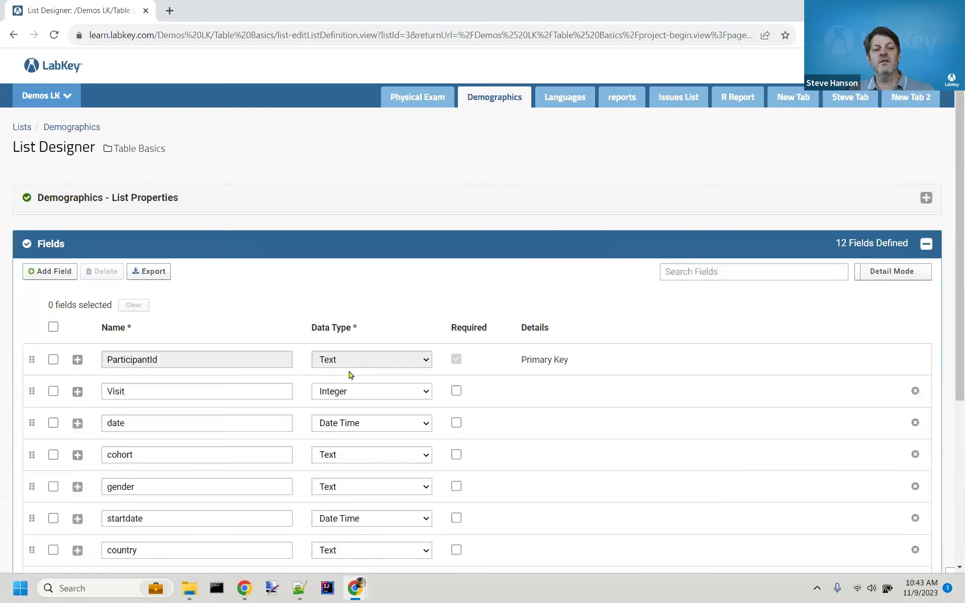
scroll(250, 421, "down", 1)
scroll(250, 421, "down", 4)
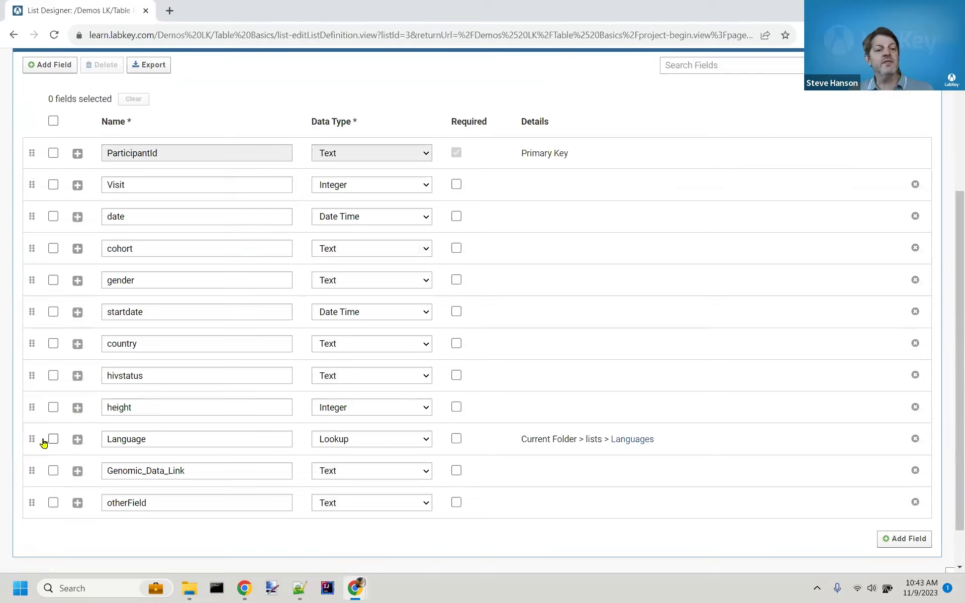
Step: Examine the Language field's lookup definition and available target tables, and leave the list design without saving
left_click(77, 440)
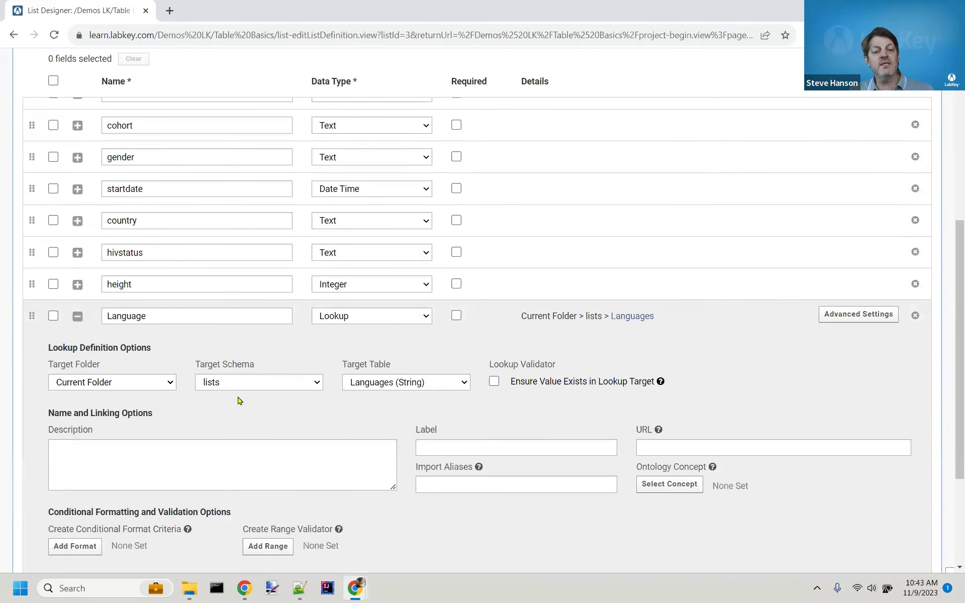
left_click(393, 391)
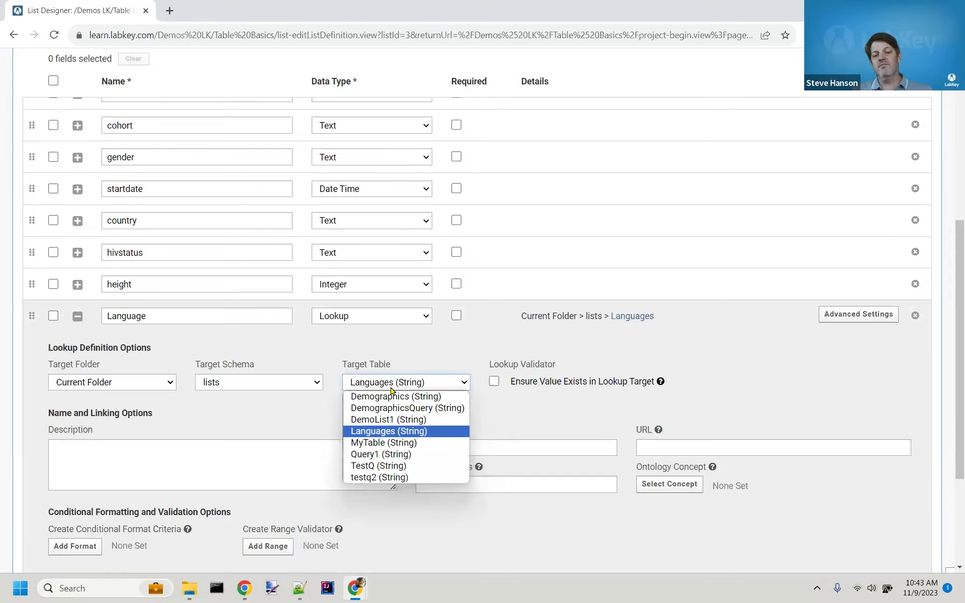
left_click(392, 390)
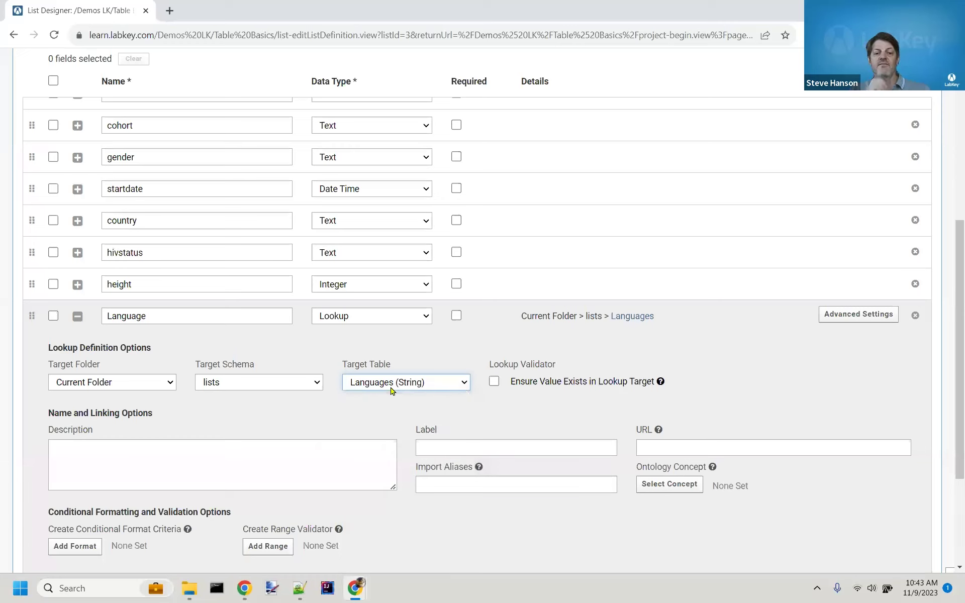
scroll(224, 398, "down", 5)
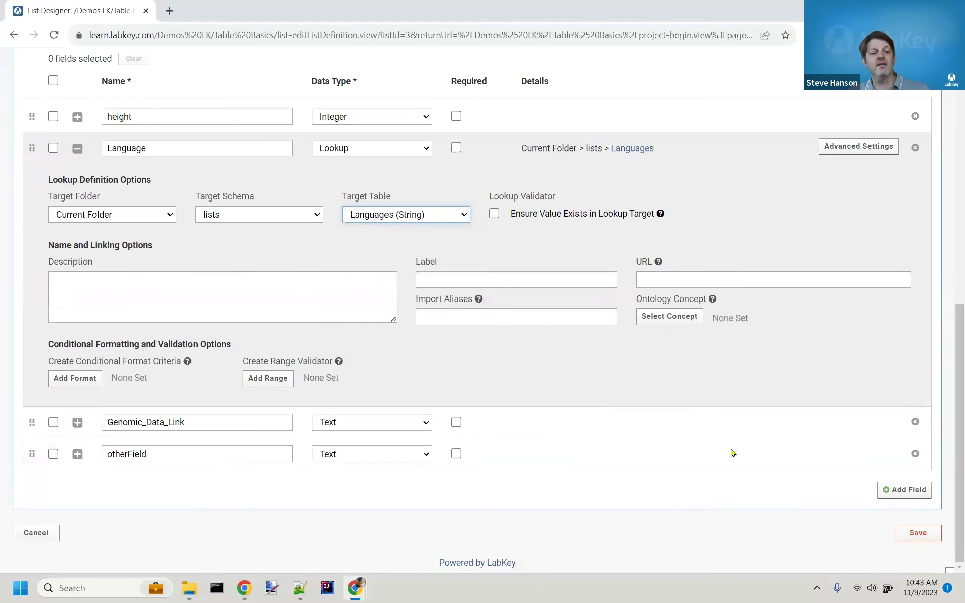
left_click(36, 533)
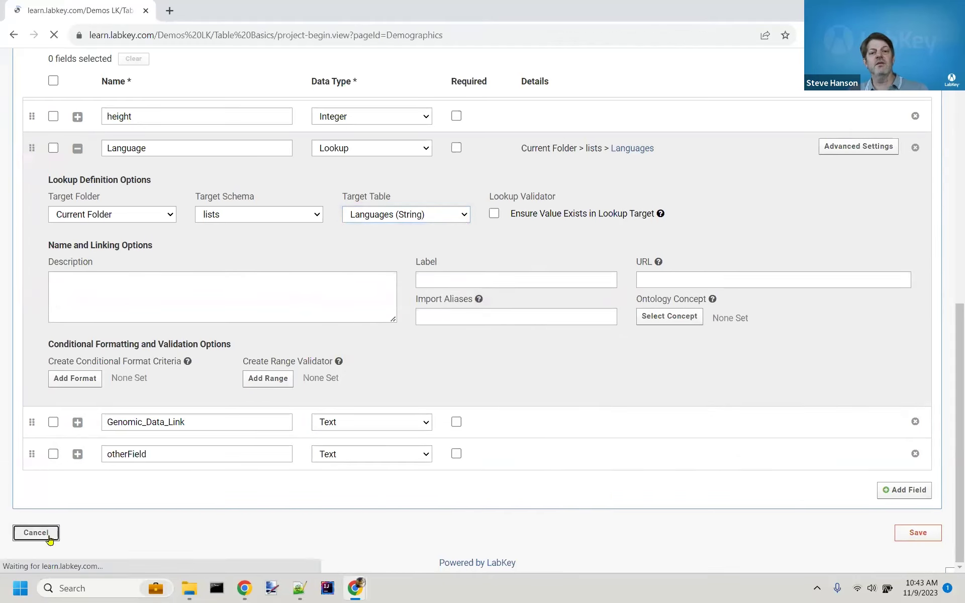
key("alt+Tab")
key("alt+Tab")
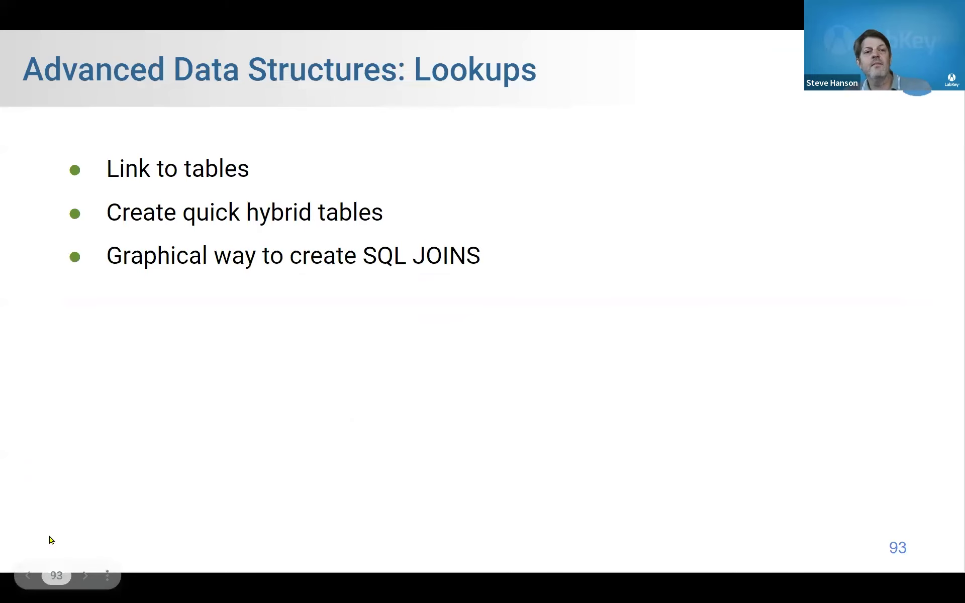
key("Right")
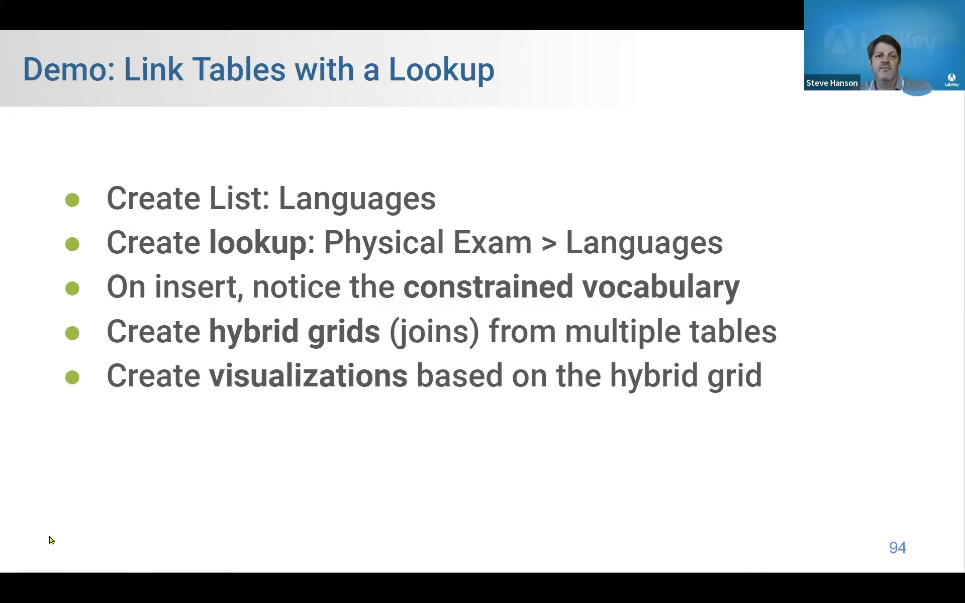
key("Right")
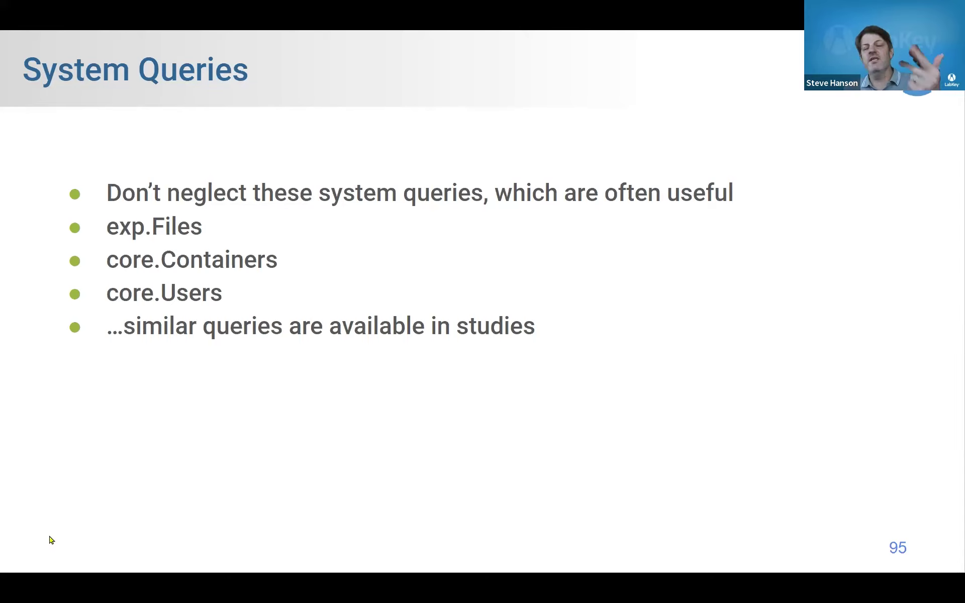
Step: Return to LabKey in the browser and open the Query Schema Browser for Main_Project
key("alt+Tab")
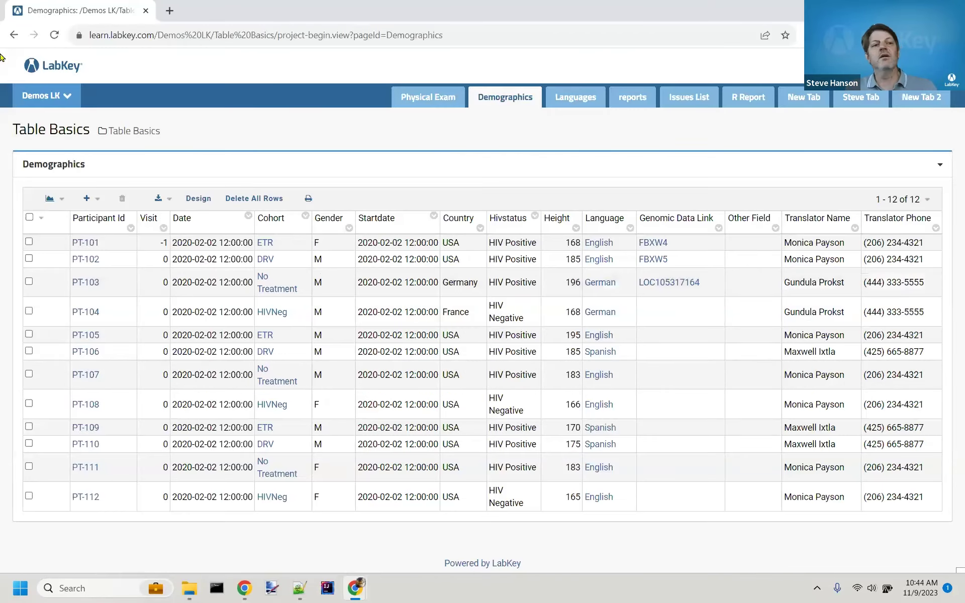
left_click(48, 96)
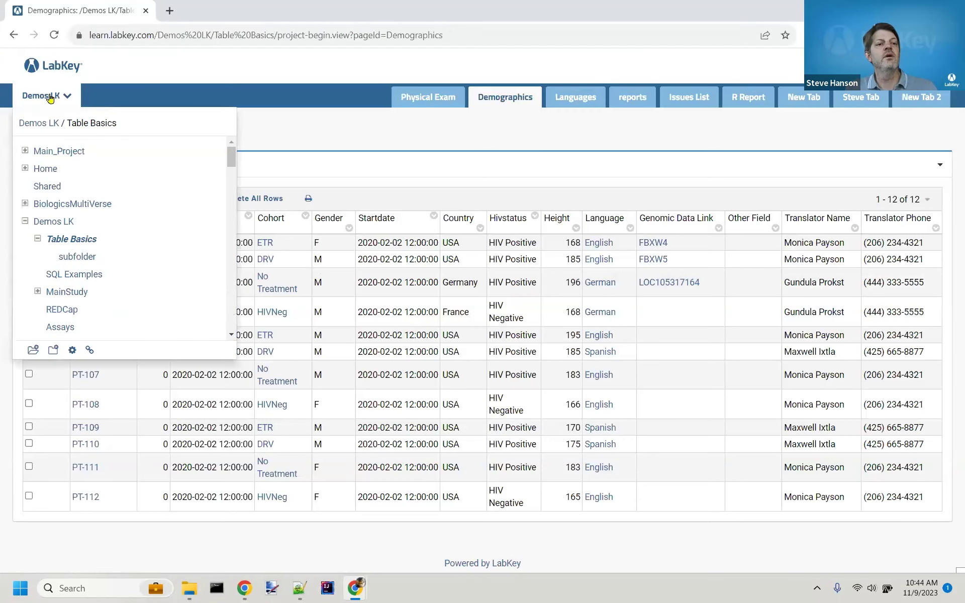
left_click(56, 156)
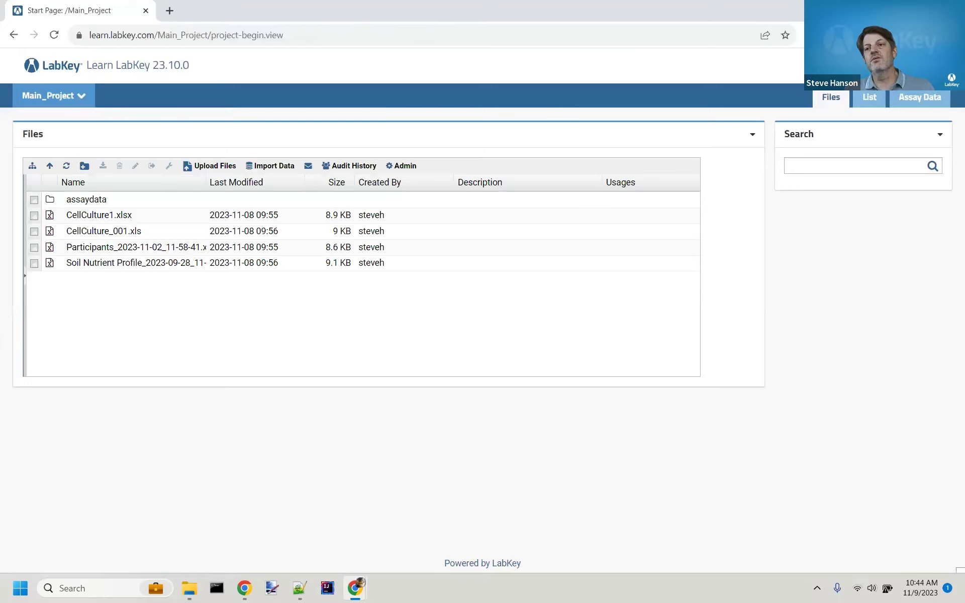
left_click(887, 65)
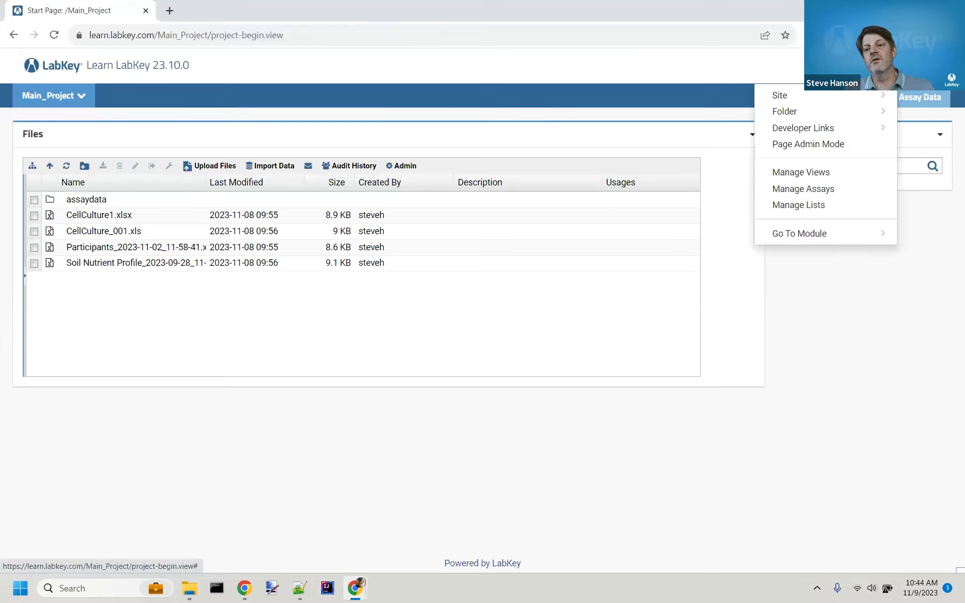
left_click(830, 235)
left_click(819, 271)
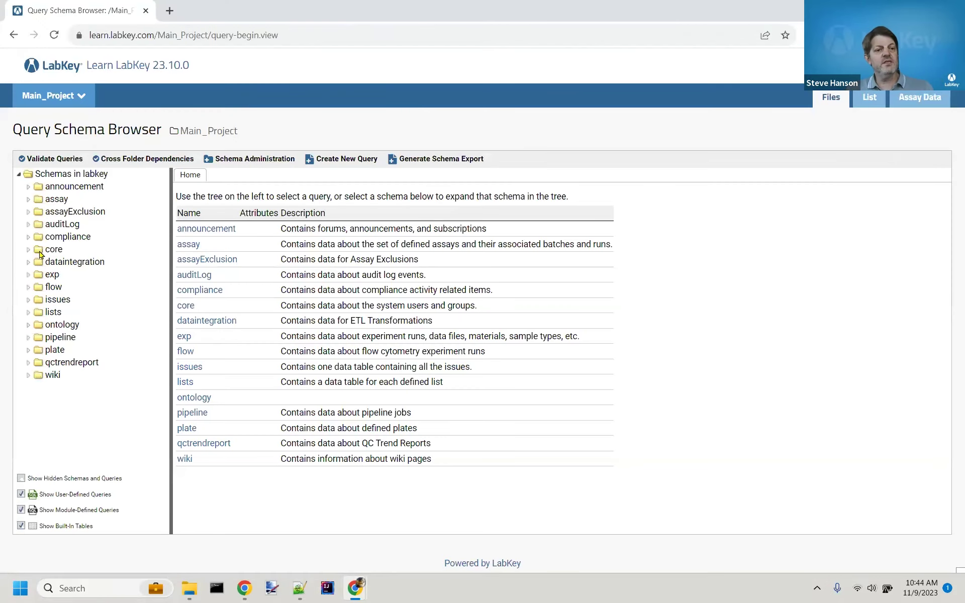
Step: Find the built-in Files table in the exp schema and view its data
left_click(38, 275)
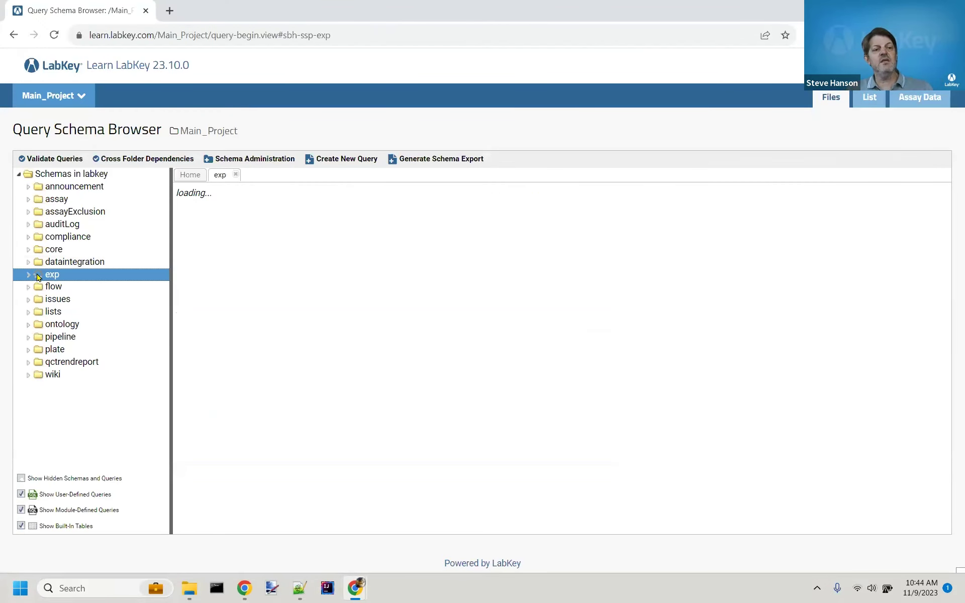
scroll(86, 389, "down", 2)
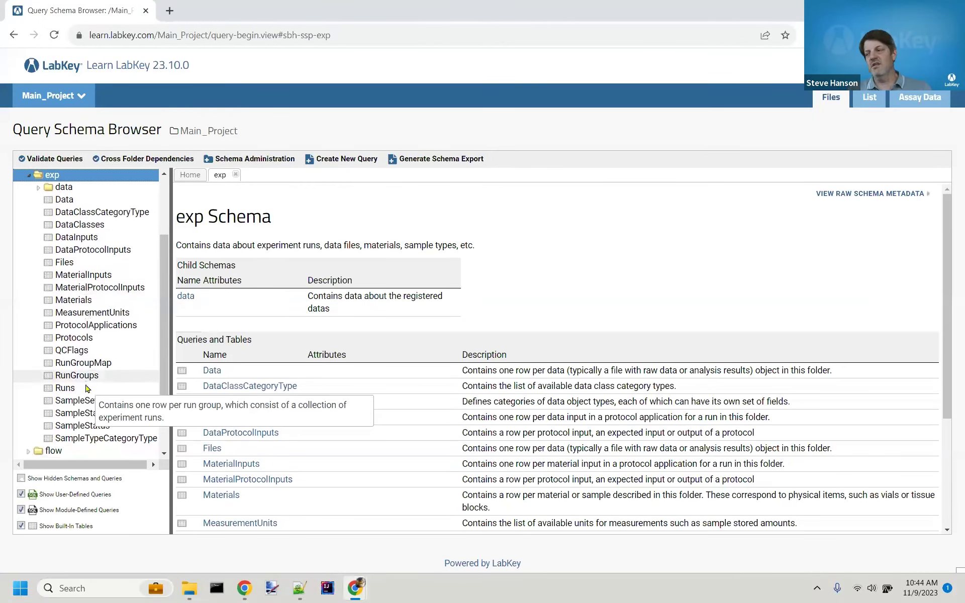
scroll(87, 389, "up", 1)
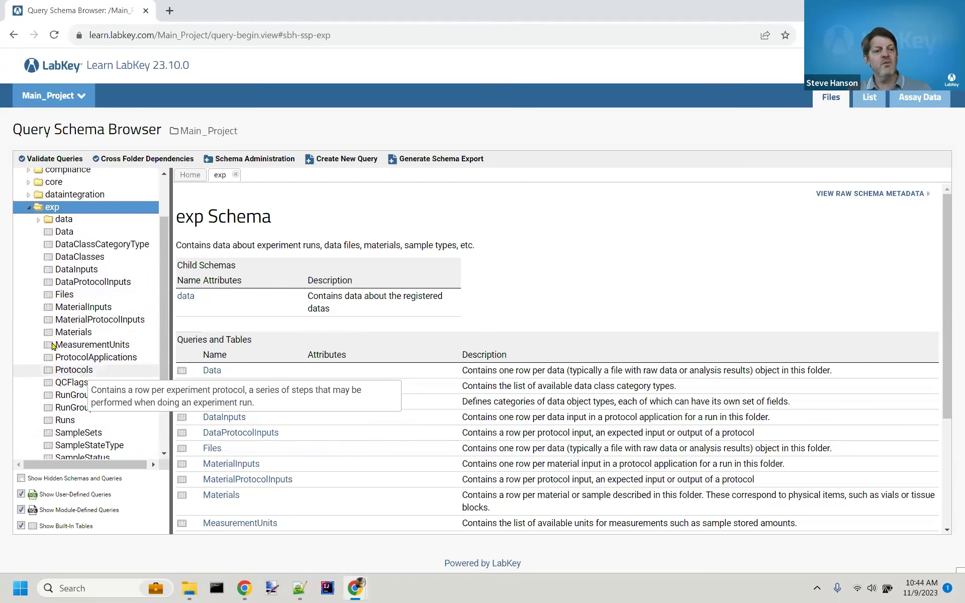
left_click(64, 297)
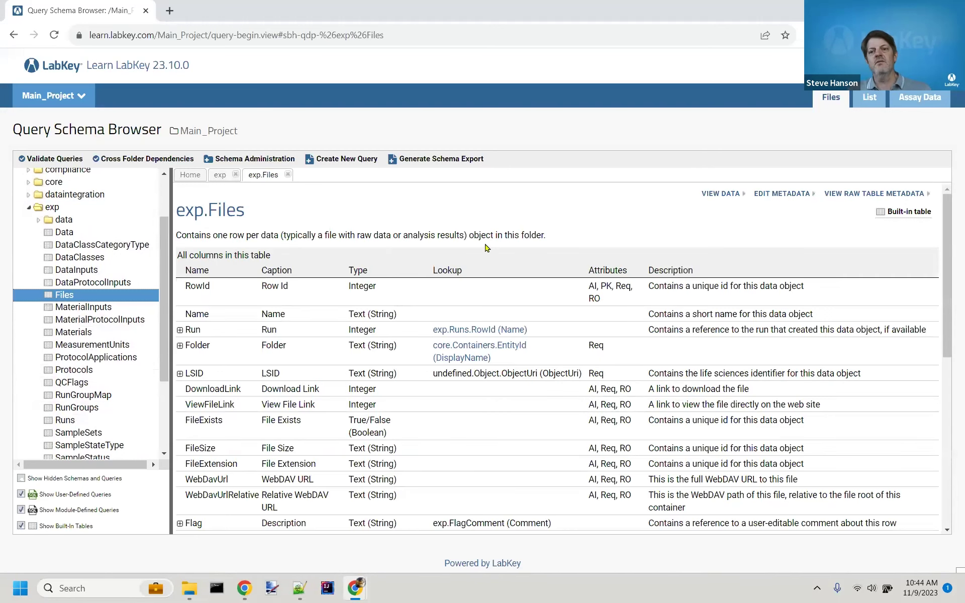
left_click(730, 199)
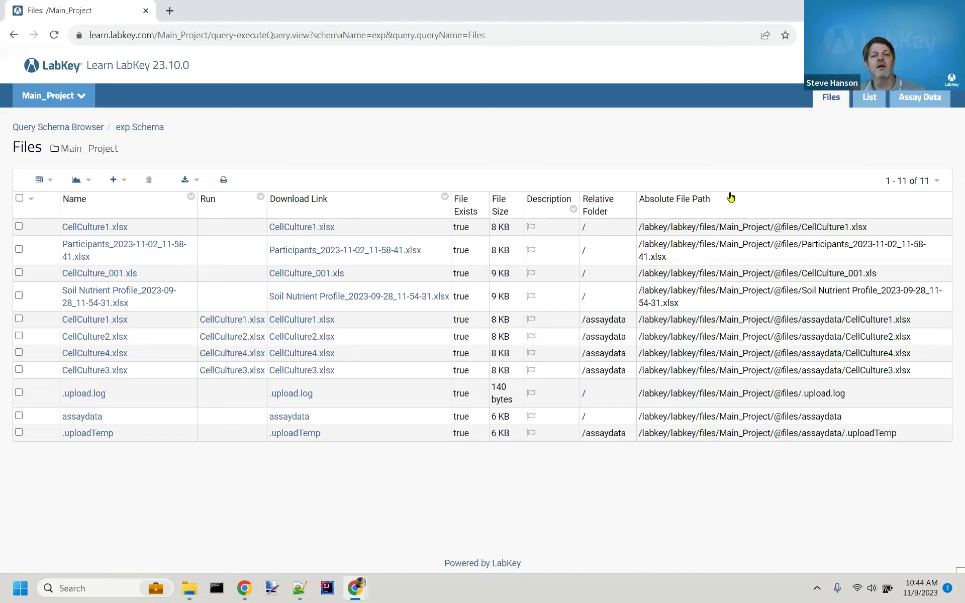
Step: Examine the contents of the assaydata folder on the Files page and return to the exp.Files grid
left_click(829, 100)
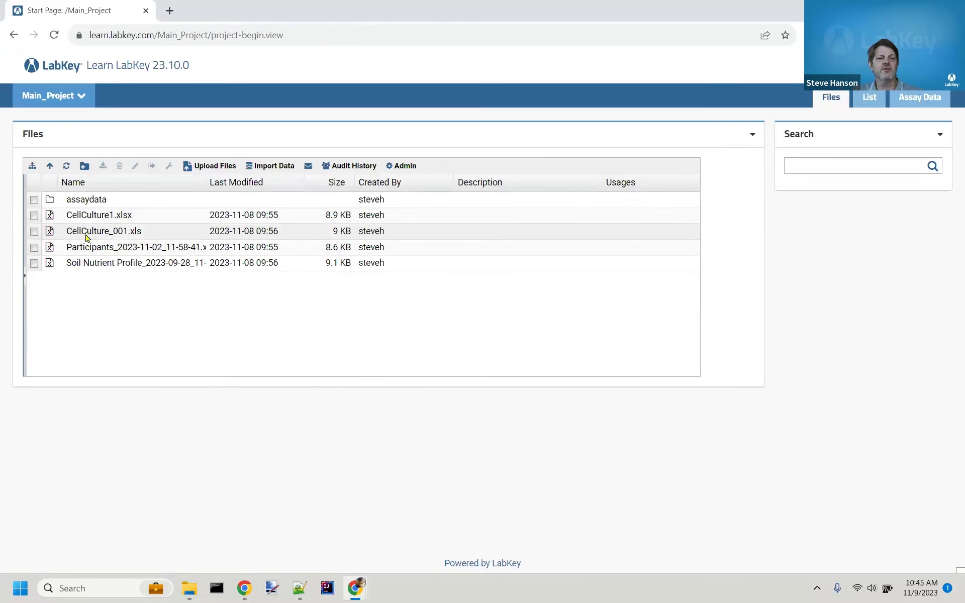
double_click(79, 199)
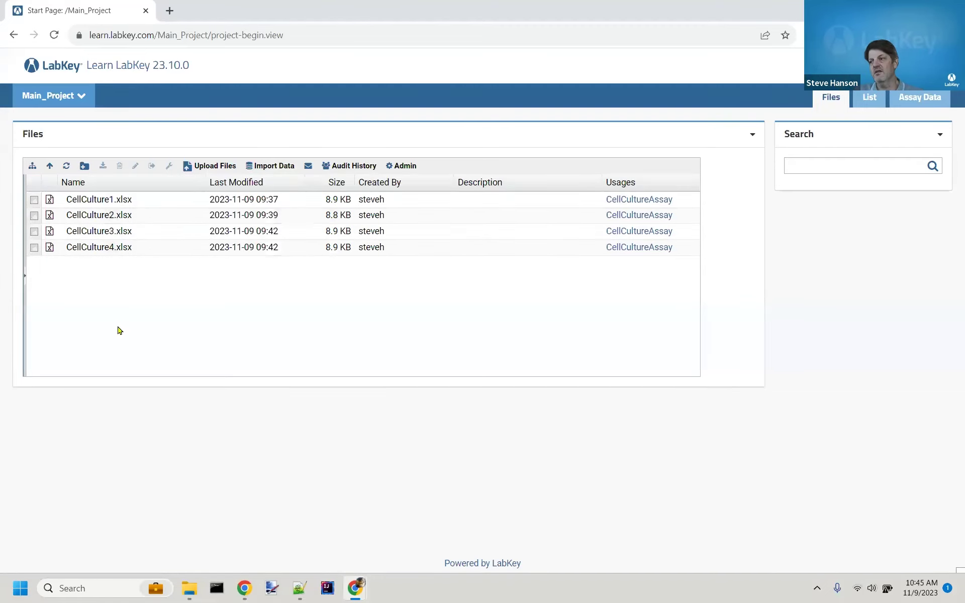
left_click(15, 33)
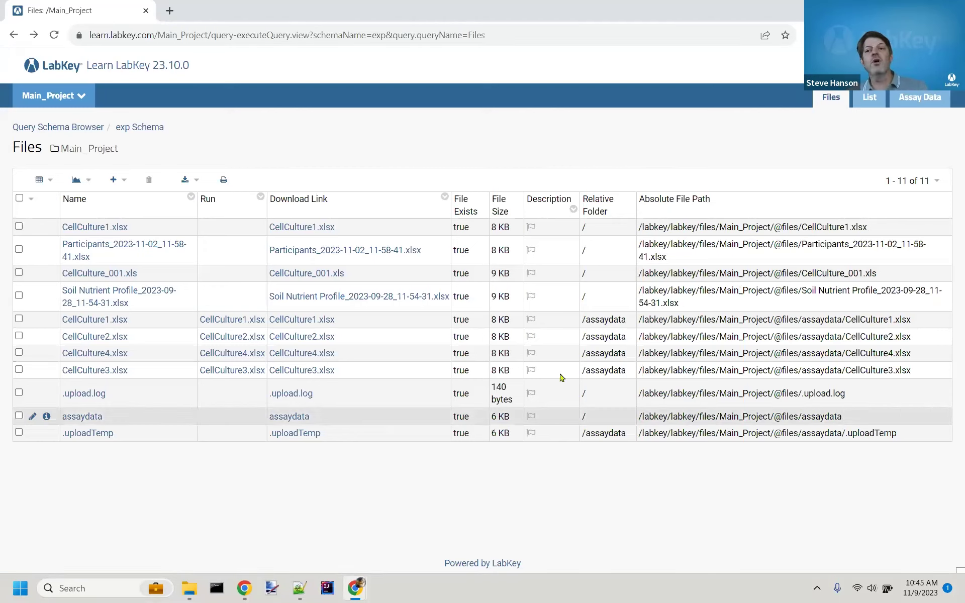
Step: Enable Page Admin Mode on Main_Project's Files page and add a Query web part below the file browser
left_click(831, 96)
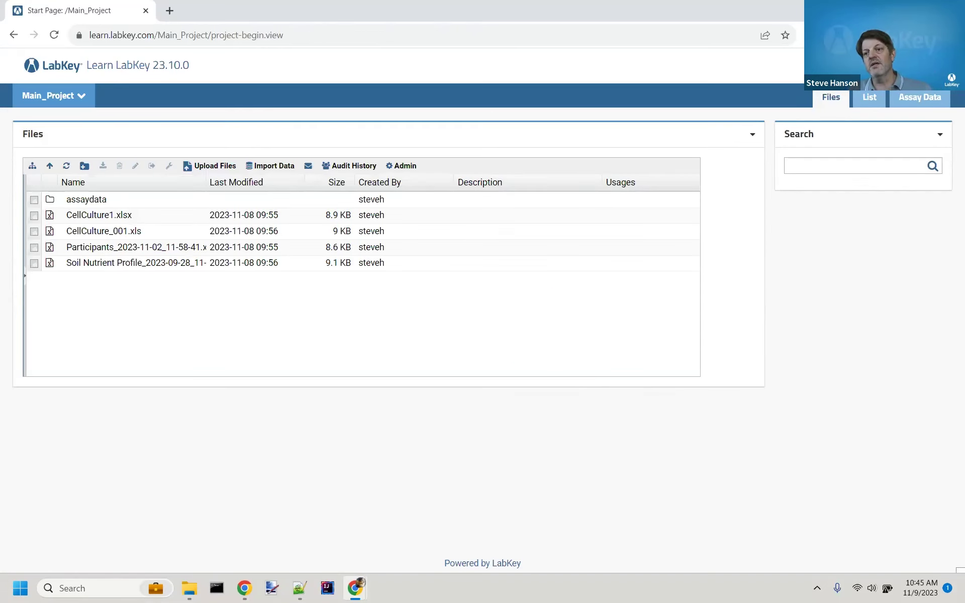
left_click(887, 65)
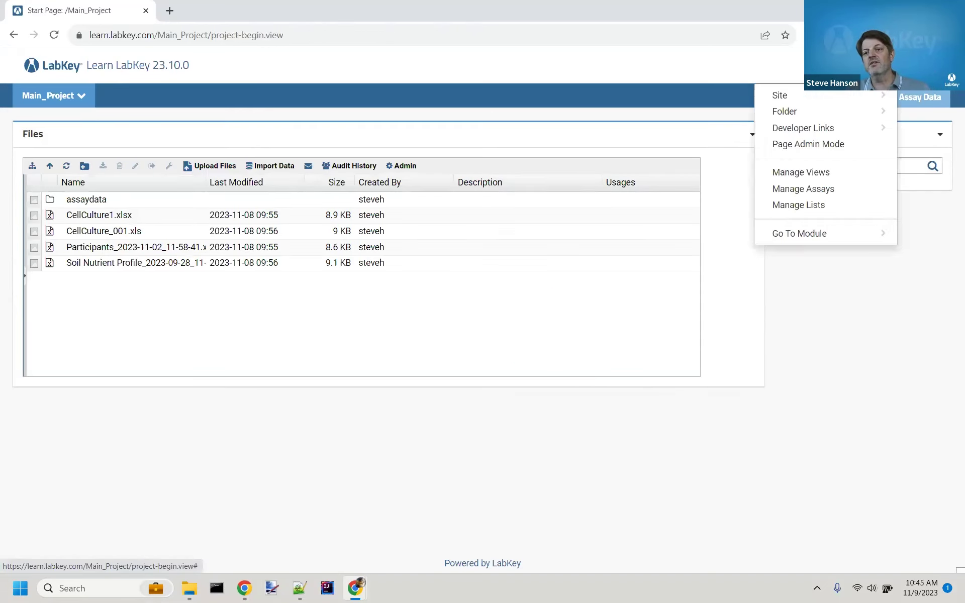
left_click(856, 145)
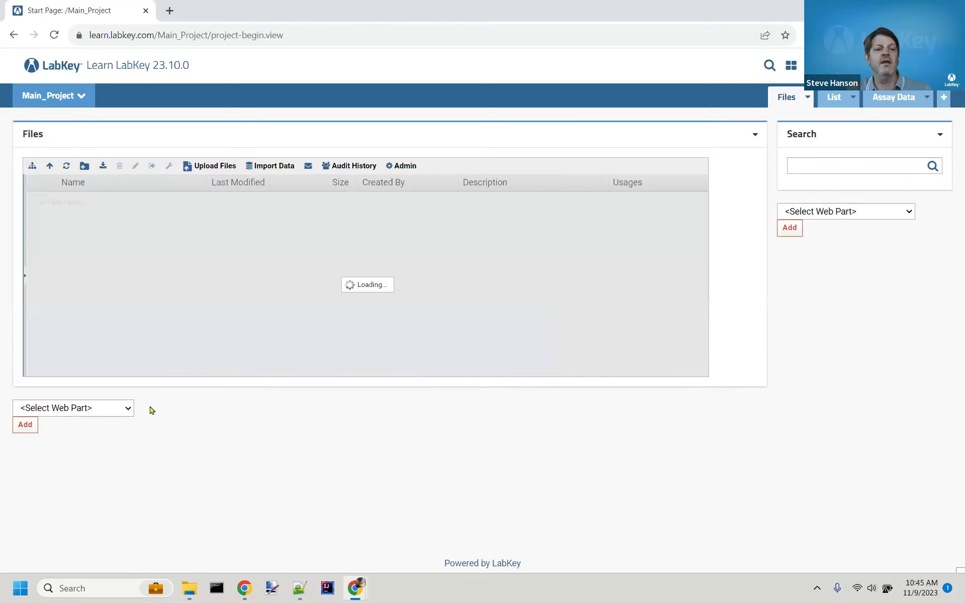
left_click(88, 409)
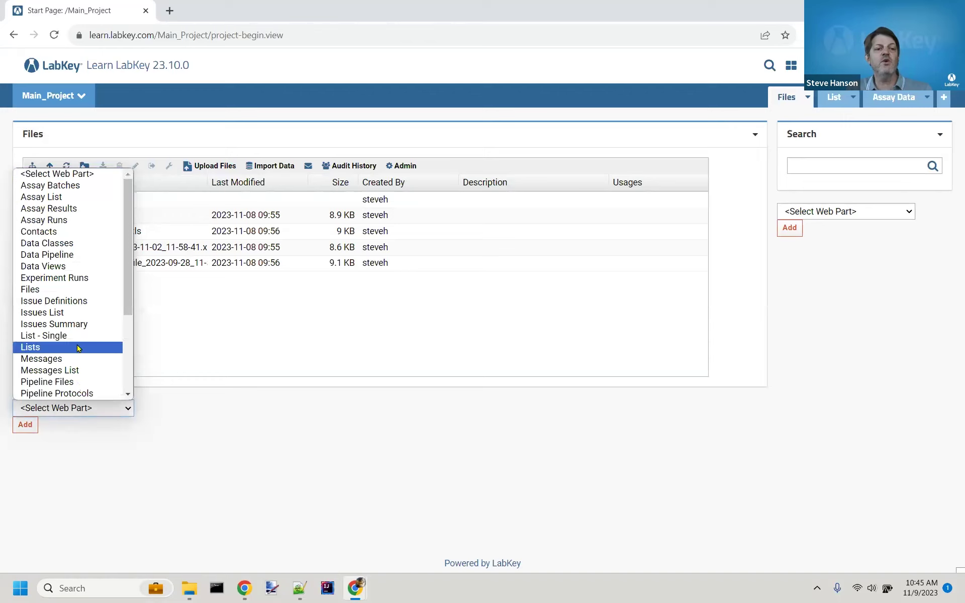
scroll(71, 352, "down", 3)
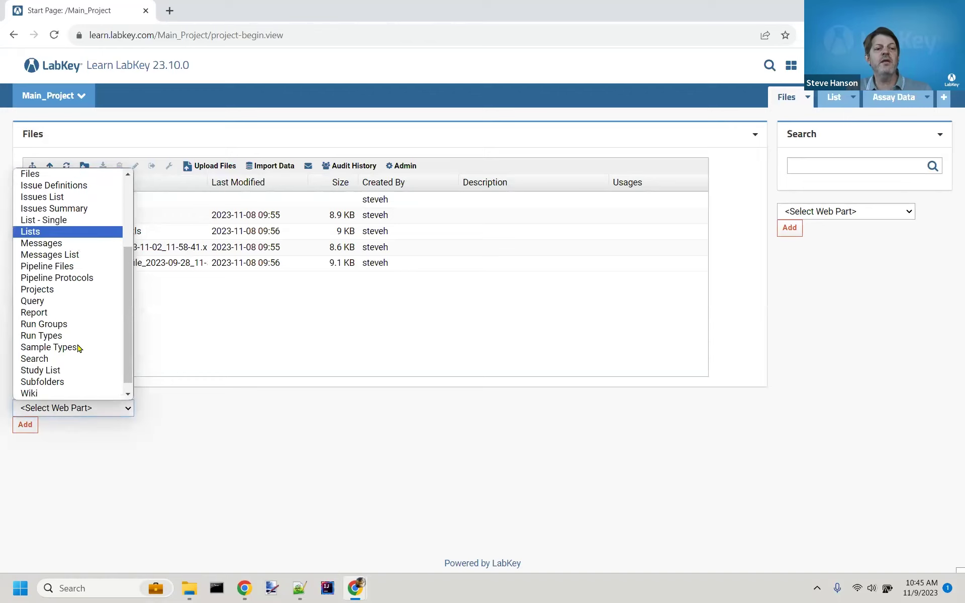
left_click(56, 290)
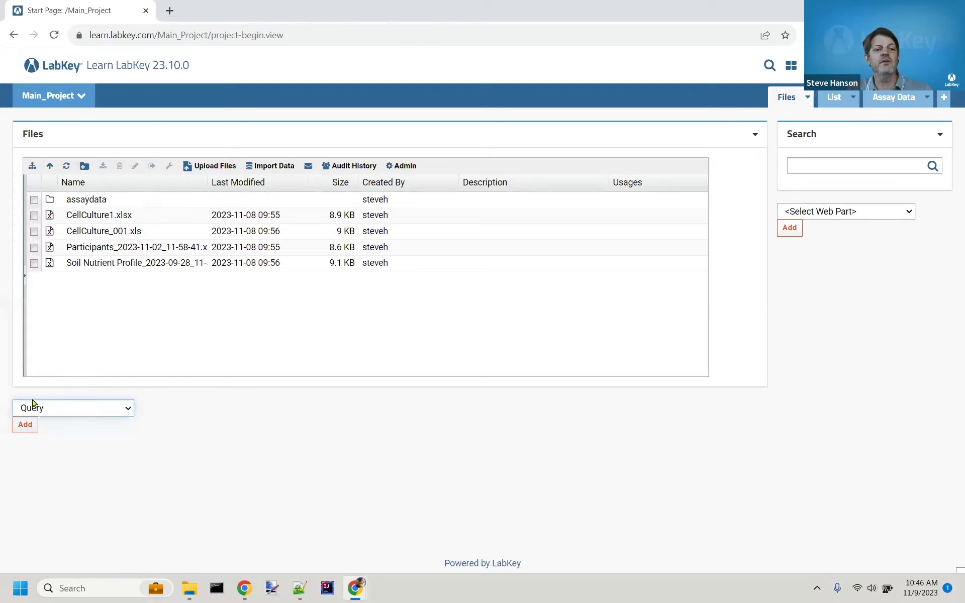
left_click(26, 426)
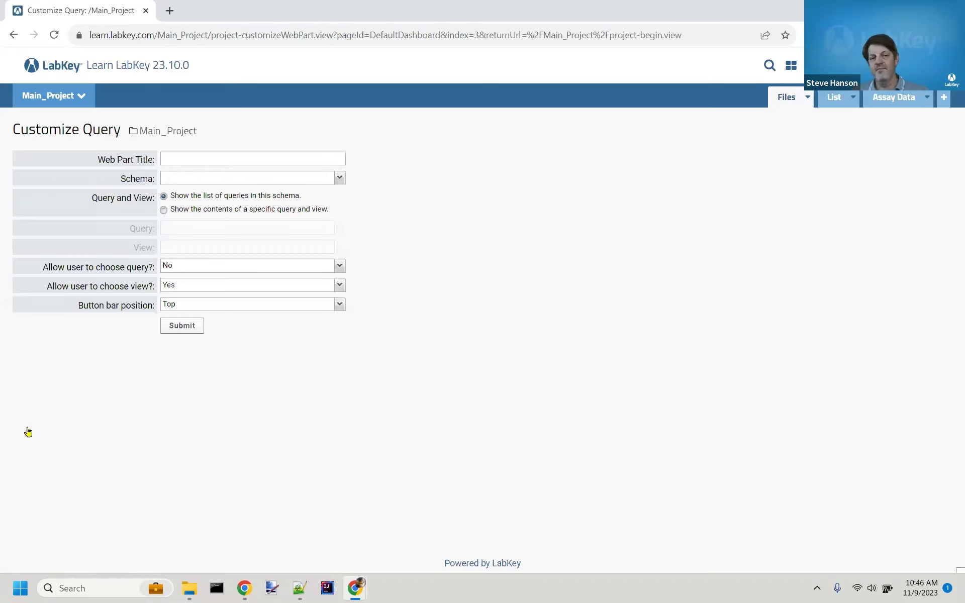
Step: Configure the Query web part to show the contents of the Files query from the exp schema and submit it
left_click(337, 180)
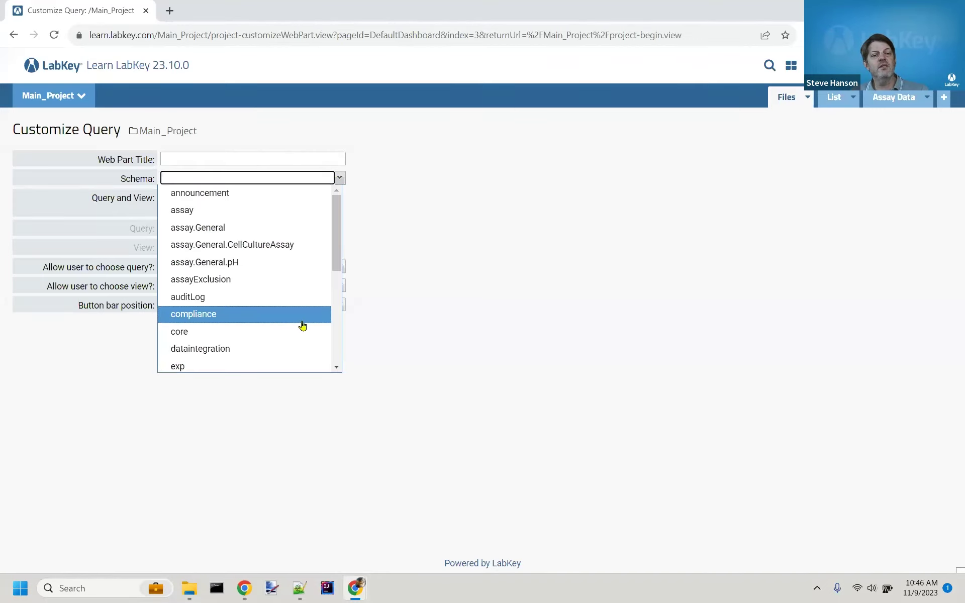
left_click(274, 376)
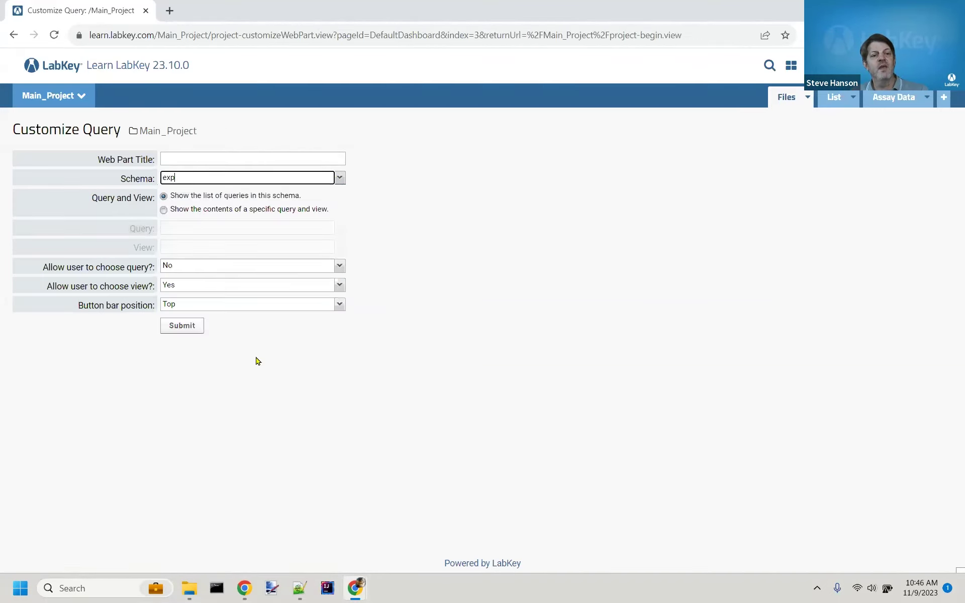
left_click(247, 210)
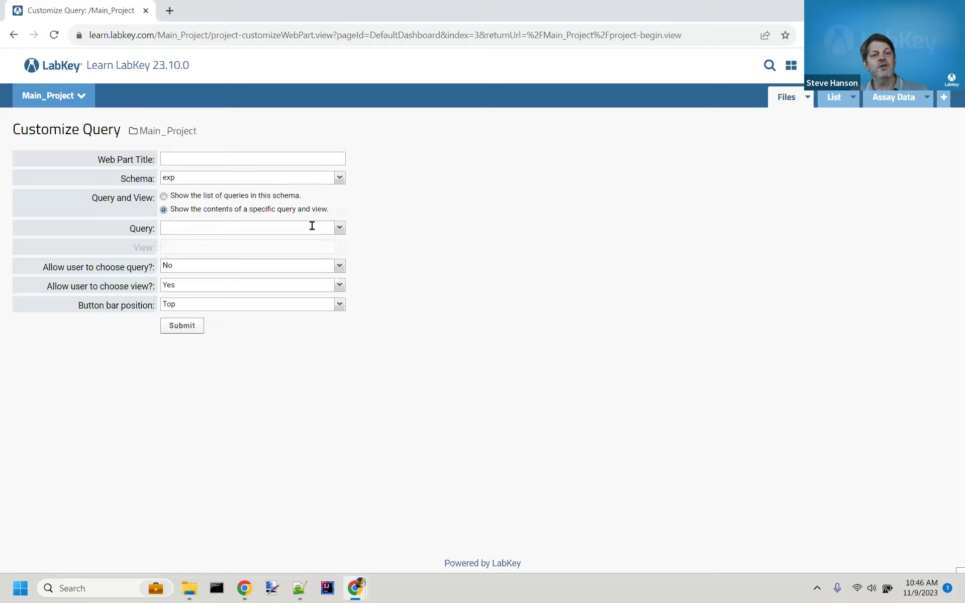
left_click(340, 229)
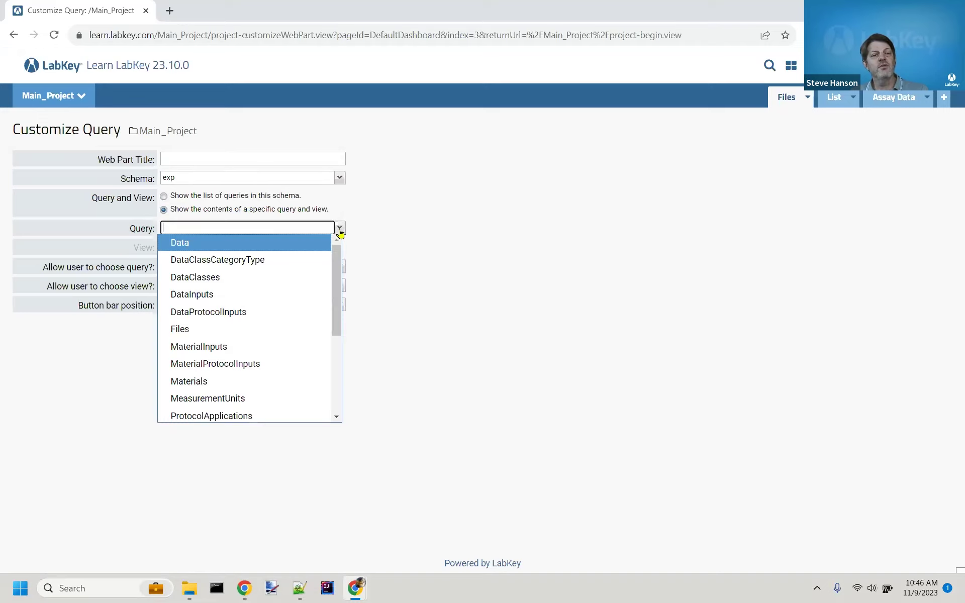
left_click(311, 340)
left_click(183, 330)
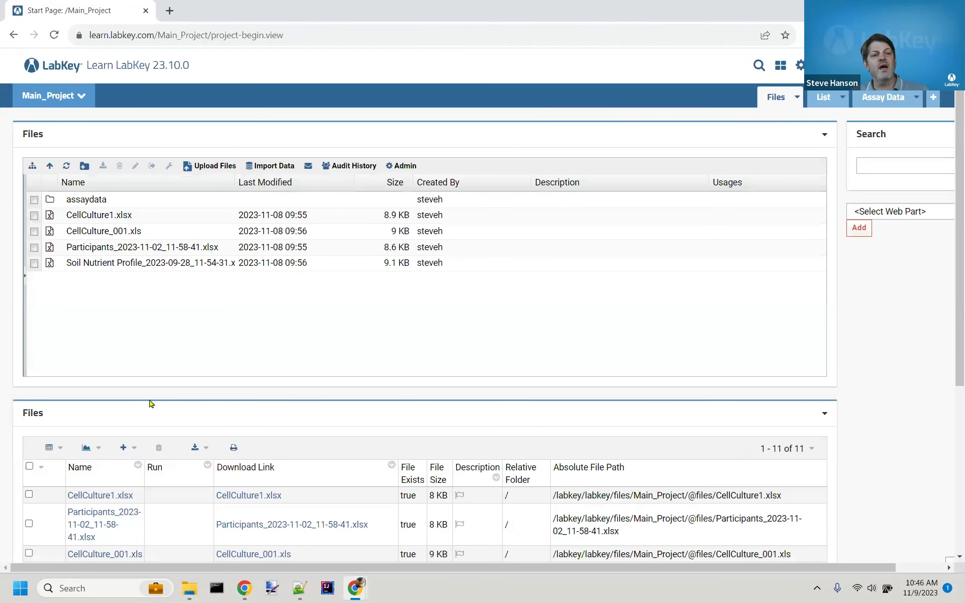
scroll(1, 390, "down", 5)
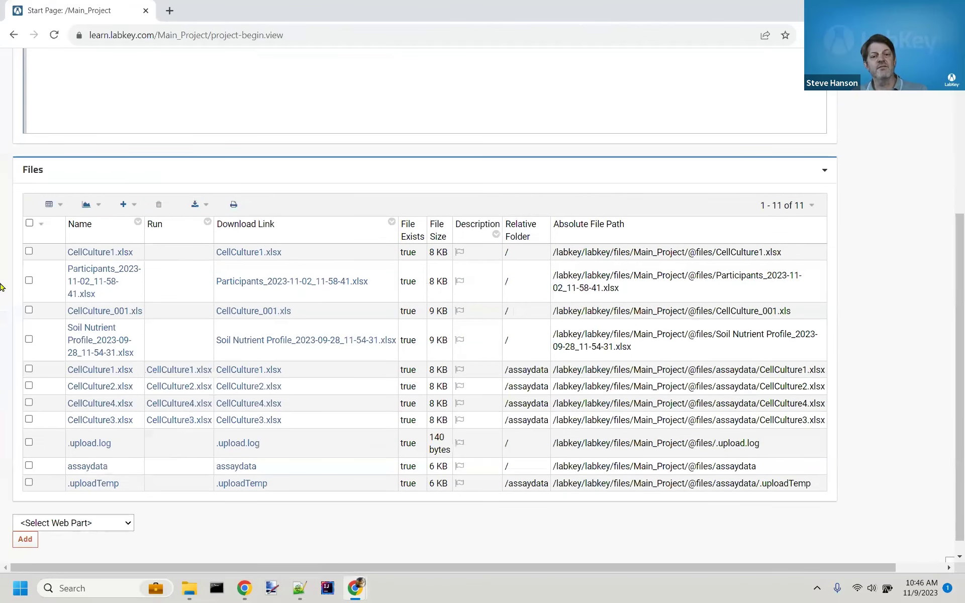
scroll(1, 283, "up", 2)
scroll(1, 282, "down", 3)
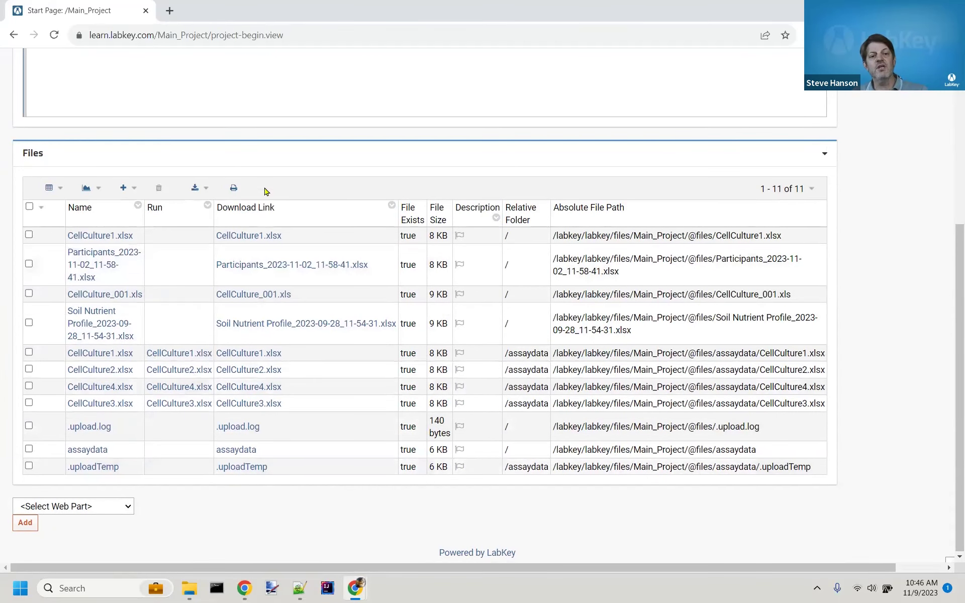
left_click(257, 221)
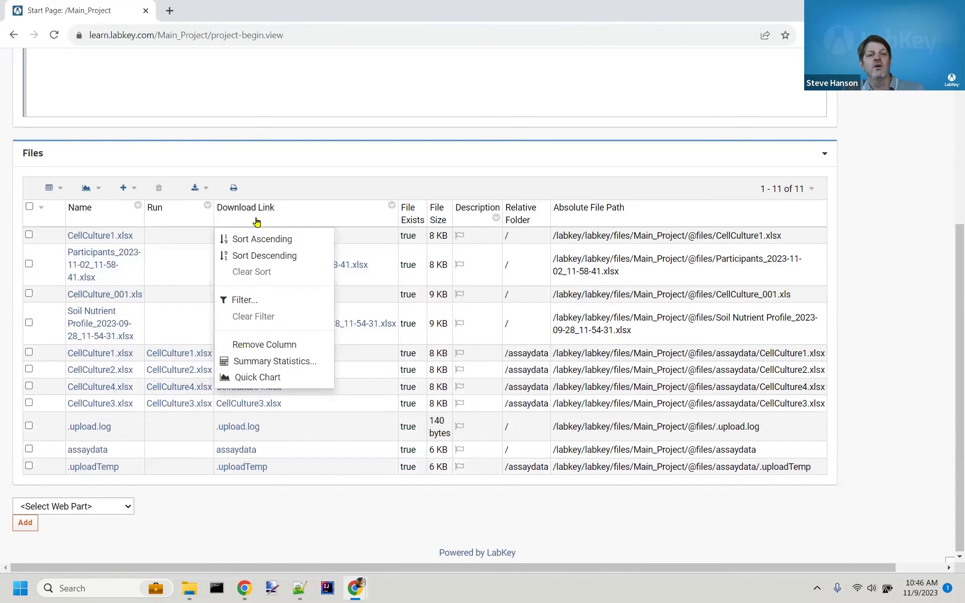
left_click(256, 299)
scroll(369, 338, "down", 3)
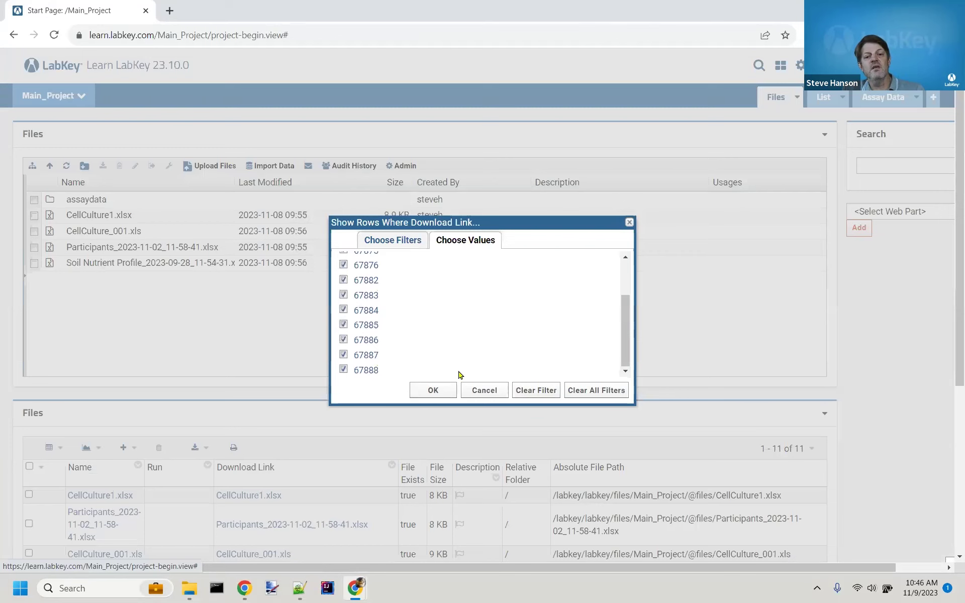
left_click(495, 394)
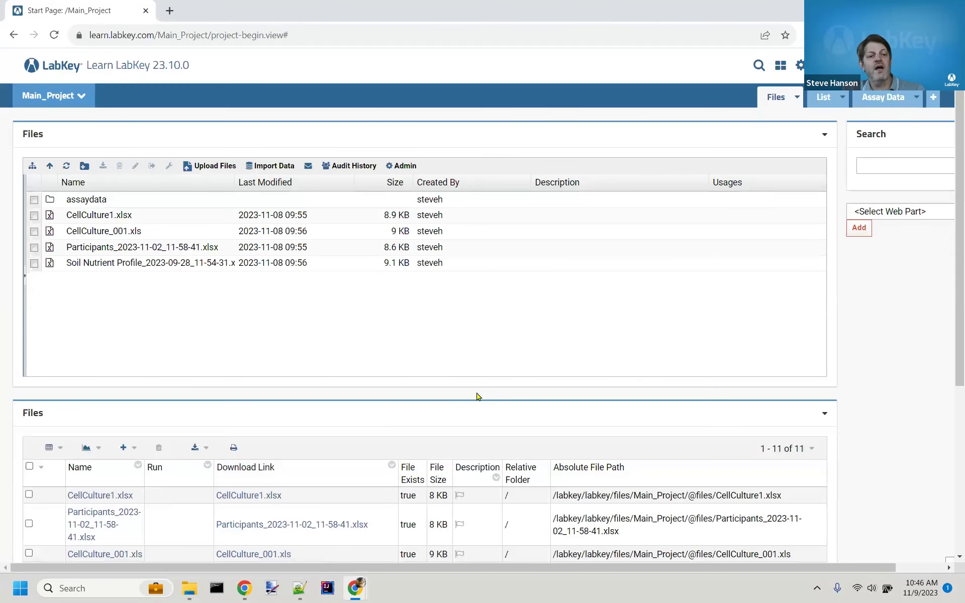
Step: Filter the Files query grid to rows whose Name contains xlsx and review the matching files
scroll(477, 397, "down", 4)
left_click(95, 274)
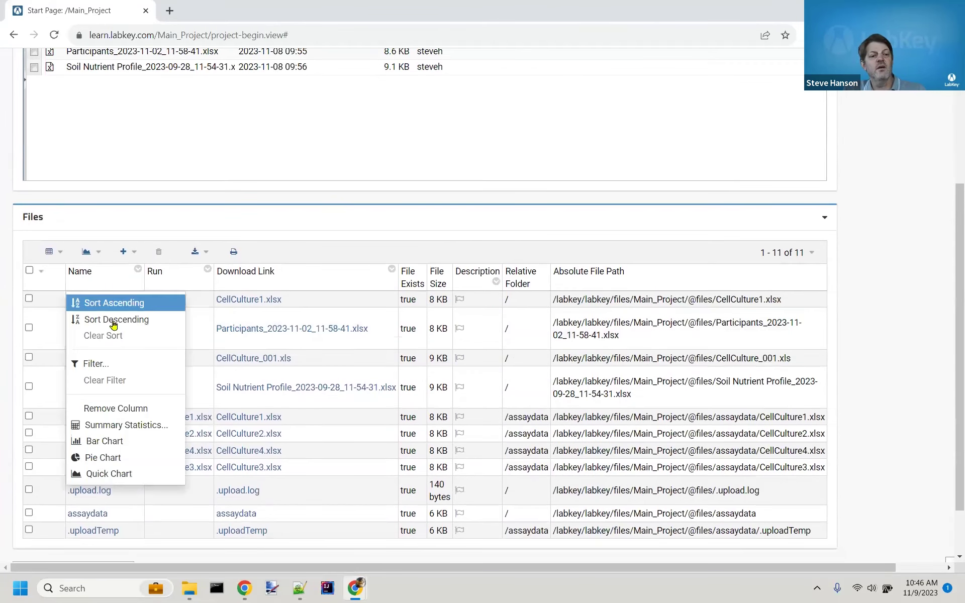
left_click(95, 364)
scroll(286, 390, "down", 1)
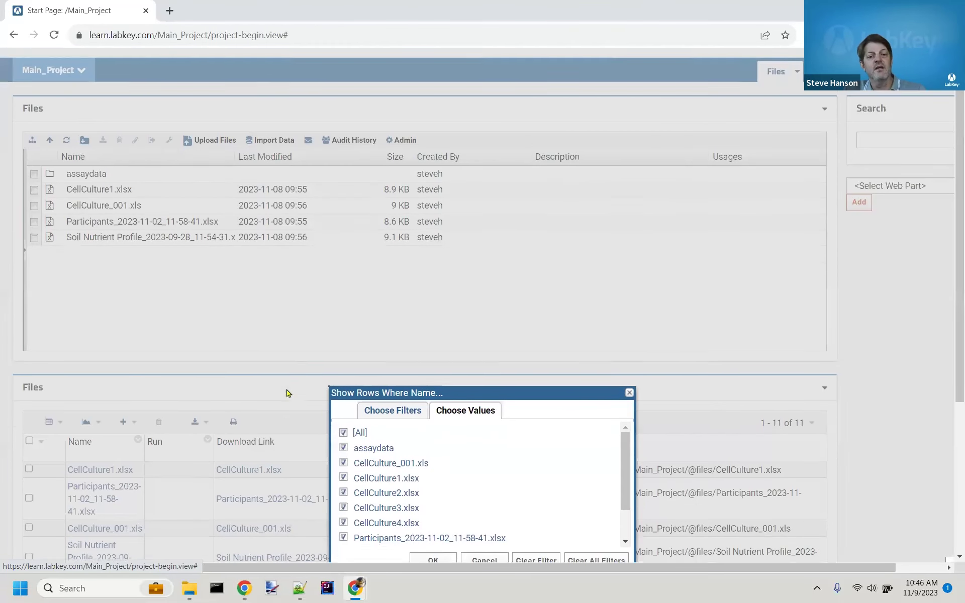
left_click(404, 380)
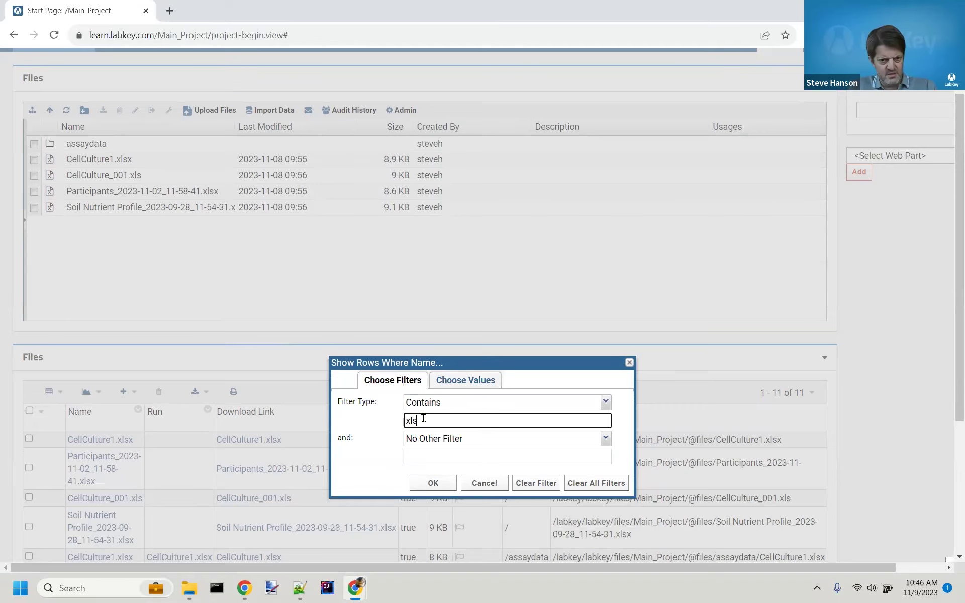
left_click(432, 483)
scroll(1, 427, "down", 3)
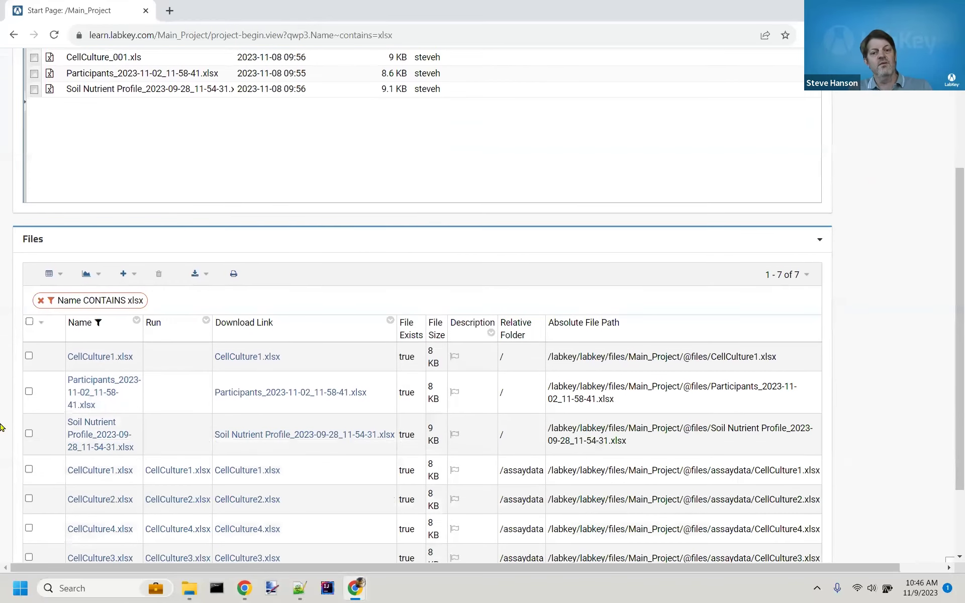
scroll(2, 392, "down", 2)
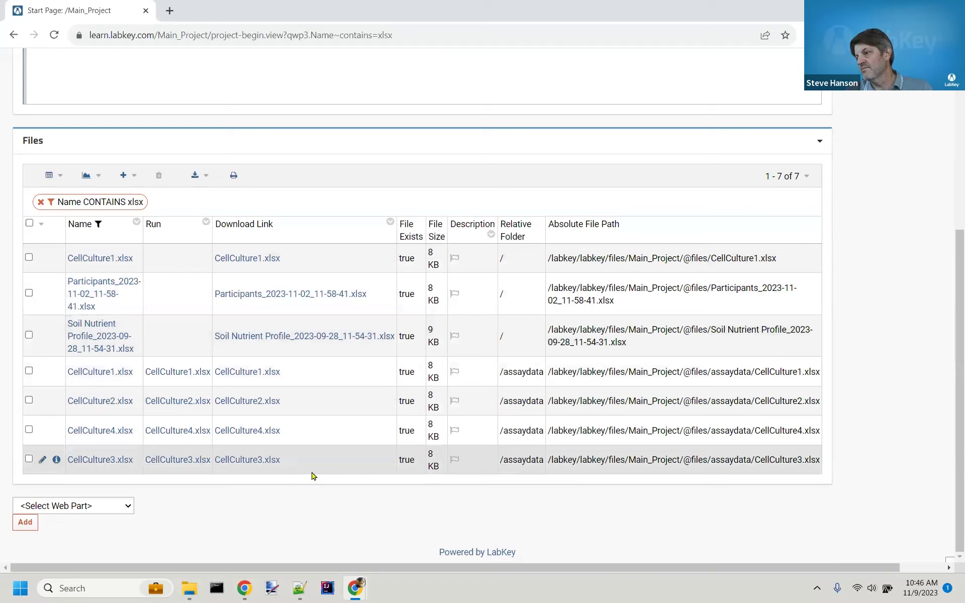
scroll(311, 475, "up", 10)
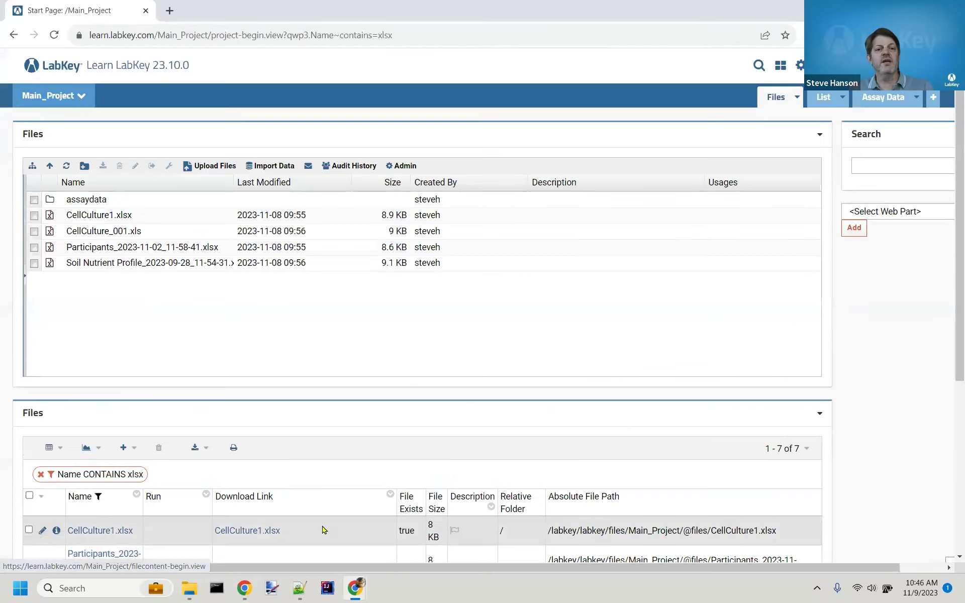
Step: Open the Query Schema Browser for Main_Project and view the data of the built-in core.Containers table
key("alt+Tab")
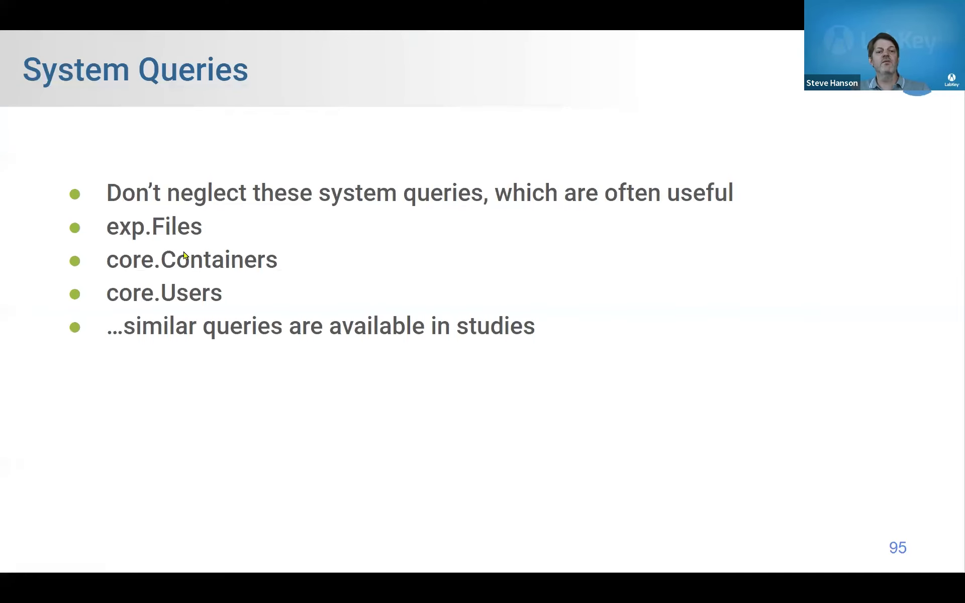
key("alt+Tab")
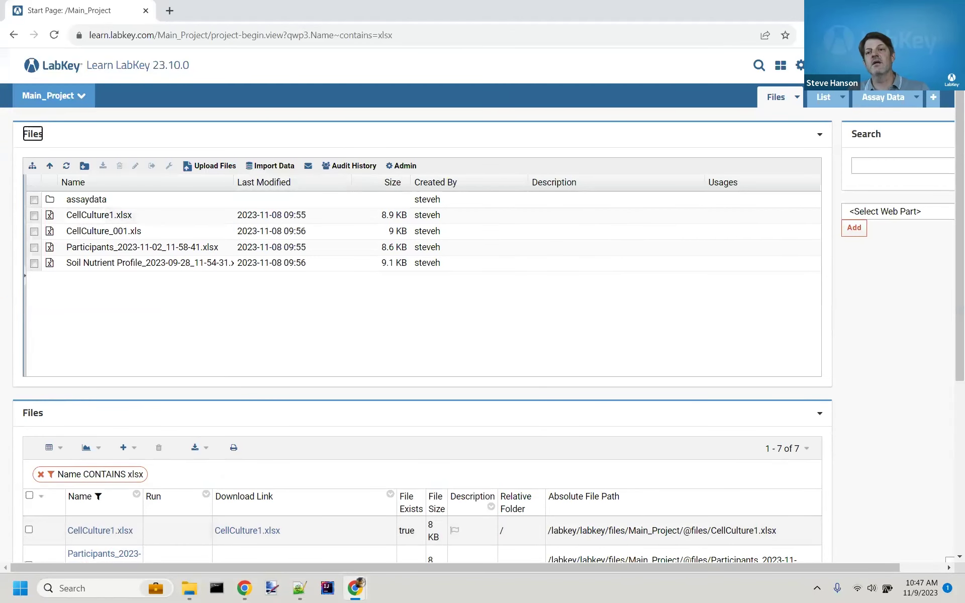
left_click(799, 66)
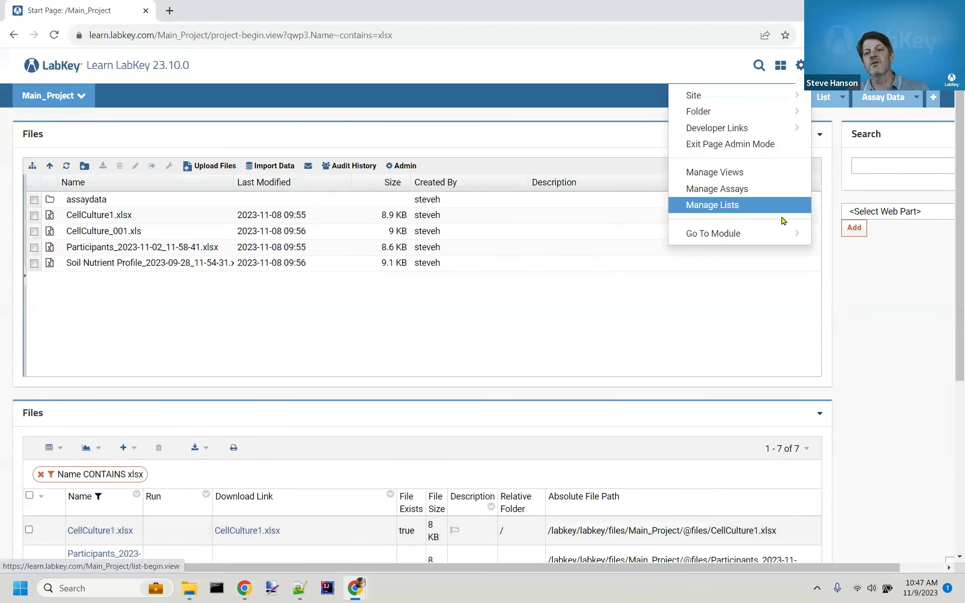
left_click(778, 233)
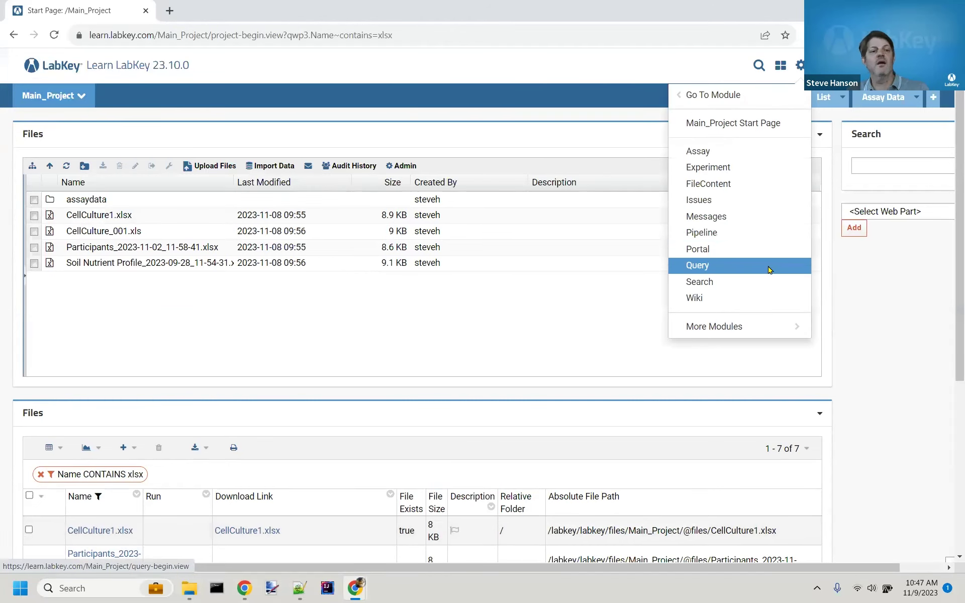
left_click(768, 270)
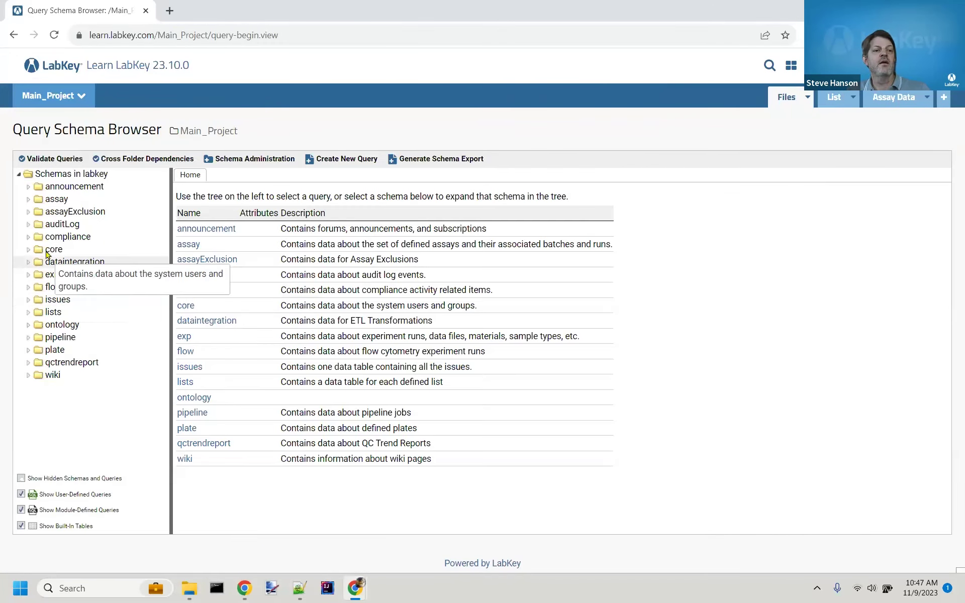
left_click(50, 250)
left_click(70, 274)
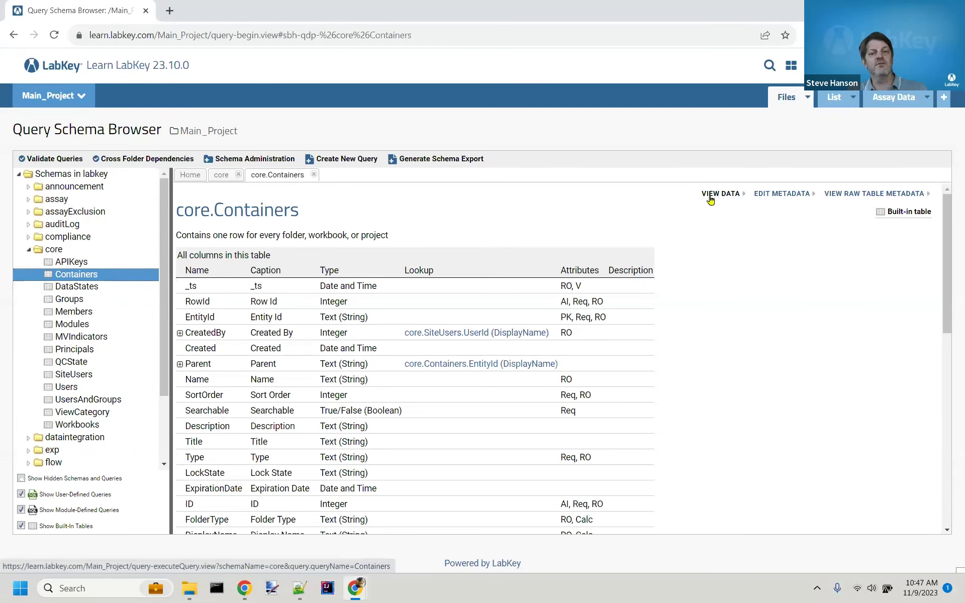
left_click(710, 200)
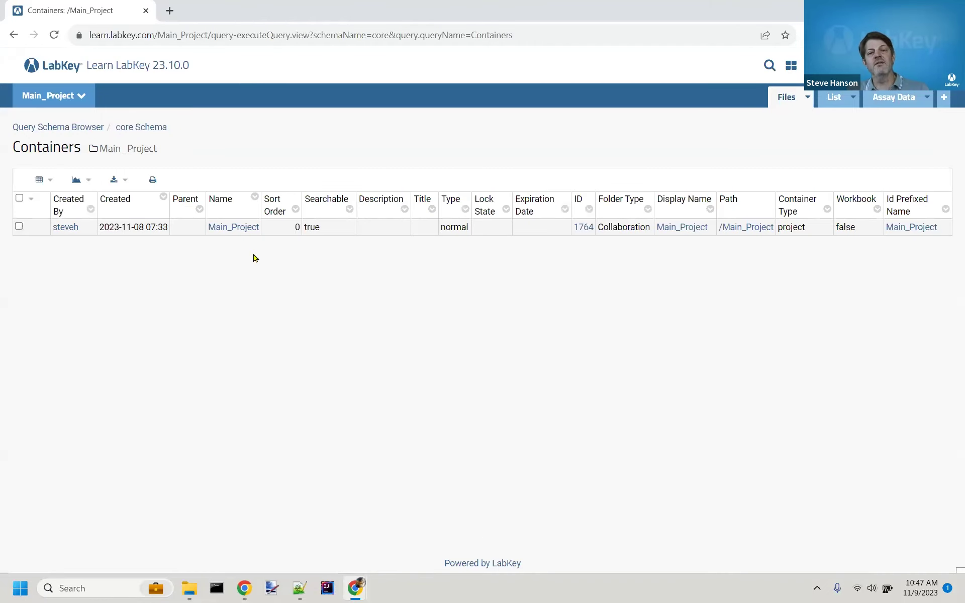
Step: Set the Containers grid's folder filter to All folders and look through the listed containers
left_click(39, 180)
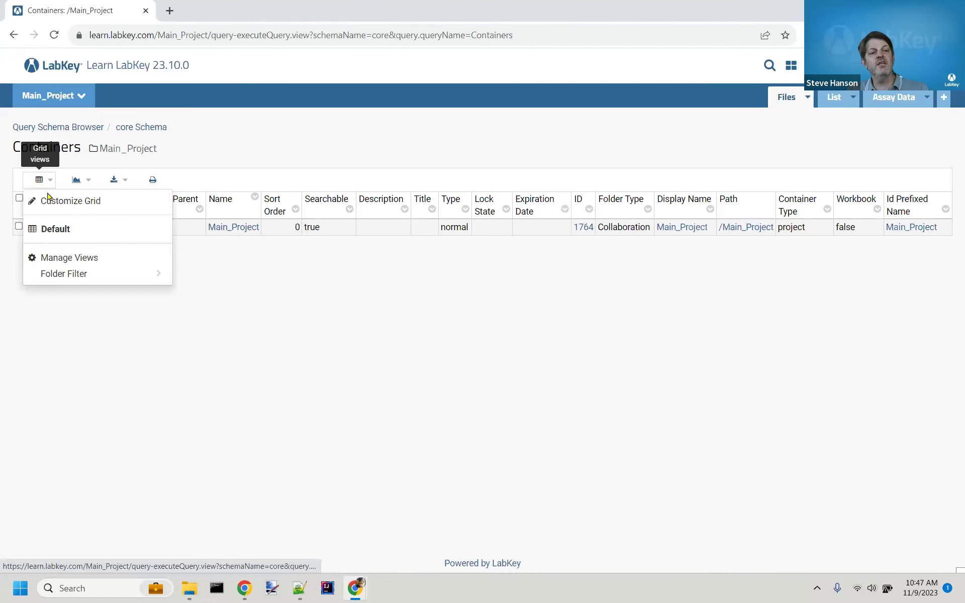
left_click(66, 277)
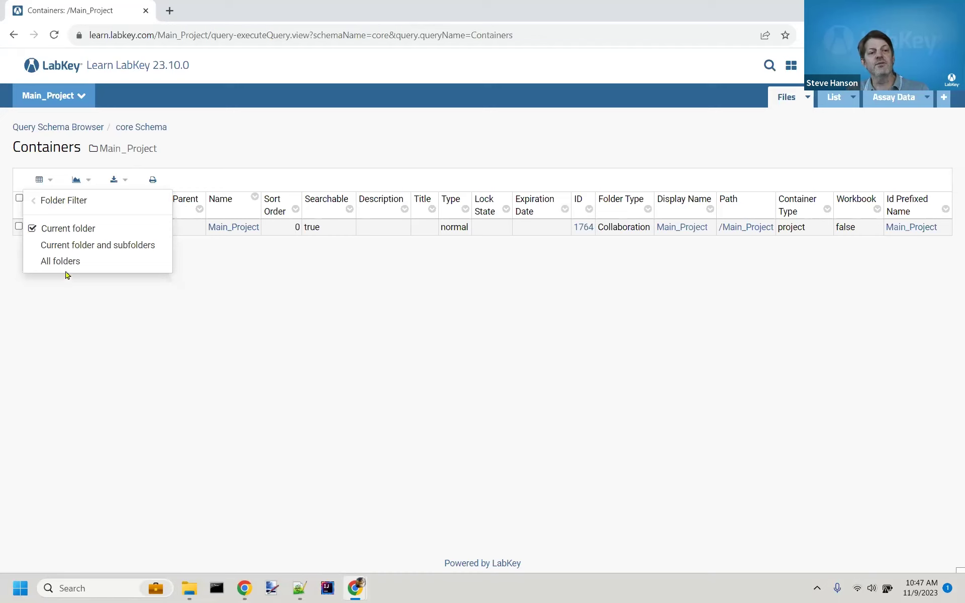
left_click(67, 270)
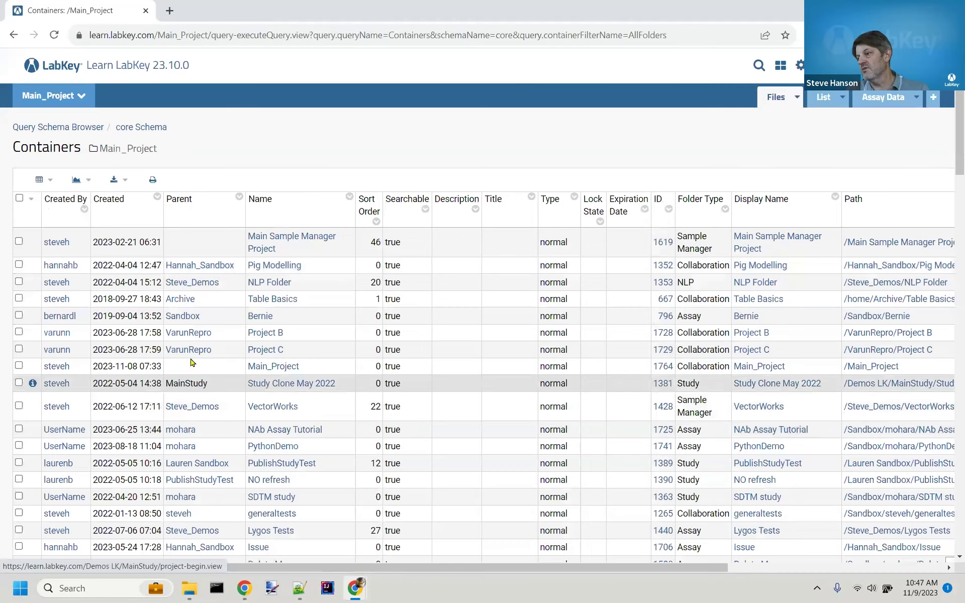
scroll(231, 436, "down", 2)
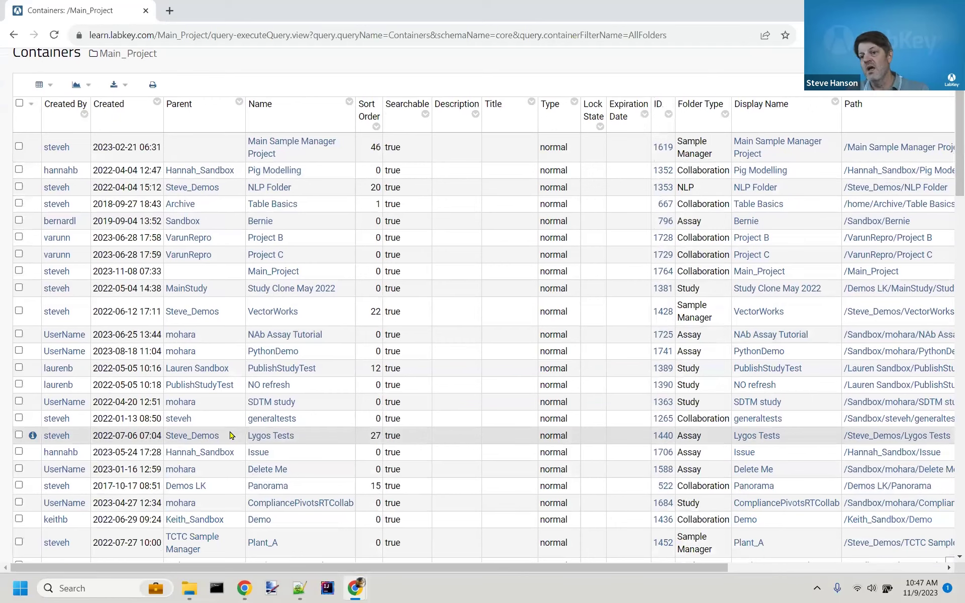
scroll(230, 435, "down", 2)
scroll(230, 435, "up", 4)
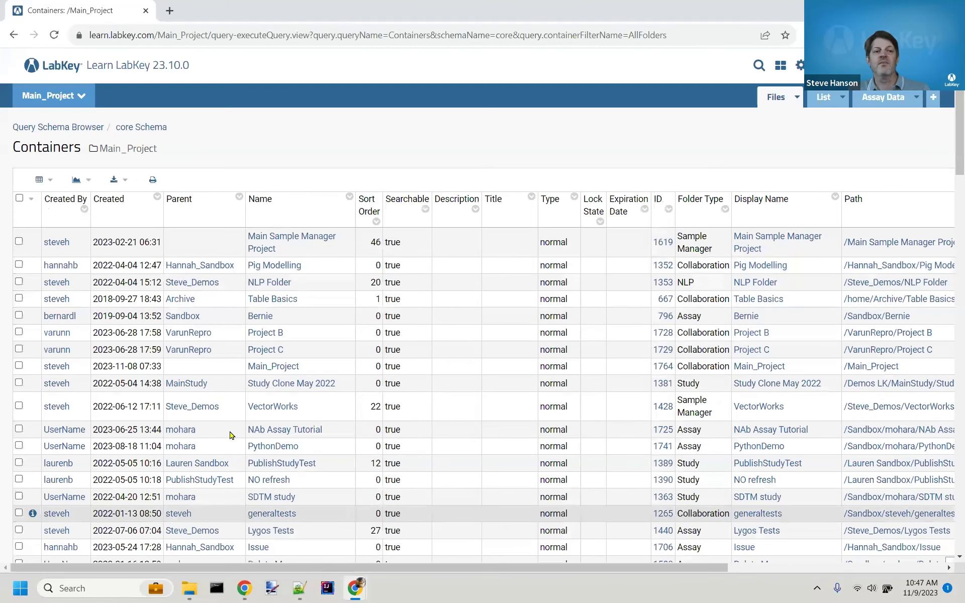
Step: View the data of the built-in core.Users table, then return to its entry in the Query Schema Browser
key("alt+Left")
key("alt+Left")
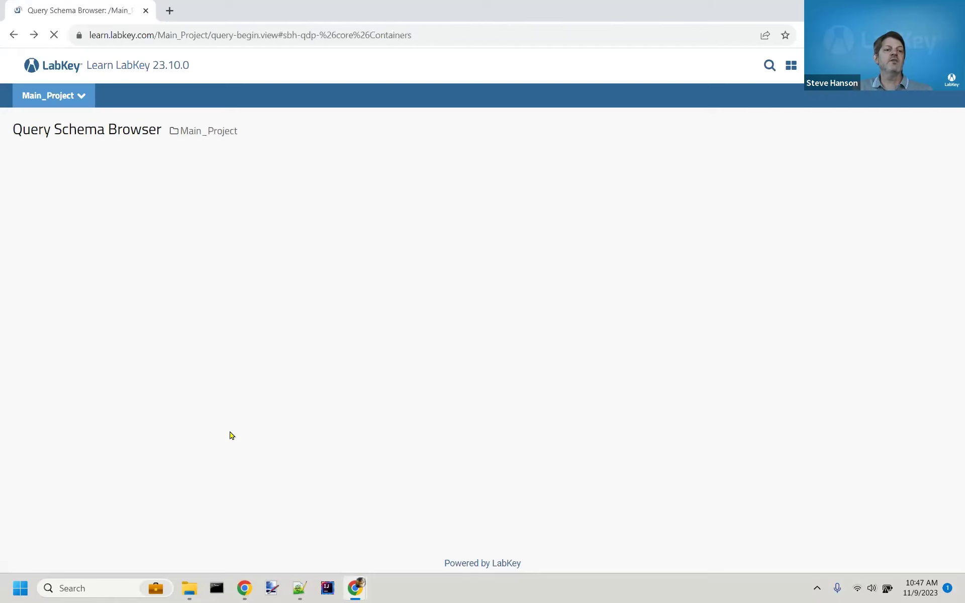
left_click(66, 387)
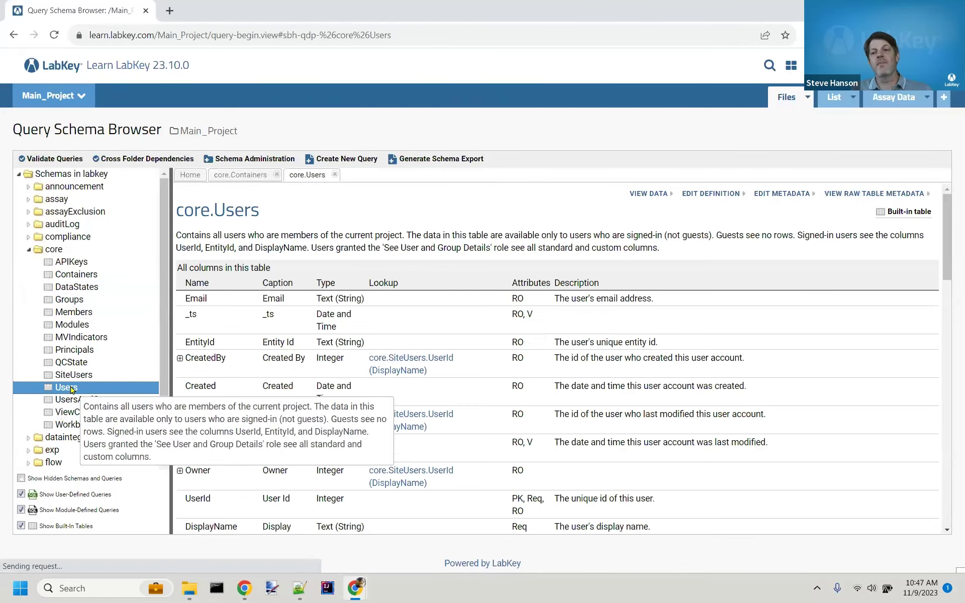
left_click(647, 194)
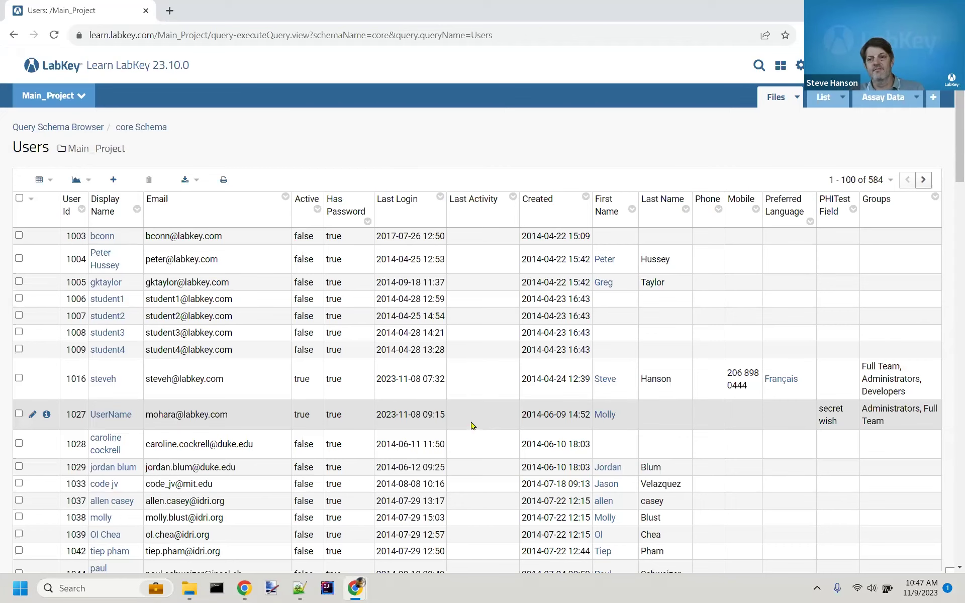
key("alt+Left")
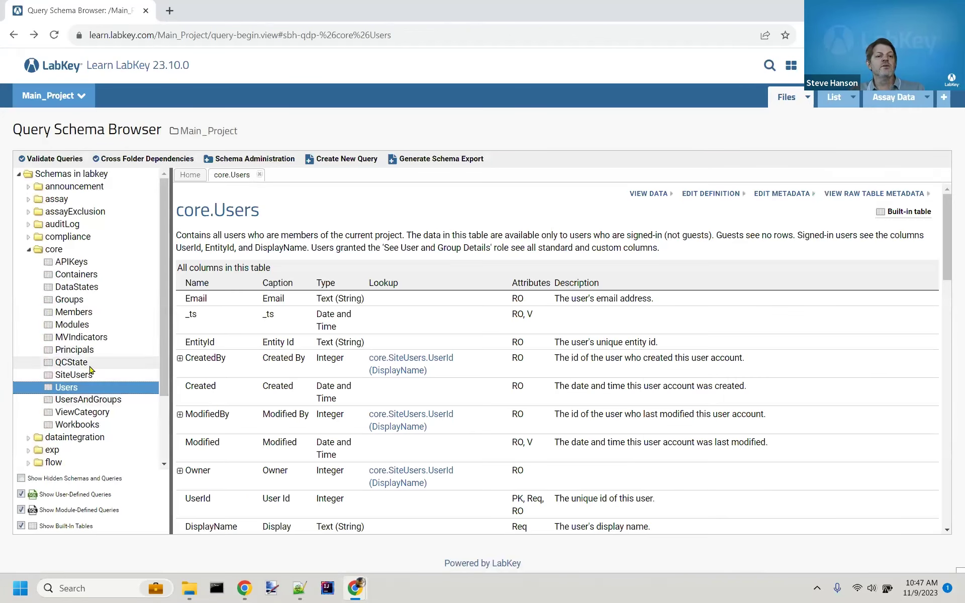
scroll(90, 369, "down", 2)
key("alt+Tab")
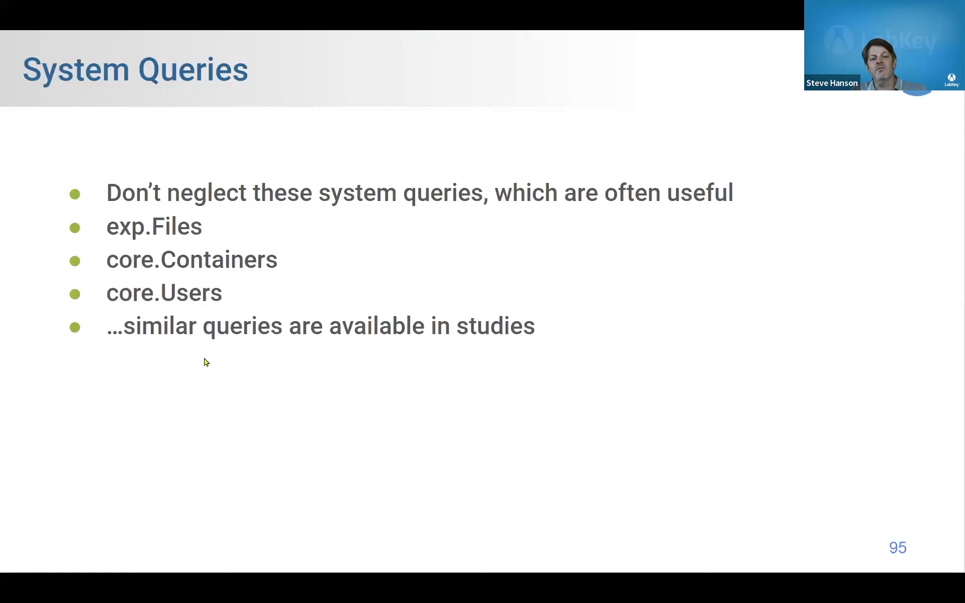
left_click(488, 326)
left_click(487, 327)
key("Left")
key("Left")
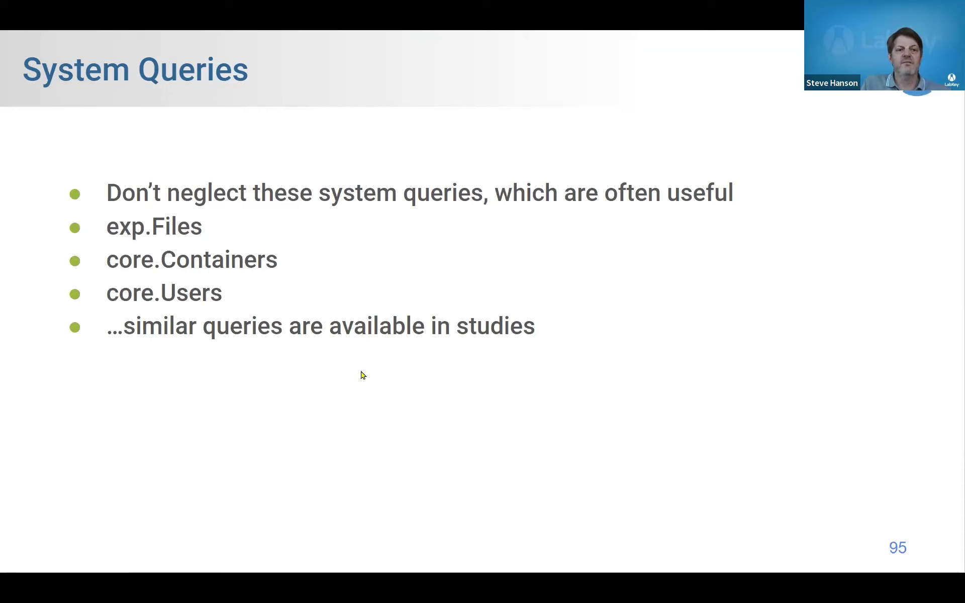
key("Right")
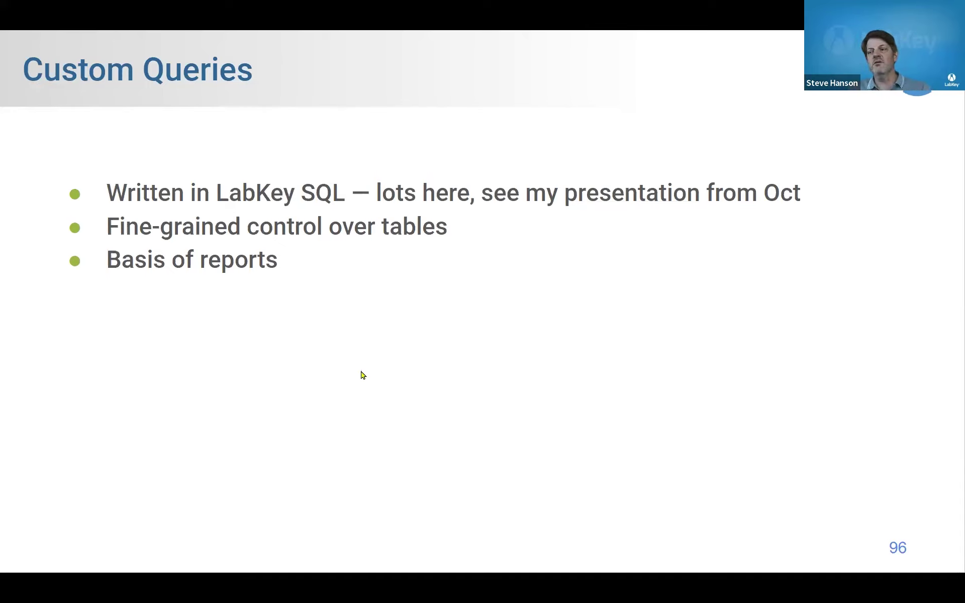
Step: Switch to the Query Schema Browser and view the data of the assay.General.CellCultureAssay.Data table, then return to its entry
key("alt+Tab")
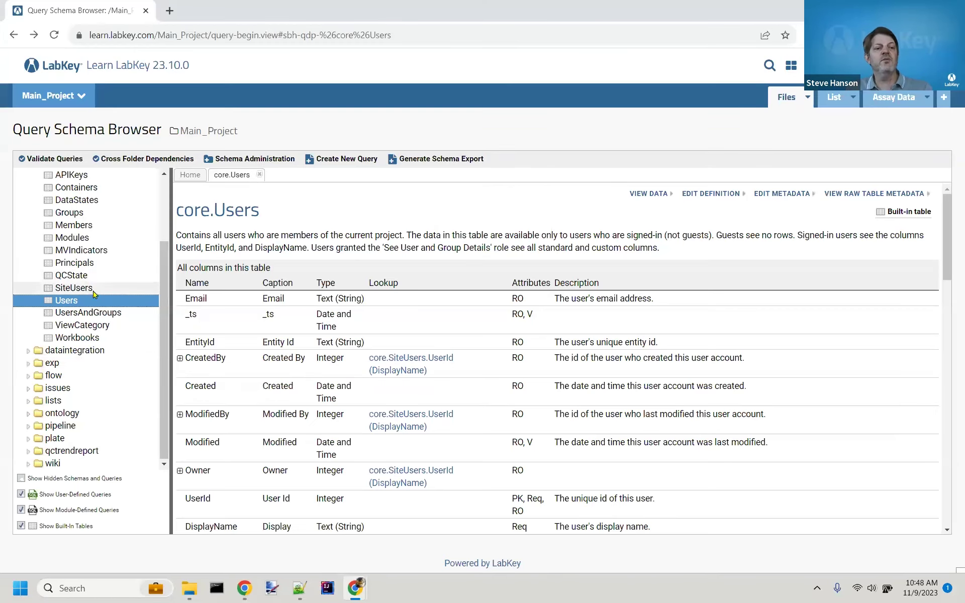
scroll(63, 296, "up", 2)
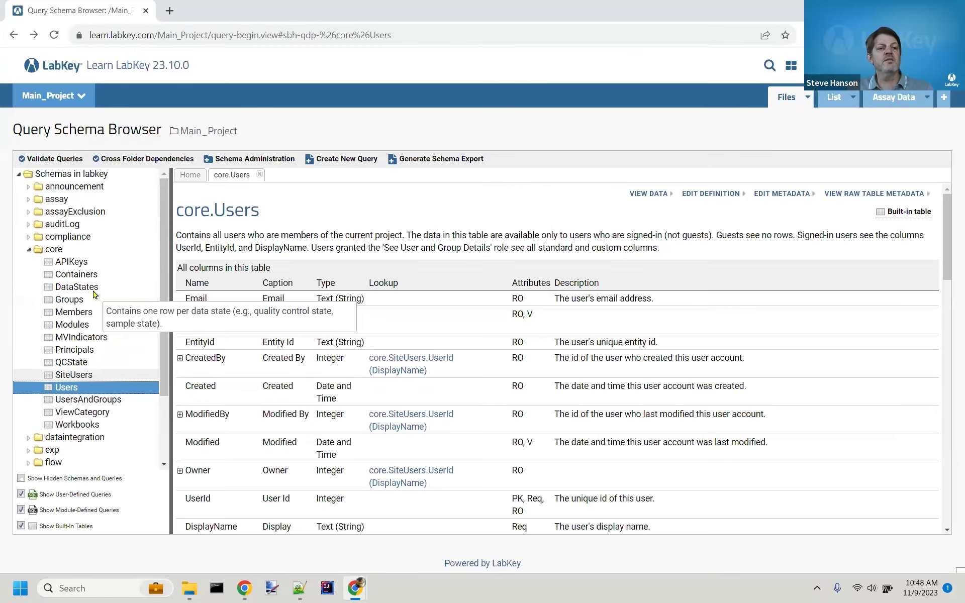
left_click(43, 202)
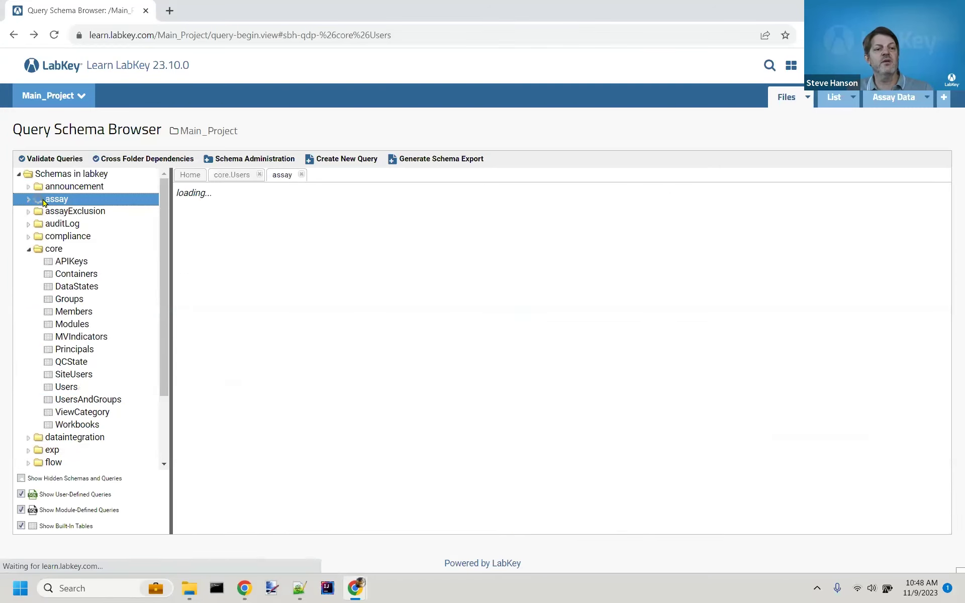
left_click(56, 215)
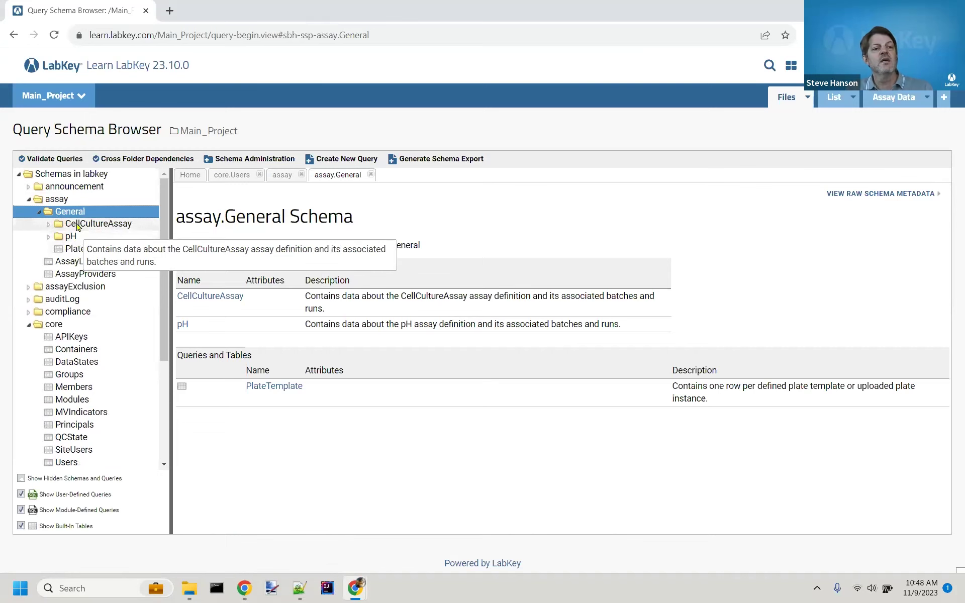
left_click(81, 226)
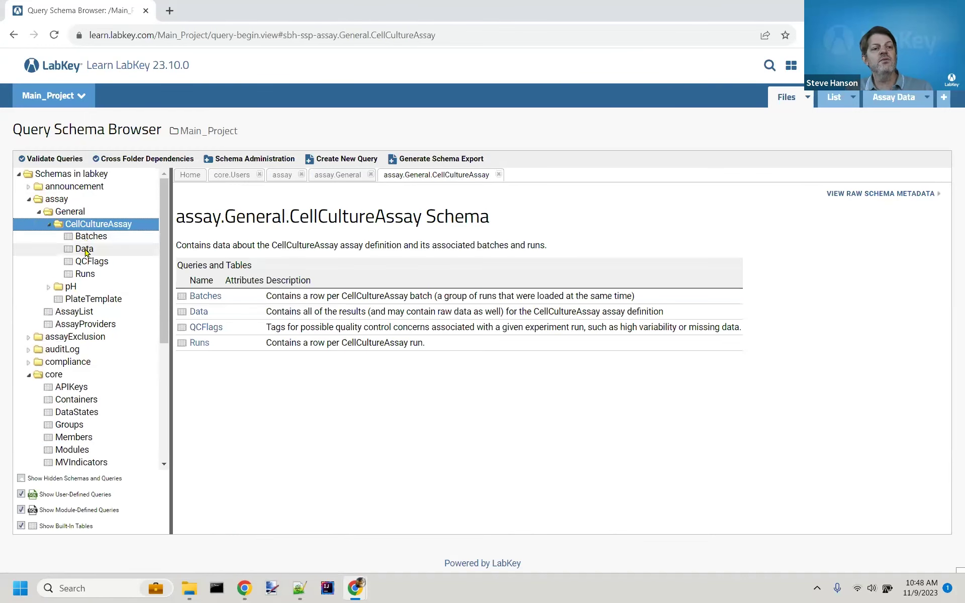
left_click(84, 249)
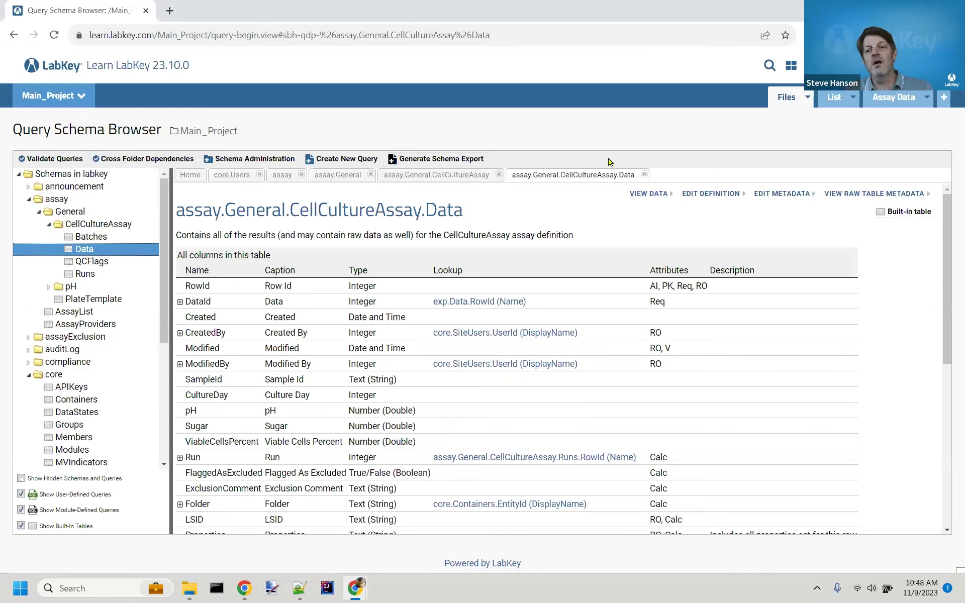
left_click(639, 196)
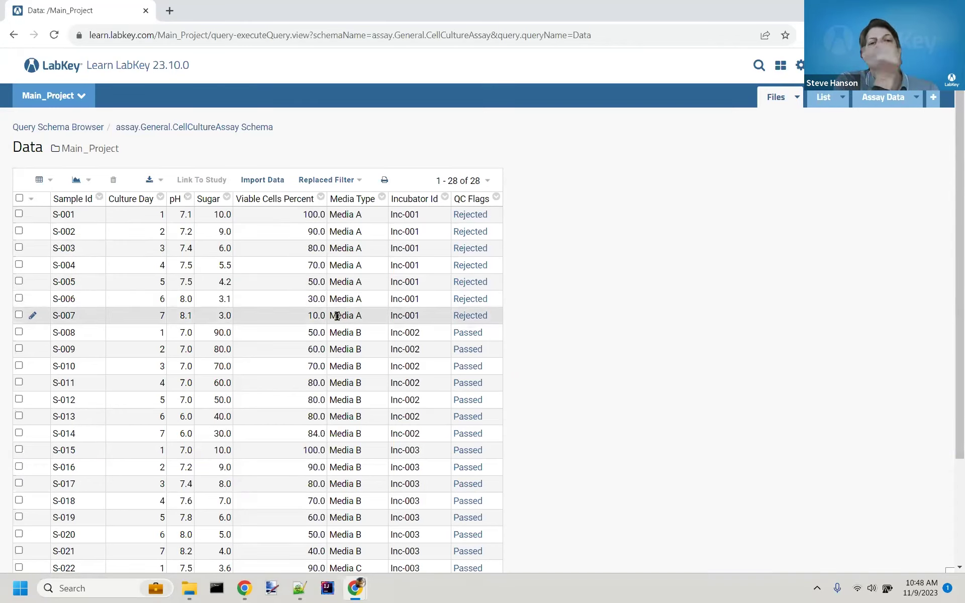
key("alt+Left")
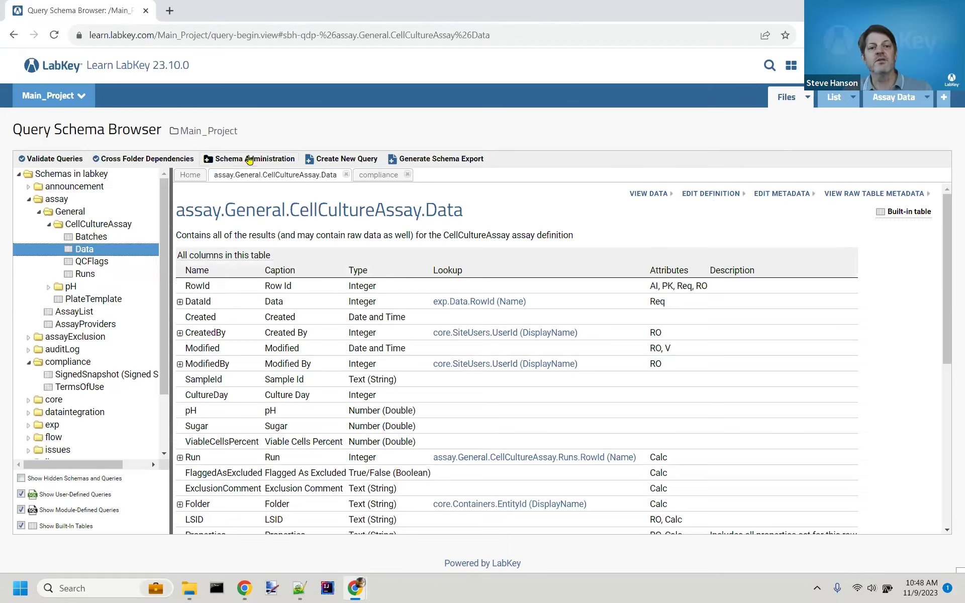
Step: Create a new query named HighCellViability based on the CellCultureAssay Data table and execute its default SQL
left_click(339, 160)
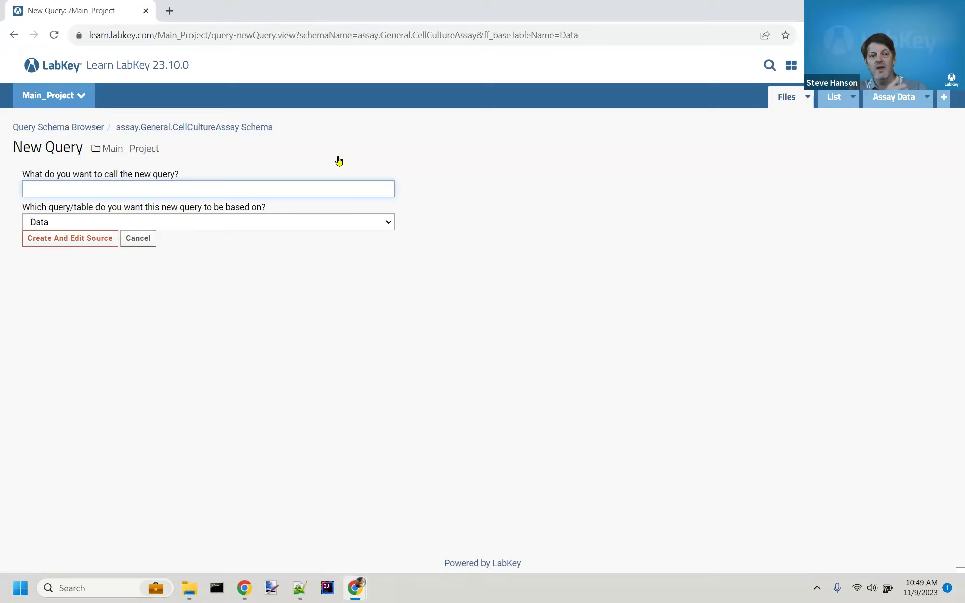
left_click(87, 183)
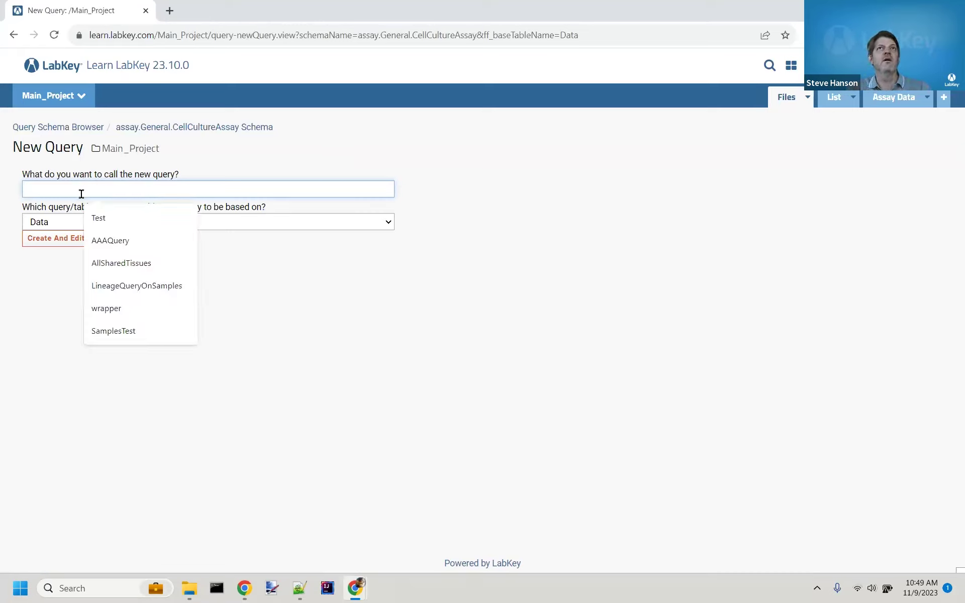
type("H")
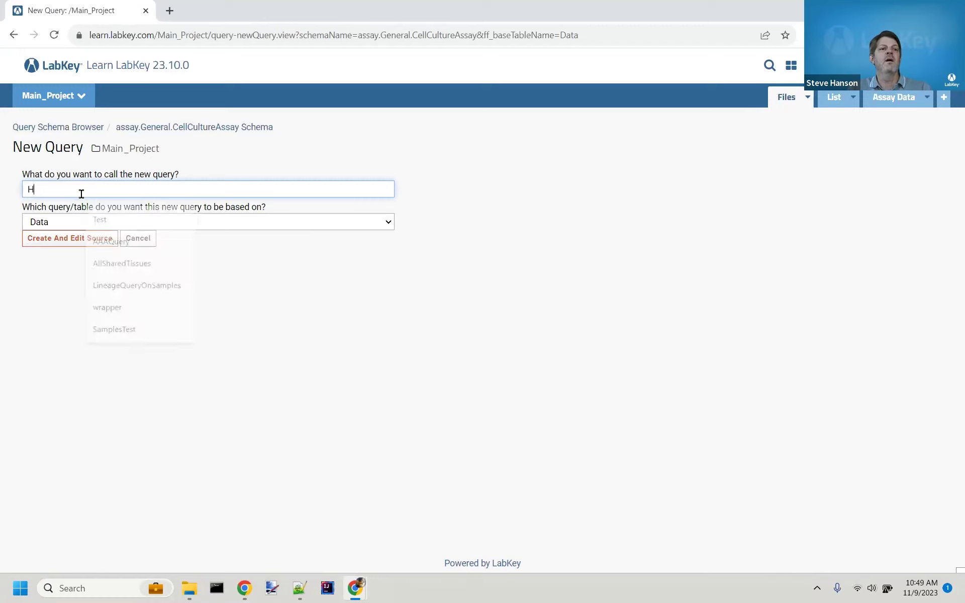
type("iigh")
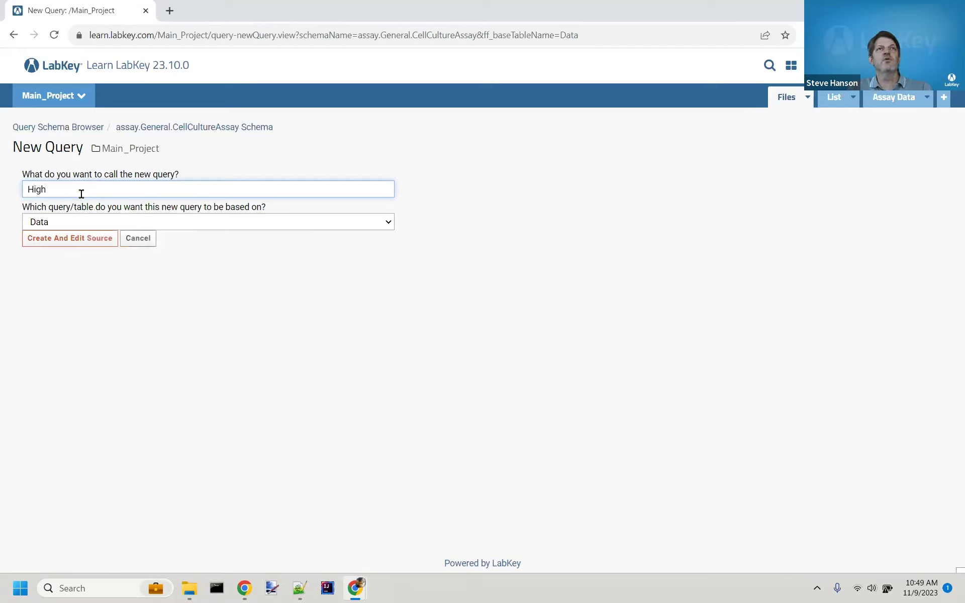
type("CellViability")
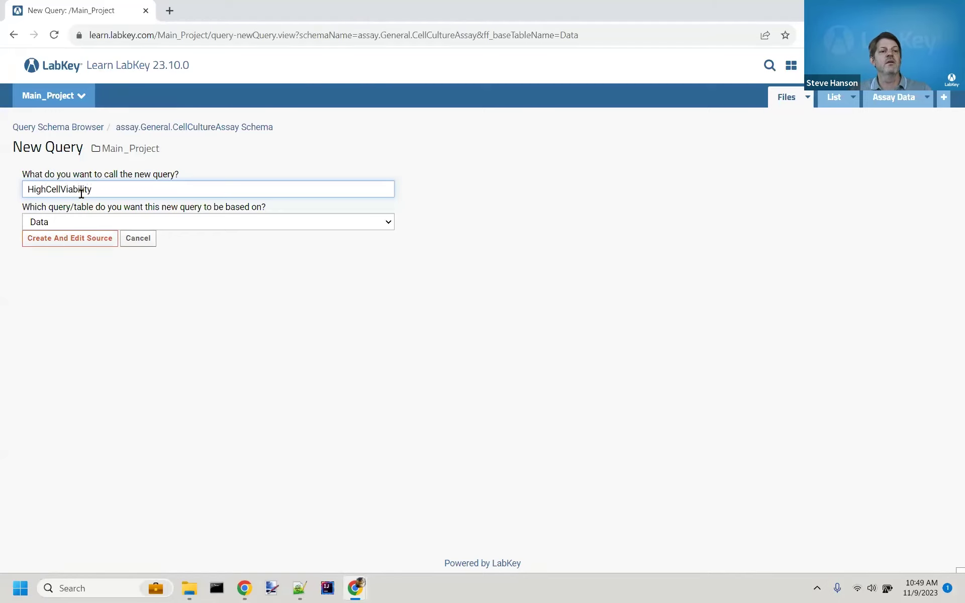
left_click(71, 239)
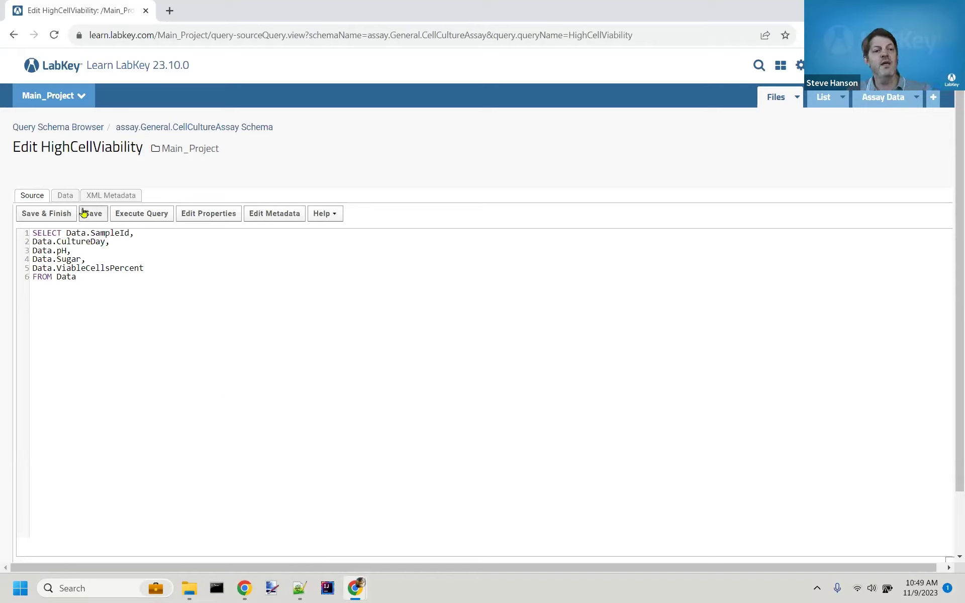
left_click(133, 221)
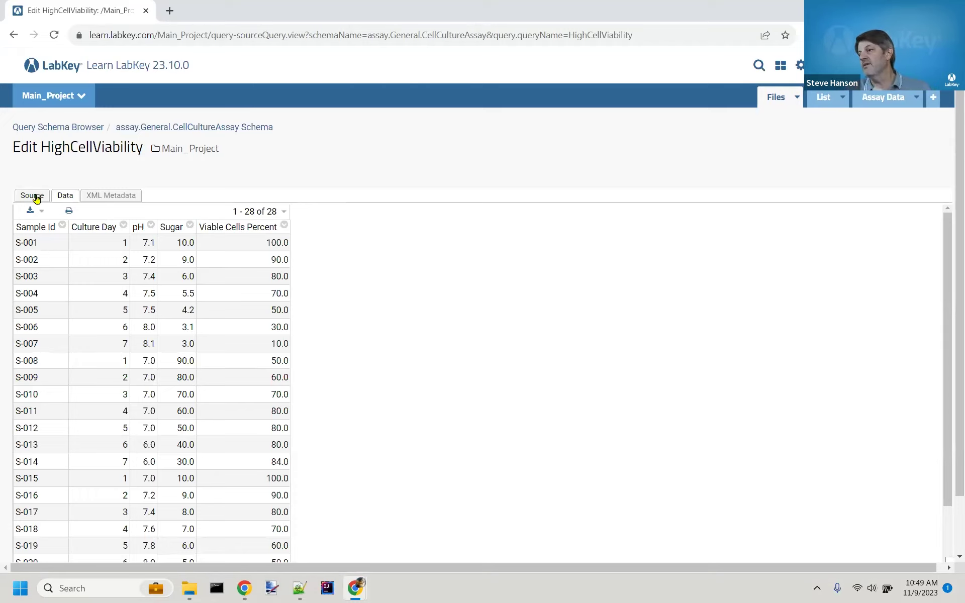
Step: Add the clause WHERE ViableCellsPercent > 90 to the HighCellViability source and execute the query
left_click(37, 196)
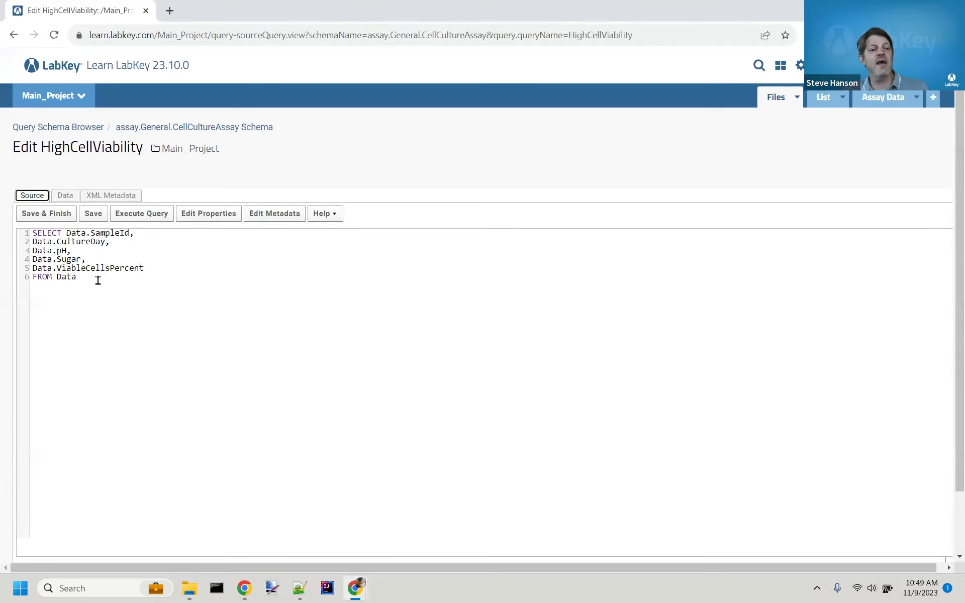
type("WHERE")
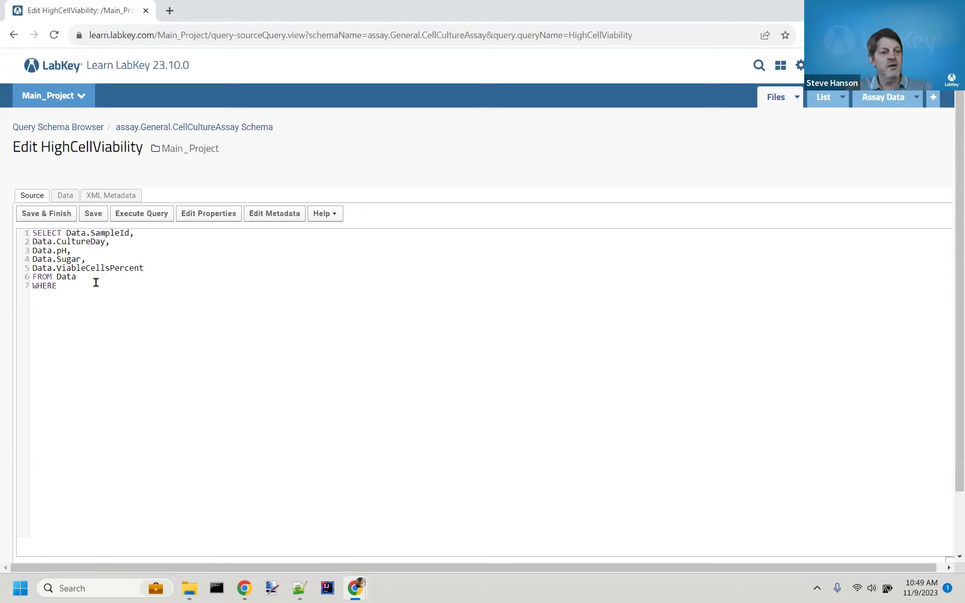
type(" Viab")
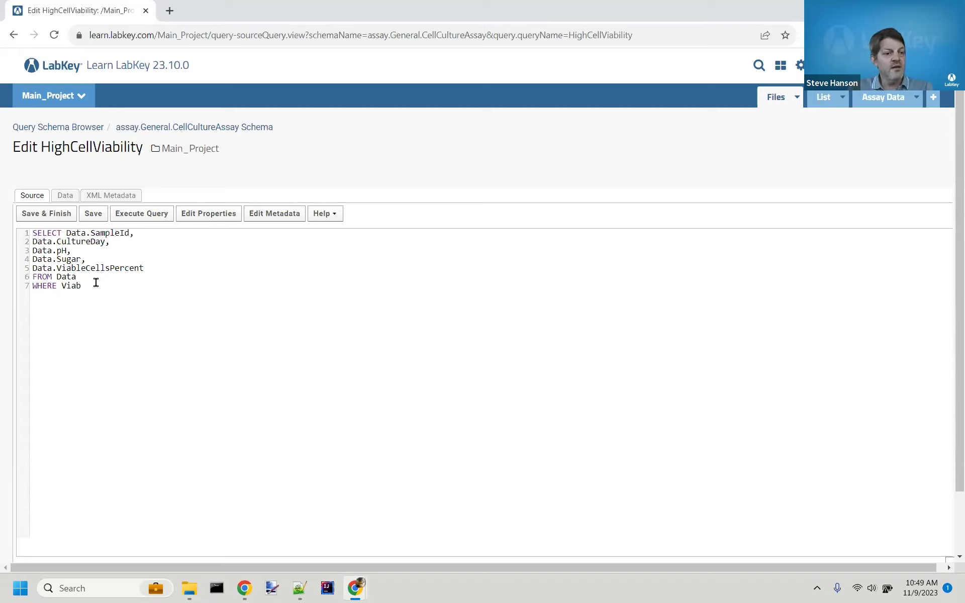
type("leCellsPercent > 90")
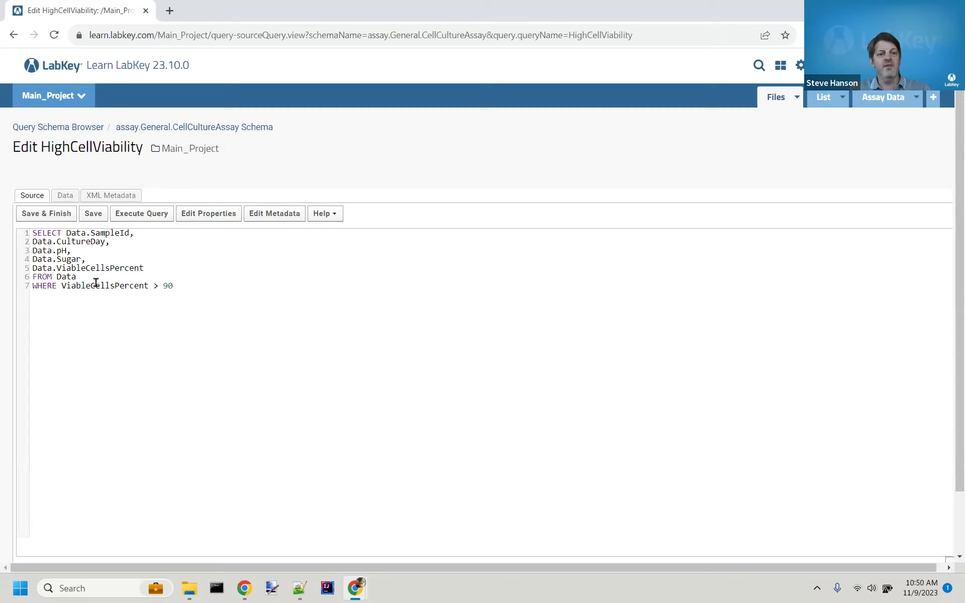
left_click(141, 215)
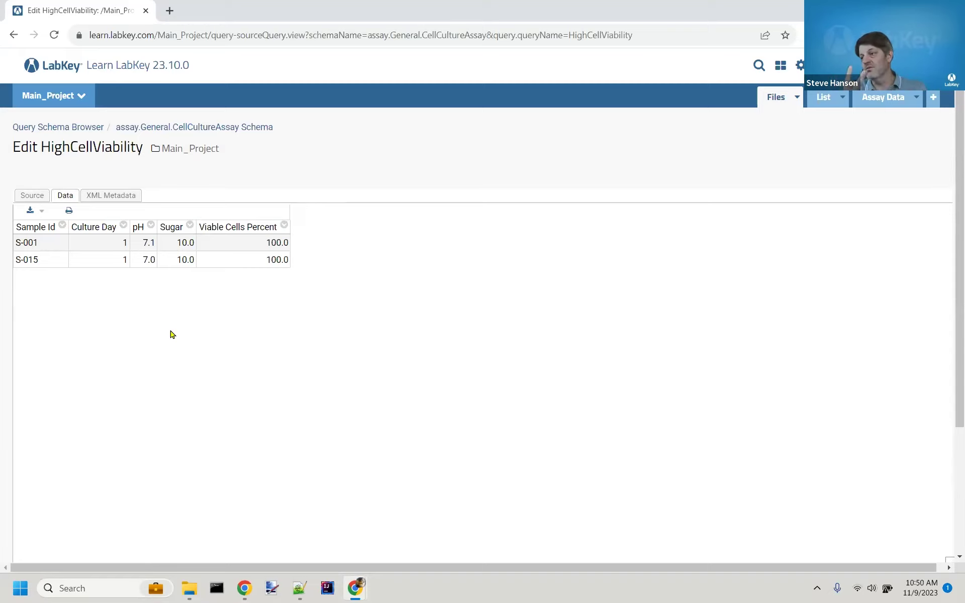
Step: Change the WHERE clause's ViableCellsPercent threshold to 80 and execute the query again
left_click(34, 198)
left_click(173, 280)
key("BackSpace")
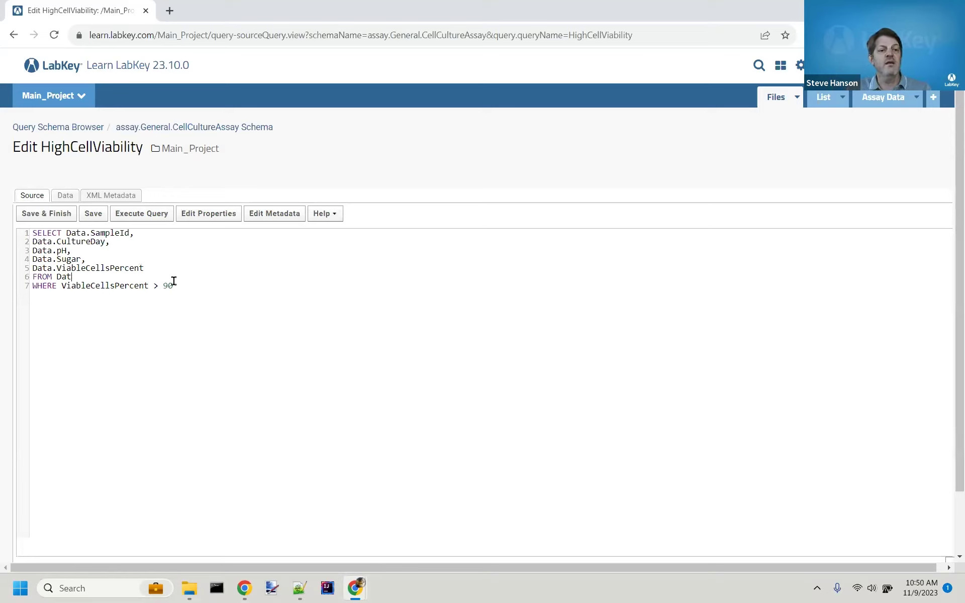
type("ta")
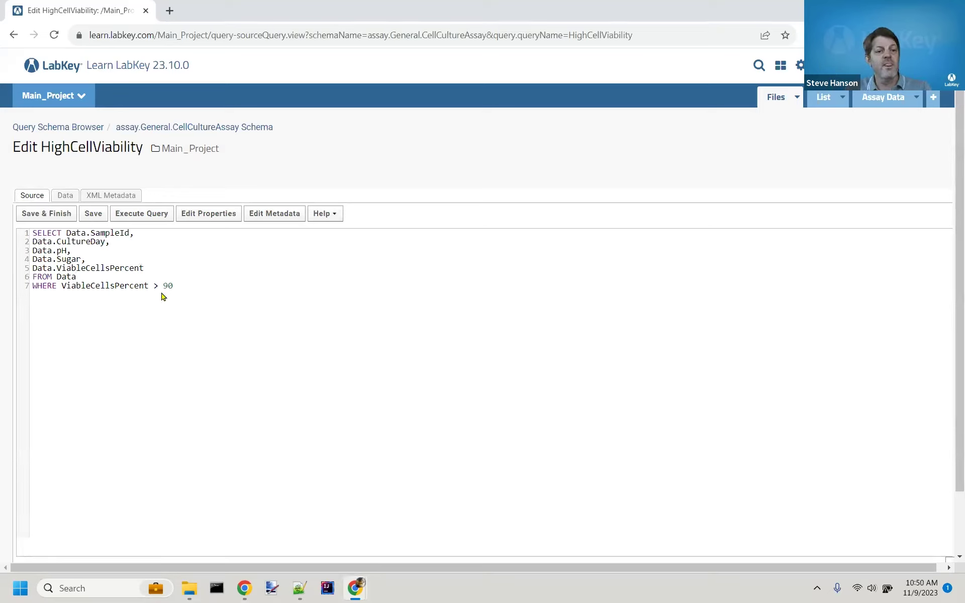
left_click(182, 283)
key("BackSpace")
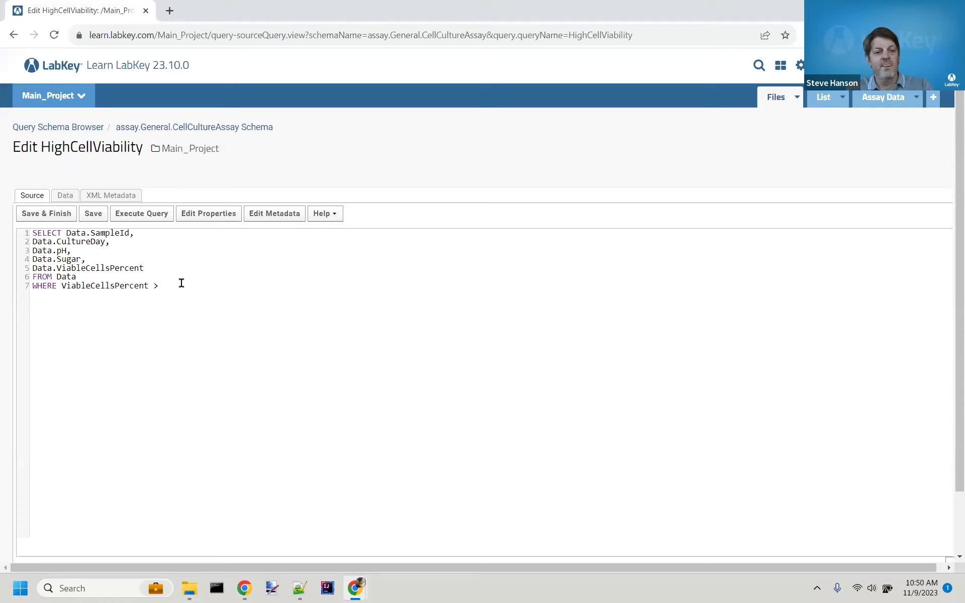
left_click(130, 214)
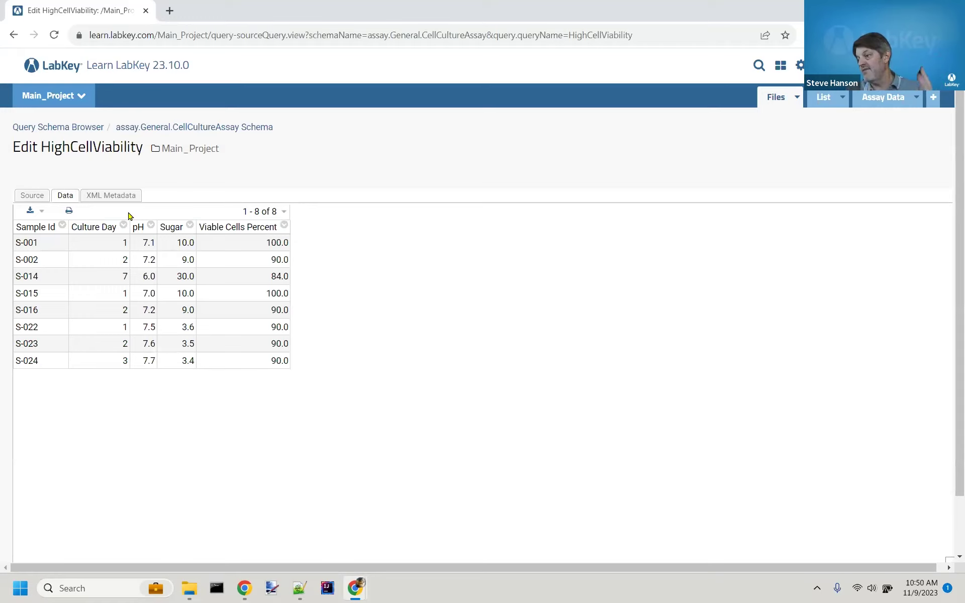
Step: Save and finish the HighCellViability query, then open its entry in the Query Schema Browser
left_click(34, 198)
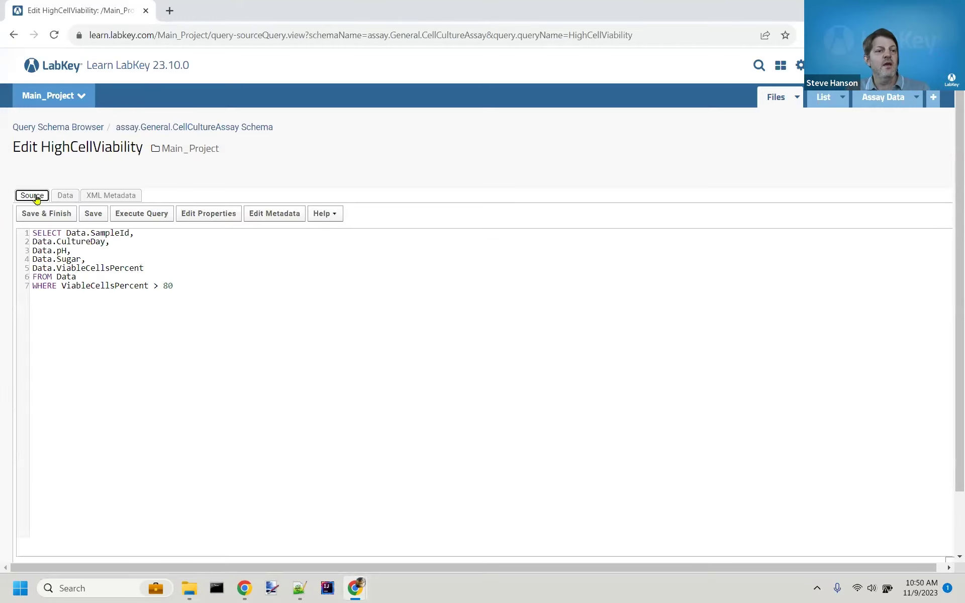
left_click(44, 215)
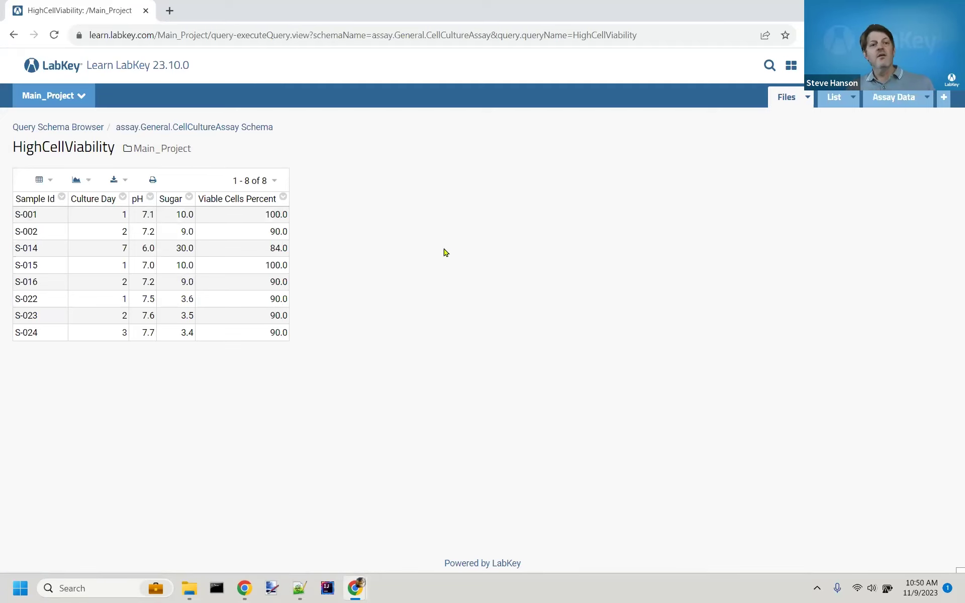
left_click(174, 128)
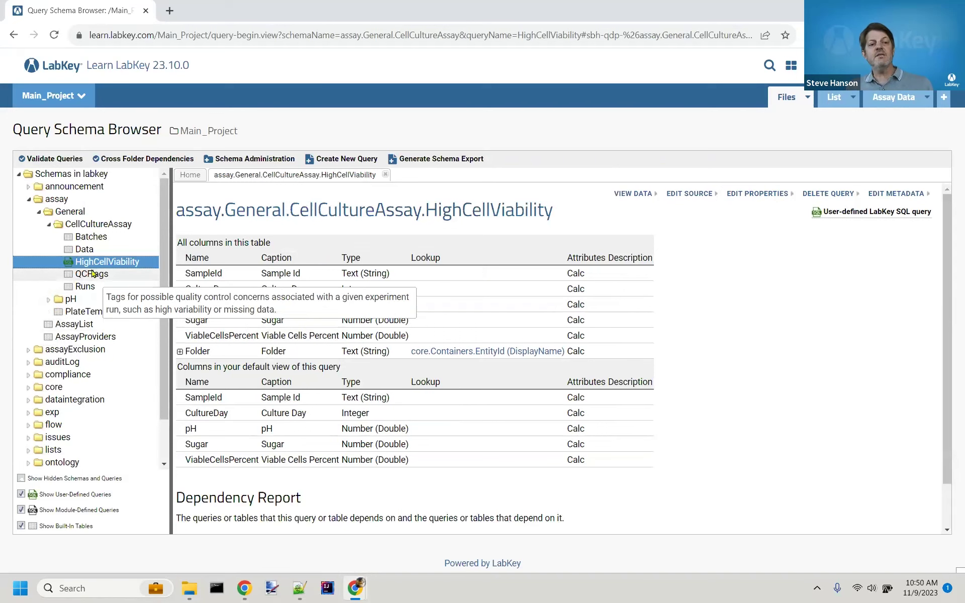
Step: Examine the schema entries of HighCellViability and the Data table, including the dependees and dependents in their Dependency Reports
left_click(91, 254)
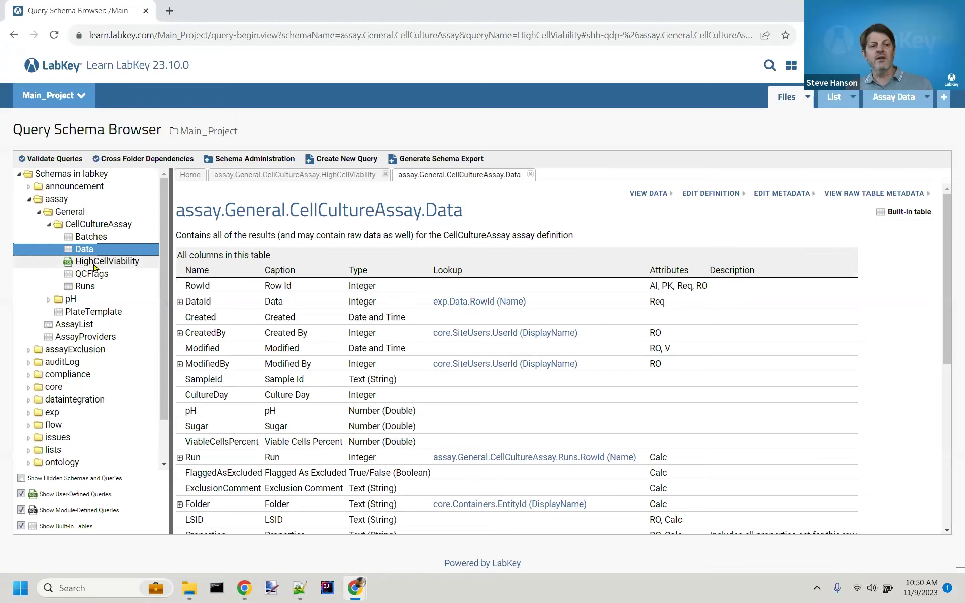
left_click(95, 267)
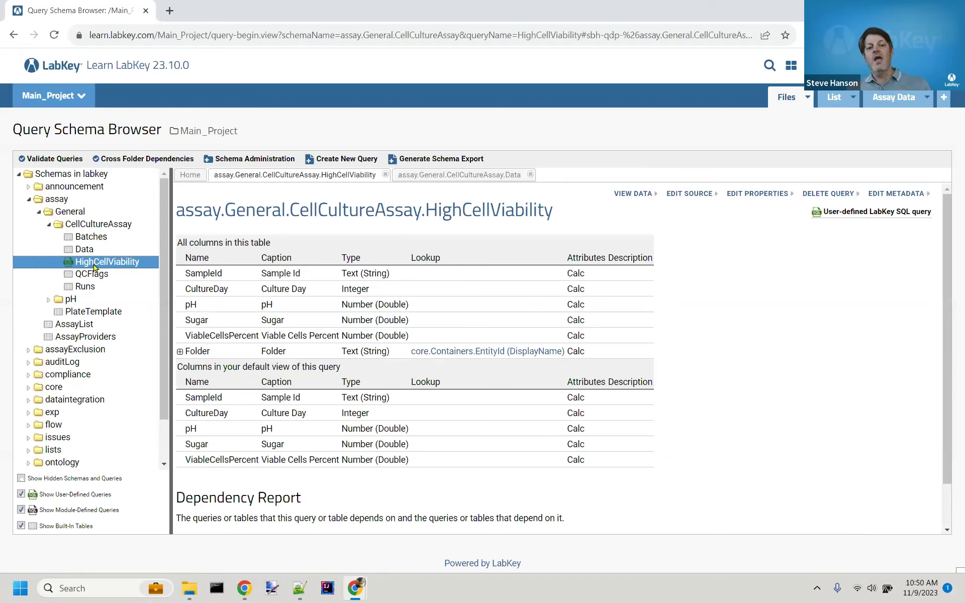
scroll(426, 432, "down", 1)
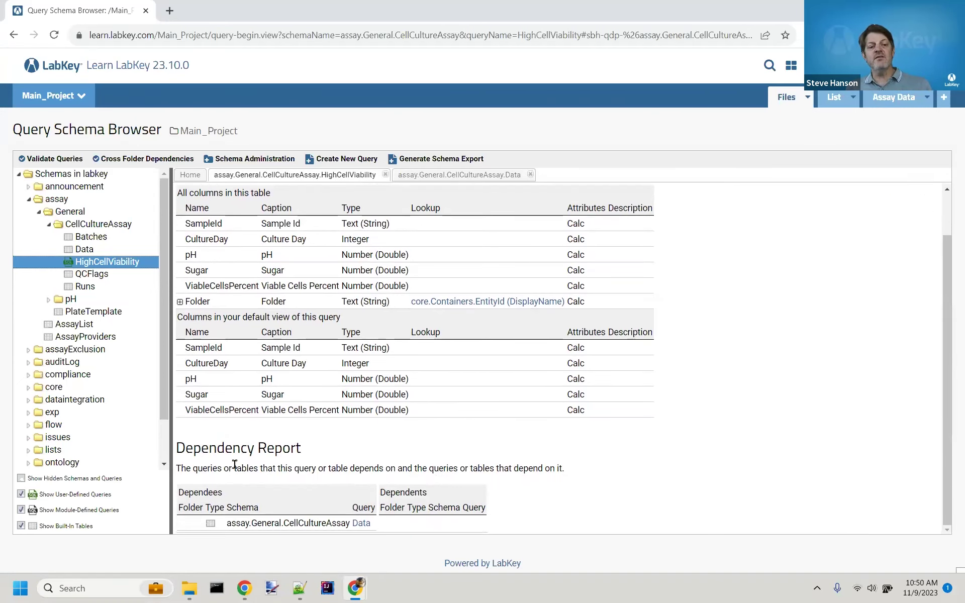
left_click_drag(180, 447, 308, 454)
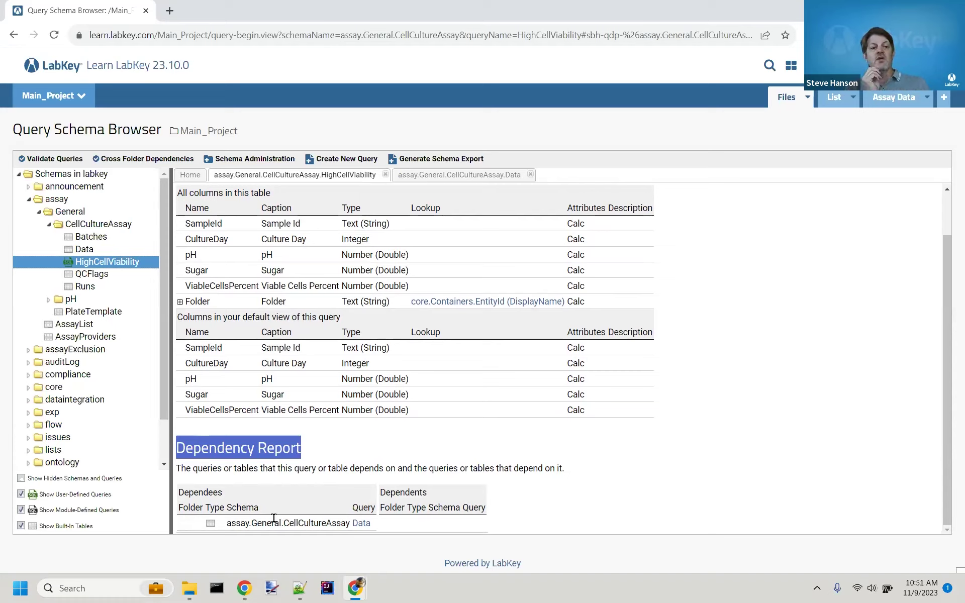
scroll(360, 407, "up", 1)
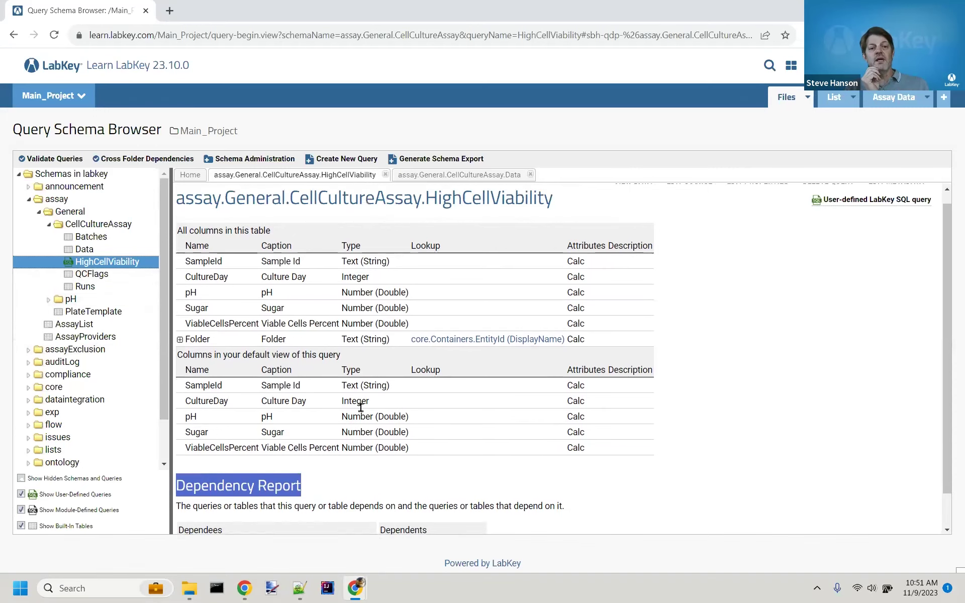
scroll(360, 407, "down", 1)
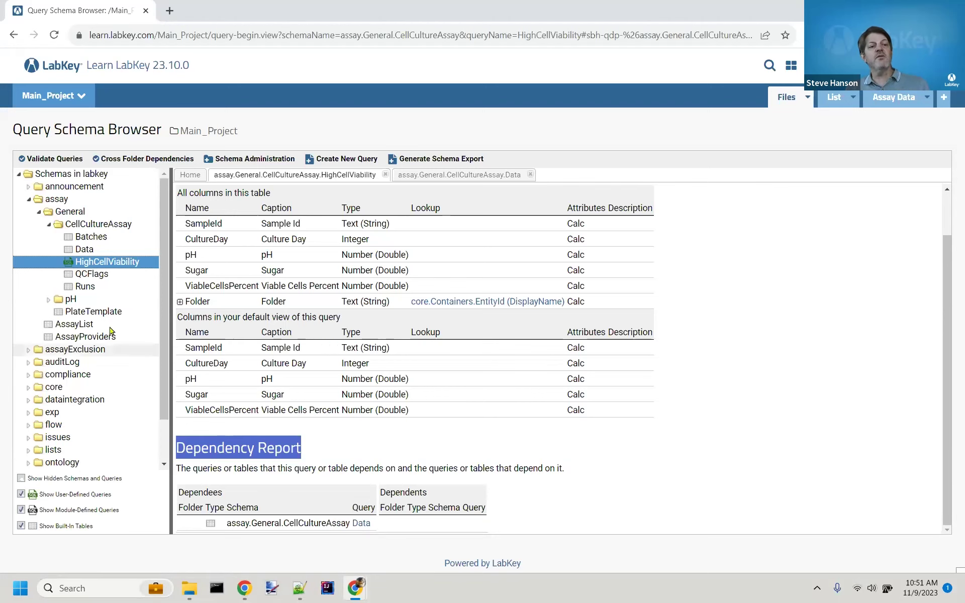
left_click(82, 249)
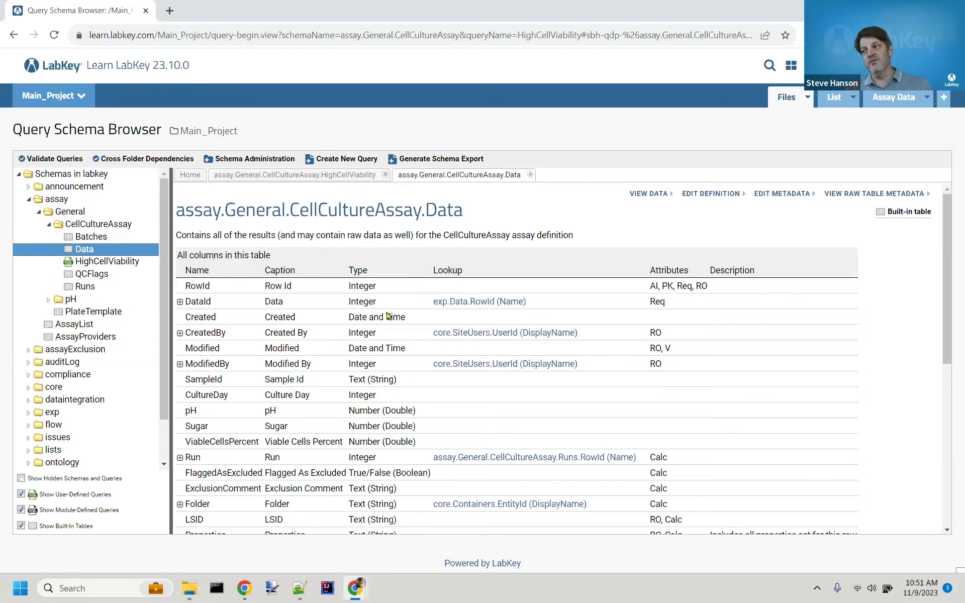
scroll(388, 315, "down", 6)
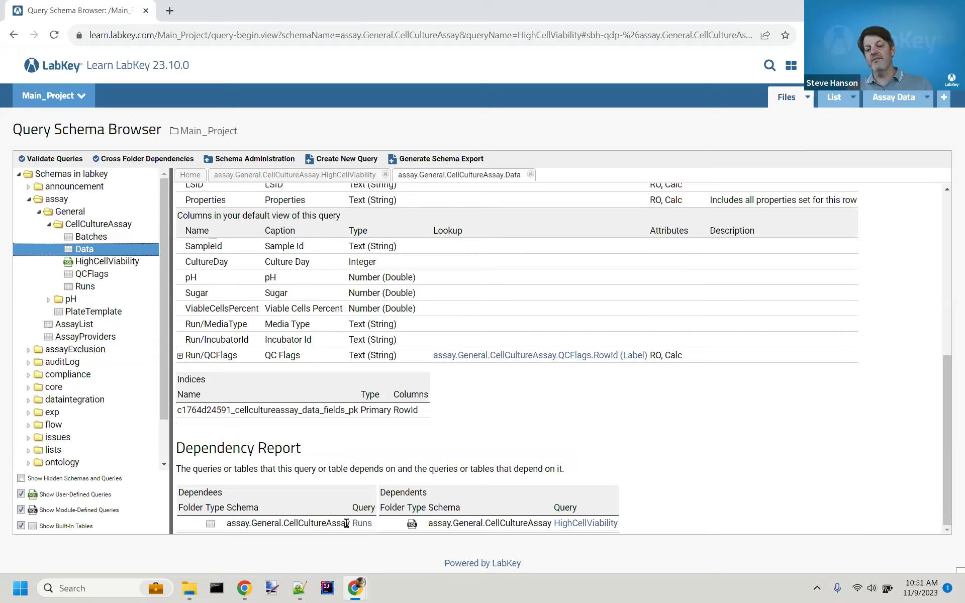
Step: Follow the dependent listed in the Data table's Dependency Report to the HighCellViability schema entry
left_click(590, 523)
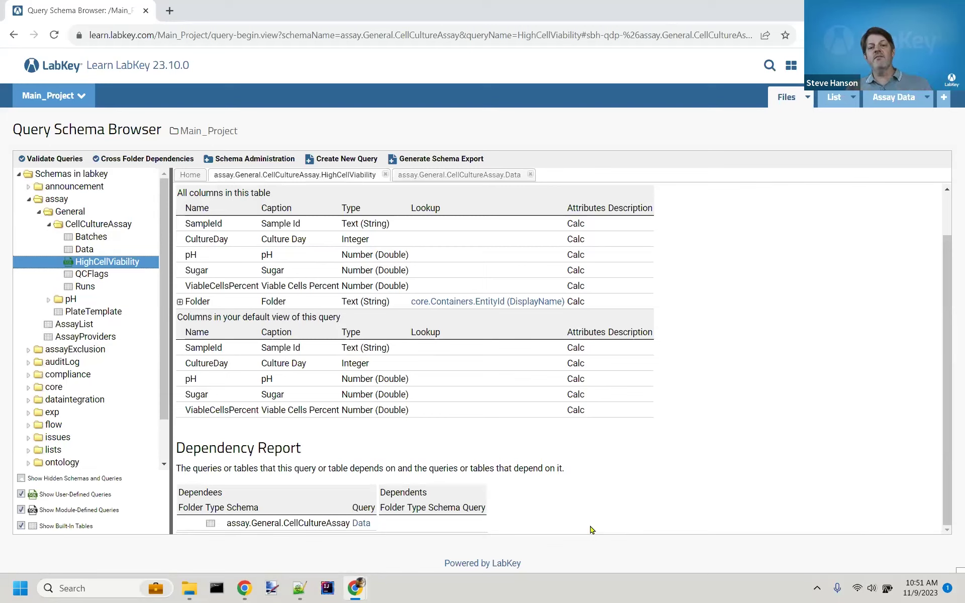
scroll(671, 409, "up", 1)
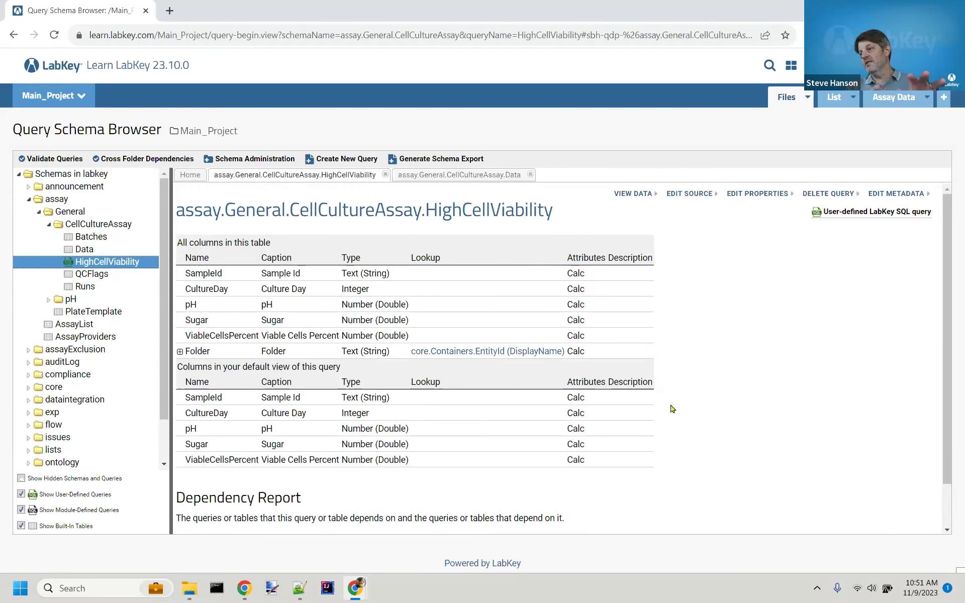
Step: Add a Query web part to Main_Project's Assay Data page, below the CellCultureAssay Results
left_click(898, 103)
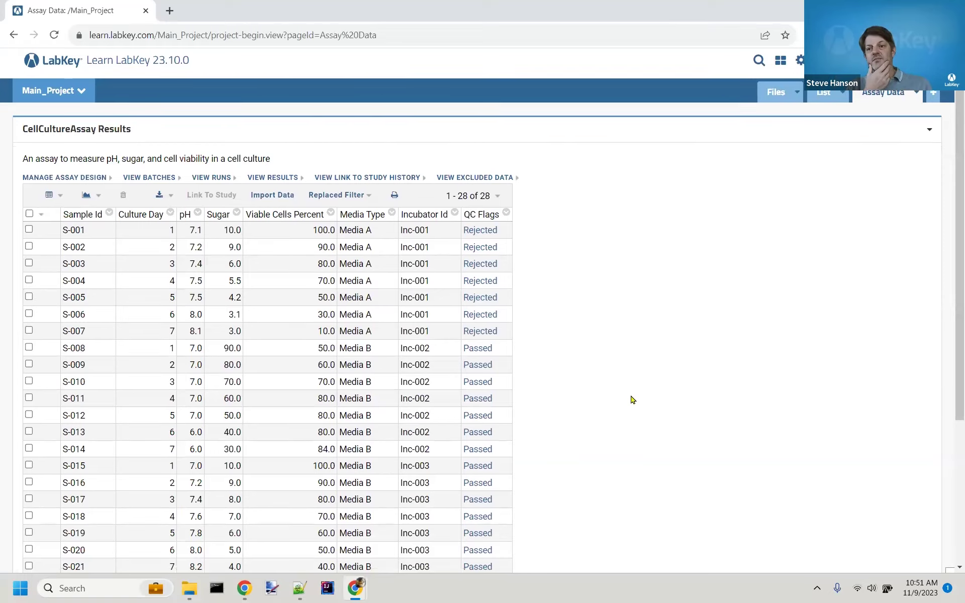
scroll(631, 399, "down", 4)
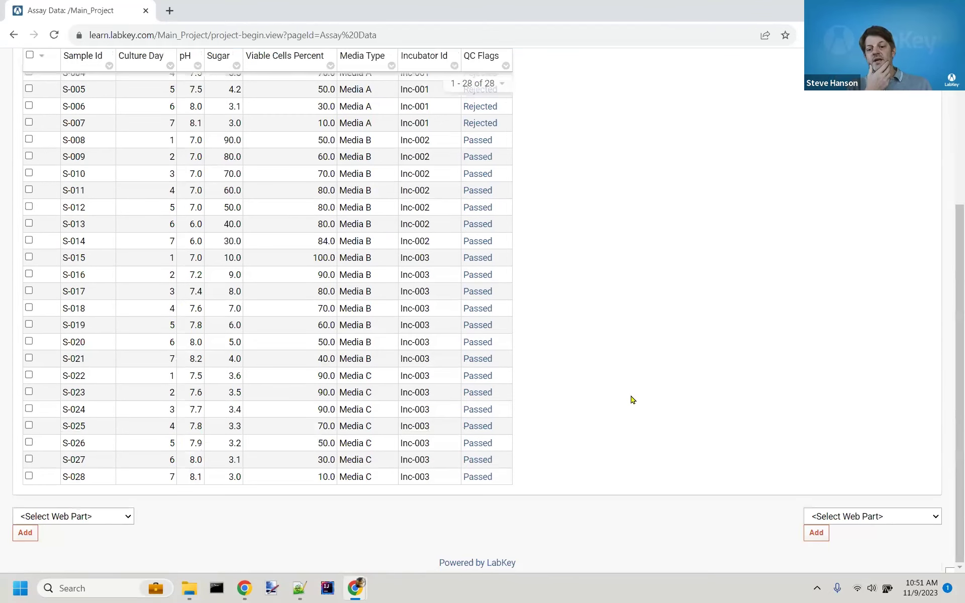
left_click(59, 518)
scroll(30, 443, "down", 3)
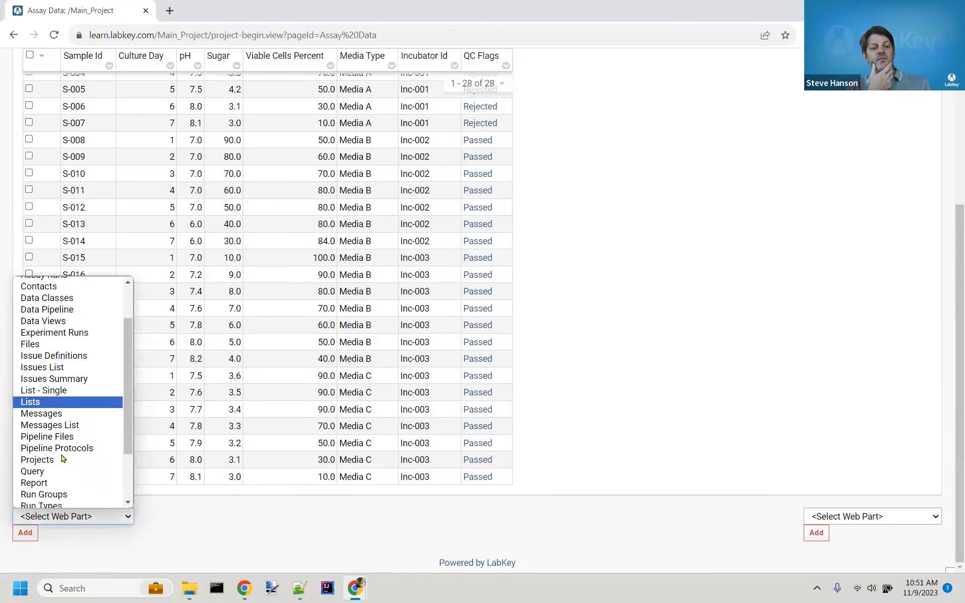
left_click(37, 401)
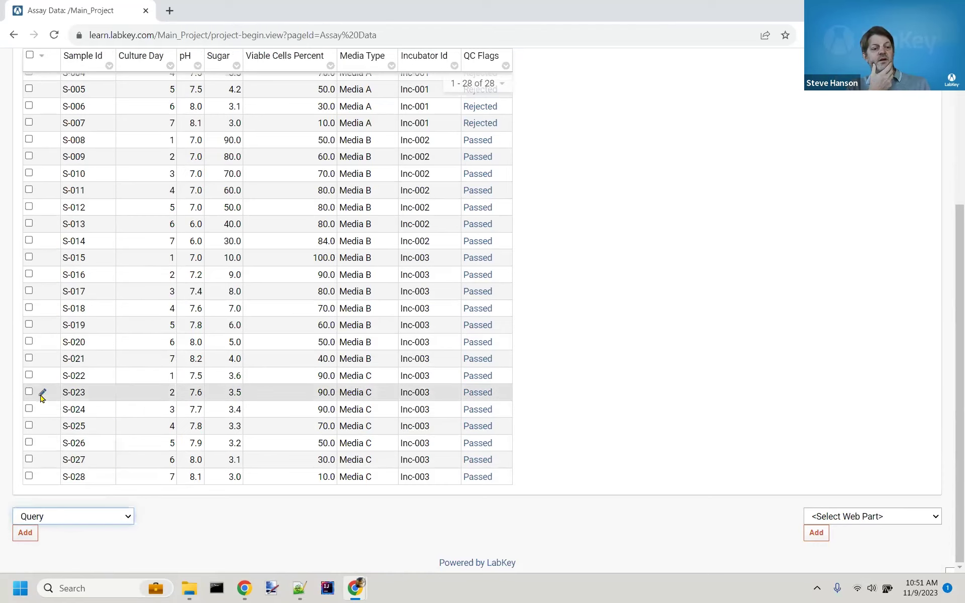
left_click(29, 531)
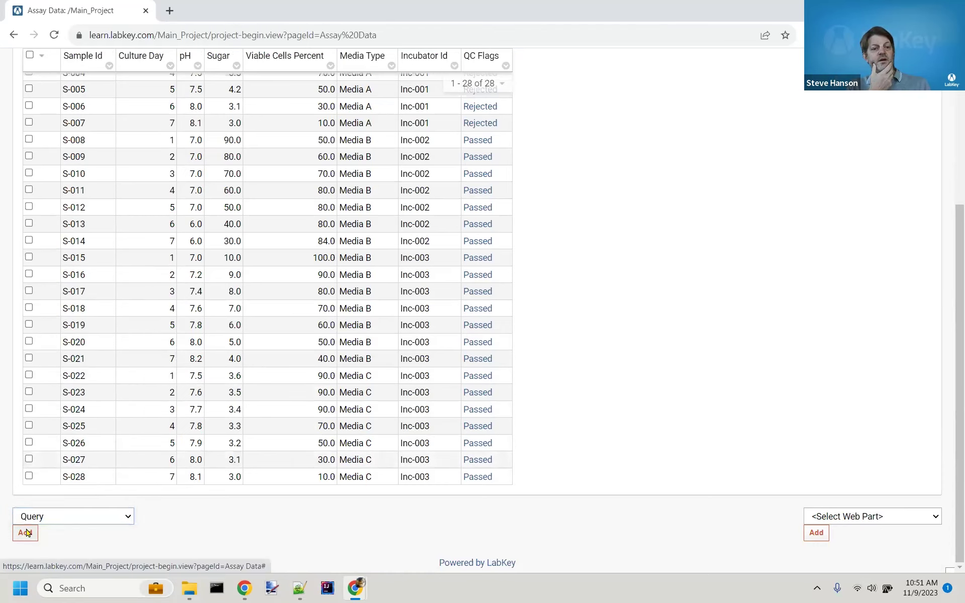
Step: Configure the web part to show the contents of the HighCellViability query from the assay.General.CellCultureAssay schema and submit it
left_click(201, 179)
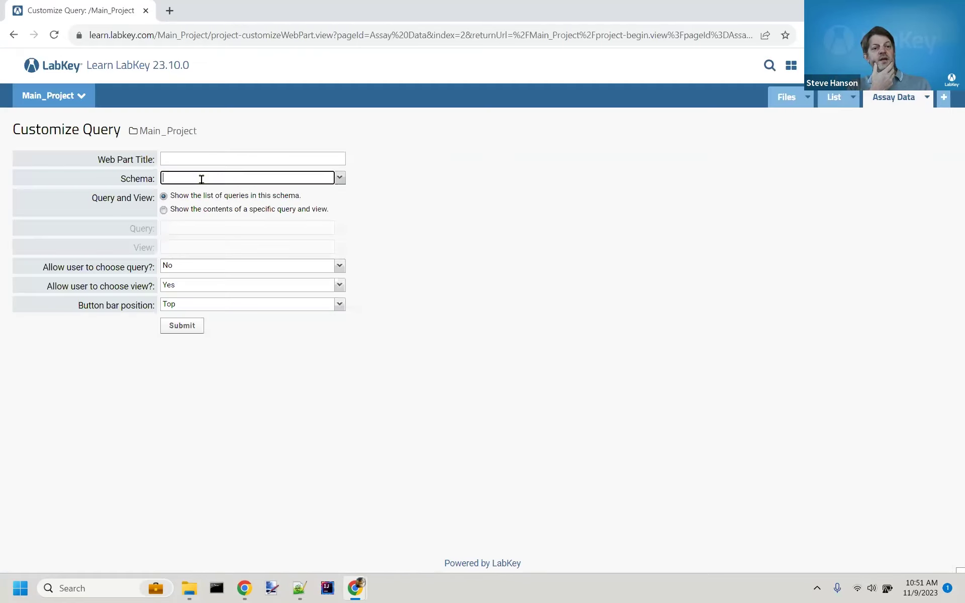
left_click(340, 183)
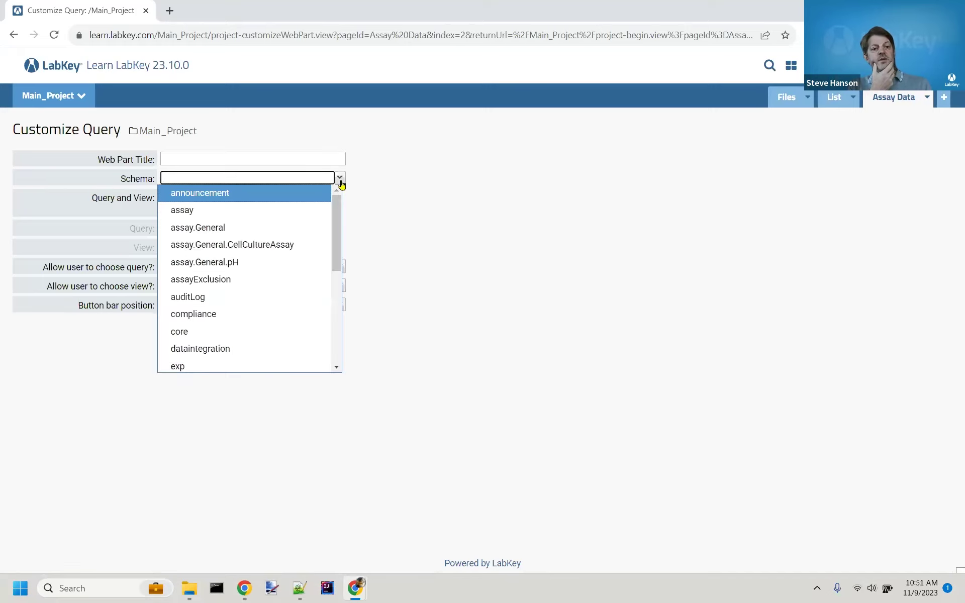
left_click(292, 250)
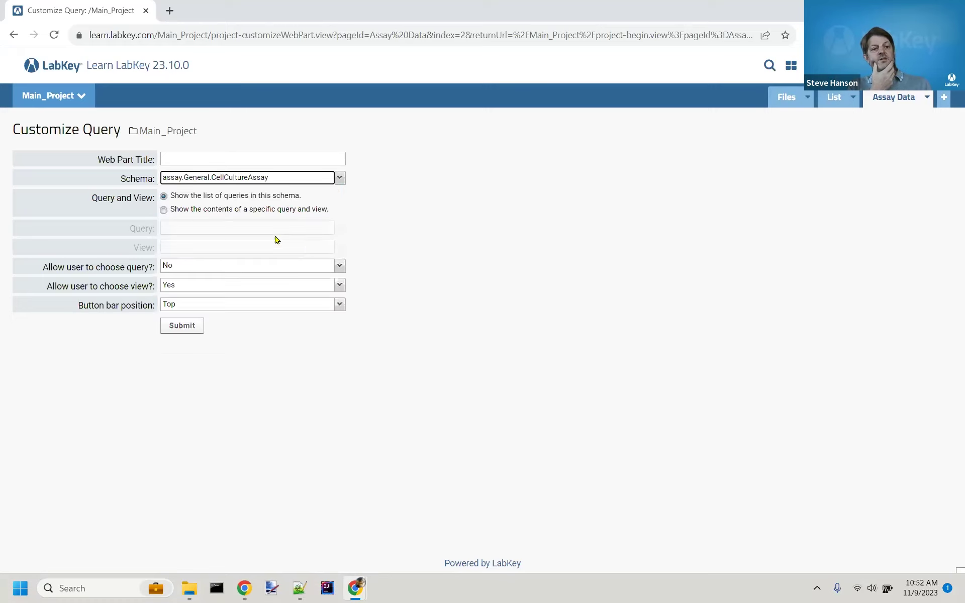
left_click(224, 210)
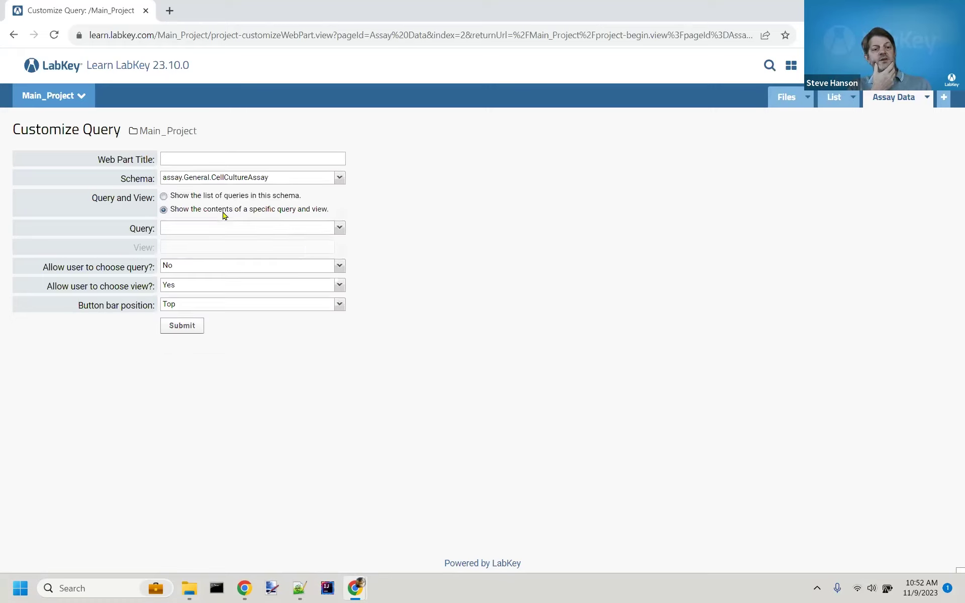
left_click(339, 230)
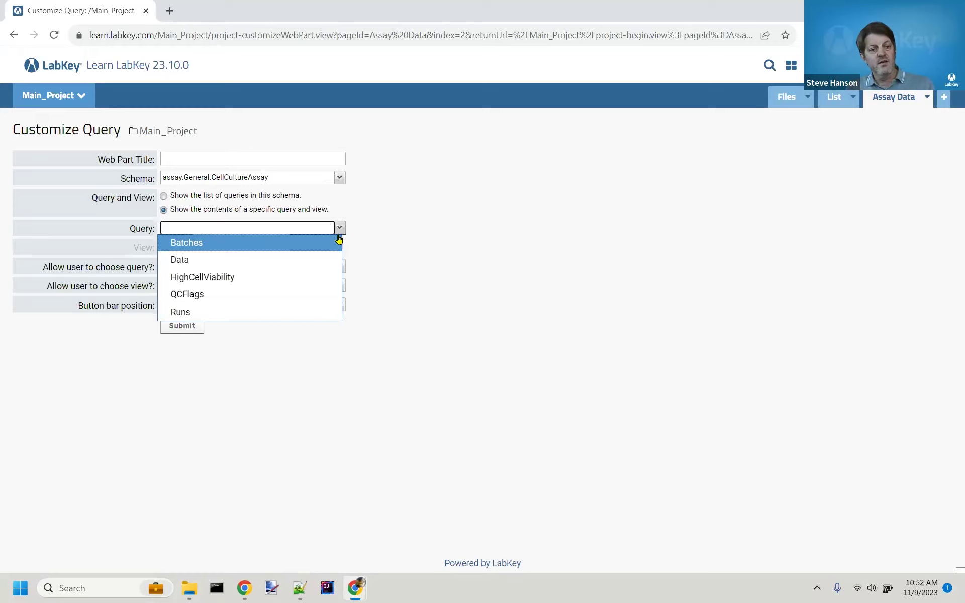
left_click(305, 277)
left_click(182, 326)
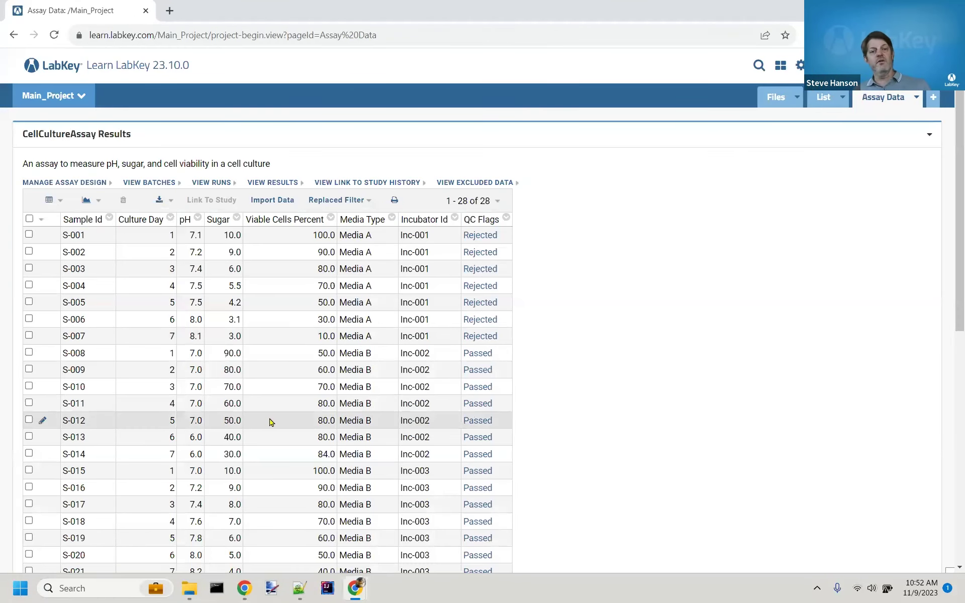
Step: Compare the HighCellViability web part's rows with the CellCultureAssay Results grid on the Assay Data page
scroll(270, 420, "down", 9)
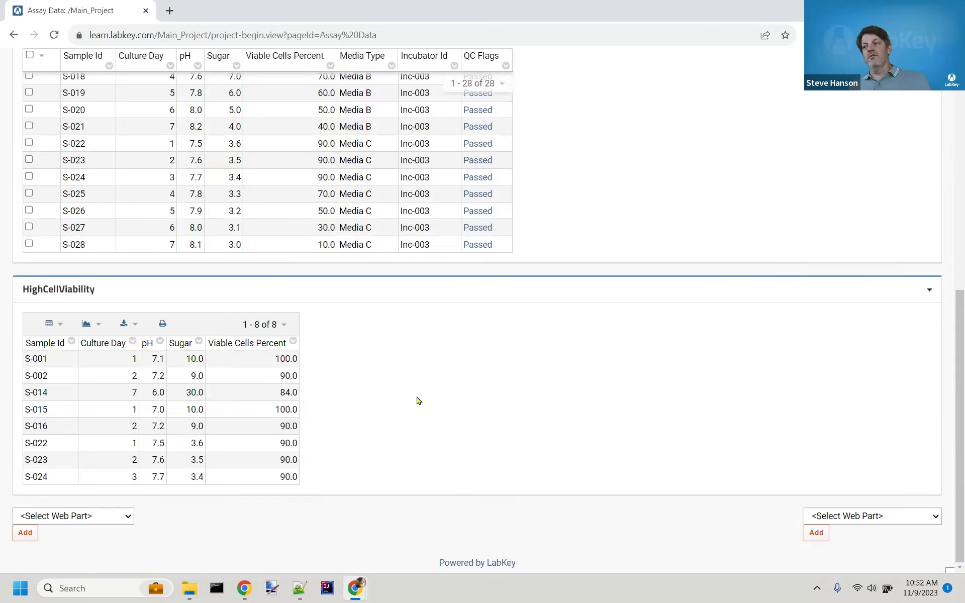
scroll(416, 400, "up", 15)
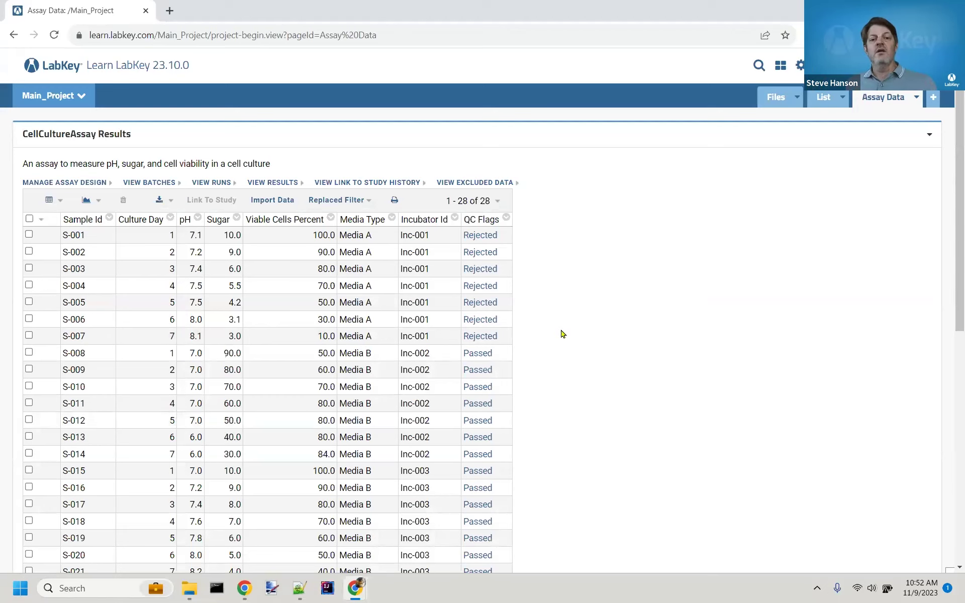
scroll(599, 329, "down", 1)
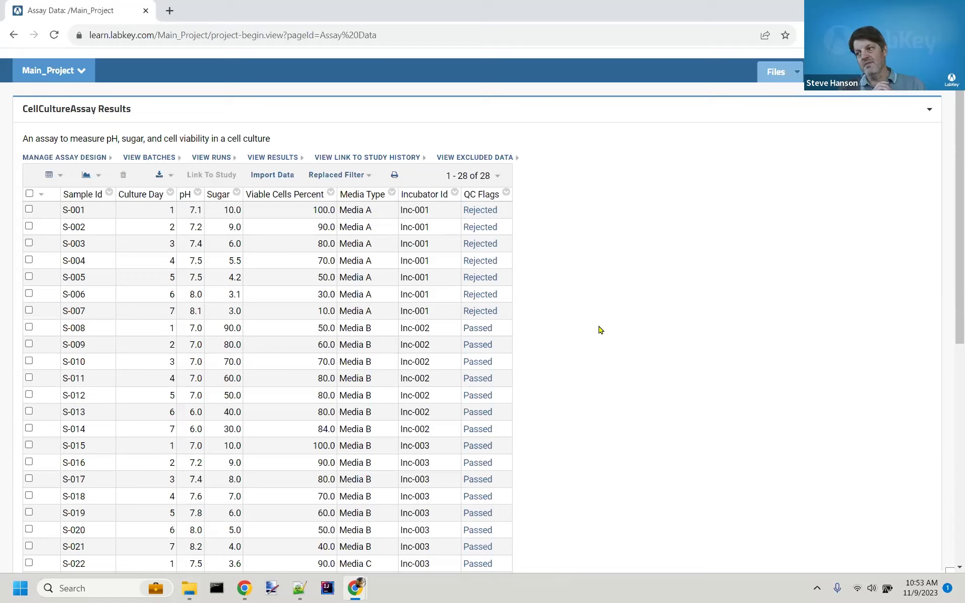
scroll(599, 329, "down", 8)
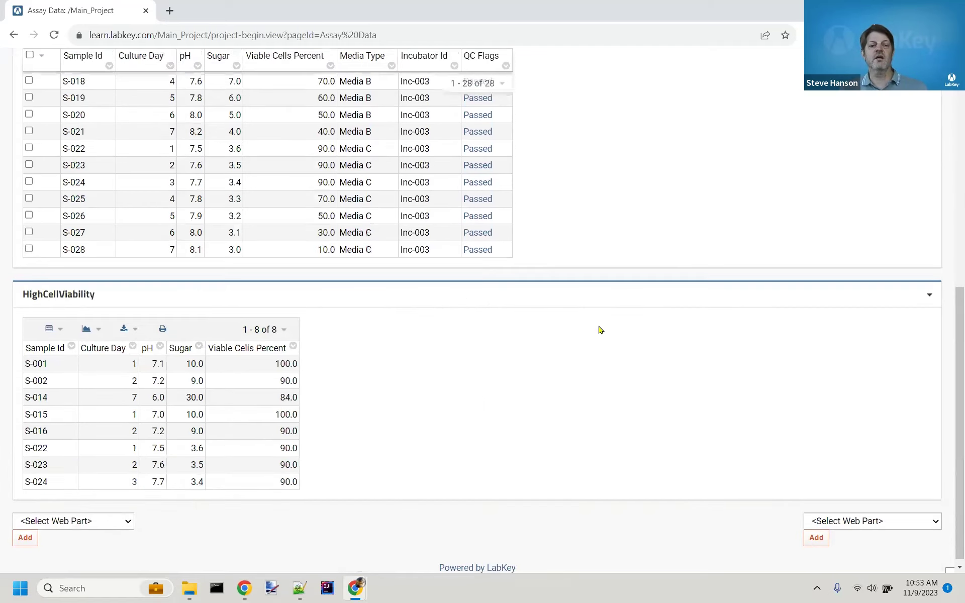
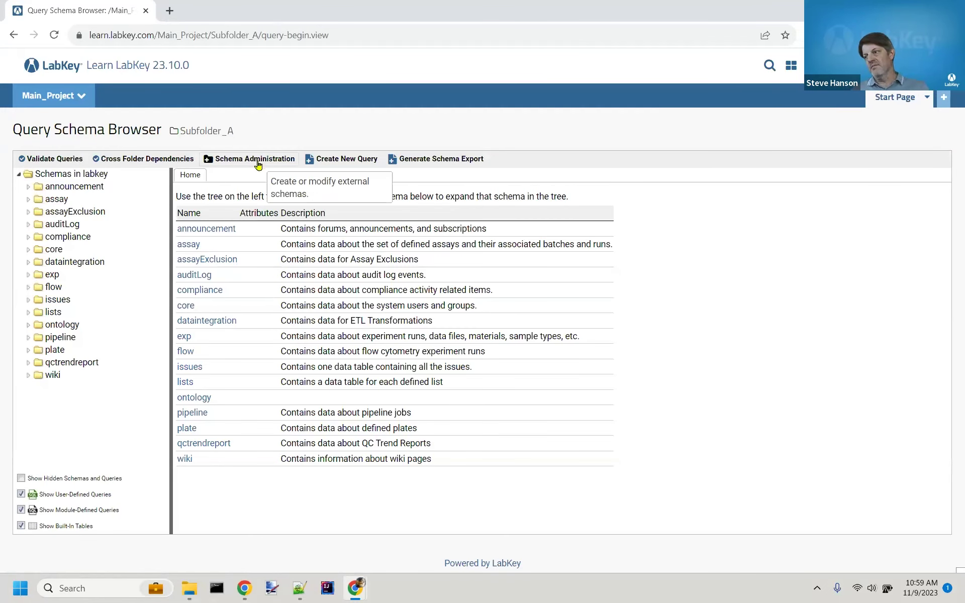
Step: Start a new linked schema in Subfolder_A's Schema Administration and name it dataToShow
left_click(258, 159)
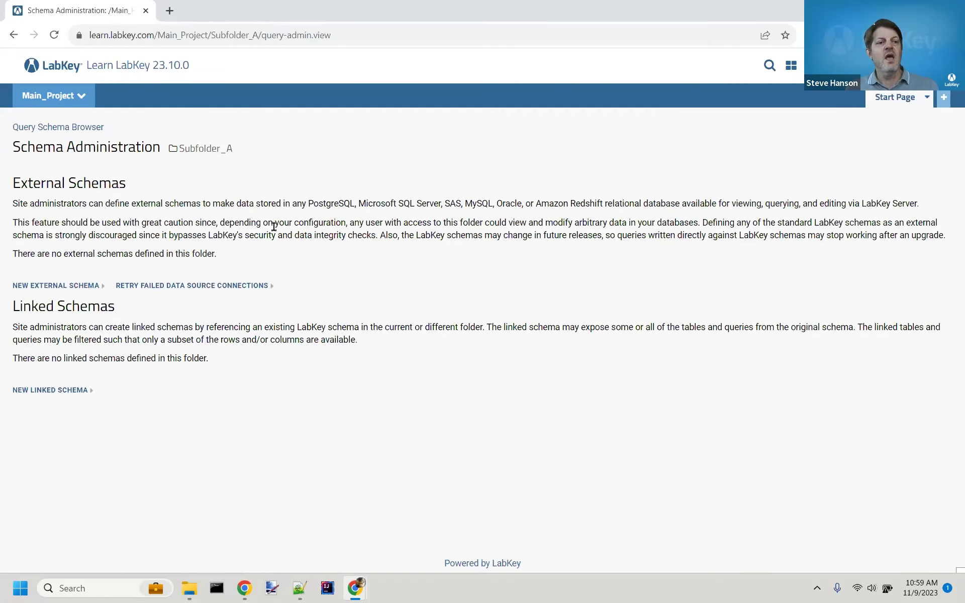
left_click(58, 391)
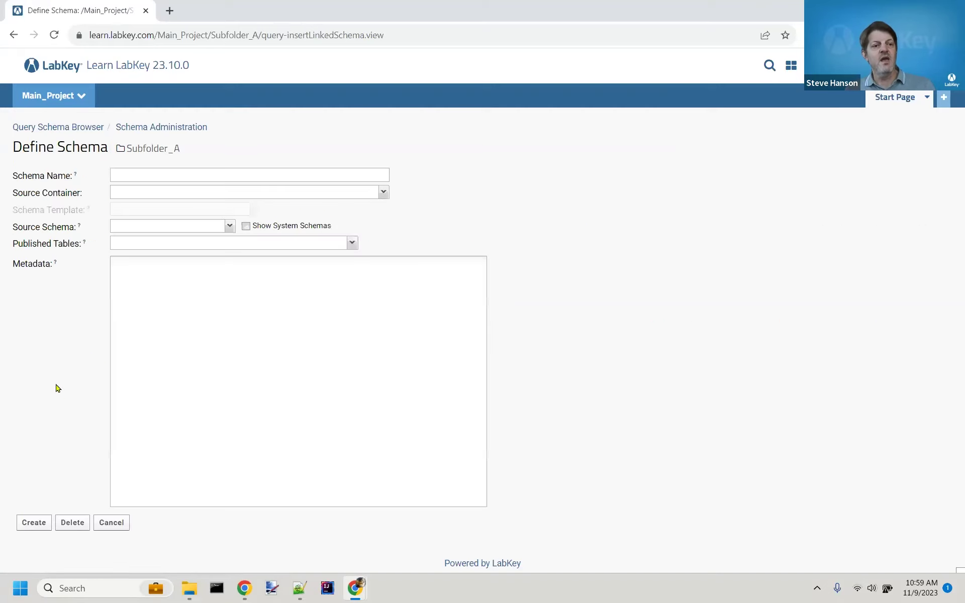
left_click(155, 174)
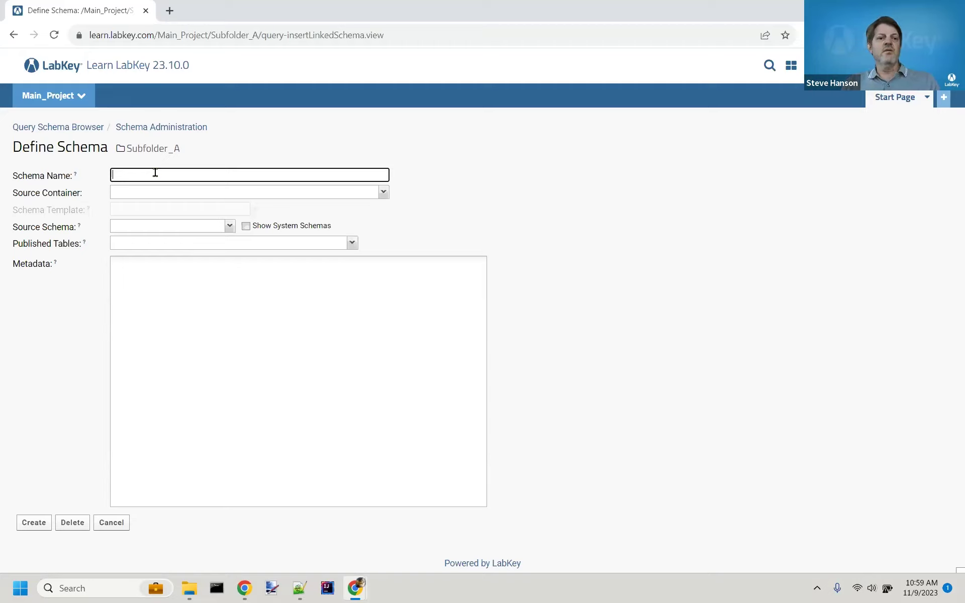
type("dataToShow")
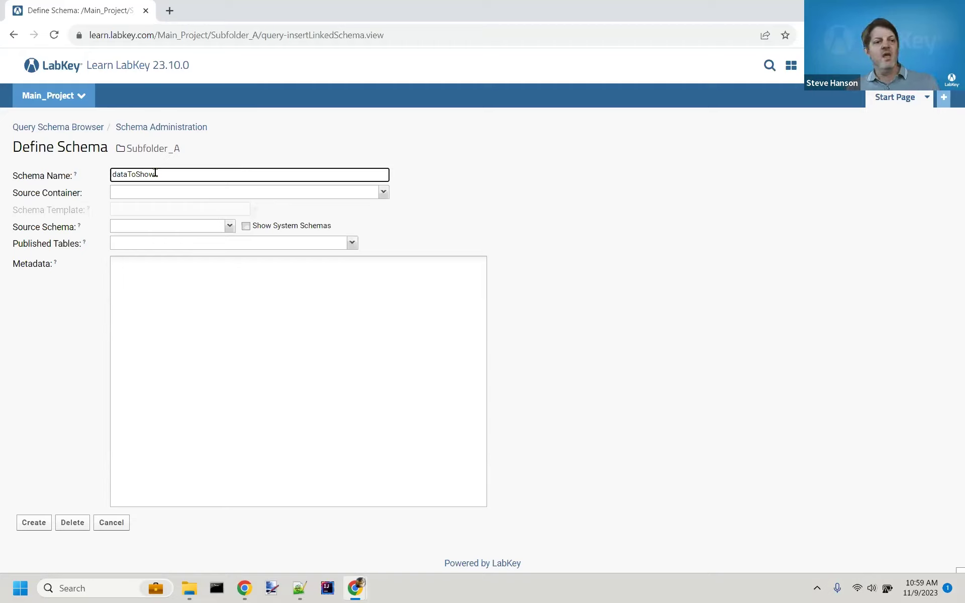
Step: Set the linked schema's source container to /Main_Project
left_click(387, 197)
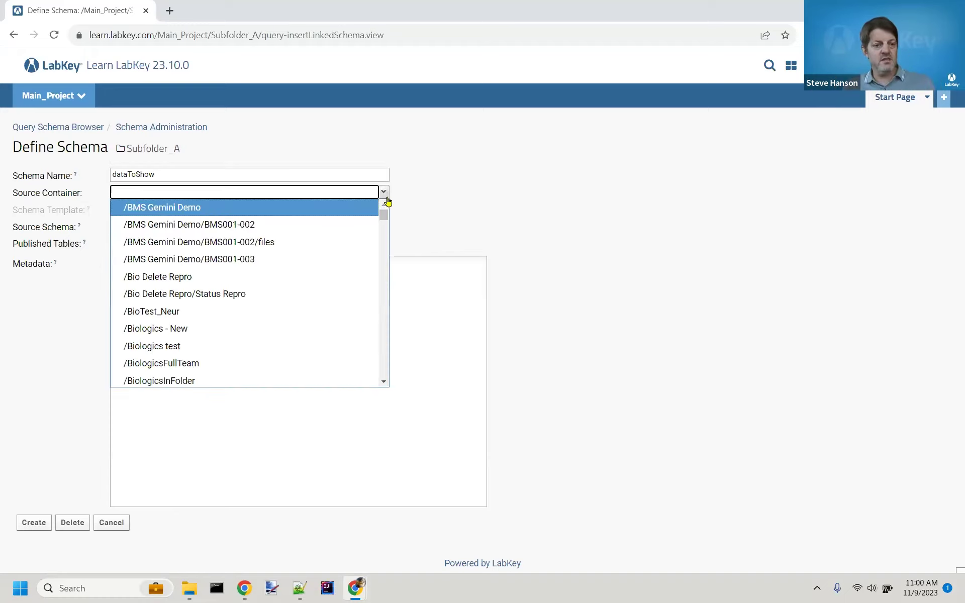
scroll(249, 343, "down", 3)
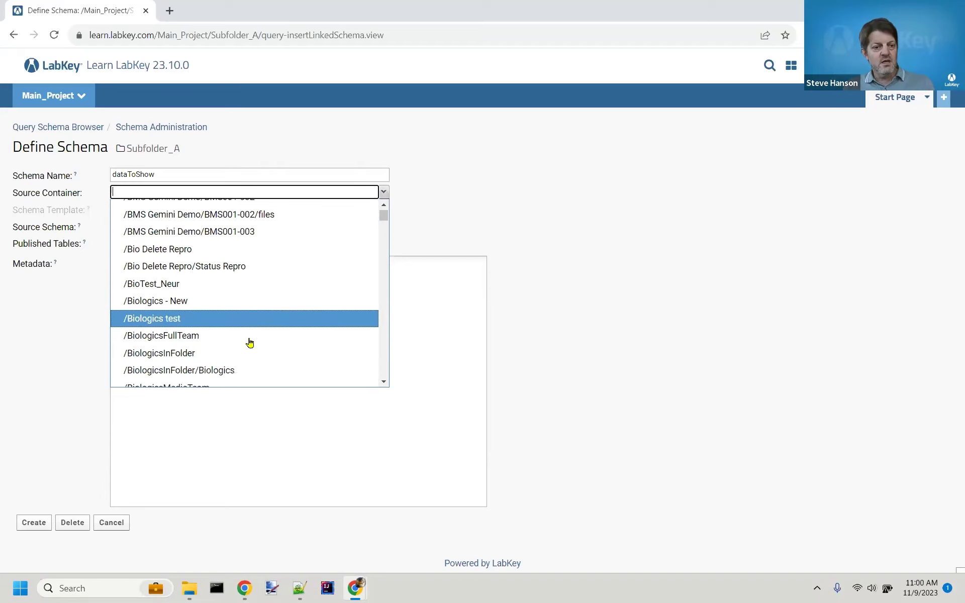
scroll(249, 343, "down", 6)
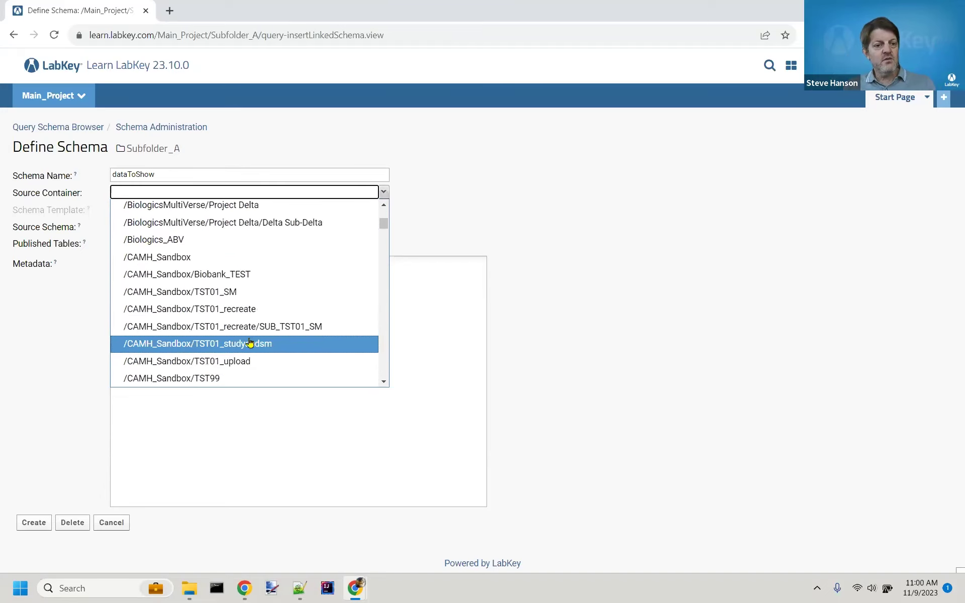
scroll(250, 343, "down", 10)
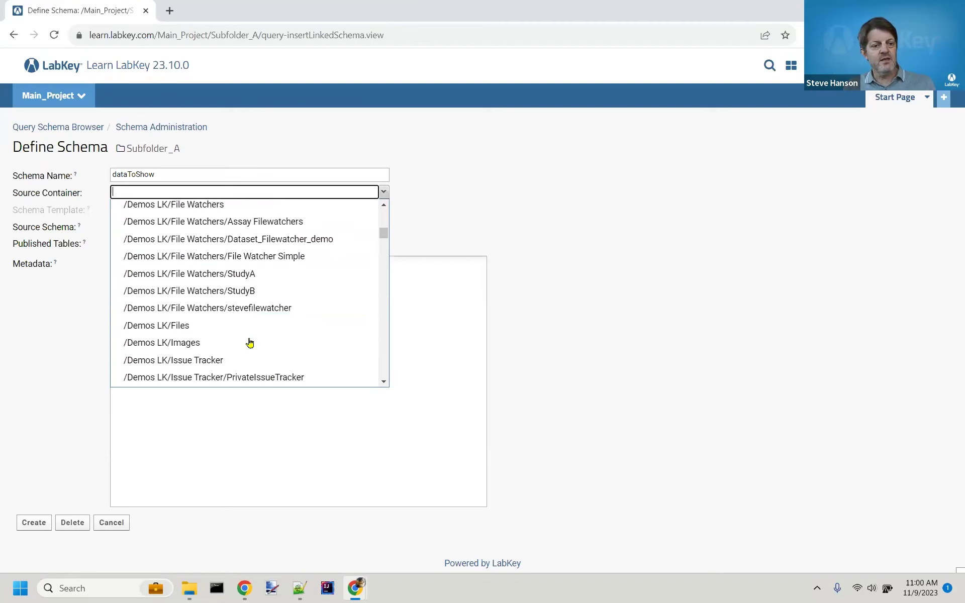
scroll(250, 343, "down", 7)
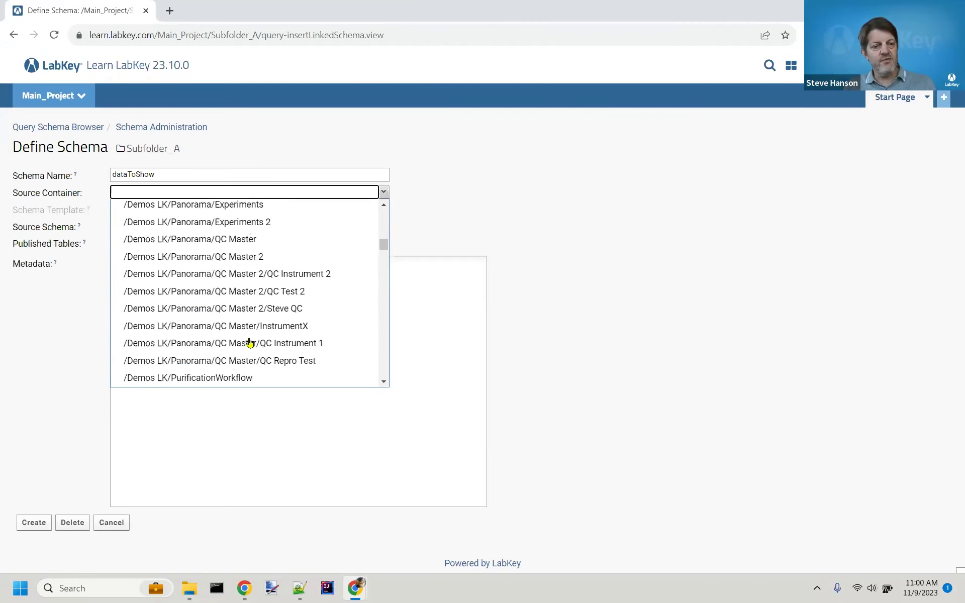
scroll(250, 343, "down", 12)
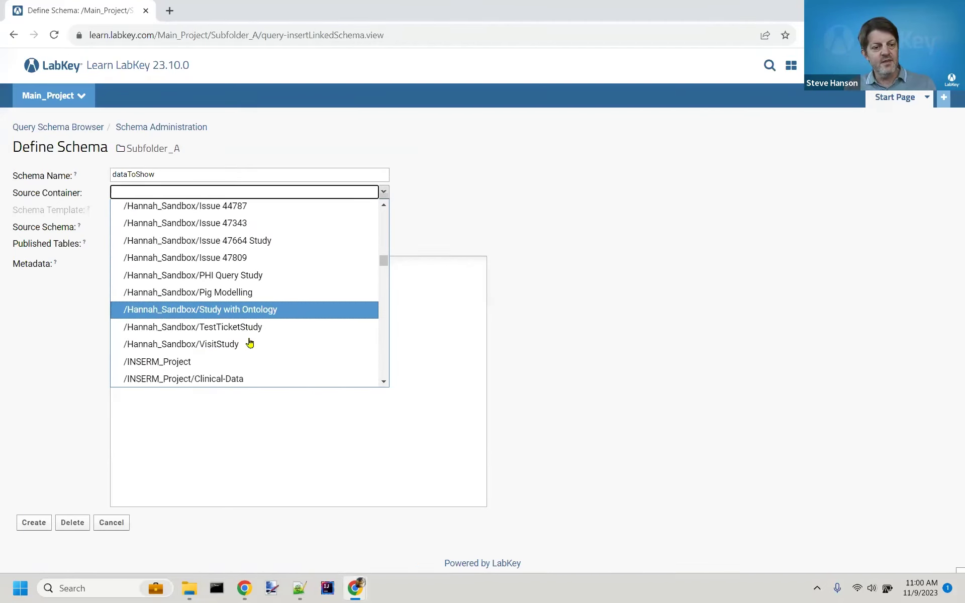
scroll(250, 344, "down", 10)
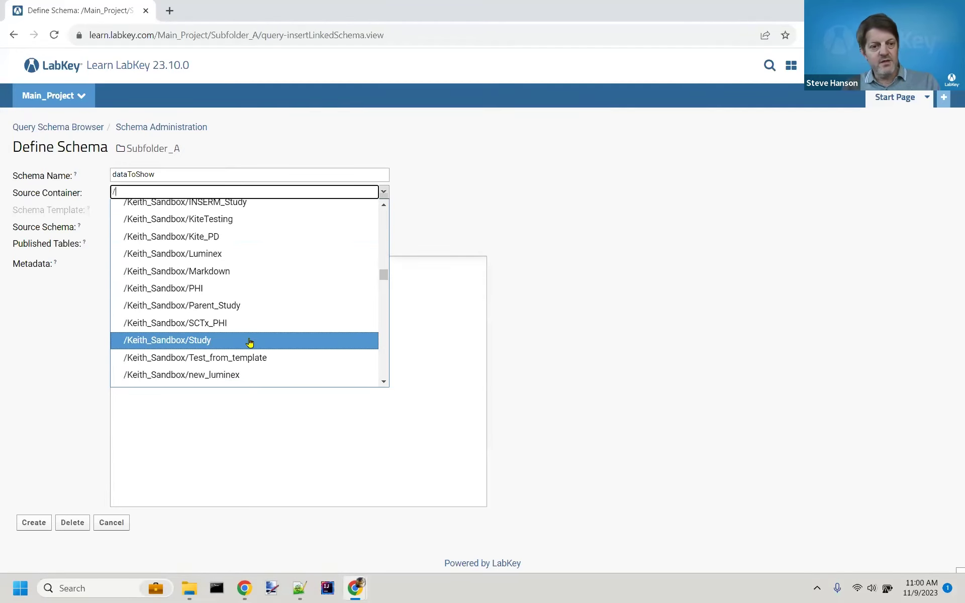
type("m")
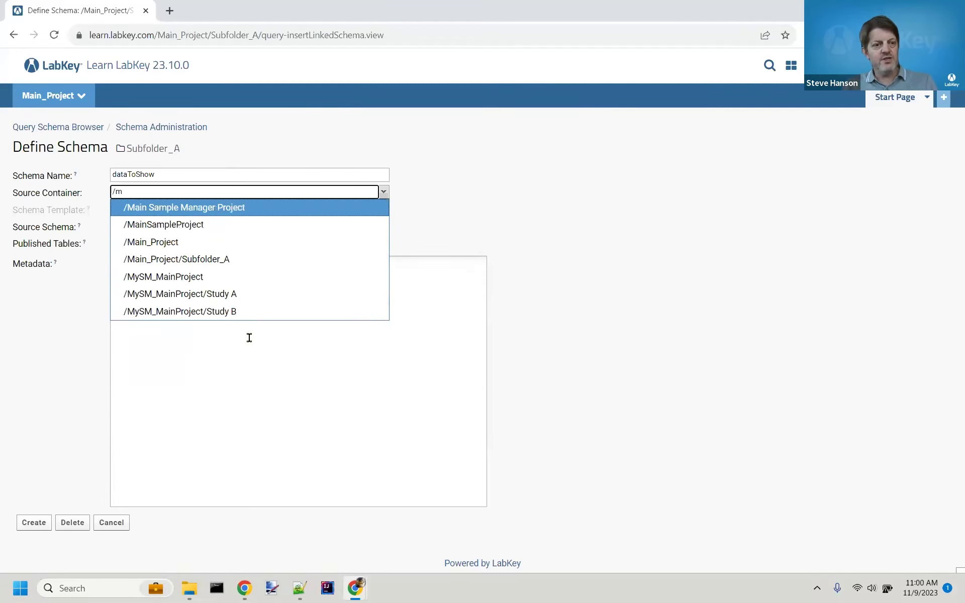
left_click(161, 244)
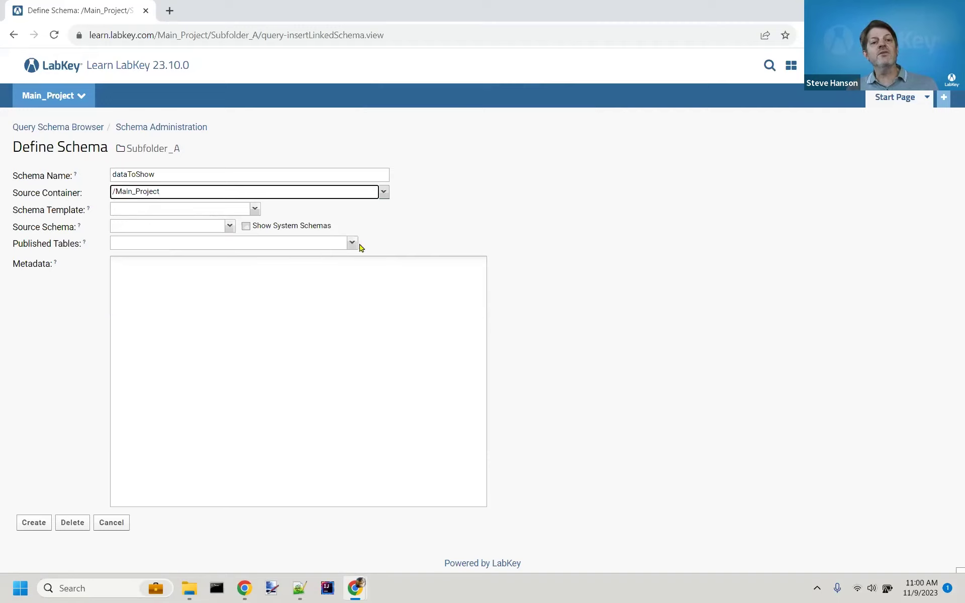
Step: Set the source schema to assay.General.CellCultureAssay and select only HighCellViability as its published table
left_click(230, 227)
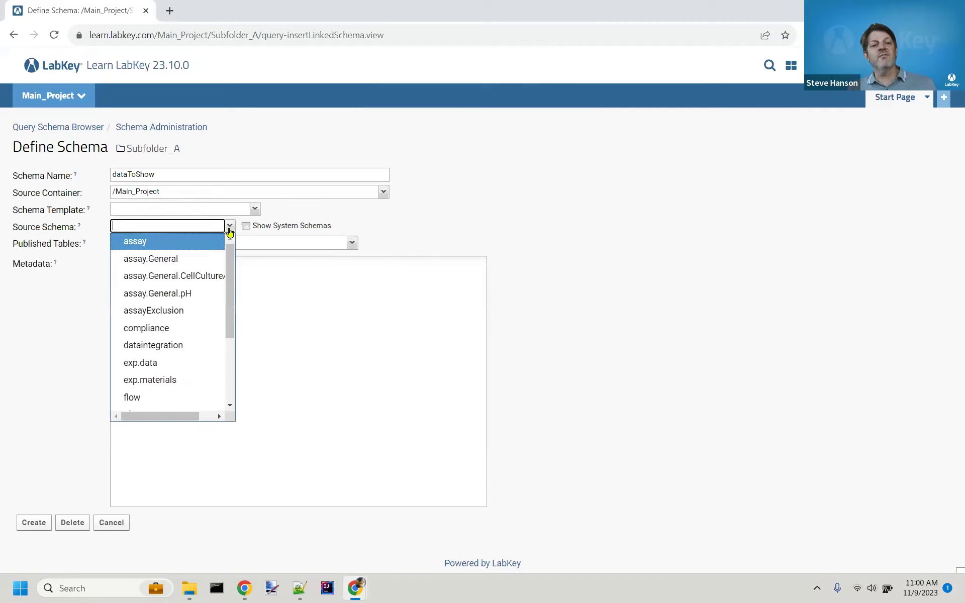
left_click(206, 277)
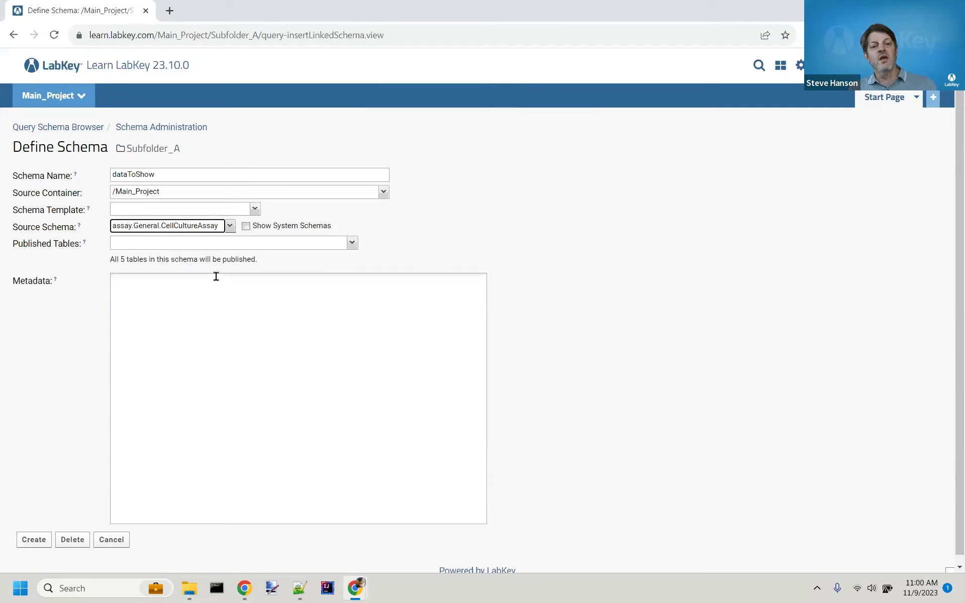
left_click(352, 243)
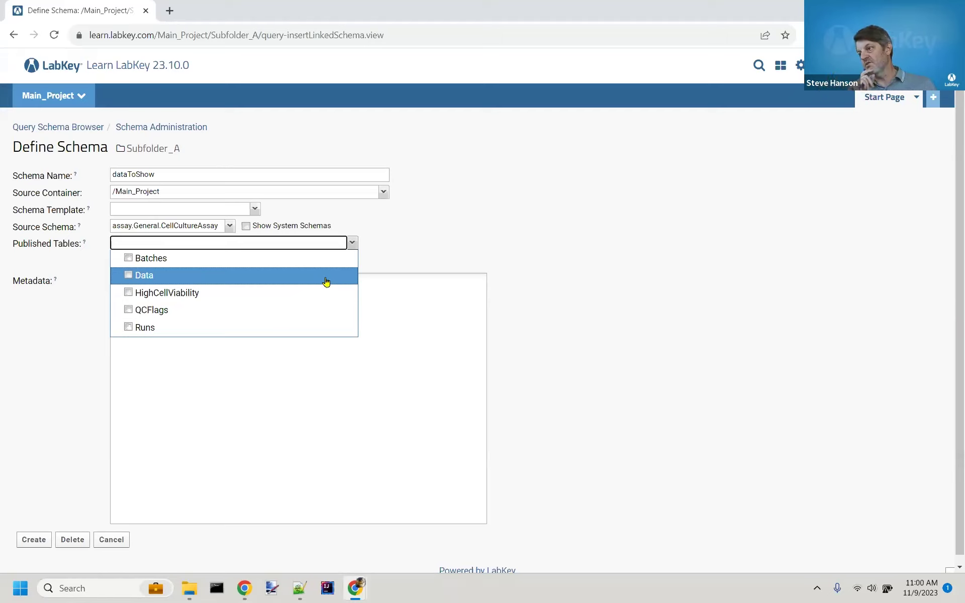
left_click(127, 292)
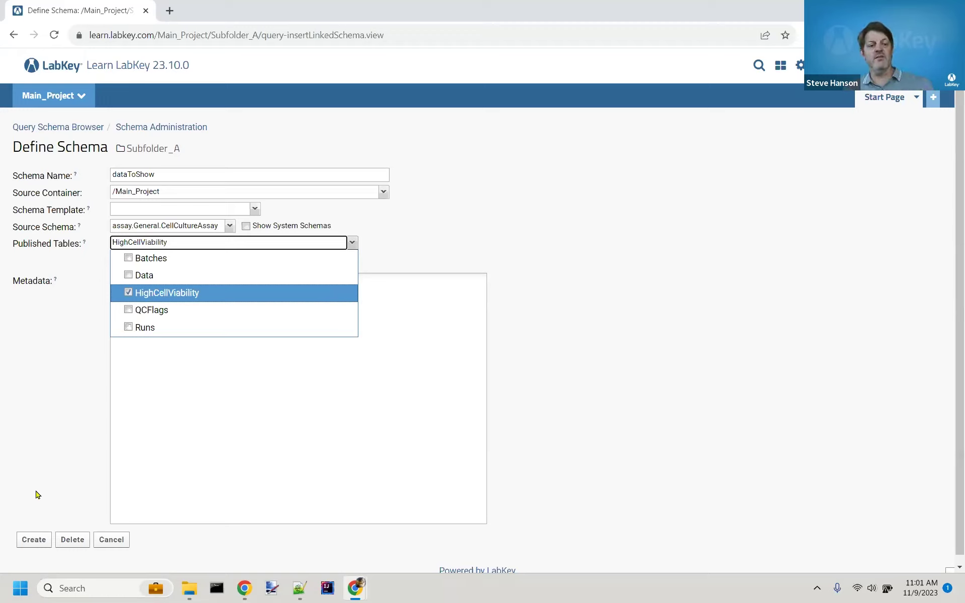
Step: Create the dataToShow linked schema and return to Subfolder_A's Query Schema Browser
left_click(83, 355)
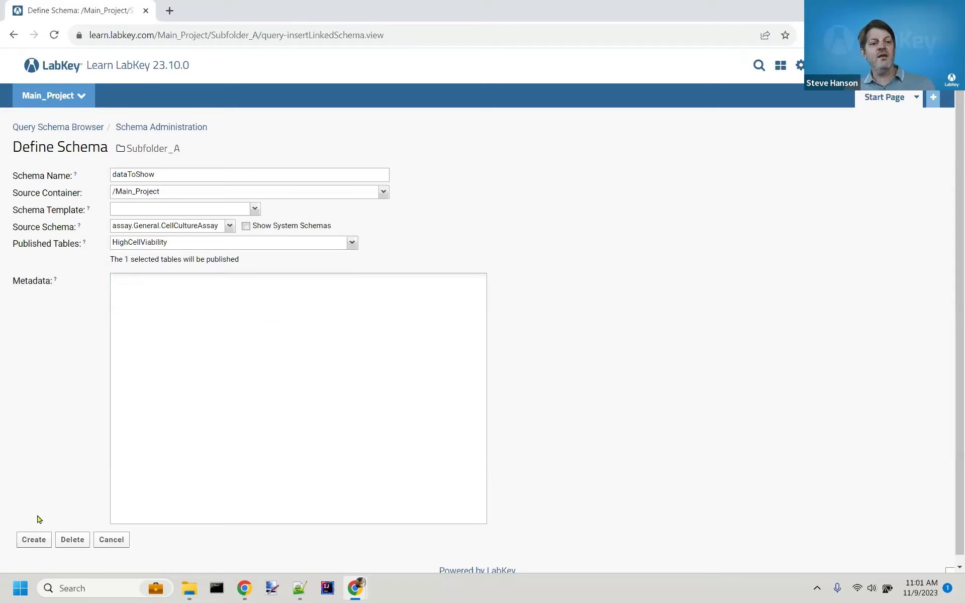
left_click(34, 542)
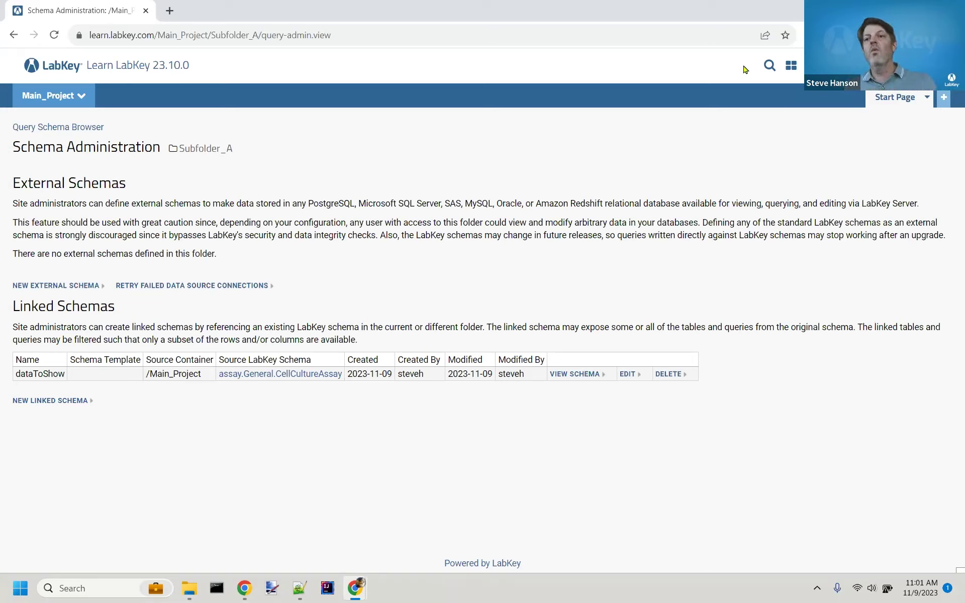
left_click(811, 65)
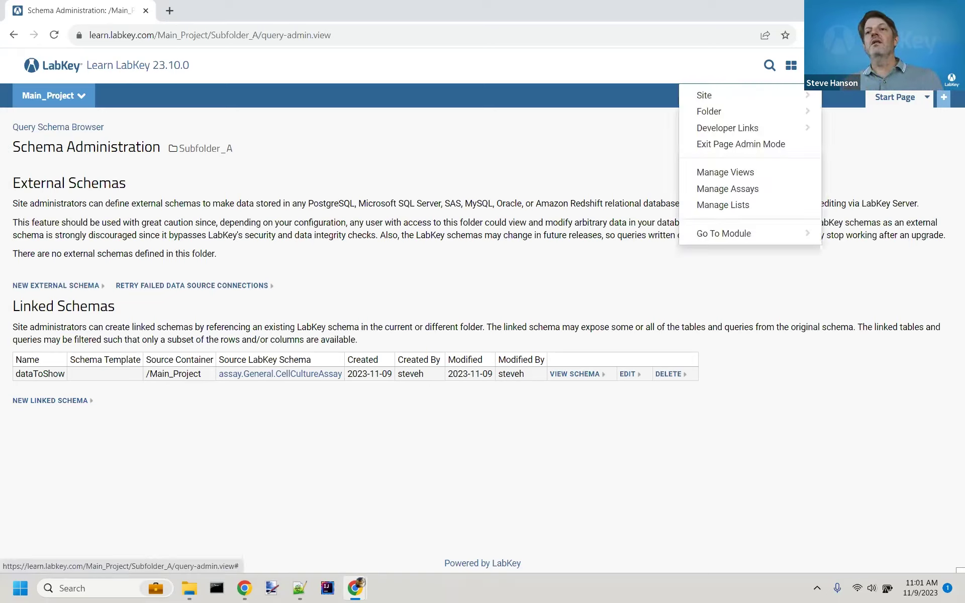
left_click(756, 236)
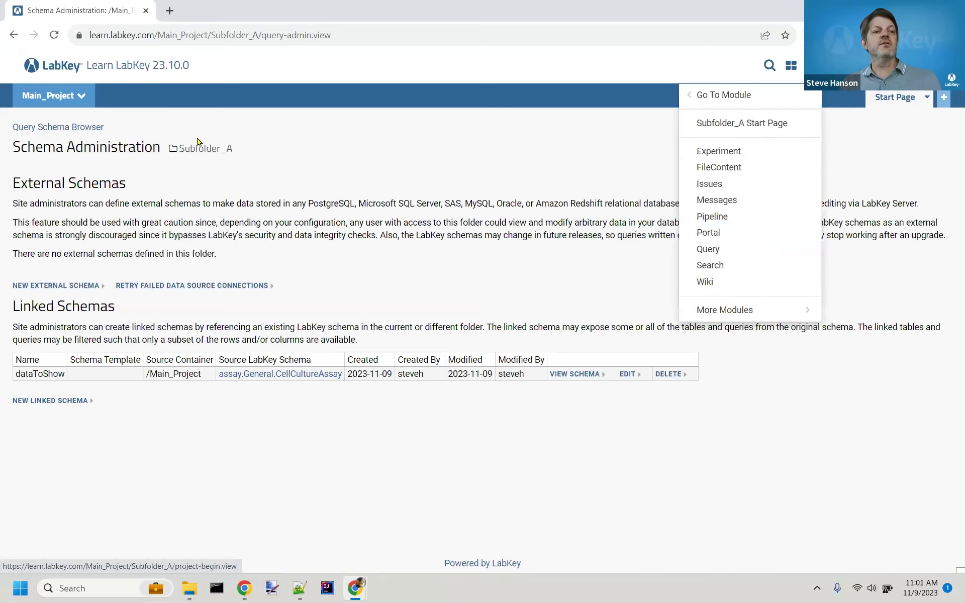
left_click(65, 129)
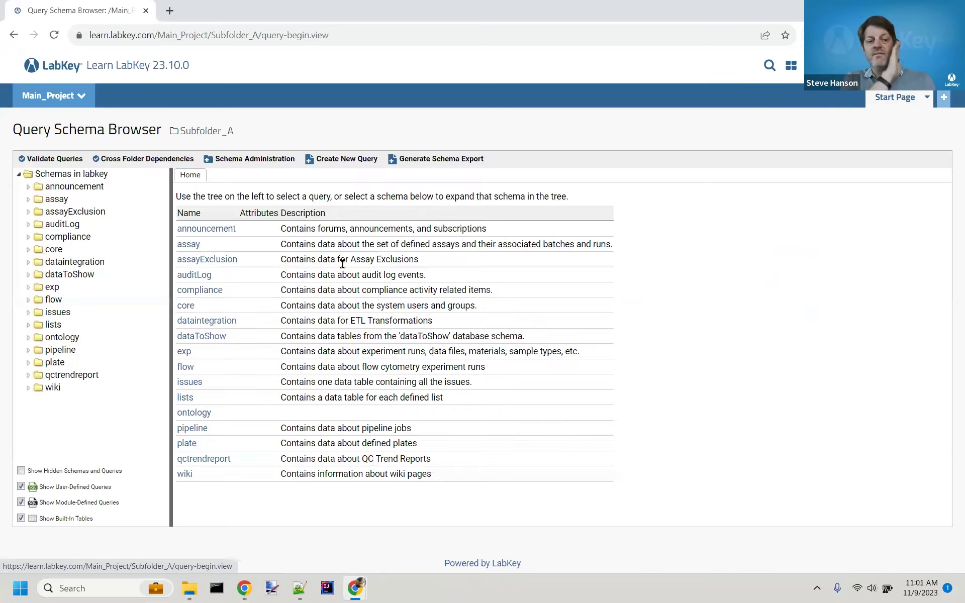
Step: Open the HighCellViability table in the dataToShow schema, view its data and check which folder is current
left_click(58, 278)
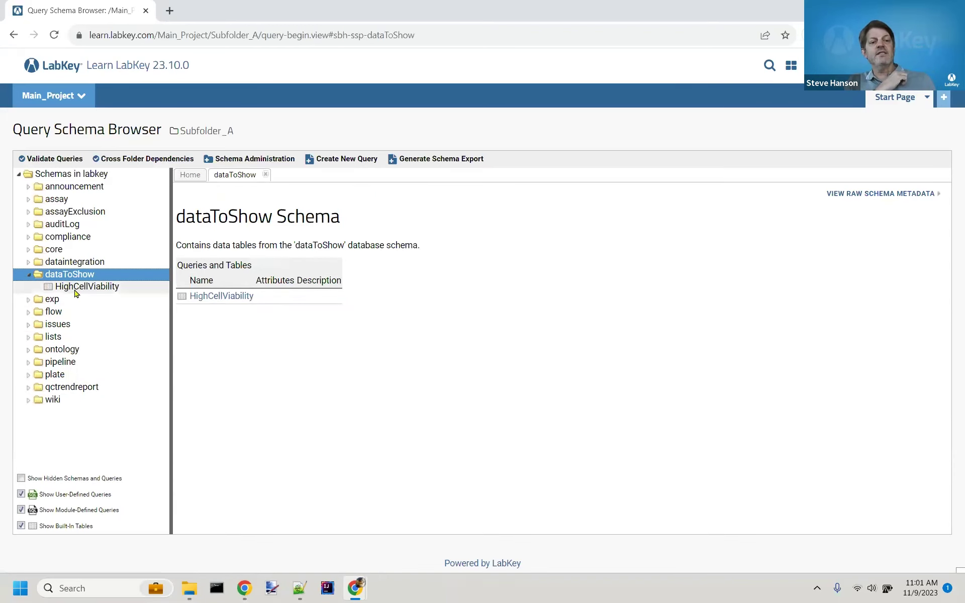
left_click(76, 290)
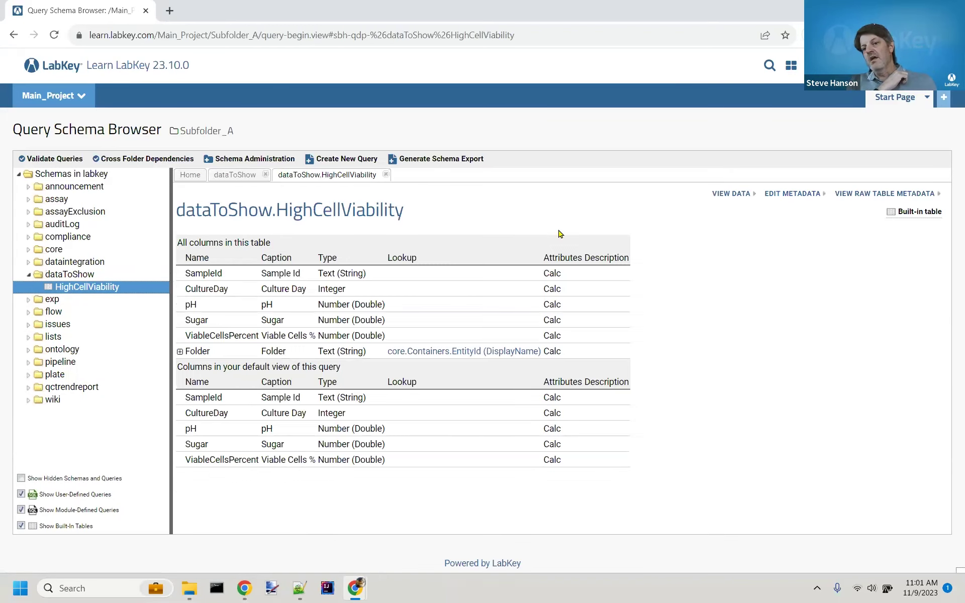
left_click(725, 196)
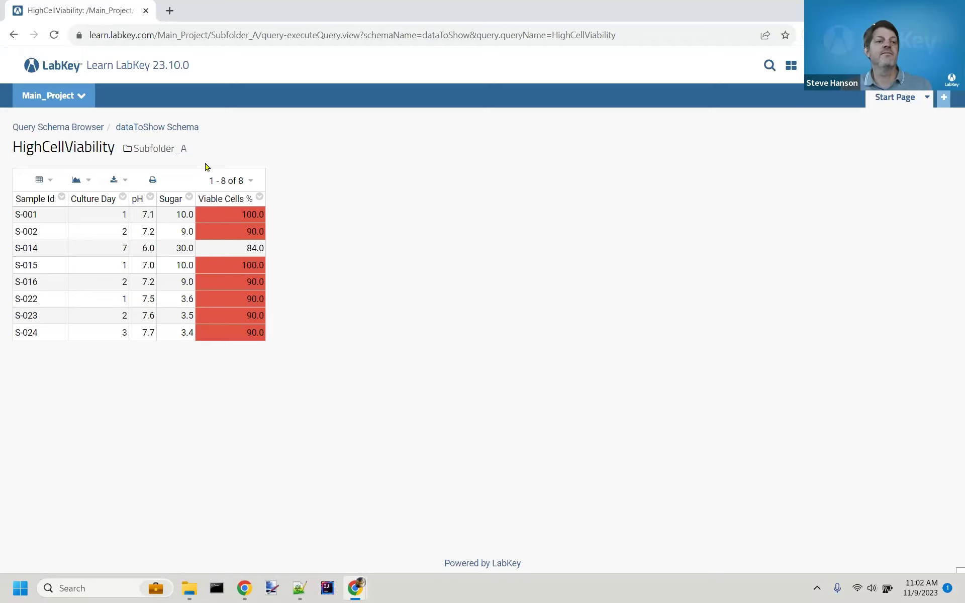
left_click(68, 96)
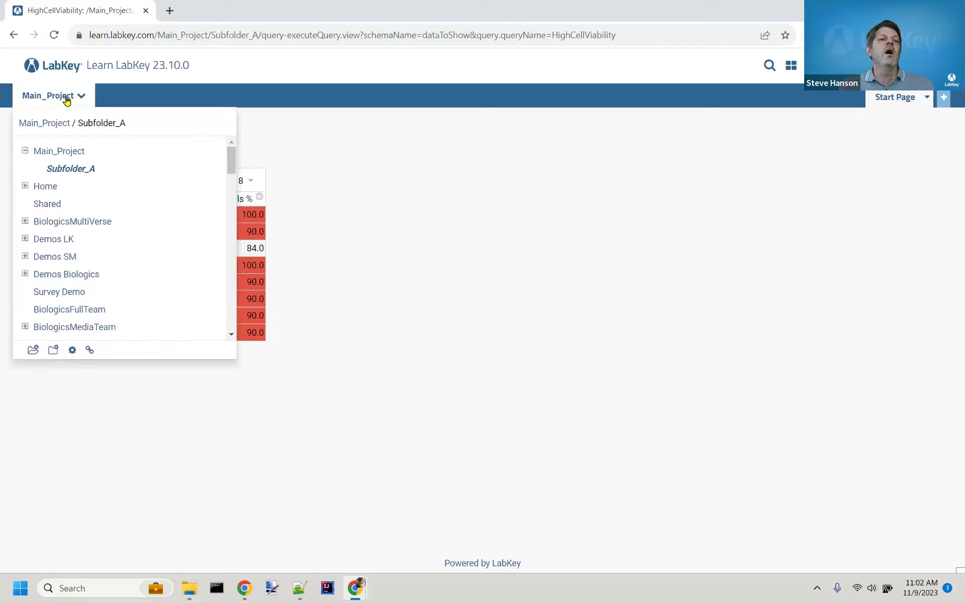
left_click(499, 210)
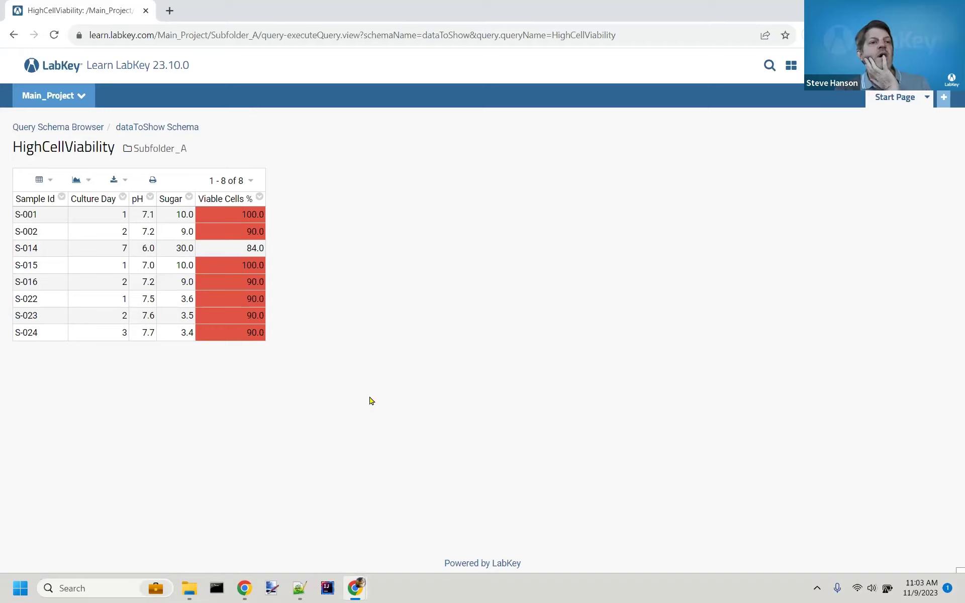
key("alt+Tab")
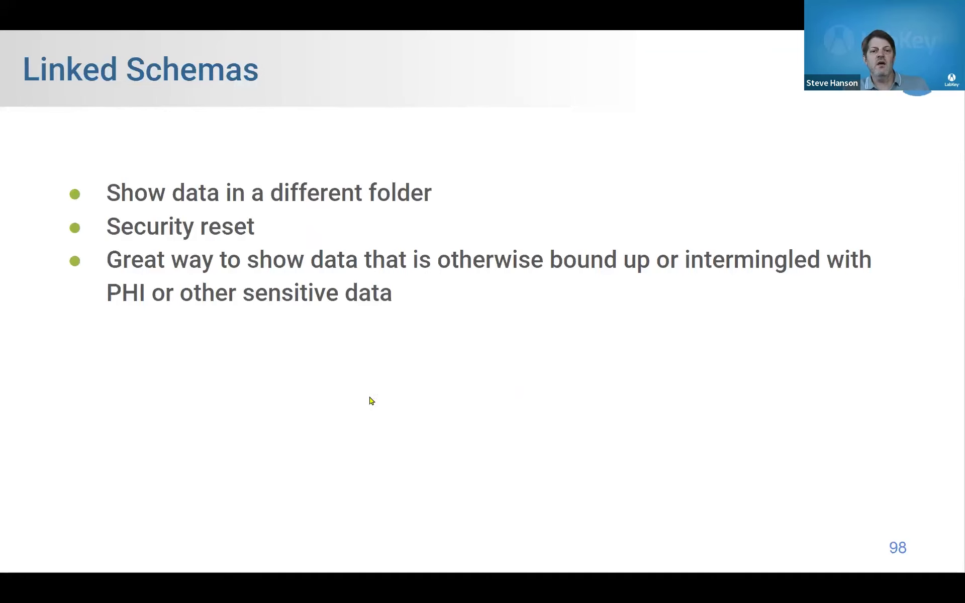
key("Right")
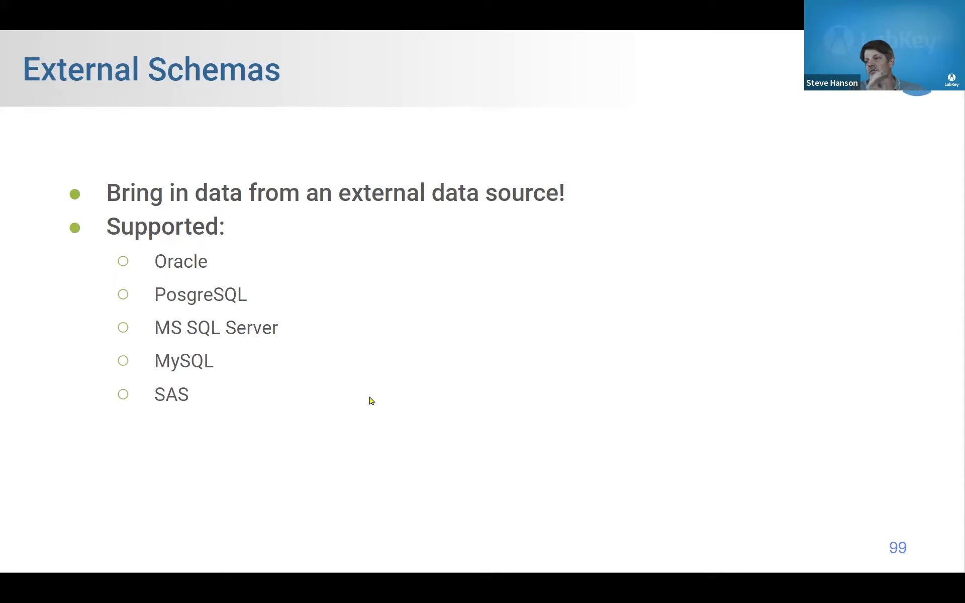
key("alt+Tab")
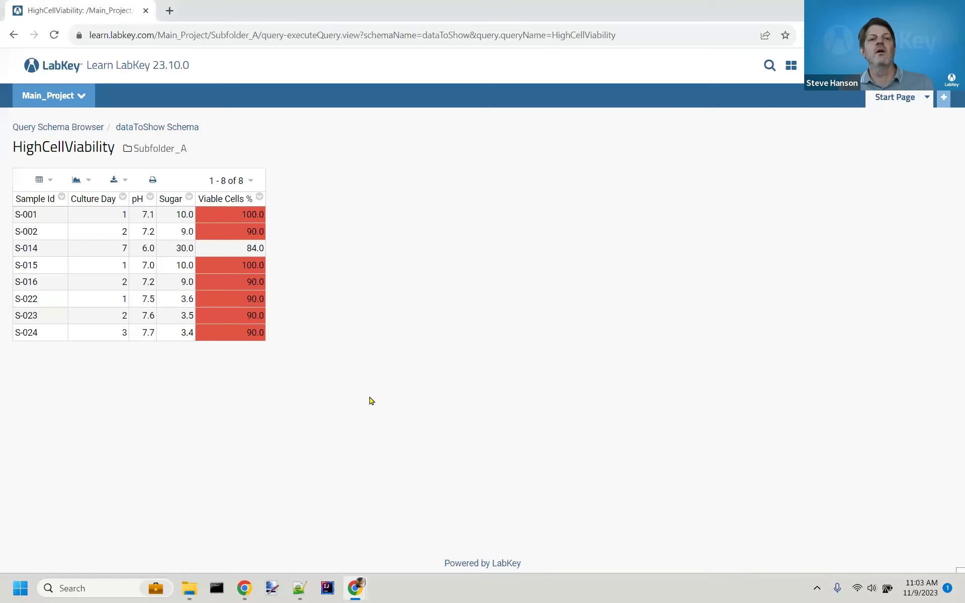
Step: Go to Main_Project and open Schema Administration from its Query Schema Browser
left_click(157, 149)
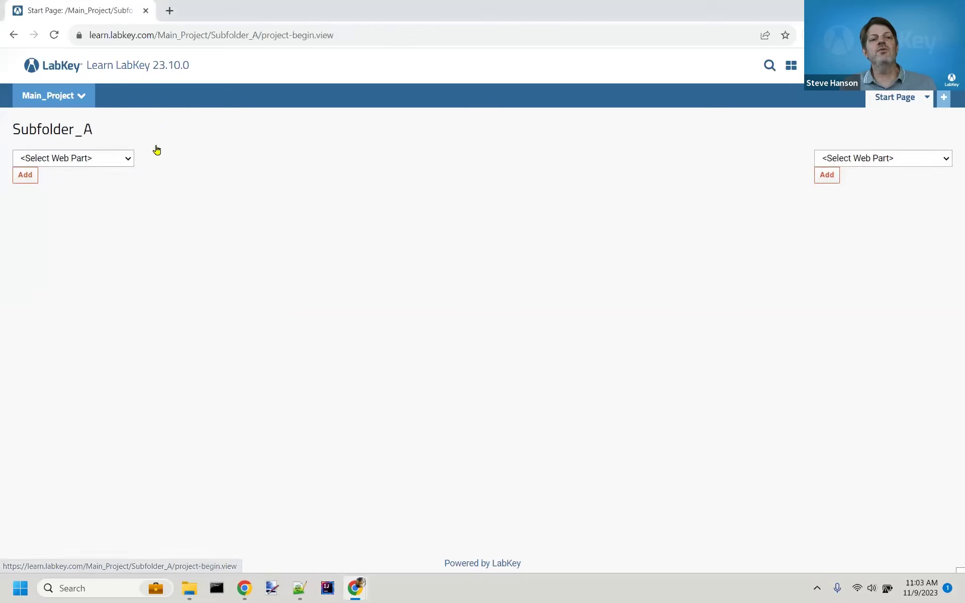
left_click(64, 96)
left_click(65, 150)
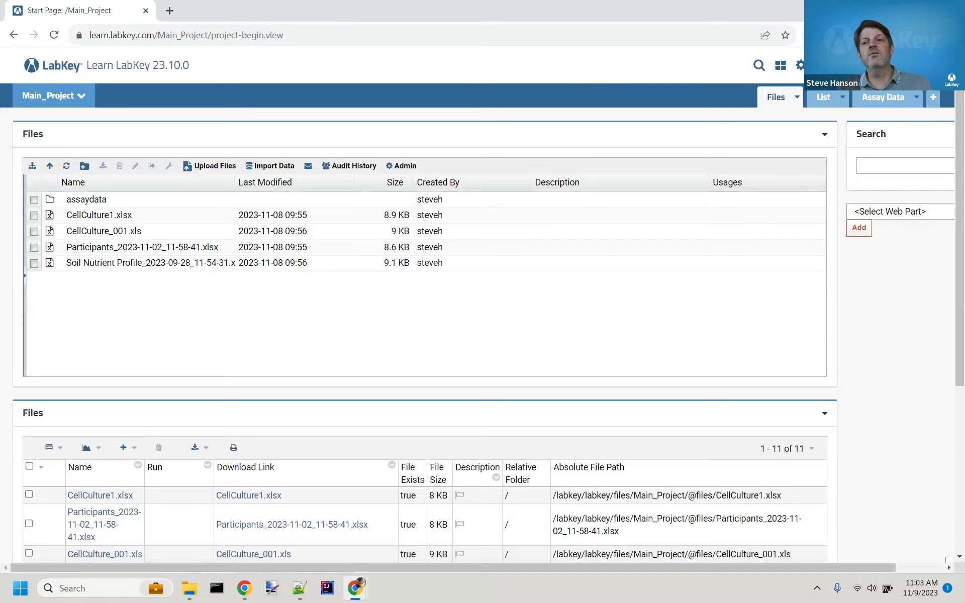
left_click(799, 65)
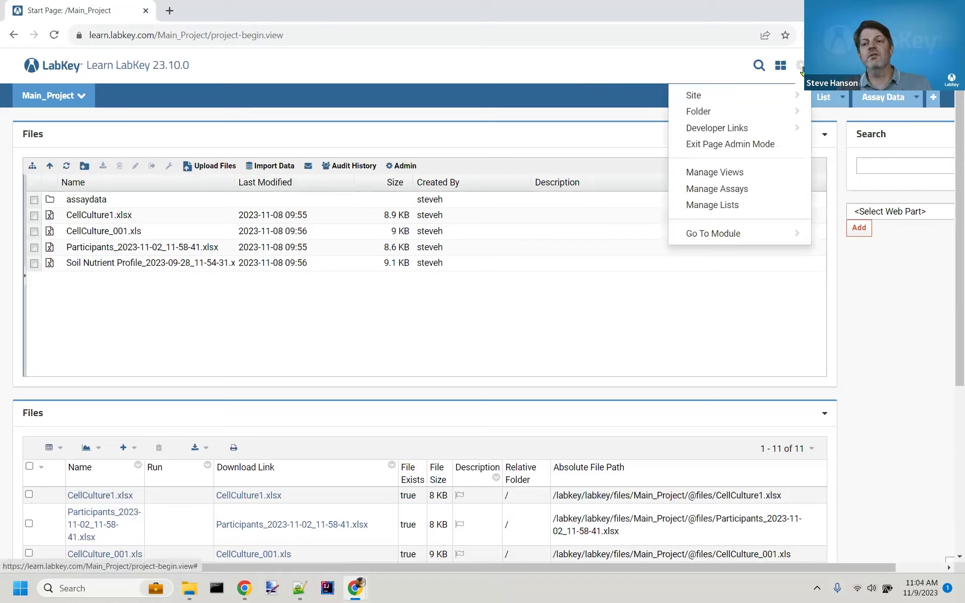
left_click(756, 236)
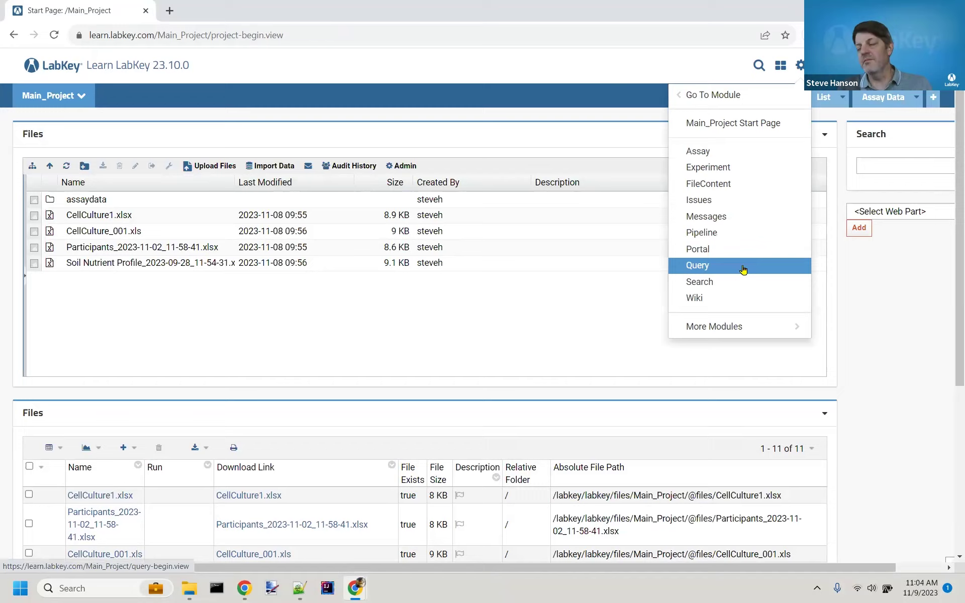
left_click(744, 266)
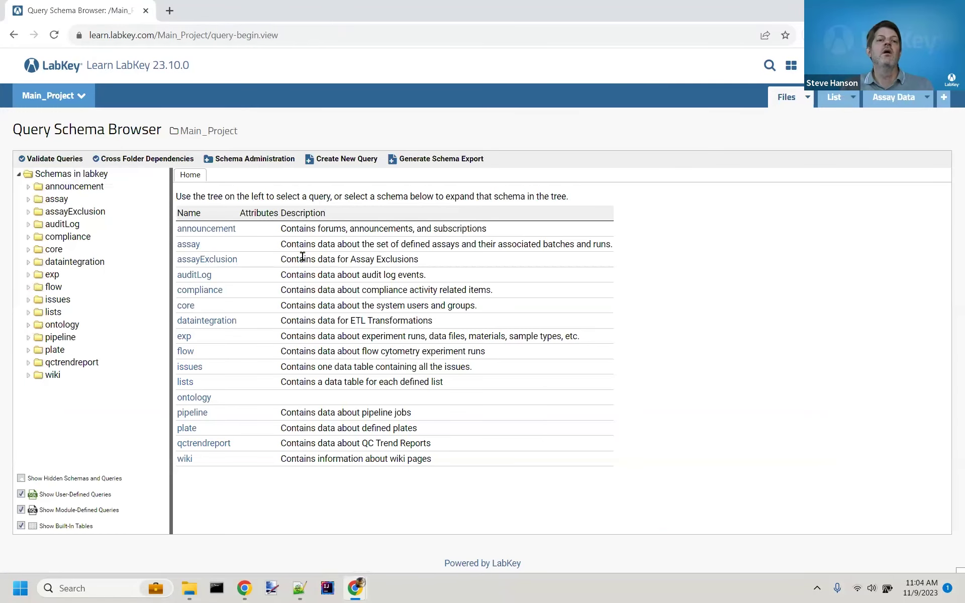
left_click(245, 159)
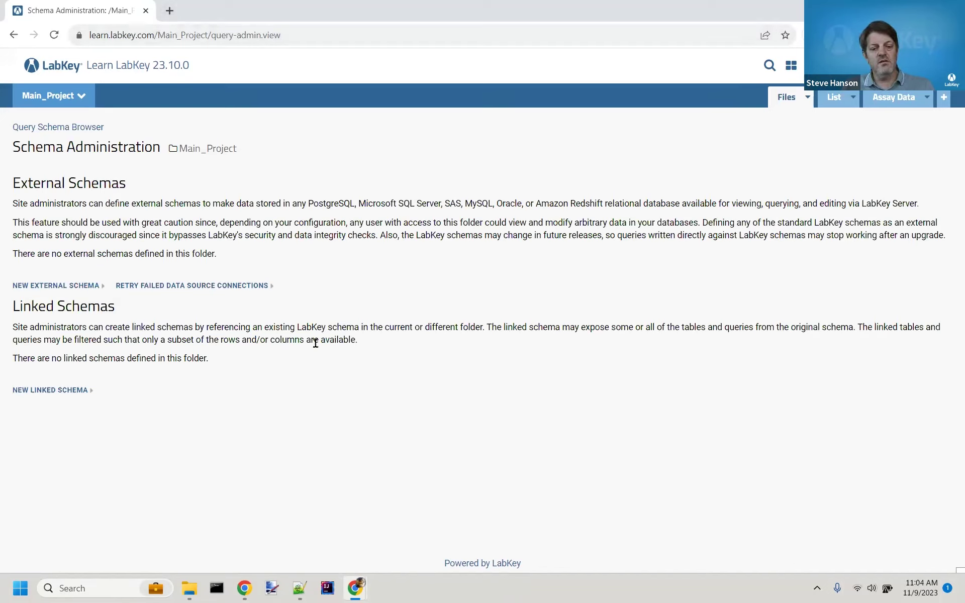
Step: Start a new external schema in Main_Project, name it myOracleDB and check the available data sources
left_click(78, 292)
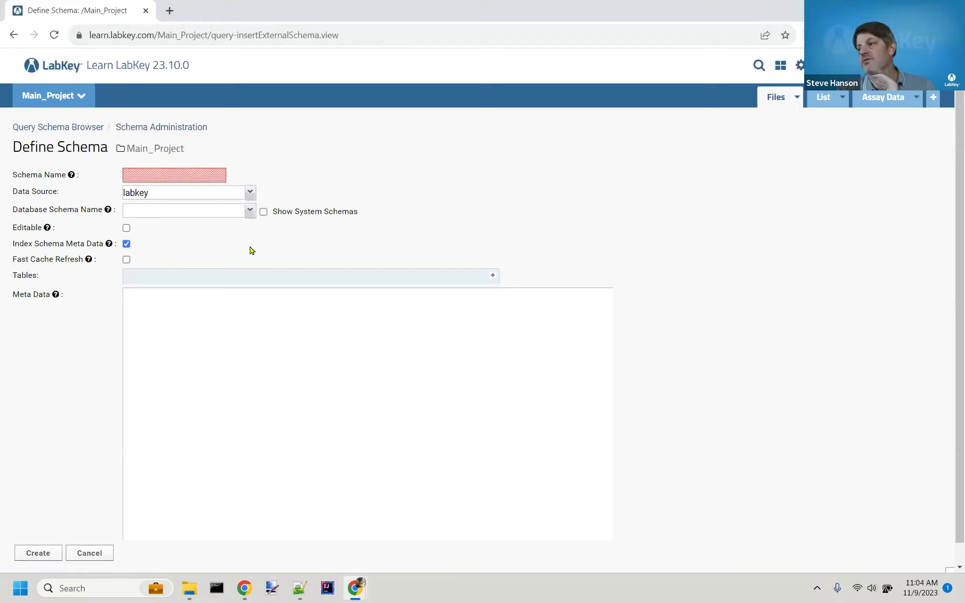
left_click(139, 174)
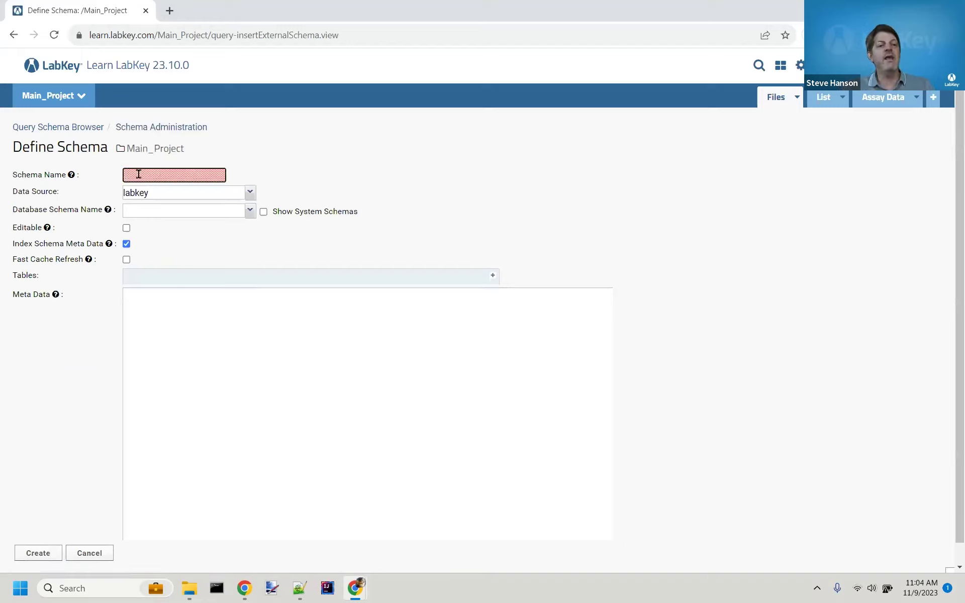
type("my")
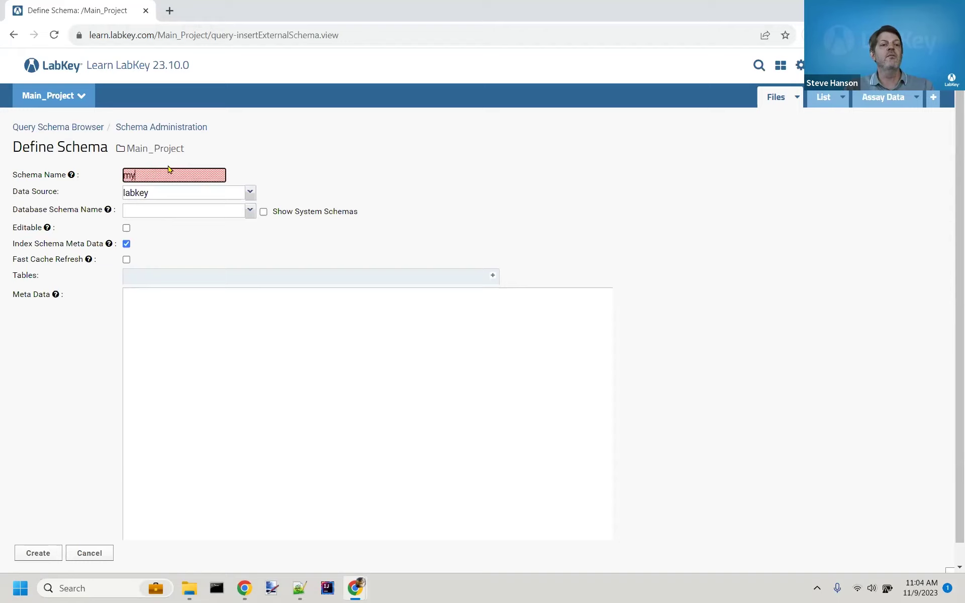
type("OracleDB")
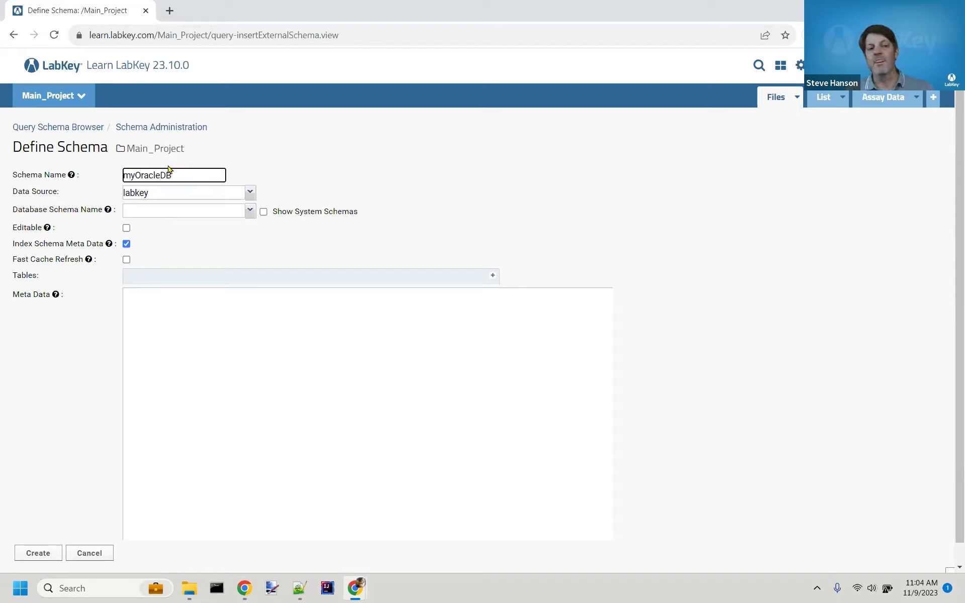
left_click(250, 193)
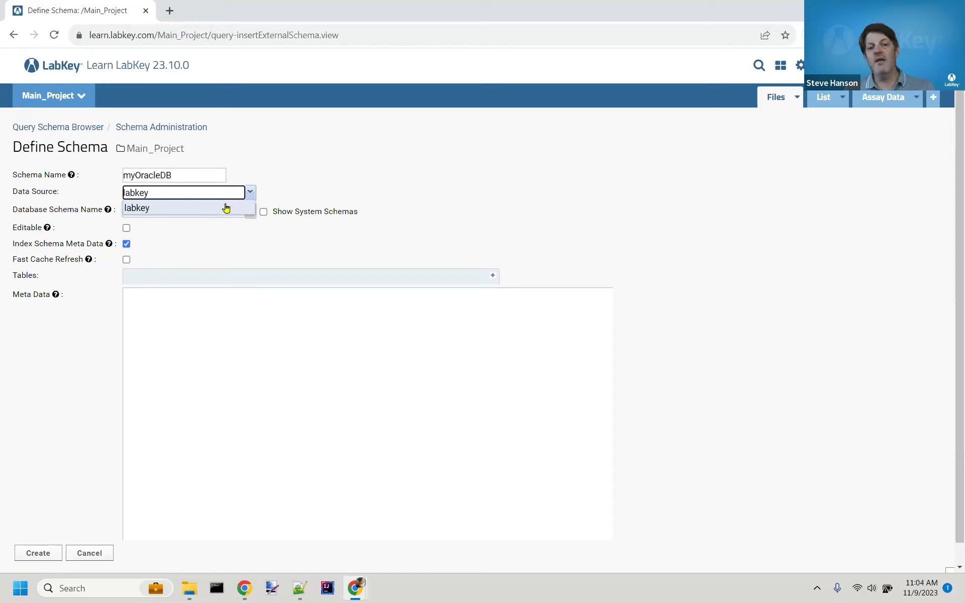
left_click(458, 188)
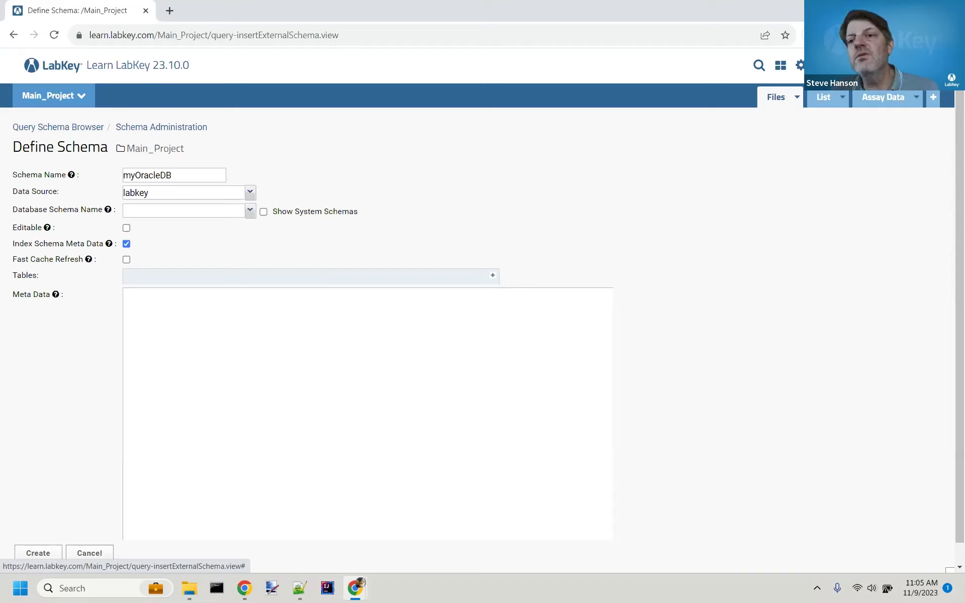
Step: Open the LabKey documentation topic External Schemas and Data Sources and examine the data source configuration and New External Schema instructions
left_click(819, 65)
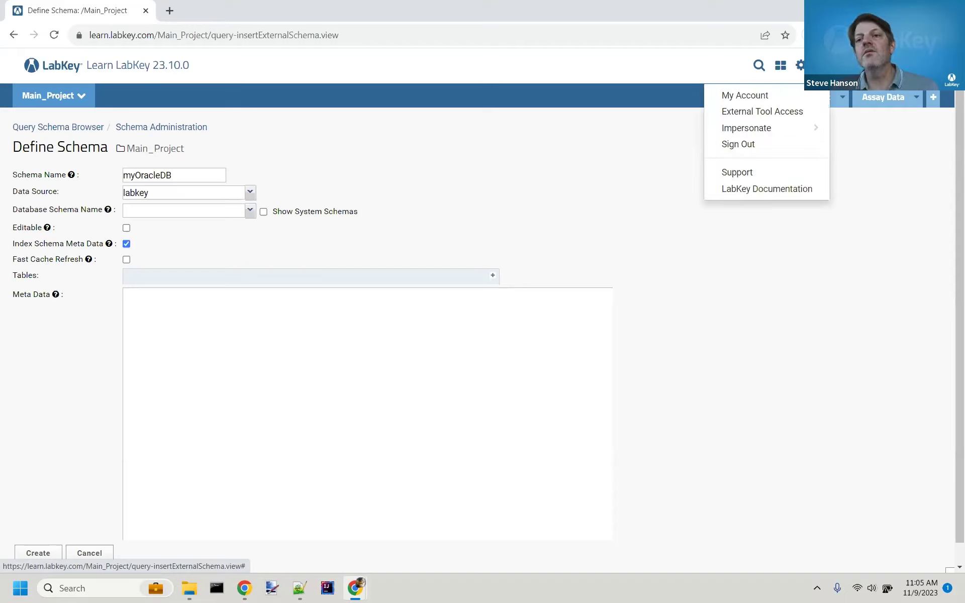
left_click(790, 193)
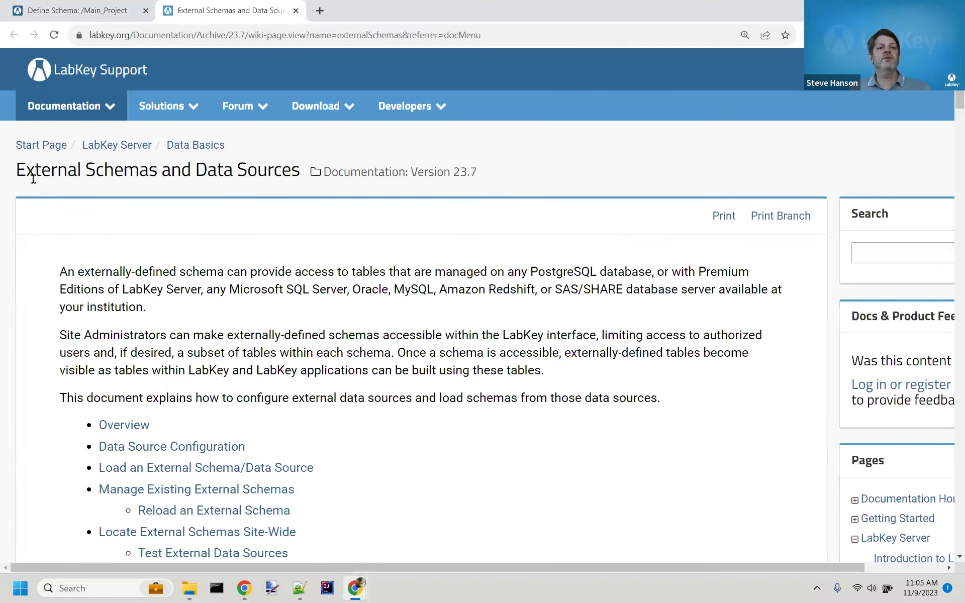
left_click_drag(26, 176, 291, 170)
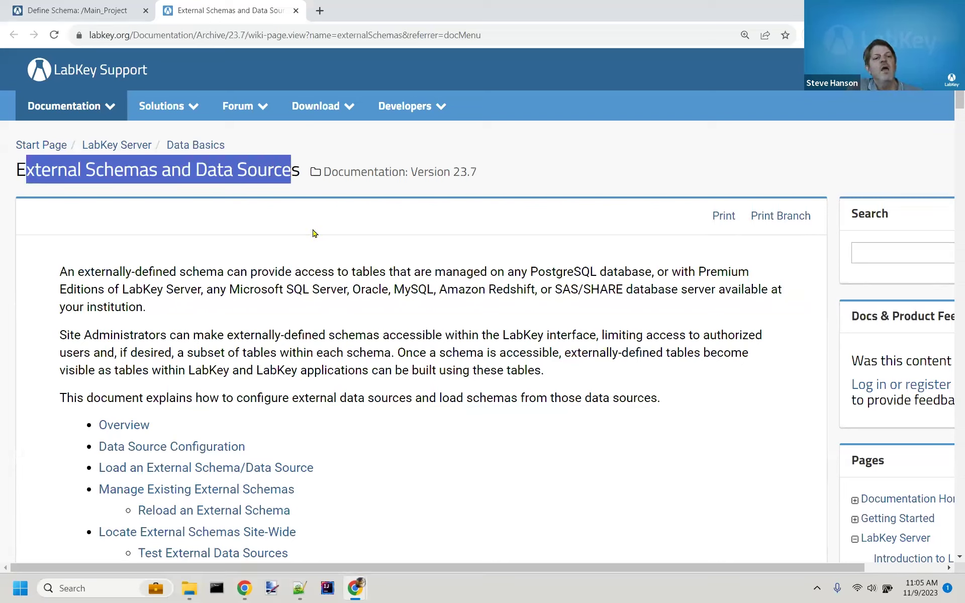
scroll(420, 339, "down", 8)
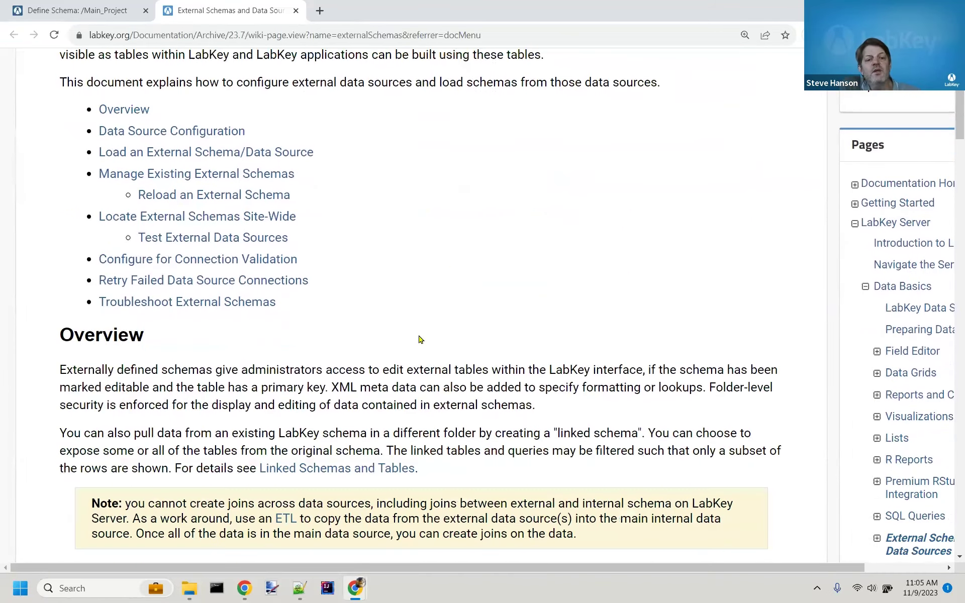
scroll(420, 339, "down", 8)
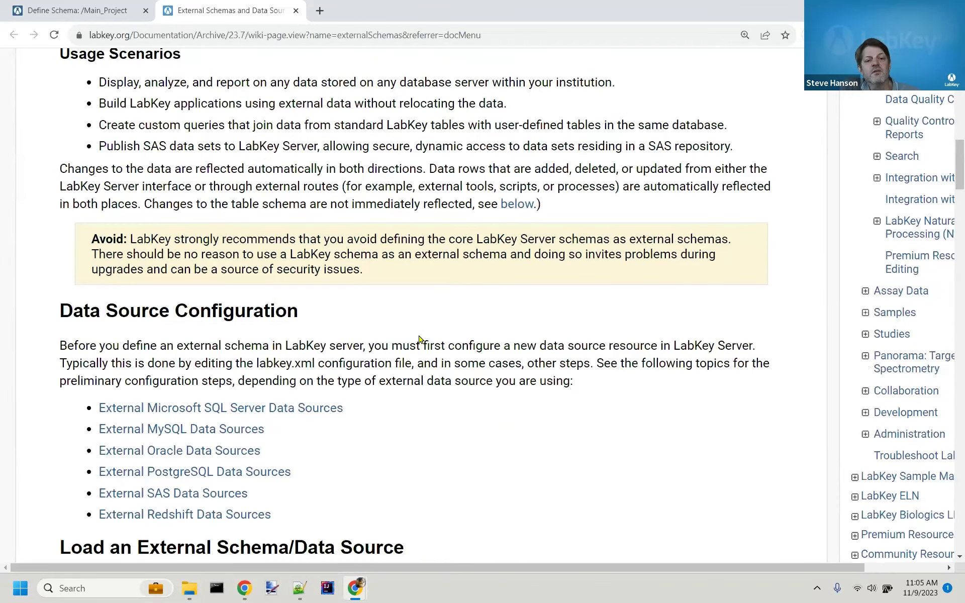
scroll(420, 339, "down", 12)
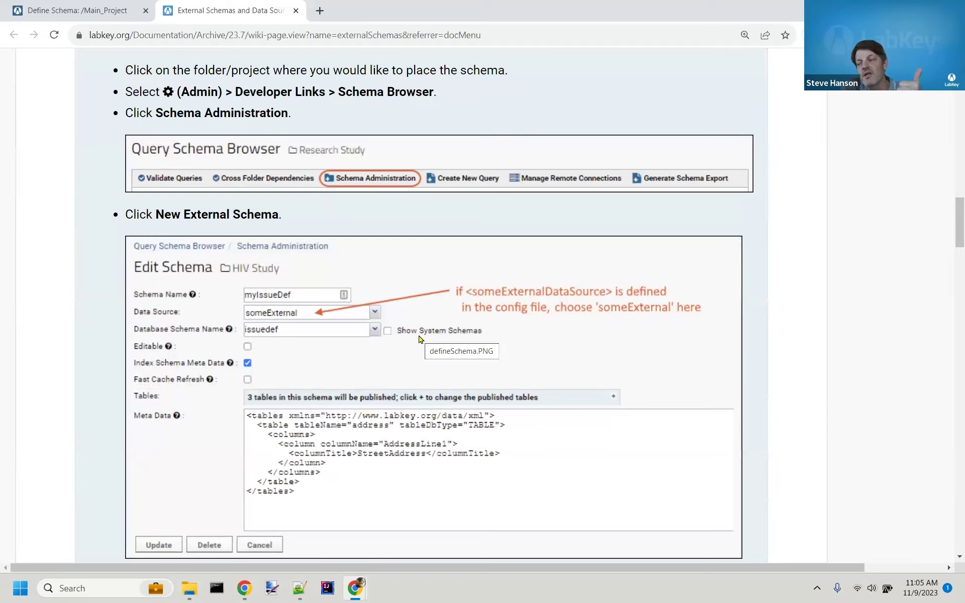
scroll(419, 339, "down", 2)
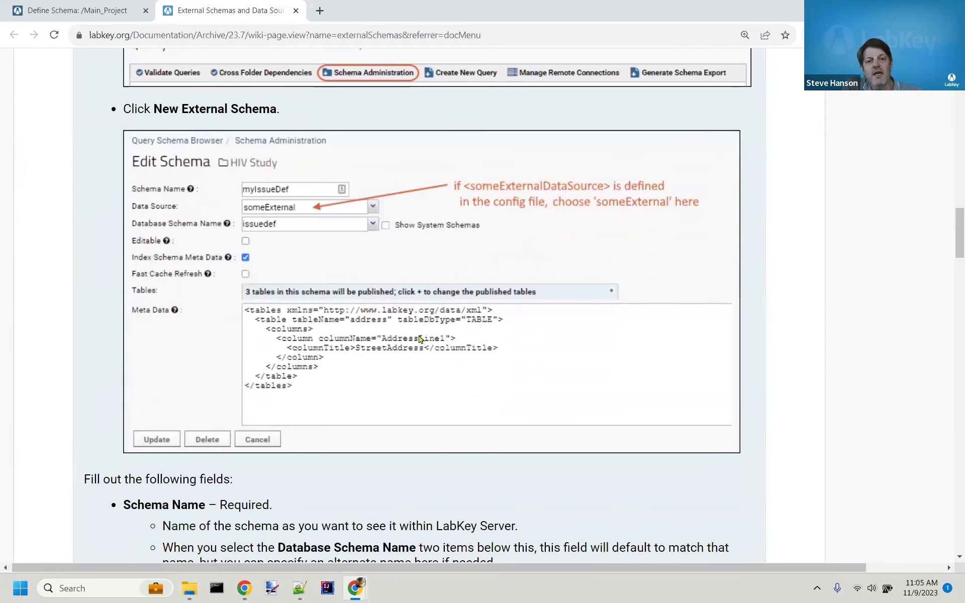
scroll(420, 339, "up", 1)
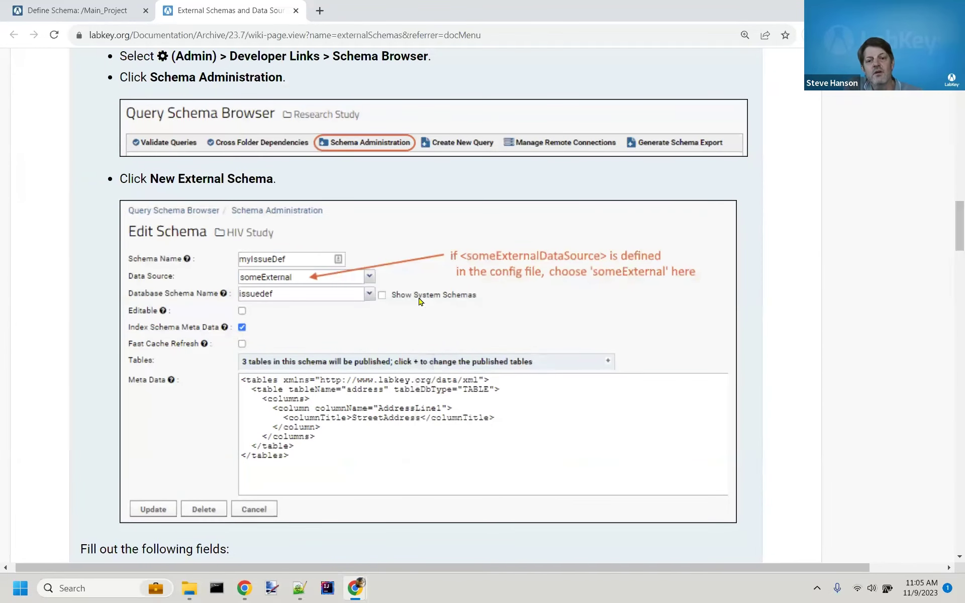
right_click(427, 206)
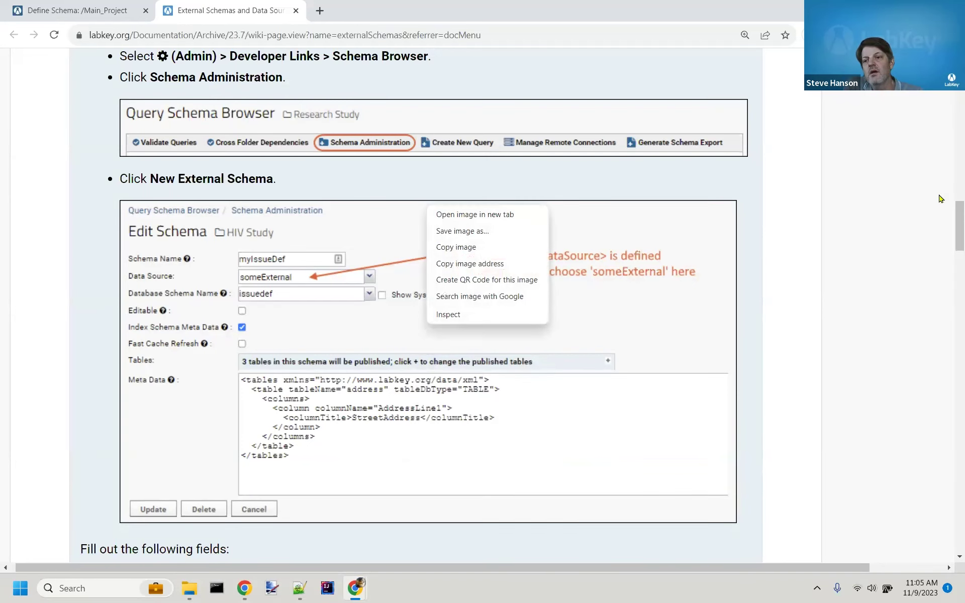
left_click_drag(962, 228, 955, 122)
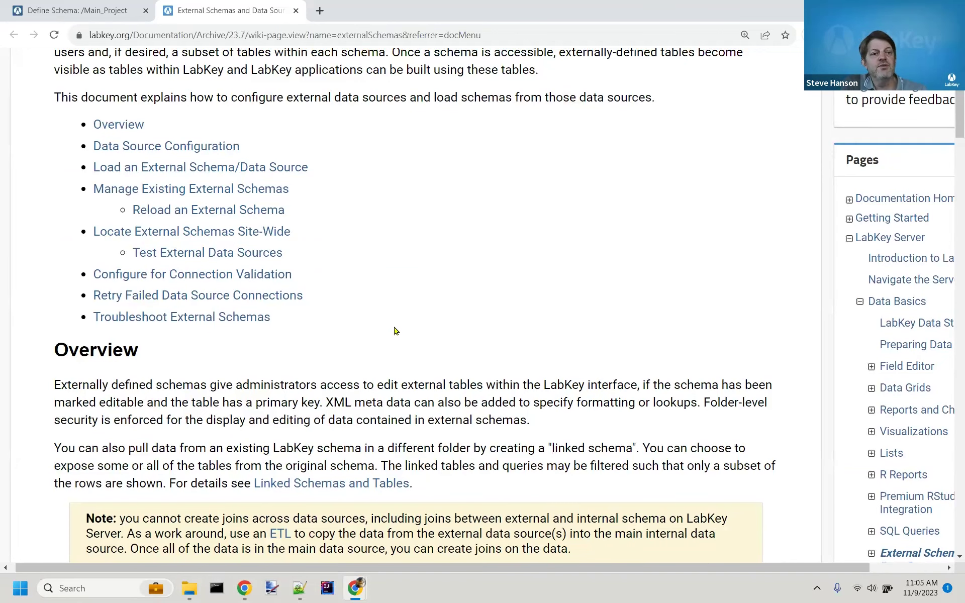
Step: Open the External Oracle Data Sources topic from Data Source Configuration and find its Configure the Oracle Data Source section
left_click(165, 147)
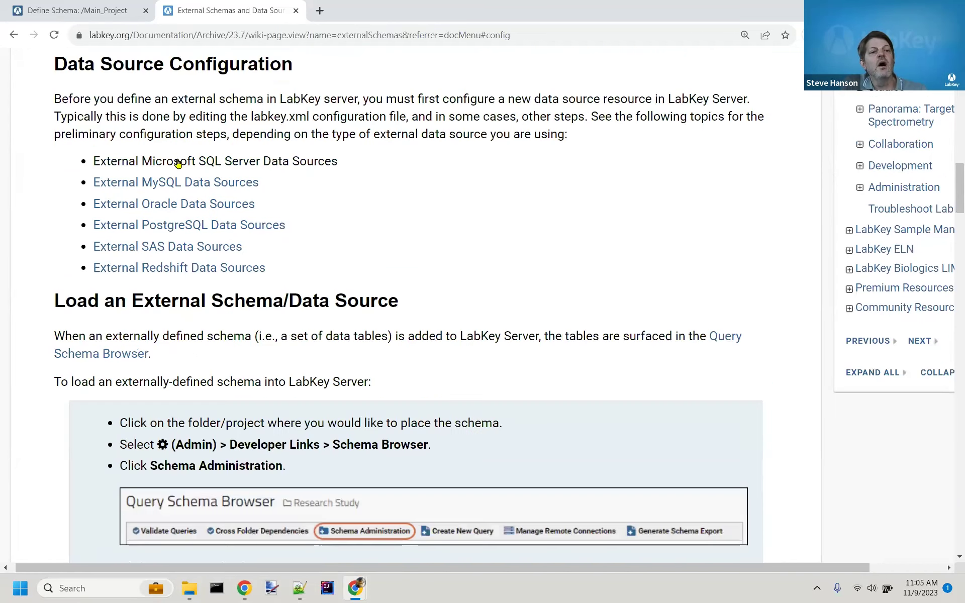
left_click(175, 208)
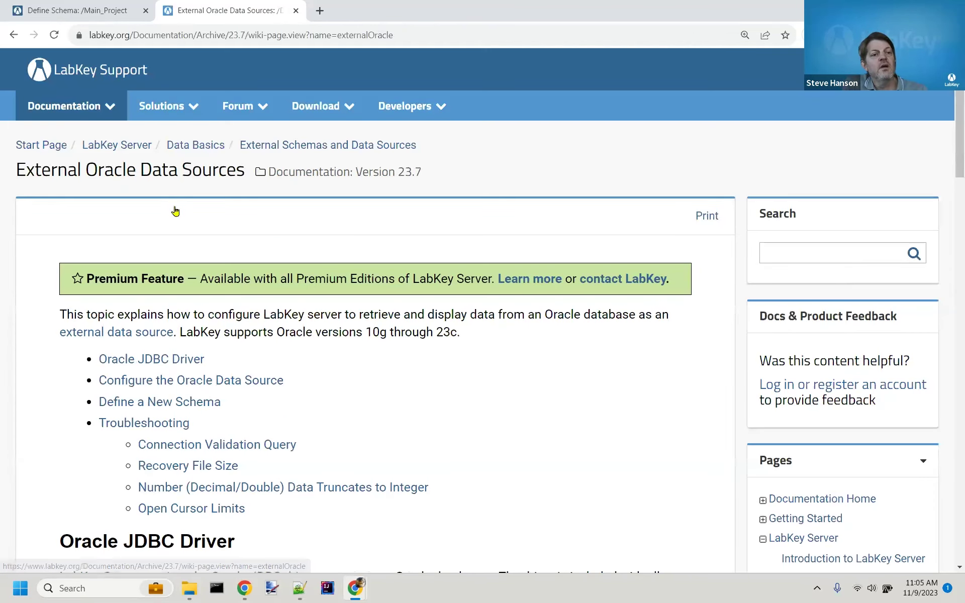
scroll(470, 439, "down", 10)
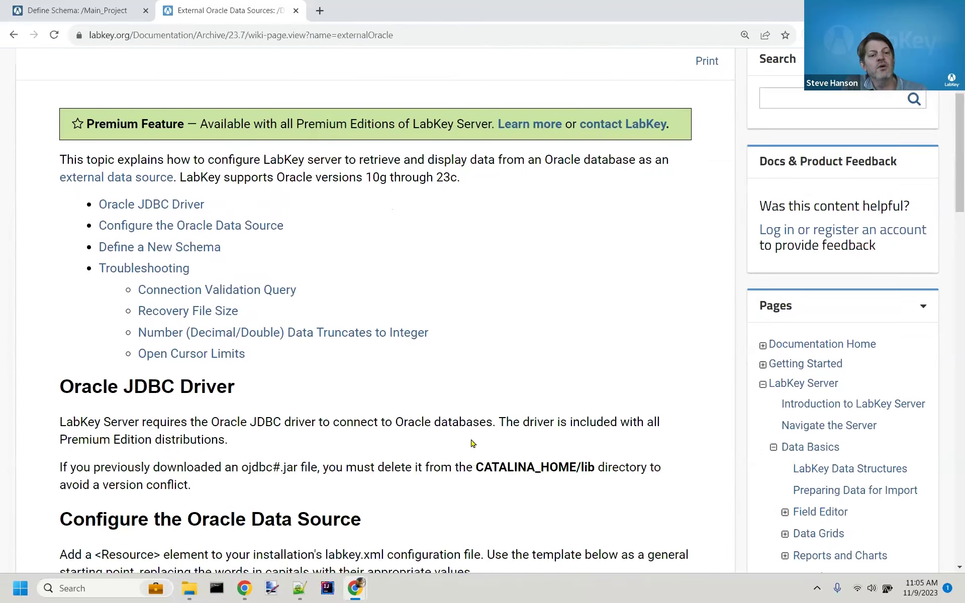
scroll(471, 439, "up", 1)
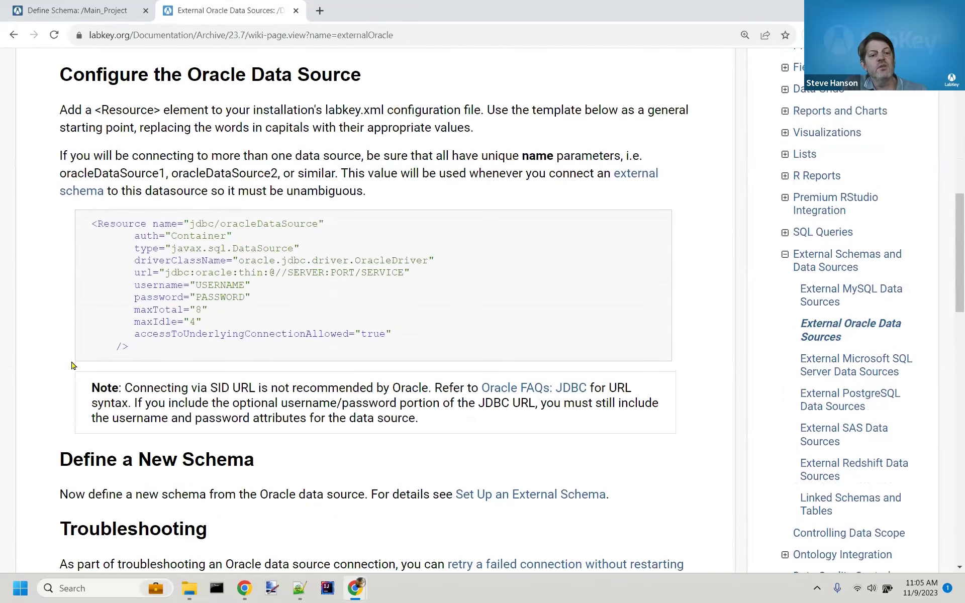
Step: Examine the Oracle <Resource> template for labkey.xml, highlighting the whole block and then its url attribute line
left_click_drag(129, 346, 78, 233)
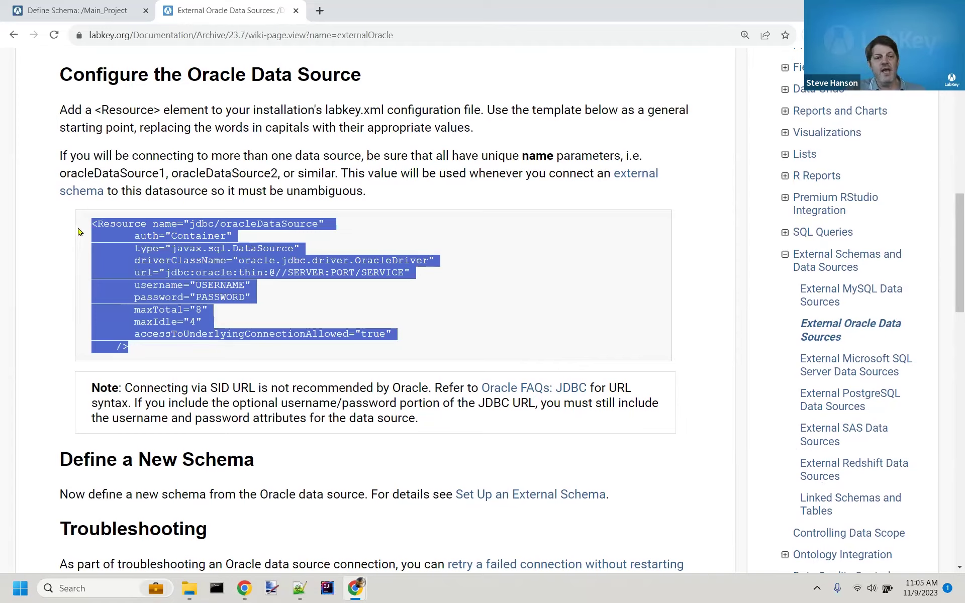
key("ctrl+plus")
key("ctrl+plus")
scroll(78, 231, "down", 1)
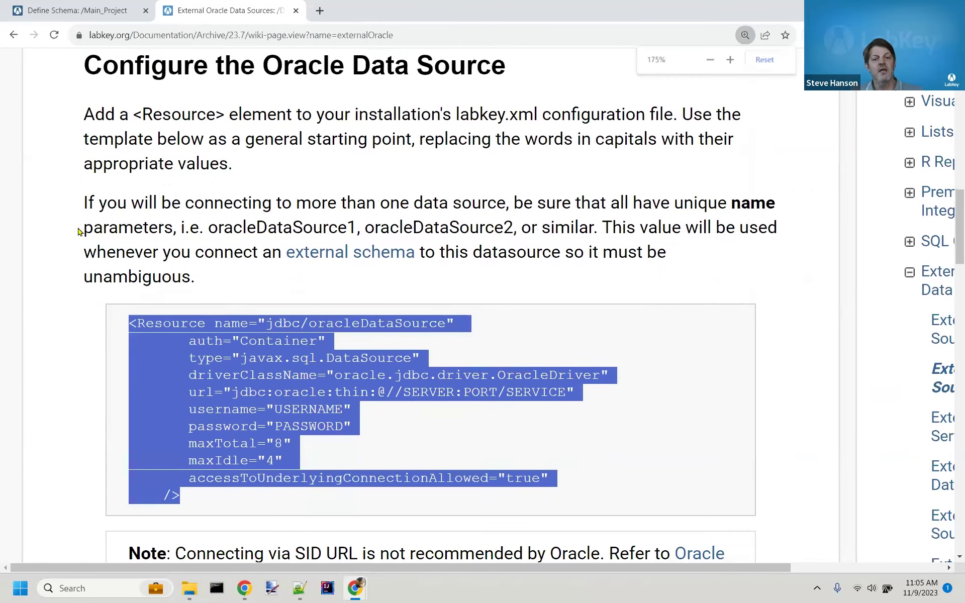
left_click(288, 372)
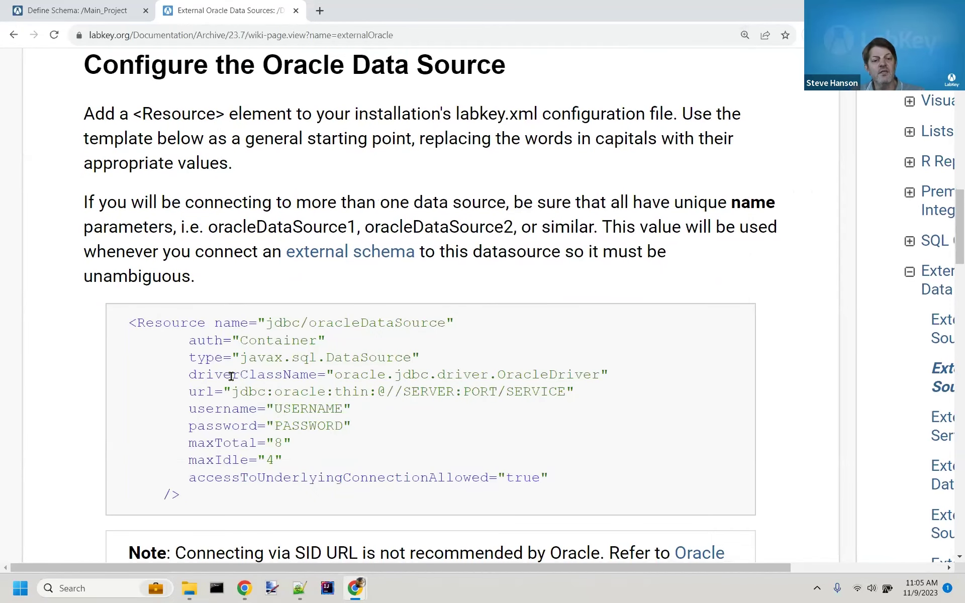
left_click_drag(188, 395, 585, 393)
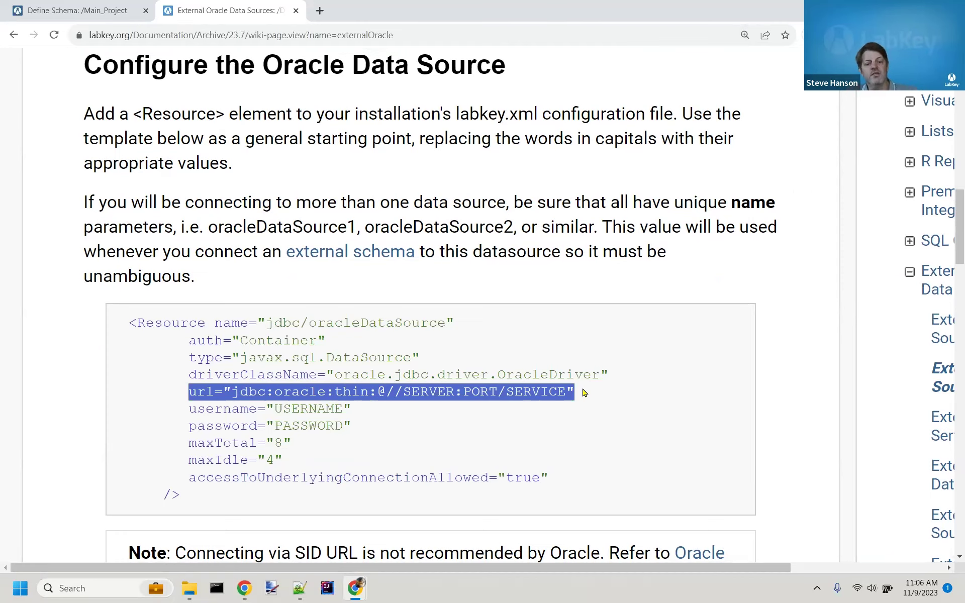
Step: Switch to the slide deck to review the slide Data Flow: from Table to Report, then return to the Oracle <Resource> template and clear the highlight
key("alt+Tab")
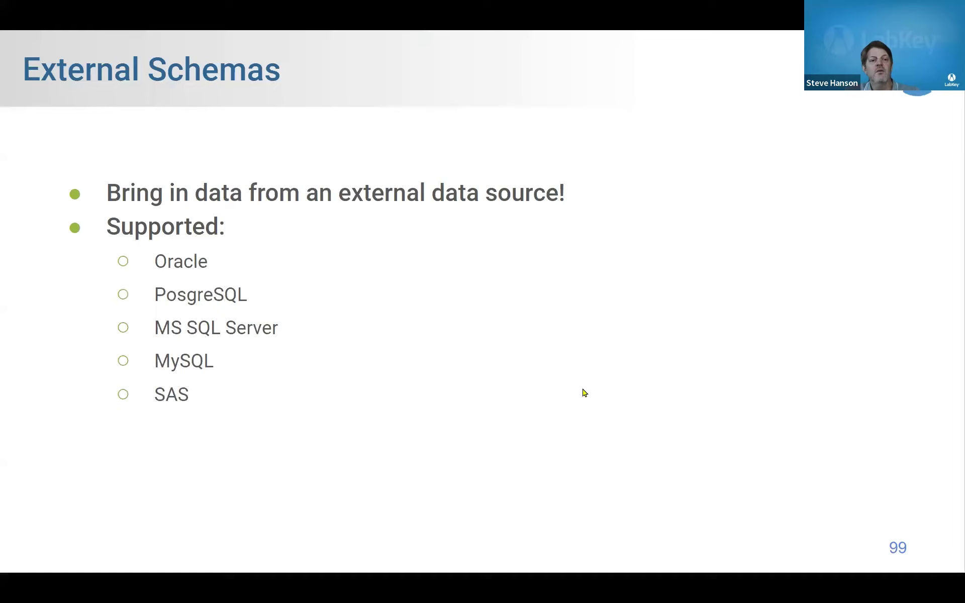
key("Left")
key("Left")
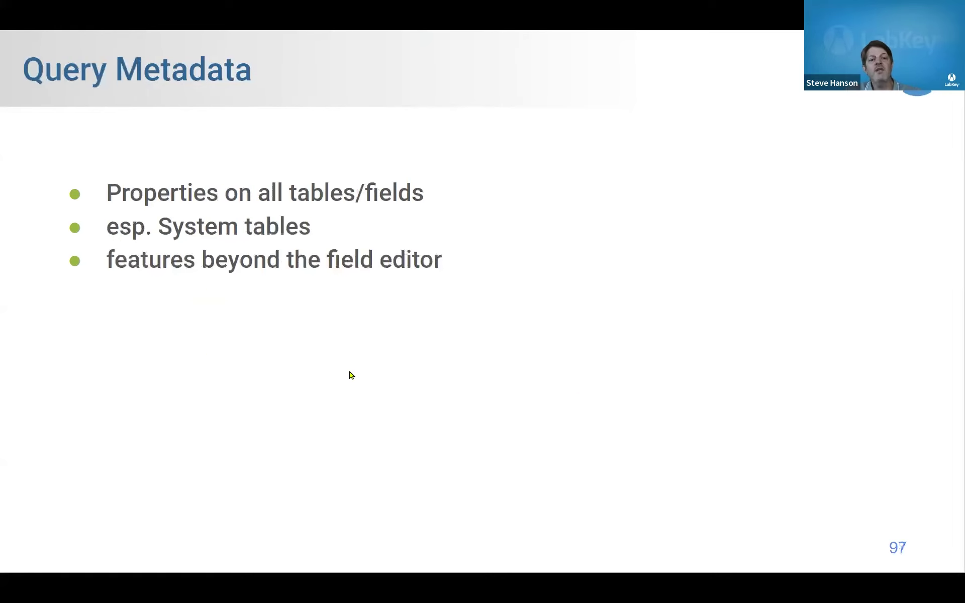
key("Left")
key("Left")
key("Left")
key("Left")
key("Left")
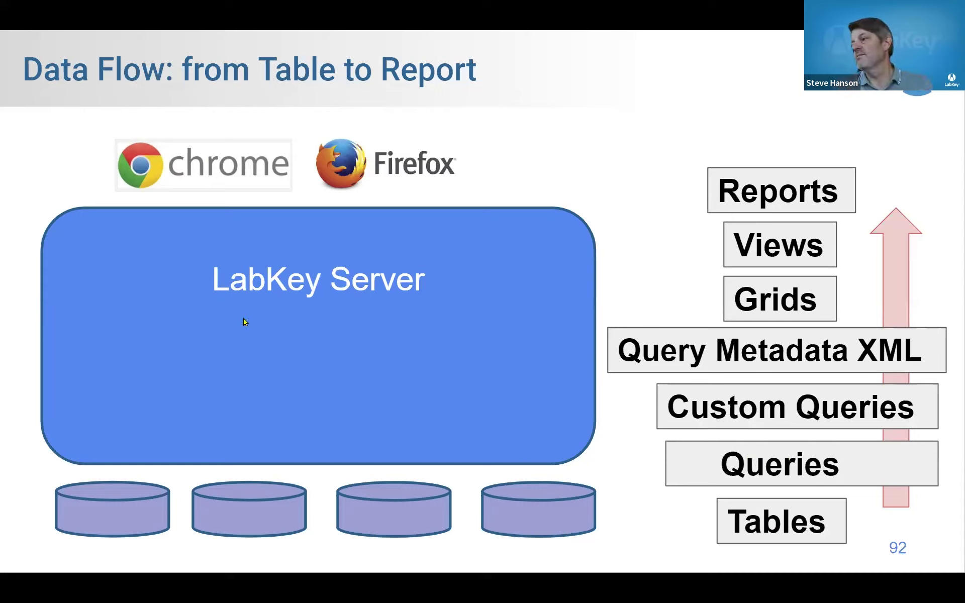
key("alt+Tab")
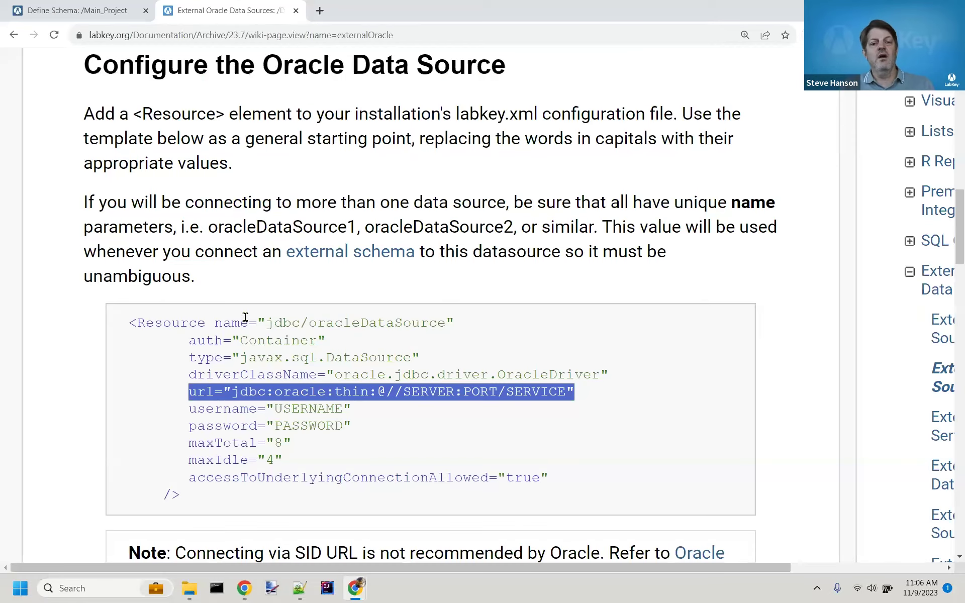
left_click(216, 481)
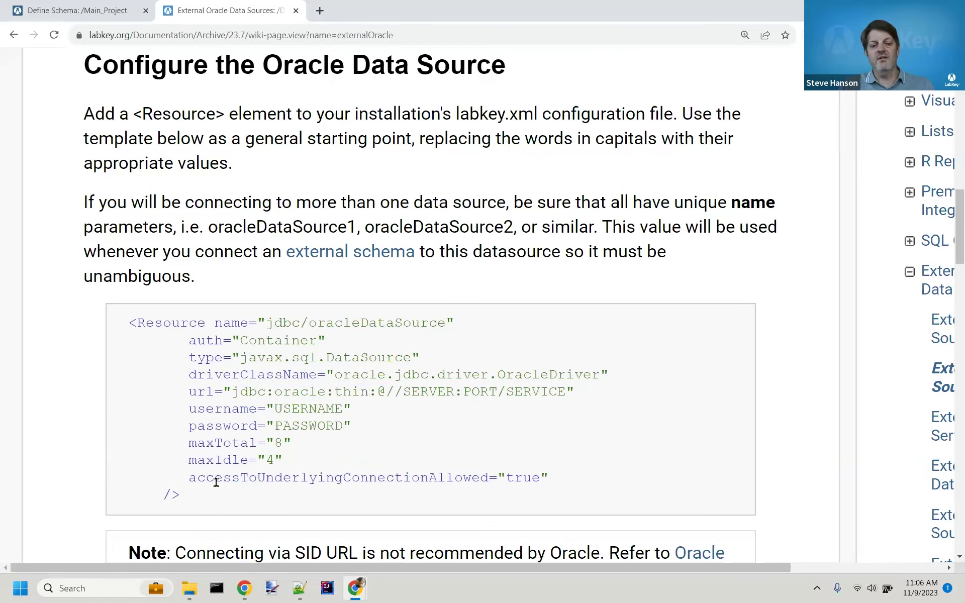